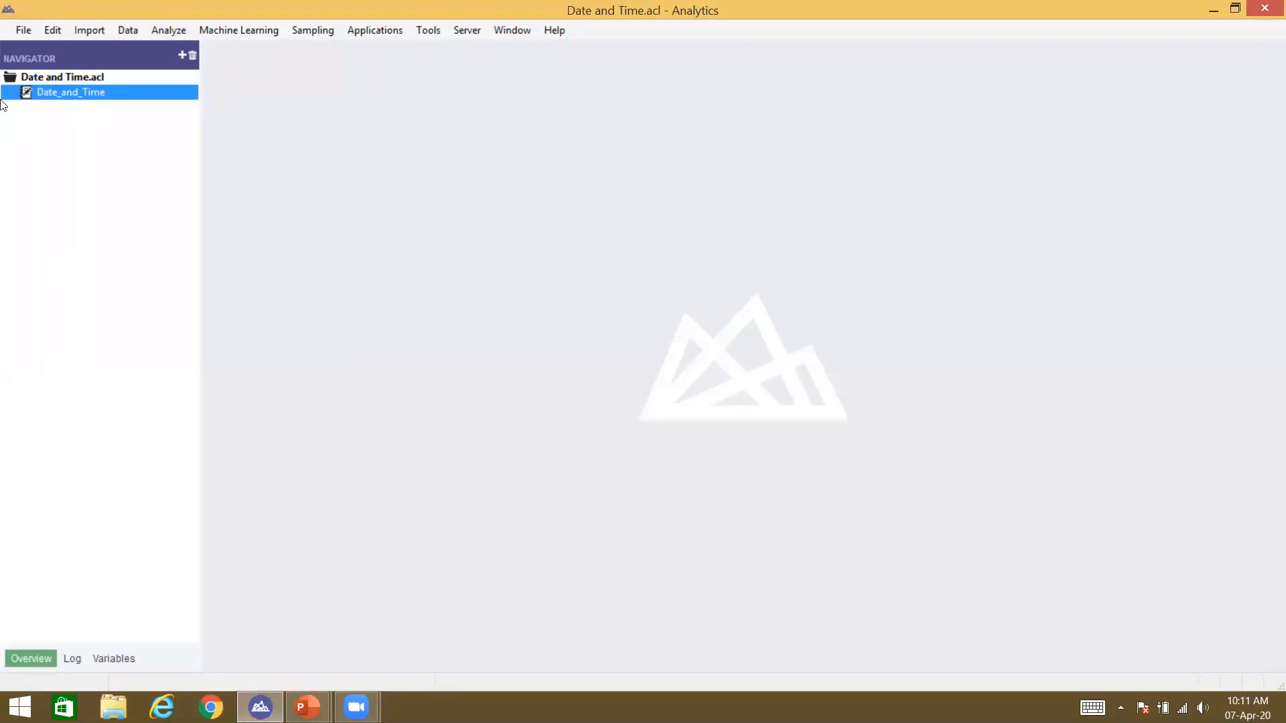
Step: Import Data.del from file, accepting the ASCII character set and delimited text format
left_click(102, 27)
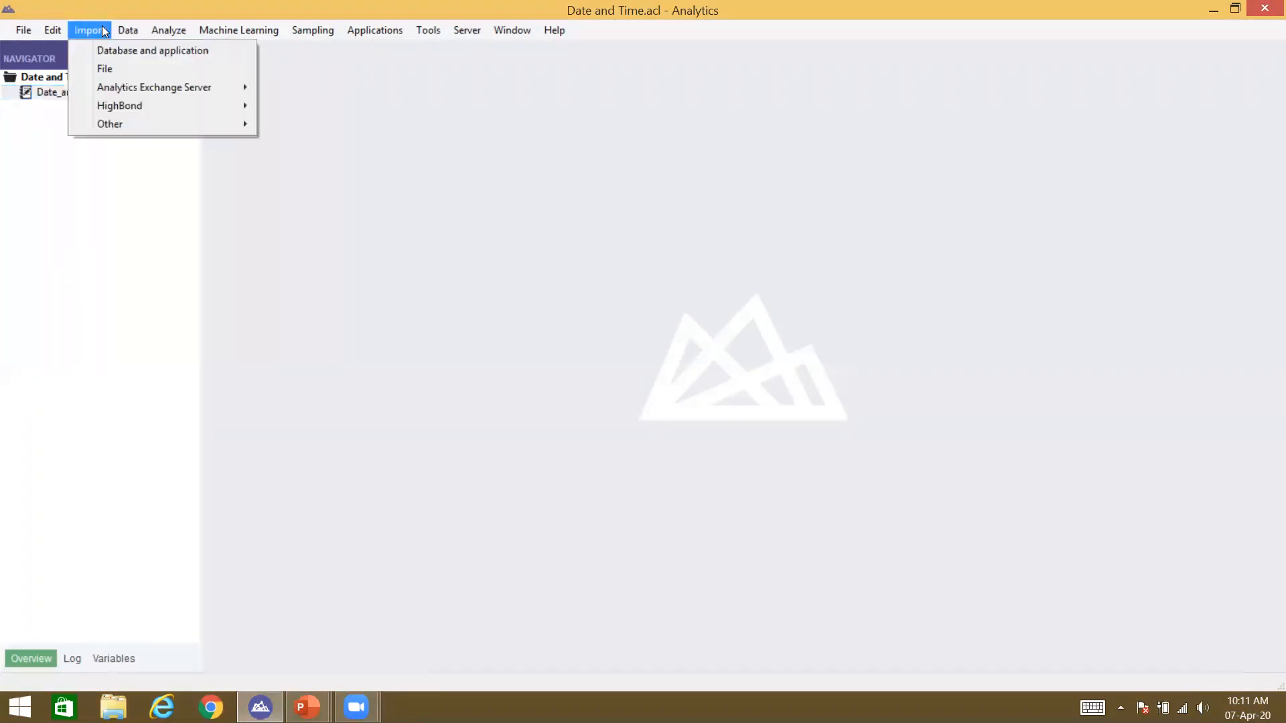
left_click(107, 68)
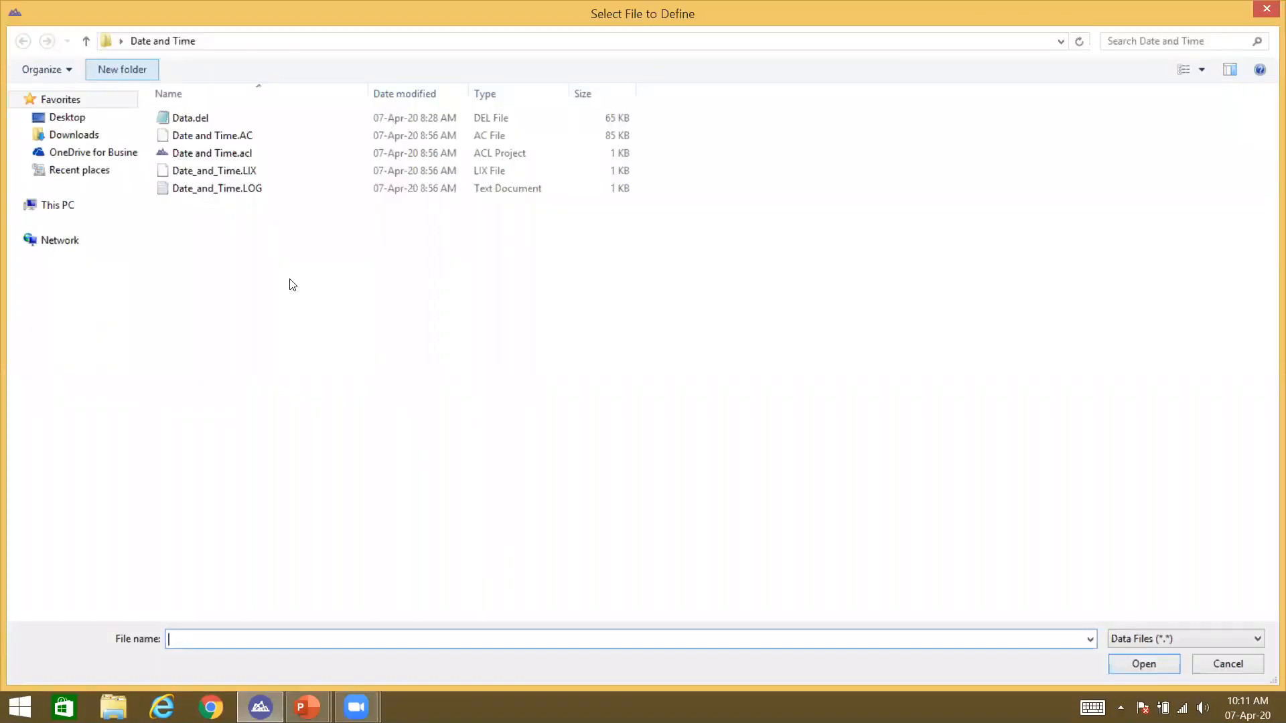
double_click(185, 122)
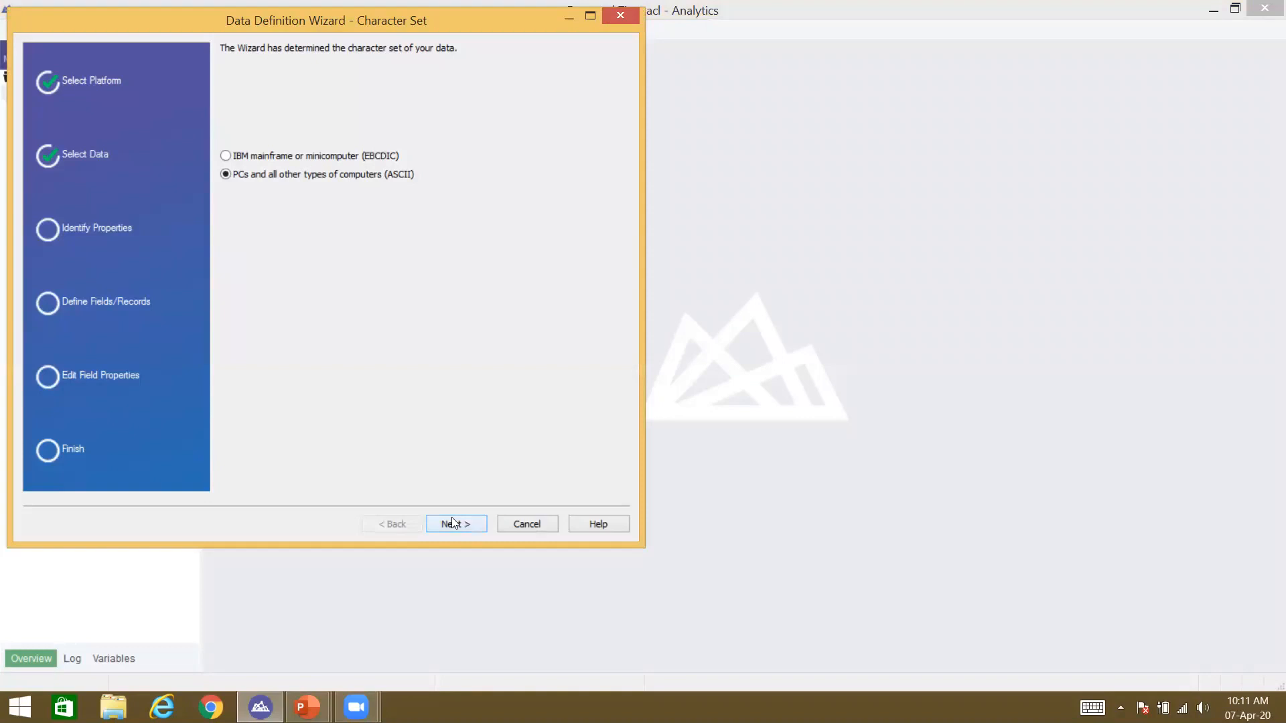
left_click(452, 517)
left_click(452, 524)
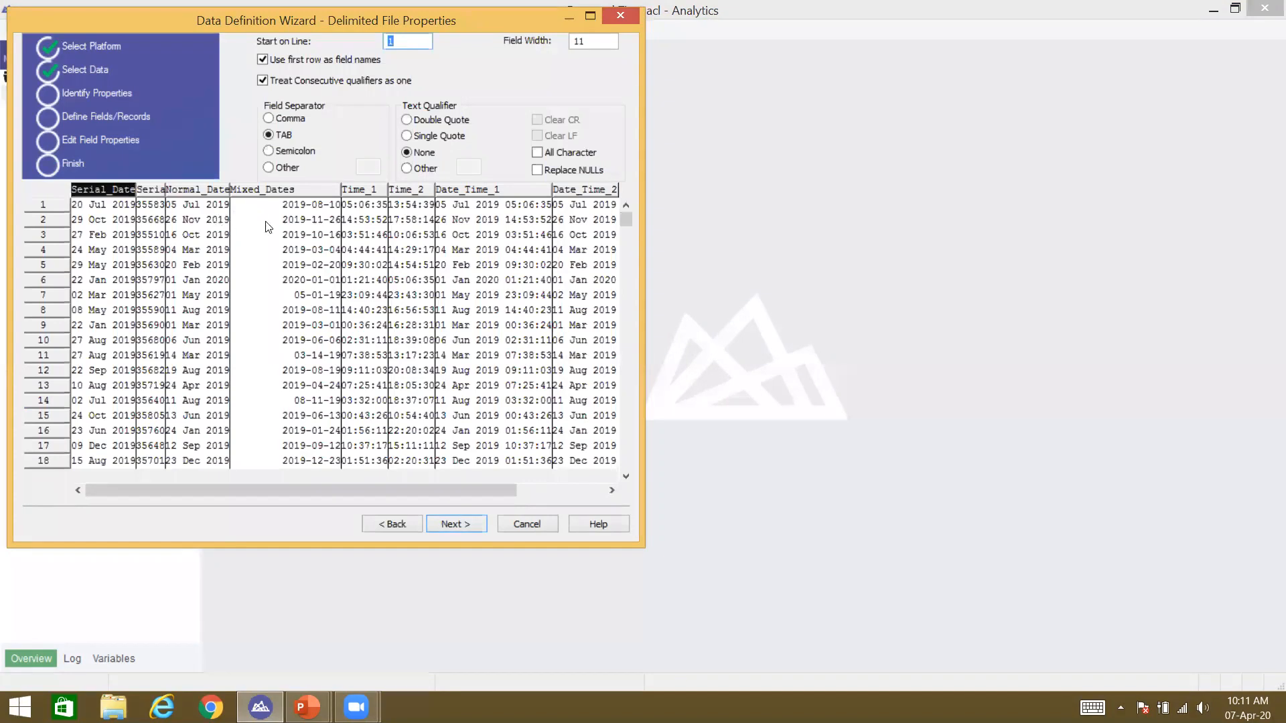
Step: Inspect the Mixed_Dates column's width and set Double Quote as the text qualifier
left_click(289, 191)
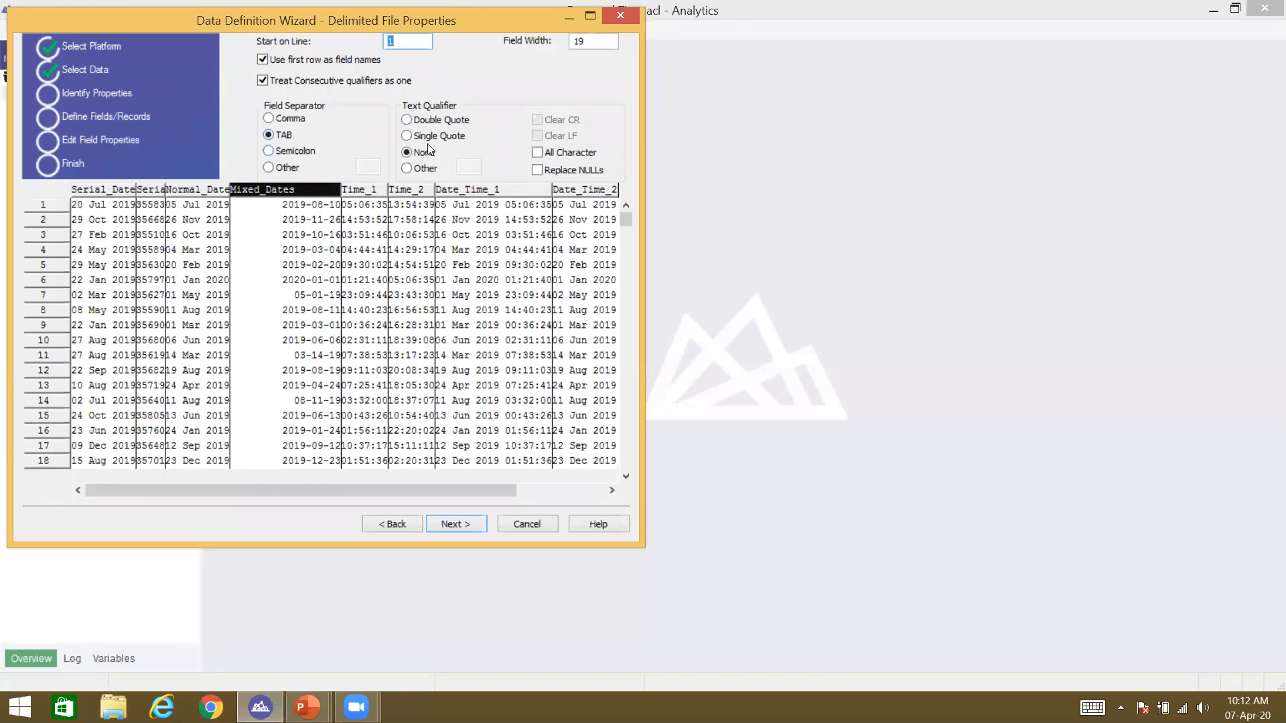
mouse_move(628, 217)
left_mouse_down()
mouse_move(627, 250)
mouse_move(624, 222)
left_mouse_up()
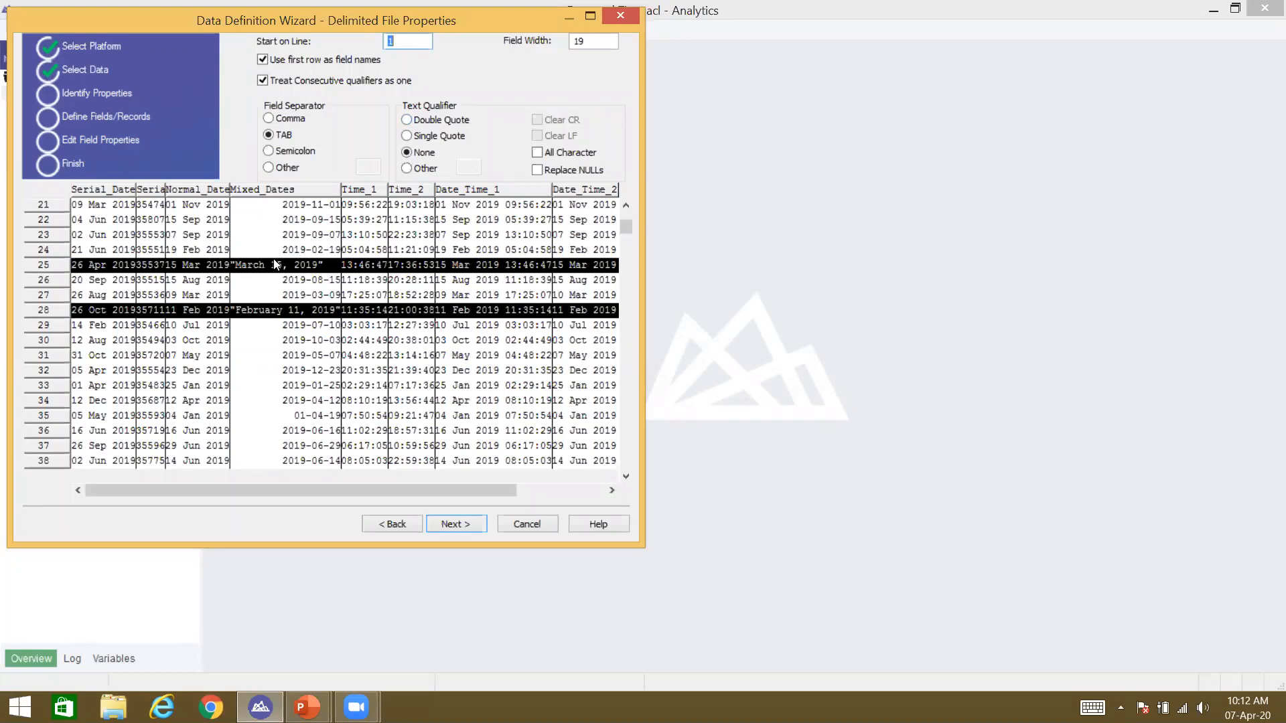
left_click(437, 125)
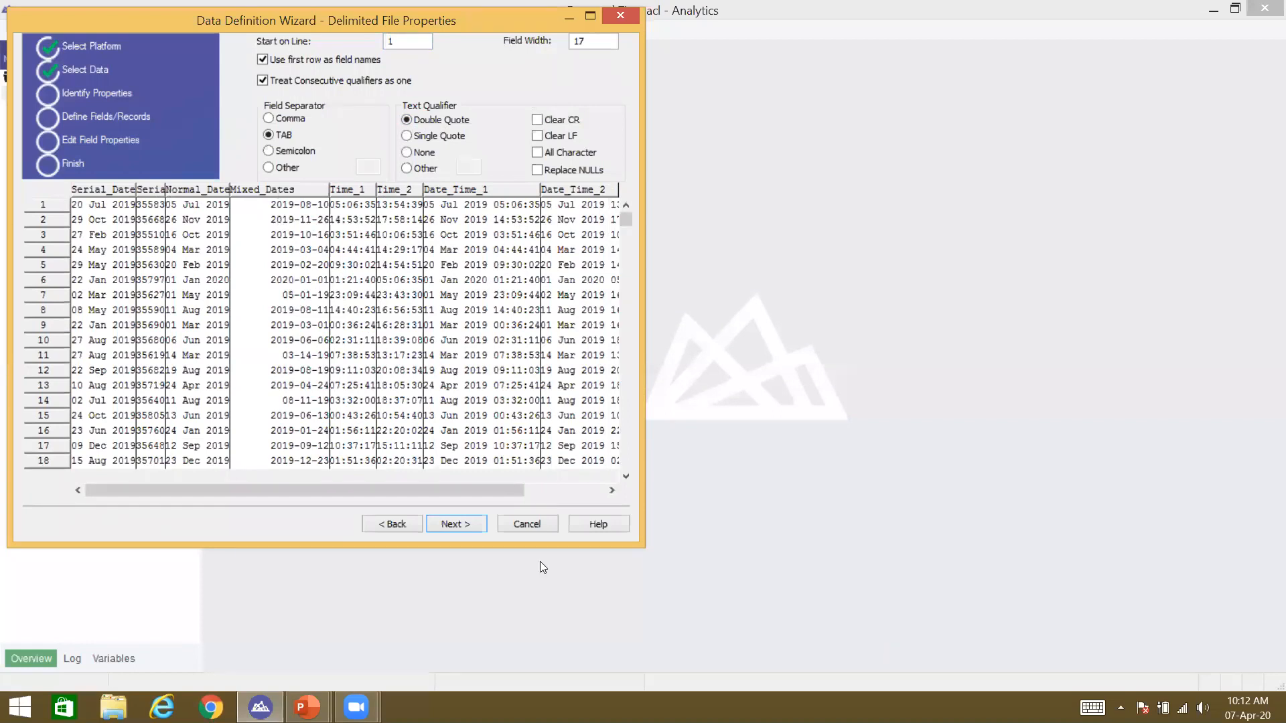
Step: Proceed past the delimited properties, accepting the error on line 25
left_click(468, 525)
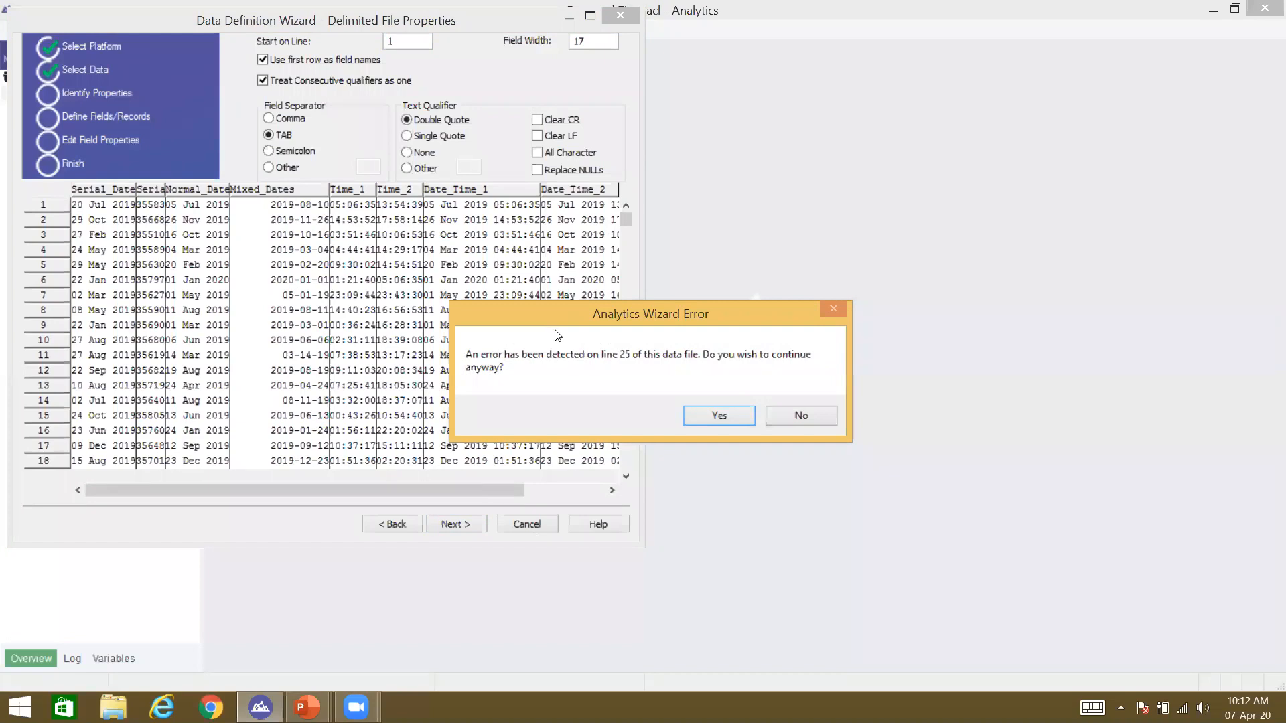
left_click(798, 418)
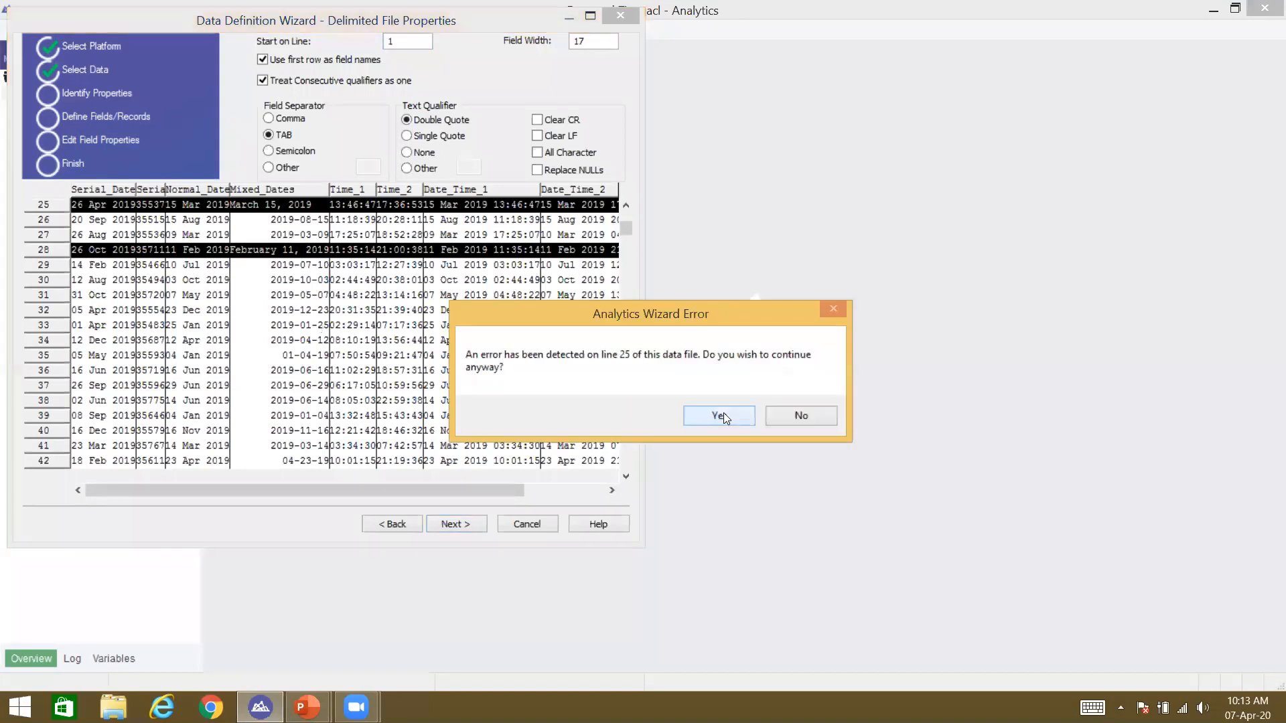
left_click(723, 413)
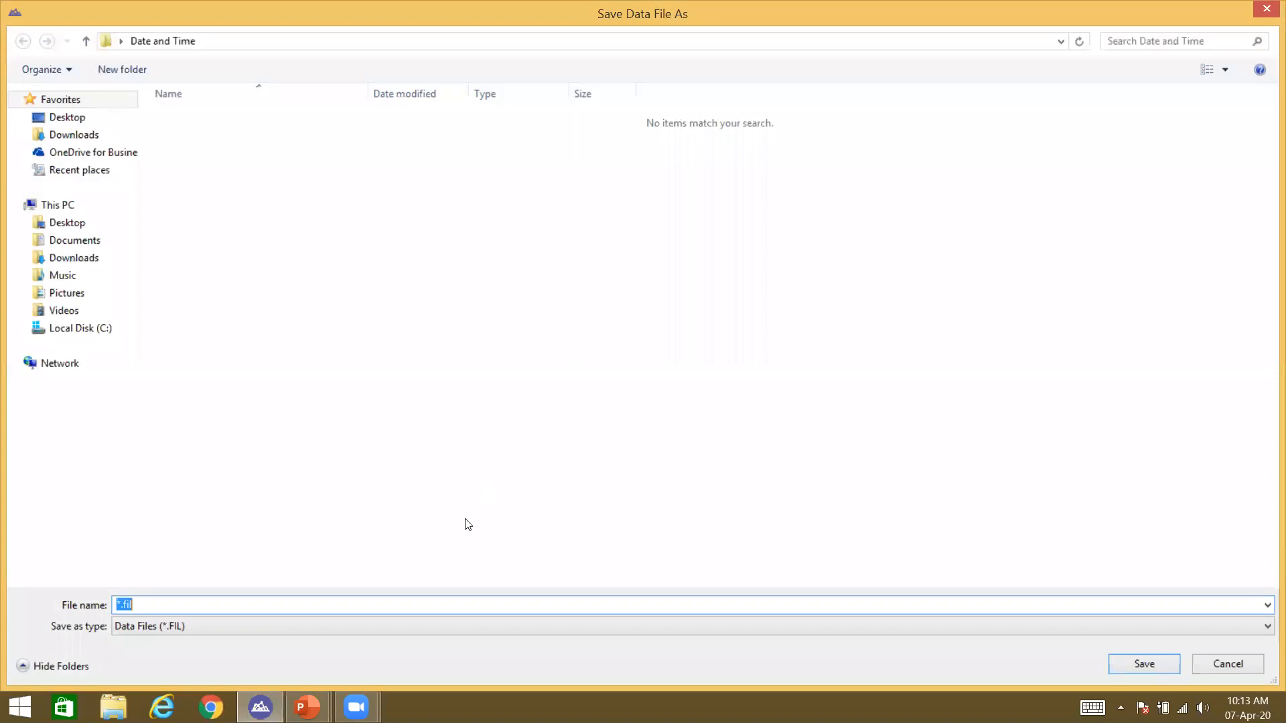
Step: Save the data file under the name Data
type("Data")
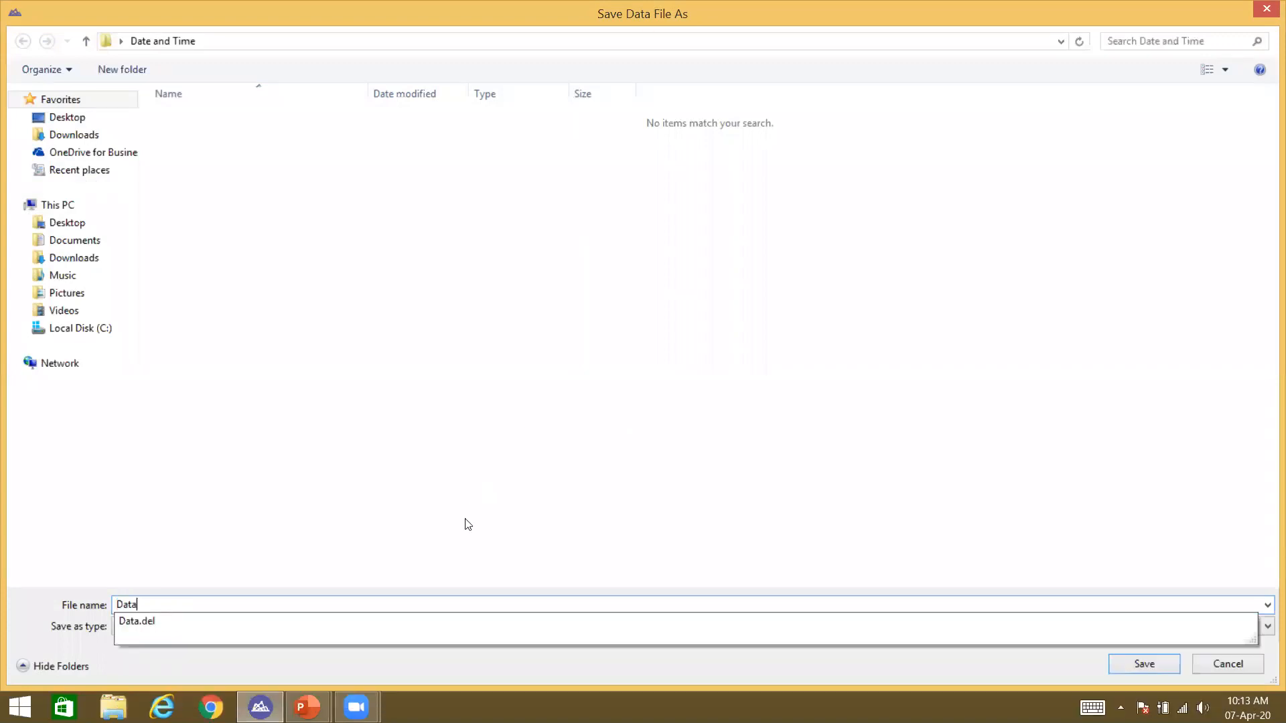
type("1")
key("BackSpace")
key("Tab")
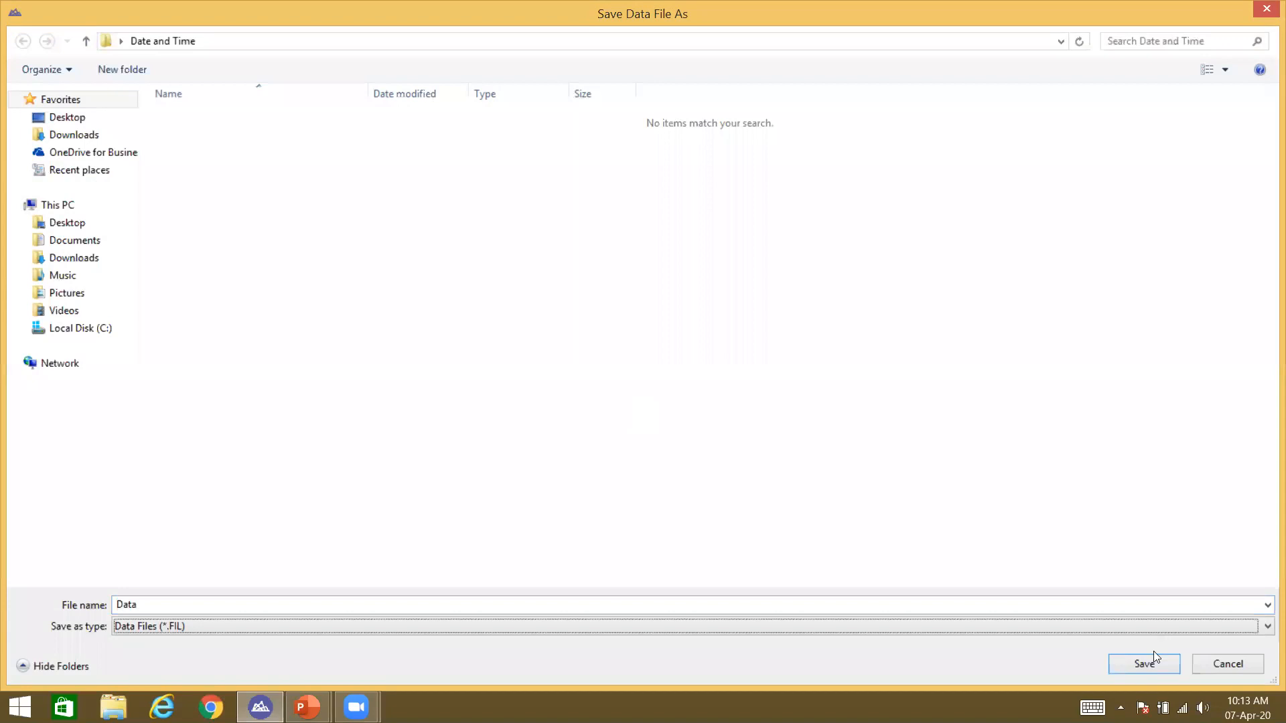
left_click(1158, 664)
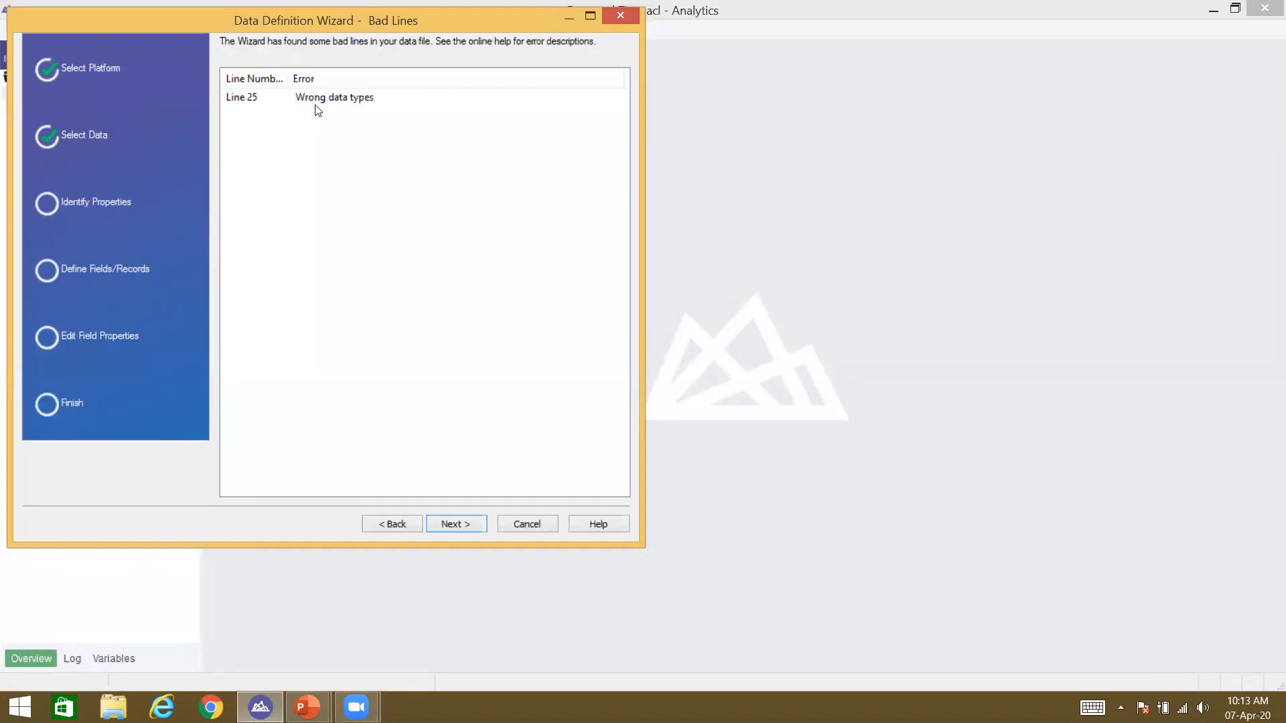
Step: Move past the bad lines report and set Serial_Date_1 to be ignored
left_click(477, 526)
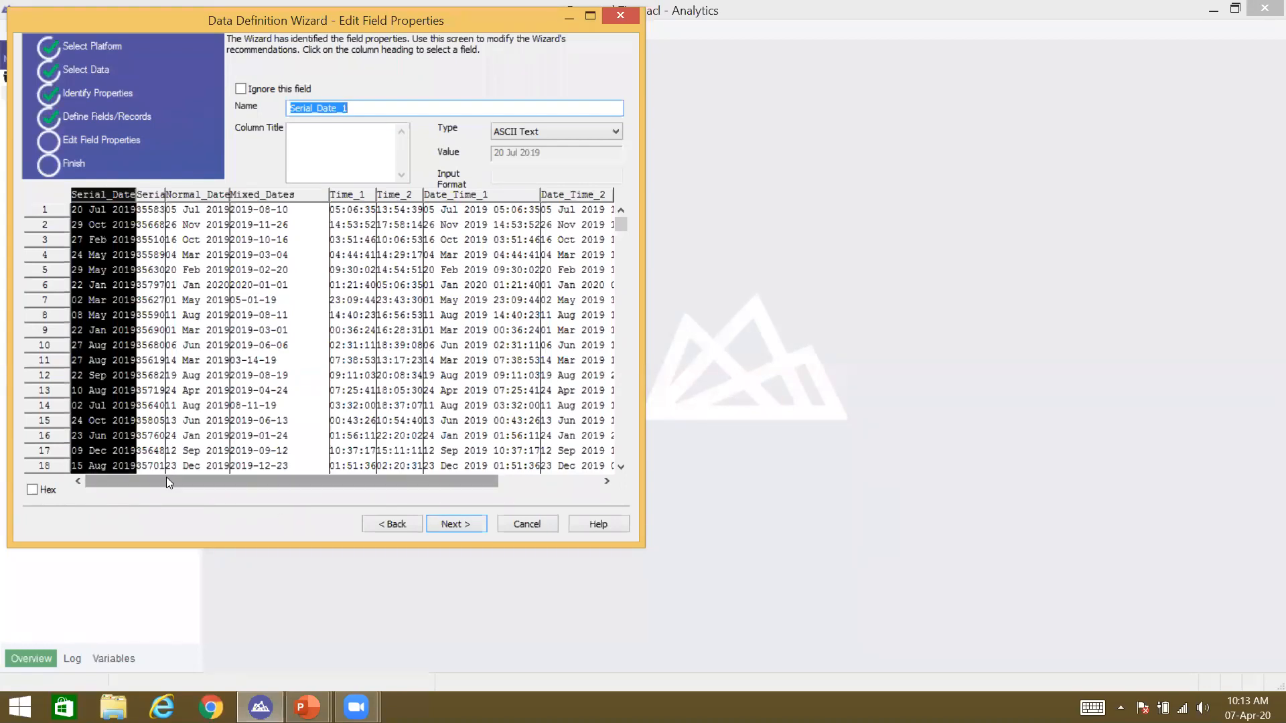
left_click(100, 213)
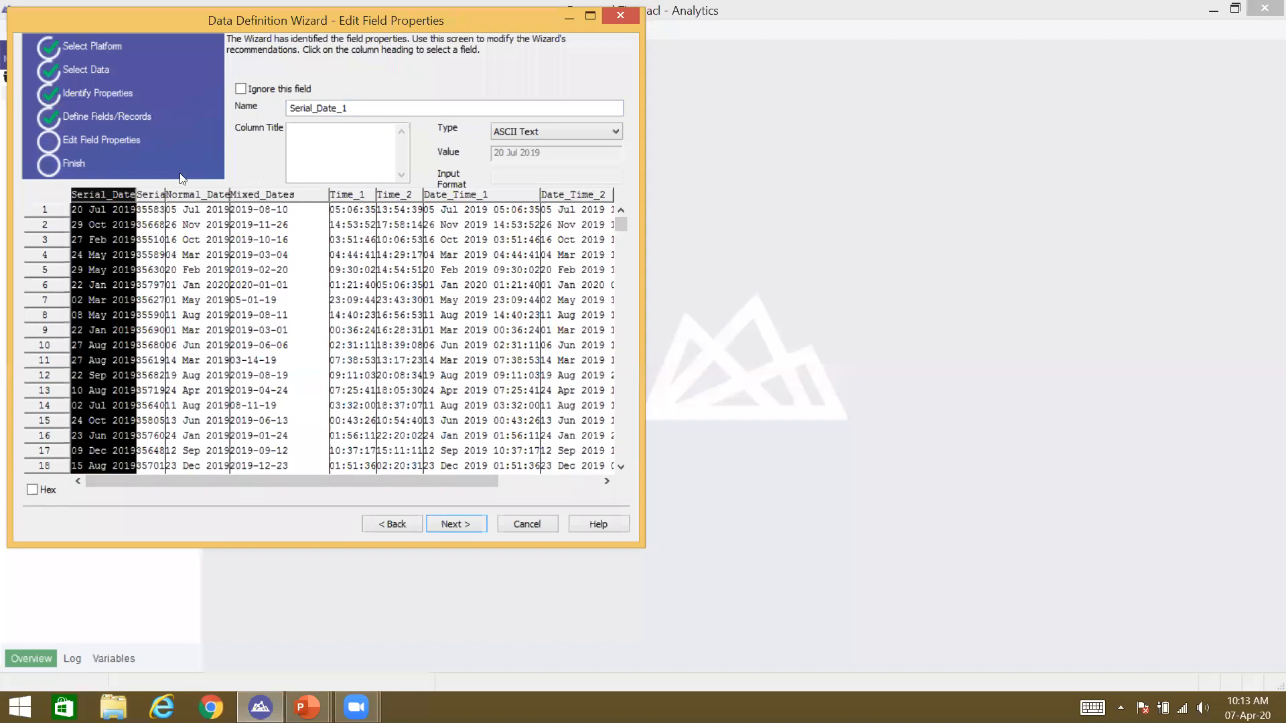
left_click(253, 90)
Step: Review the Serial_Date_2 and Normal_Date properties, confirming Serial_Date_1 stays ignored
left_click(154, 198)
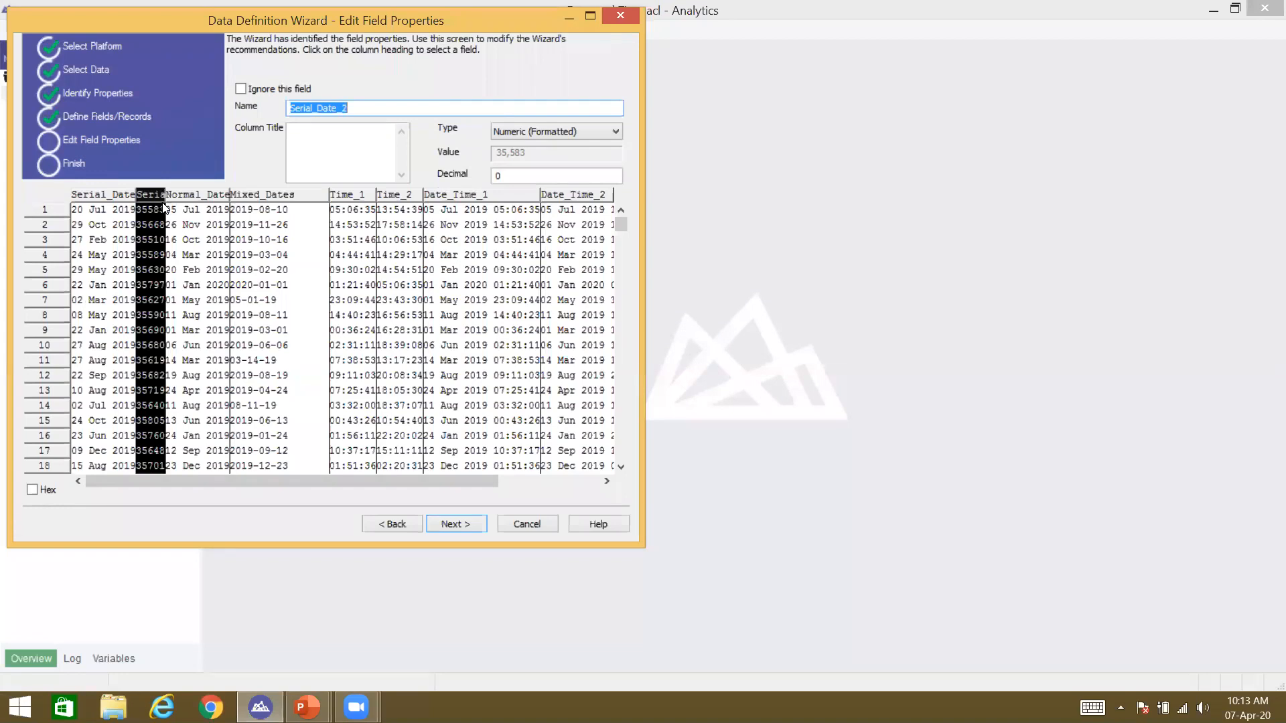
left_click(204, 196)
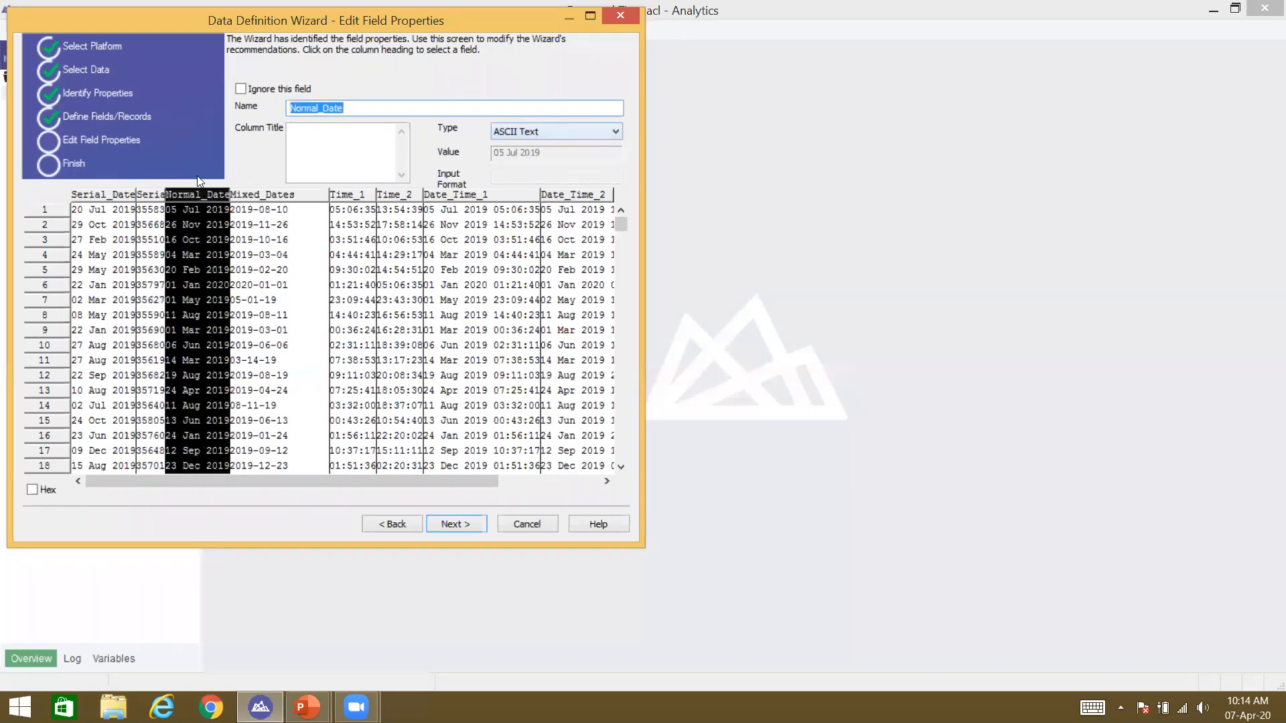
left_click(150, 201)
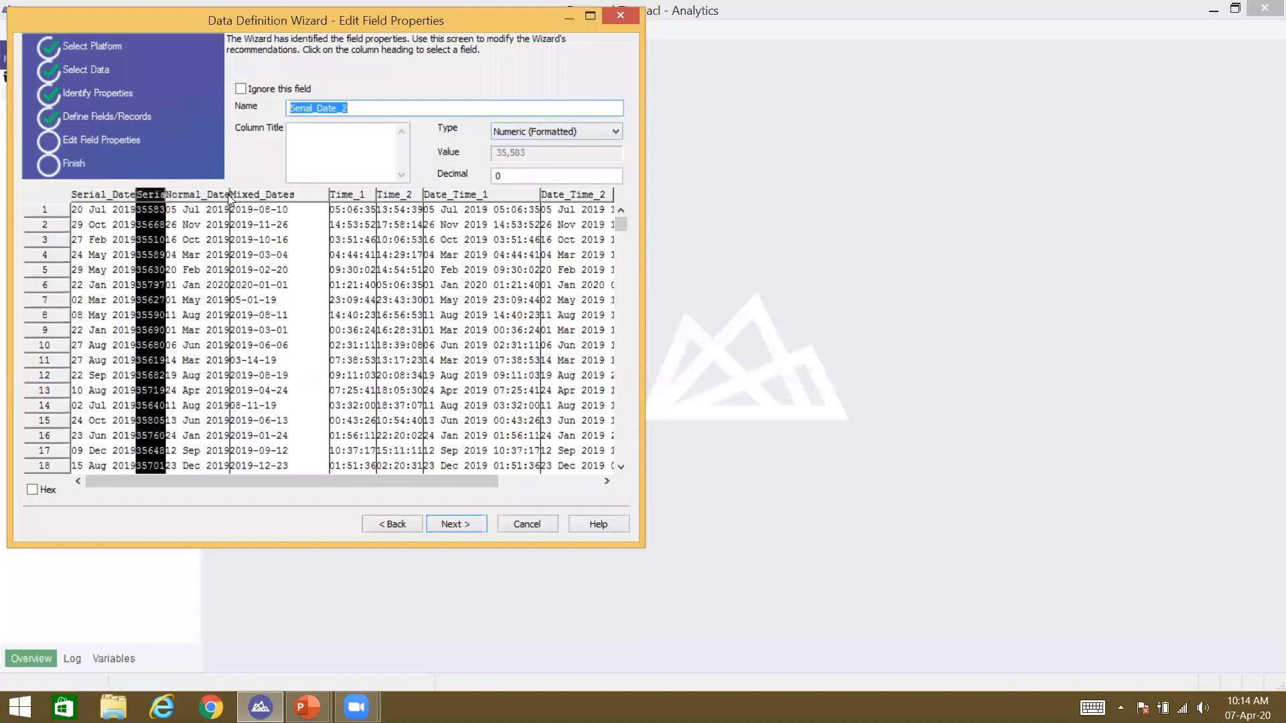
left_click(133, 197)
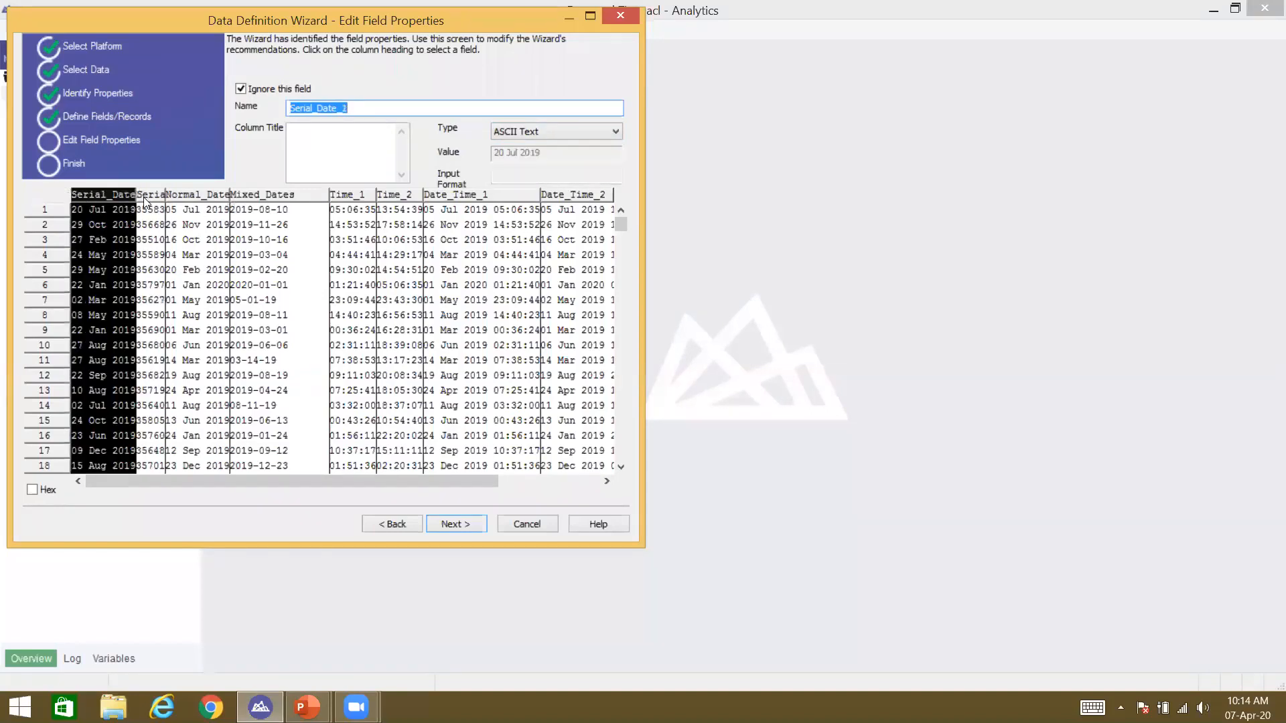
left_click(144, 201)
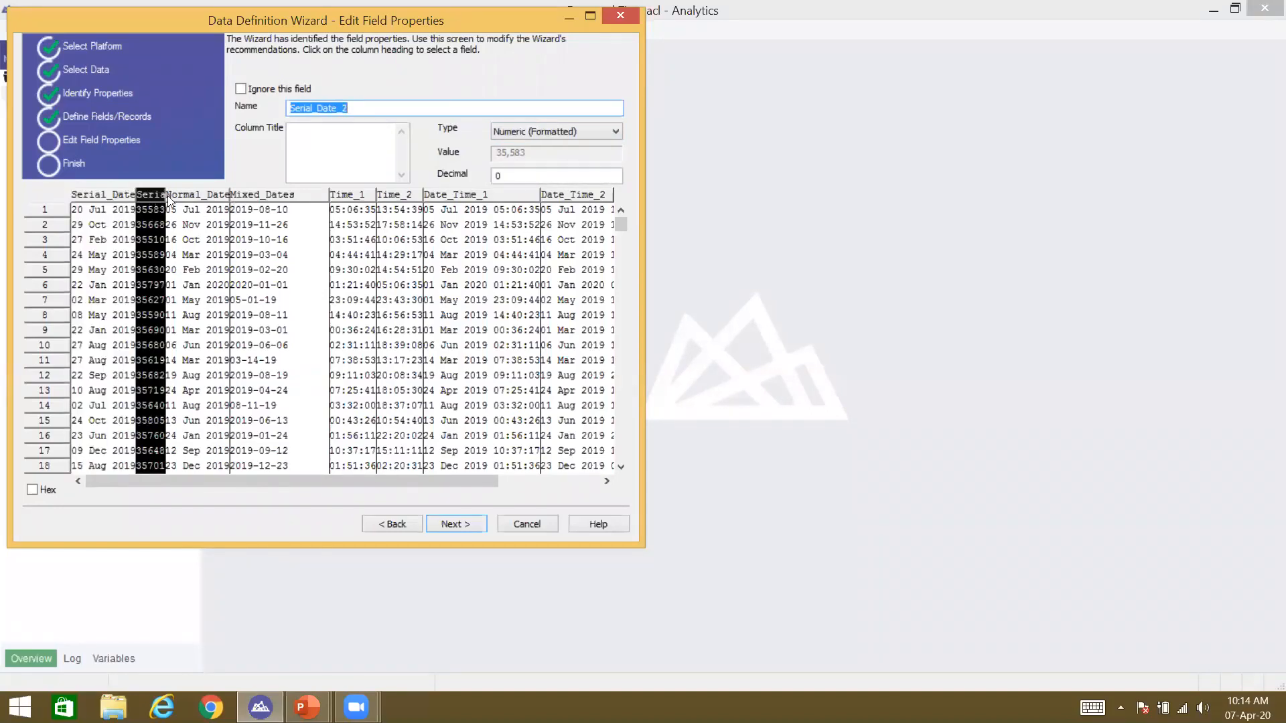
Step: Make Normal_Date a Datetime field with input format DD MMM YYYY
left_click(186, 190)
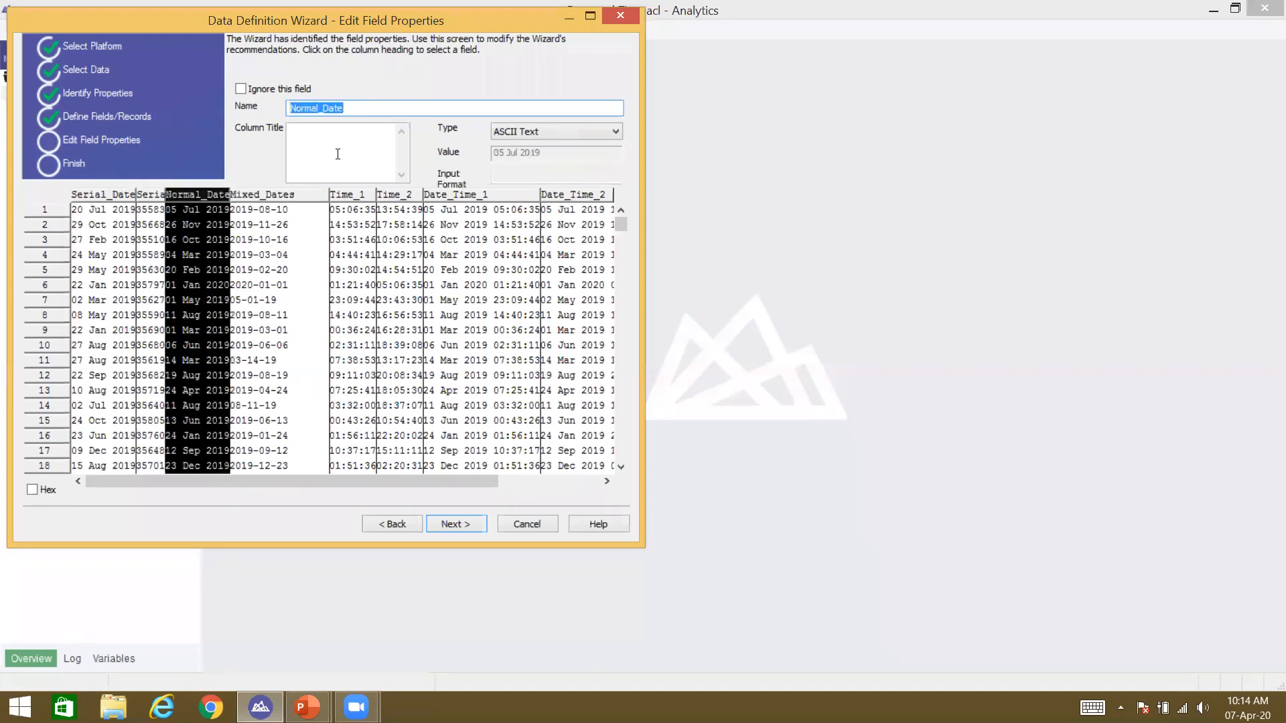
left_click(508, 132)
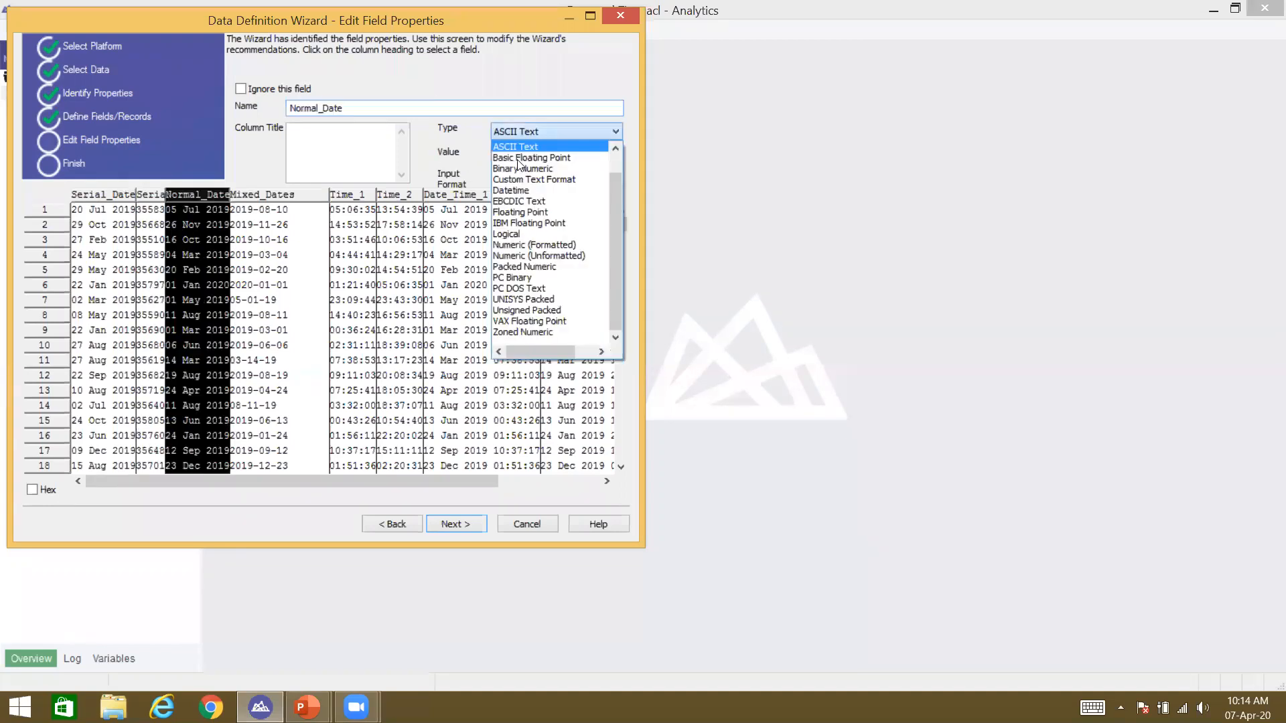
left_click(526, 186)
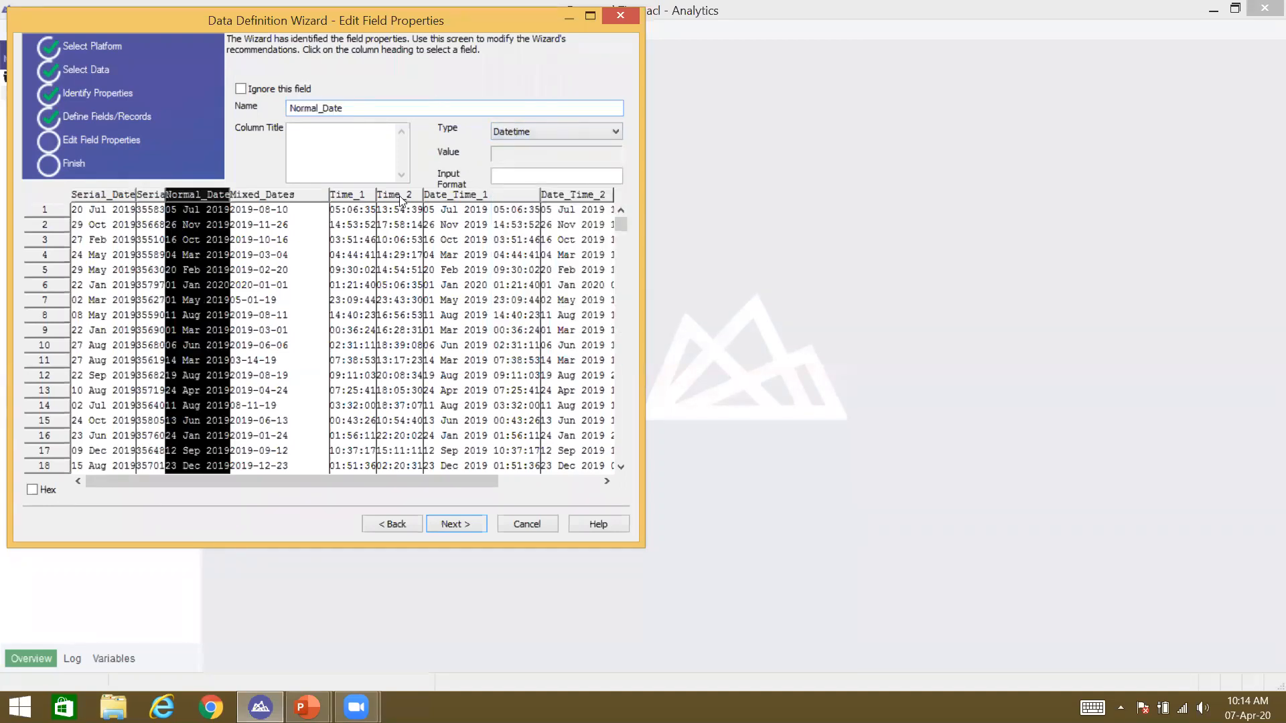
left_click(556, 175)
type("DD MMM YYYY")
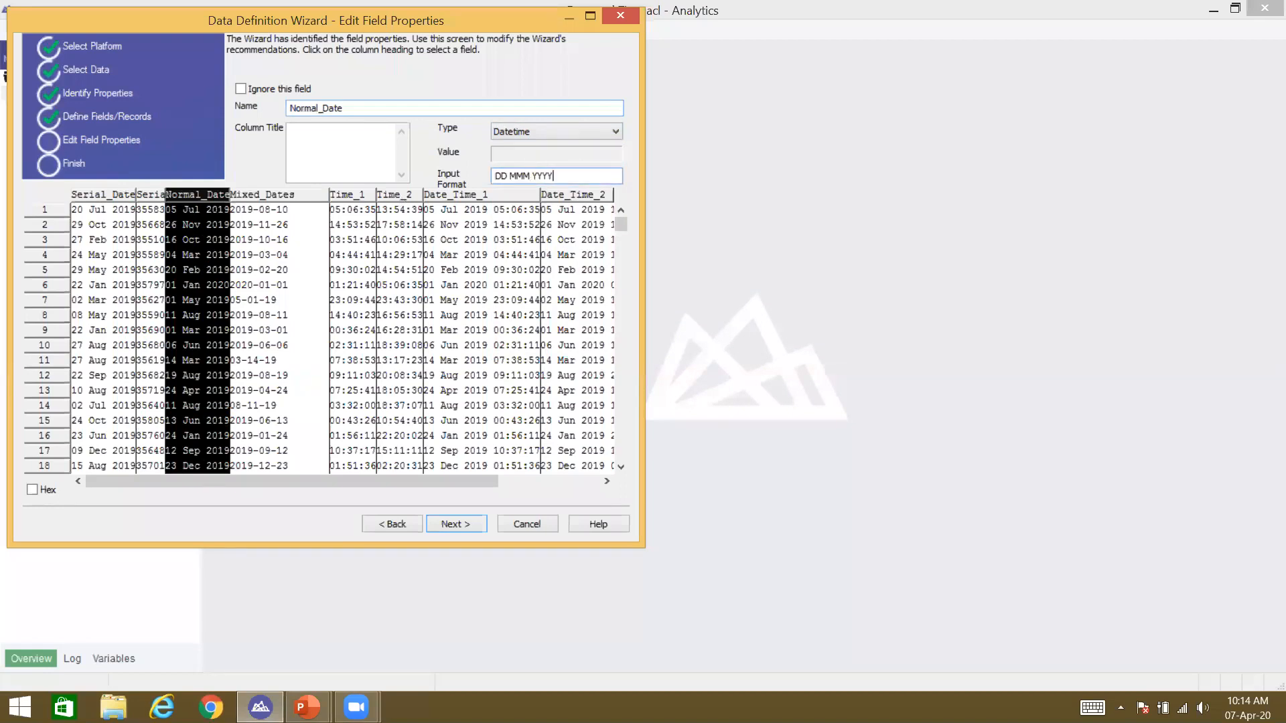
Step: Review the Mixed_Dates, Serial_Date_1, Serial_Date_2, Normal_Date and Time_1 field settings
left_click(293, 196)
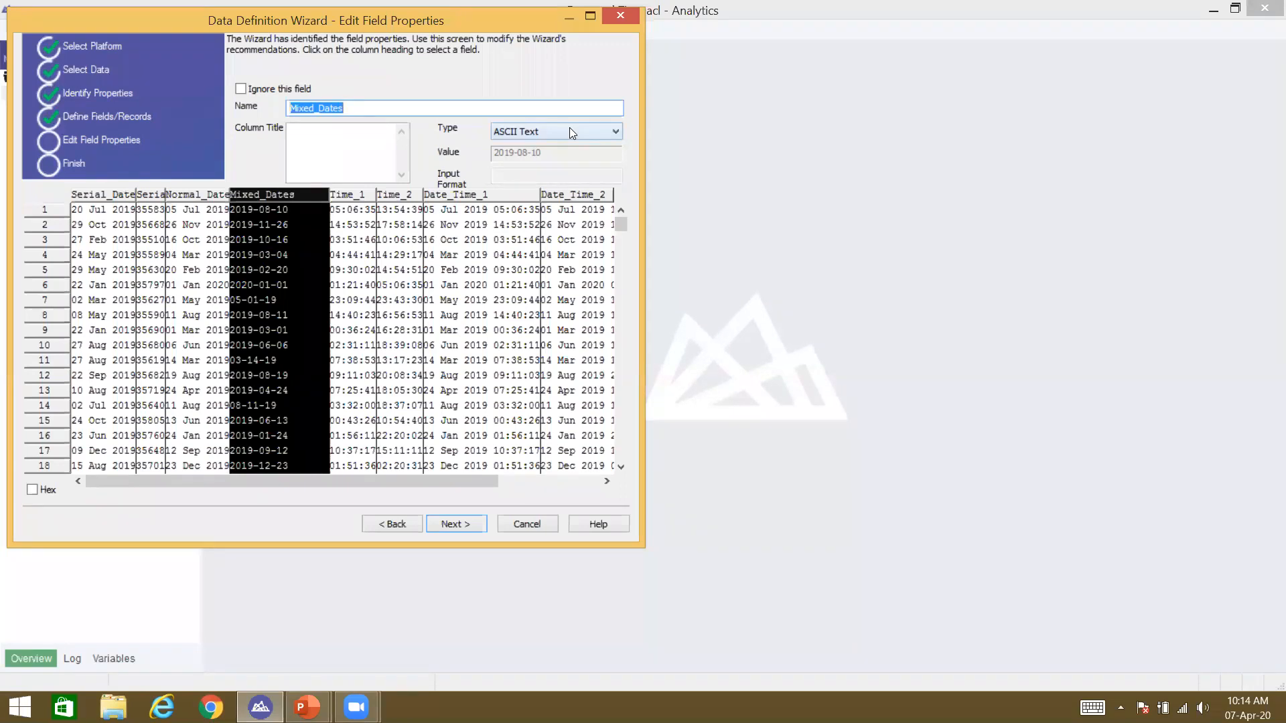
left_click(102, 195)
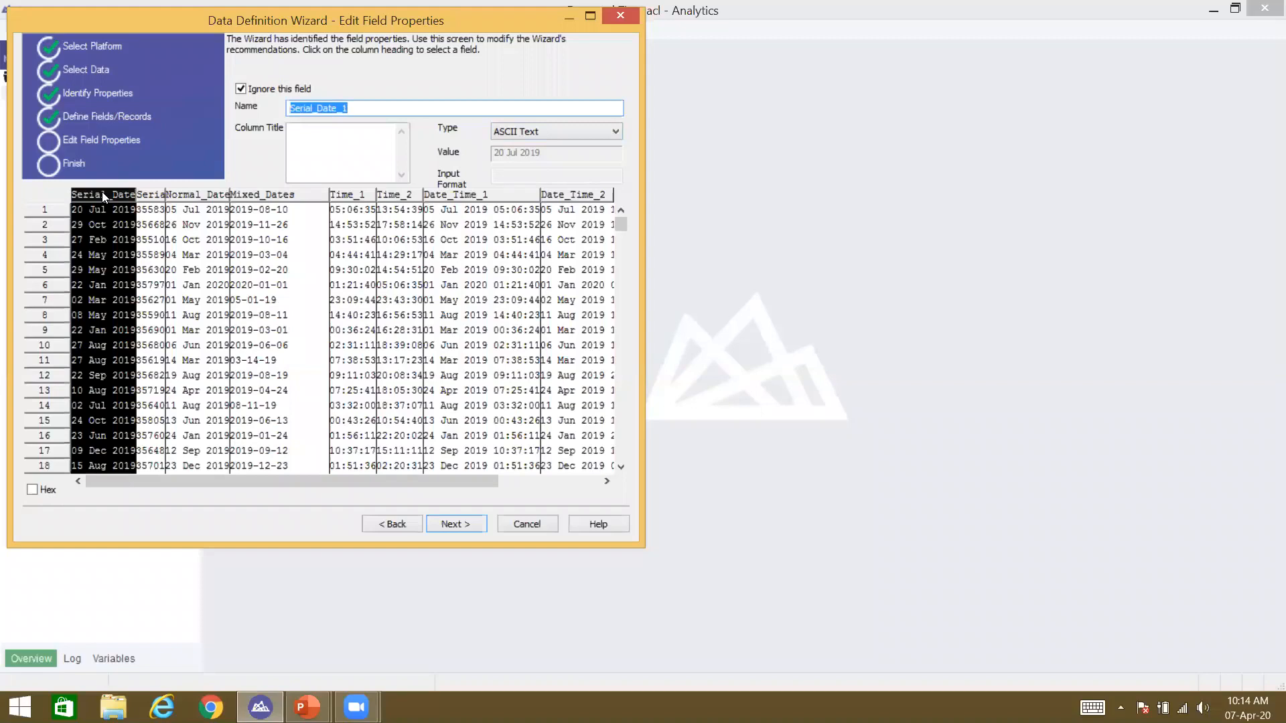
left_click(147, 195)
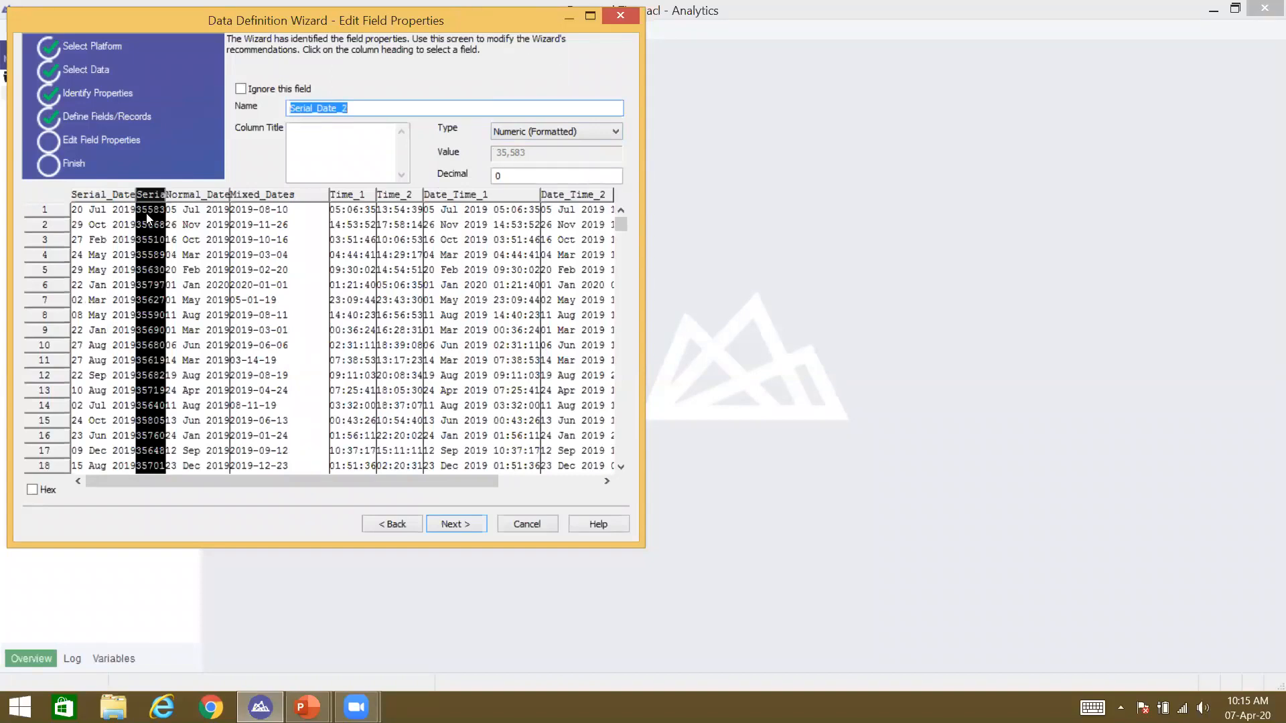
left_click(185, 196)
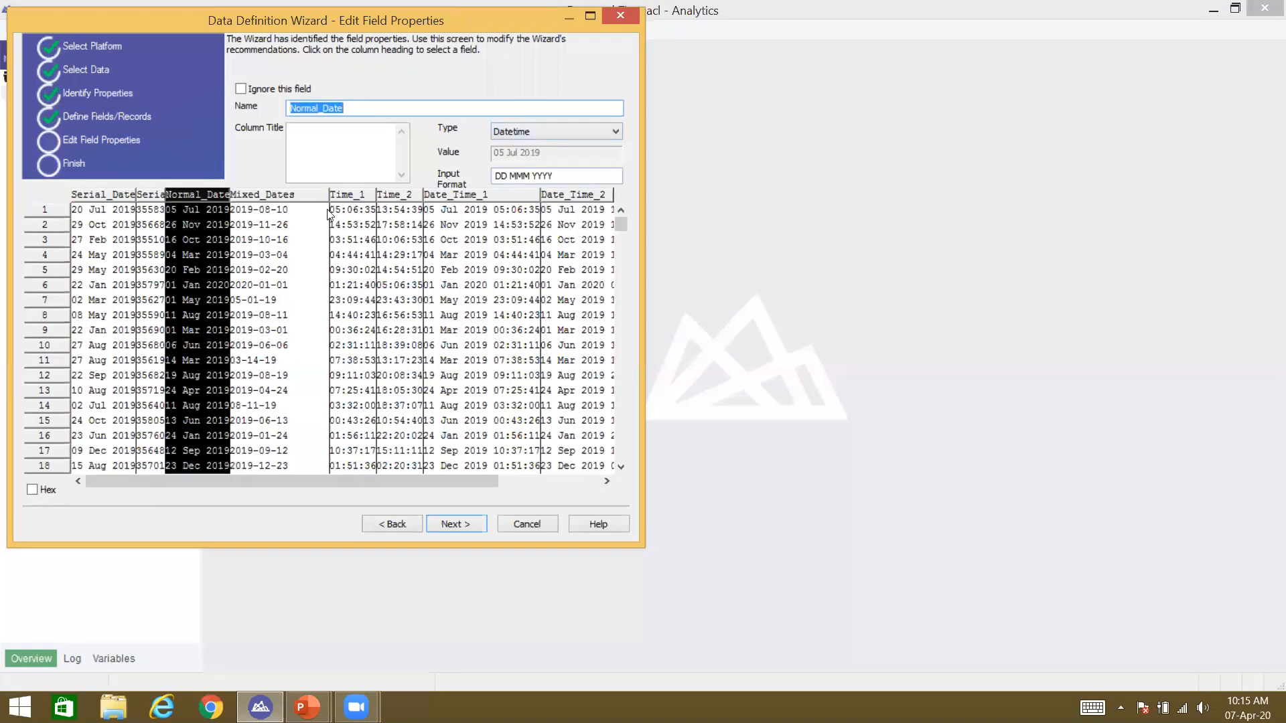
left_click(253, 200)
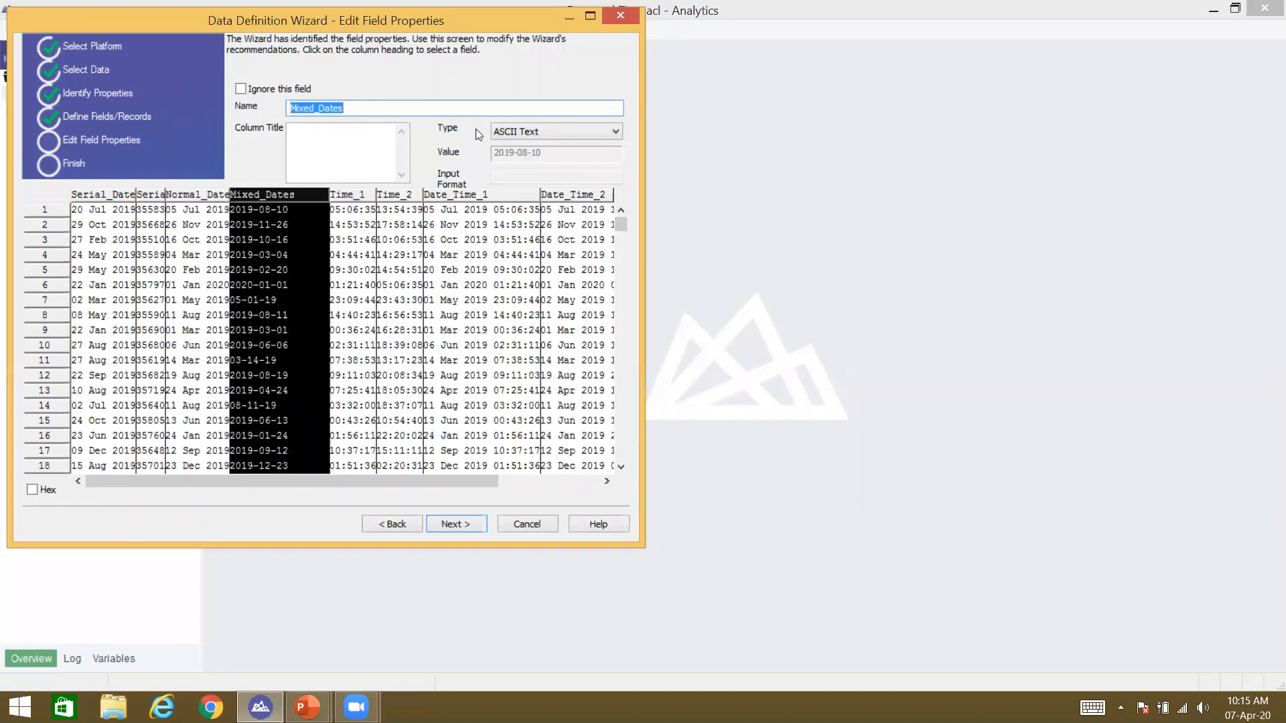
left_click(352, 191)
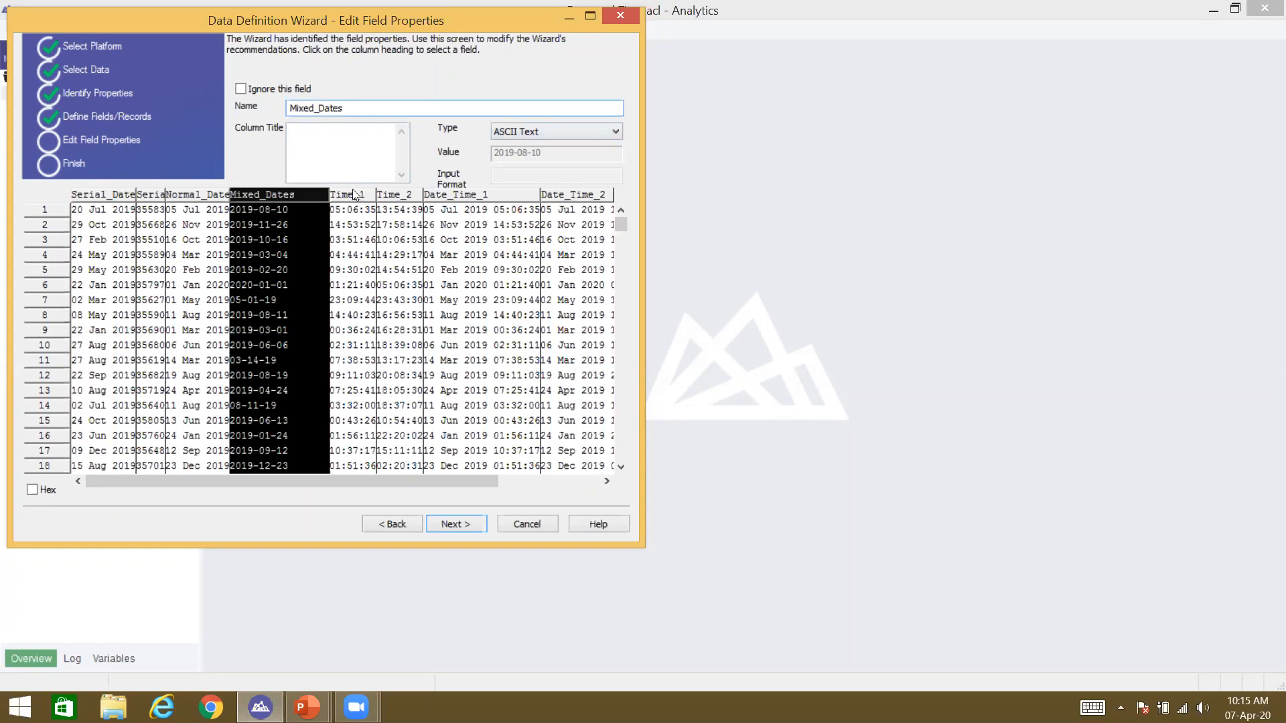
Step: Make Time_1 a Datetime field with input format HH:MM:SS
left_click(543, 130)
left_click(516, 180)
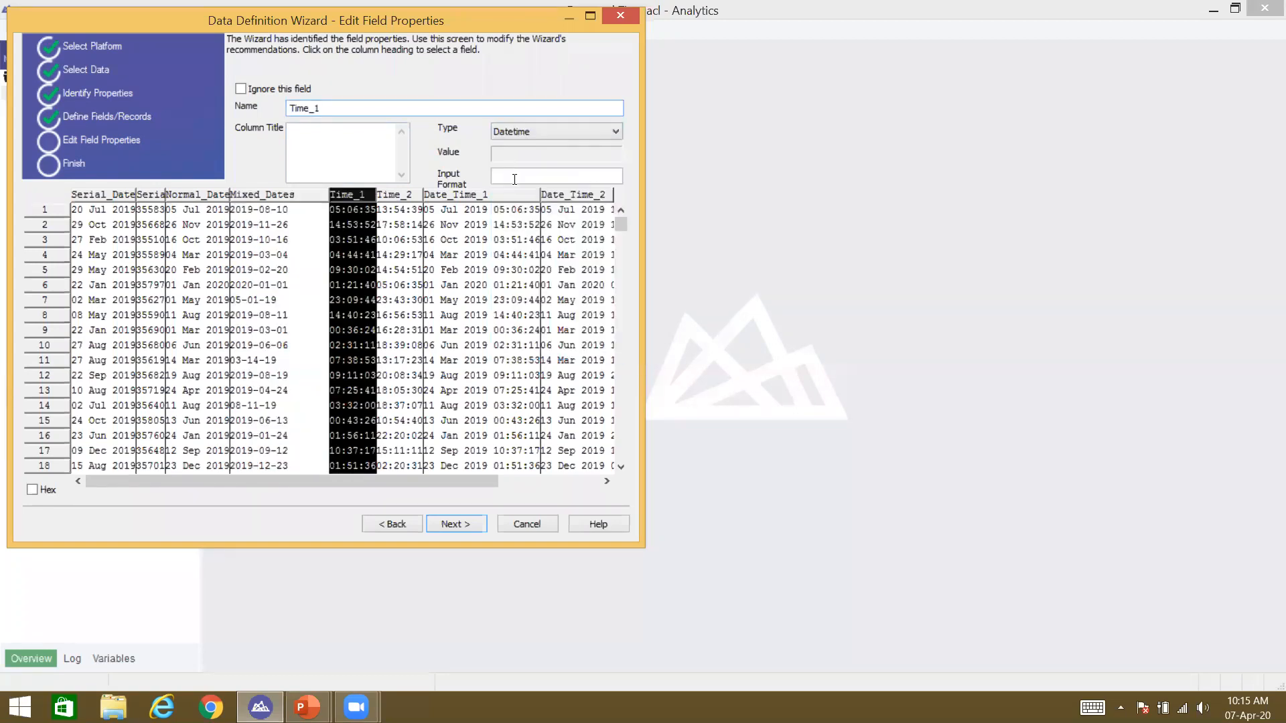
left_click(510, 173)
type("HH:MM:SS")
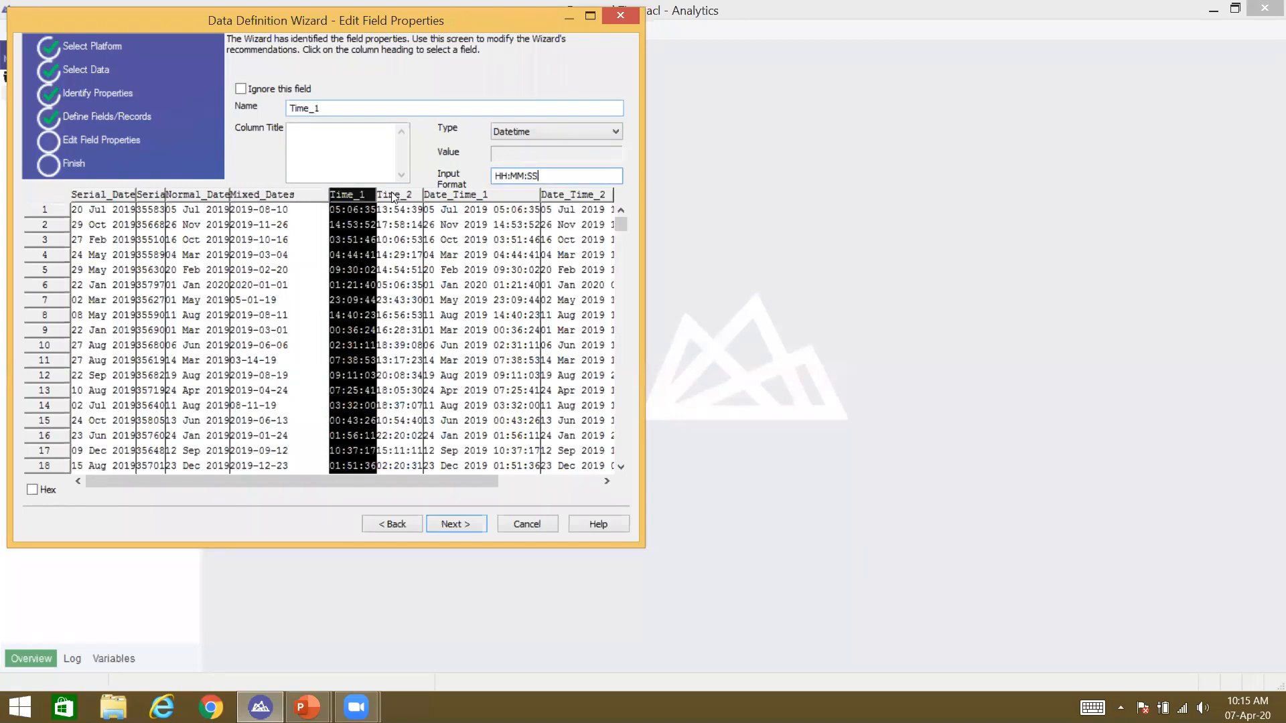
Step: Make Time_2 a Datetime field with input format HH:MM:SS
left_click(394, 194)
left_click(517, 134)
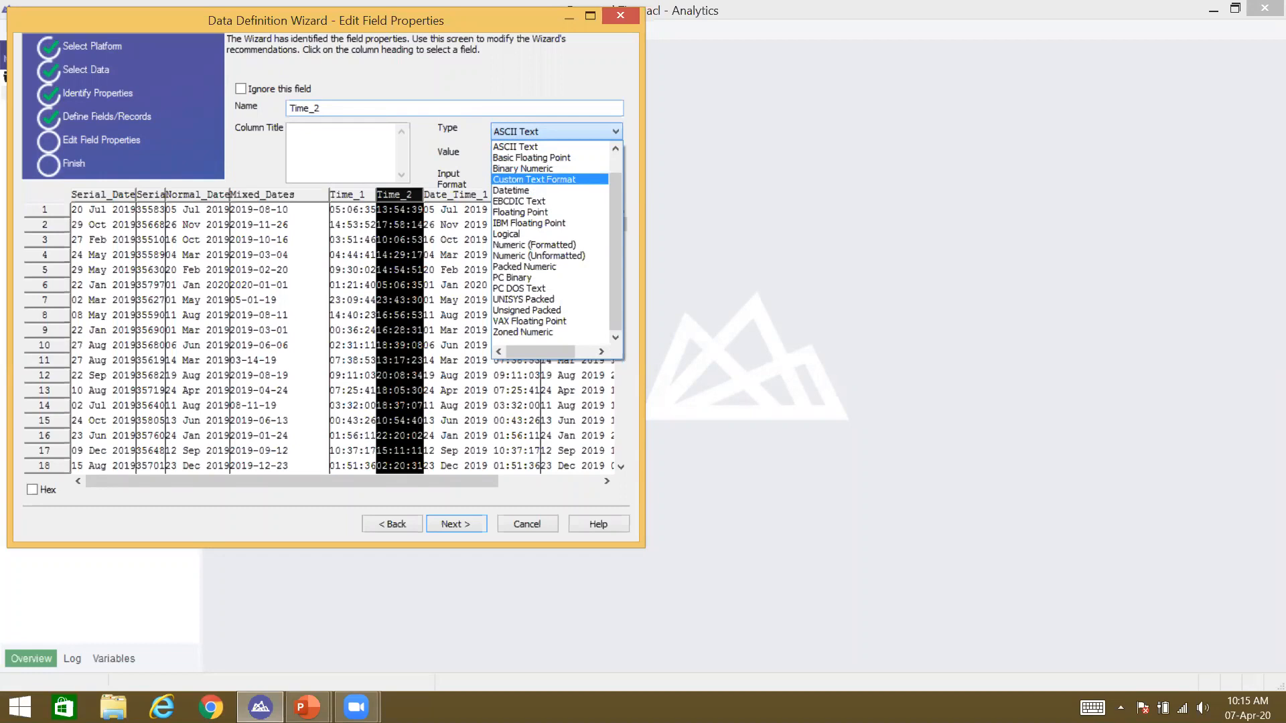
left_click(513, 191)
left_click(556, 176)
type("HH:MM")
type(":SS")
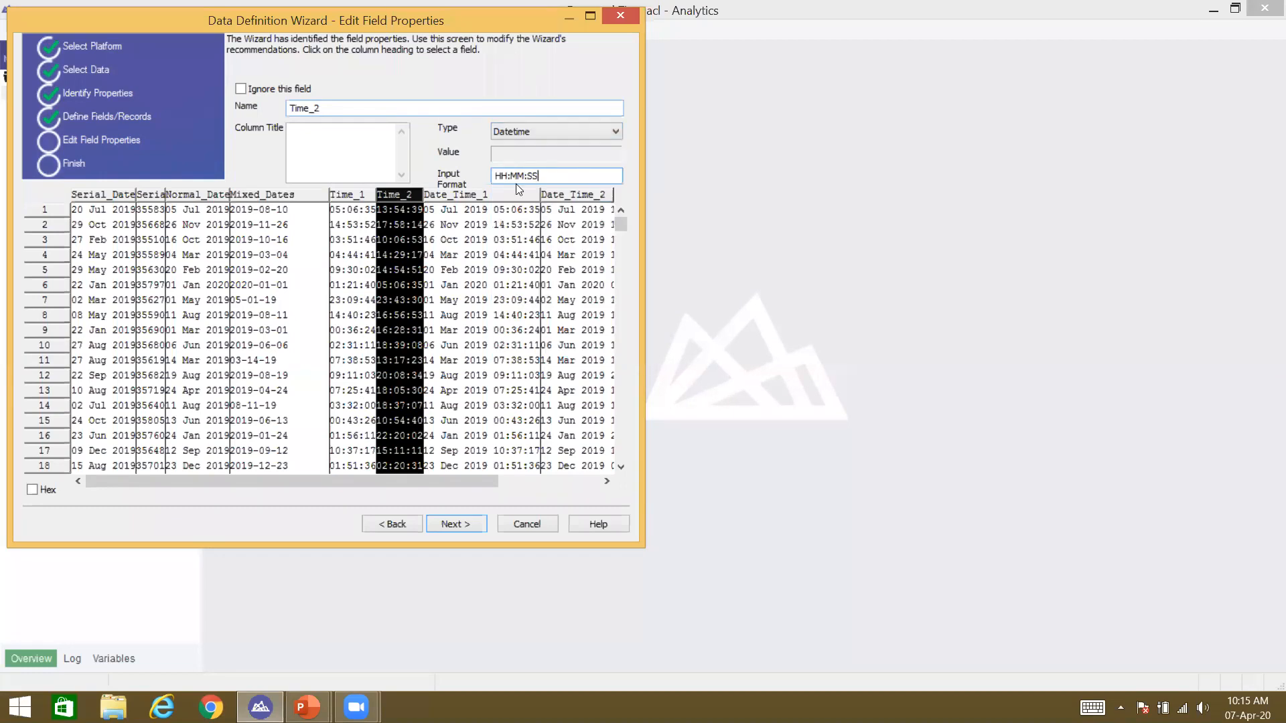
Step: Make Date_Time_1 a Datetime field with input format DD MMM YYYY HH:MM:SS
left_click(473, 195)
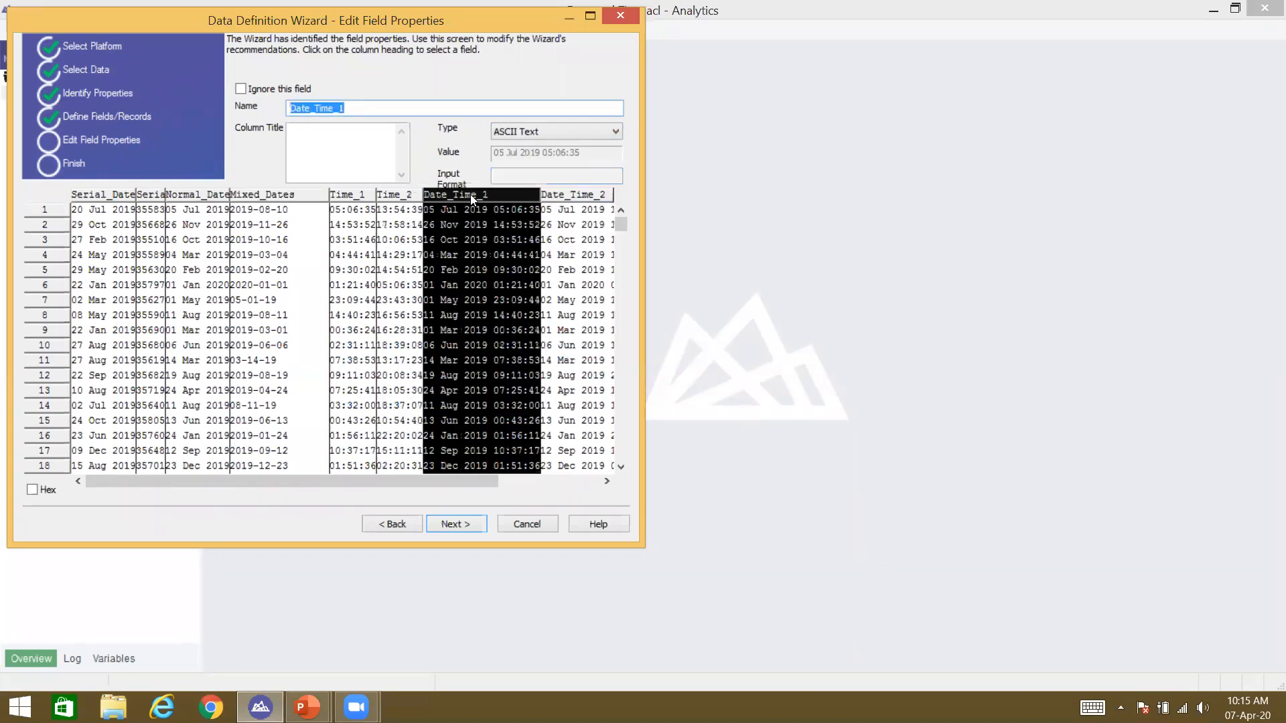
left_click(544, 133)
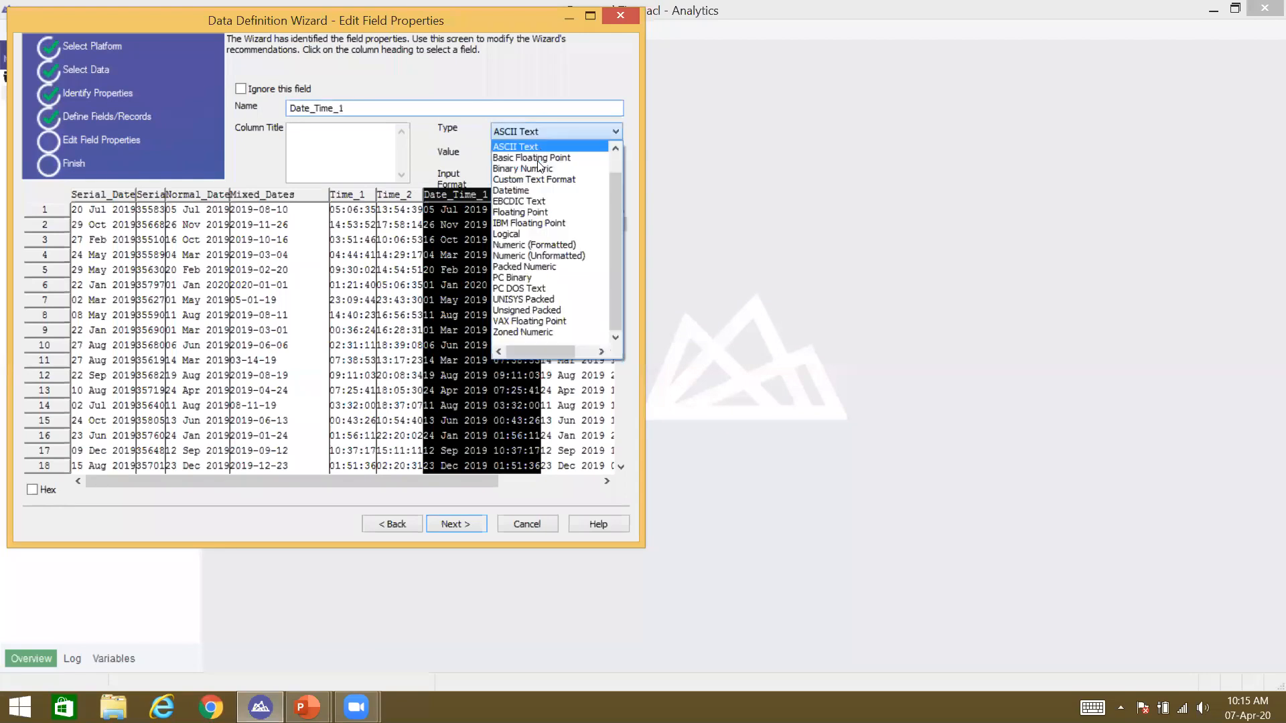
left_click(540, 191)
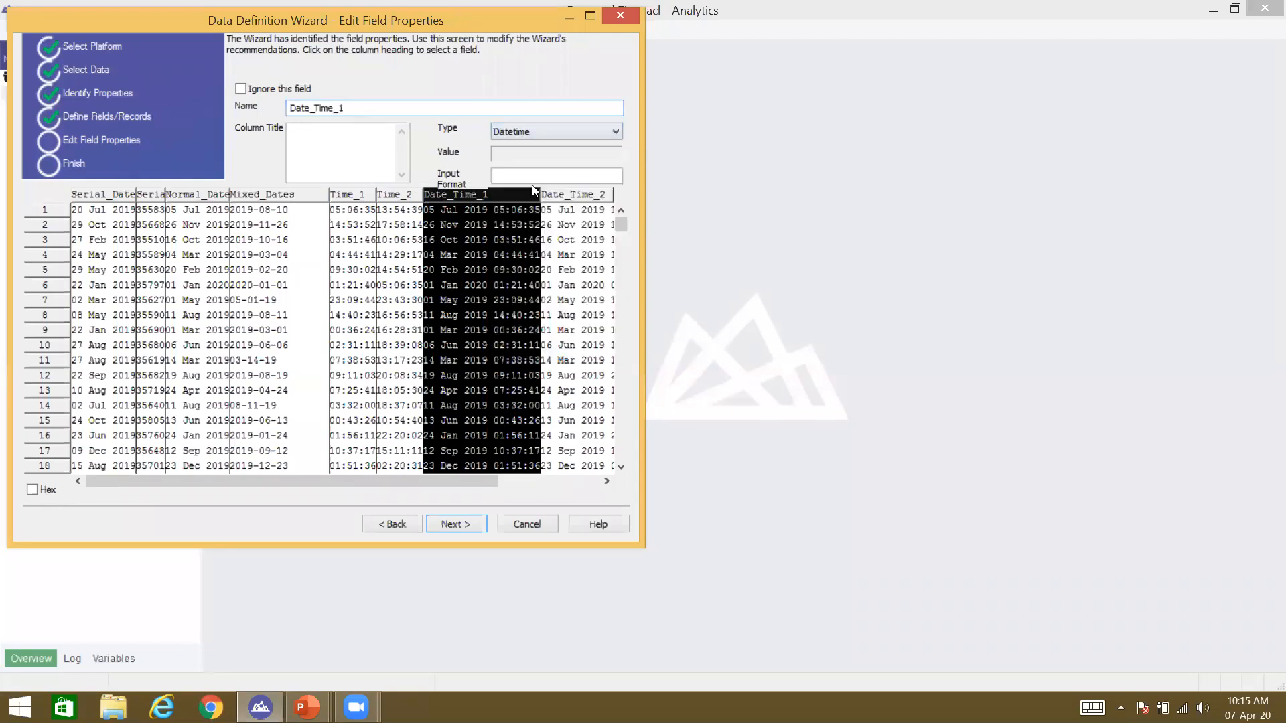
left_click(533, 174)
type("DD MMM YYYY H")
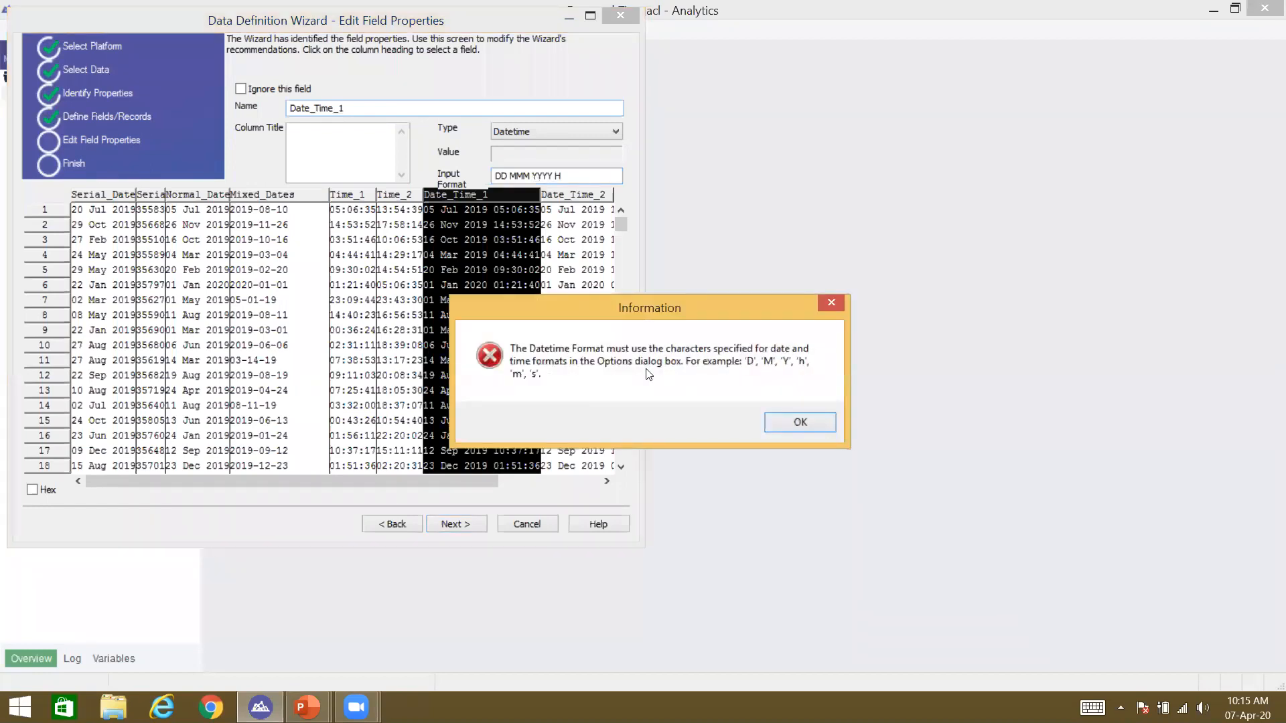
key("Return")
type("H")
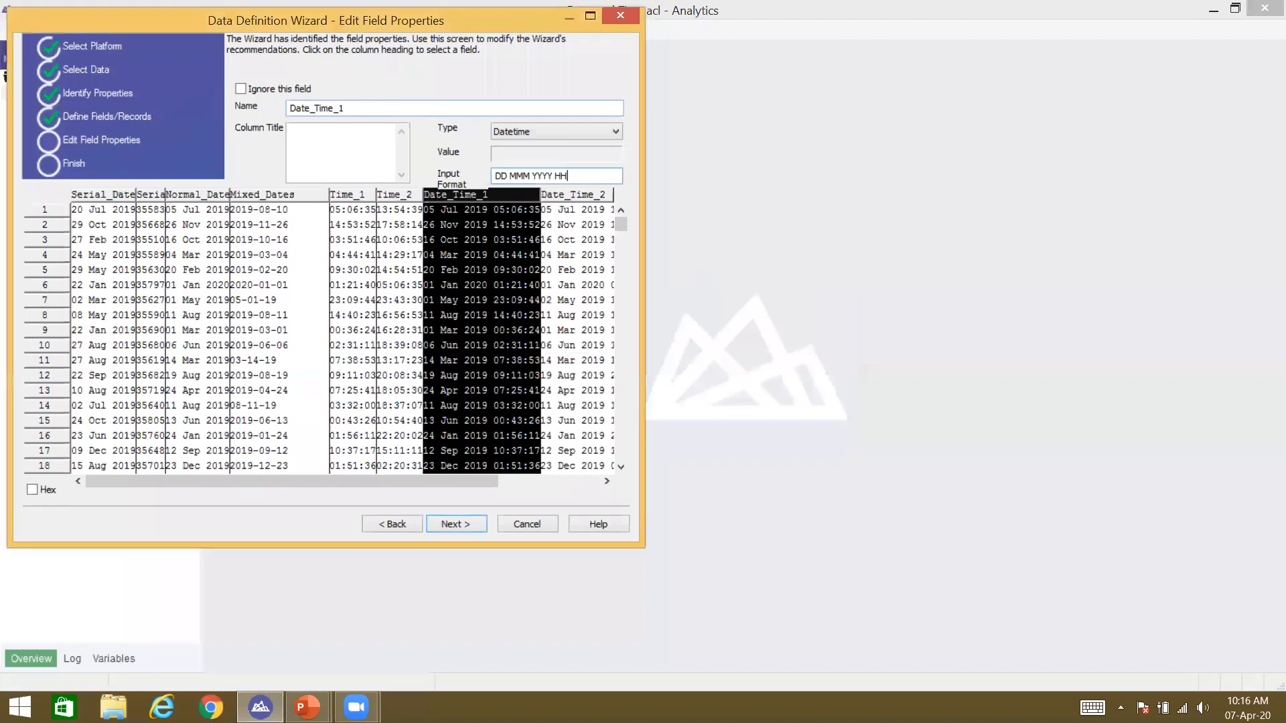
type(":MM:SS")
left_click_drag(467, 484, 570, 484)
Step: Make Date_Time_2 a Datetime field with input format DD MMM YYYY HH:MM:SS
left_click(439, 193)
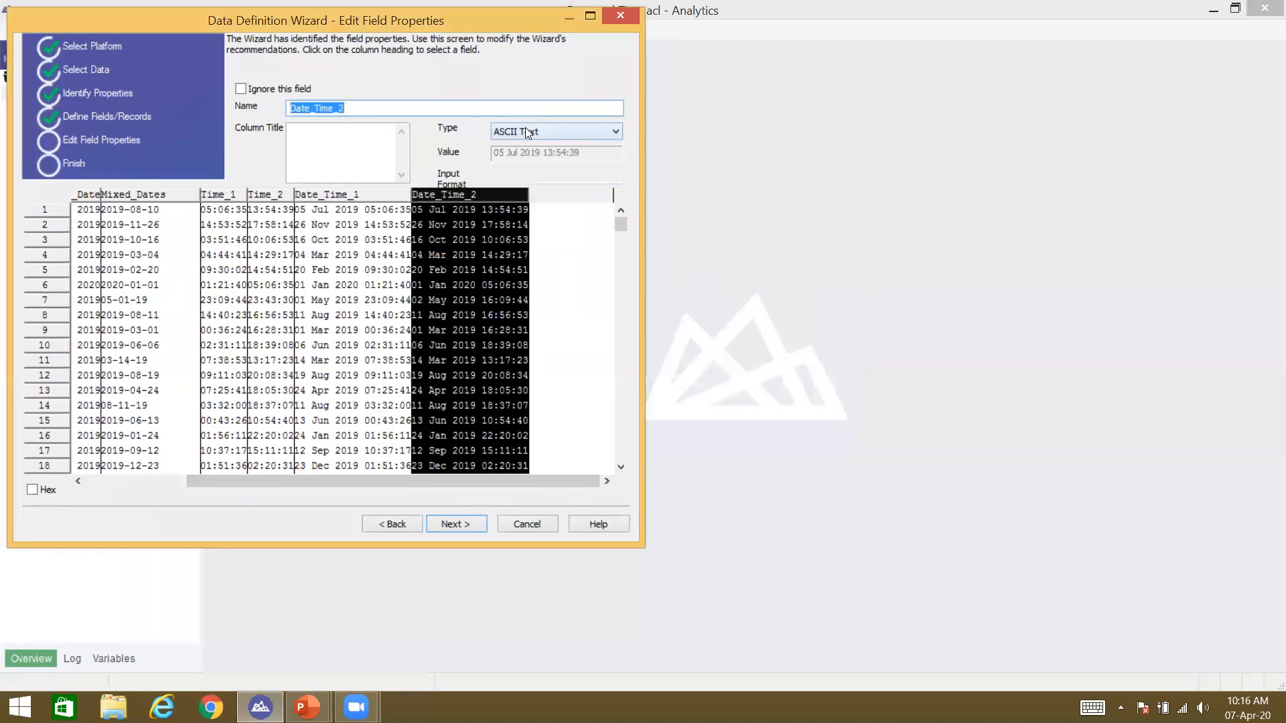
left_click(526, 131)
left_click(527, 190)
left_click(530, 178)
type("HH")
key("BackSpace")
key("BackSpace")
type("DD ")
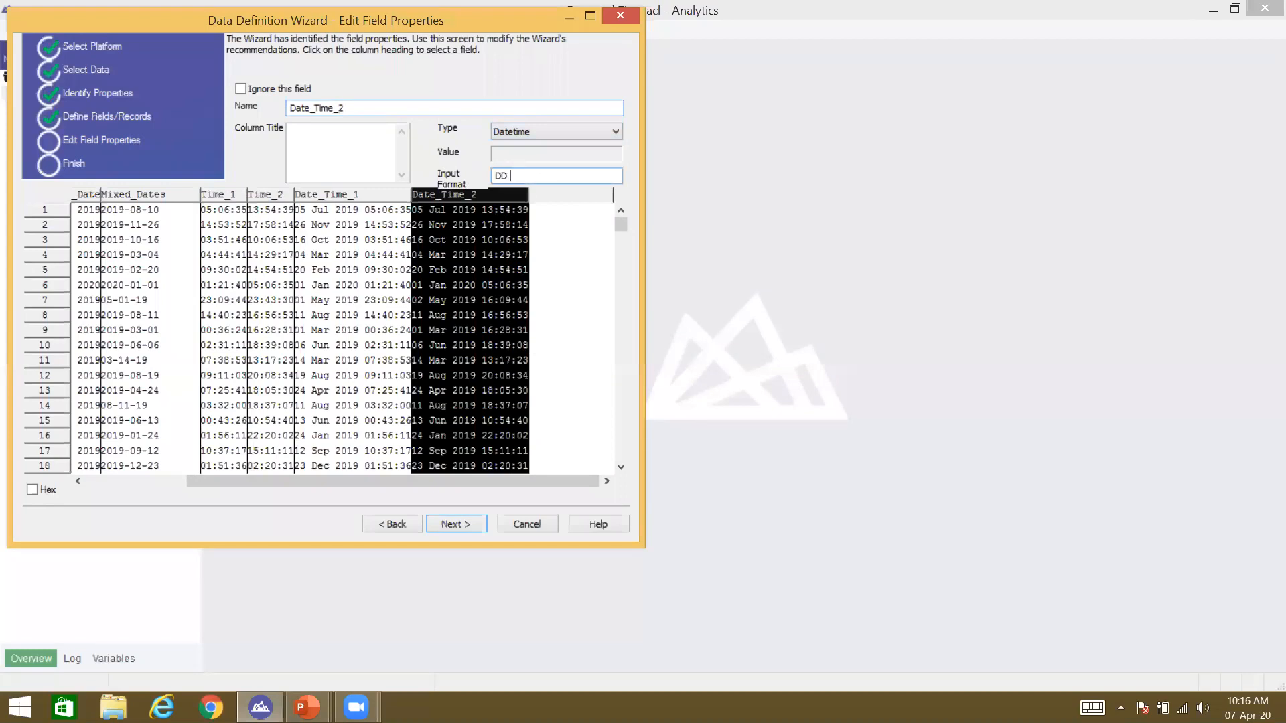
type("MMM YYYY H")
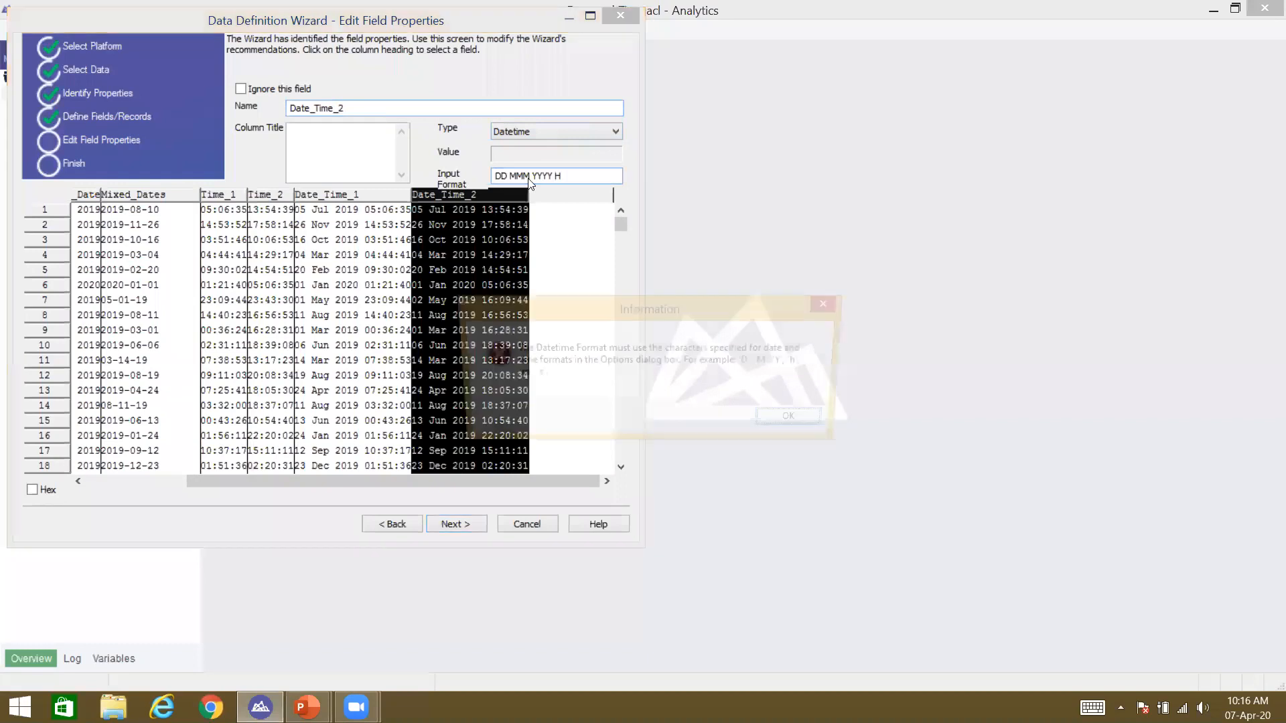
key("Return")
type("H:MM:SS")
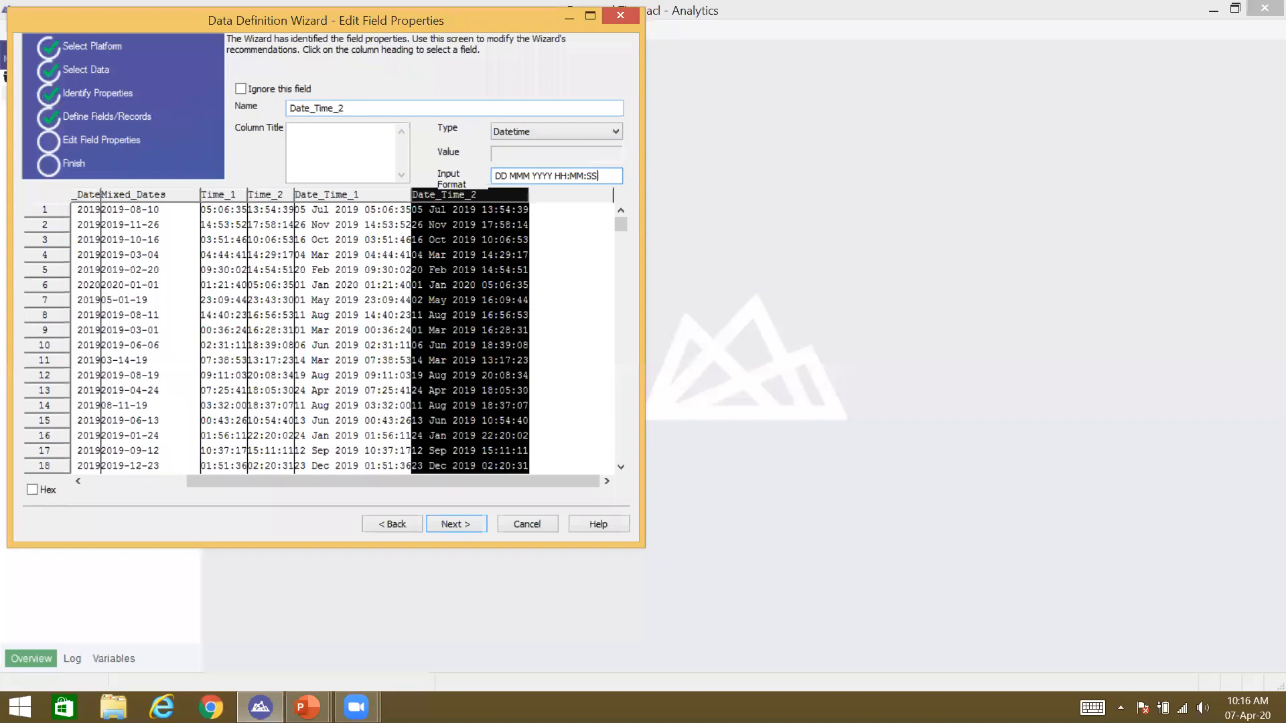
left_click_drag(434, 492, 86, 487)
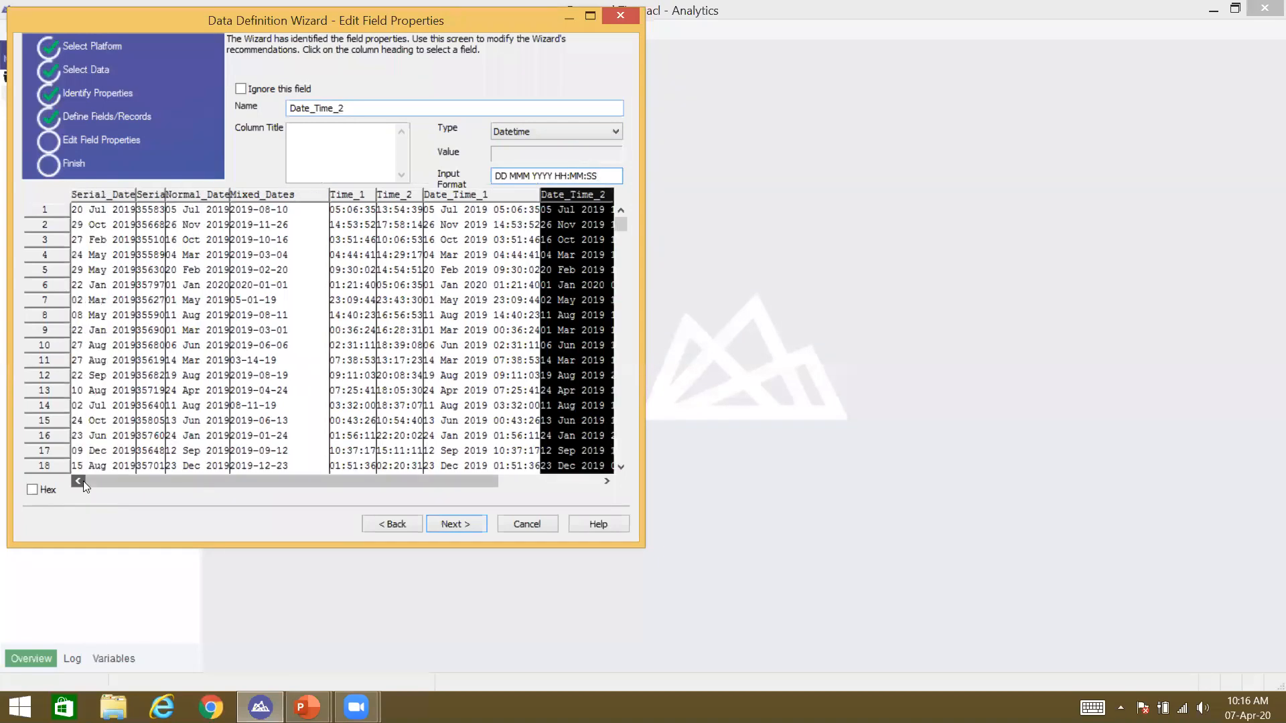
Step: Check the Serial_Date and Mixed_Dates fields, then complete the wizard through the summary
left_click(93, 201)
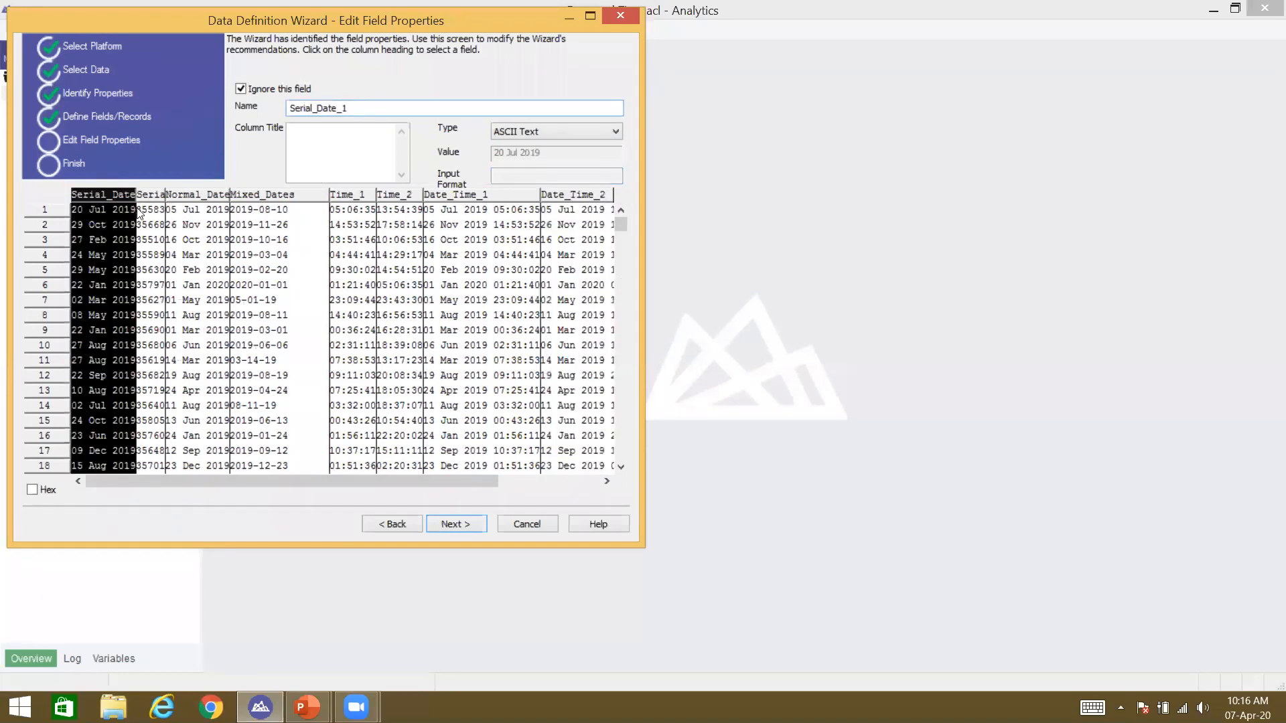
left_click(153, 196)
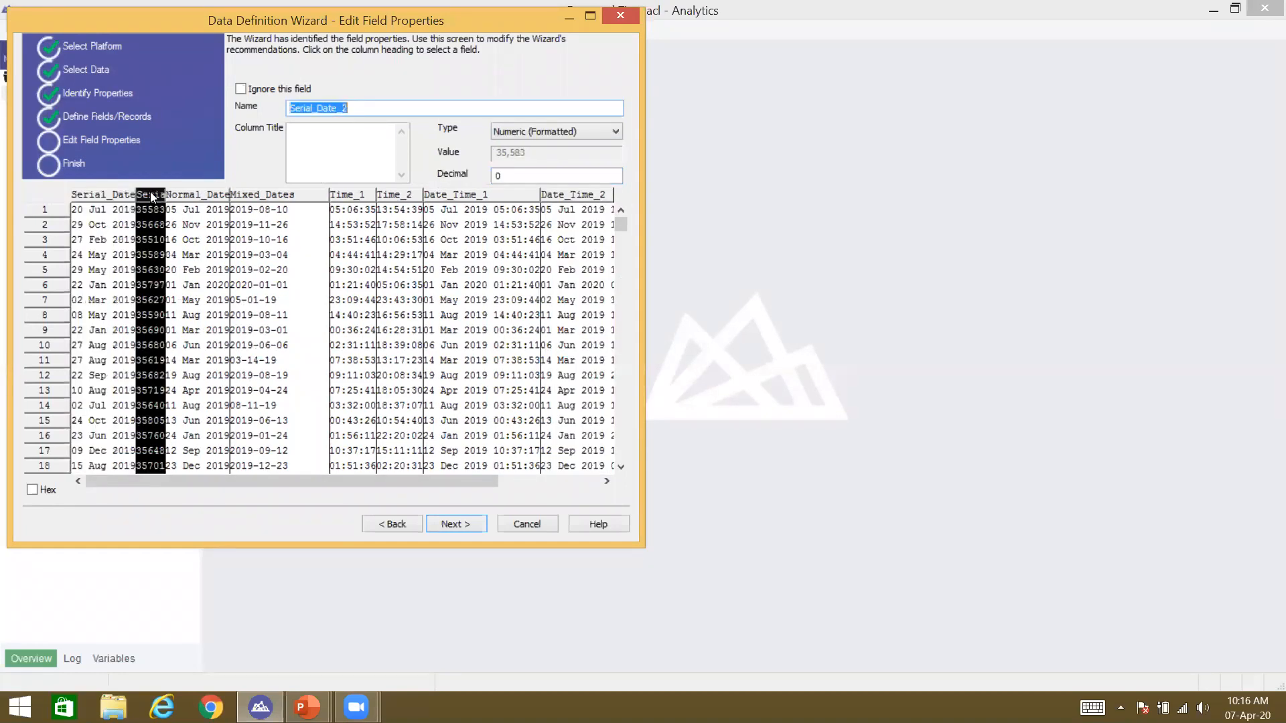
left_click(301, 389)
left_click_drag(362, 485, 386, 492)
left_click(479, 527)
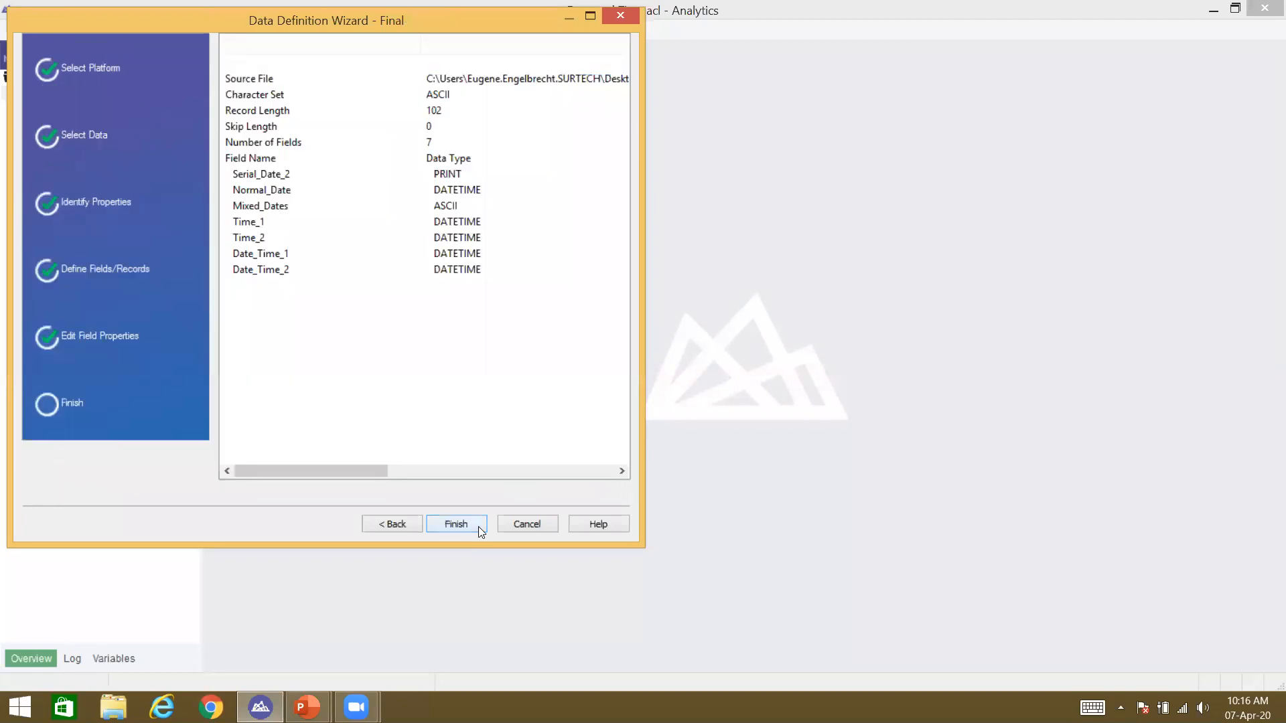
left_click(479, 526)
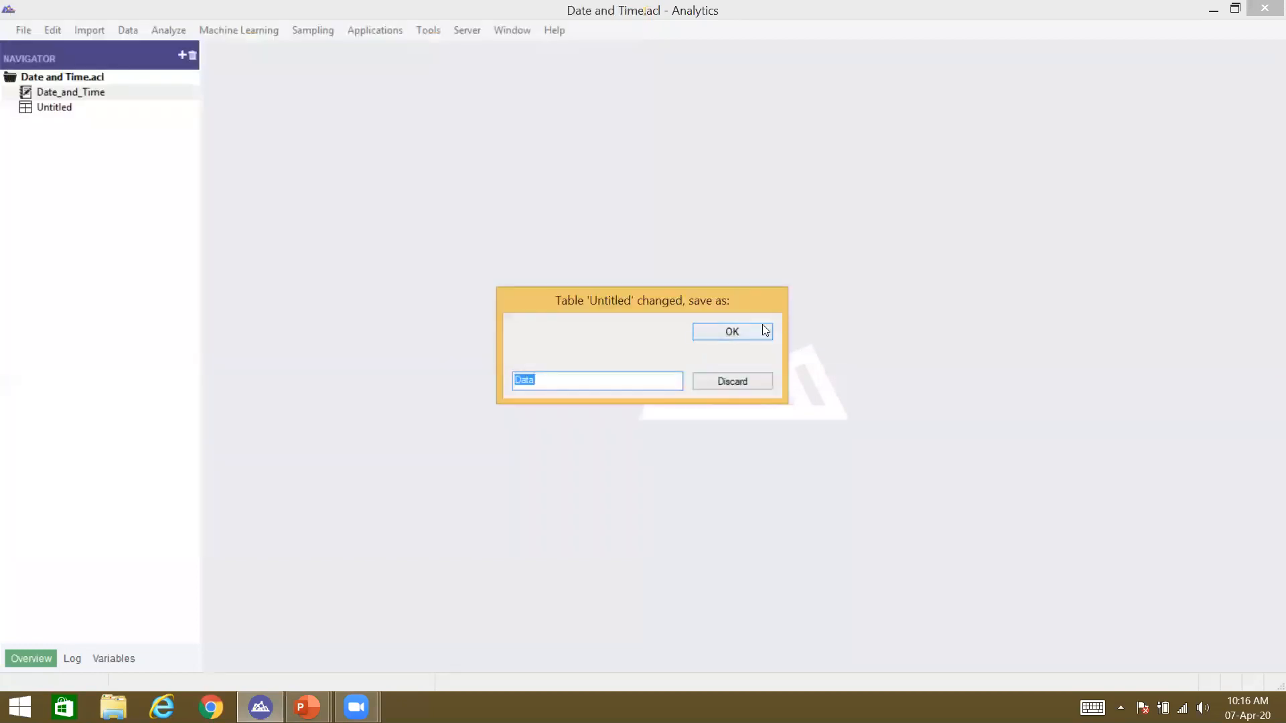
Step: Save the new table as Data and scroll through its 648 records
left_click(748, 333)
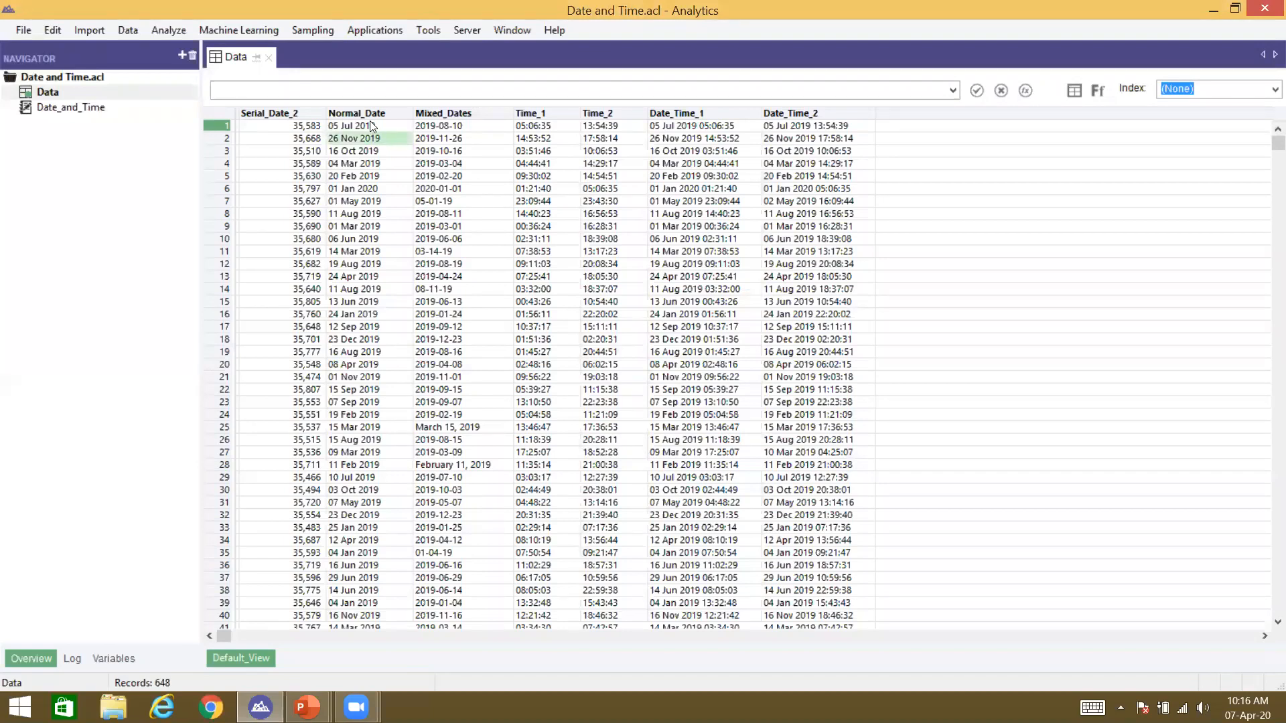
scroll(370, 123, "up", 2)
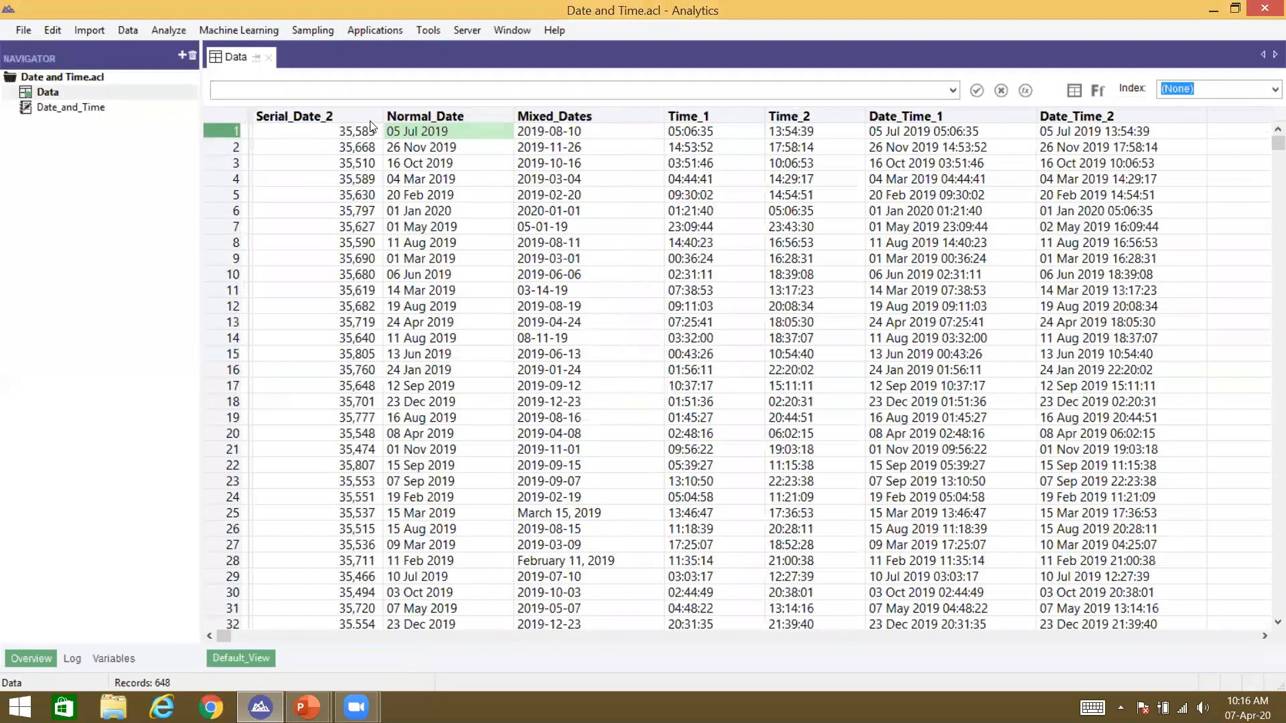
scroll(410, 129, "up", 1)
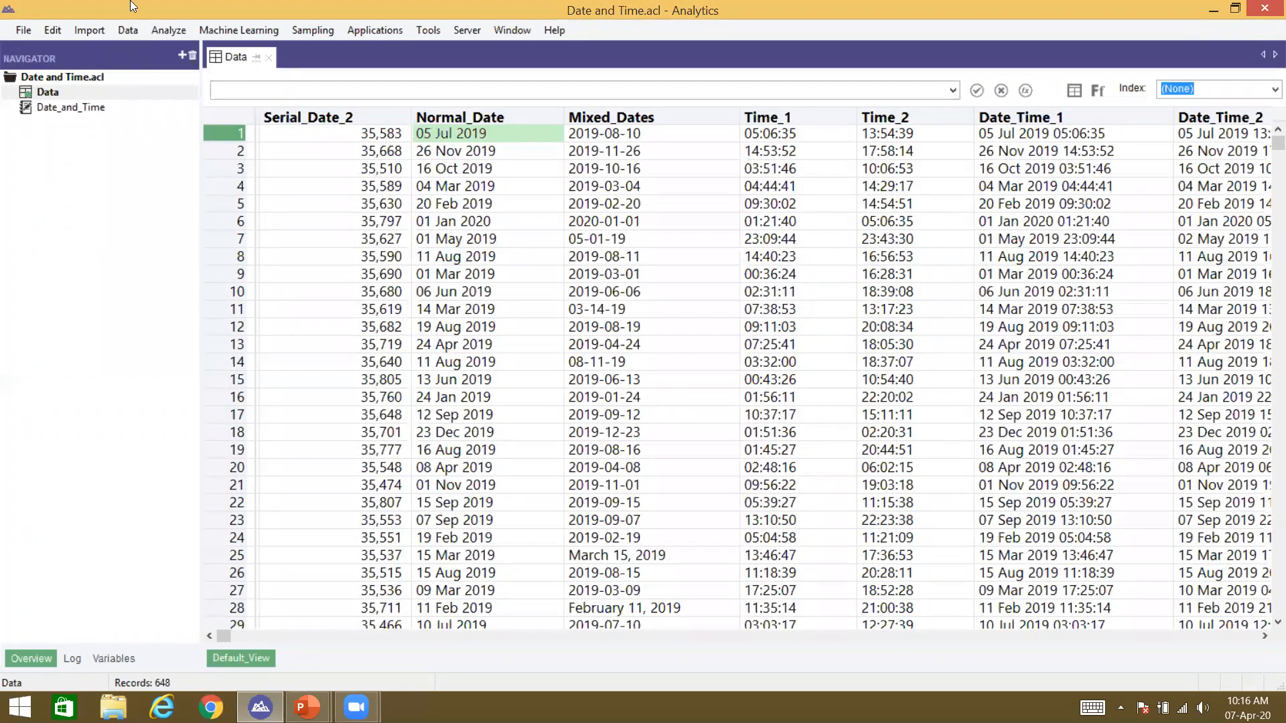
left_click(128, 31)
left_click(151, 49)
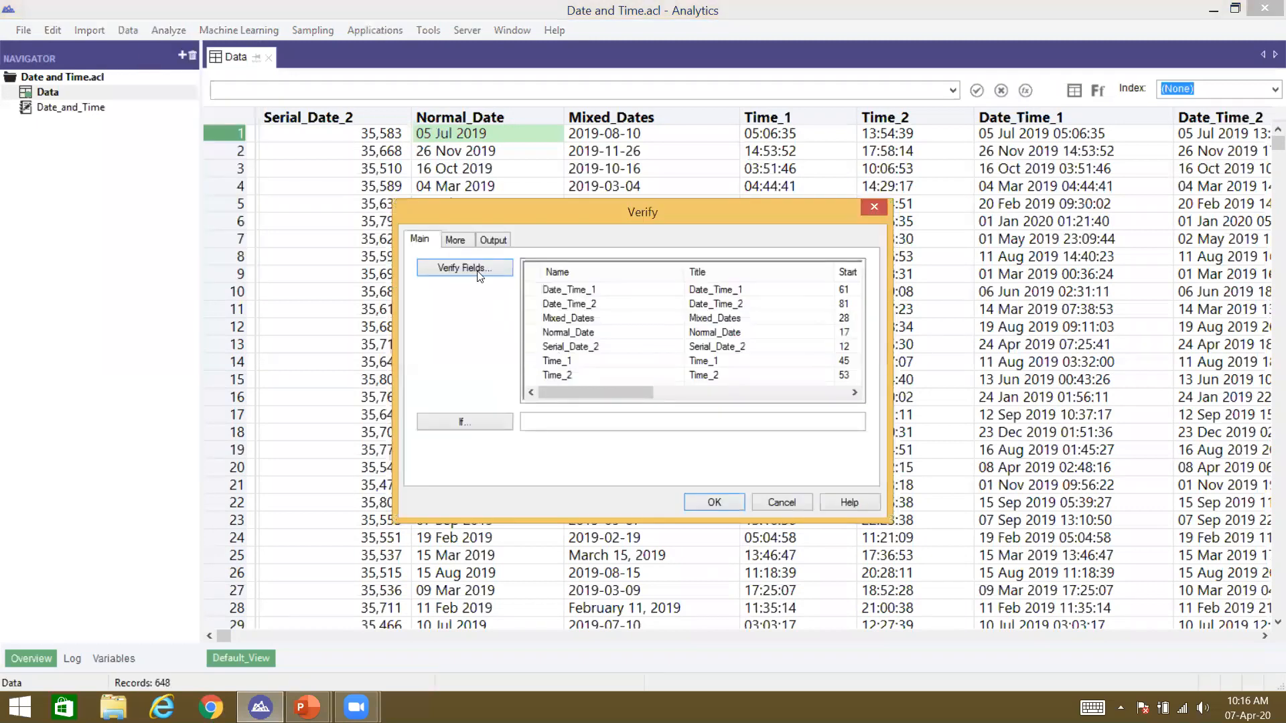
left_click(478, 271)
left_click(599, 315)
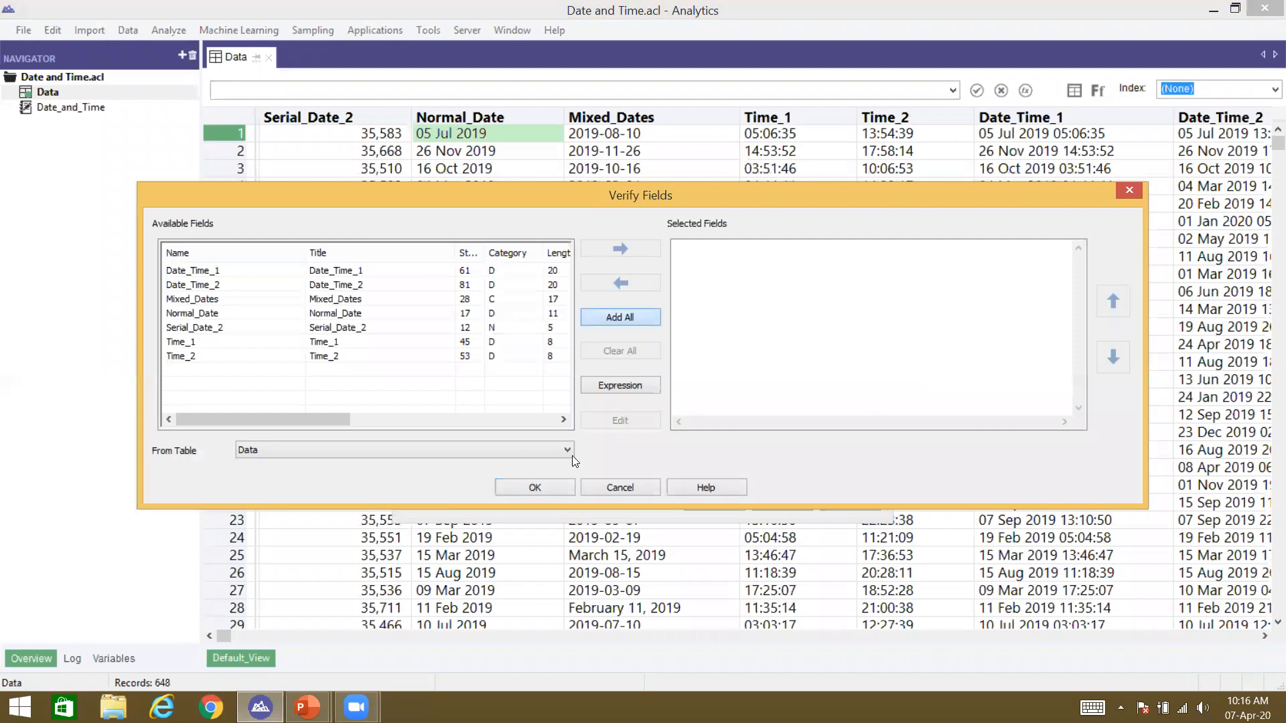
left_click(556, 487)
left_click(738, 503)
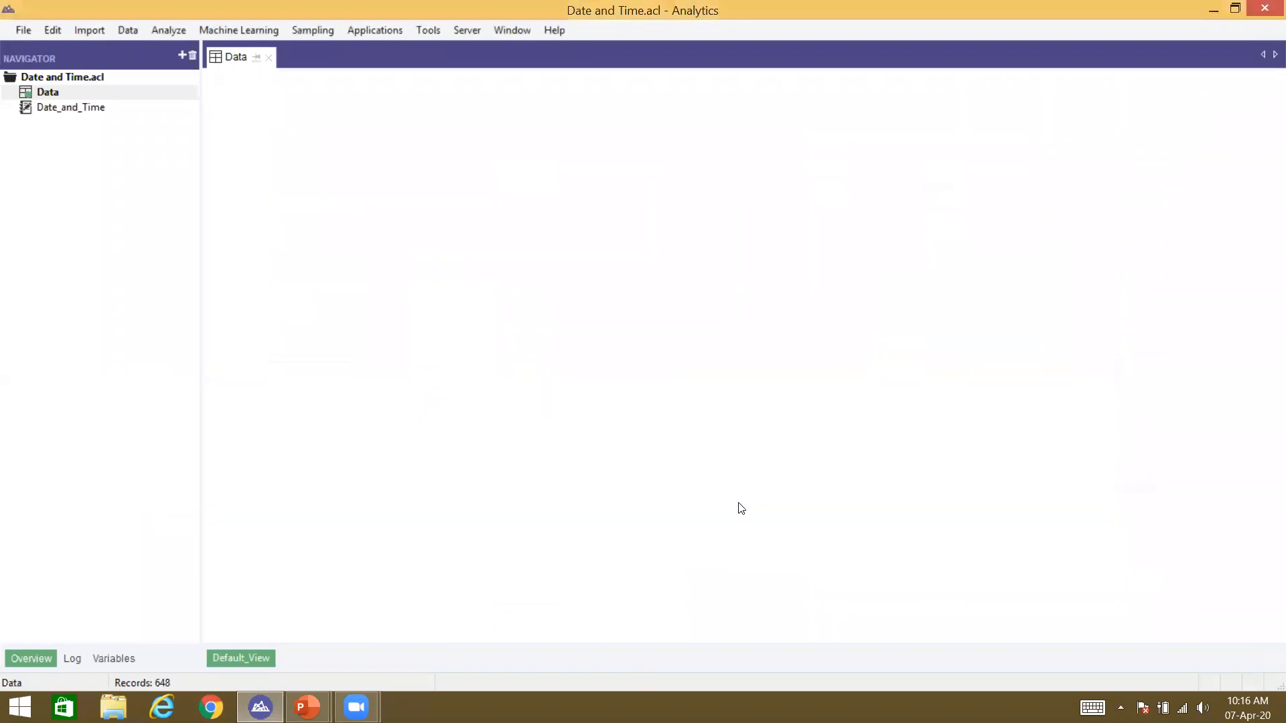
left_click(233, 58)
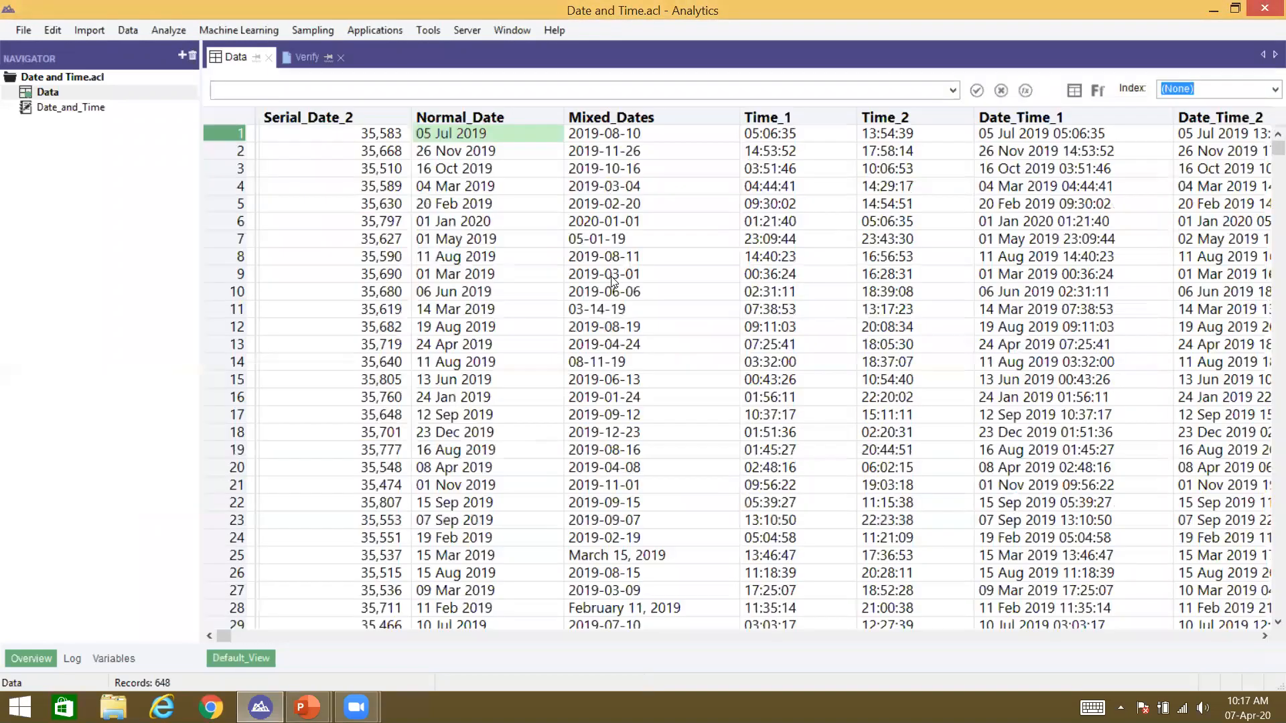
left_click(607, 121)
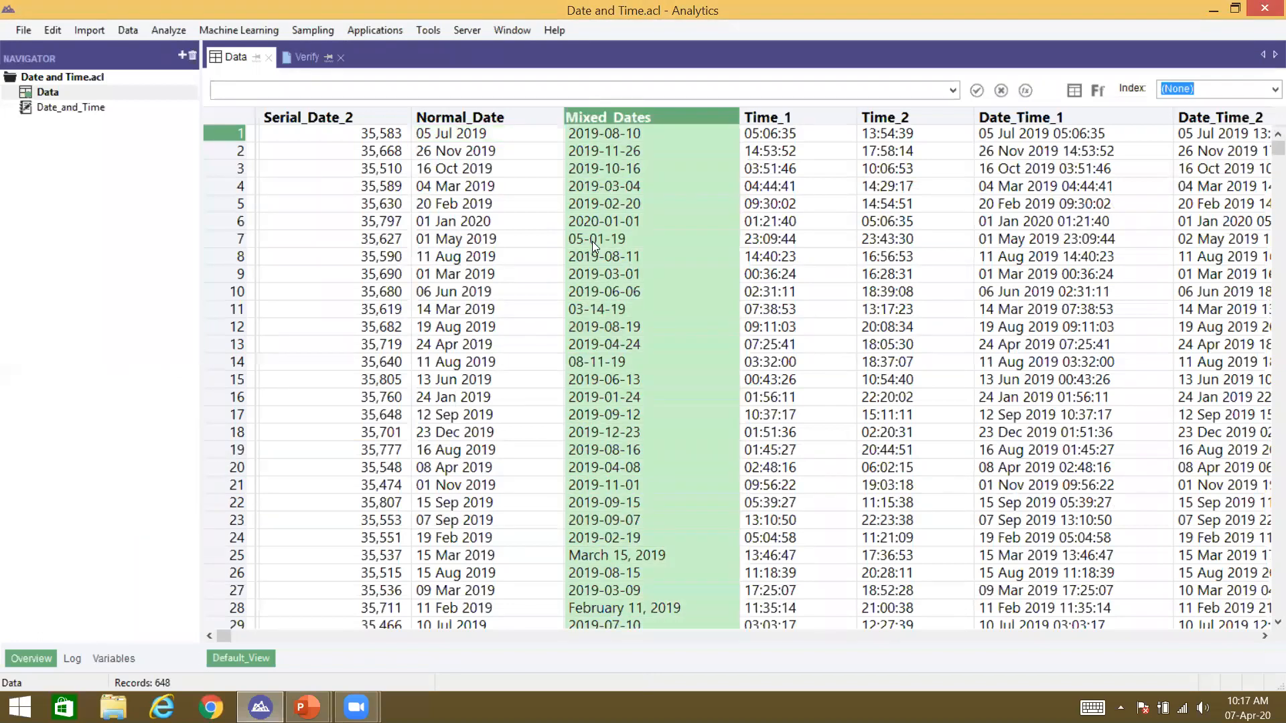
left_click(592, 239)
left_click(597, 292)
left_click(597, 309)
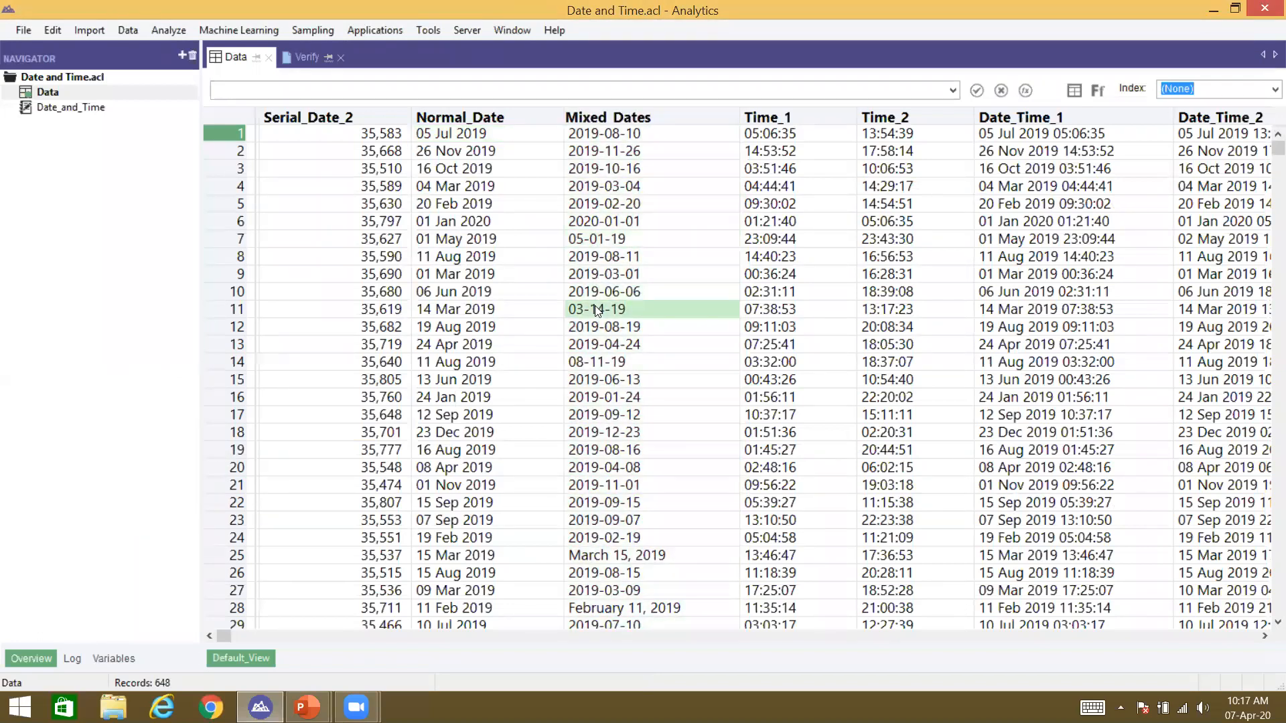
left_click(608, 241)
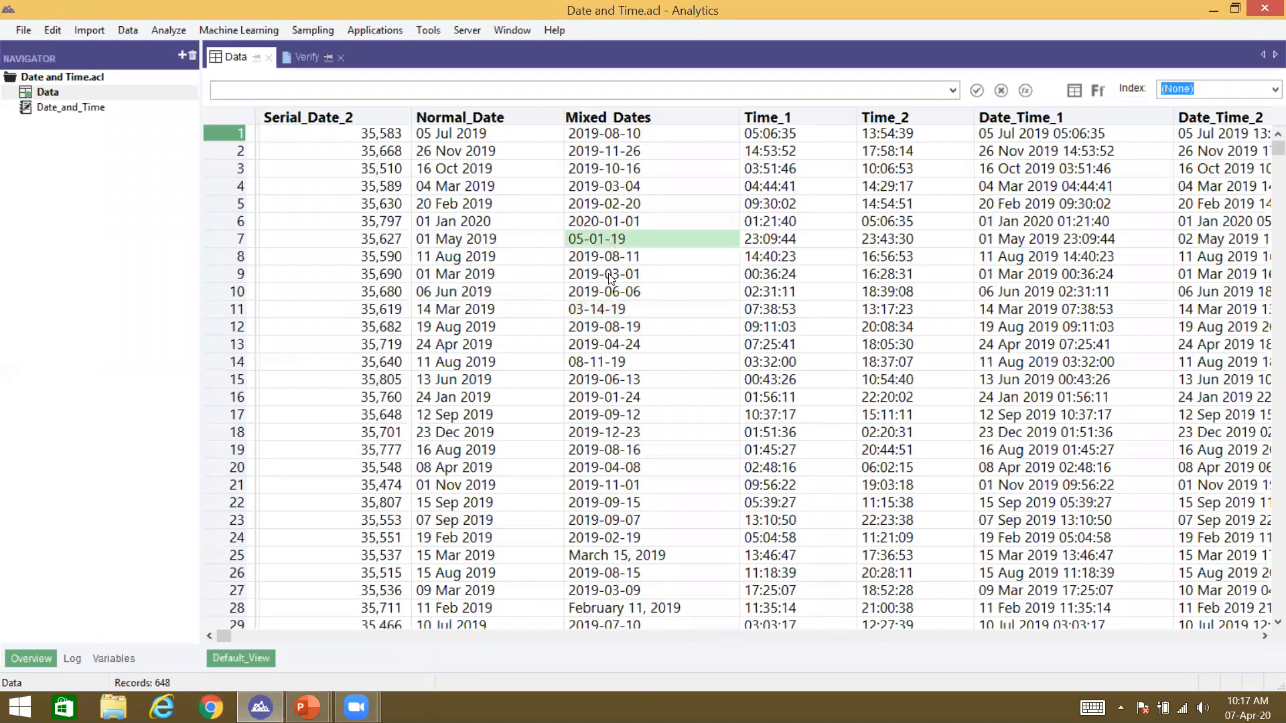
left_click(611, 309)
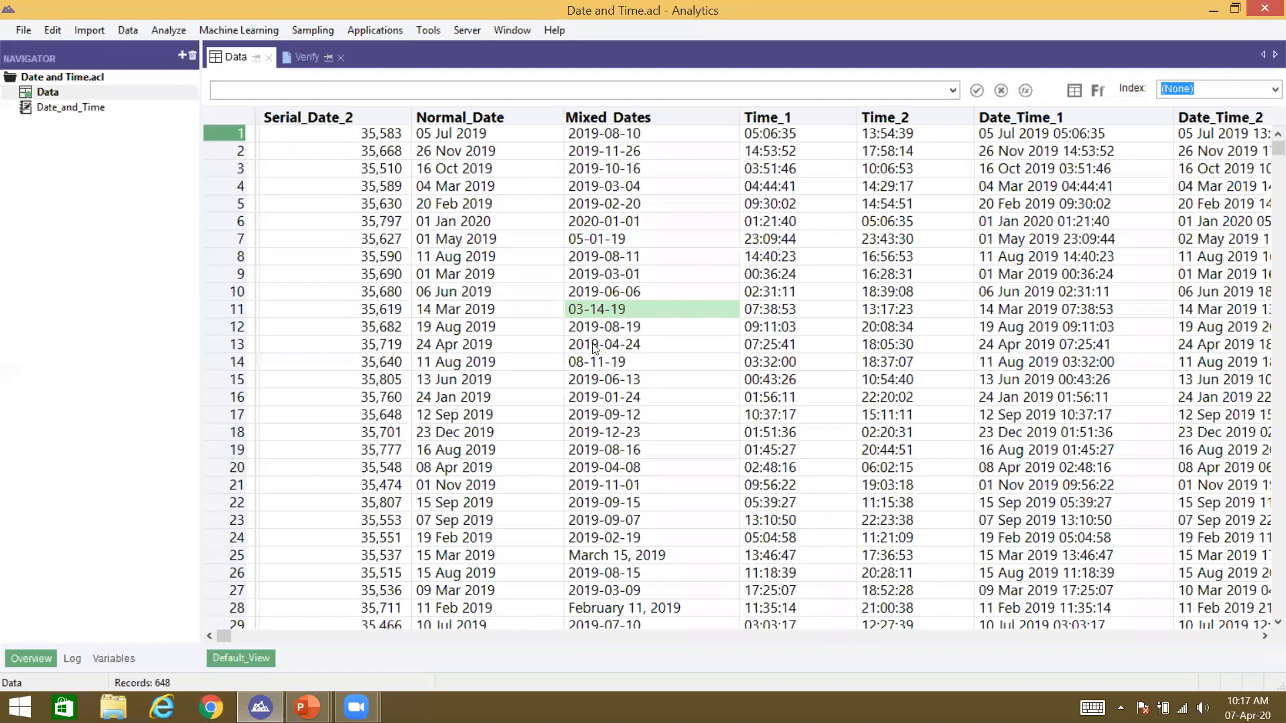
left_click(602, 361)
left_click(590, 342)
left_click(592, 332)
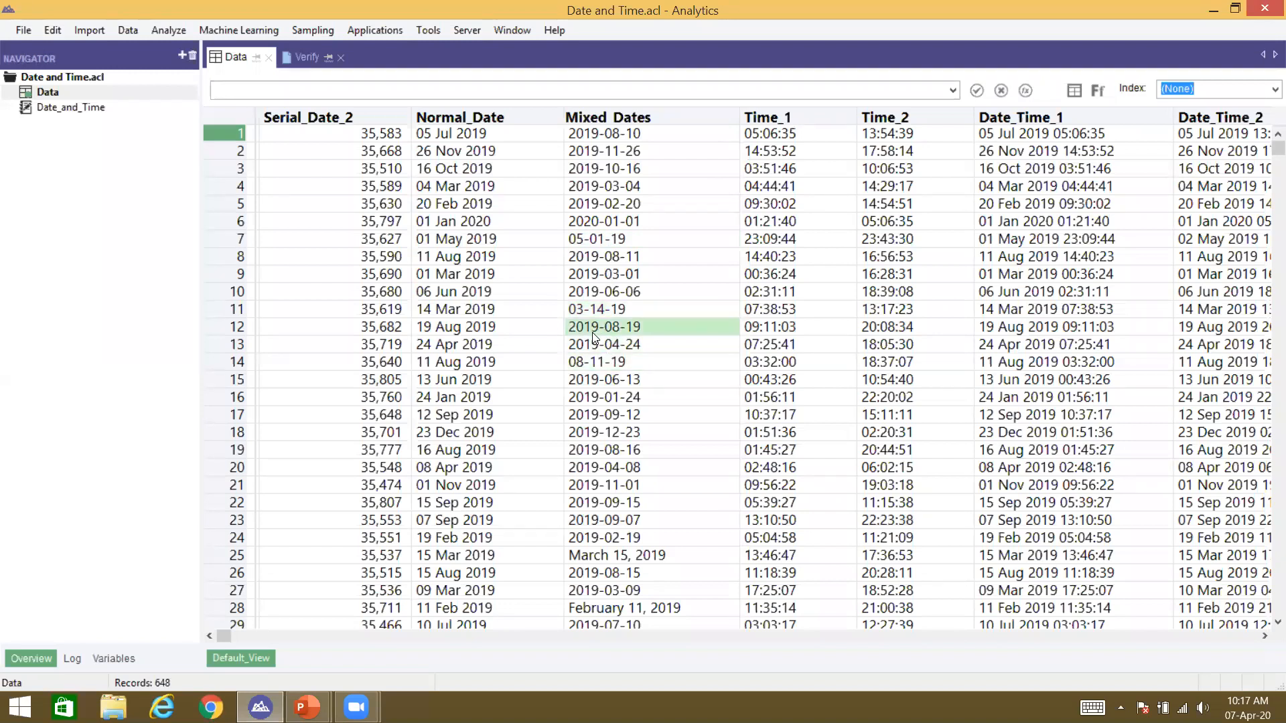
left_click(587, 257)
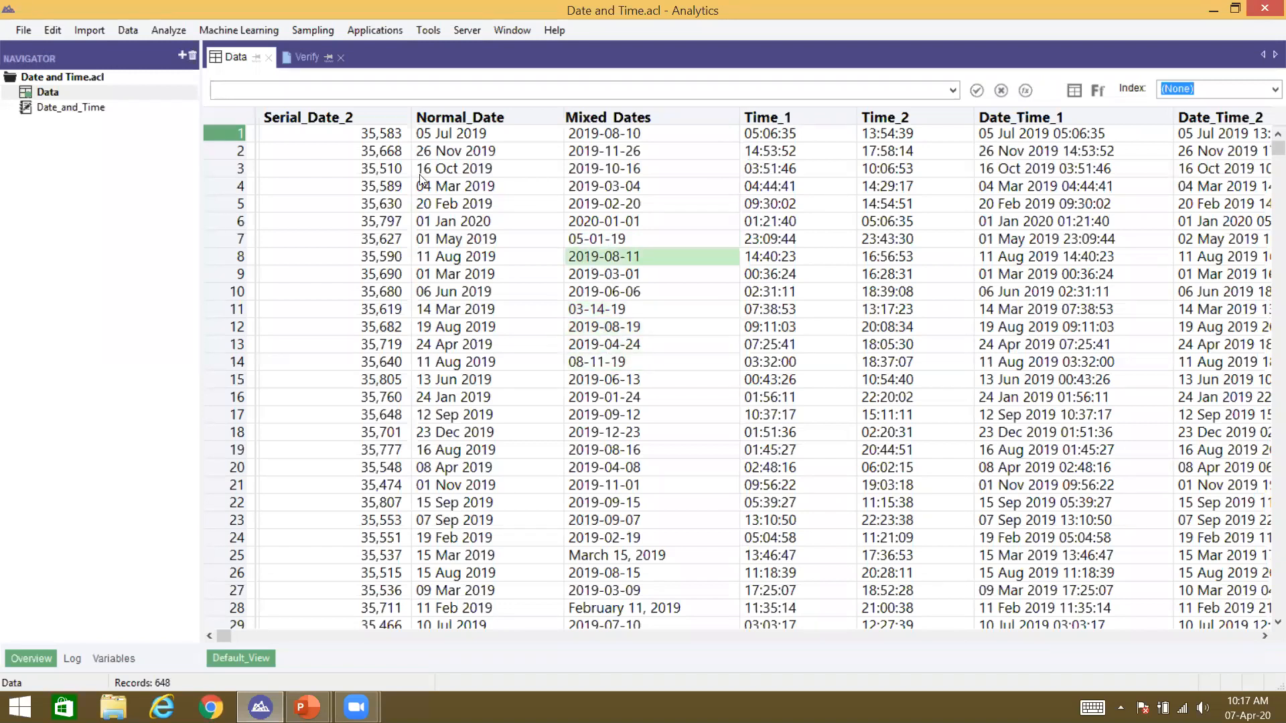
left_click(373, 136)
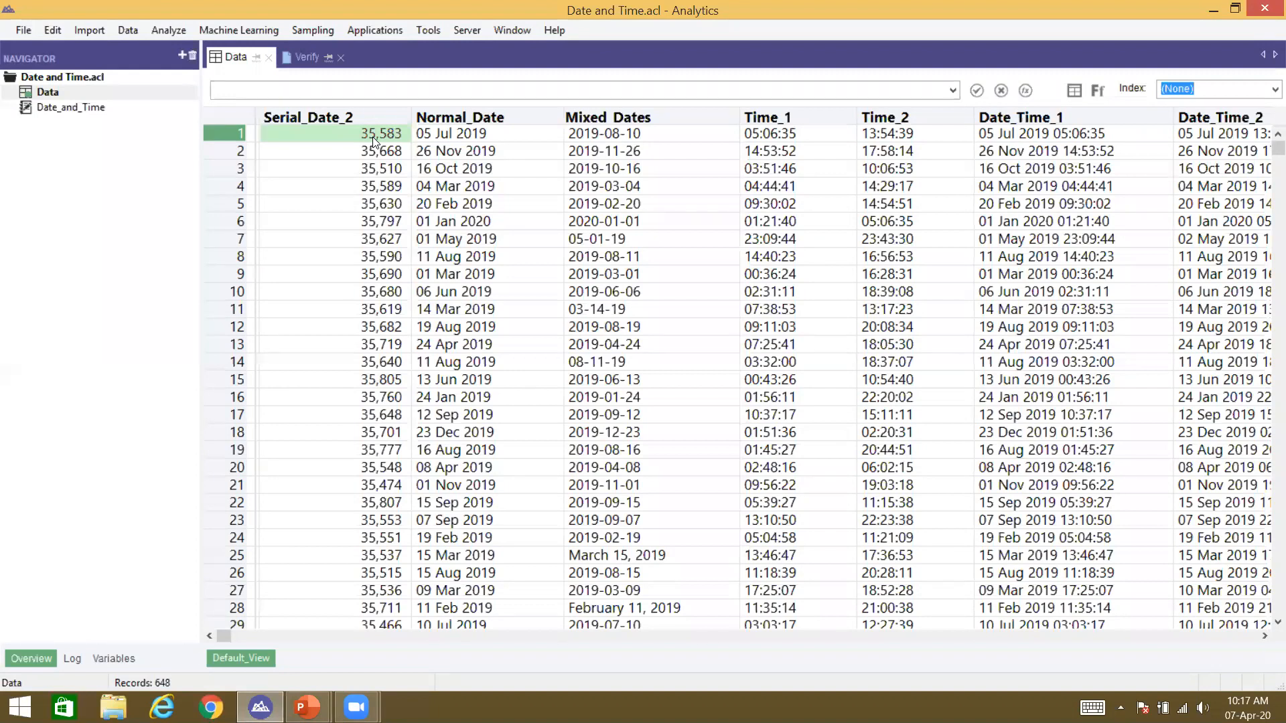
scroll(373, 143, "up", 1)
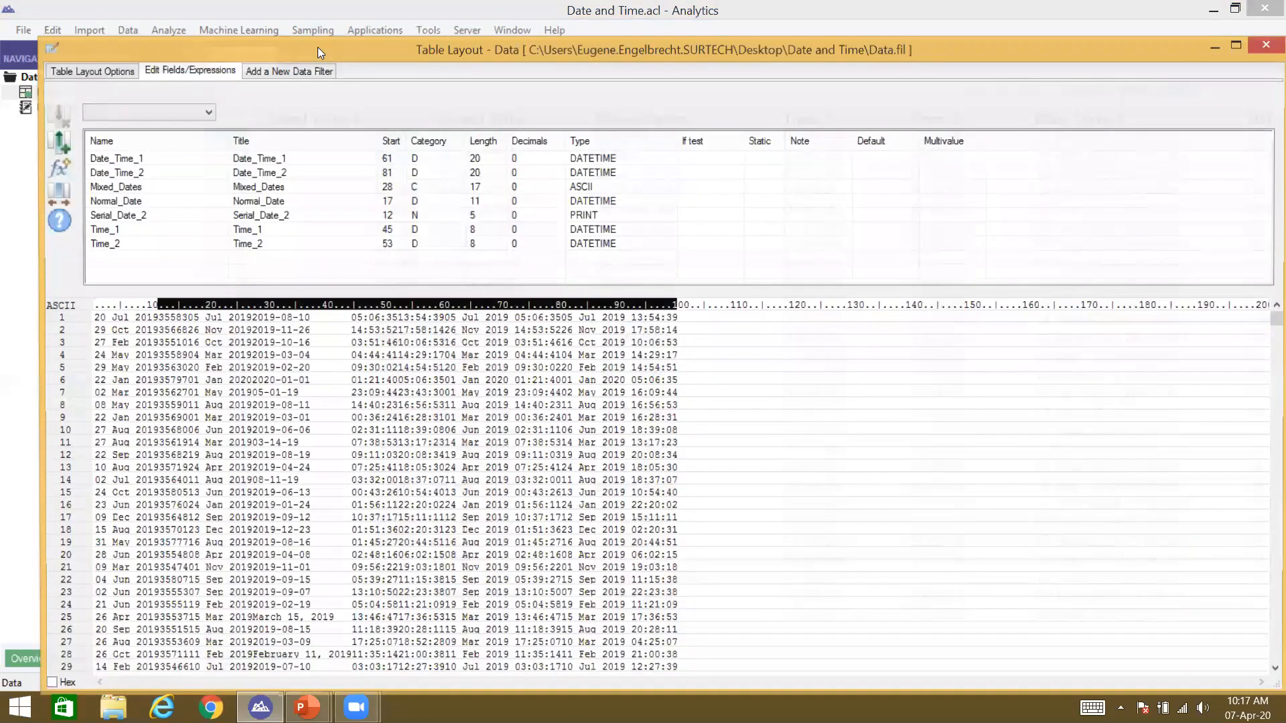
Step: In the Data table layout, add a computed field with expression `20190910` - 35583
double_click(318, 47)
left_click(14, 130)
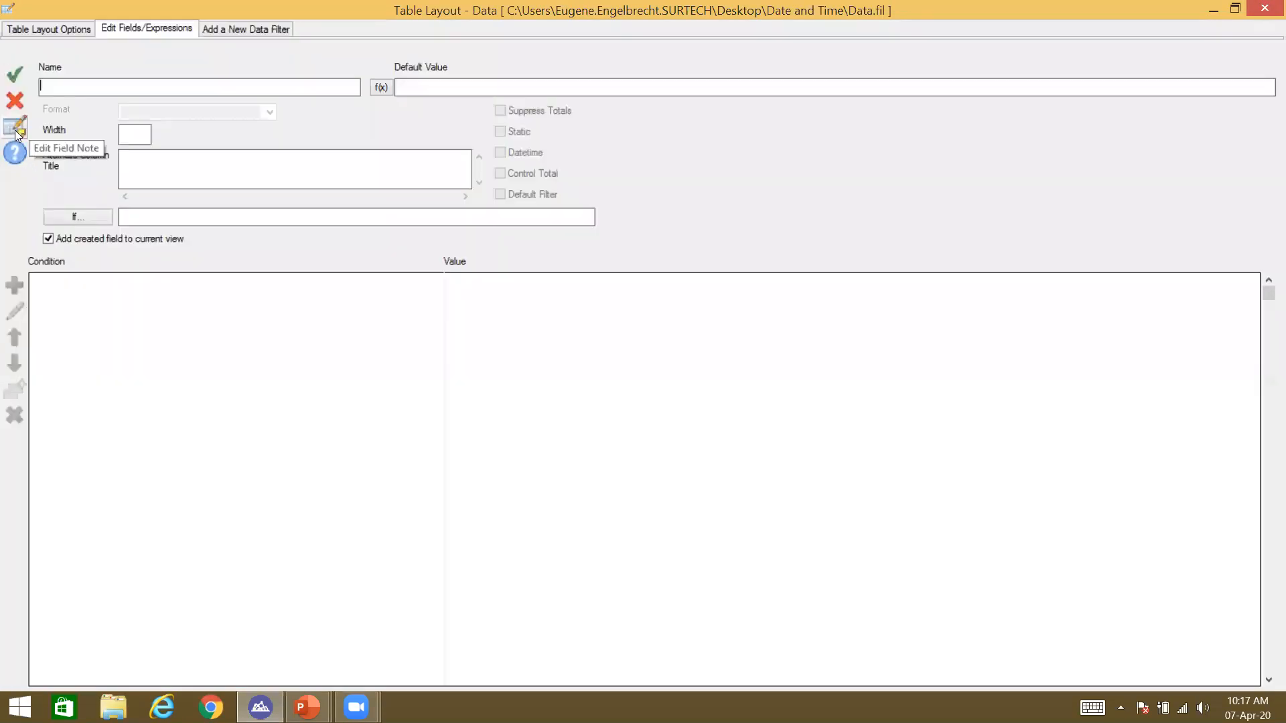
type("c_serial_date_normak")
key("BackSpace")
key("BackSpace")
type("al_date")
left_click(390, 85)
type("'")
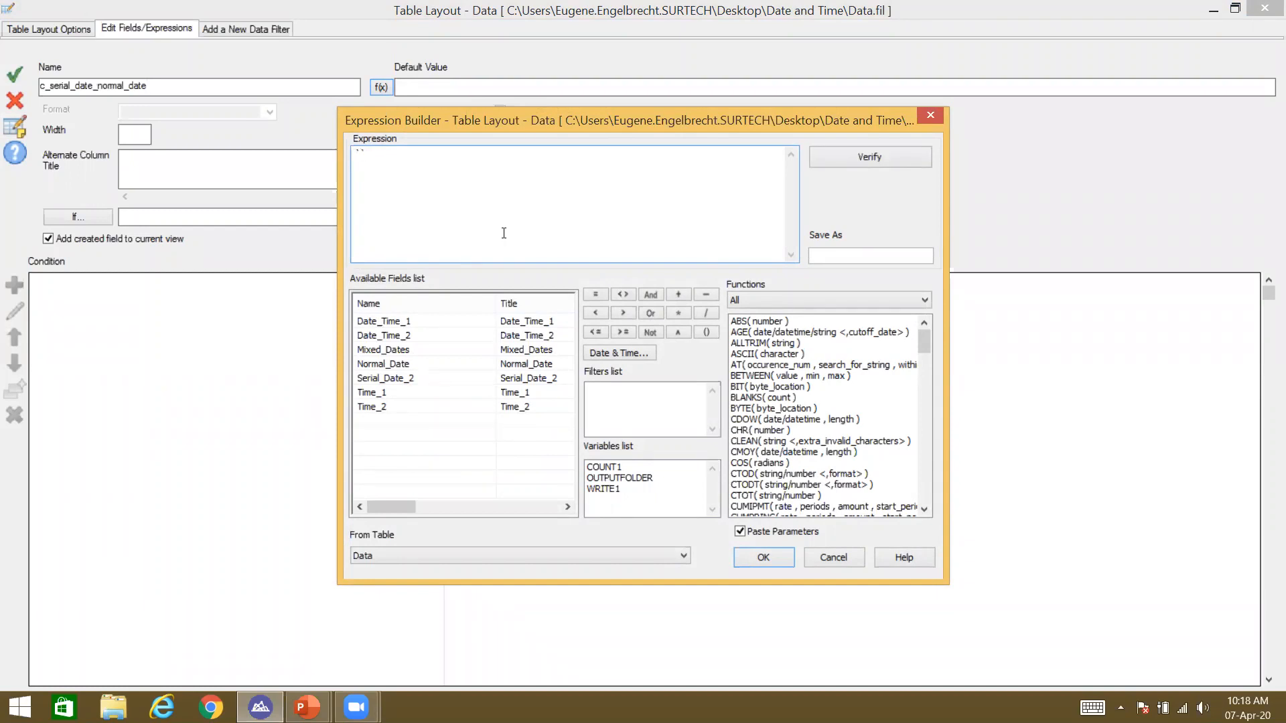
type("20190910`")
type("- 35583")
key("Return")
Step: Rename the computed field to c_difference and accept the entry
left_click(192, 80)
key("Left")
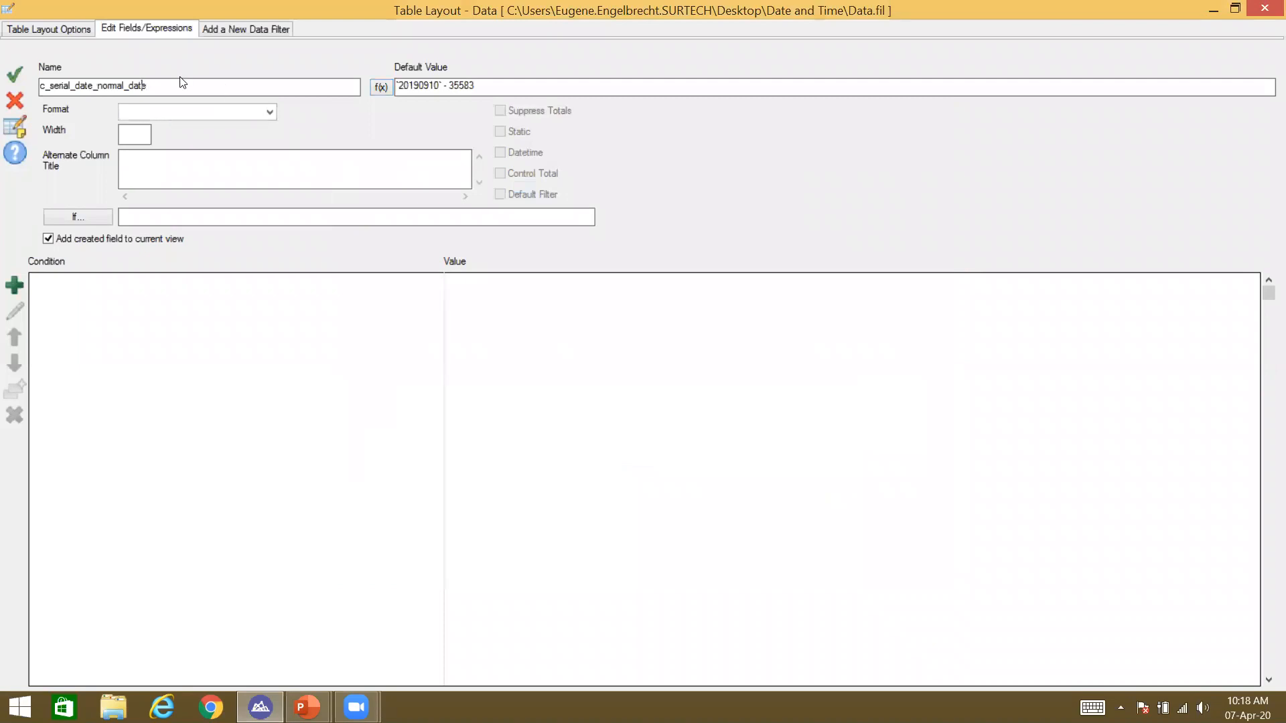
key("BackSpace")
key("BackSpace")
key("BackSpace")
key("BackSpace")
key("BackSpace")
key("BackSpace")
key("BackSpace")
key("BackSpace")
key("BackSpace")
key("BackSpace")
key("BackSpace")
key("BackSpace")
key("BackSpace")
key("BackSpace")
key("BackSpace")
key("BackSpace")
key("BackSpace")
key("BackSpace")
key("BackSpace")
key("BackSpace")
type("difference")
key("Return")
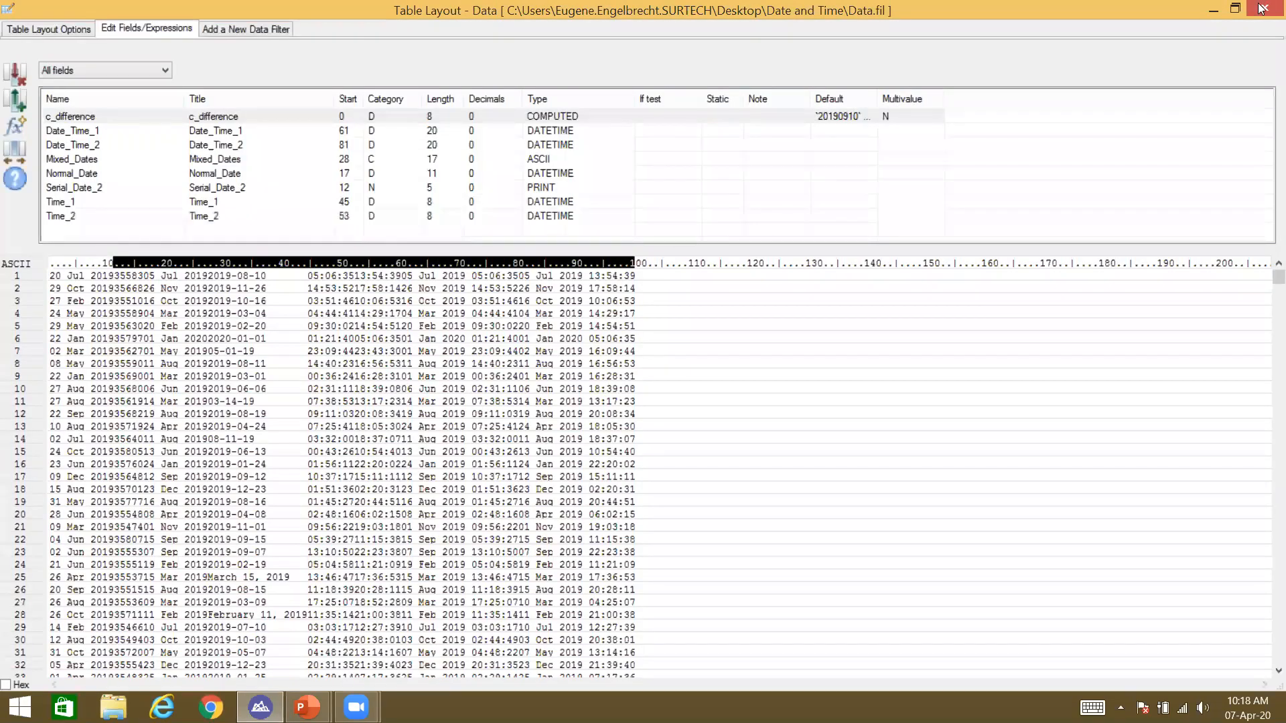
left_click(1261, 8)
Step: Add the c_difference column beside Normal Date, showing 09 Apr 1922
left_click(477, 116)
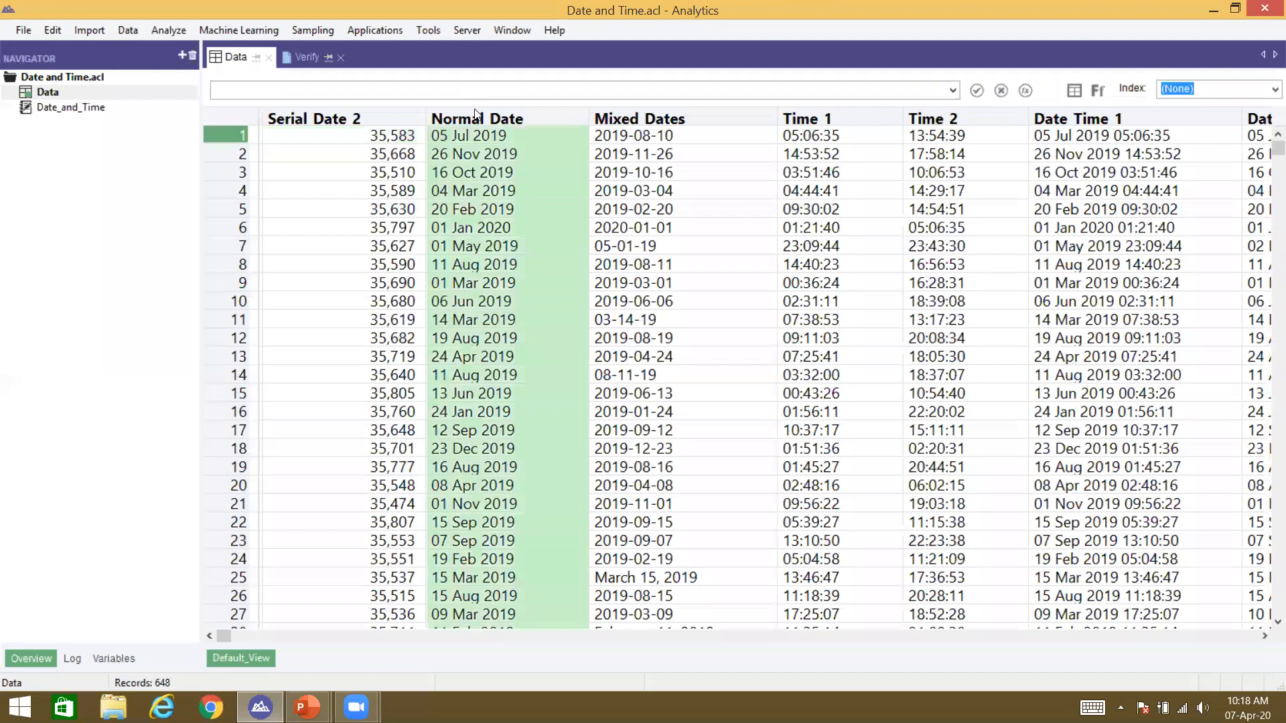
right_click(501, 153)
left_click(499, 144)
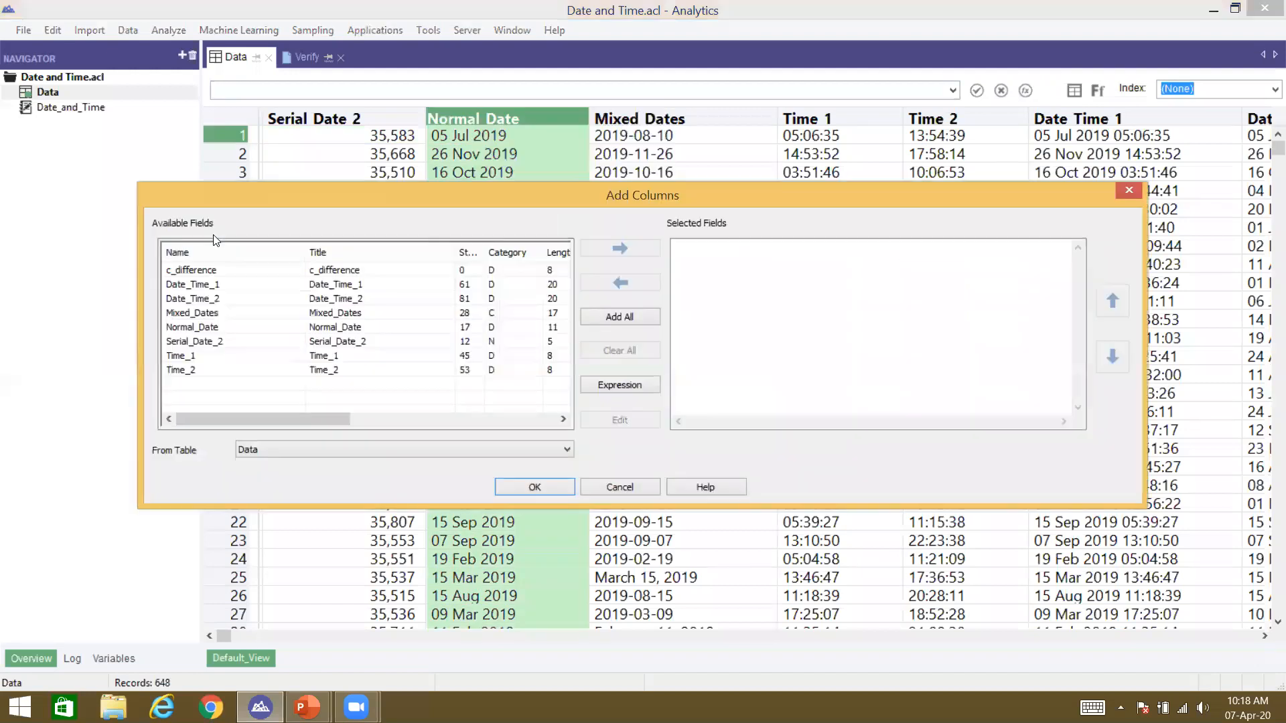
double_click(201, 271)
left_click(523, 486)
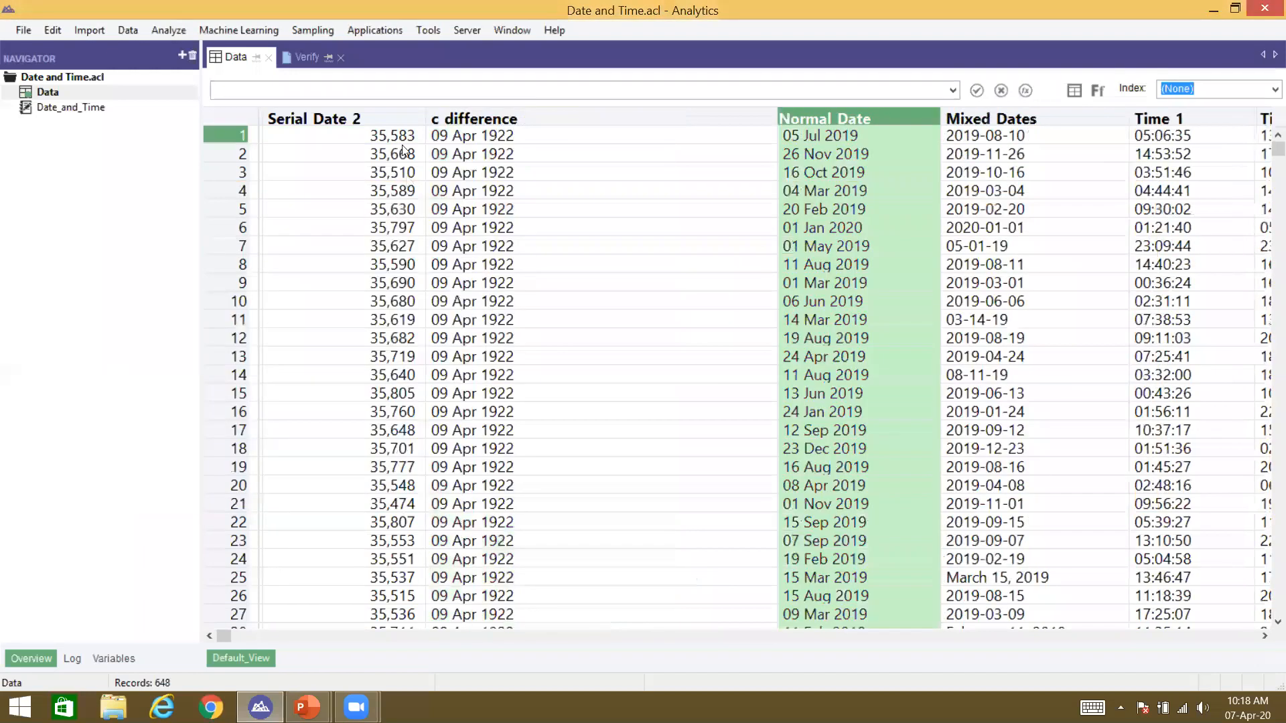
Step: Reopen the table layout from a c_difference cell and maximize it
left_click(474, 139)
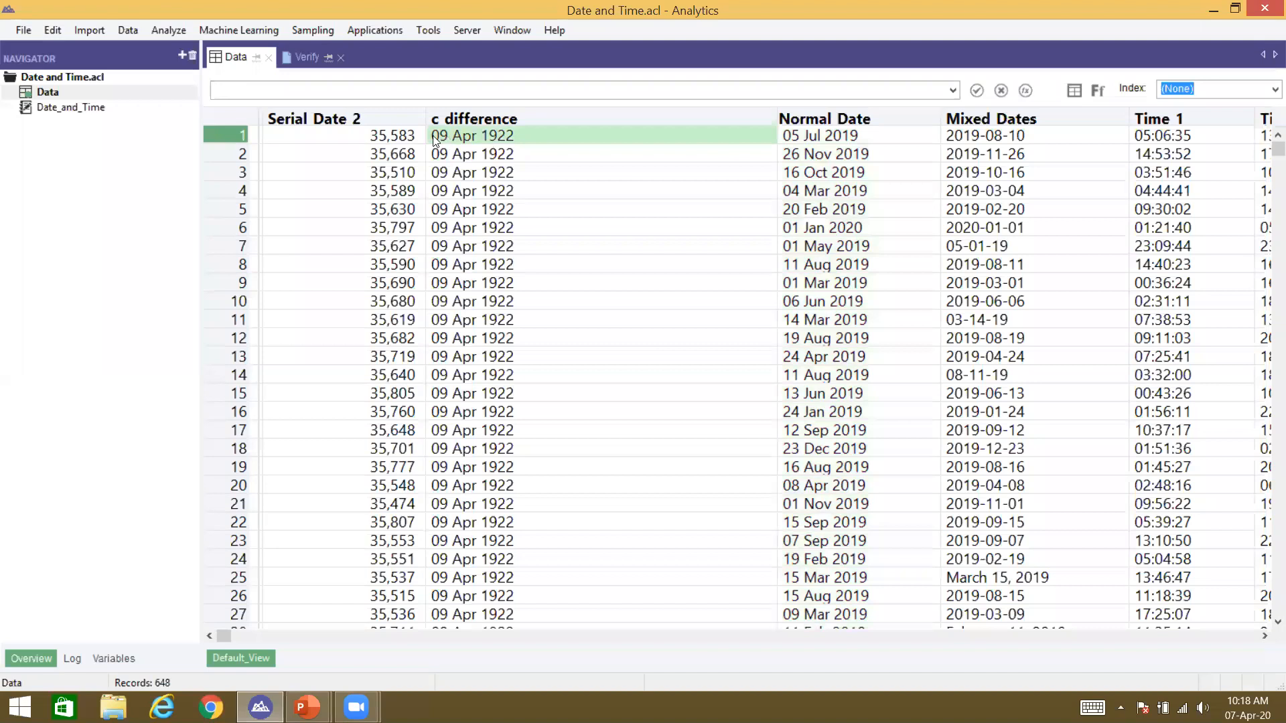
key("Left")
left_click(463, 136)
double_click(464, 136)
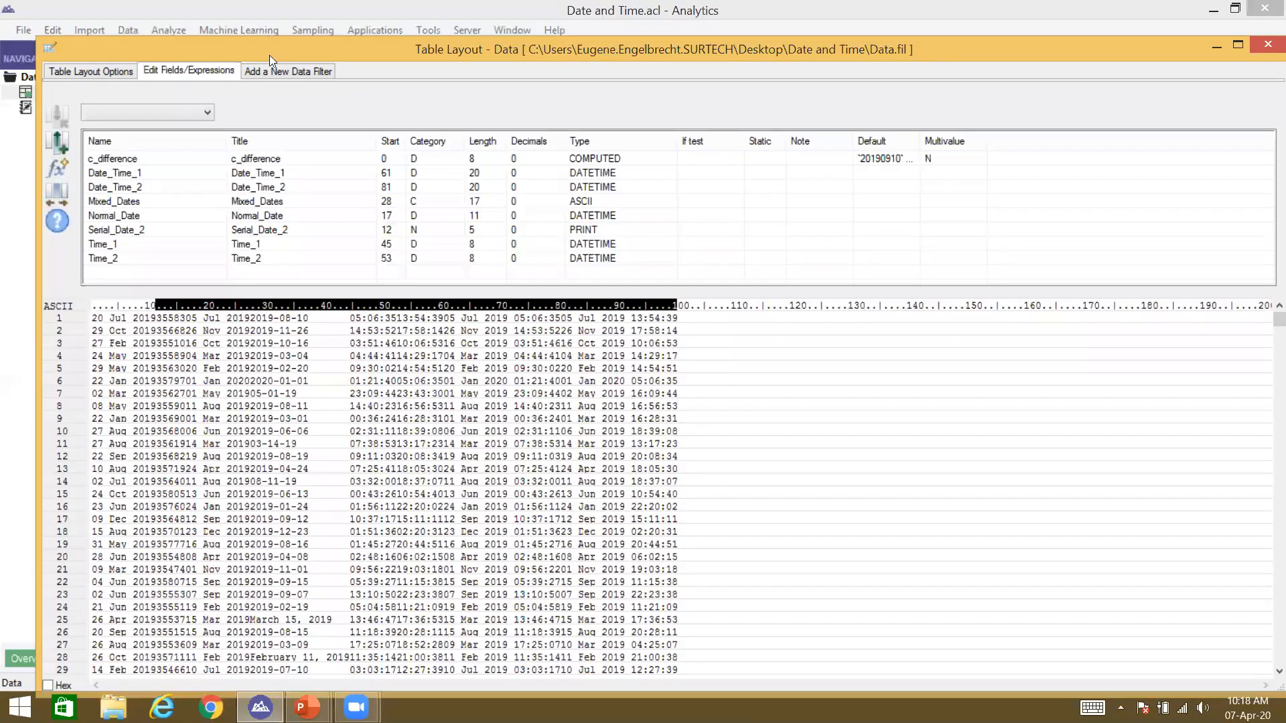
double_click(269, 55)
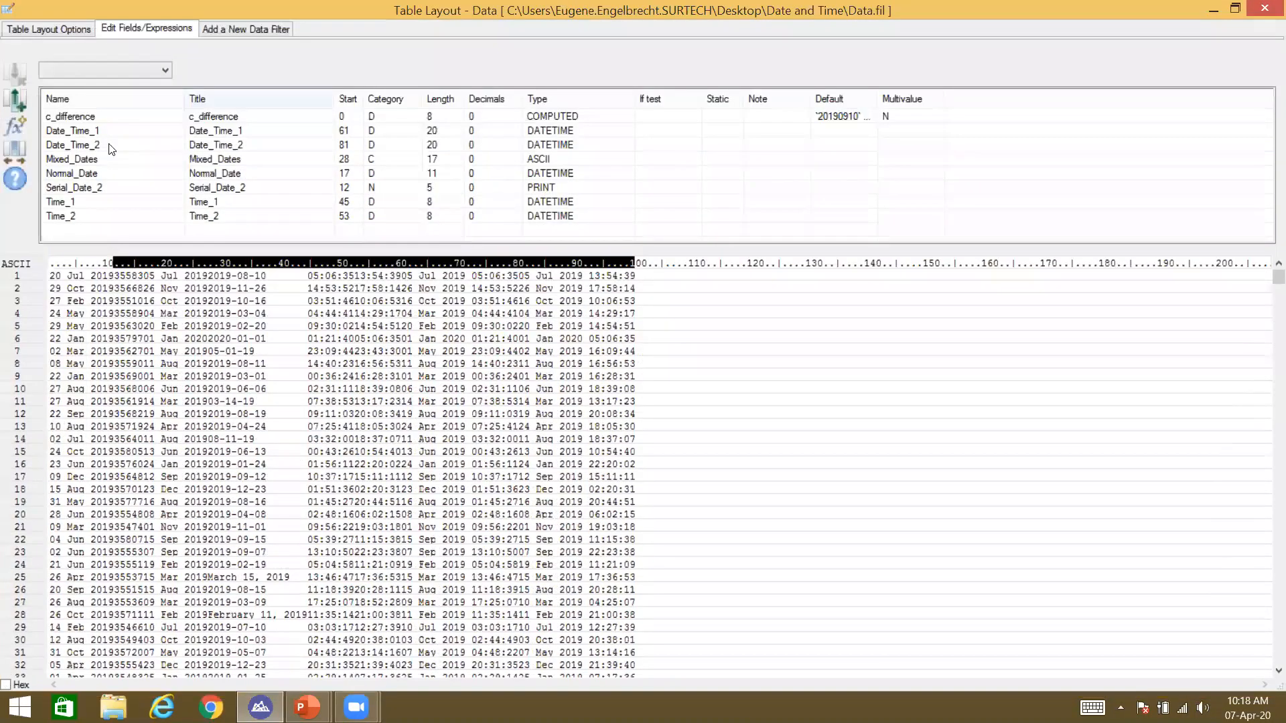
Step: Open the c_difference field's expression in the builder and review its text without editing
double_click(175, 122)
left_click(378, 85)
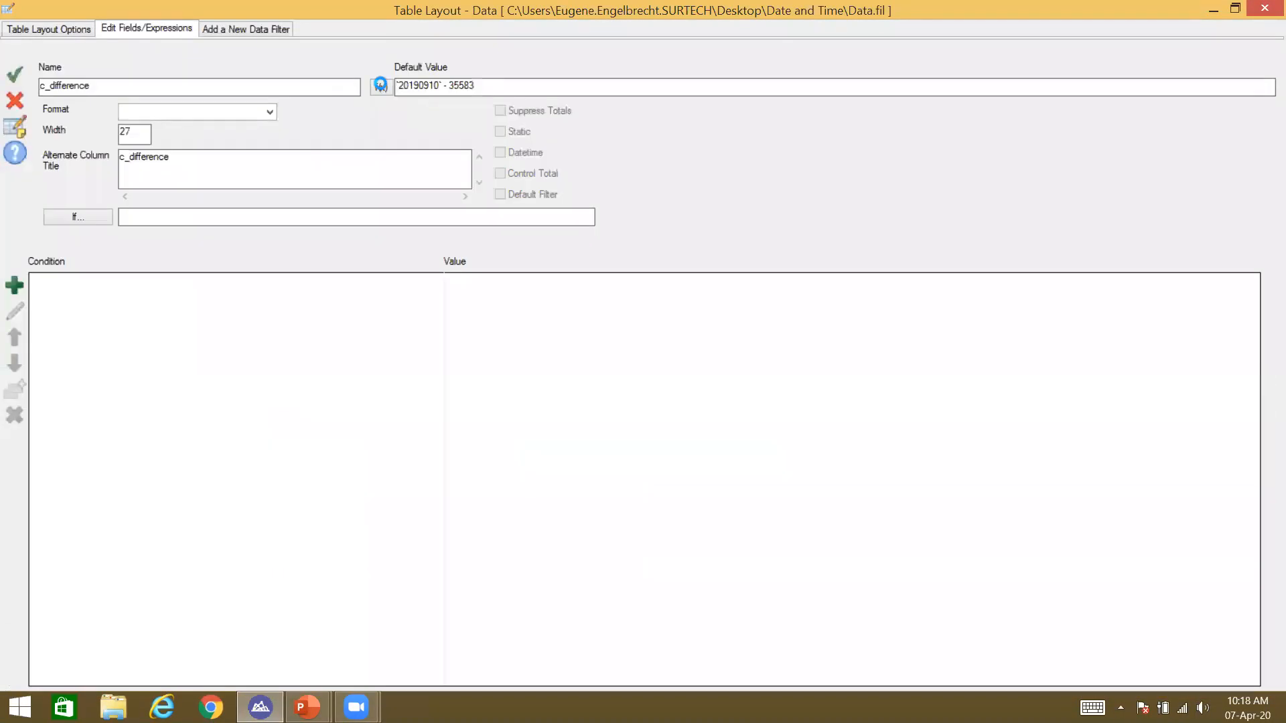
left_click(461, 159)
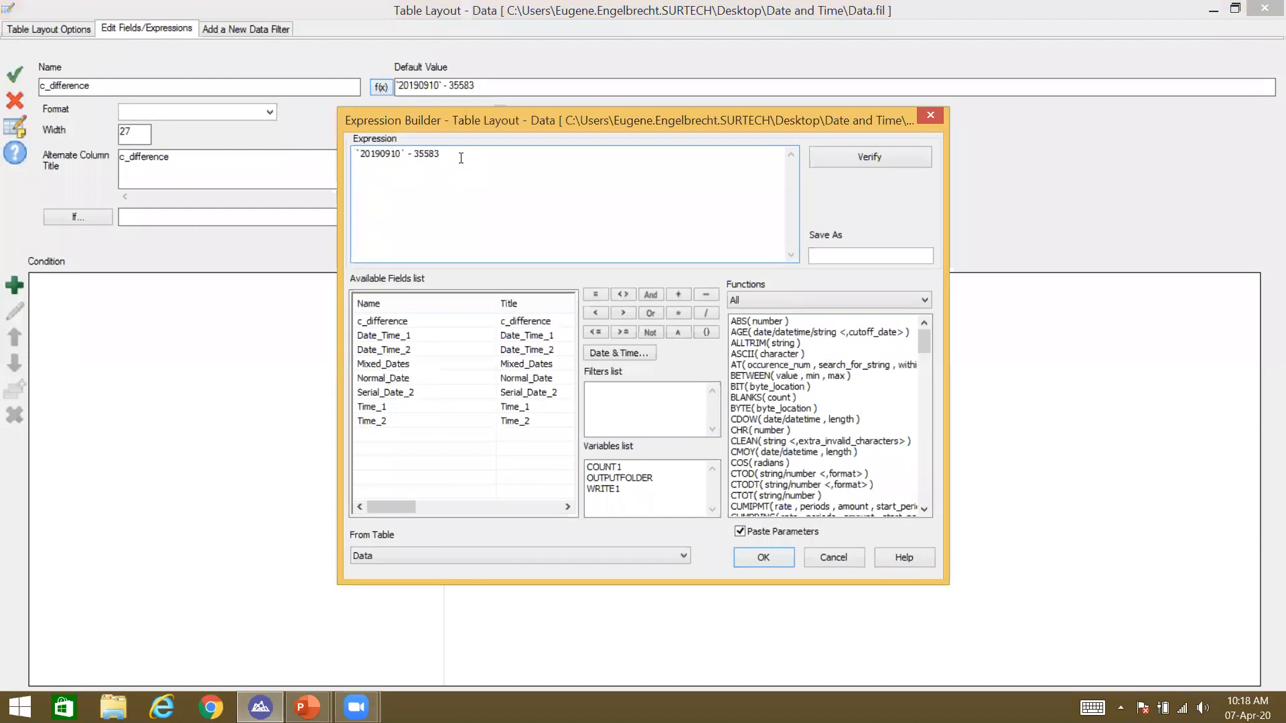
key("Left")
left_click_drag(439, 155, 418, 156)
left_click(414, 157)
Step: Cancel the builder, accept c_difference unchanged, and check its values back in the Data view
left_click(844, 550)
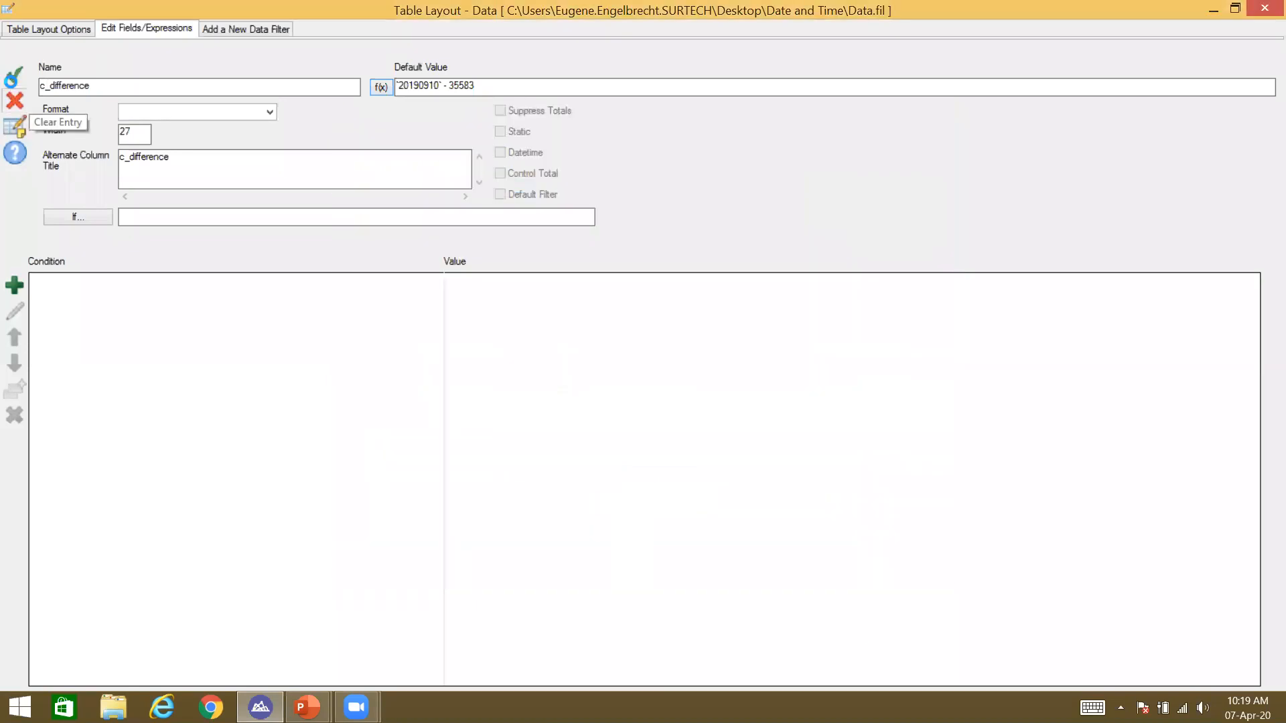
left_click(15, 79)
key("Escape")
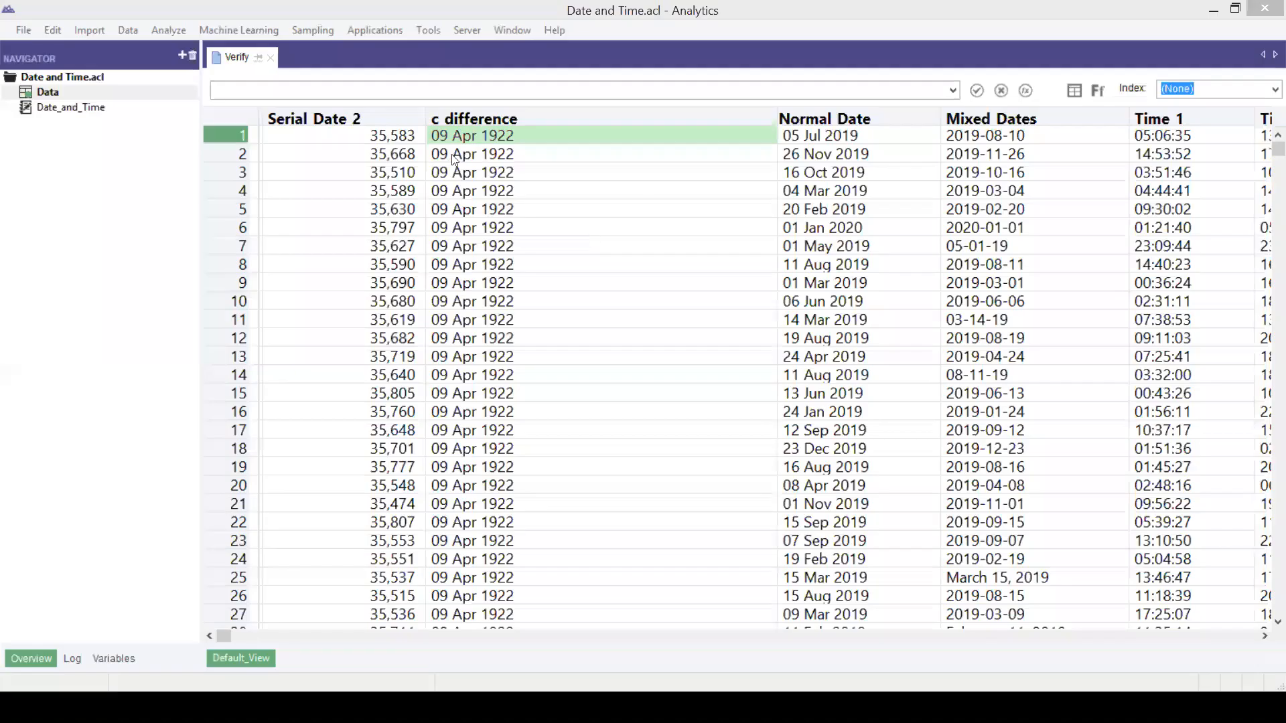
left_click(458, 154)
left_click(461, 138)
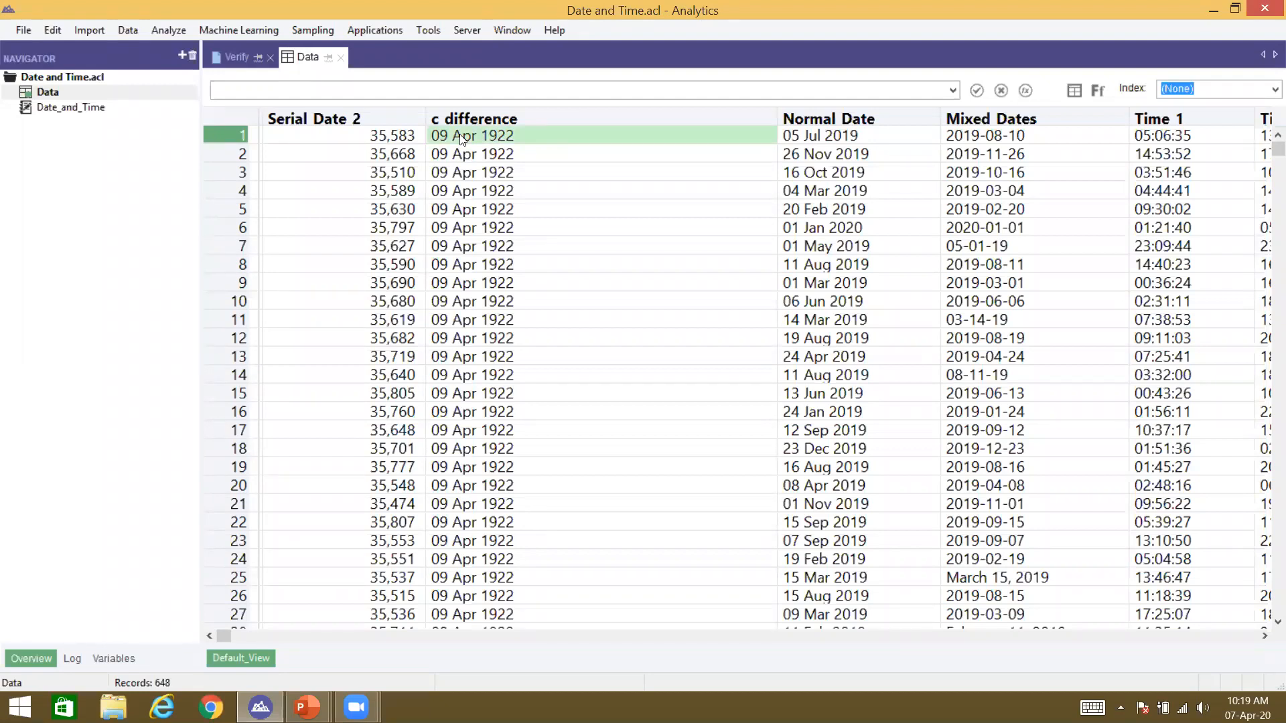
double_click(461, 136)
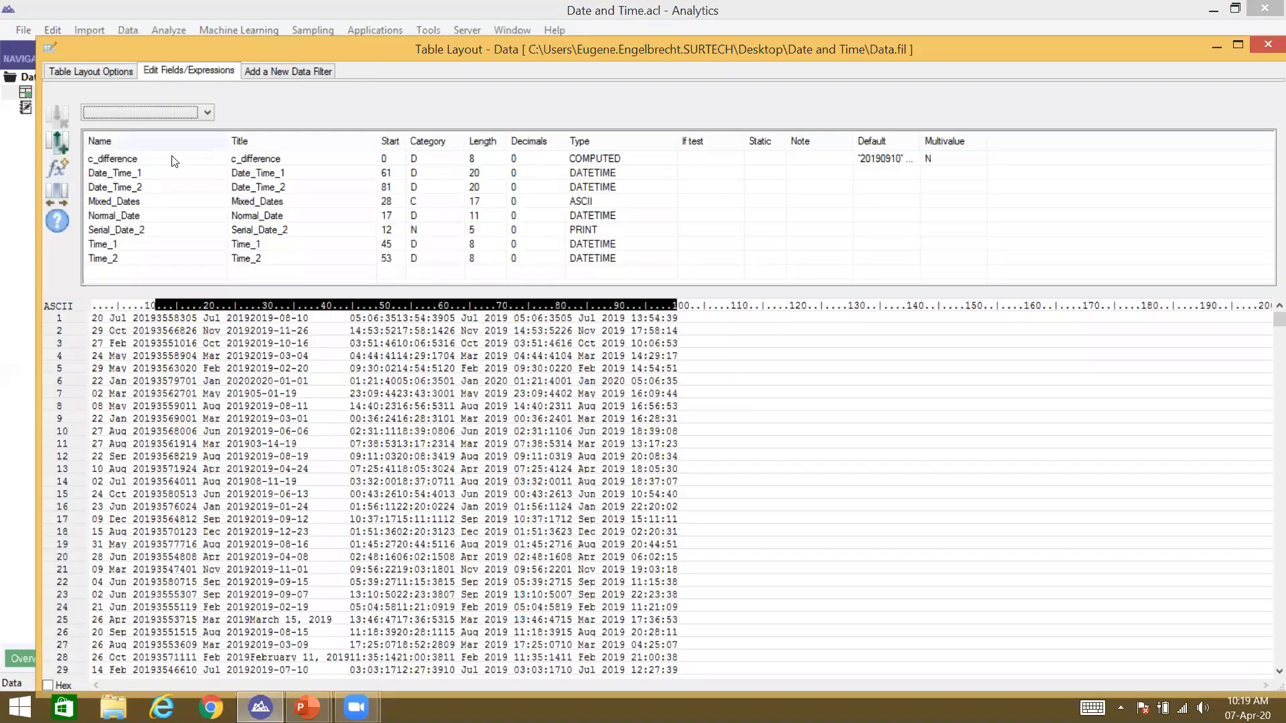
Step: Create computed field c_serial_date_normal_date with expression Serial_Date_2 + c_difference
left_click(58, 169)
type("c")
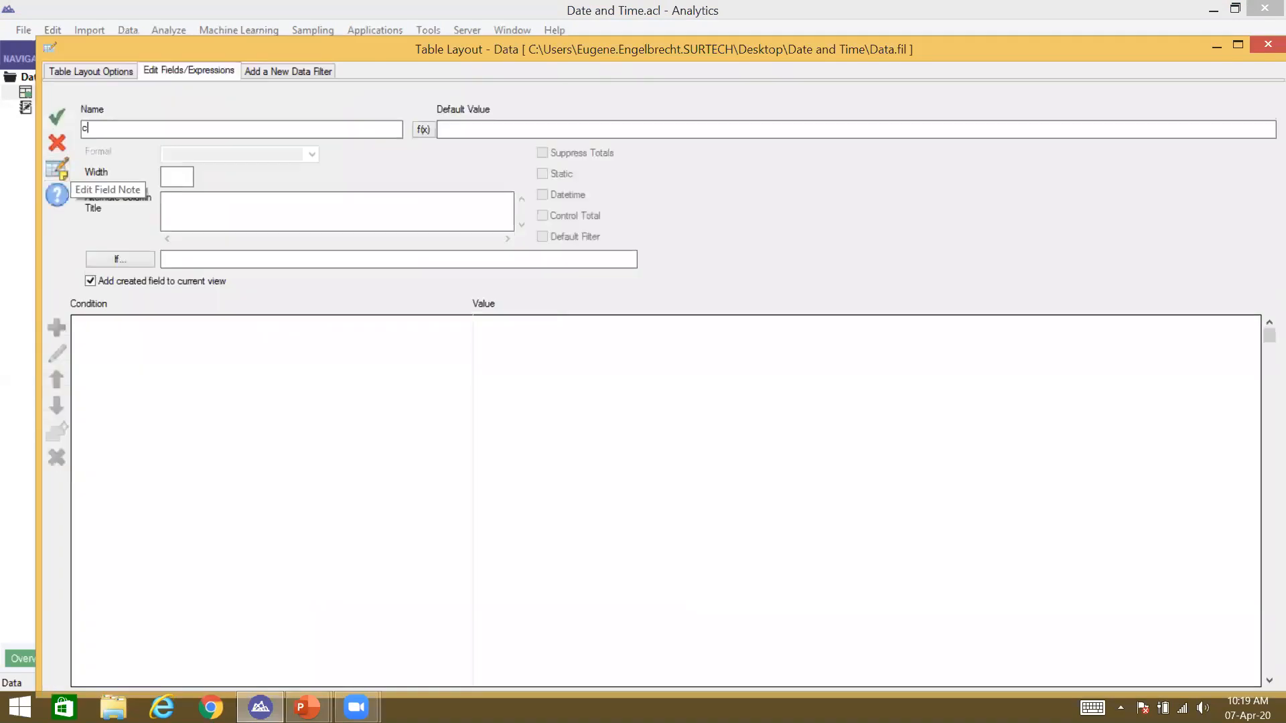
type("_serial_date_normal_date")
left_click(423, 130)
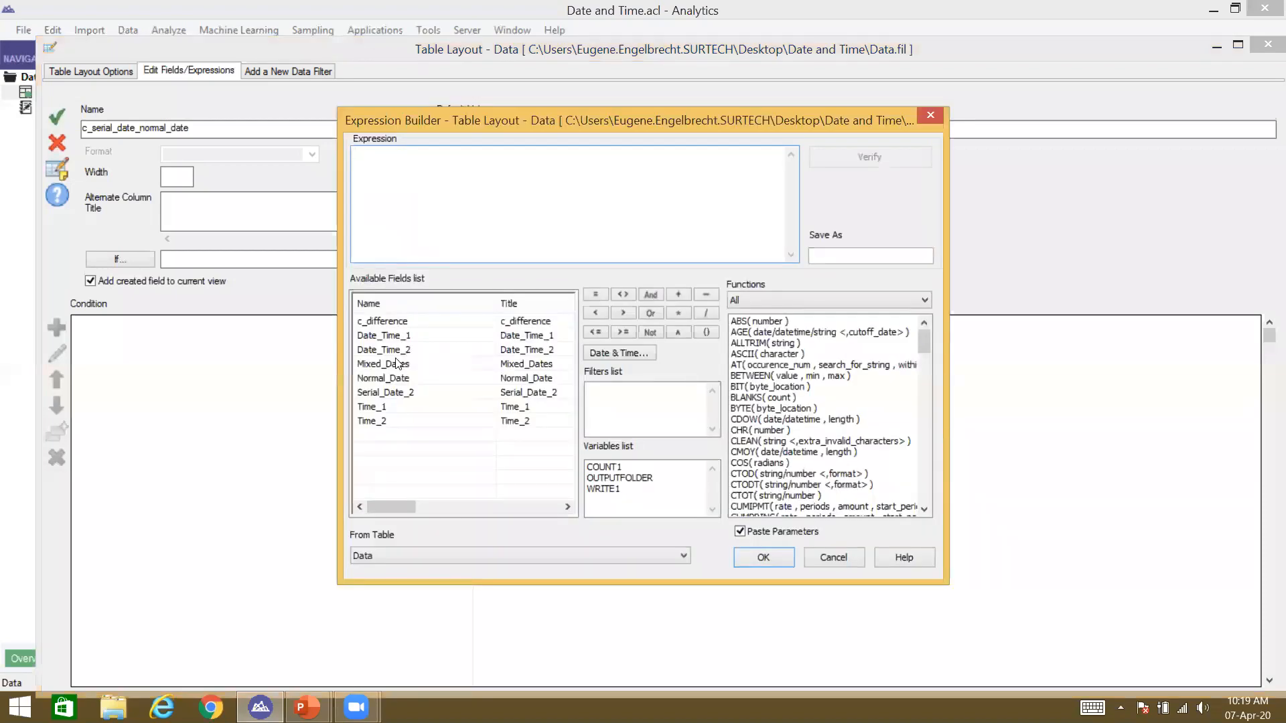
double_click(394, 393)
type("+")
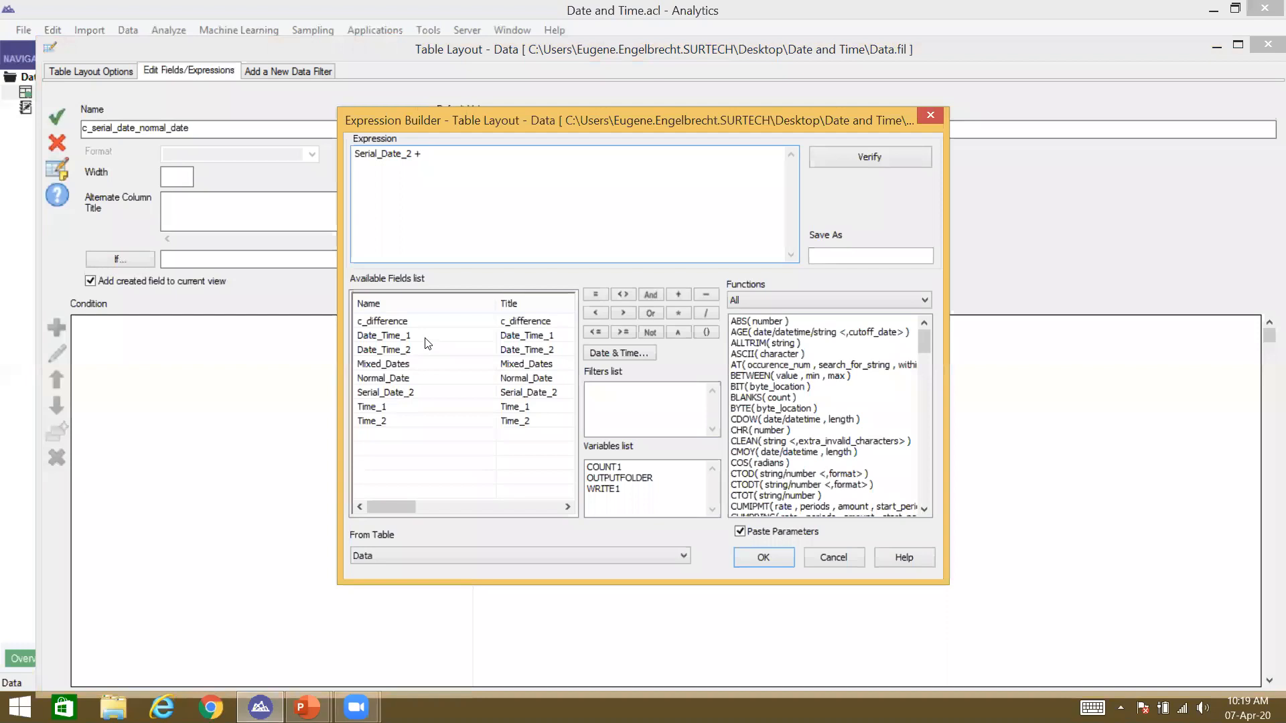
double_click(395, 323)
key("Return")
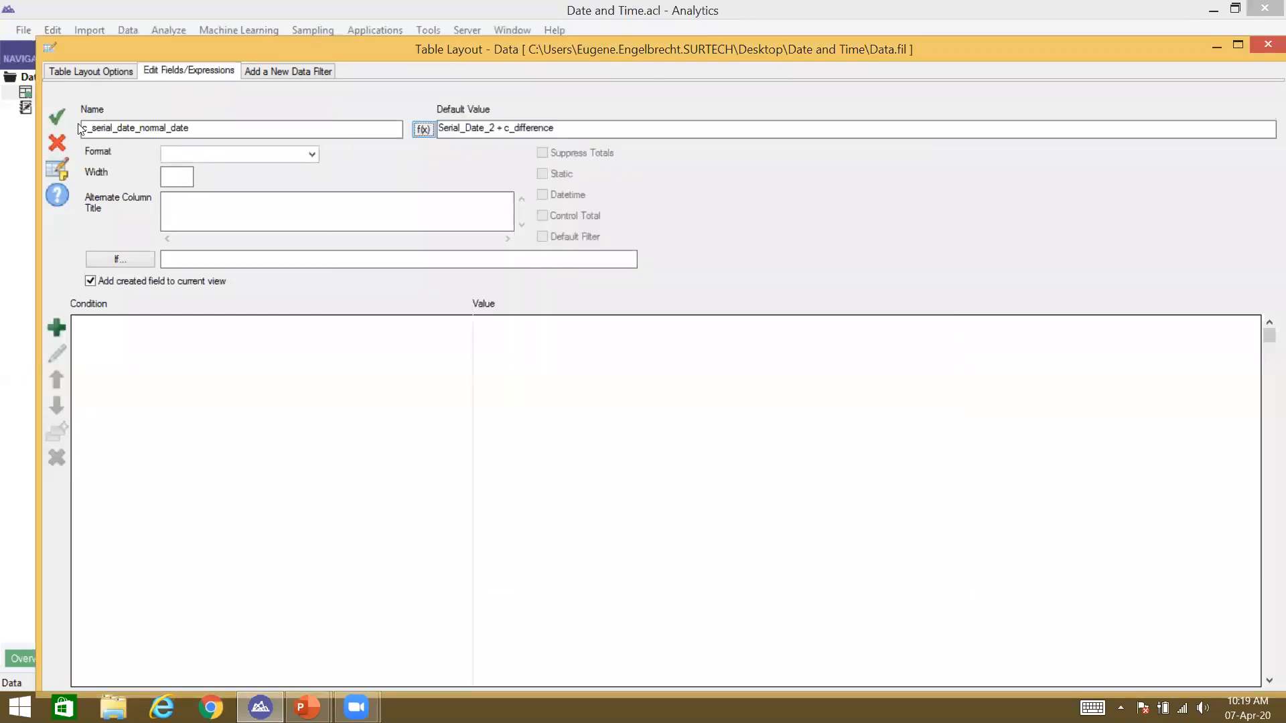
Step: Accept the new field without adding it to the current view, then return to the Data table
left_click(90, 280)
left_click(66, 120)
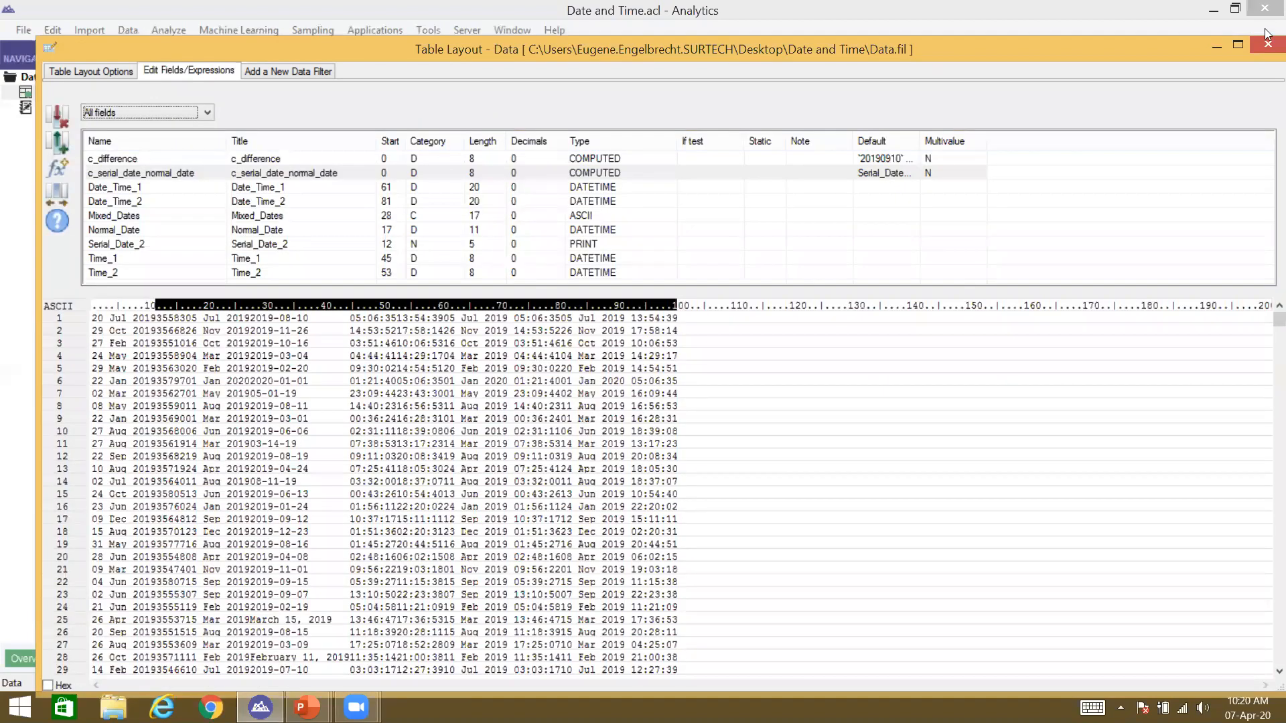
key("alt+Tab")
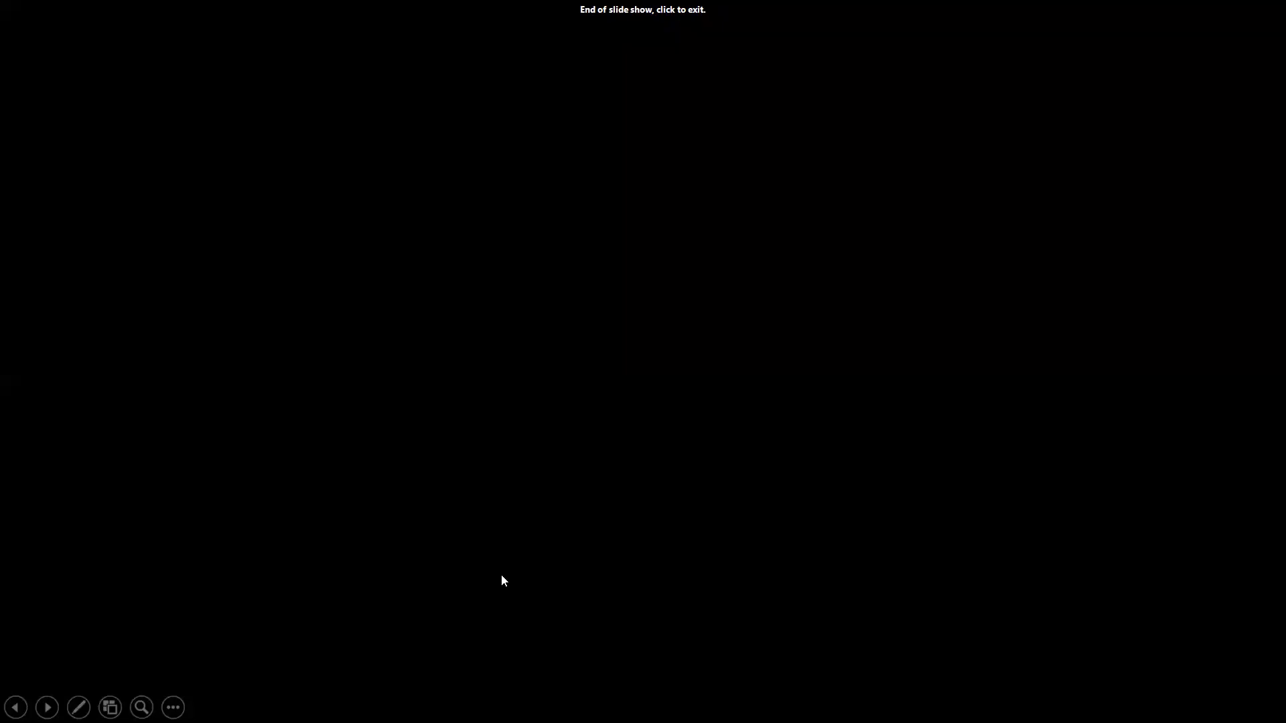
key("alt+Tab")
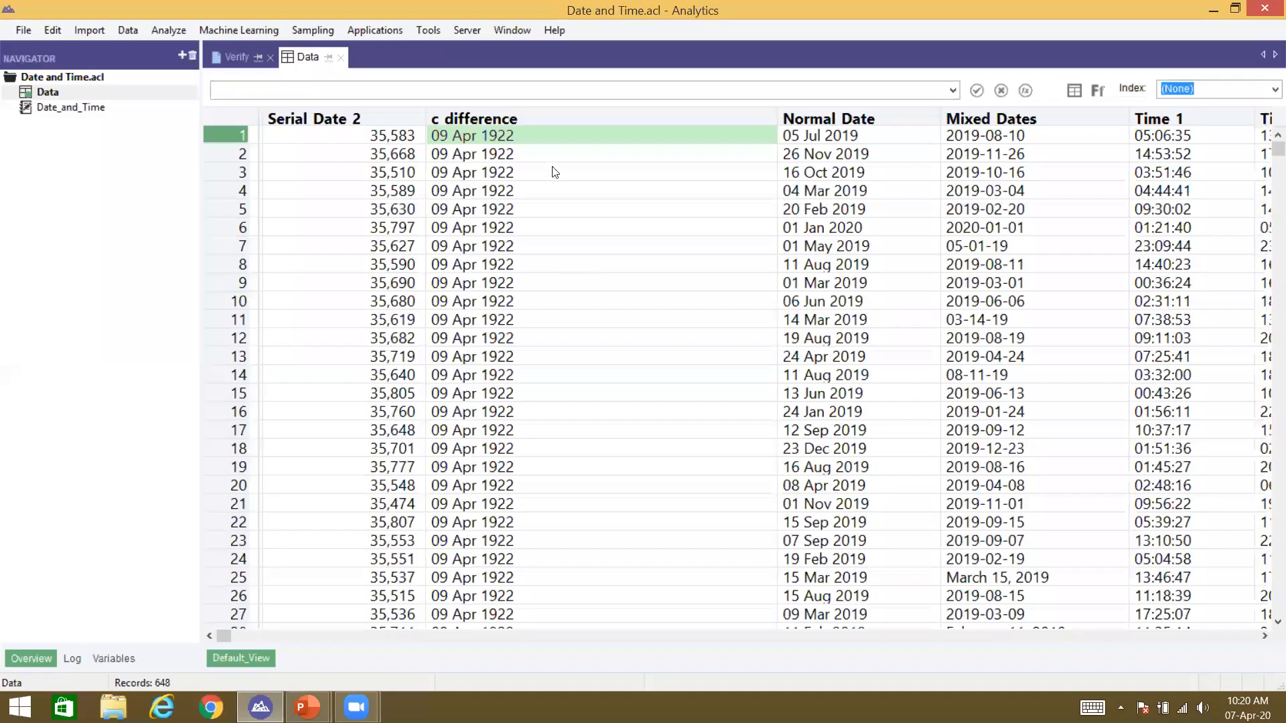
right_click(863, 117)
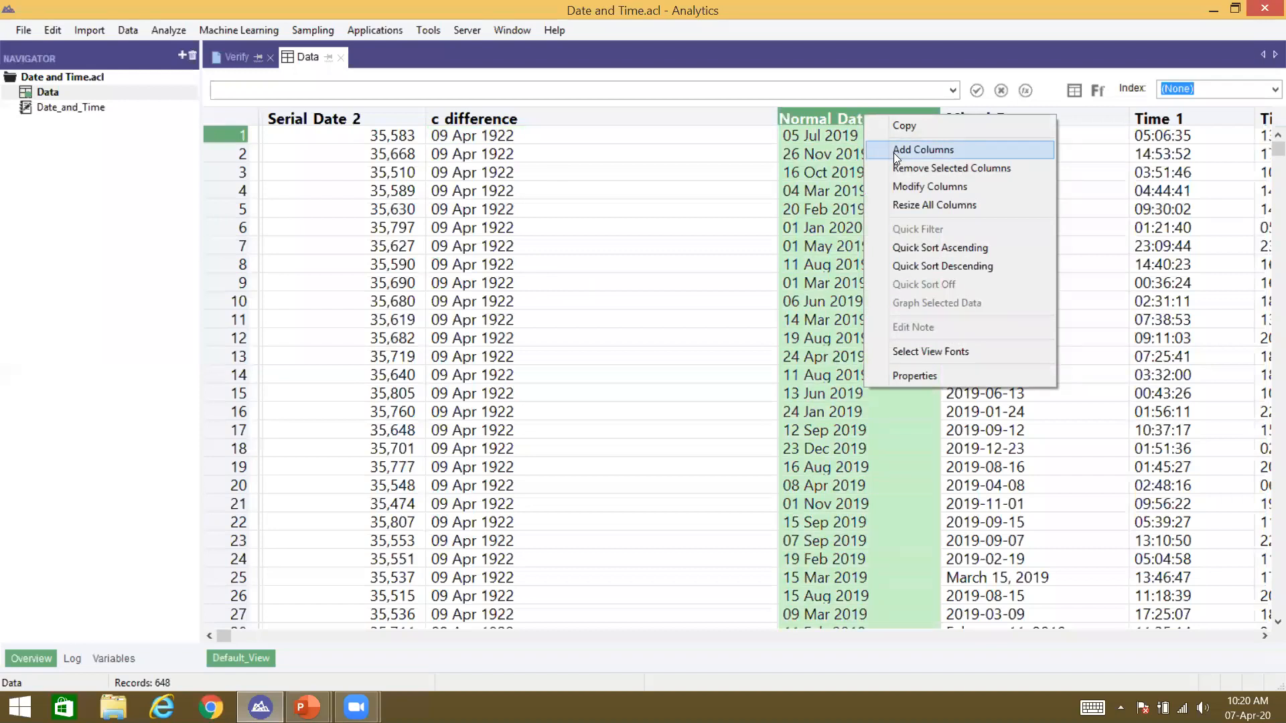
left_click(896, 151)
double_click(242, 285)
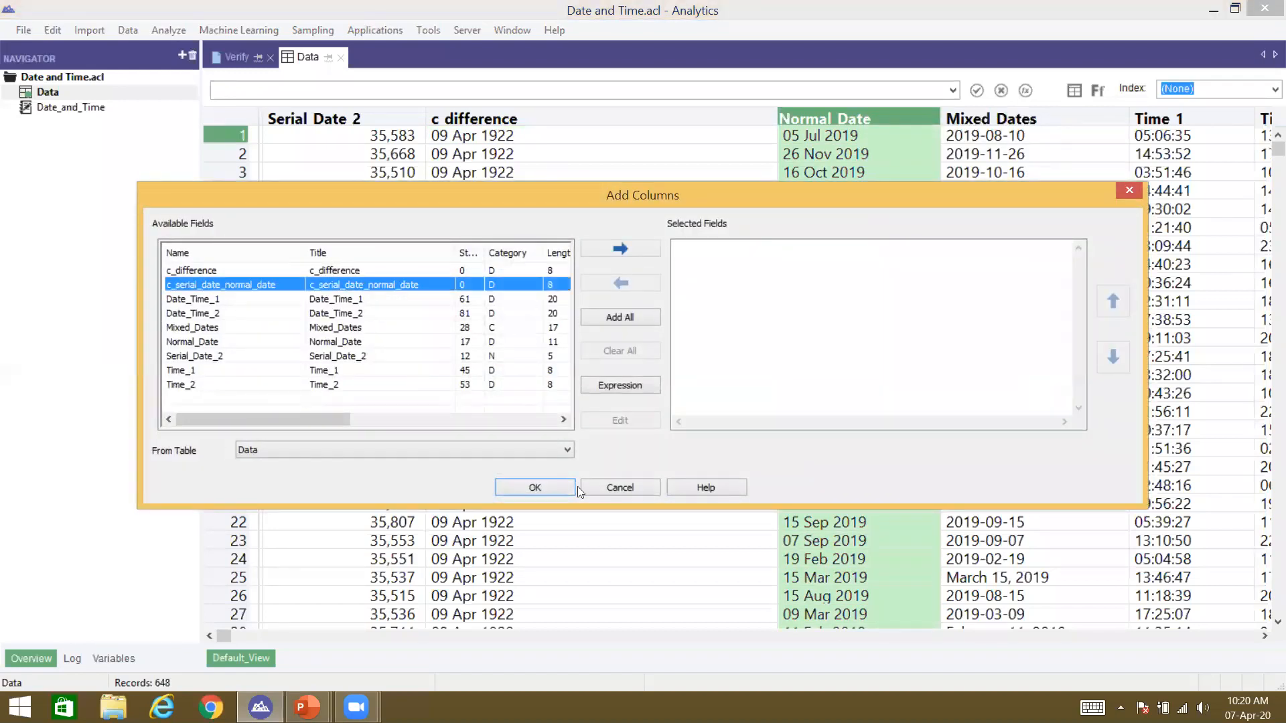
left_click(570, 487)
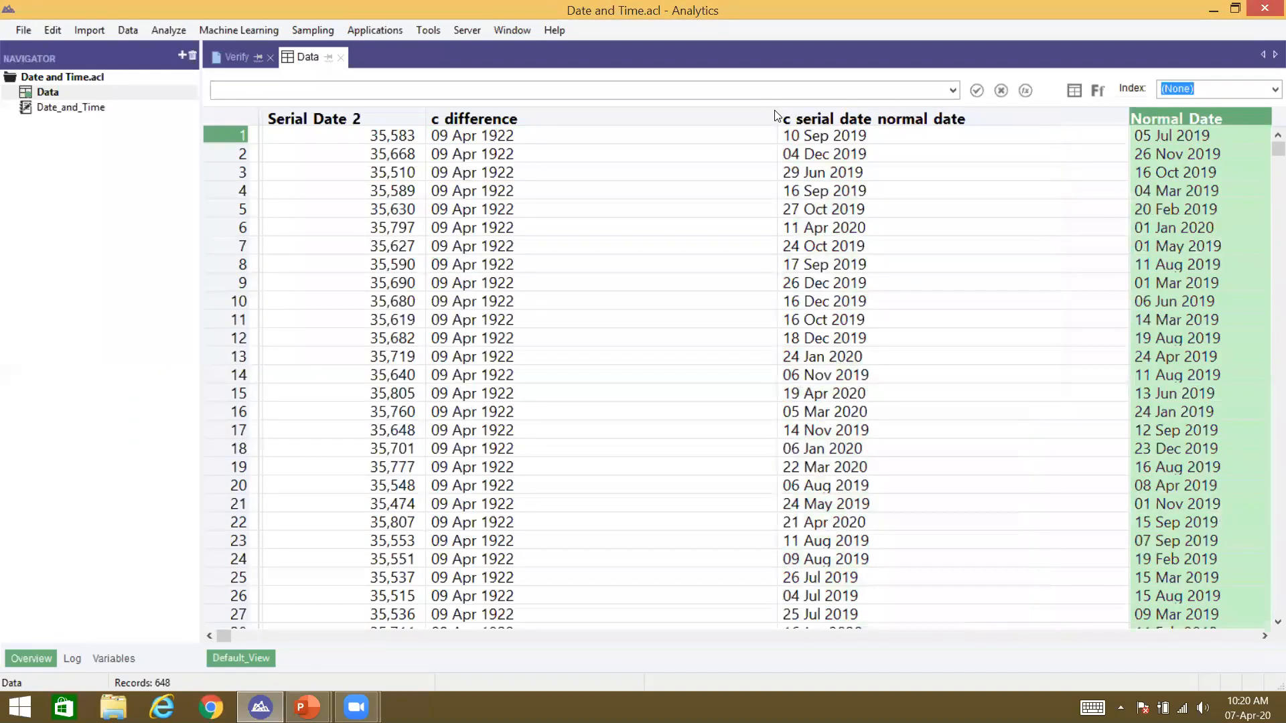
left_click_drag(776, 113, 613, 107)
left_click_drag(703, 132, 377, 115)
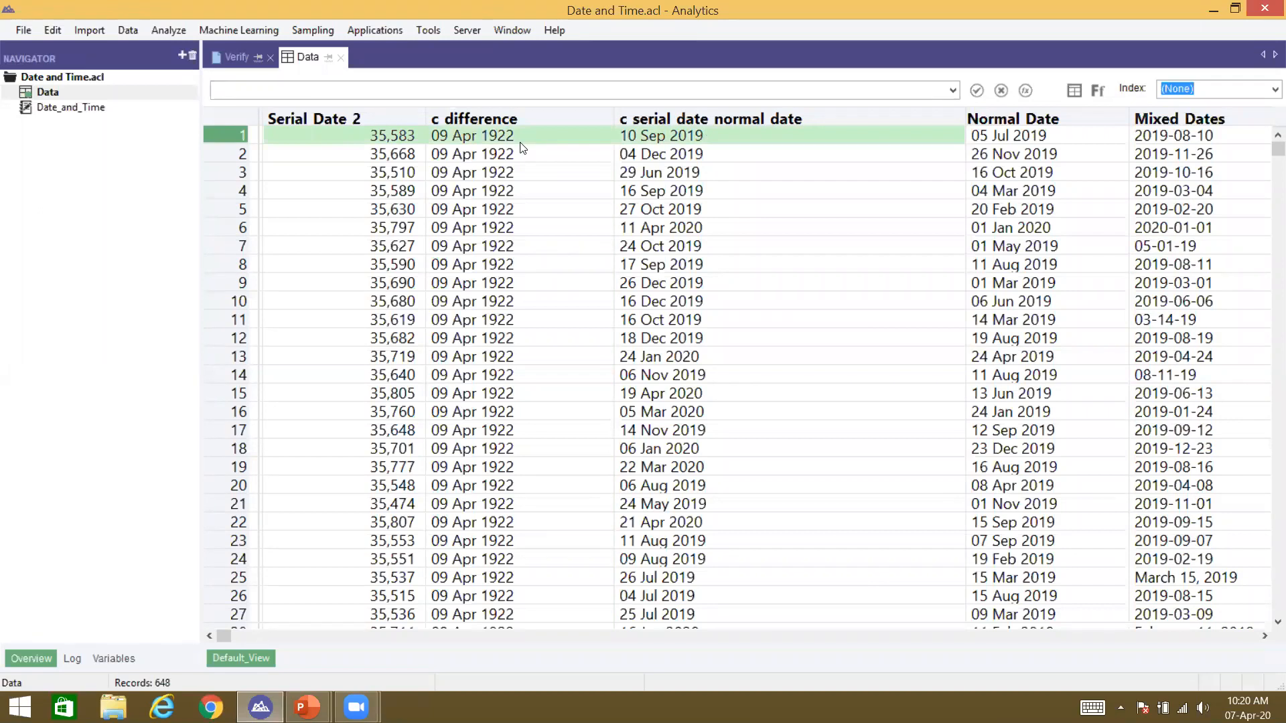
left_click_drag(636, 158, 643, 270)
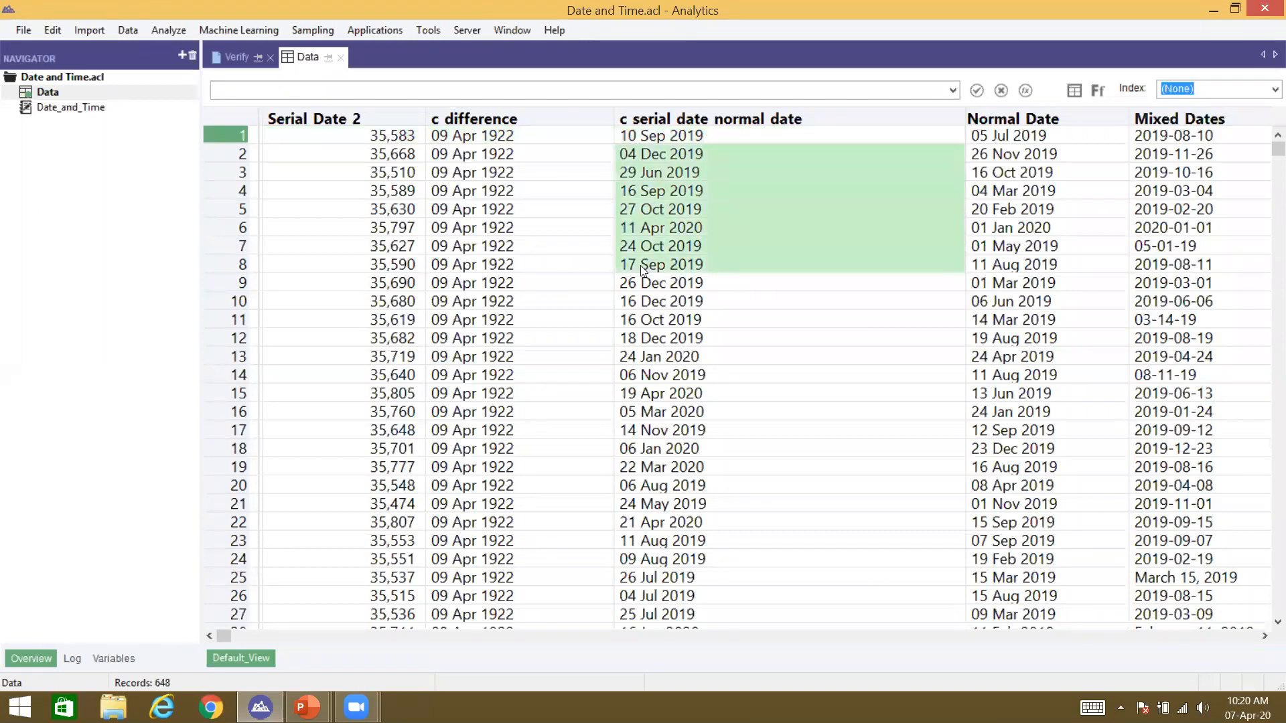
left_click(381, 136)
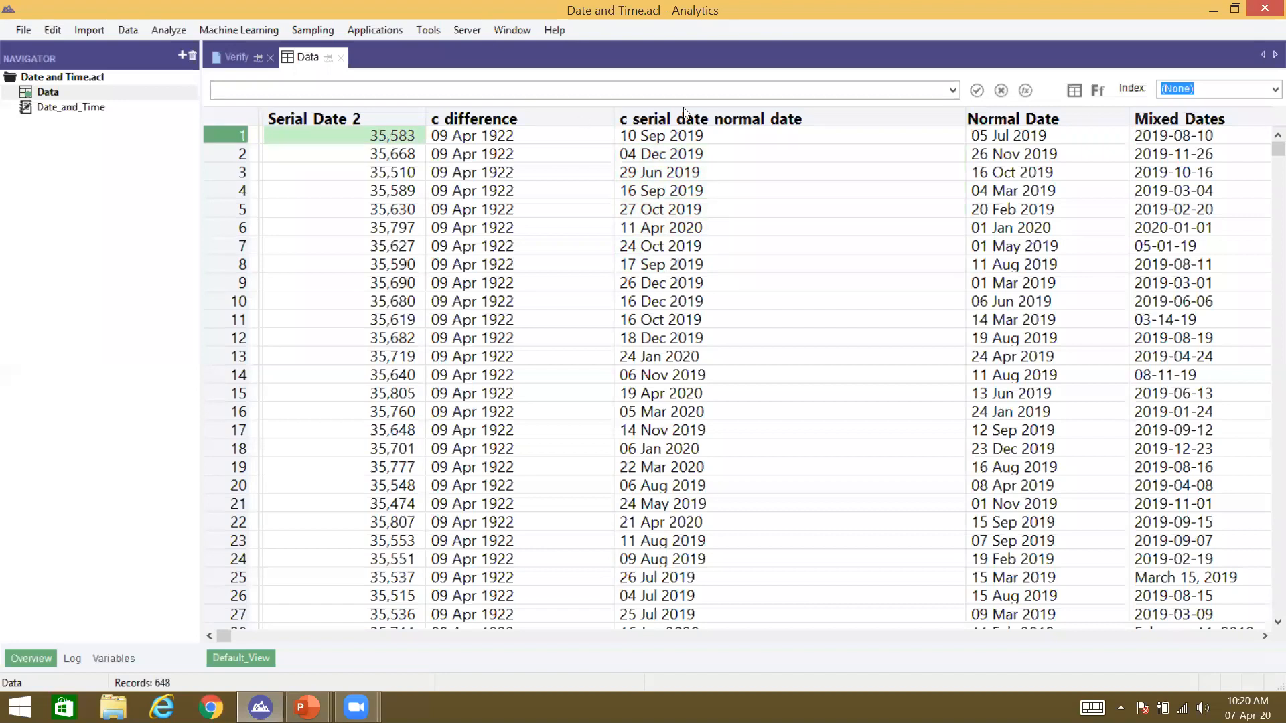
left_click(698, 136)
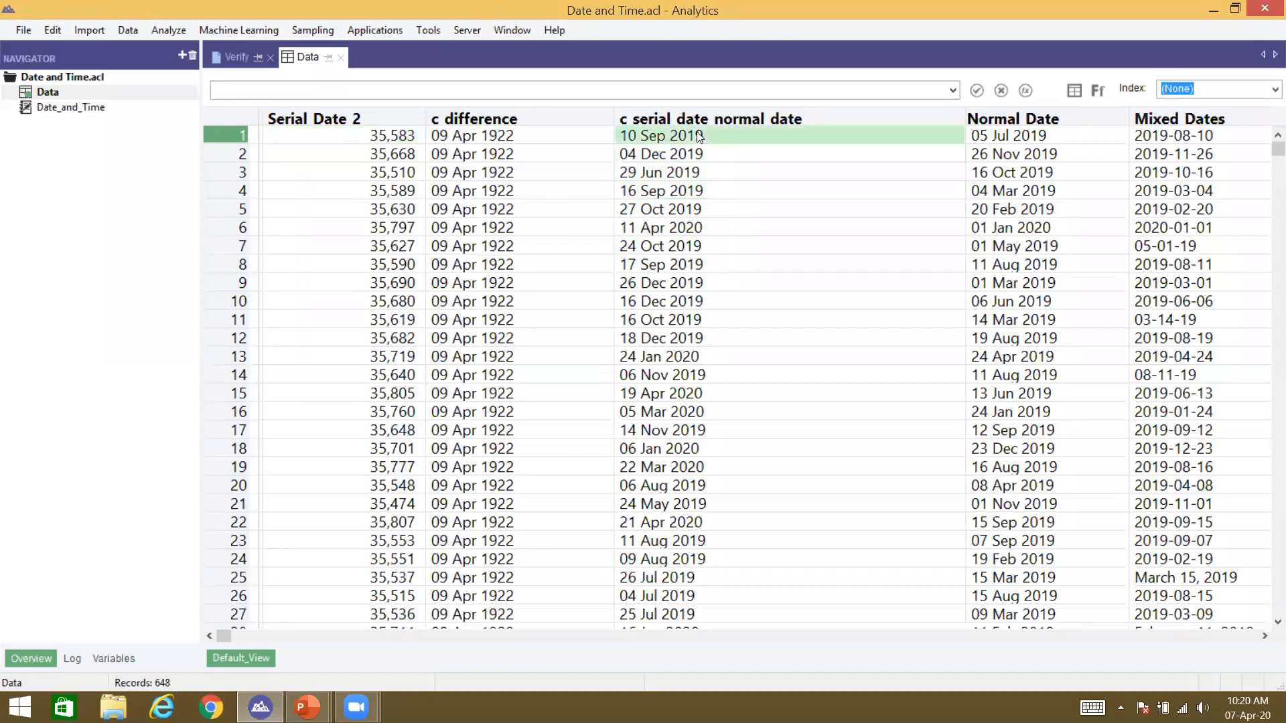
left_click(332, 139)
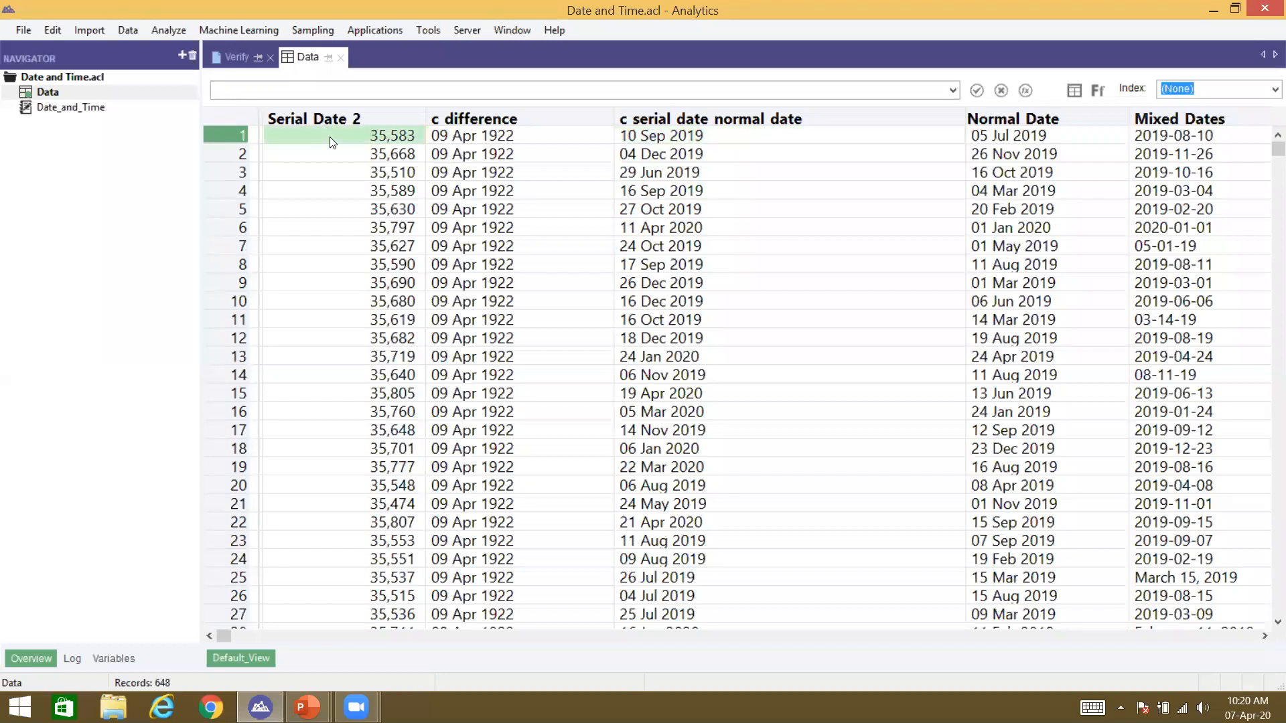
left_click(402, 157)
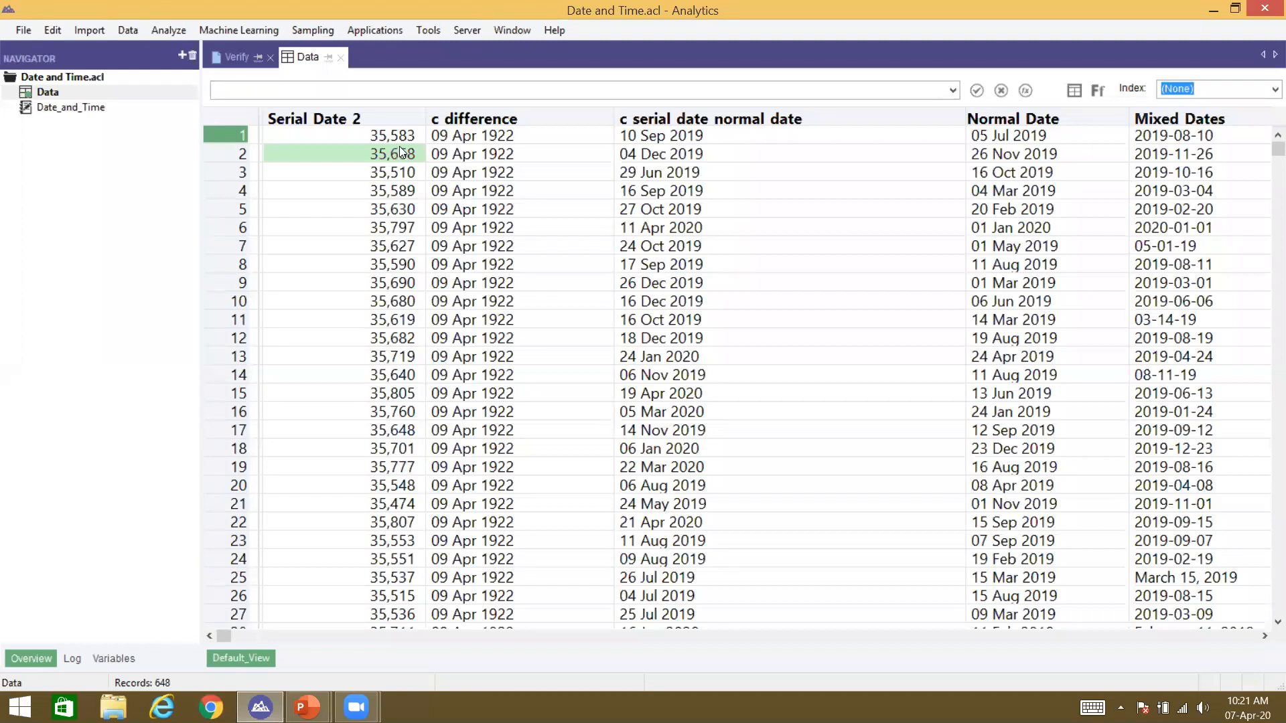
Step: Compare serial values 35,583, 35,668 and 35,797 with their converted dates, then open the table layout (Ctrl+I)
left_click(634, 158)
left_click(363, 154)
left_click_drag(363, 153, 630, 158)
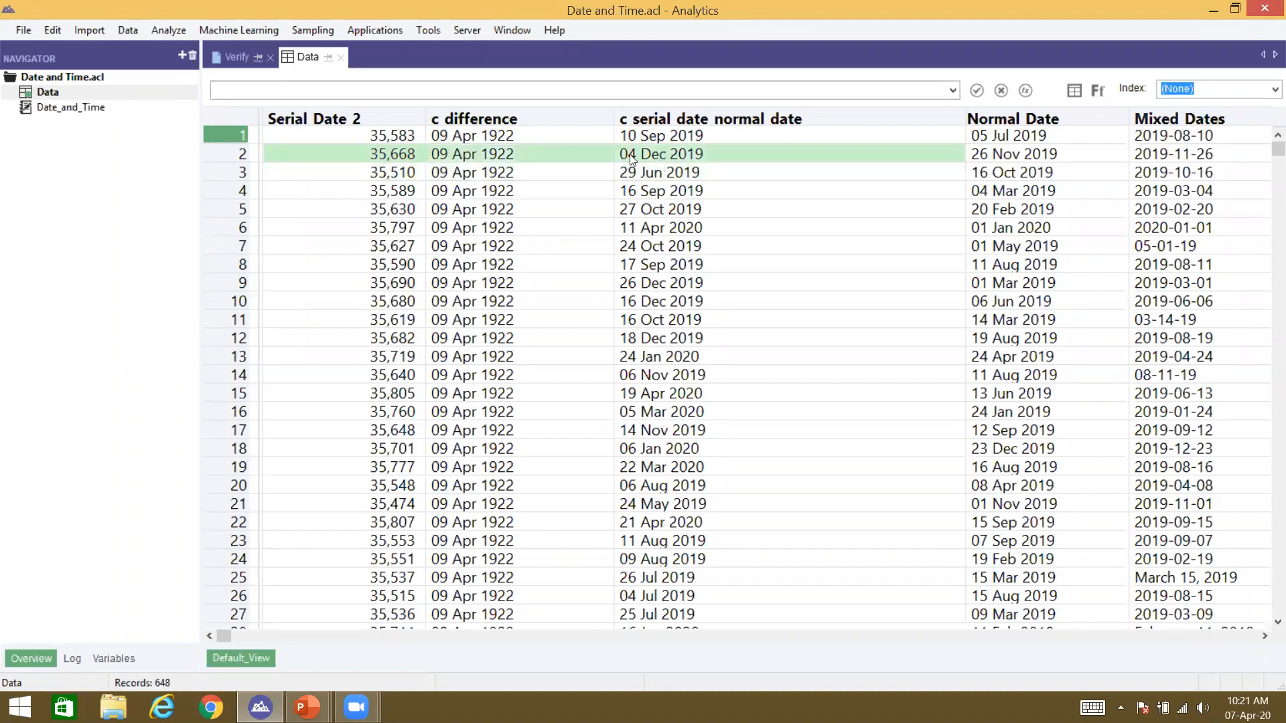
left_click(386, 157)
mouse_move(386, 157)
left_mouse_down()
mouse_move(385, 133)
mouse_move(380, 157)
left_mouse_up()
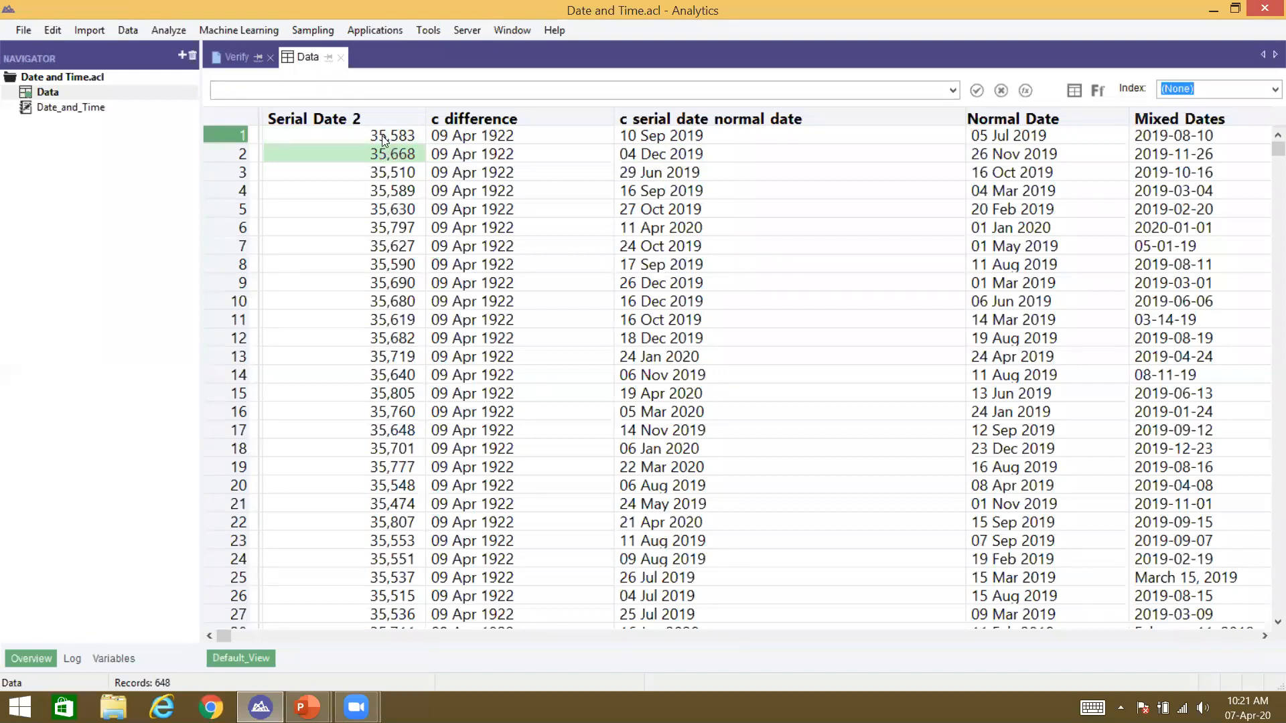
left_click(382, 136)
left_click(395, 231)
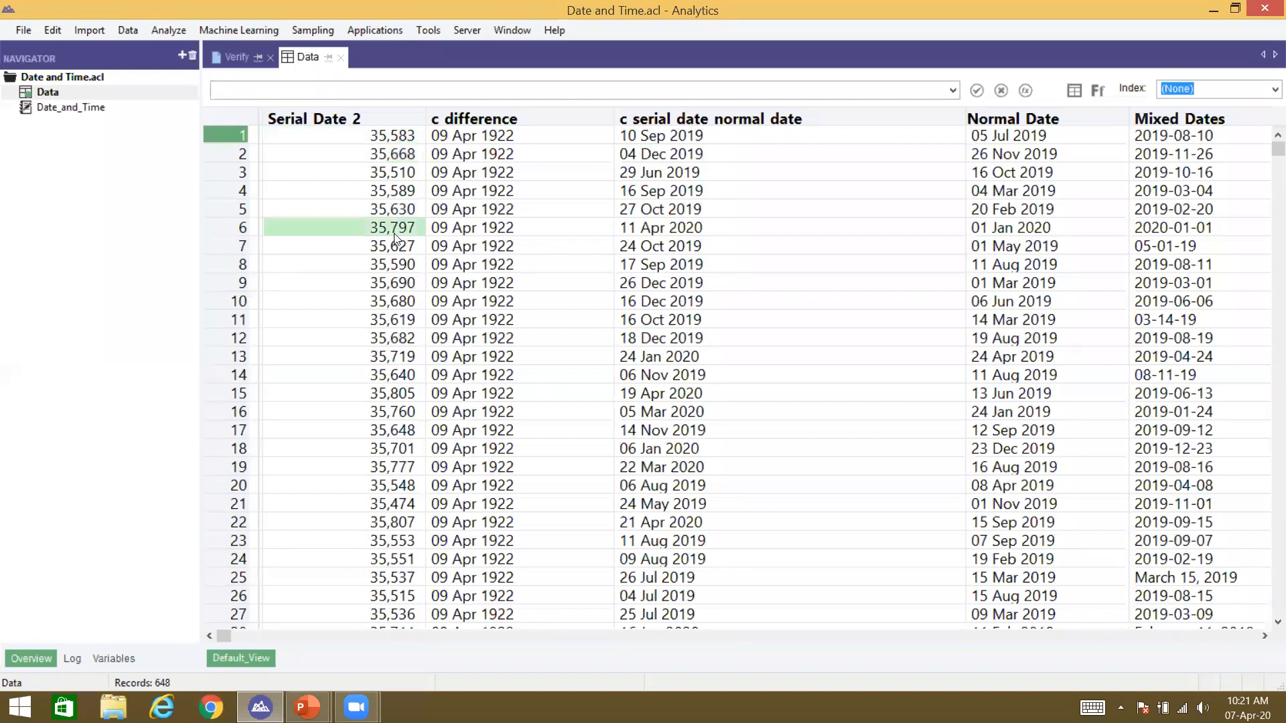
key("ctrl+i")
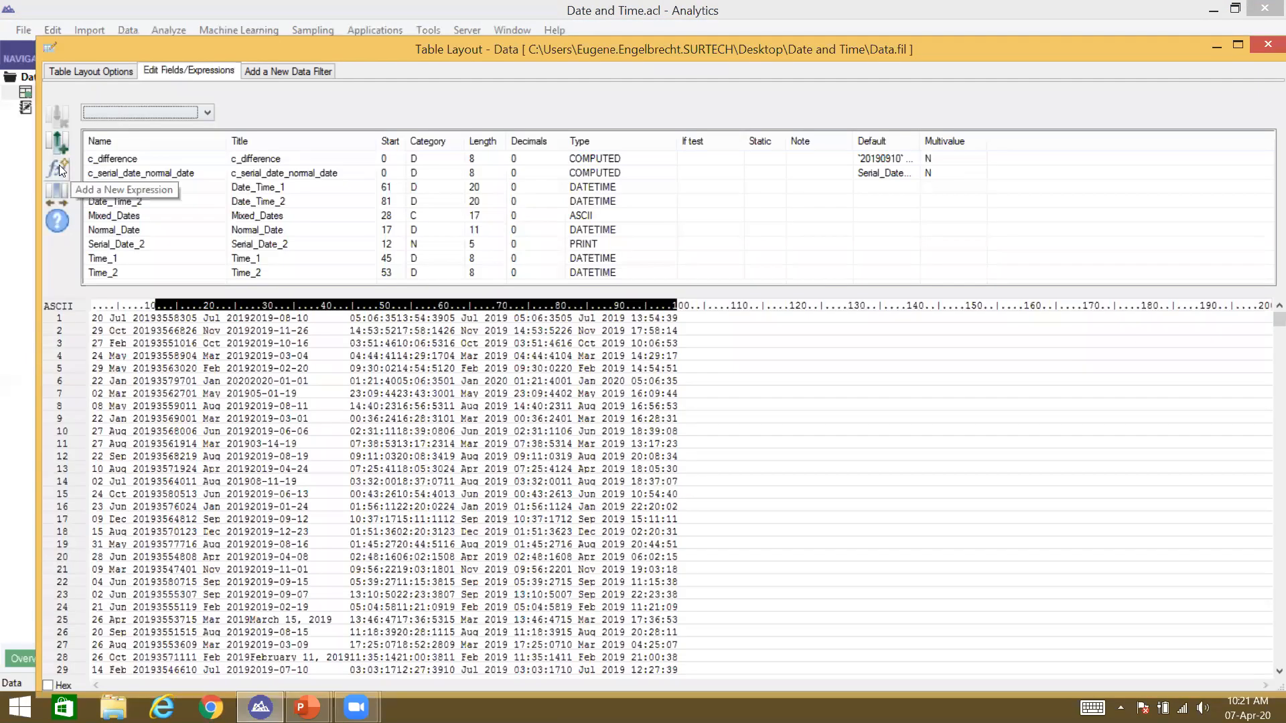
Step: Start a new computed field with the expression Serial_Date_2 - 35583
left_click(58, 167)
type("c_ser")
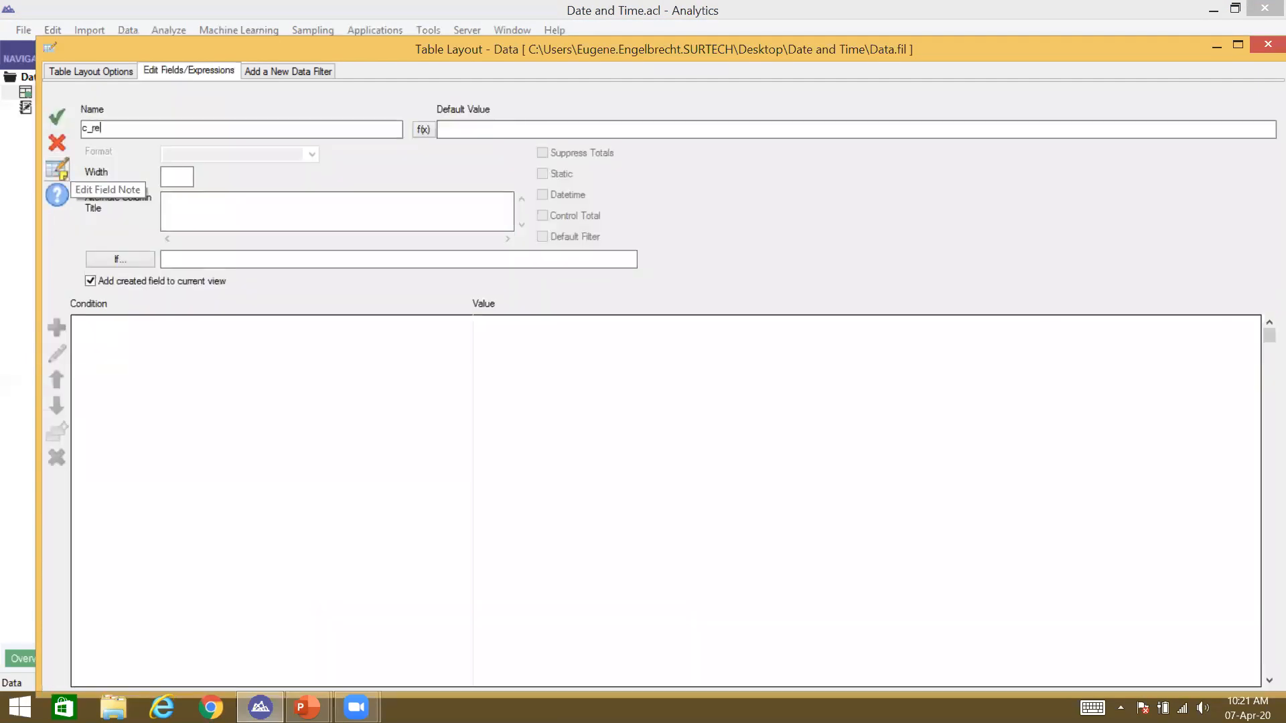
key("BackSpace")
key("BackSpace")
key("BackSpace")
type("date_for_humans")
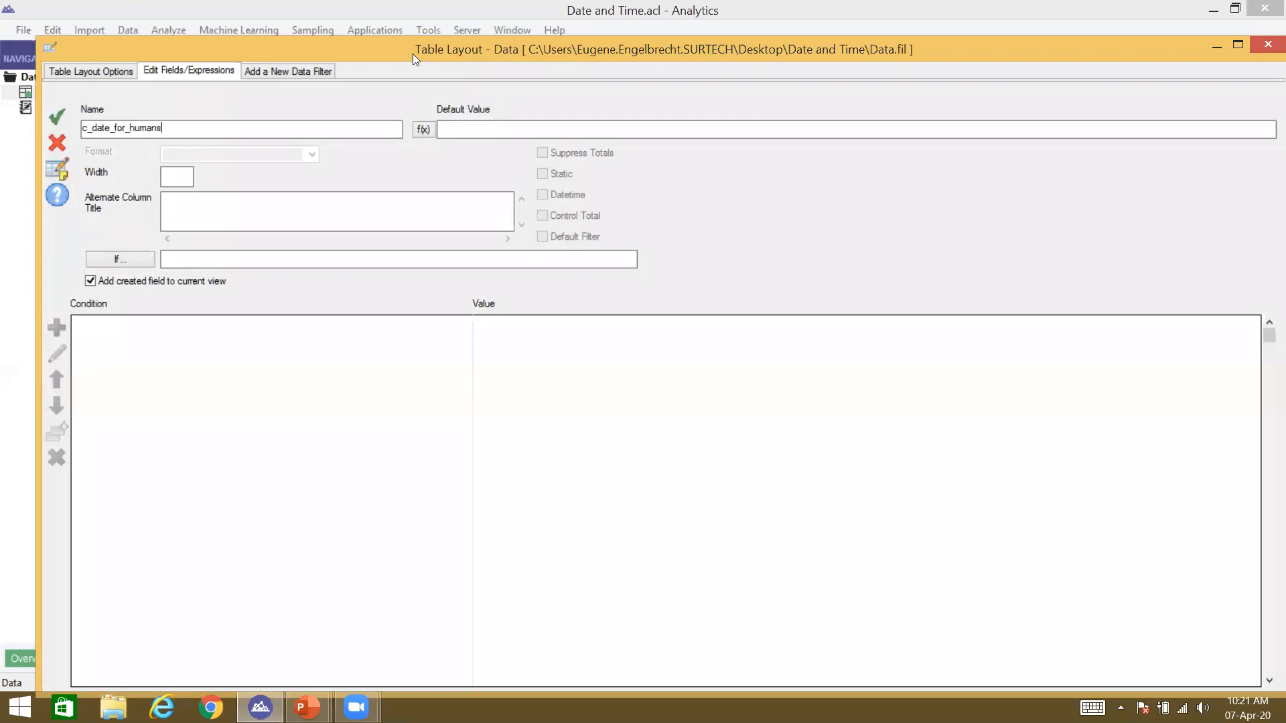
double_click(296, 351)
double_click(391, 408)
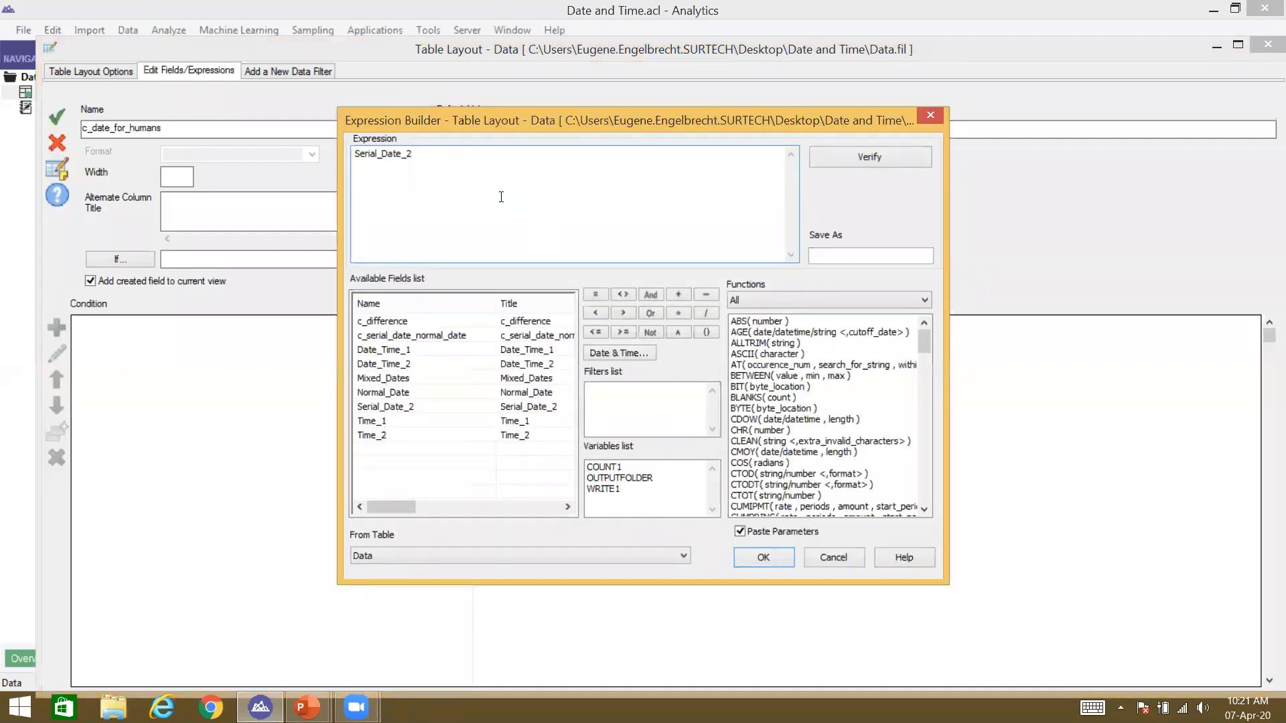
type("- 35583")
key("Return")
Step: Rename the field to c_variance and save it
left_click(302, 129)
key("BackSpace")
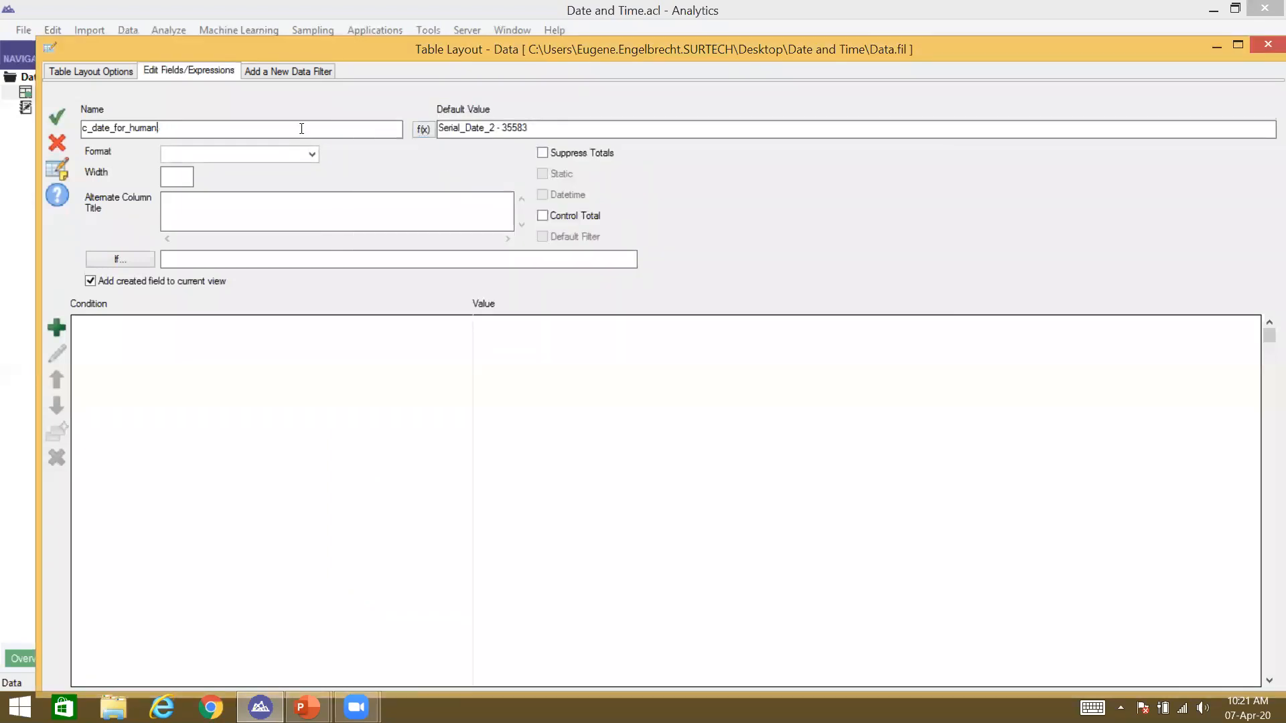
key("BackSpace")
key("BackSpace")
key("BackSpace")
key("BackSpace")
key("BackSpace")
key("BackSpace")
key("BackSpace")
key("BackSpace")
key("BackSpace")
key("BackSpace")
key("BackSpace")
key("BackSpace")
key("BackSpace")
key("BackSpace")
type("vair")
key("BackSpace")
type("iance")
key("Return")
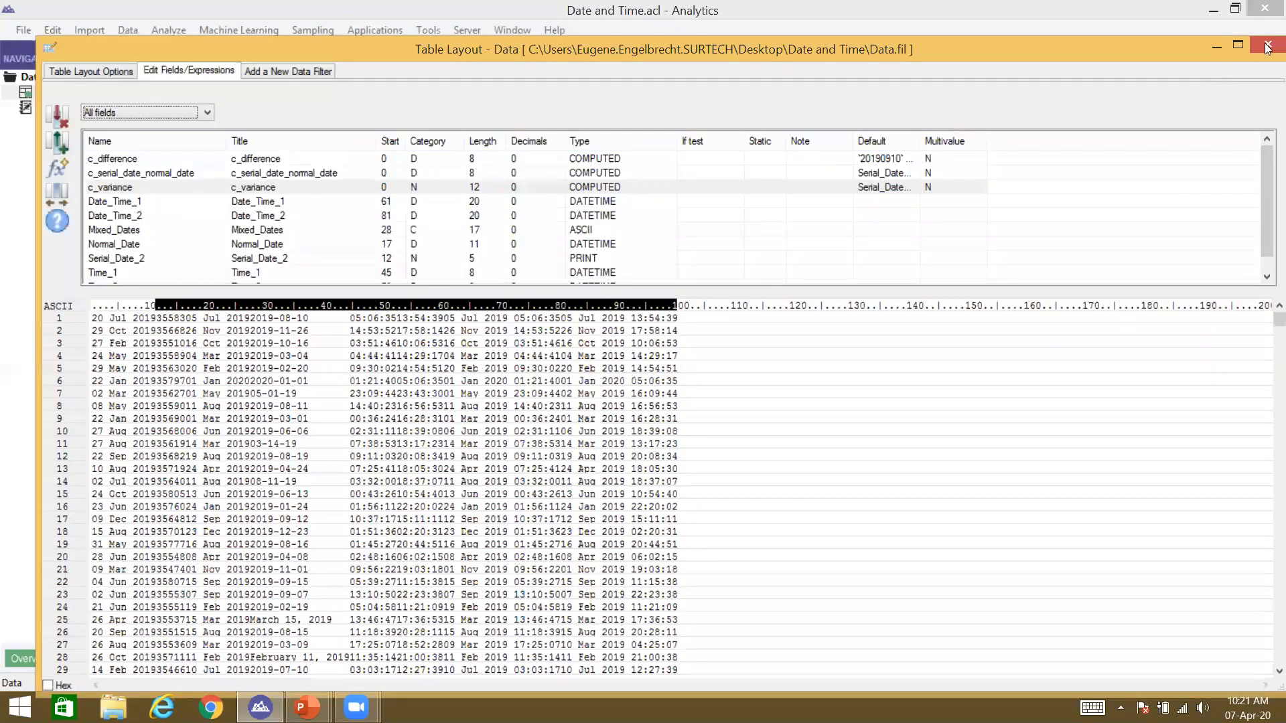
key("alt+Tab")
key("alt+Tab")
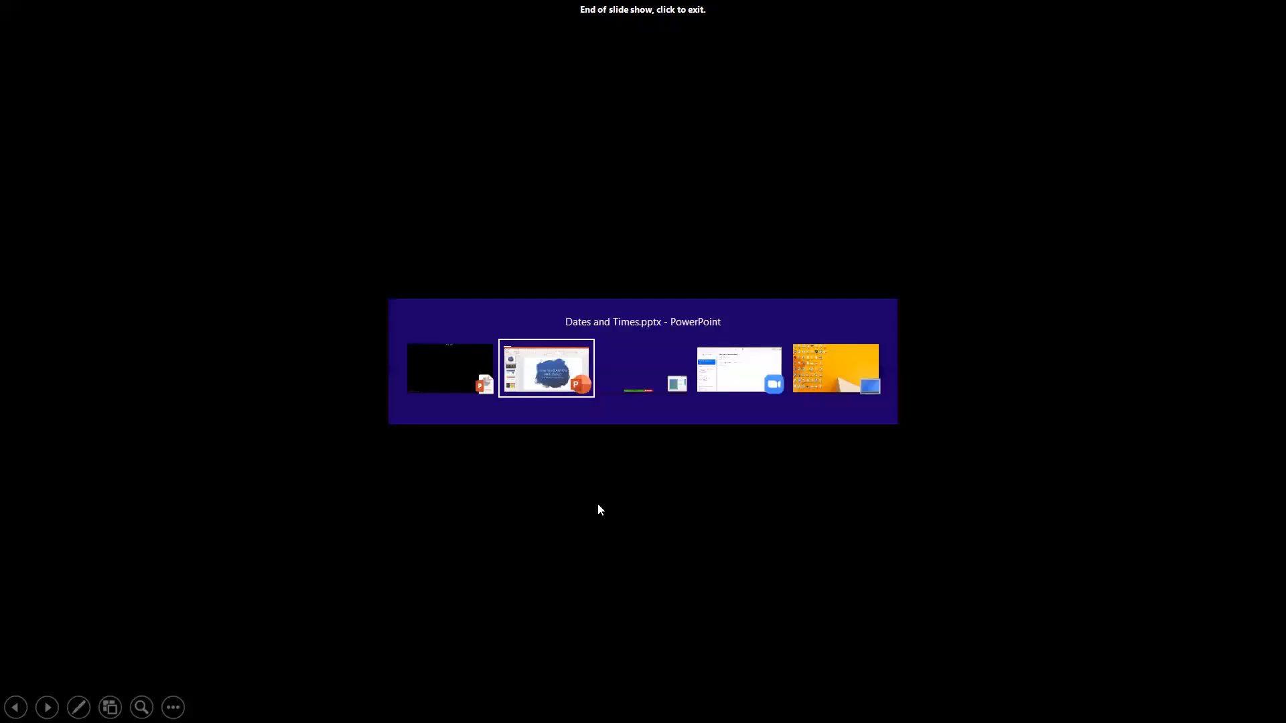
key("alt+Tab")
key("alt+Tab")
key("alt+Tab")
key("alt+Tab")
key("alt+Tab")
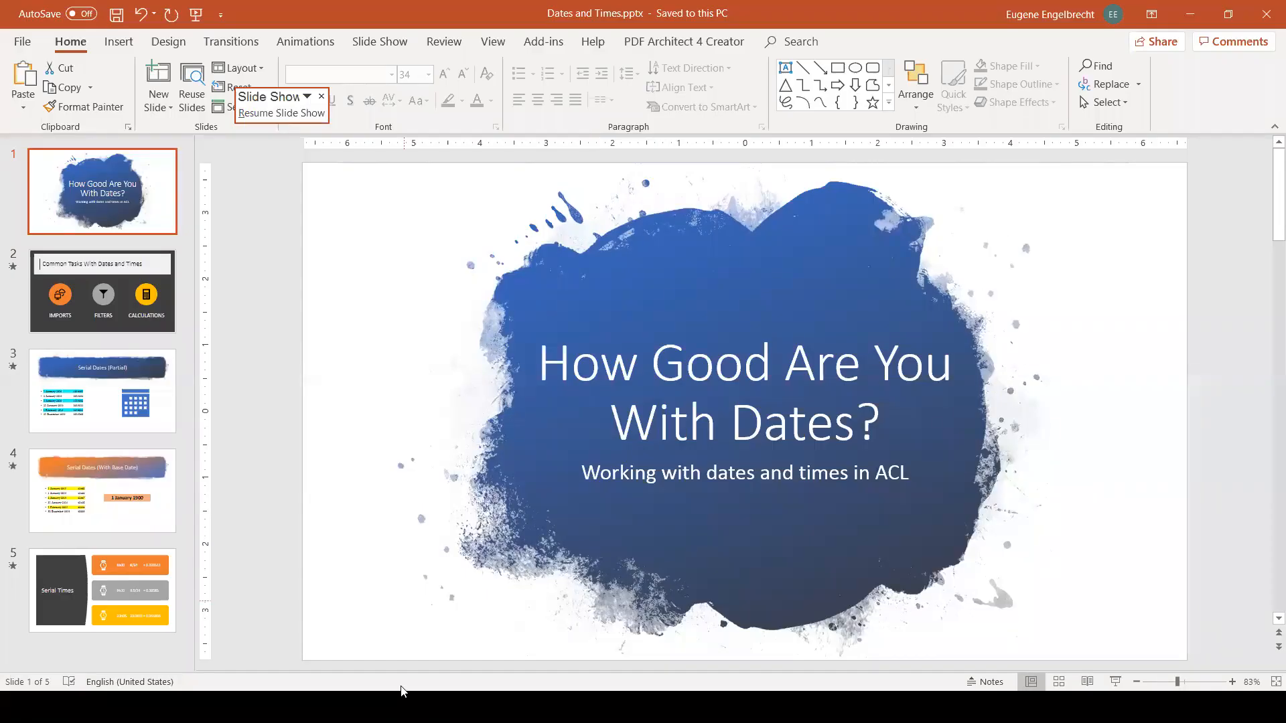
Step: Exit the PowerPoint slide show end screen back to ACL Analytics
key("alt+Tab")
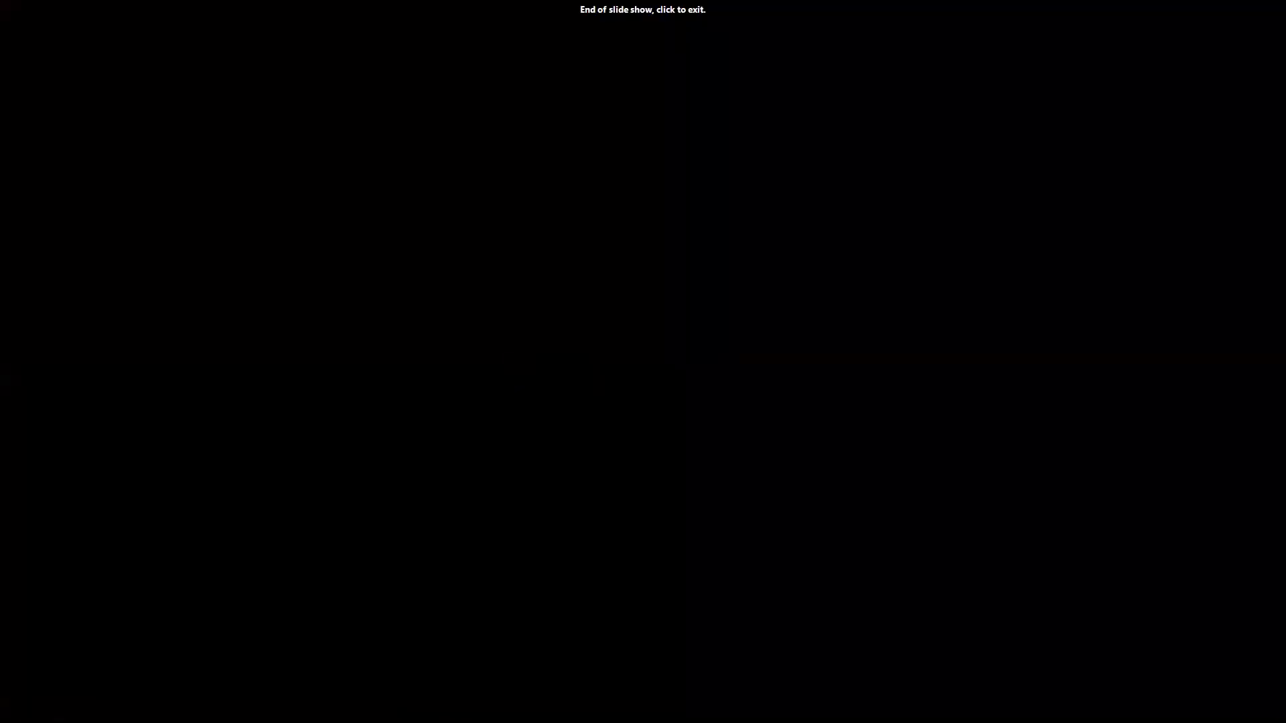
left_click(446, 513)
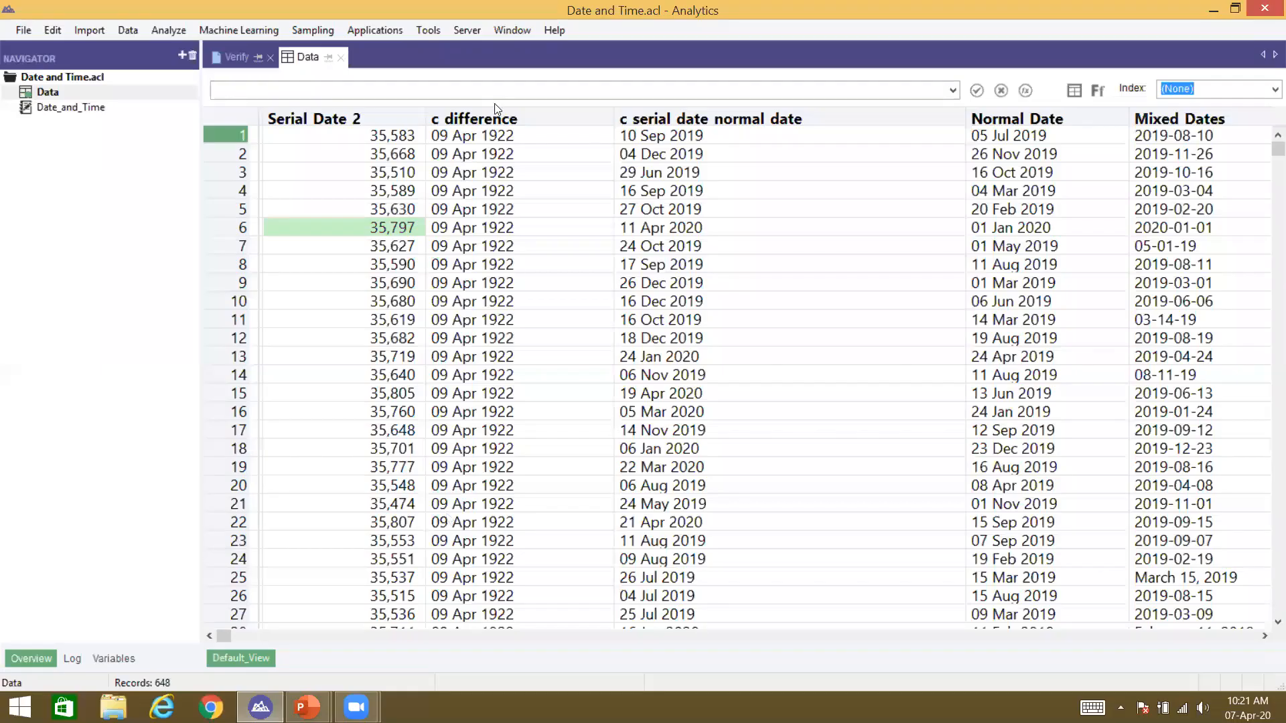
Step: Add the c_variance column to the Data view next to c difference
left_click(496, 121)
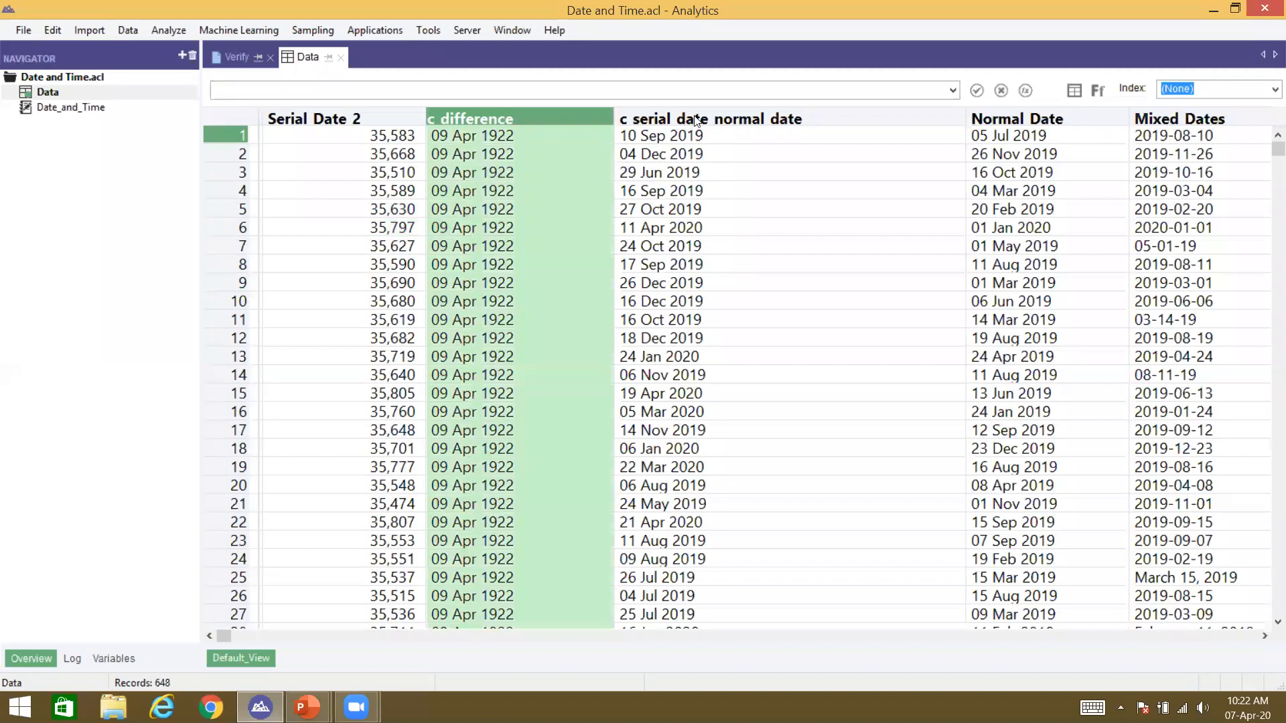
right_click(488, 114)
left_click(514, 145)
double_click(263, 299)
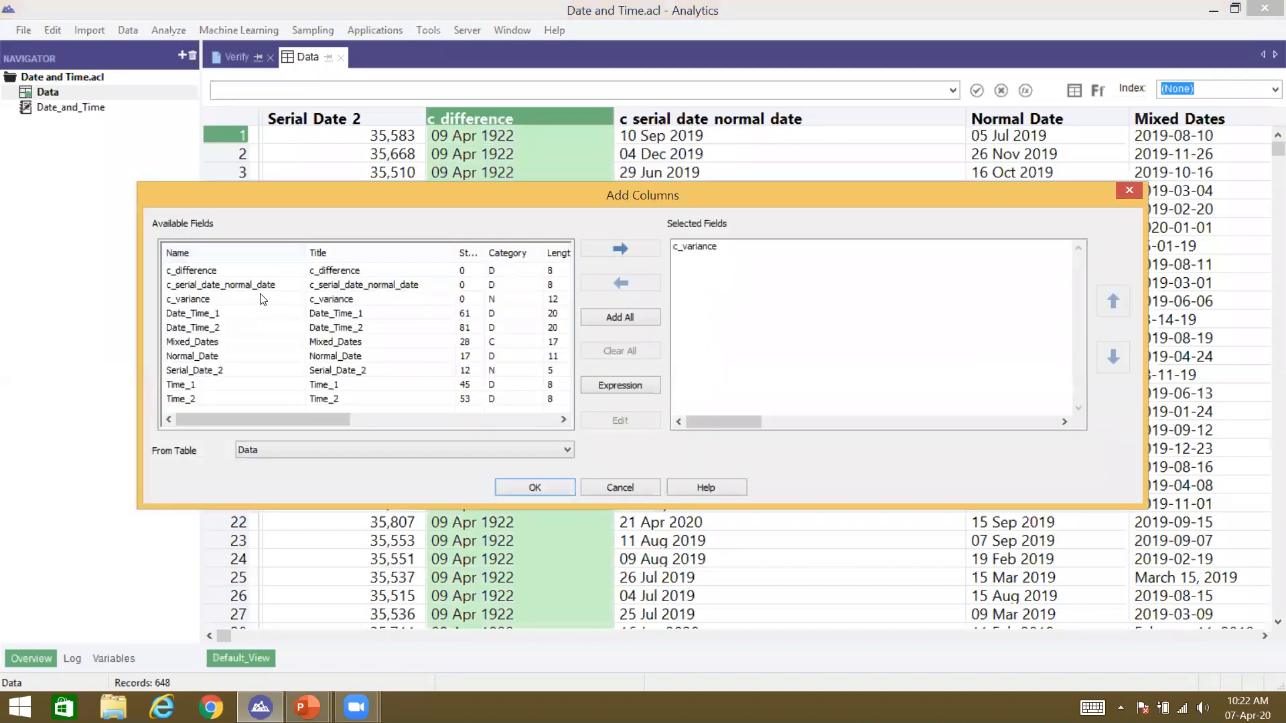
key("Return")
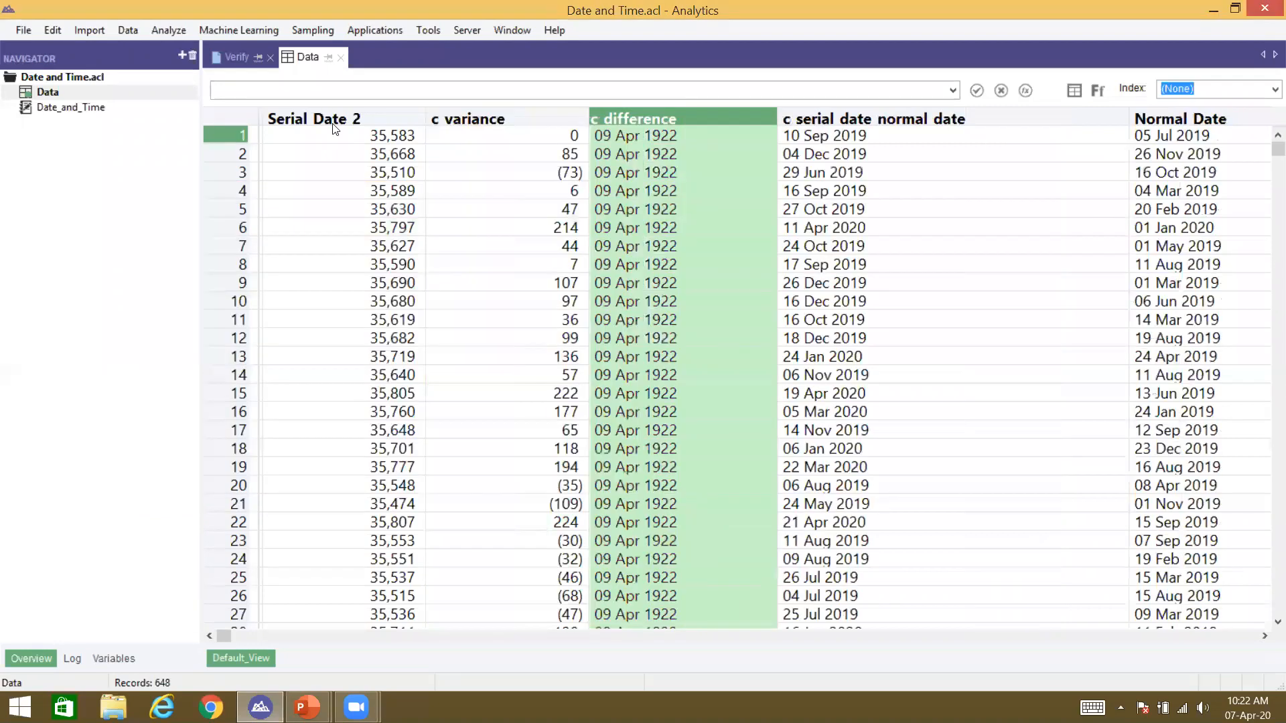
Step: Compare serial values 35,583 and 35,668 with the c variance of 85, then reopen the table layout
left_click(368, 158)
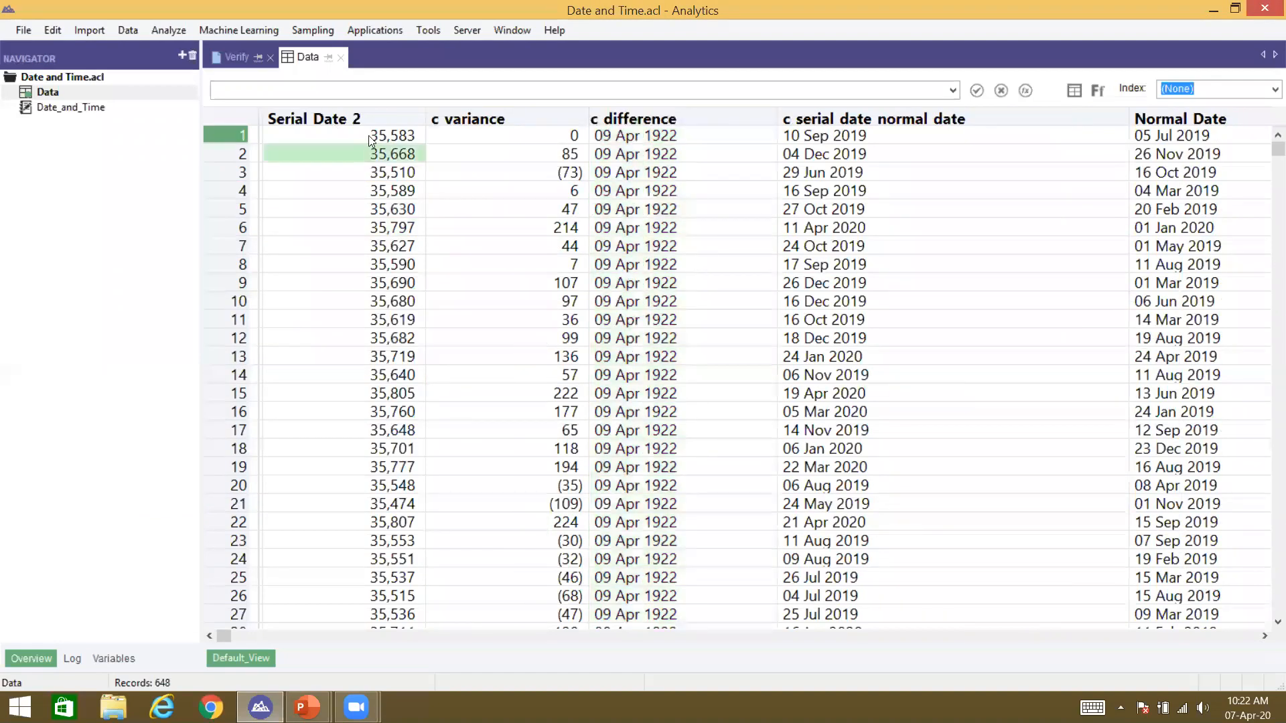
left_click(370, 136)
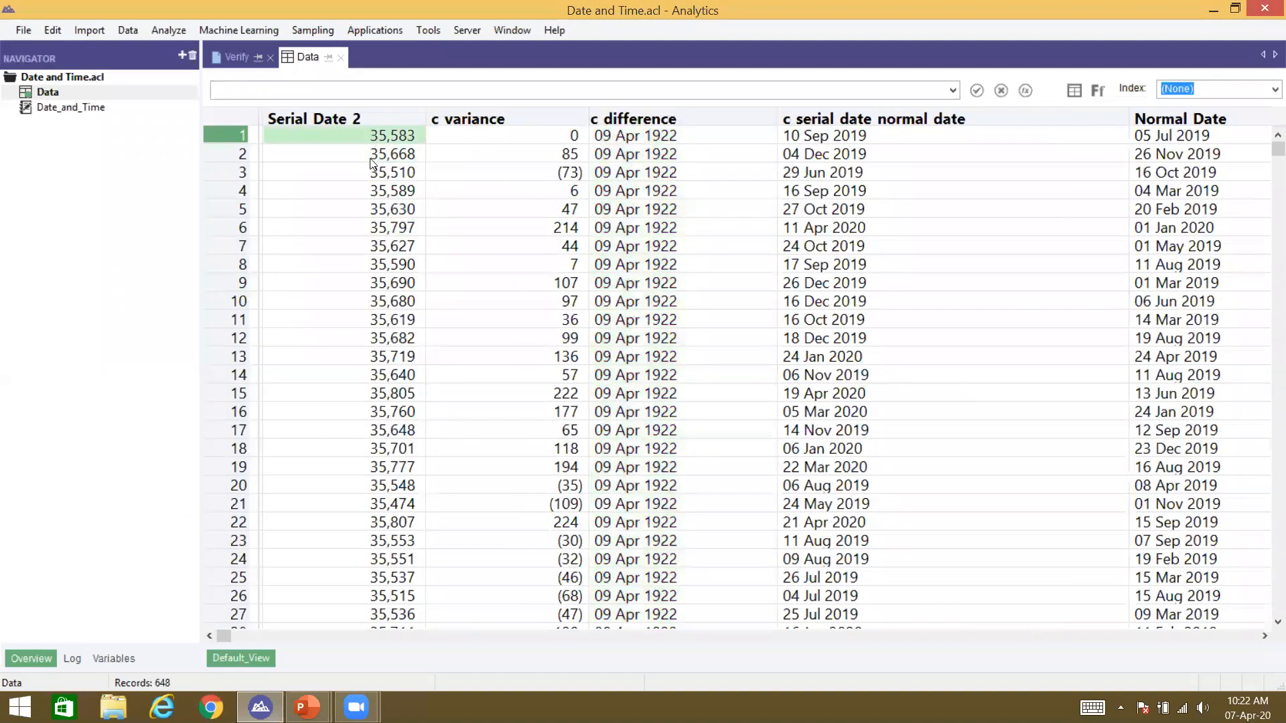
left_click_drag(370, 136, 373, 158)
left_click(503, 154)
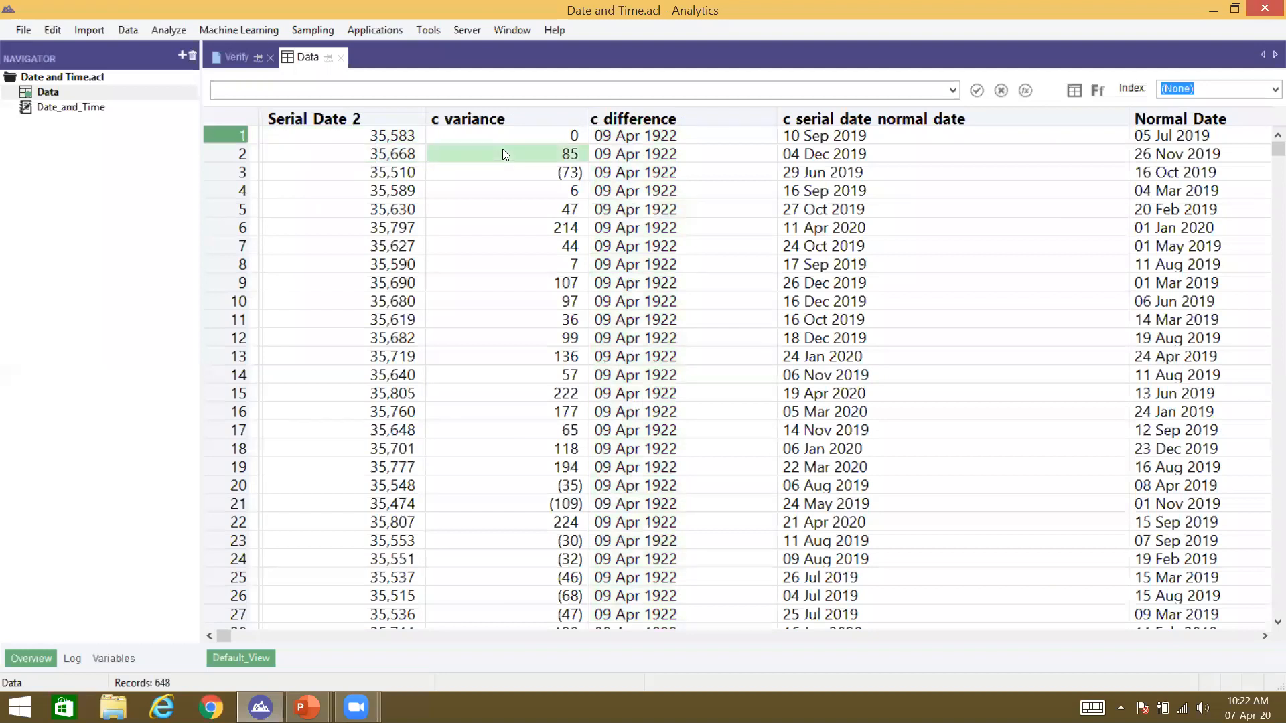
double_click(503, 149)
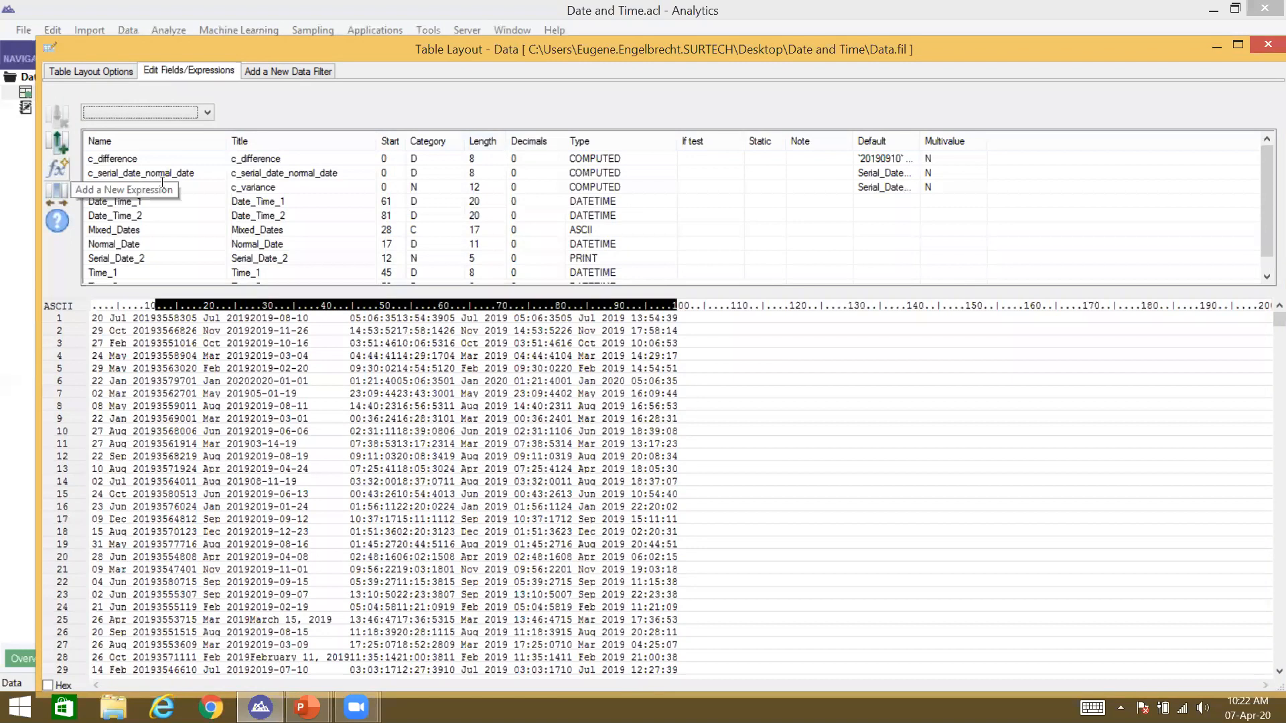
Step: Name a new computed field c_serial_date_normal_m2 and clear its starting expression
left_click(59, 167)
type("c_serial")
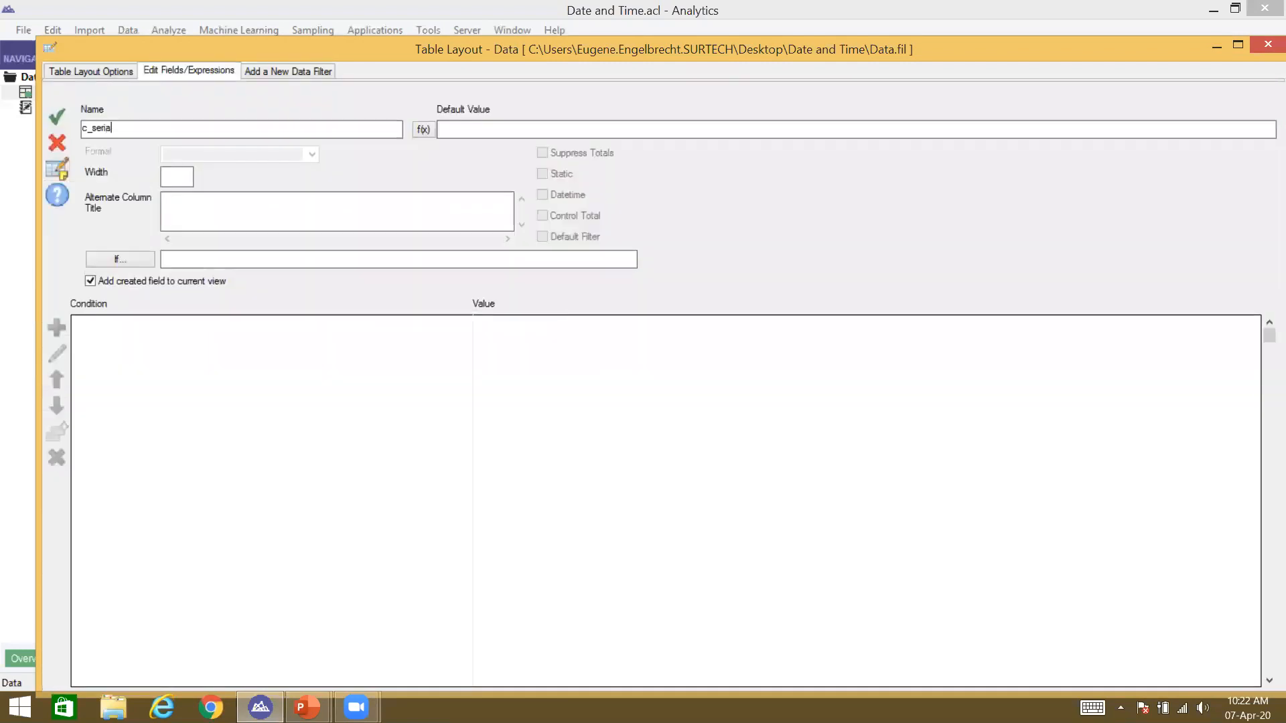
type("_date_normal_m2")
left_click(424, 129)
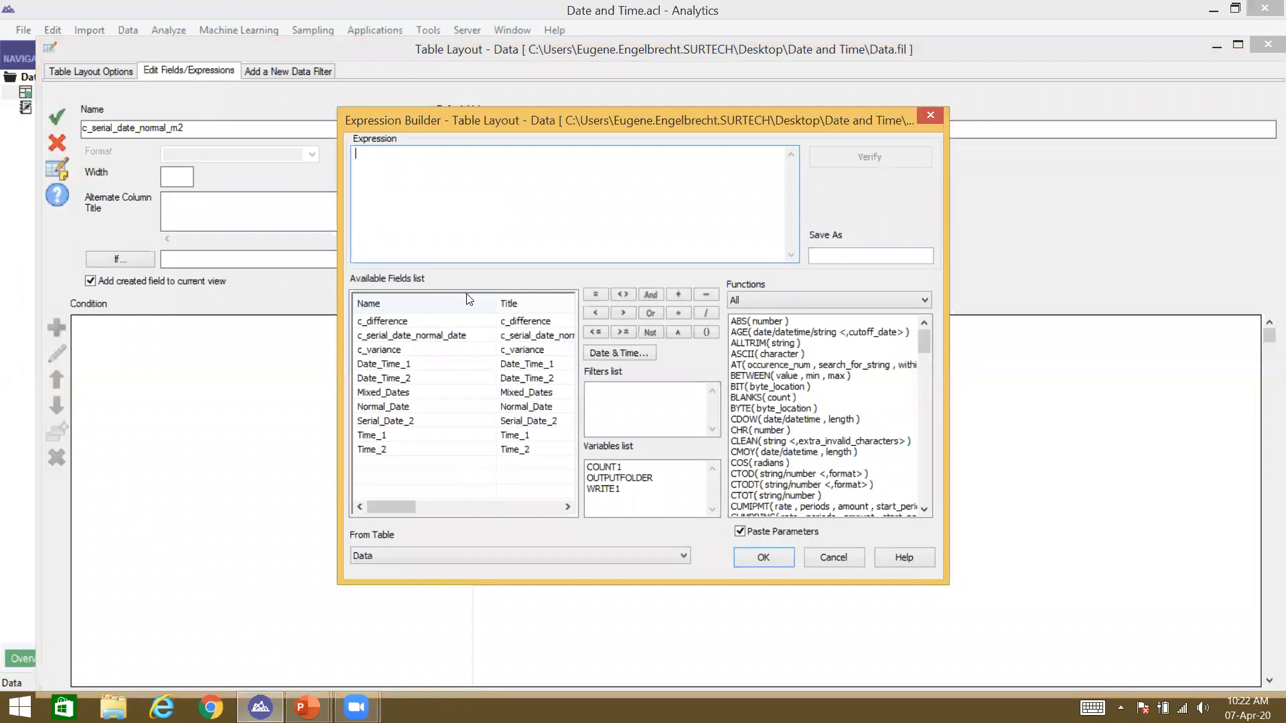
double_click(388, 422)
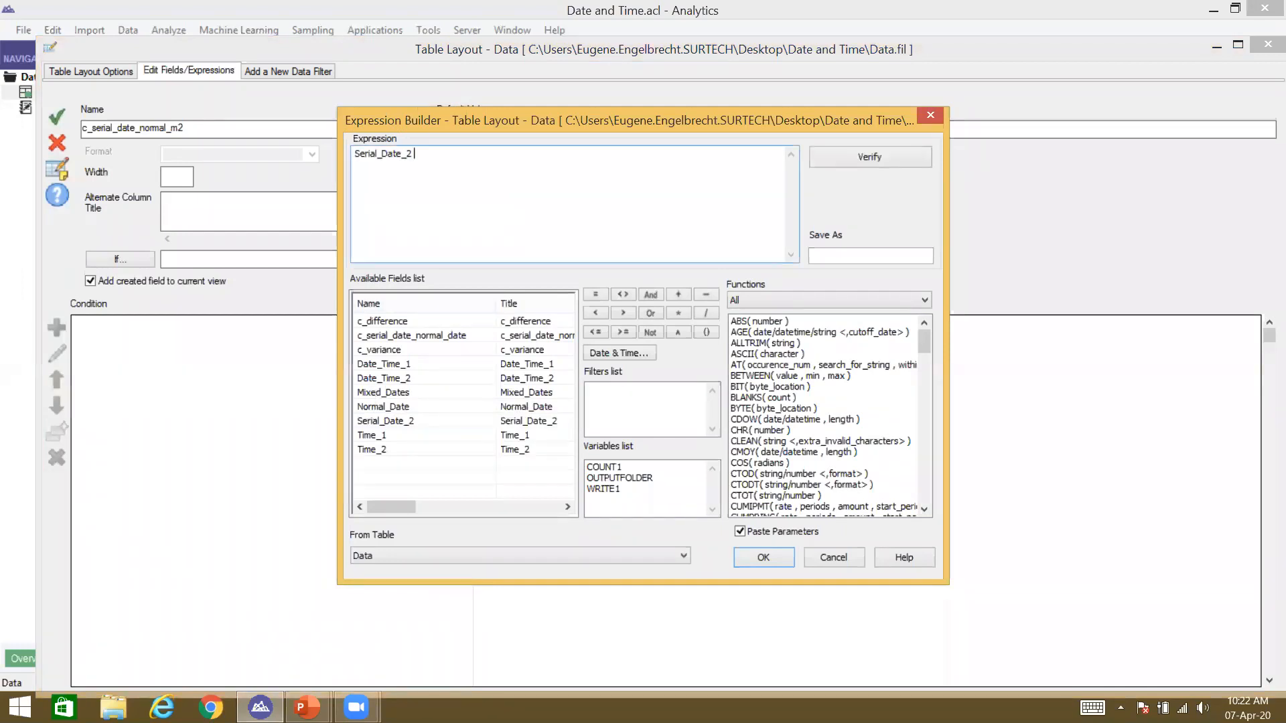
key("BackSpace")
key("BackSpace")
key("BackSpace")
key("BackSpace")
key("BackSpace")
key("BackSpace")
key("BackSpace")
key("BackSpace")
key("BackSpace")
key("BackSpace")
key("BackSpace")
key("BackSpace")
key("BackSpace")
key("BackSpace")
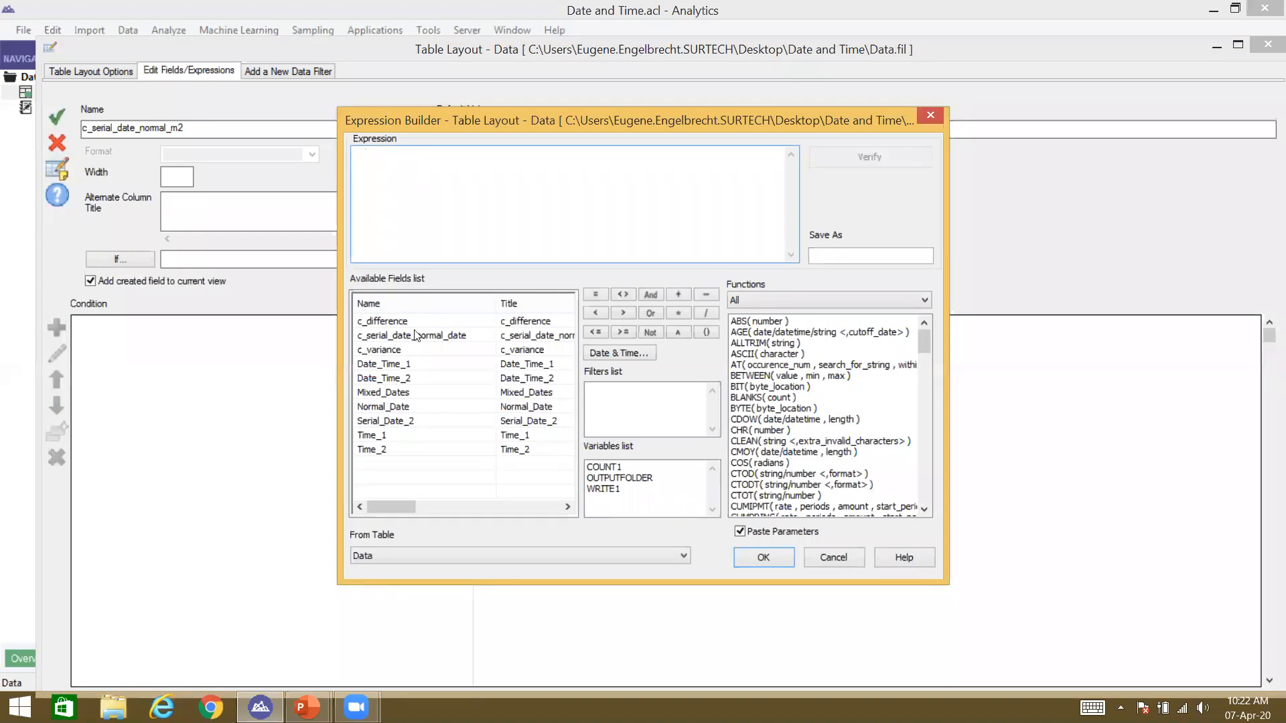
Step: Set its expression to c_variance + `20190910` and accept the field
double_click(406, 349)
type("+ ")
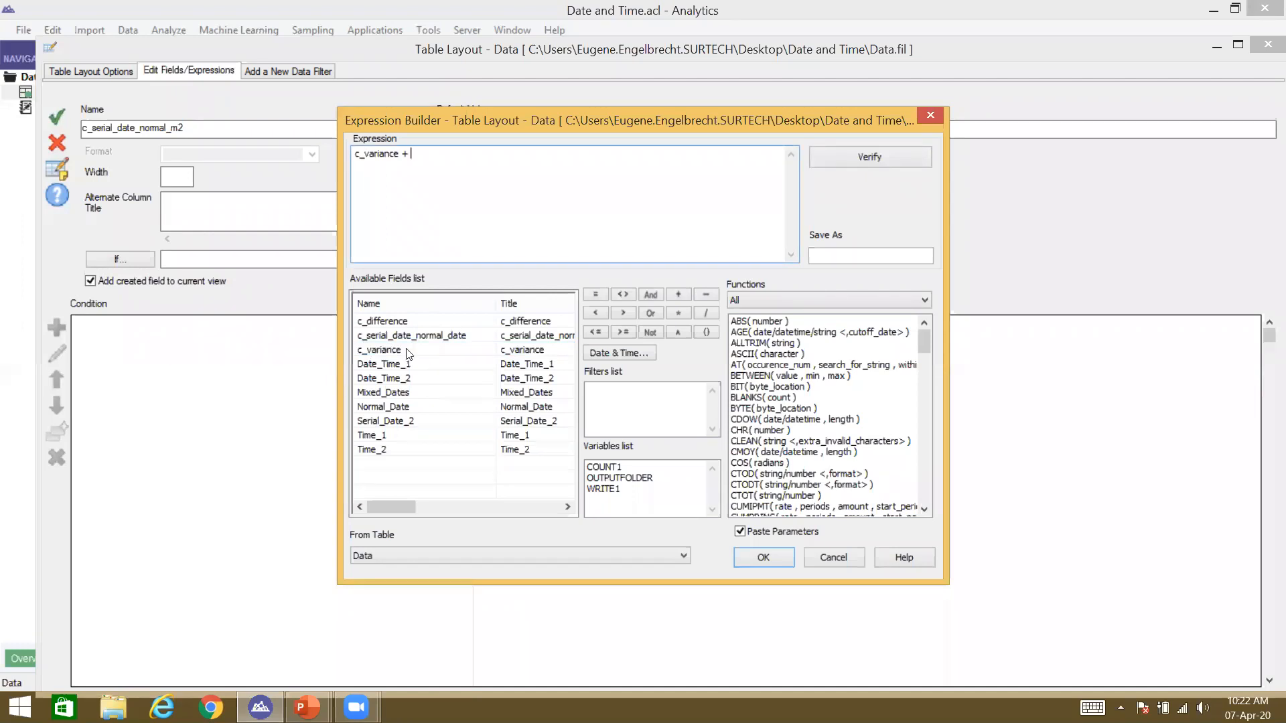
type("``")
key("Left")
type("20190910")
key("Return")
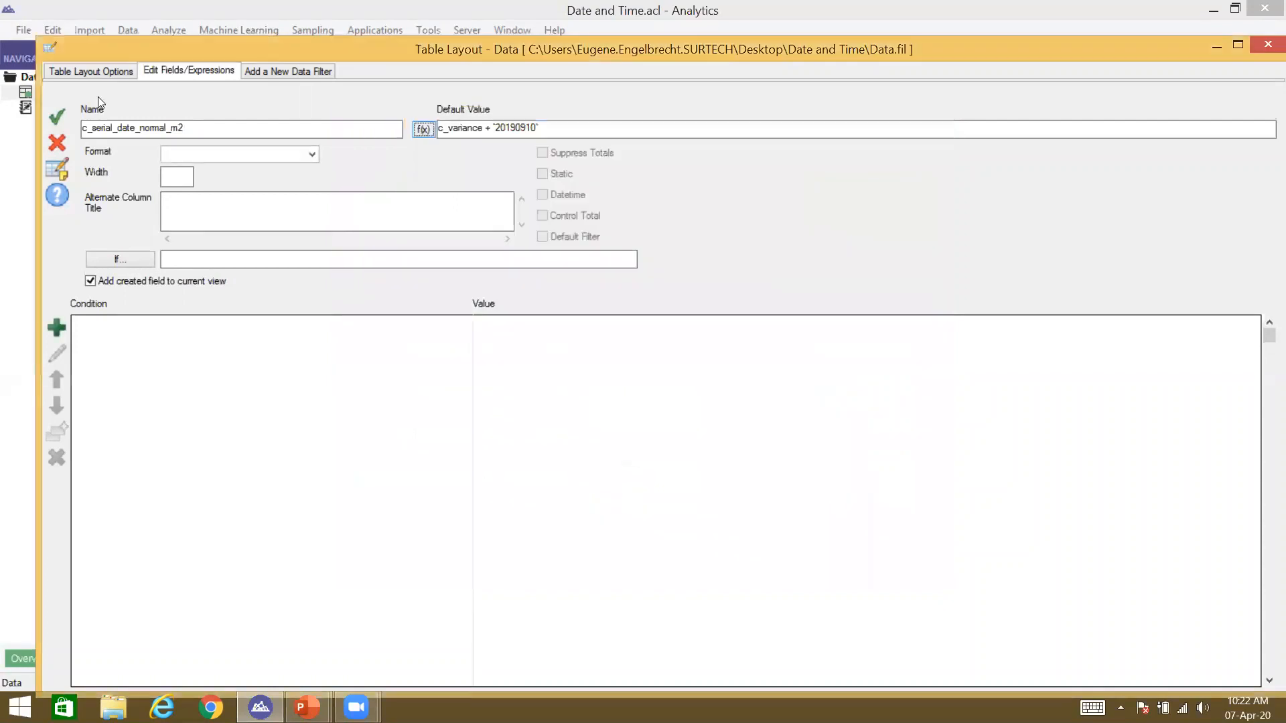
left_click(54, 122)
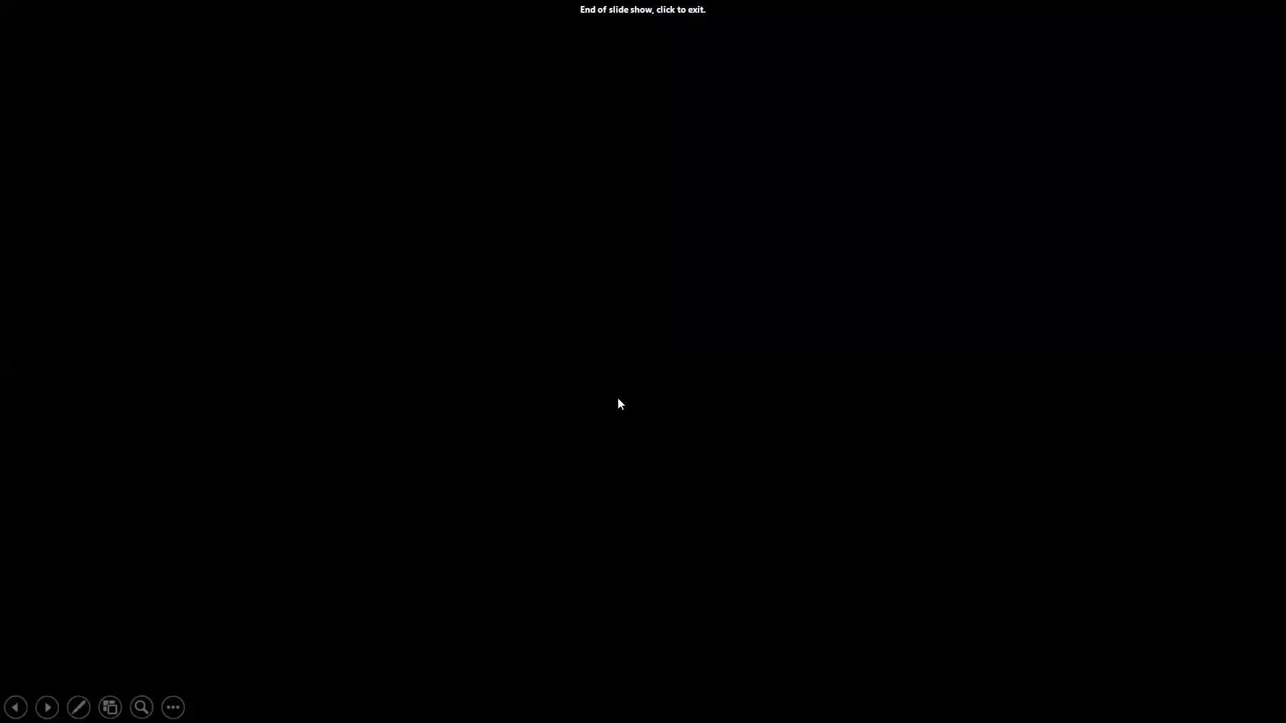
Step: Cycle between the PowerPoint presentation, slide show and Zoom meeting windows
key("alt+Tab")
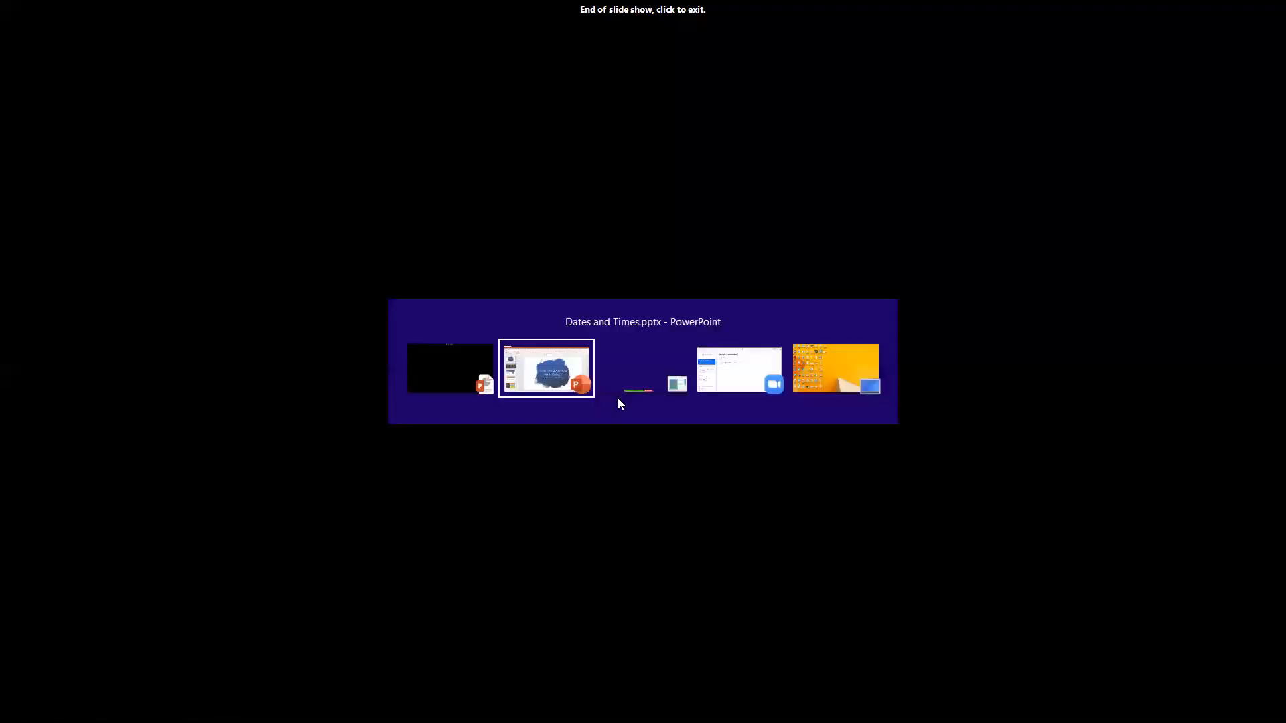
key("alt+Tab")
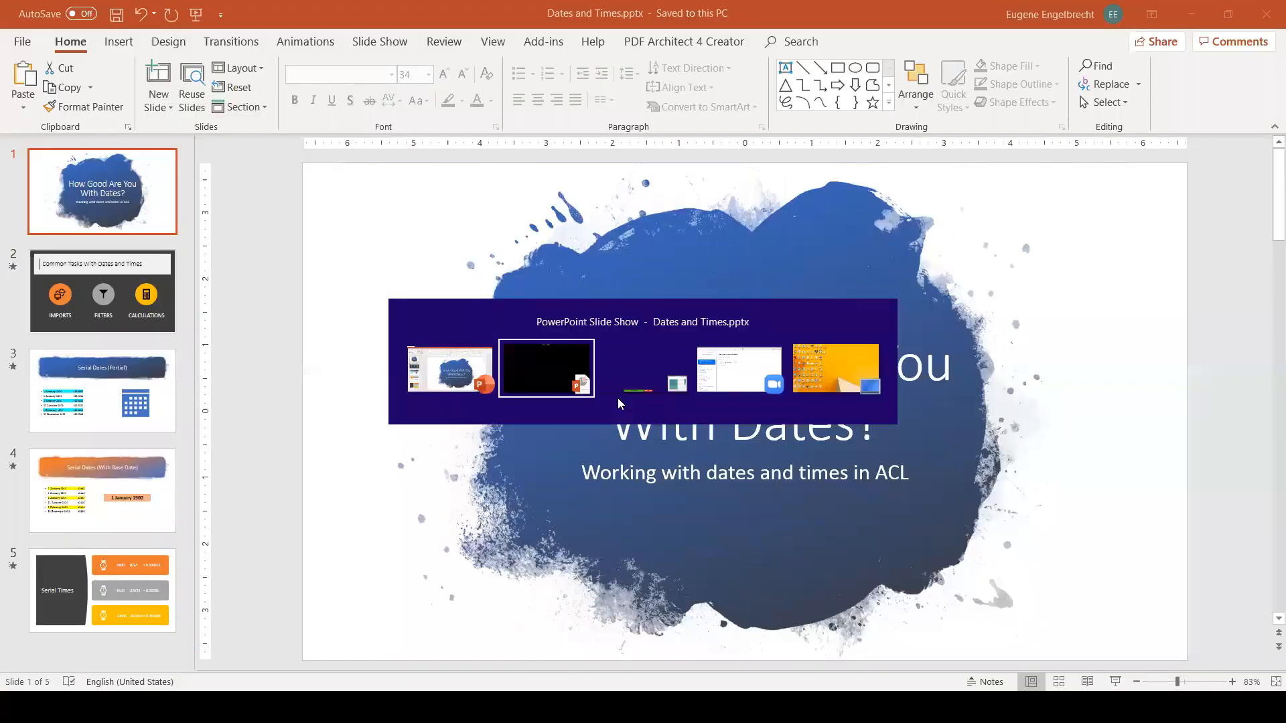
key("alt+Tab")
key("alt+Tab")
key("alt+Tab")
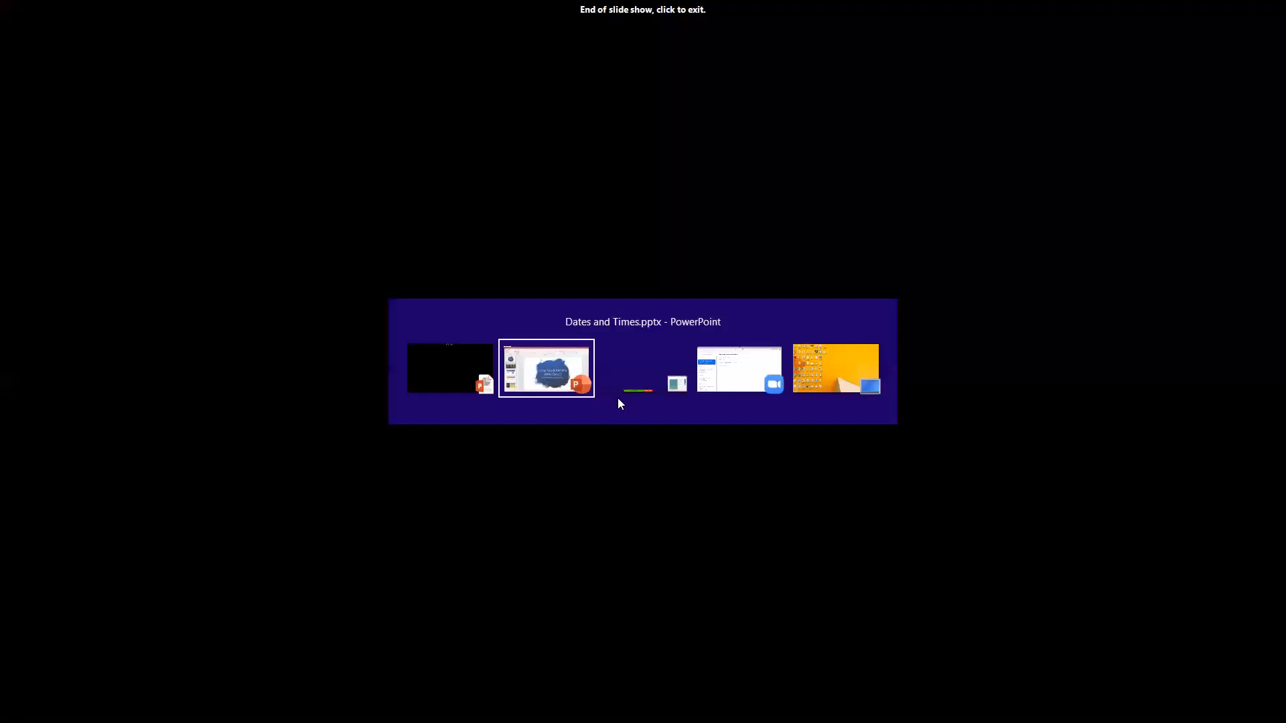
key("alt+Tab")
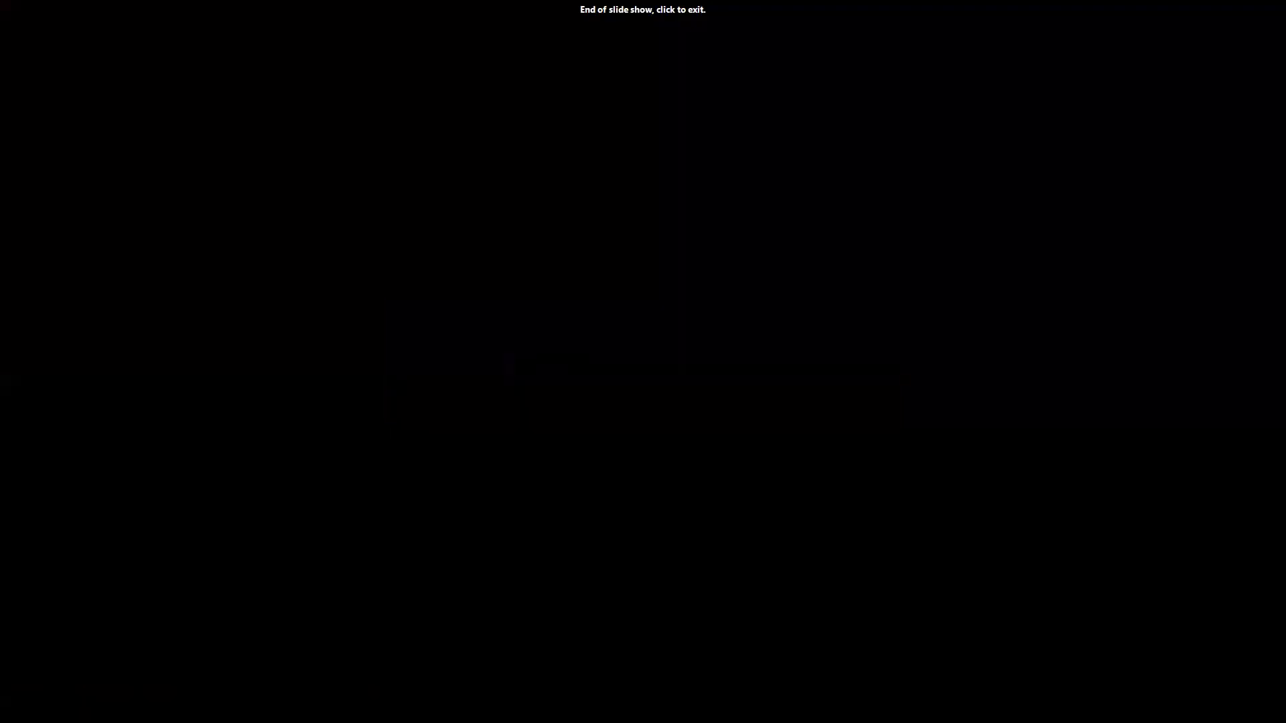
key("alt+Tab")
key("alt+Tab")
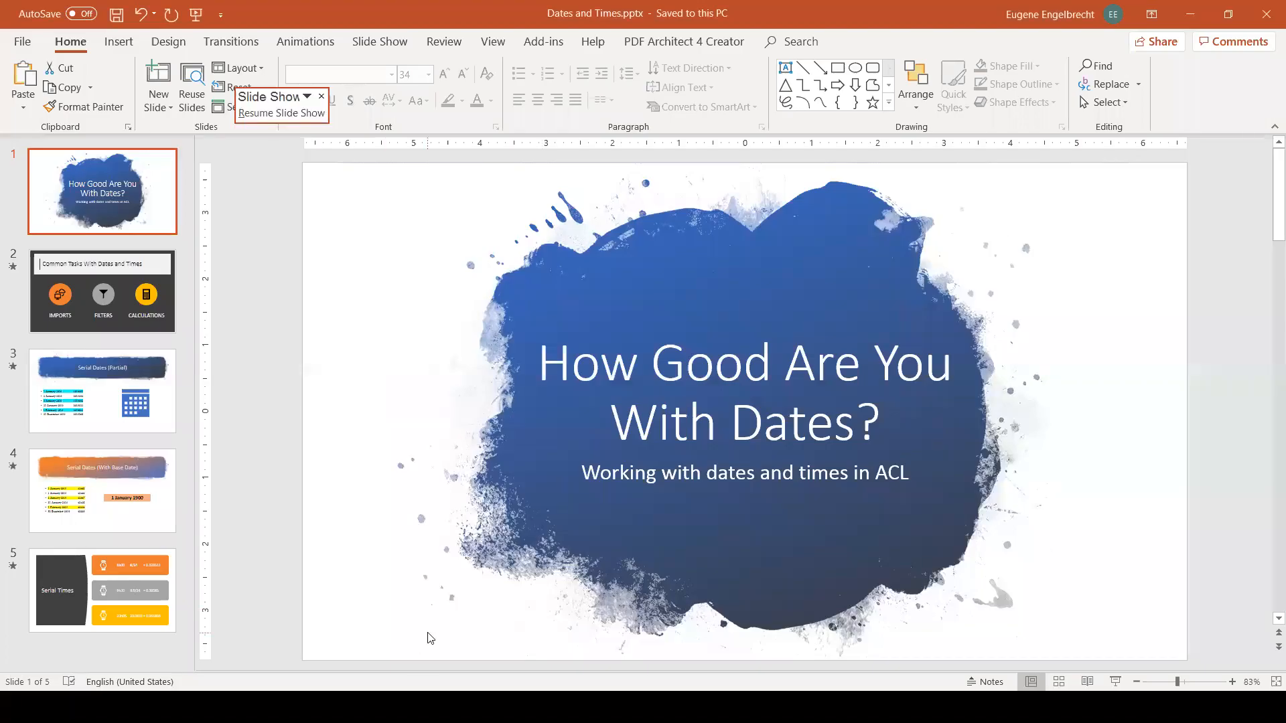
key("alt+Tab")
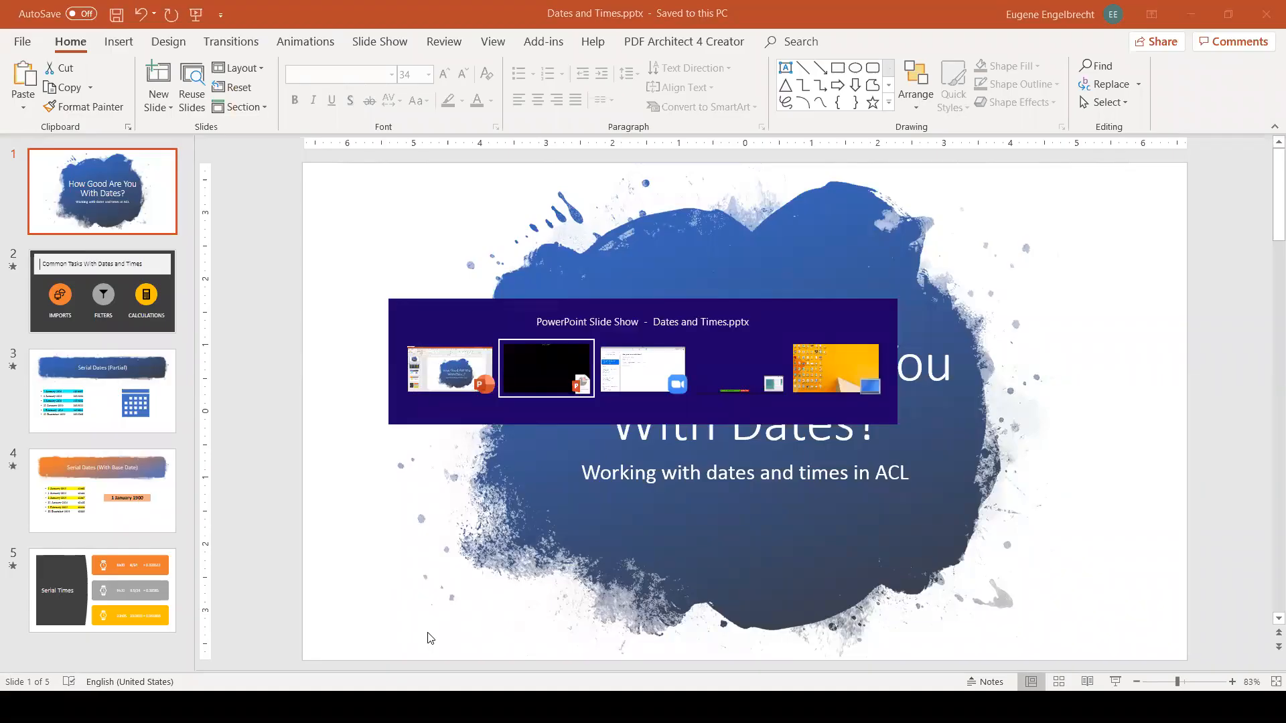
key("Tab")
key("Tab")
key("Tab")
Step: Add c_serial_date_normal_m2 as a column beside c difference in the Data view
key("alt+Tab")
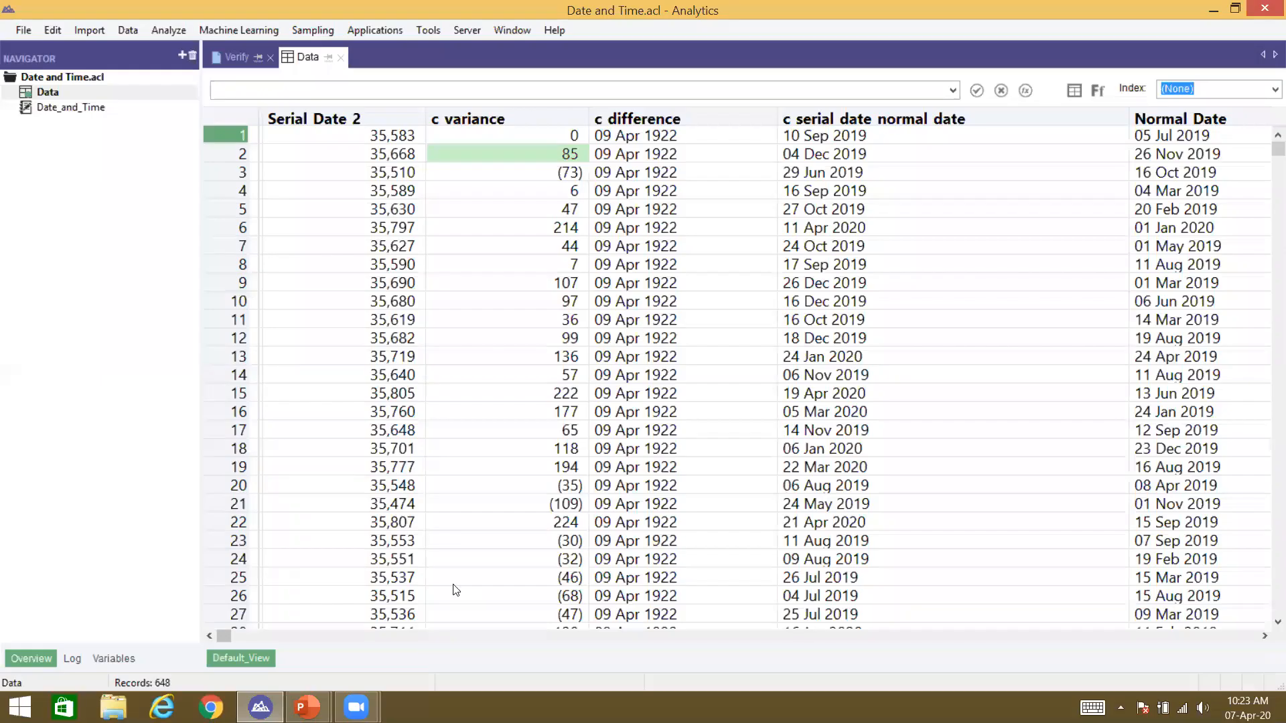
right_click(615, 121)
left_click(638, 151)
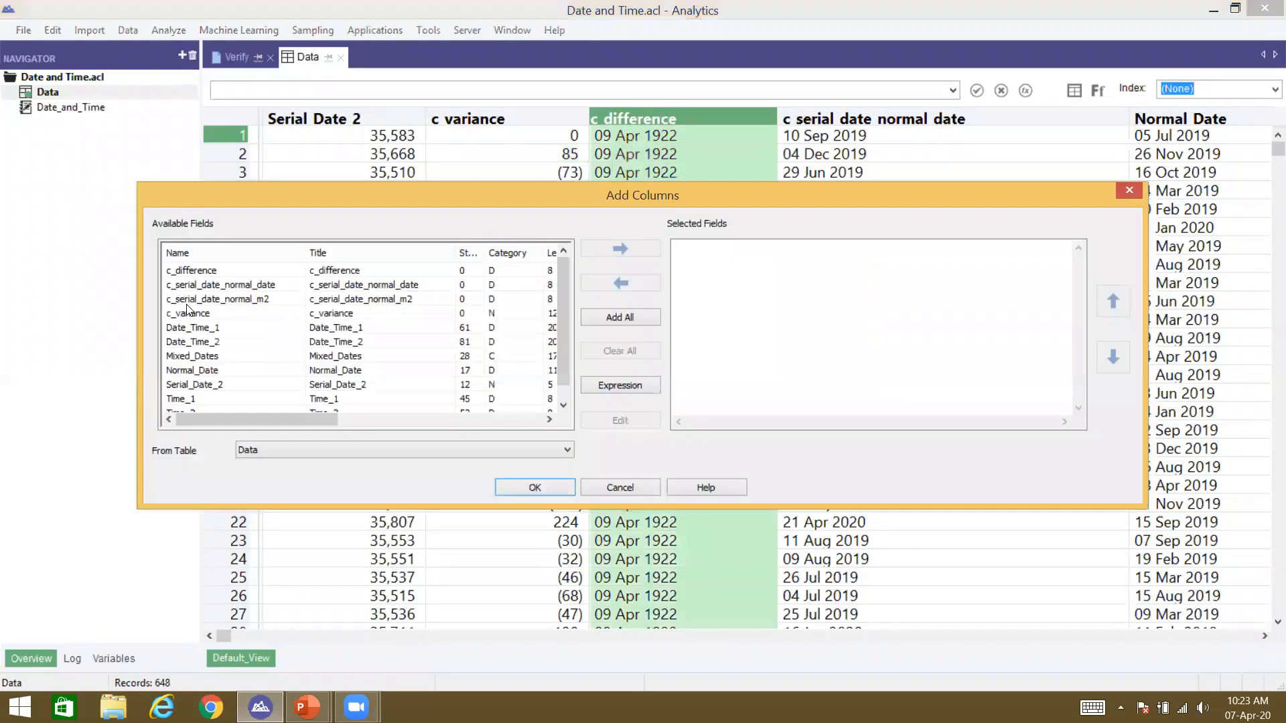
left_click(216, 285)
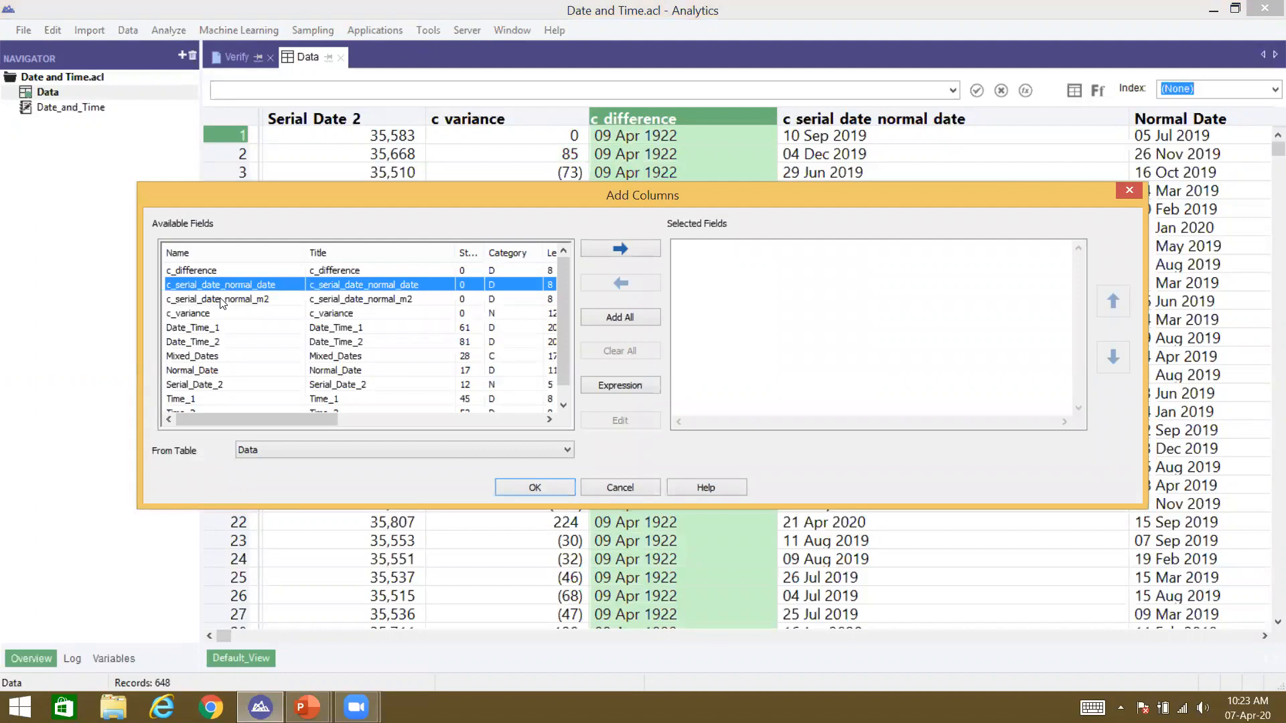
double_click(221, 303)
left_click(561, 487)
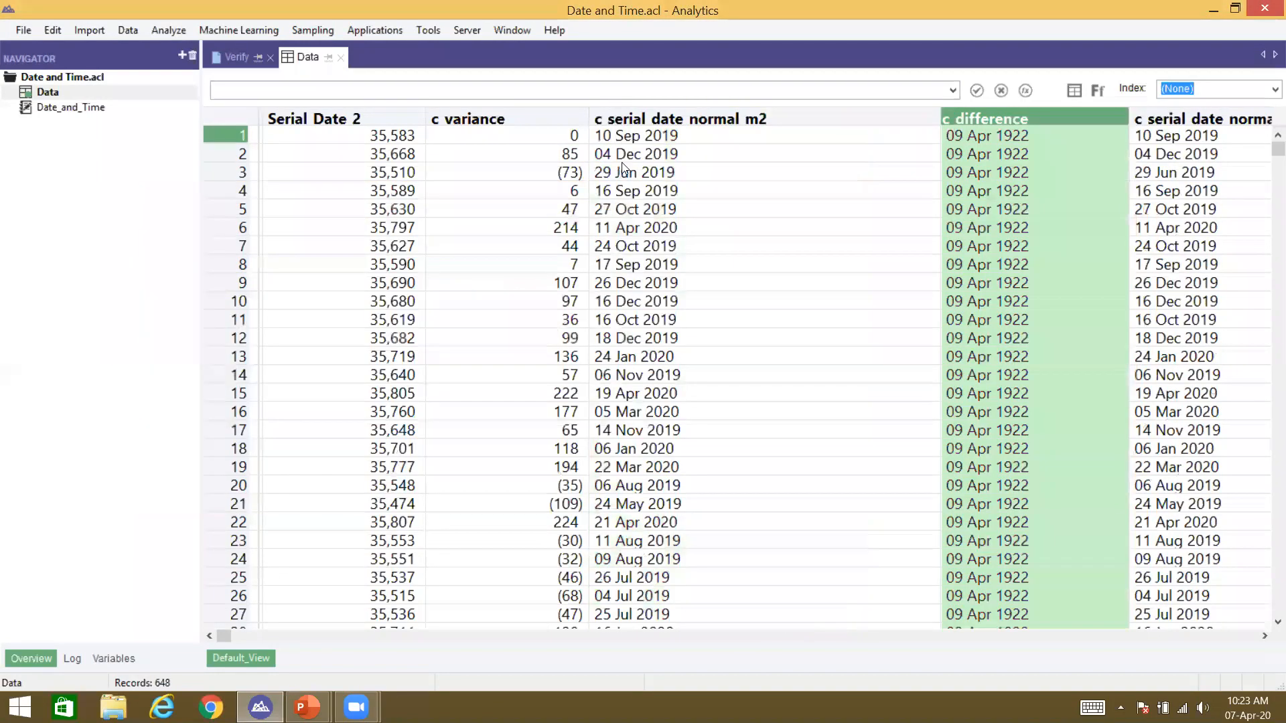
Step: Compare rows 2 and 3: converted dates 04 Dec 2019 and 29 Jun 2019, serial 35,510, variance (73)
left_click(623, 158)
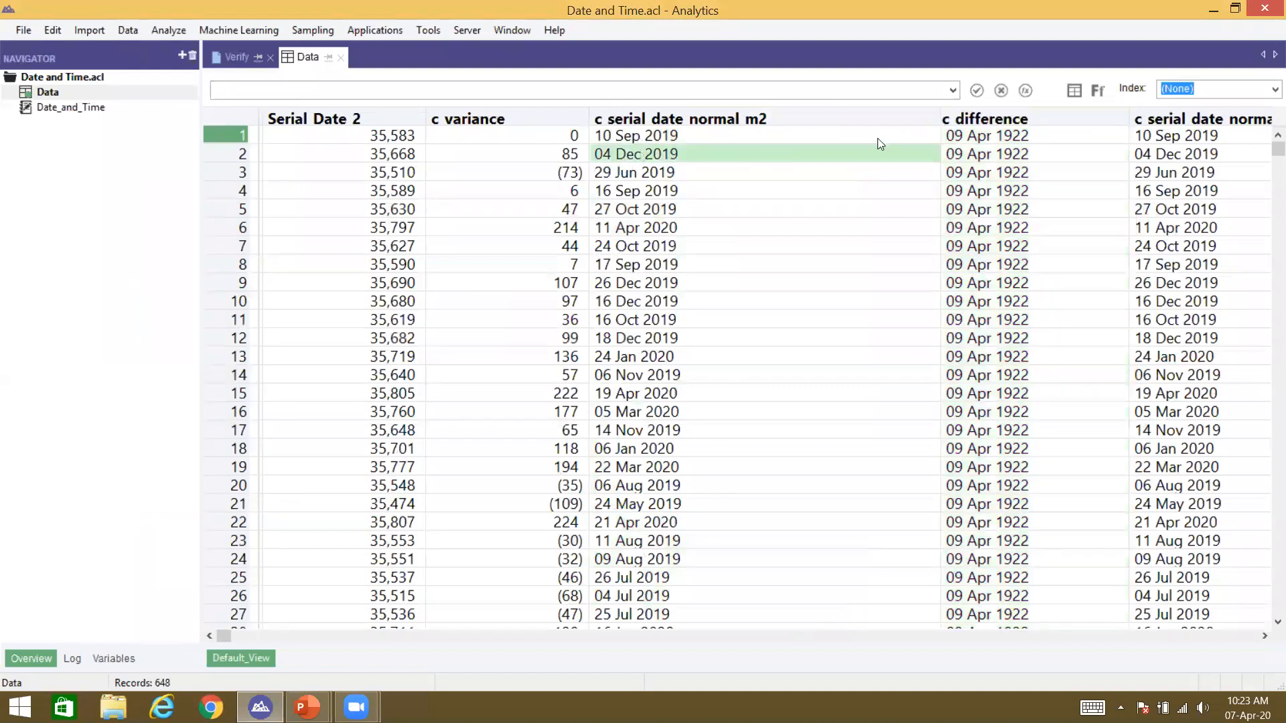
left_click(1198, 157)
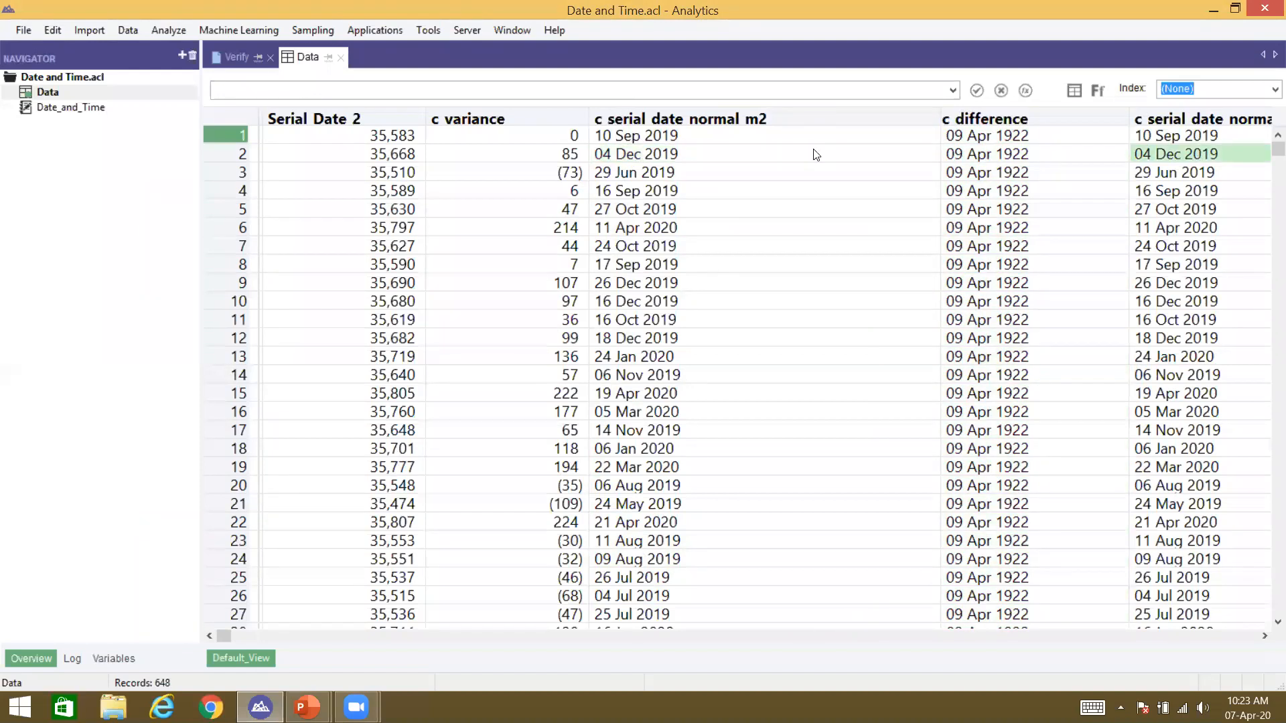
left_click(660, 158)
left_click(615, 172)
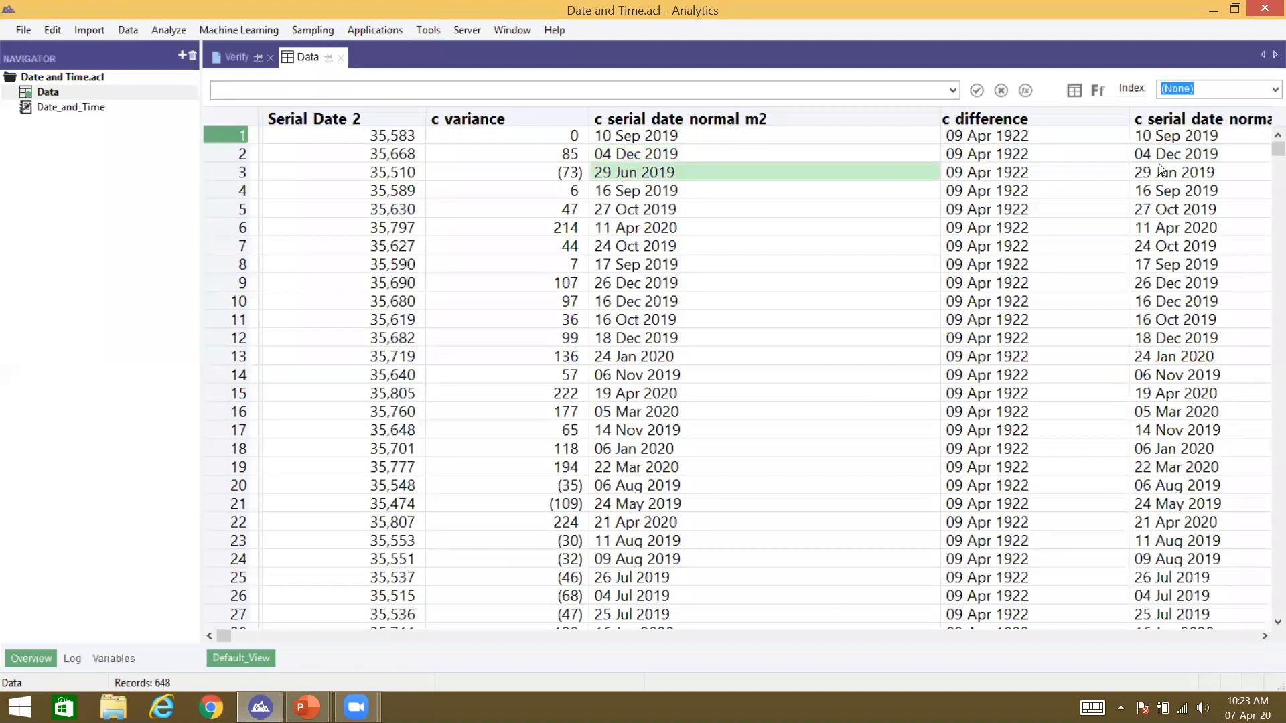
left_click(1144, 160)
left_click(1139, 173)
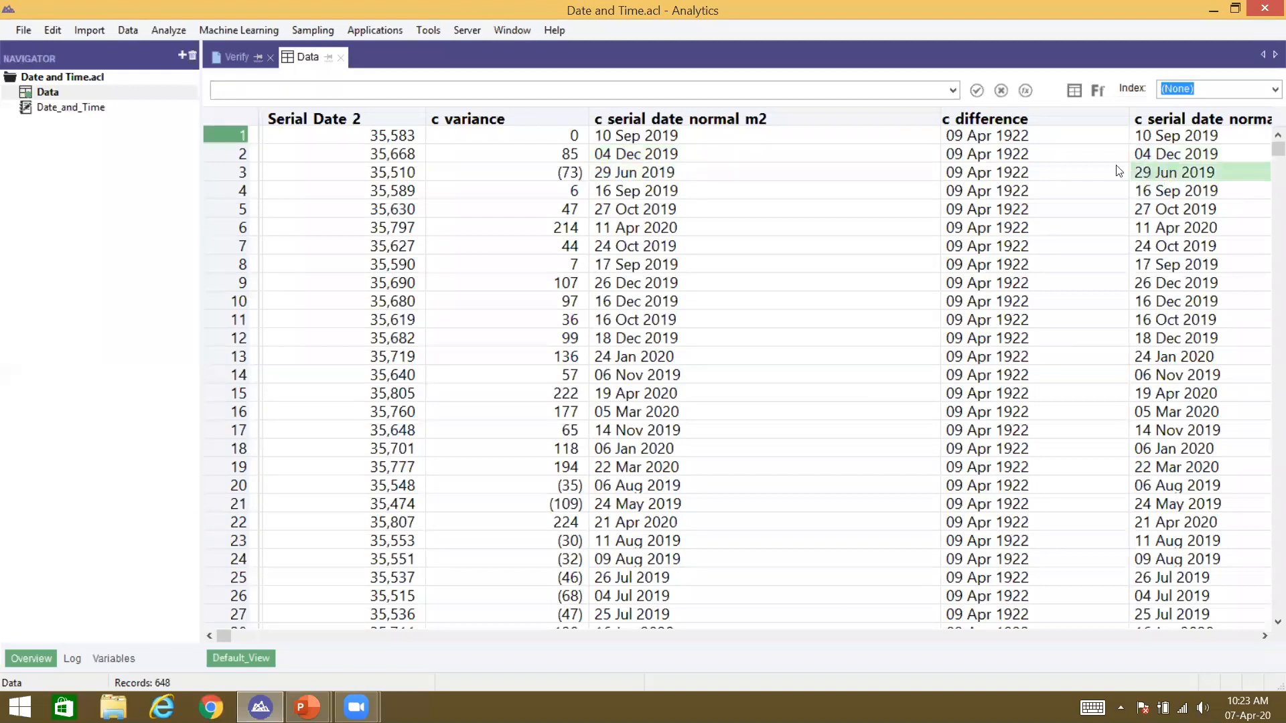
left_click(517, 178)
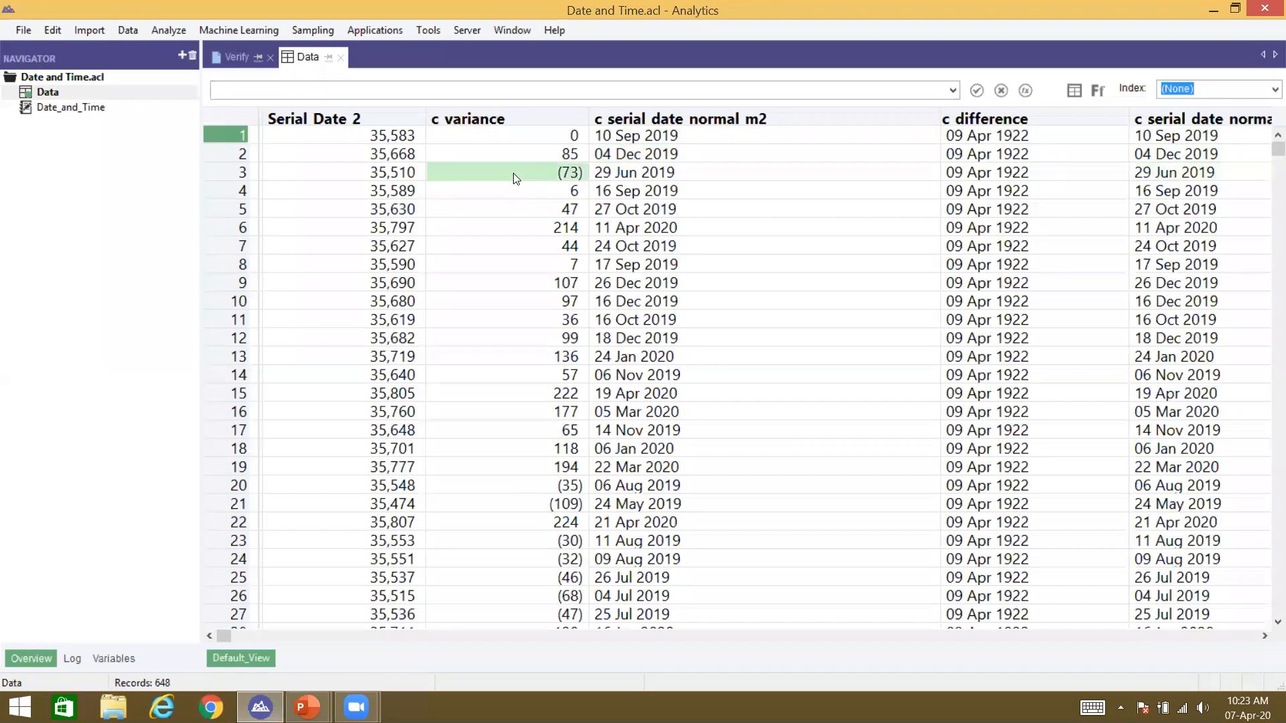
left_click(384, 179)
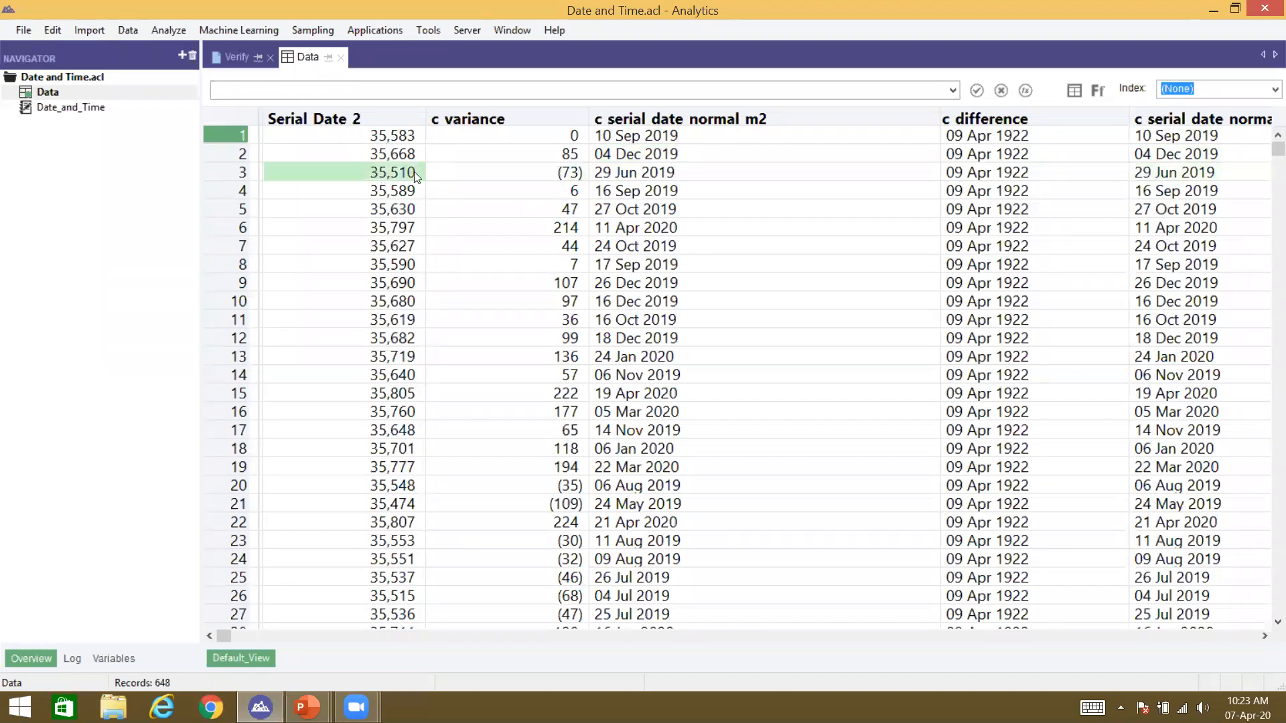
left_click(532, 170)
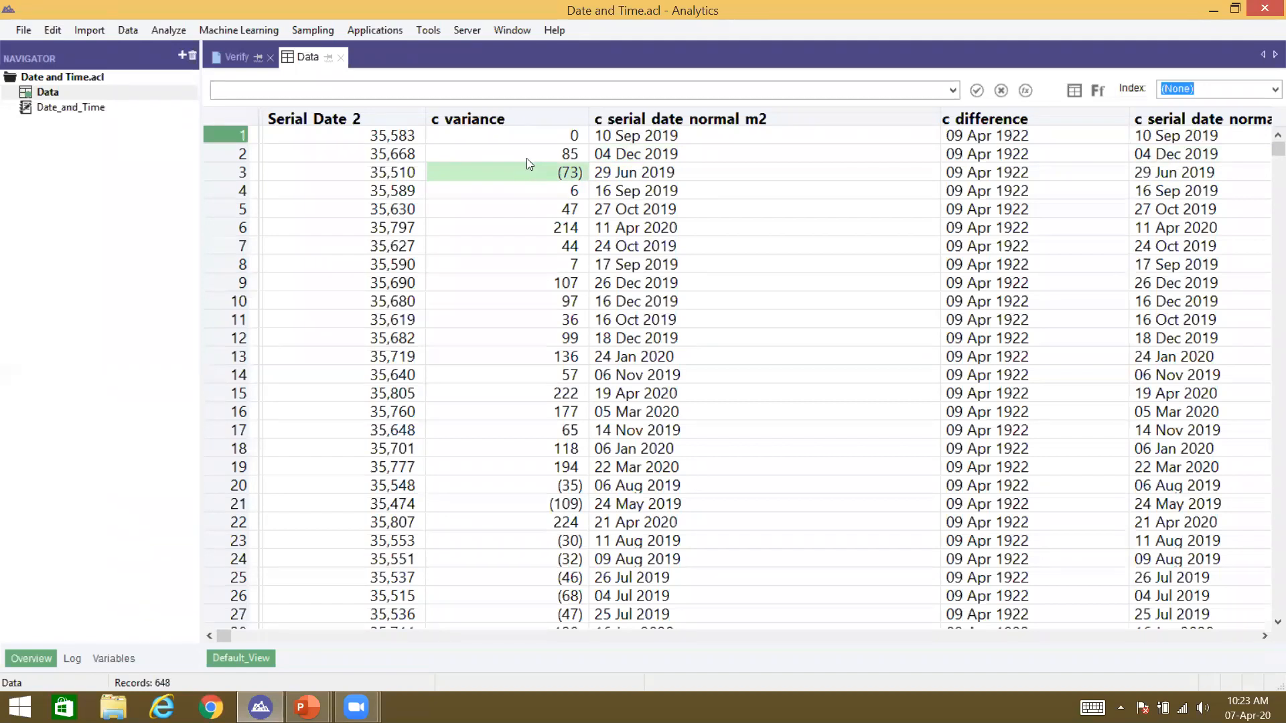
Step: Compare row 1's serial 35,583 with converted date 10 Sep 2019 and c difference 09 Apr 1922
left_click(395, 119)
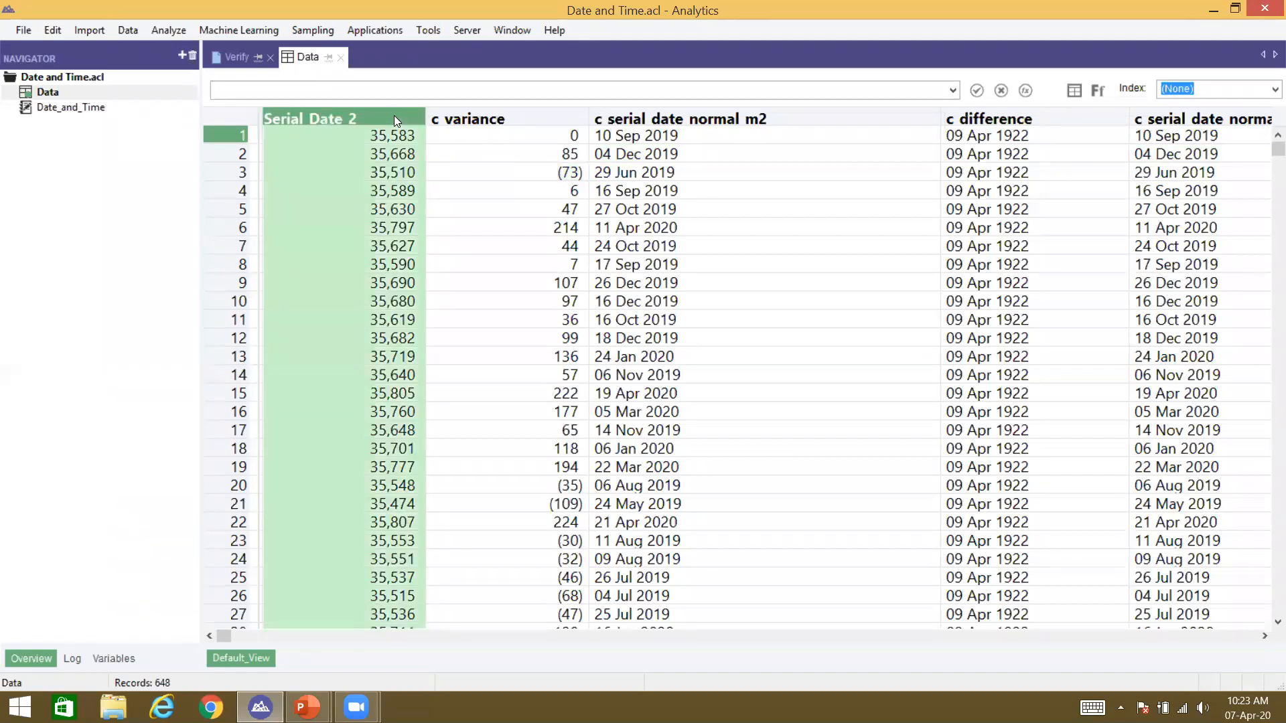
left_click(400, 136)
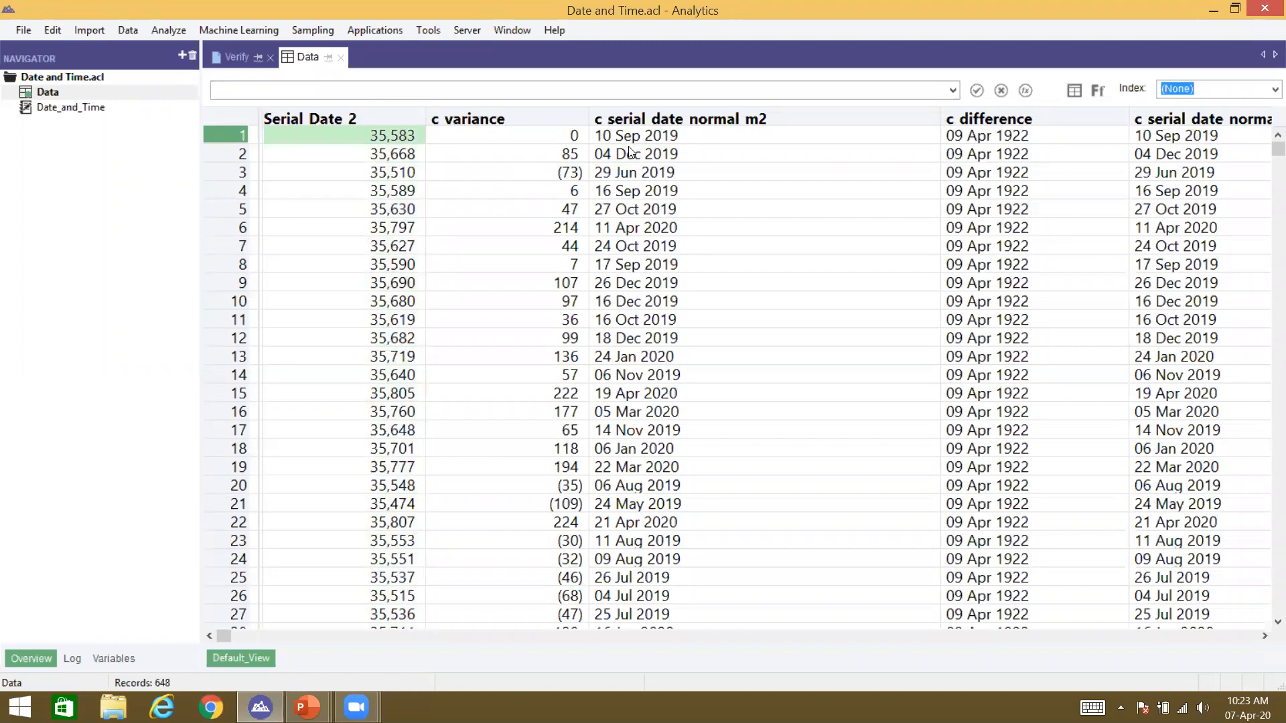
left_click(958, 138)
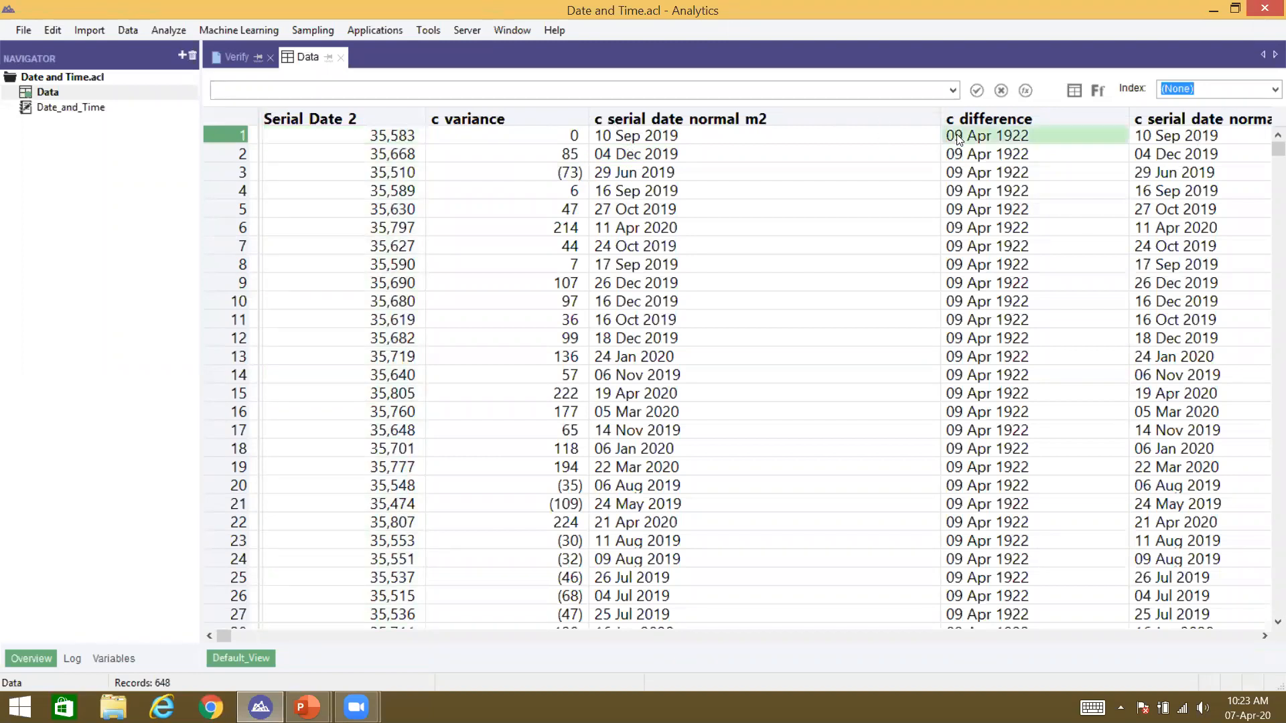
left_click(376, 139)
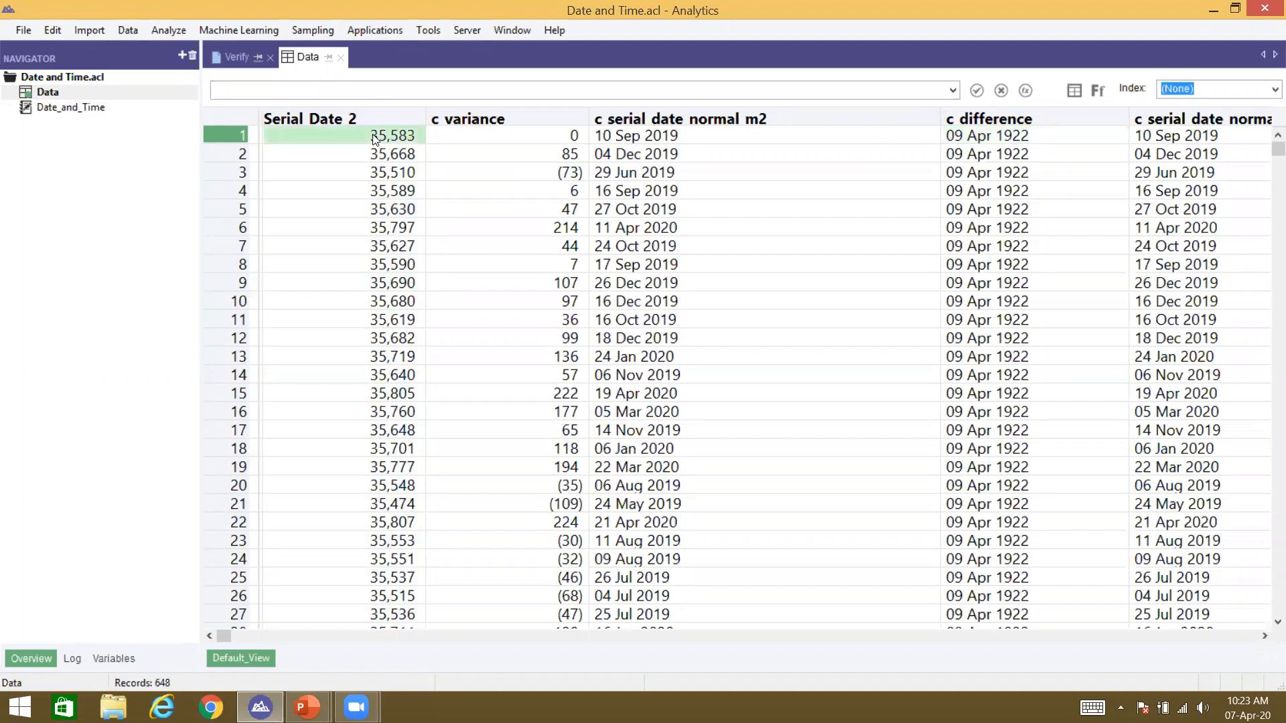
left_click(669, 139)
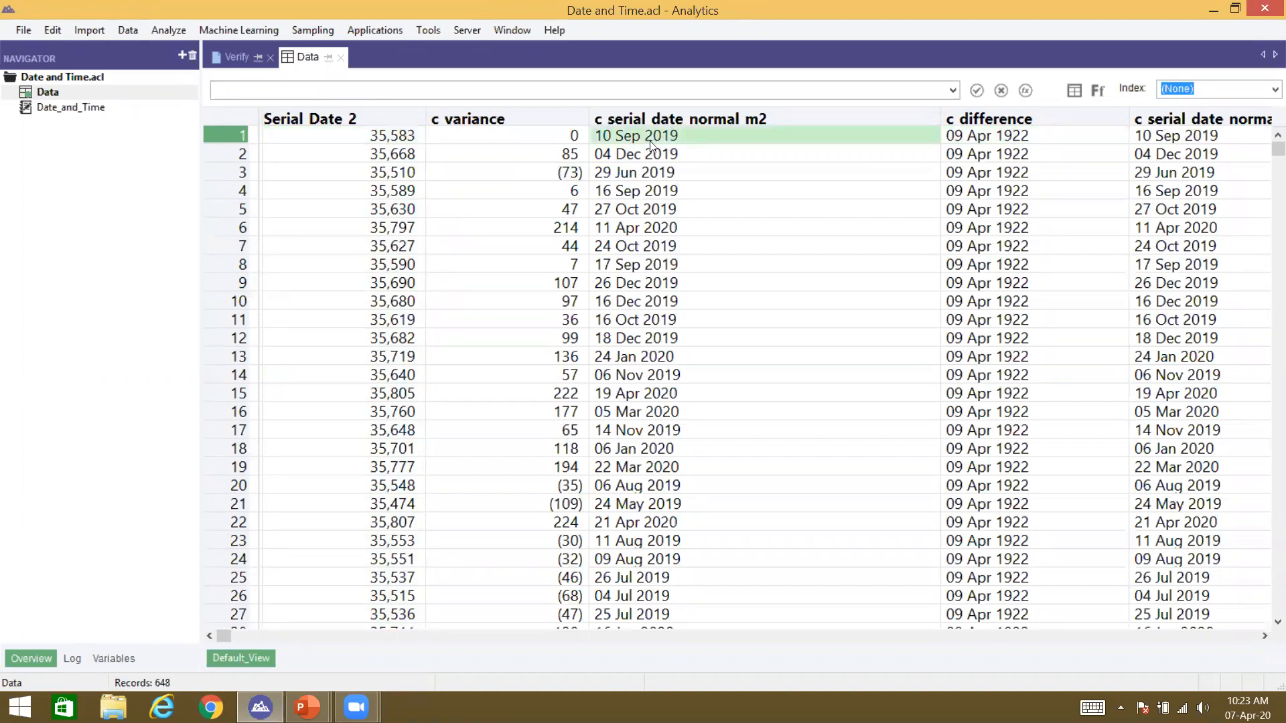
left_click(385, 139)
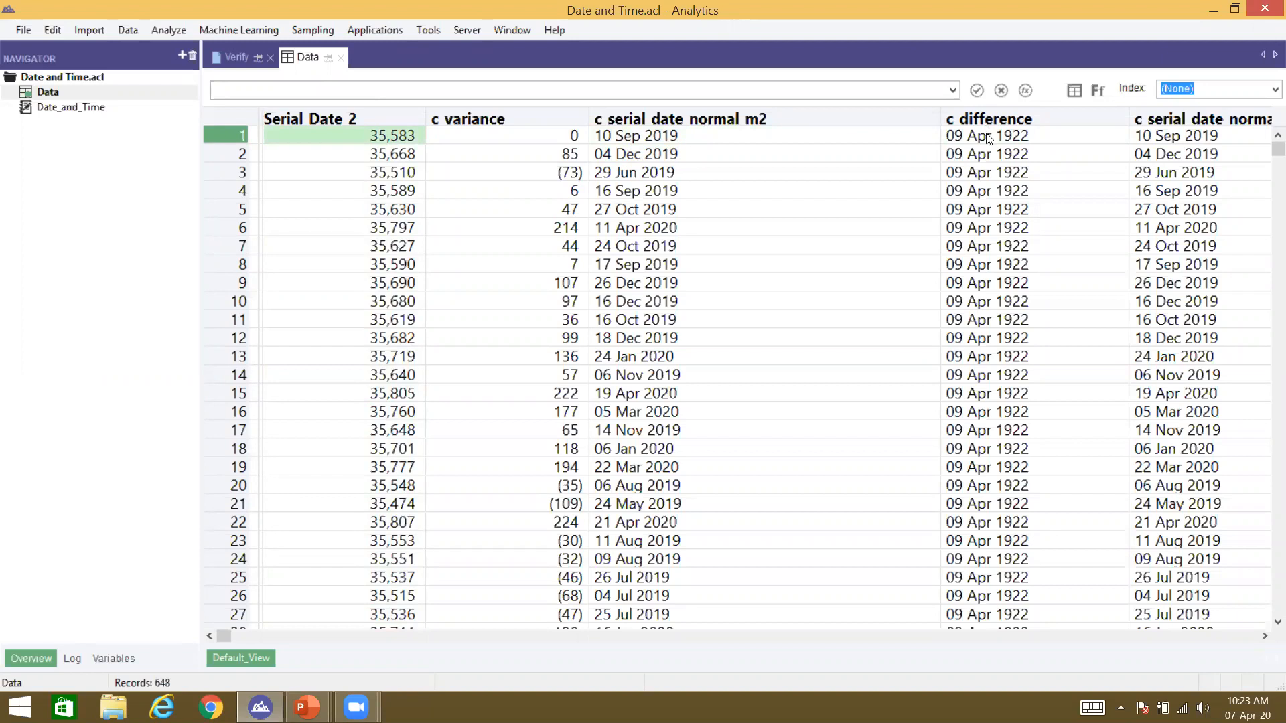
left_click(989, 138)
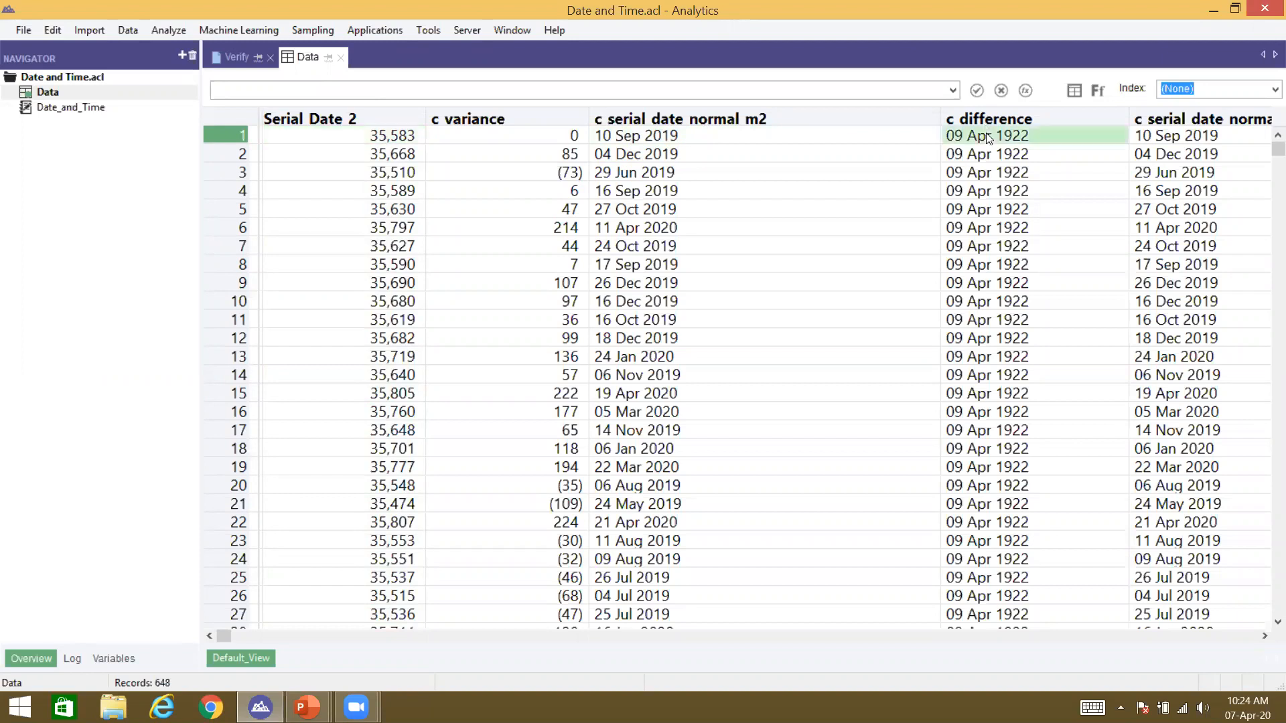
left_click(372, 141)
Step: Compare serial numbers 35,510 and 35,668 with the variance of 85 and row 1's 10 Sep 2019
left_click(371, 172)
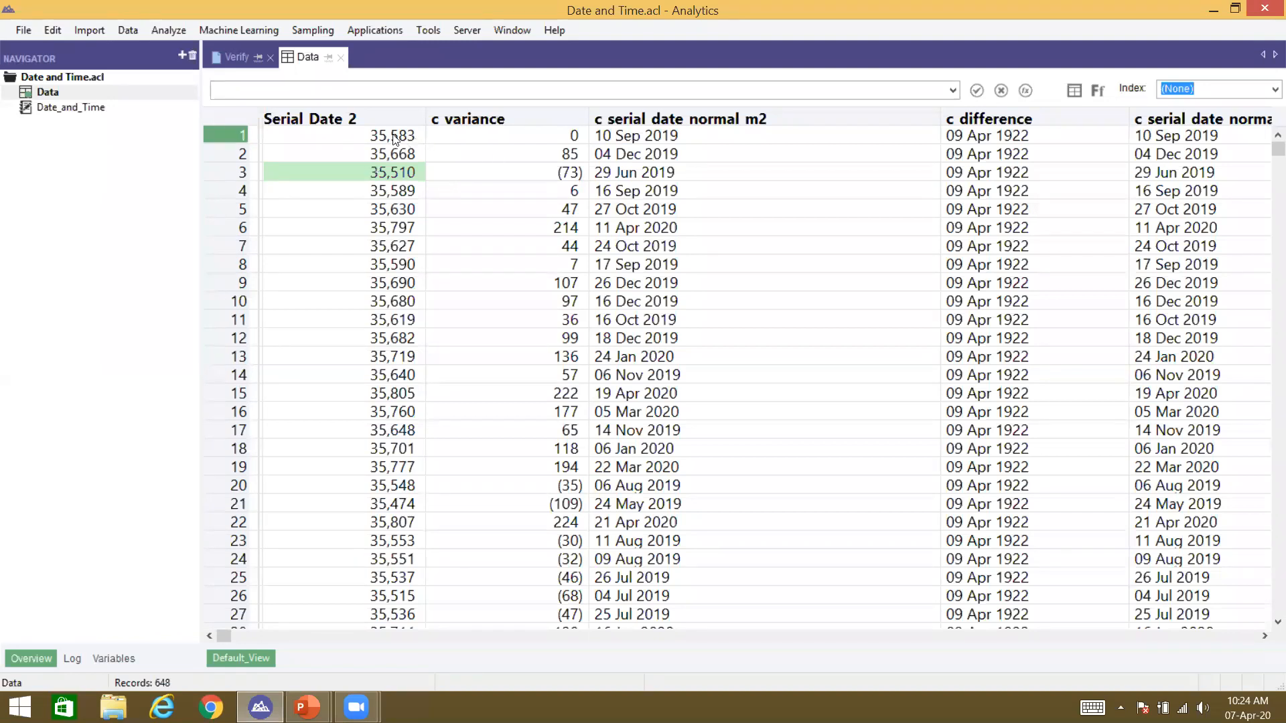
left_click(396, 158)
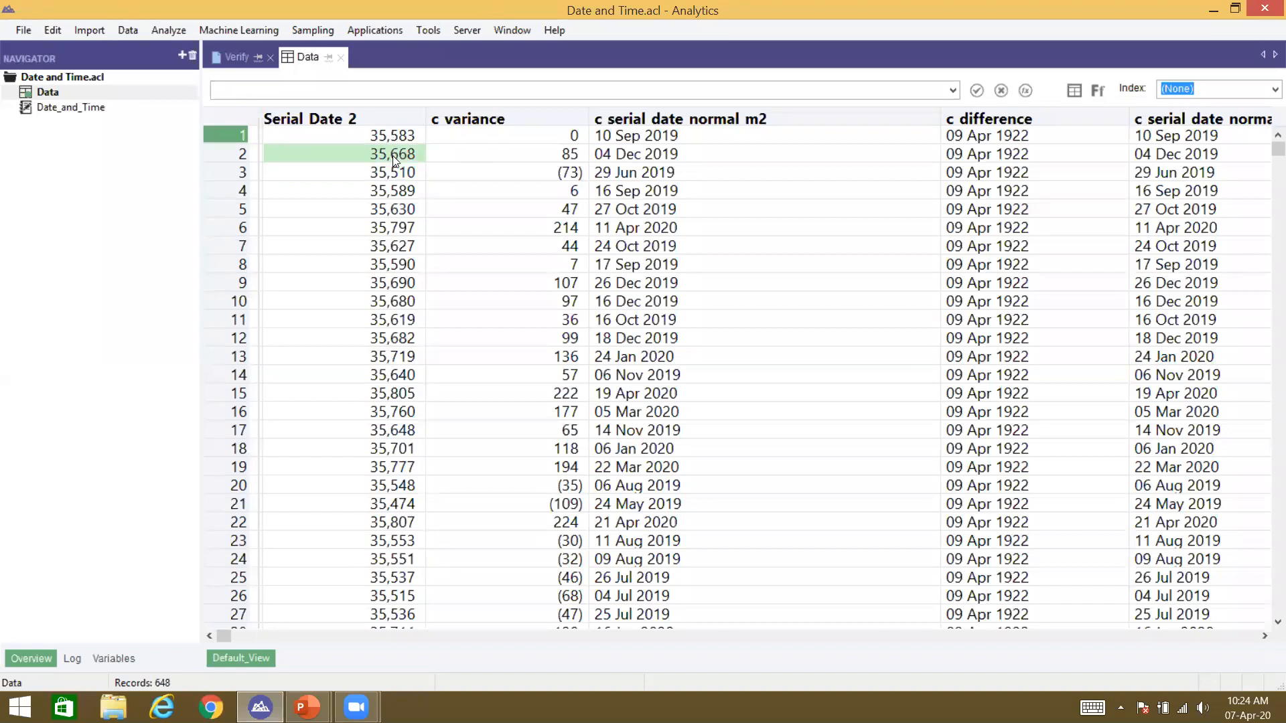
left_click(393, 172)
left_click(388, 159)
left_click(375, 136, "shift")
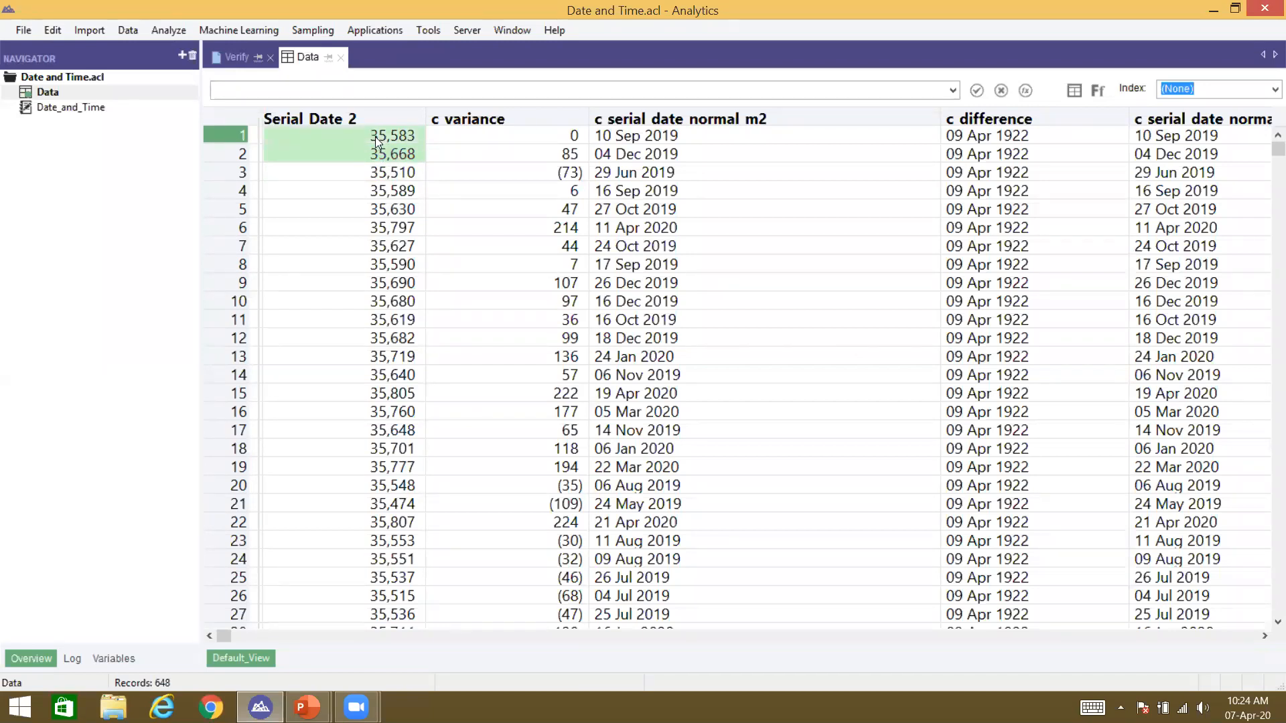
left_click(494, 155)
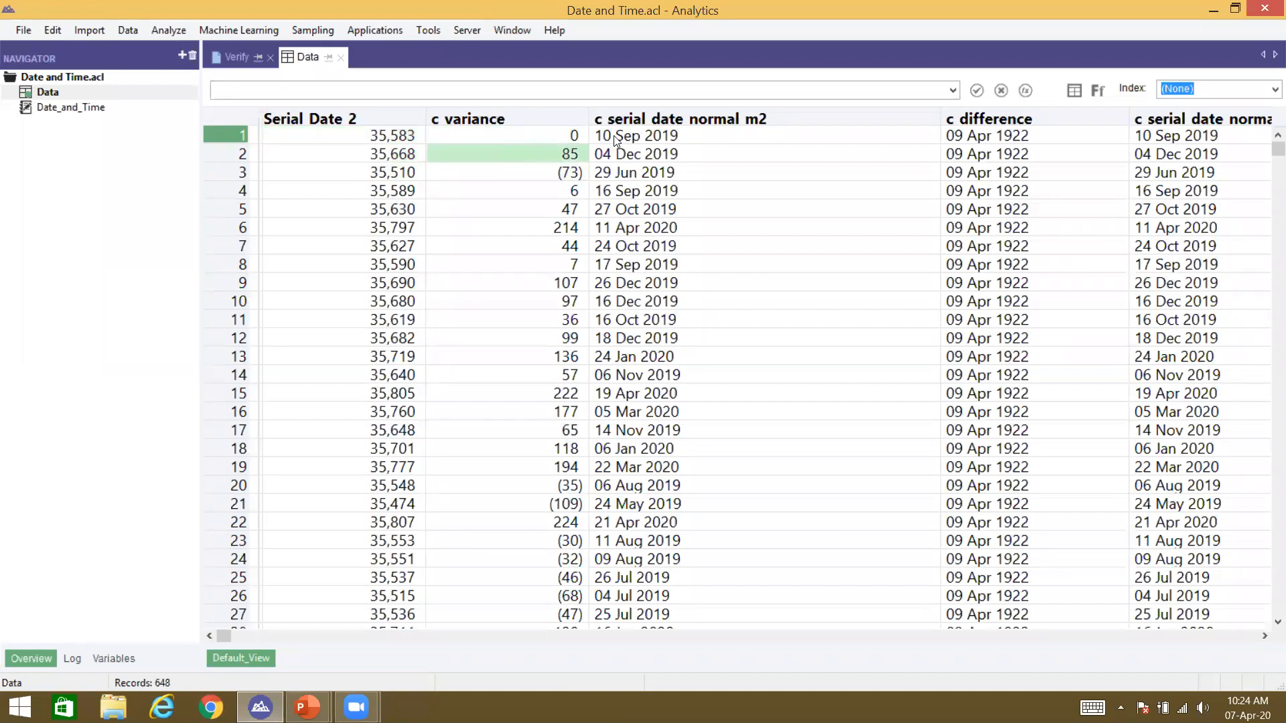
left_click(690, 135)
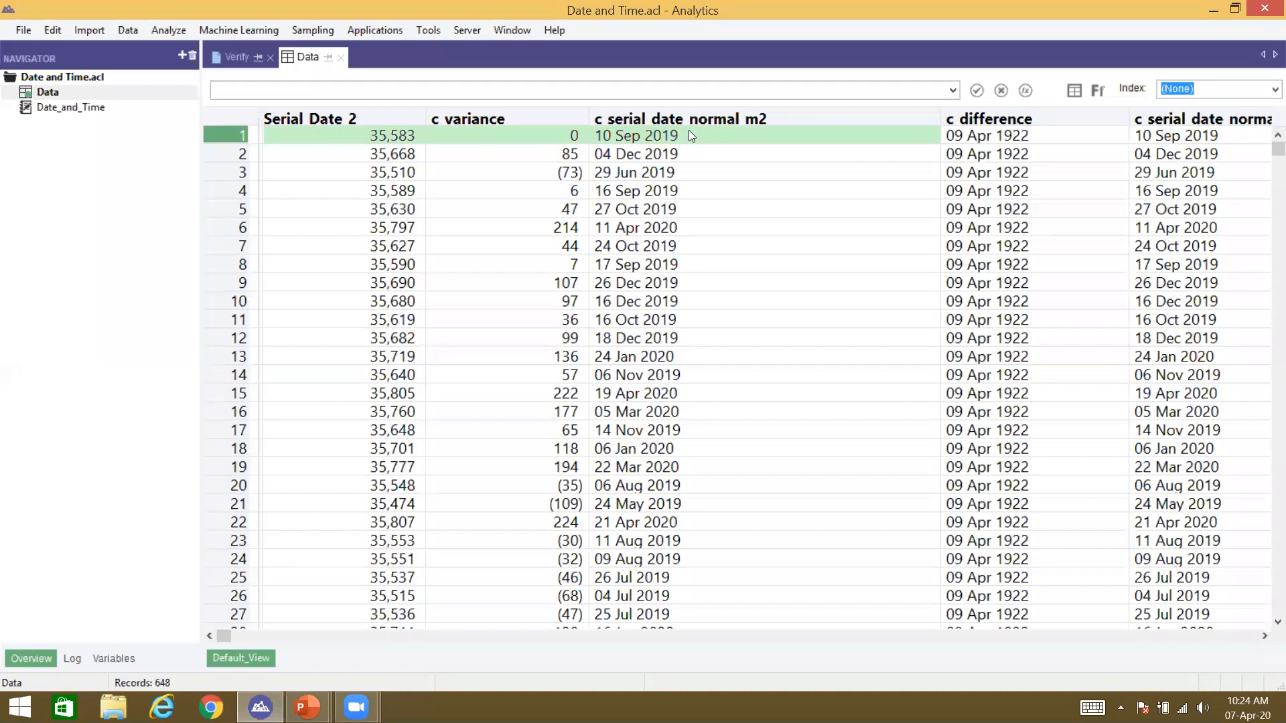
left_click(871, 134)
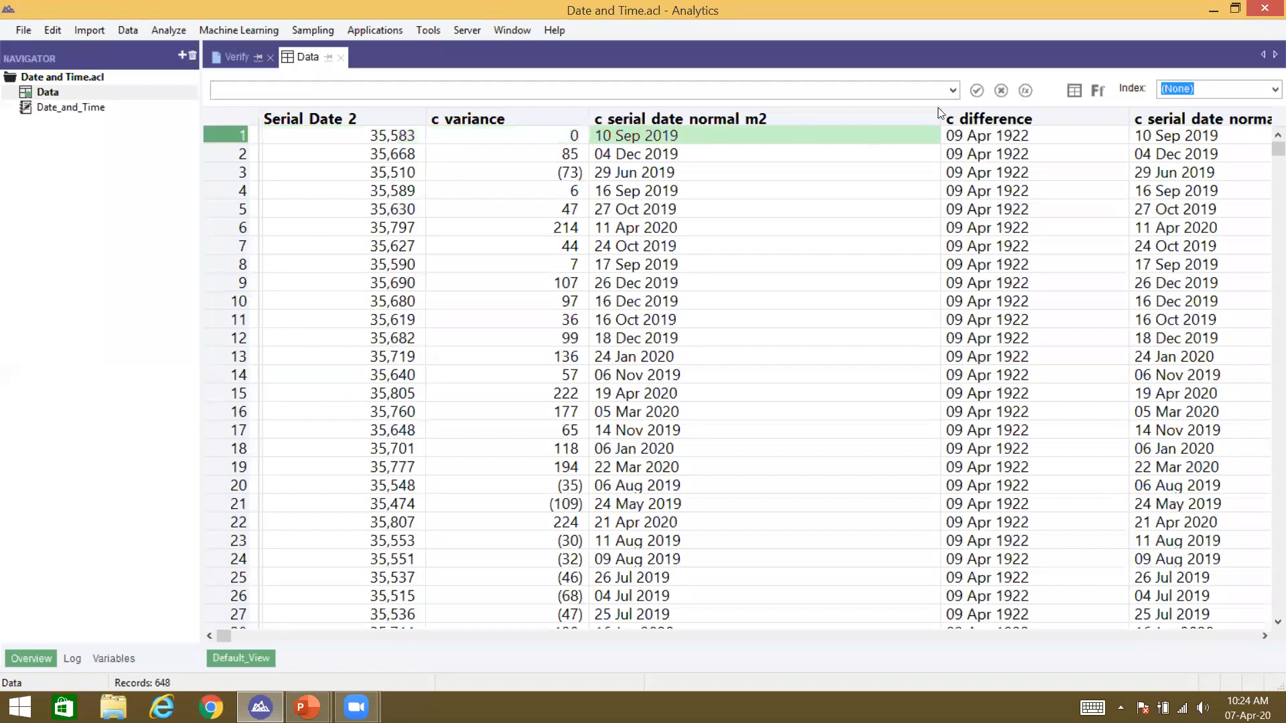
Step: Narrow the c serial date normal m2 column and select the columns from c variance through c serial date normal date
left_click_drag(941, 116, 765, 116)
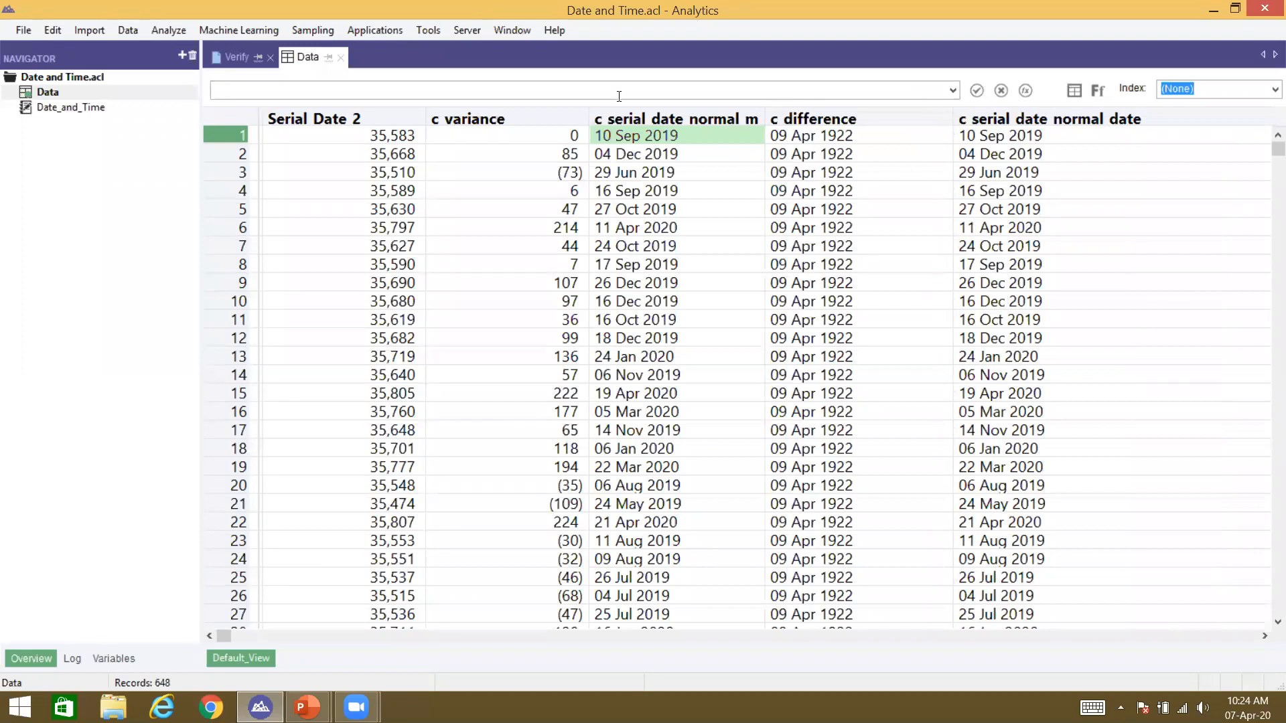
left_click(488, 124)
left_click(983, 120, "shift")
key("Delete")
key("Return")
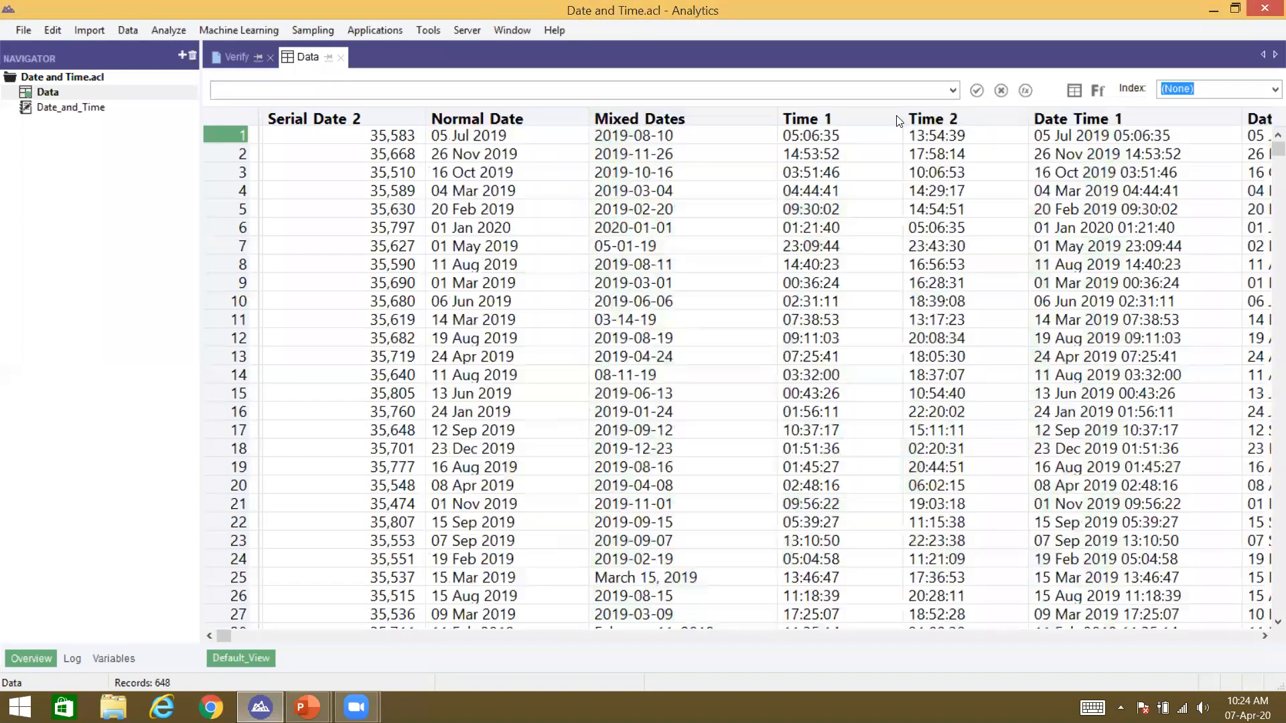
left_click(480, 142)
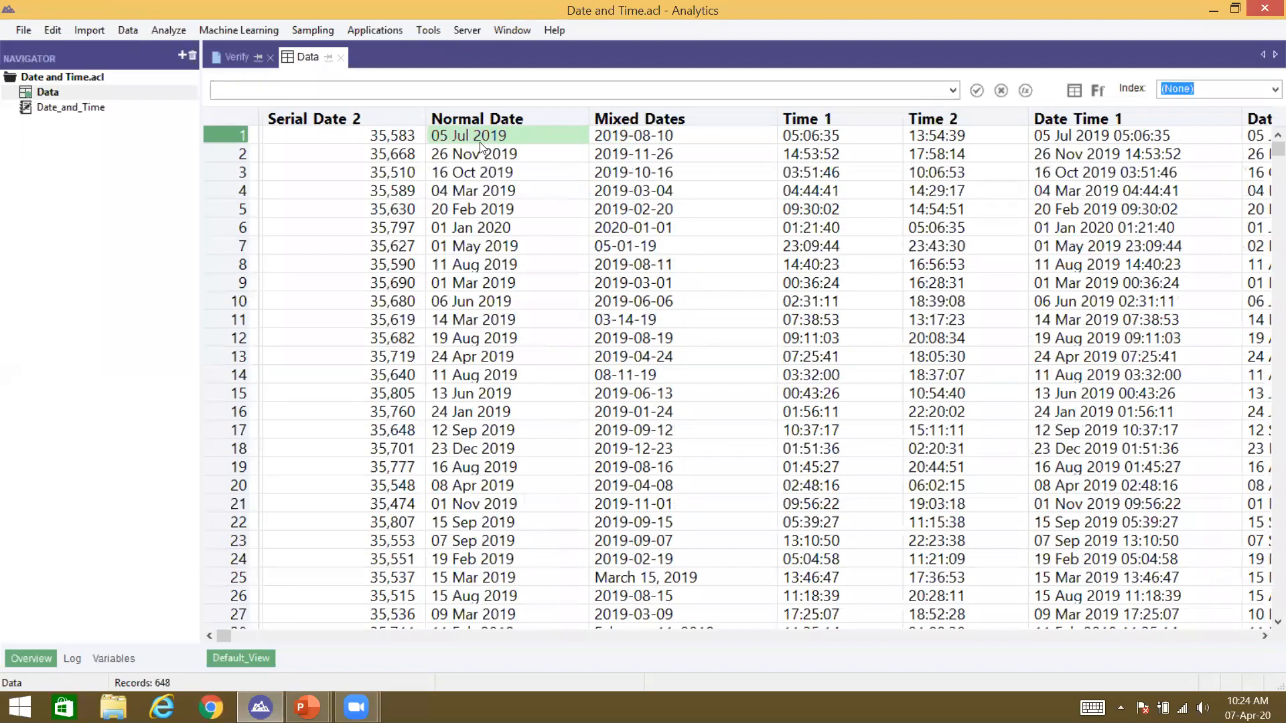
left_click(646, 134)
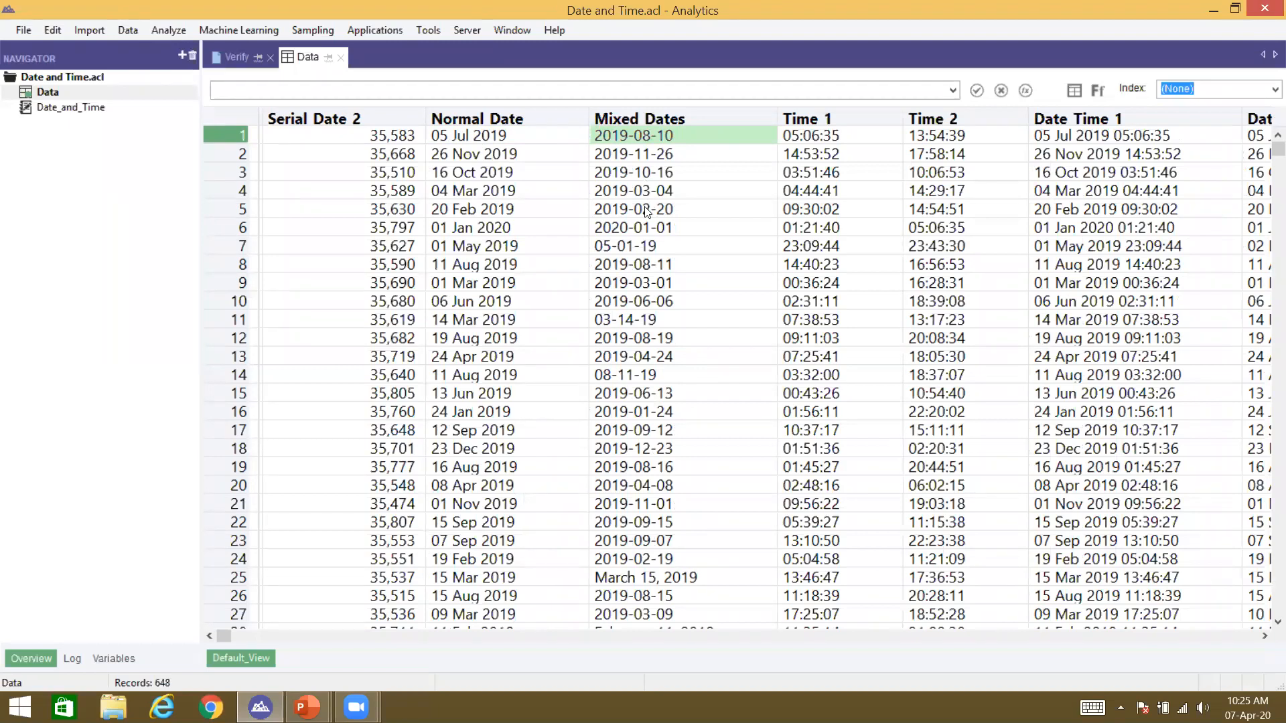
left_click(634, 247)
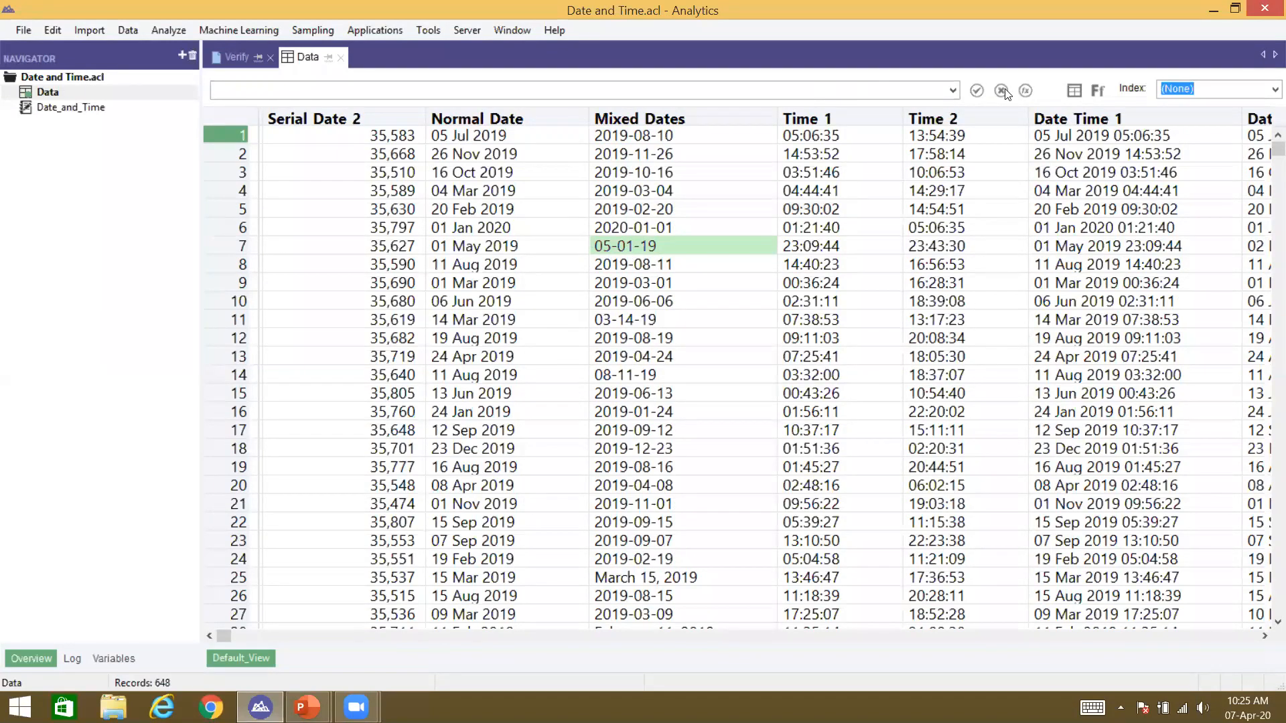
Step: Filter the Data view with NOT MAP(Mixed_Dates, "9999-99-99") so only nonstandard dates remain, like 08-11-19
left_click(1027, 90)
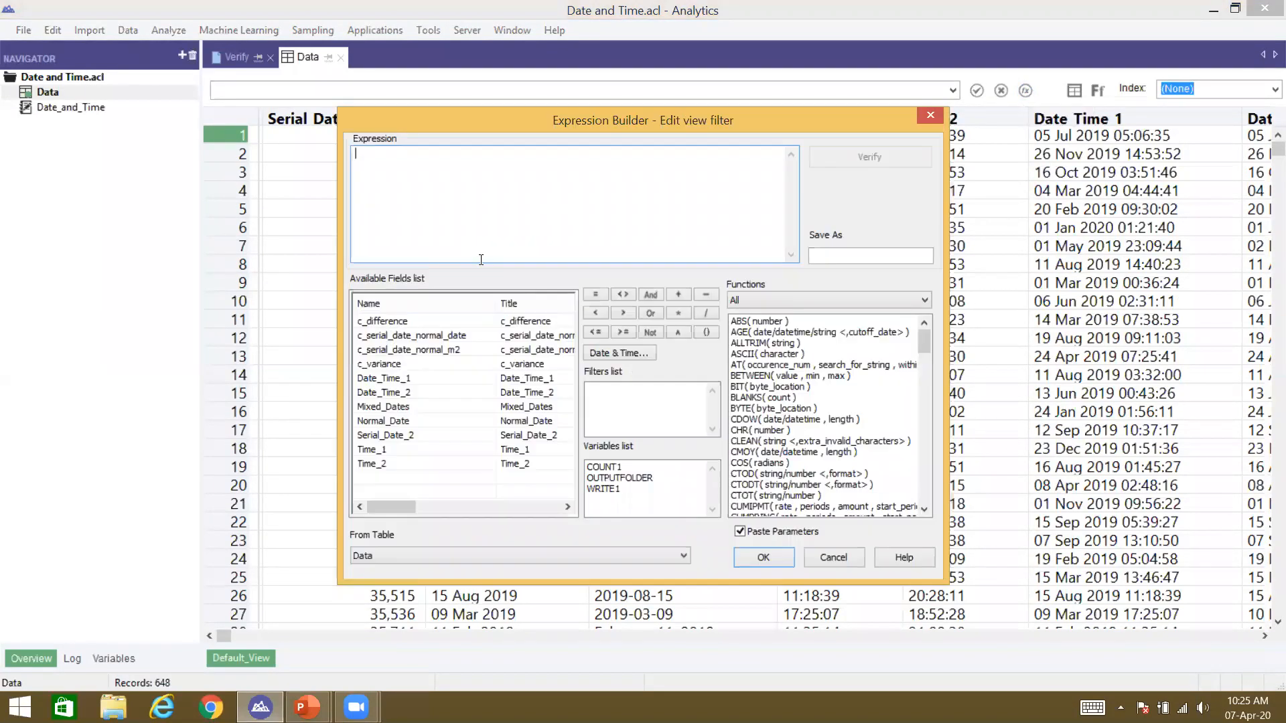
type("NOT MAP")
key("BackSpace")
key("BackSpace")
key("BackSpace")
key("BackSpace")
key("BackSpace")
key("BackSpace")
key("BackSpace")
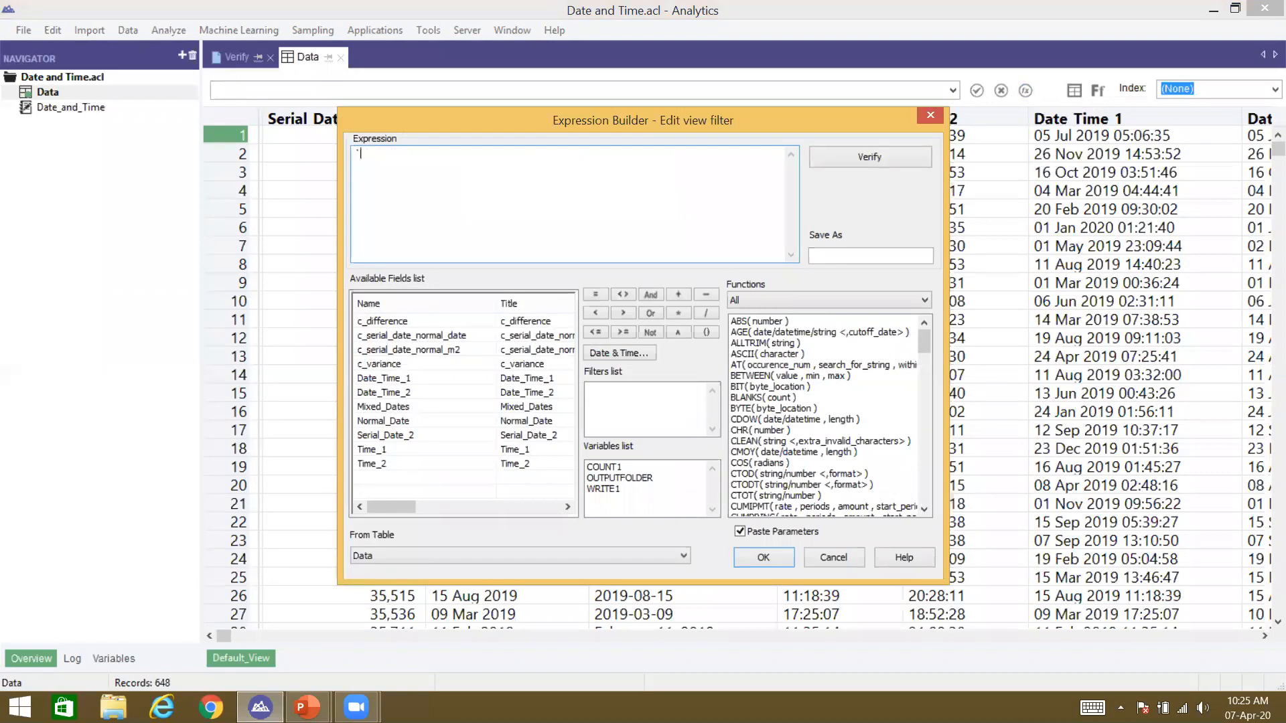
type("NOT MAP(")
left_click_drag(616, 121, 627, 173)
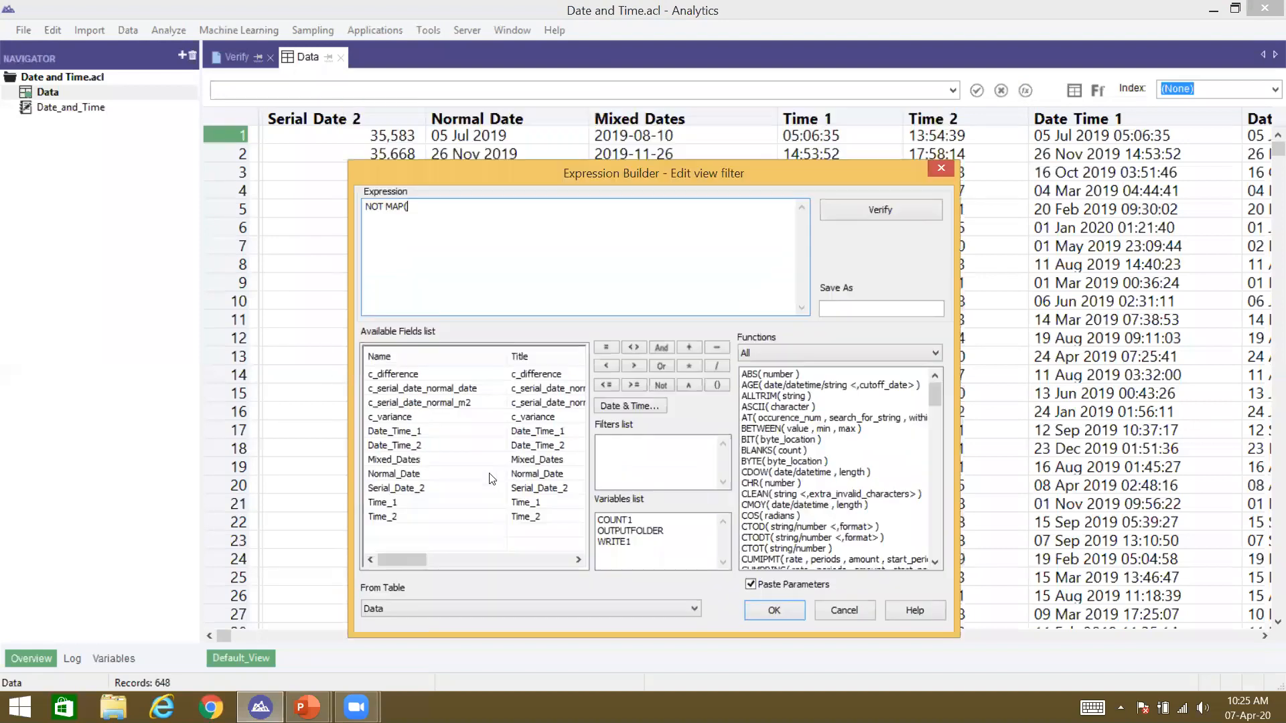
double_click(428, 463)
type(", \"9999-99-99\")")
key("Return")
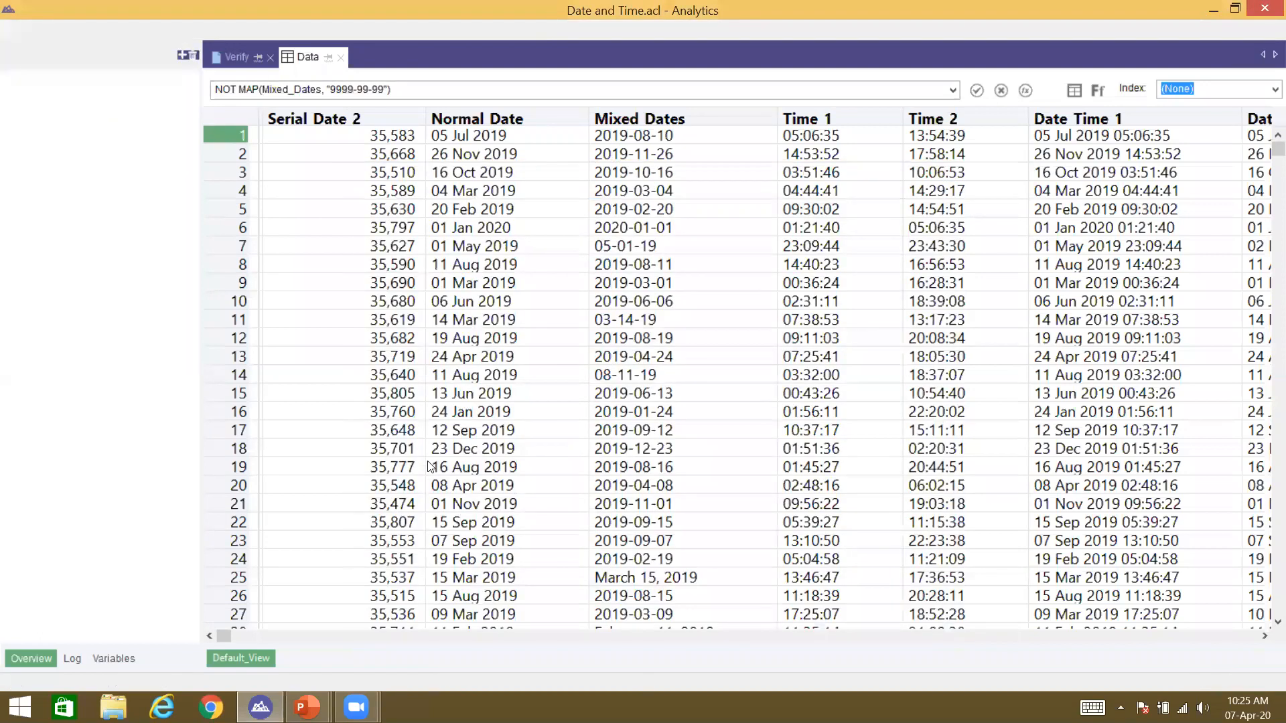
left_click(622, 173)
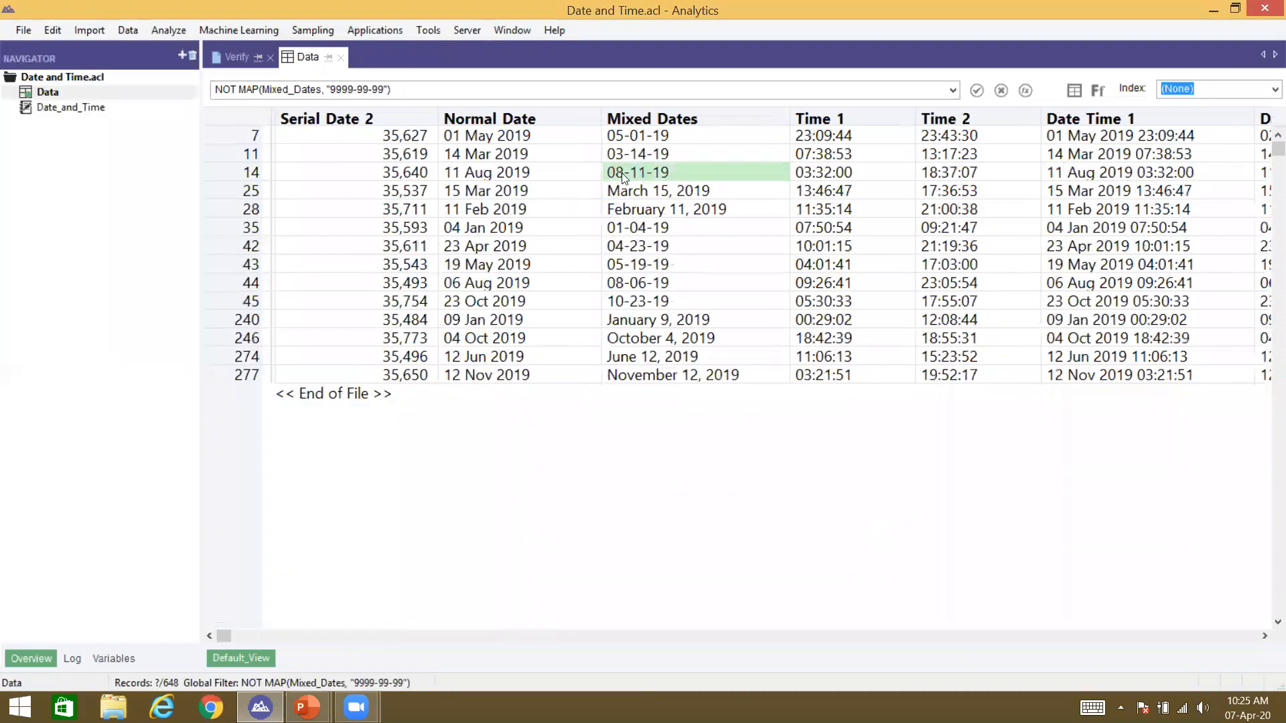
left_click(618, 138)
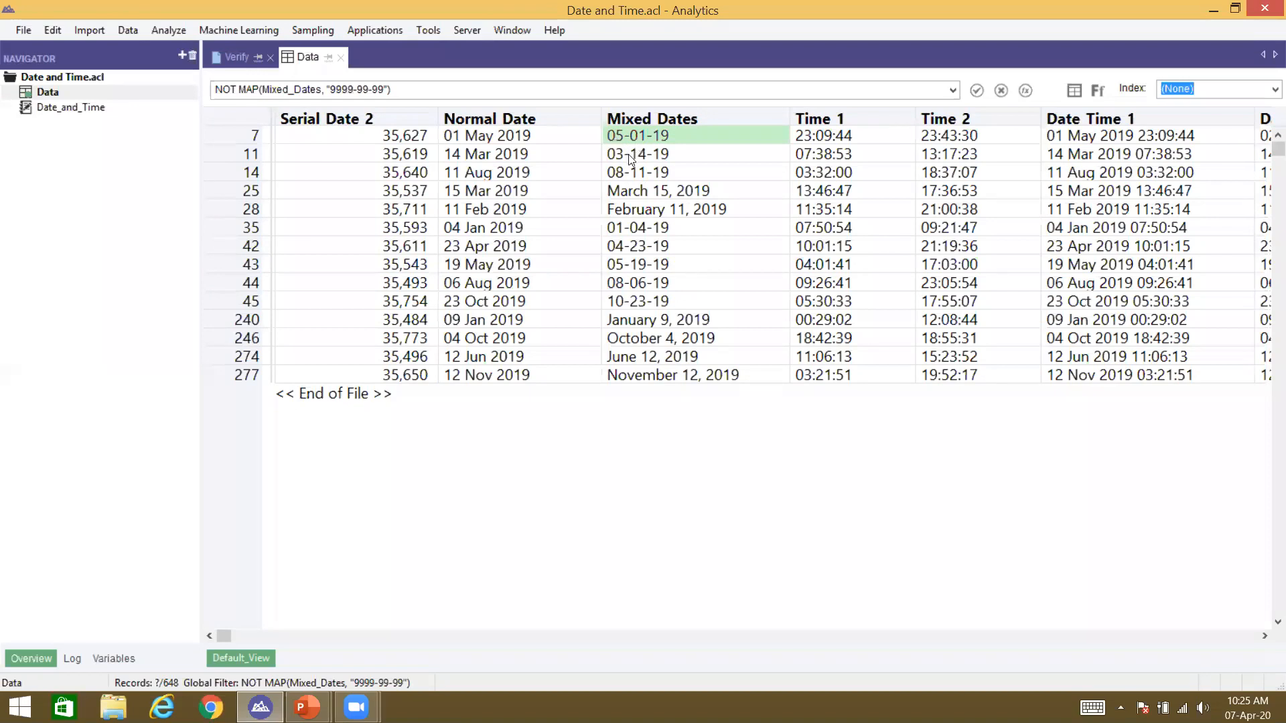
left_click(631, 156)
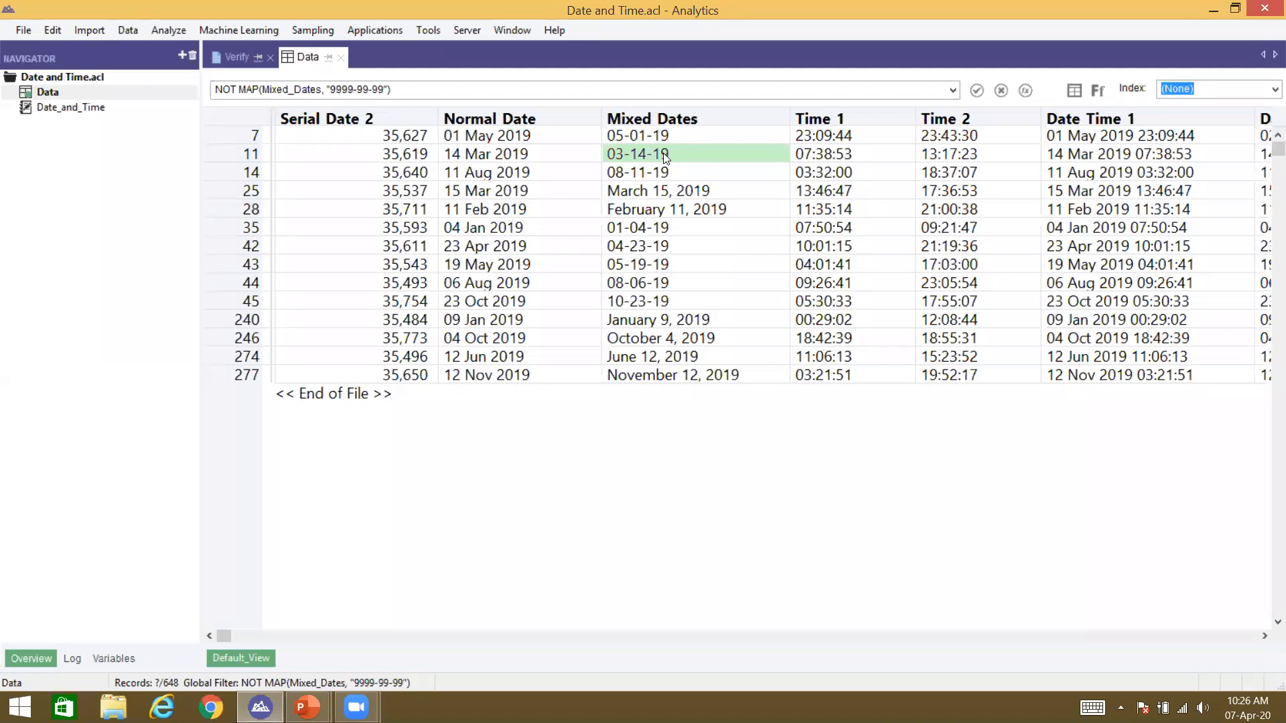
Step: Create computed field c_date_format_fixed with Mixed_Dates as its default value
left_click(53, 30)
left_click(83, 181)
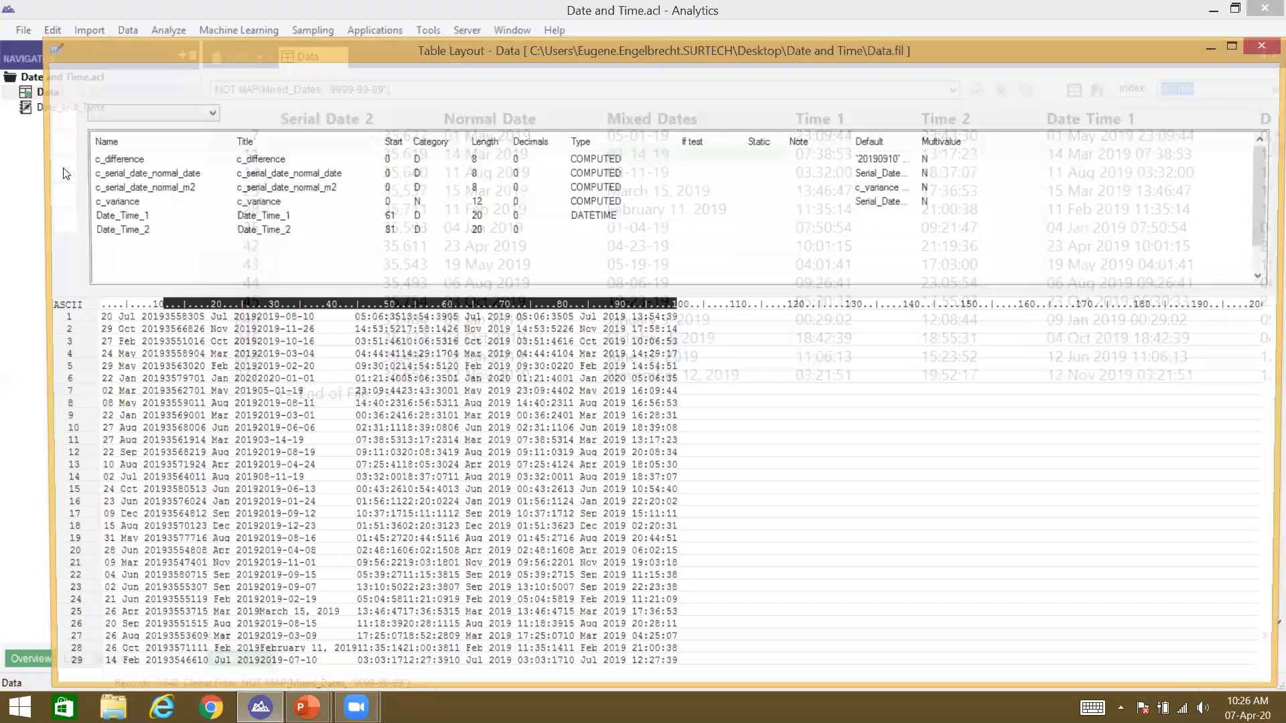
left_click(63, 167)
type("c_date_format_fixed")
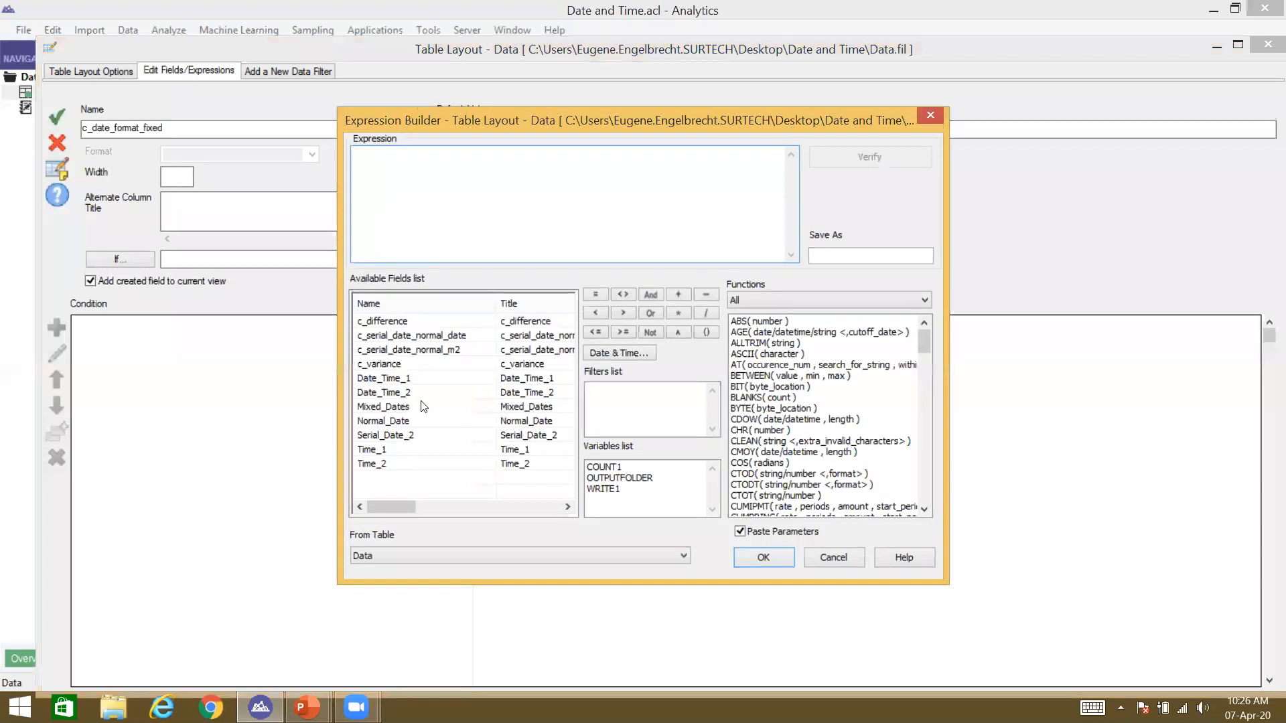
double_click(422, 408)
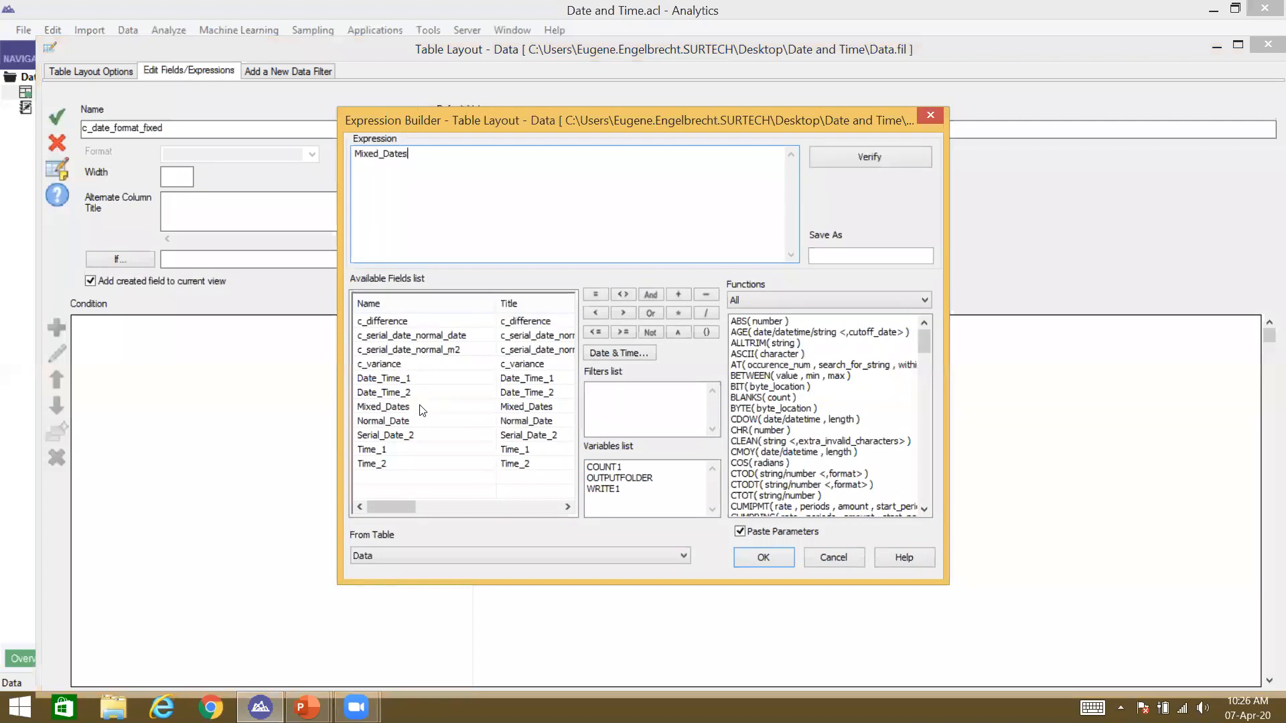
key("Return")
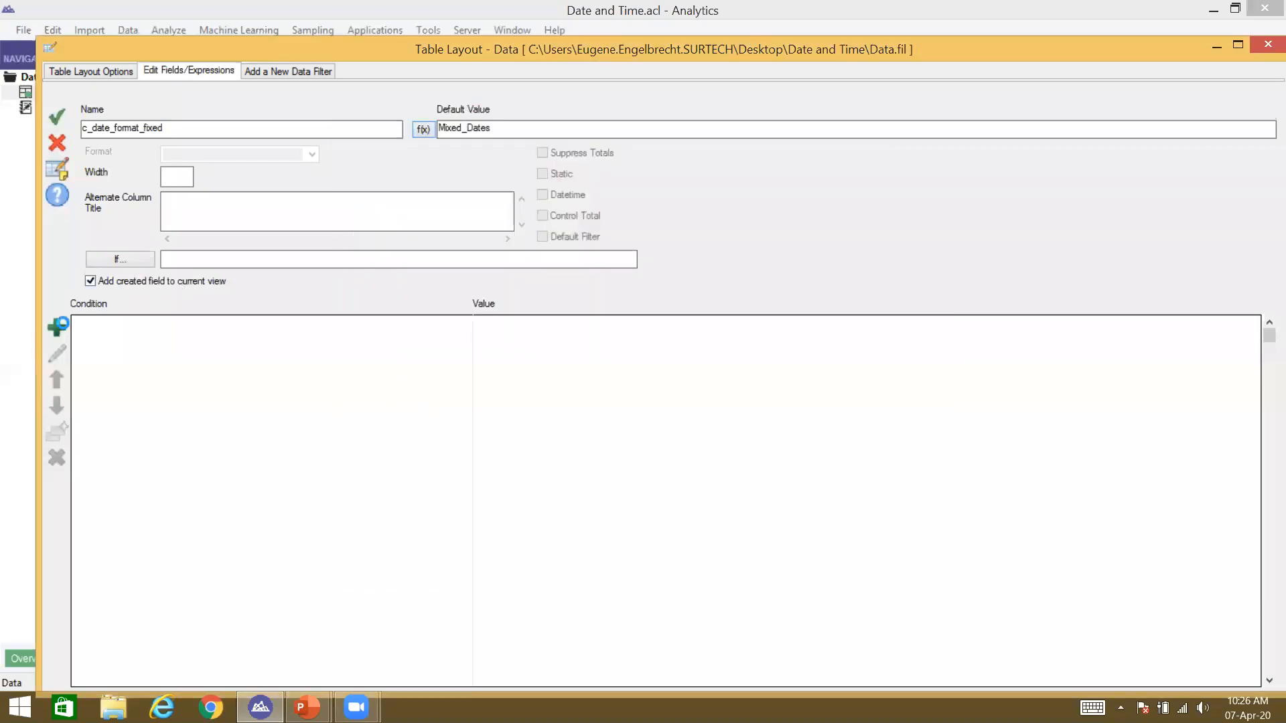
Step: Add a condition MAP(Mixed_Dates, "99-99-99") to the field
left_click(58, 327)
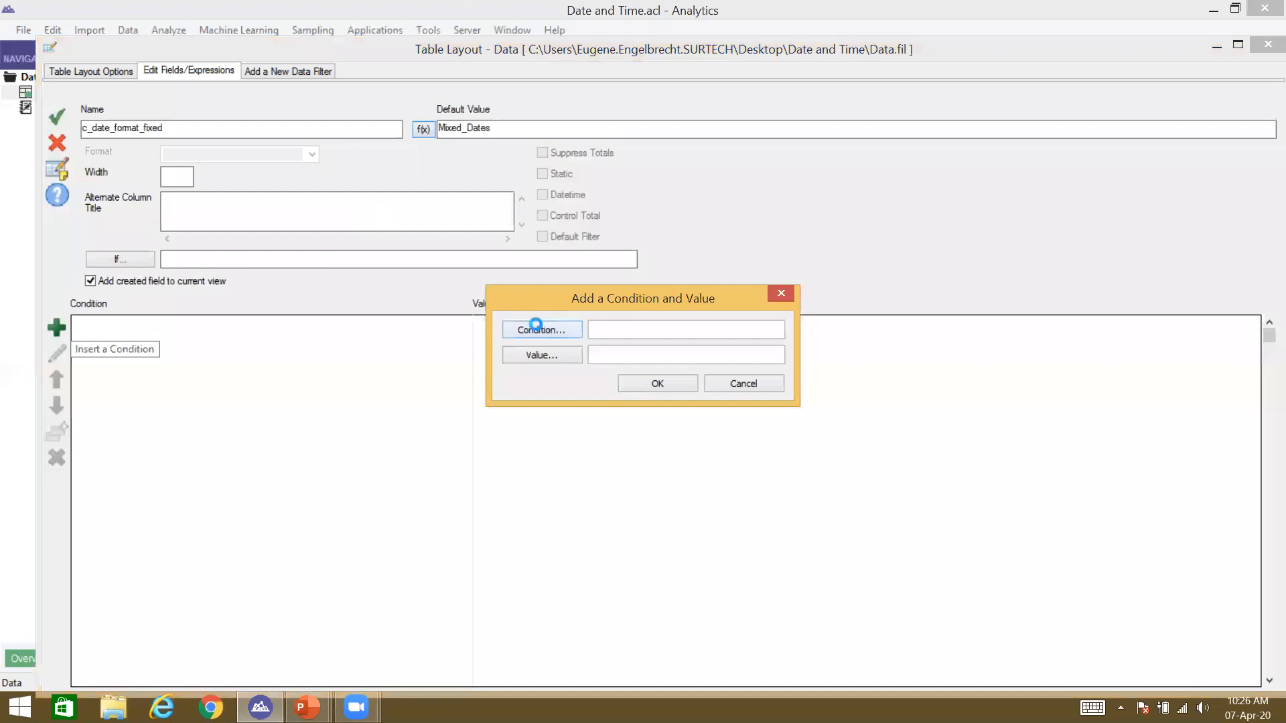
left_click(536, 324)
type("MAP(")
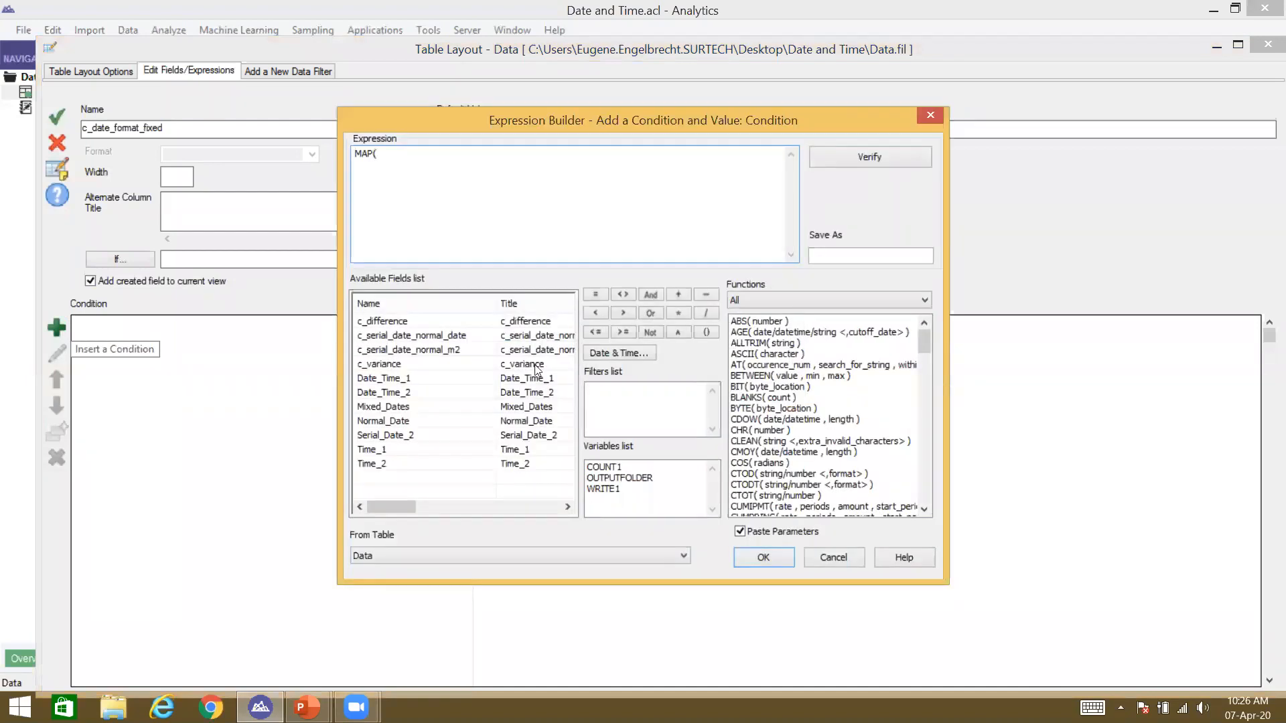
double_click(420, 406)
type(", '")
type("99-9")
type("9-")
type("99\")")
key("Return")
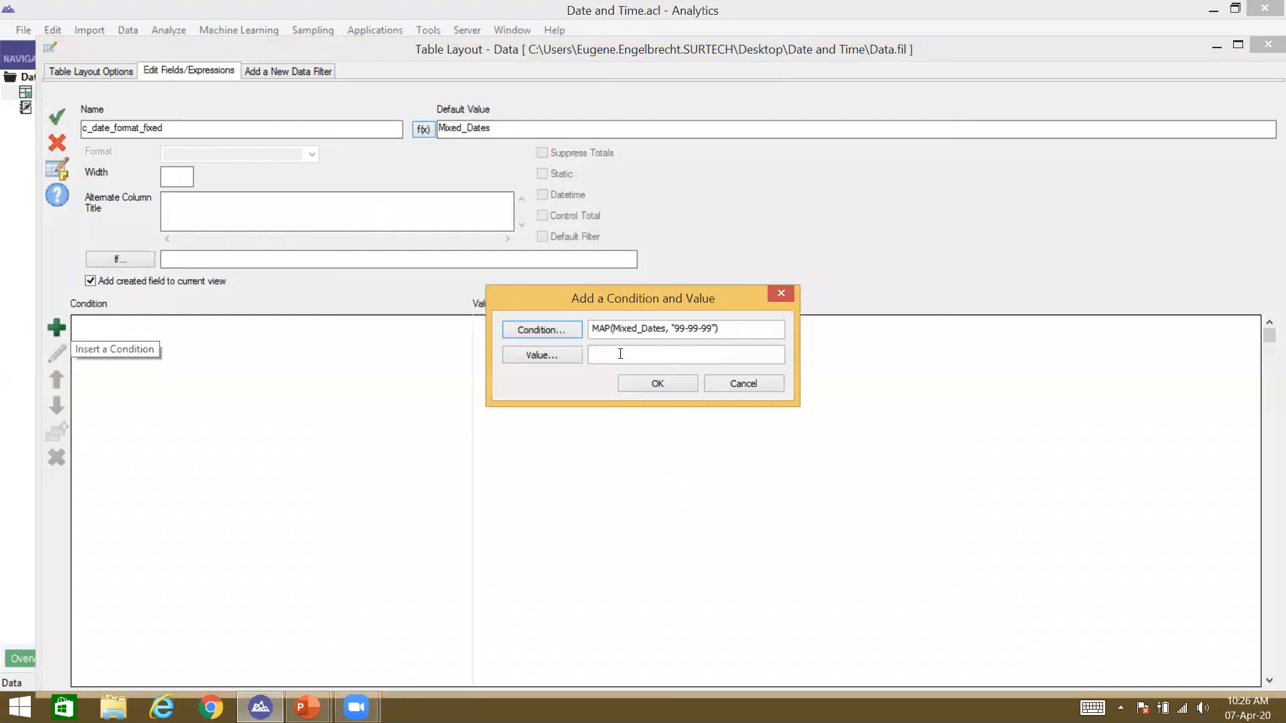
Step: Set that condition's value to SPLIT(Mixed_Dates, "-", 3) and add the row
left_click(550, 360)
type("SPLIT")
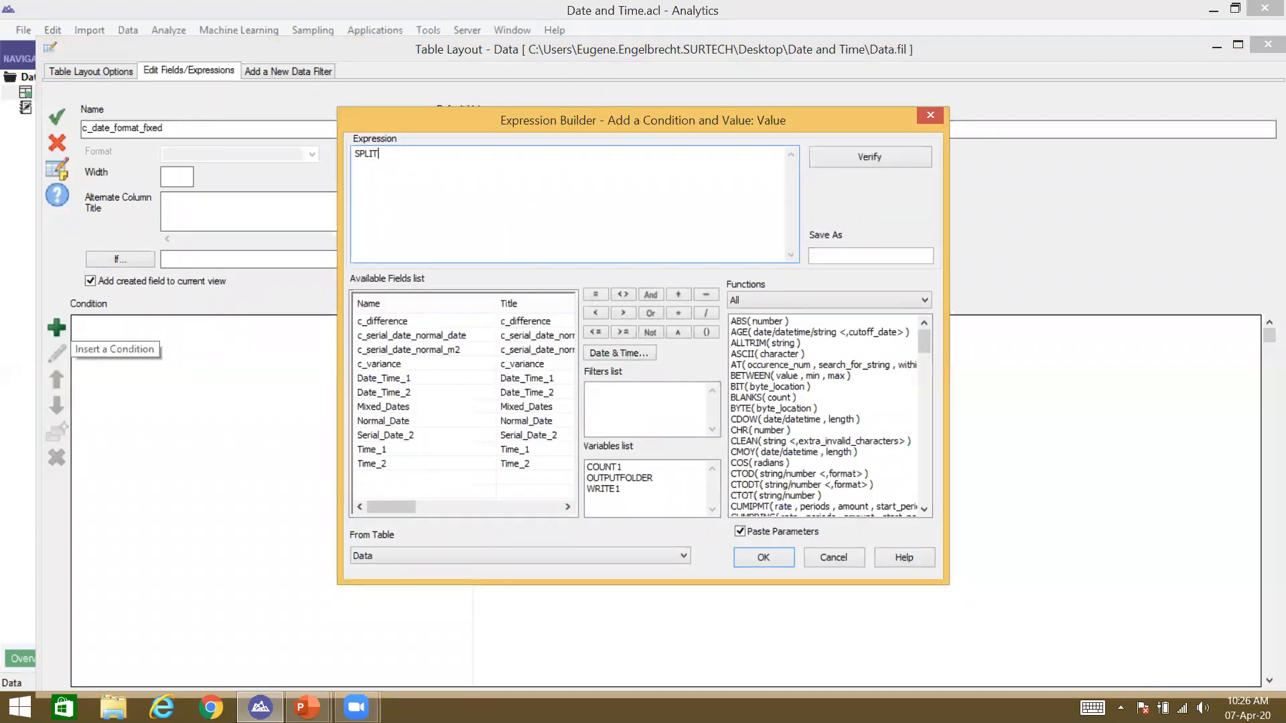
type("(")
double_click(435, 409)
type(", \"-\", 3) + \"\"")
key("BackSpace")
key("BackSpace")
key("BackSpace")
key("BackSpace")
key("BackSpace")
key("Return")
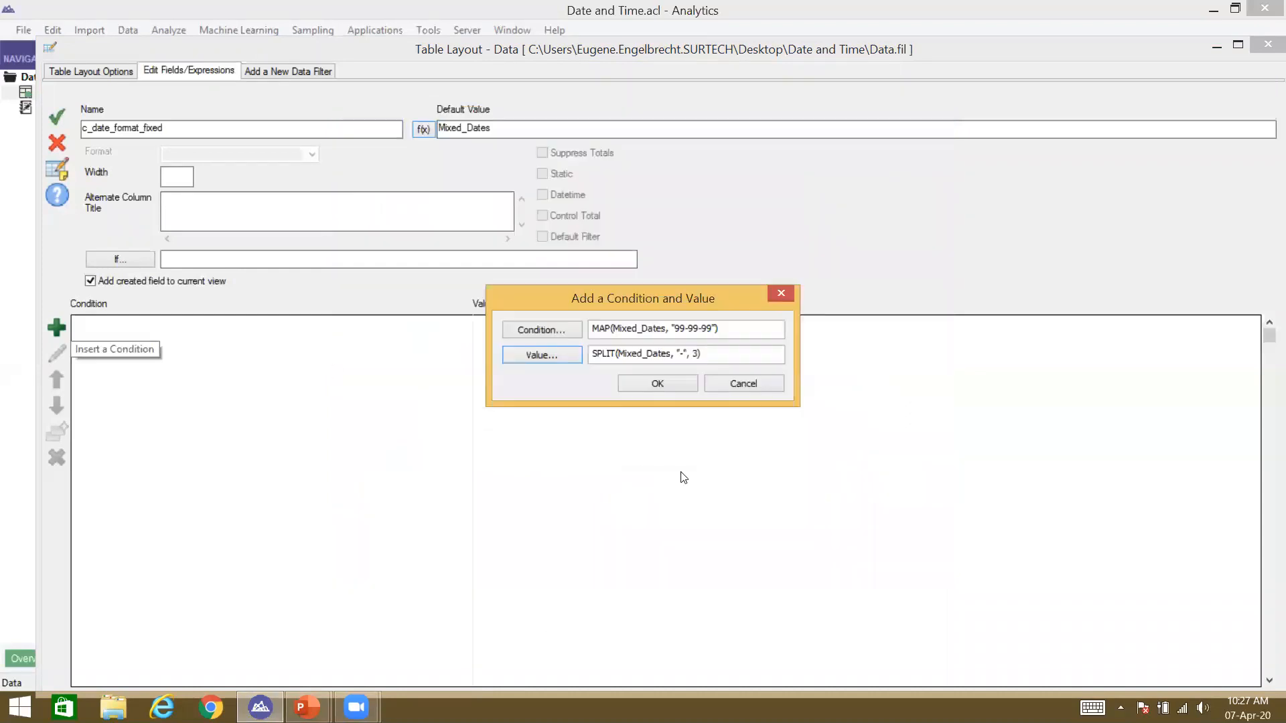
left_click(649, 390)
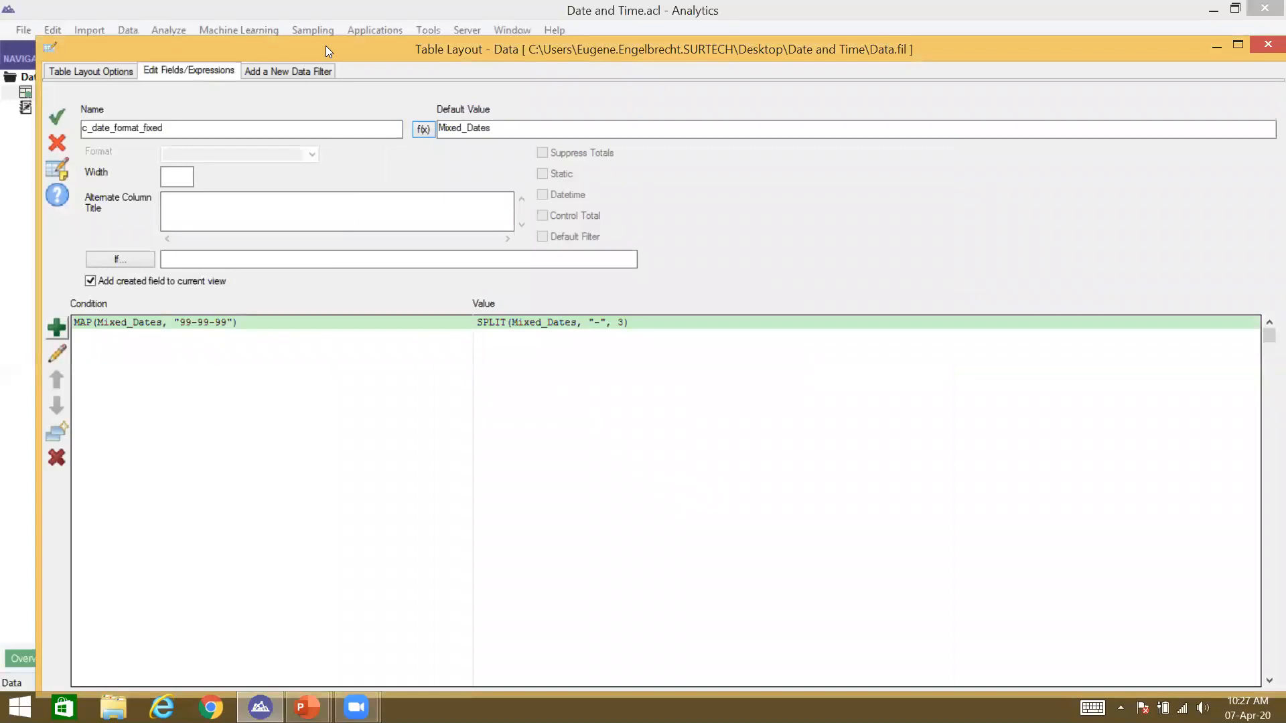
Step: Prefix the condition value with "19" +, giving "19" + SPLIT(Mixed_Dates, "-", 3)
left_click_drag(326, 46, 343, 197)
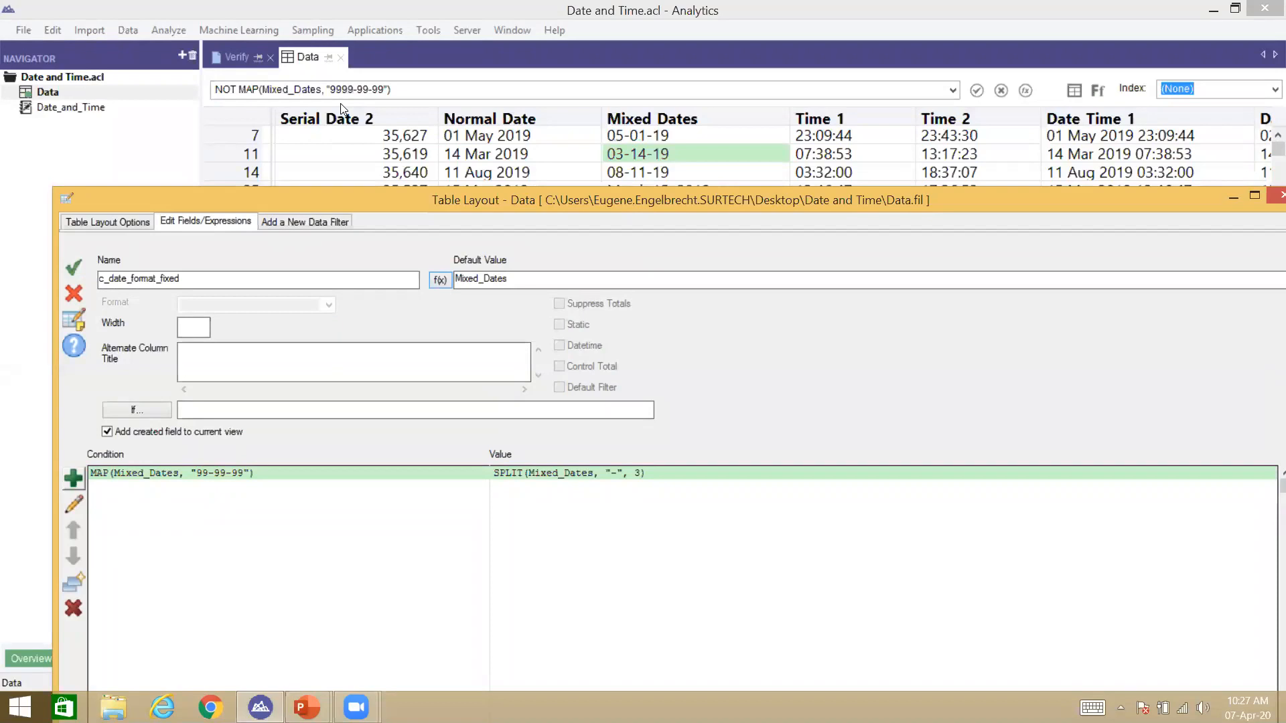
double_click(401, 203)
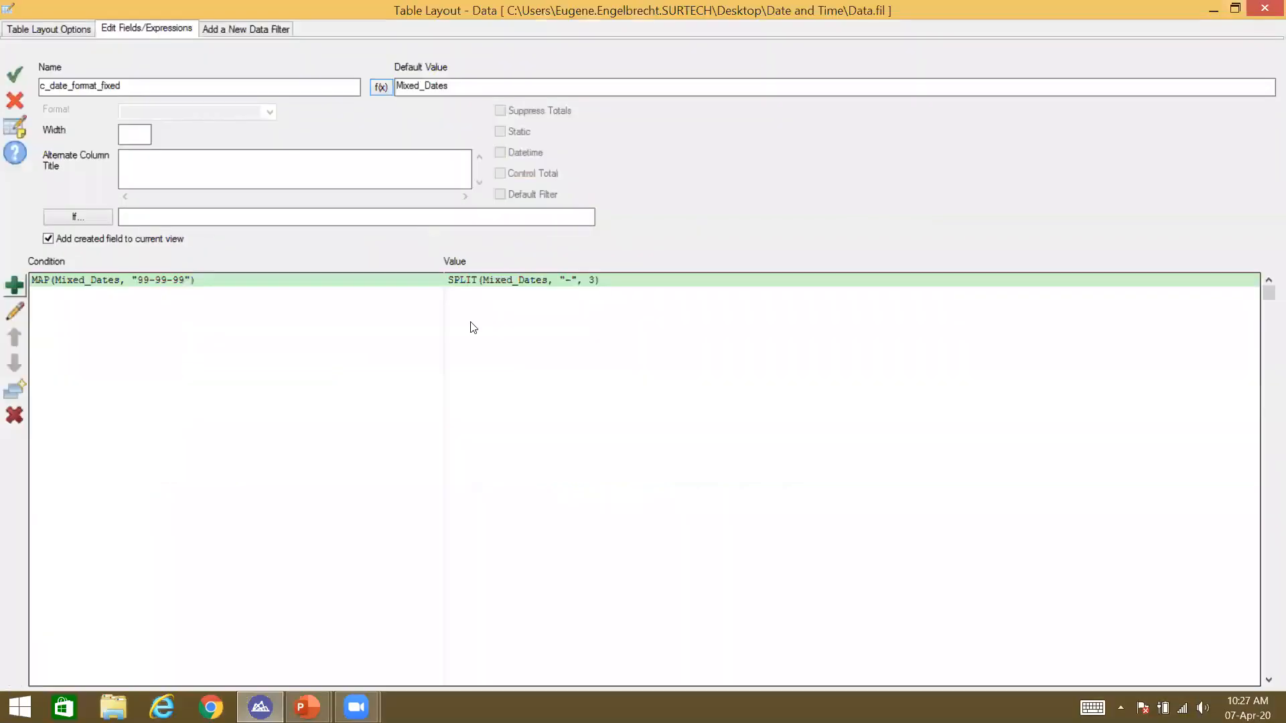
double_click(573, 293)
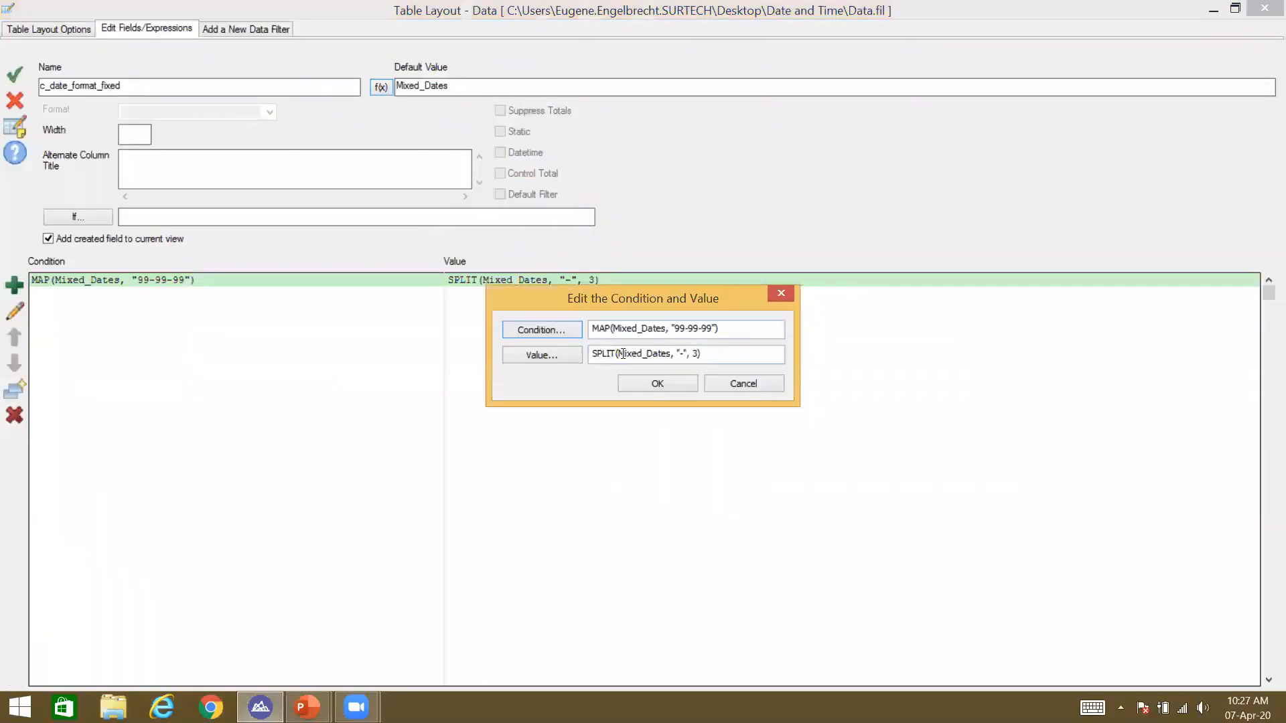
left_click(549, 355)
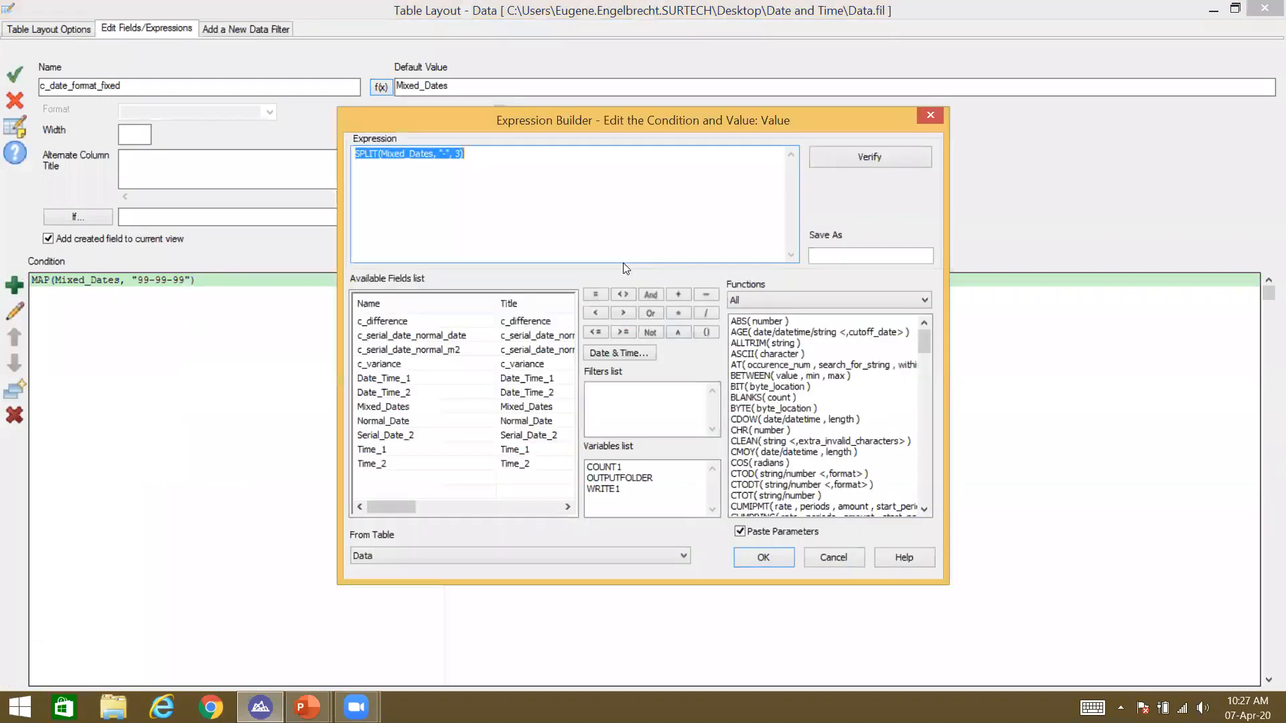
left_click(596, 158)
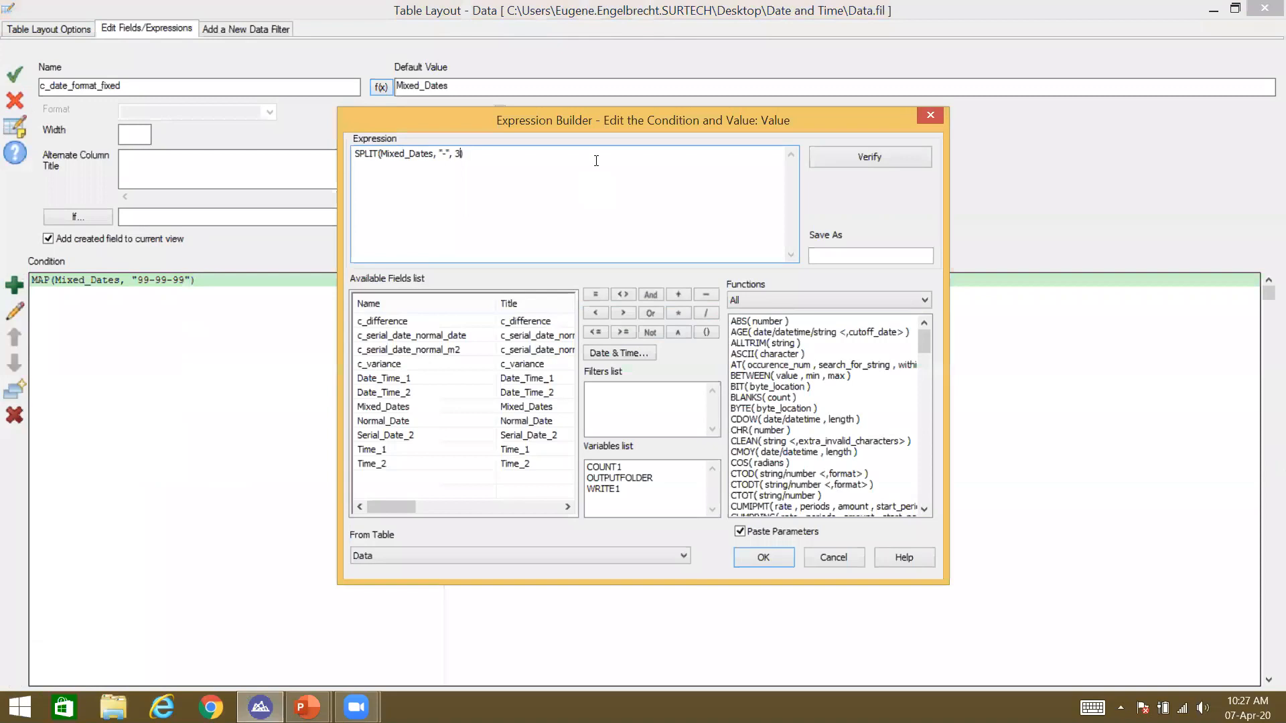
type("\"19\" +")
key("Return")
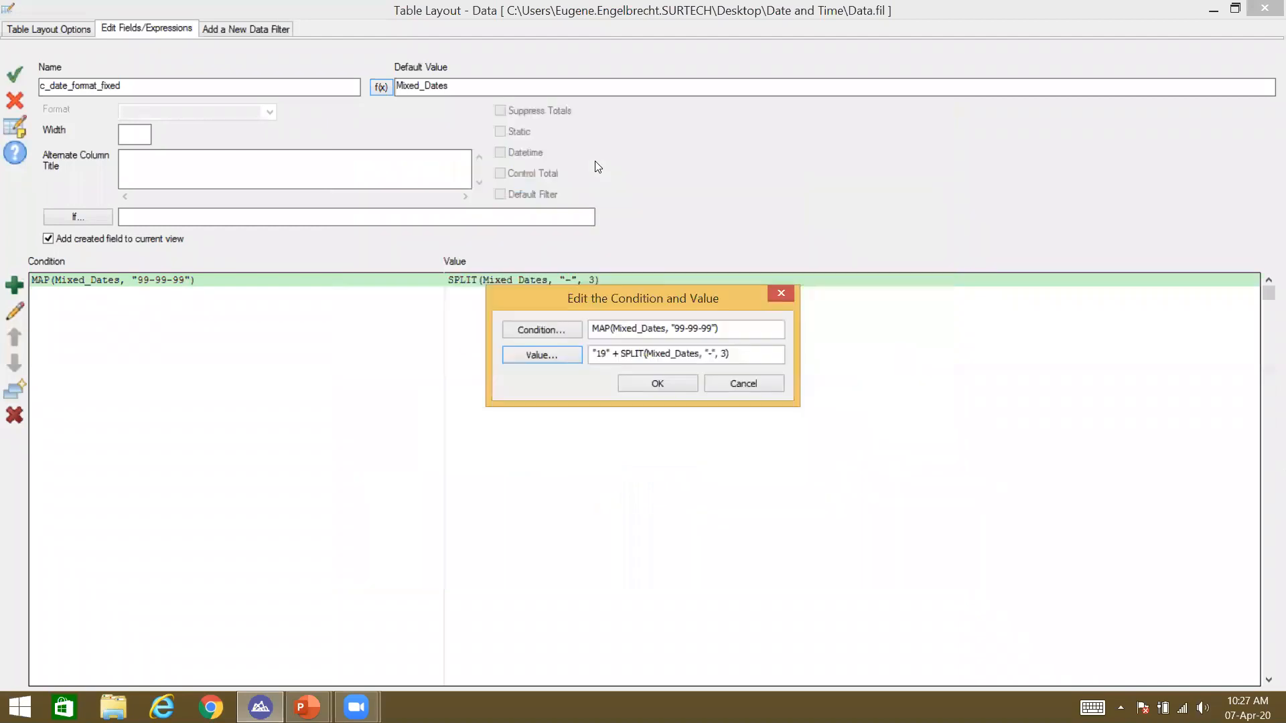
left_click(647, 379)
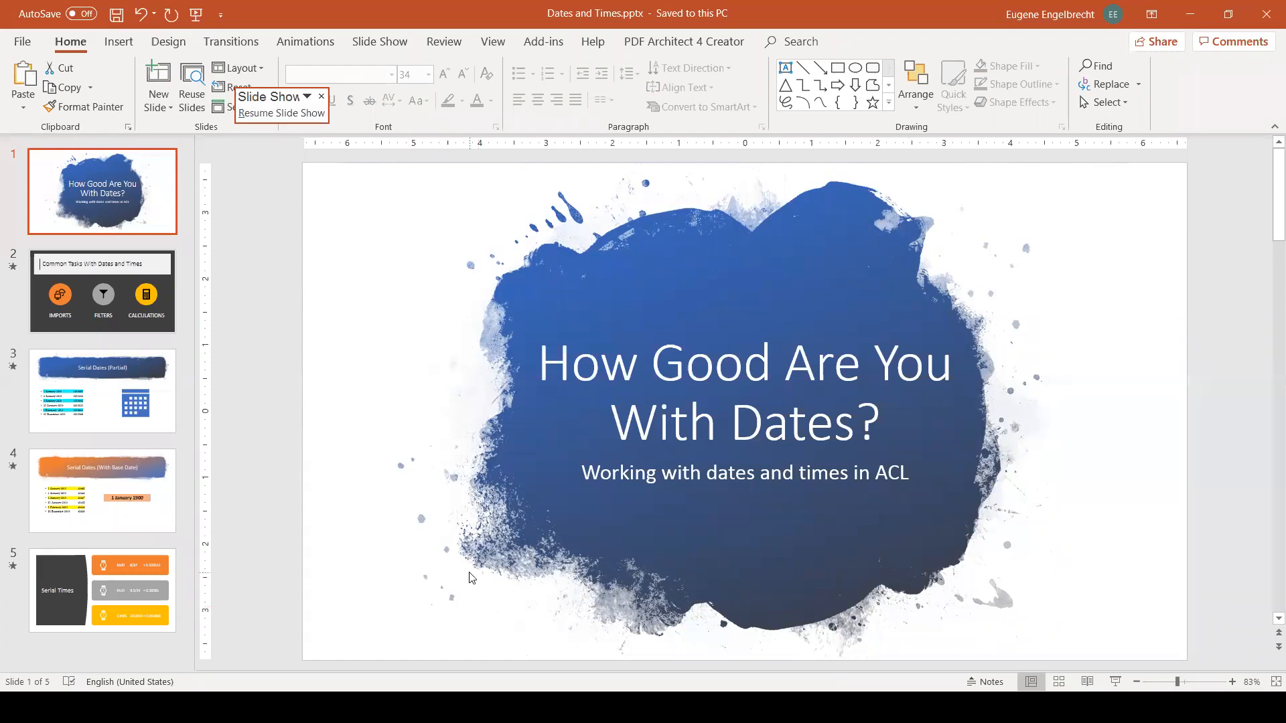
Step: Switch from PowerPoint back to the filtered Data table in Analytics
key("alt+Tab")
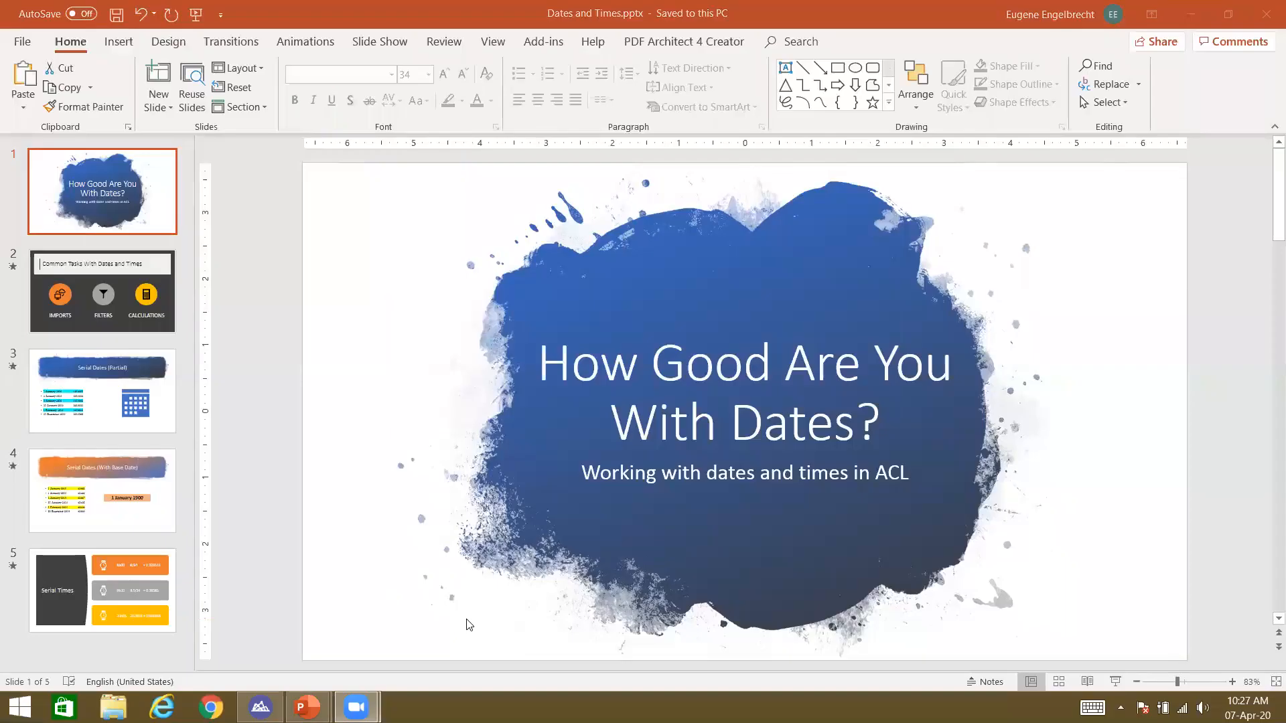
left_click(263, 709)
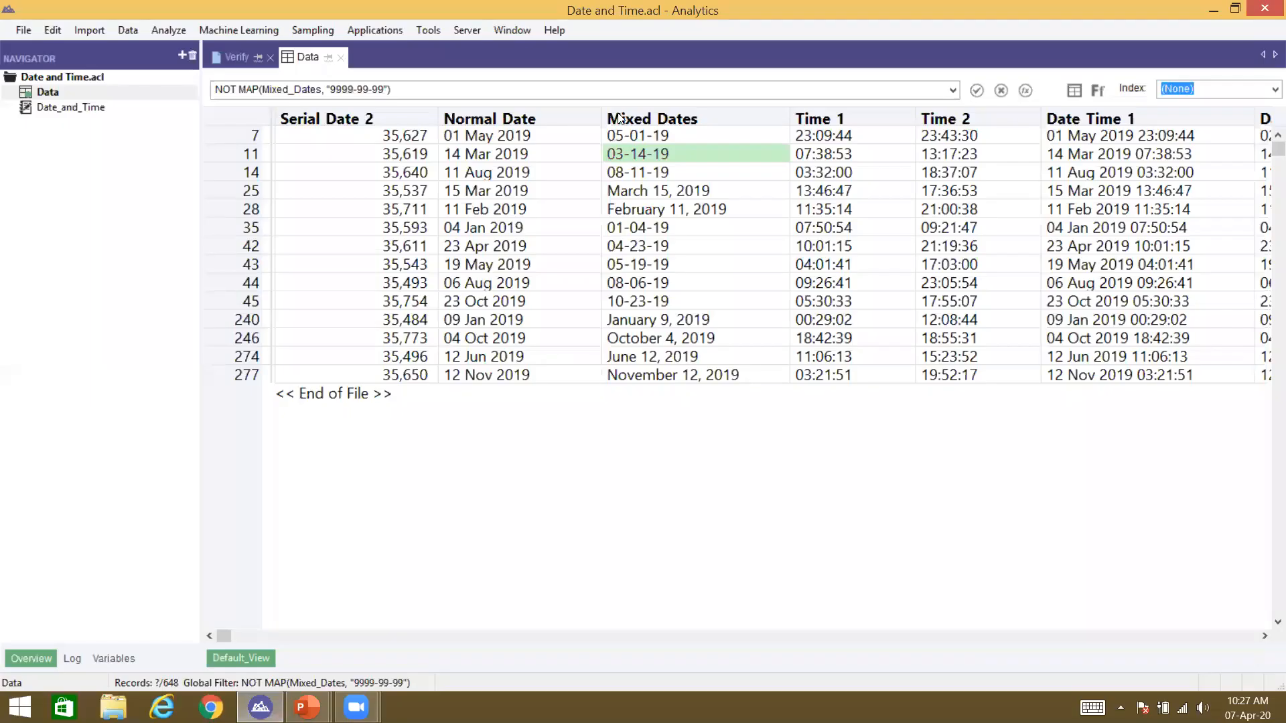
Step: Add the c_date_format_fixed column to the Data view next to Time 1
right_click(833, 121)
left_click(865, 152)
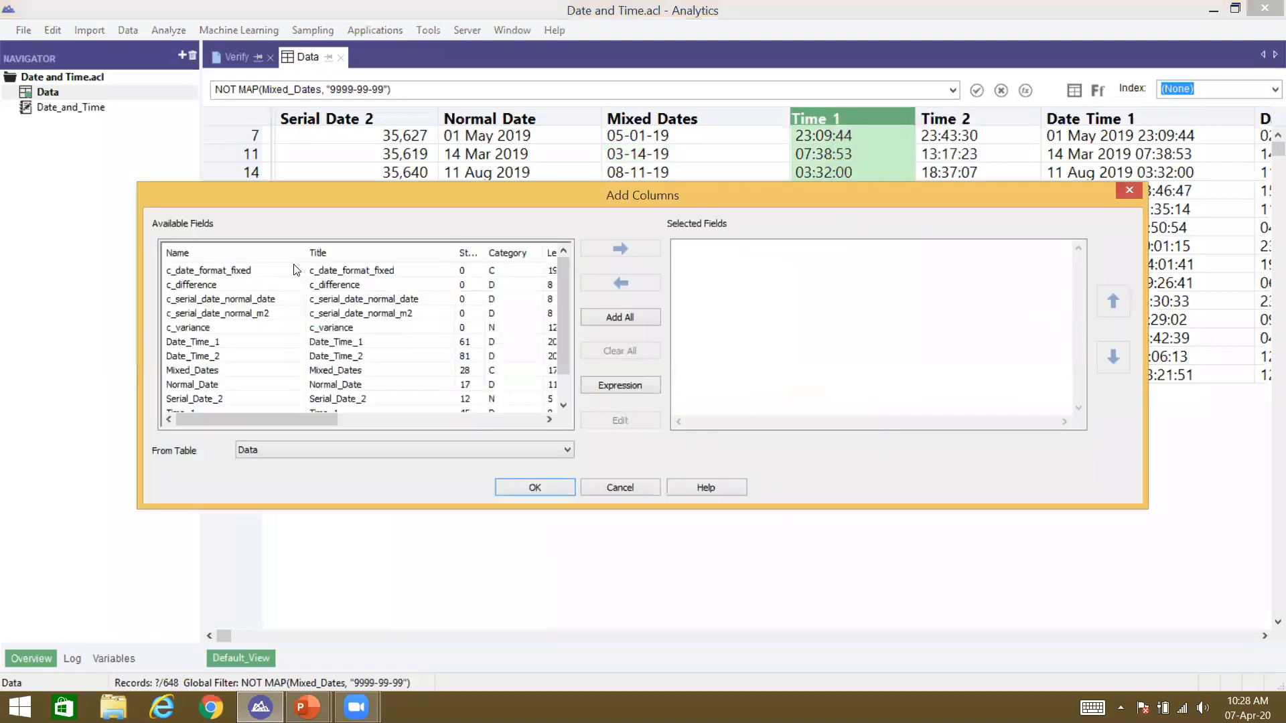
double_click(253, 274)
left_click(508, 489)
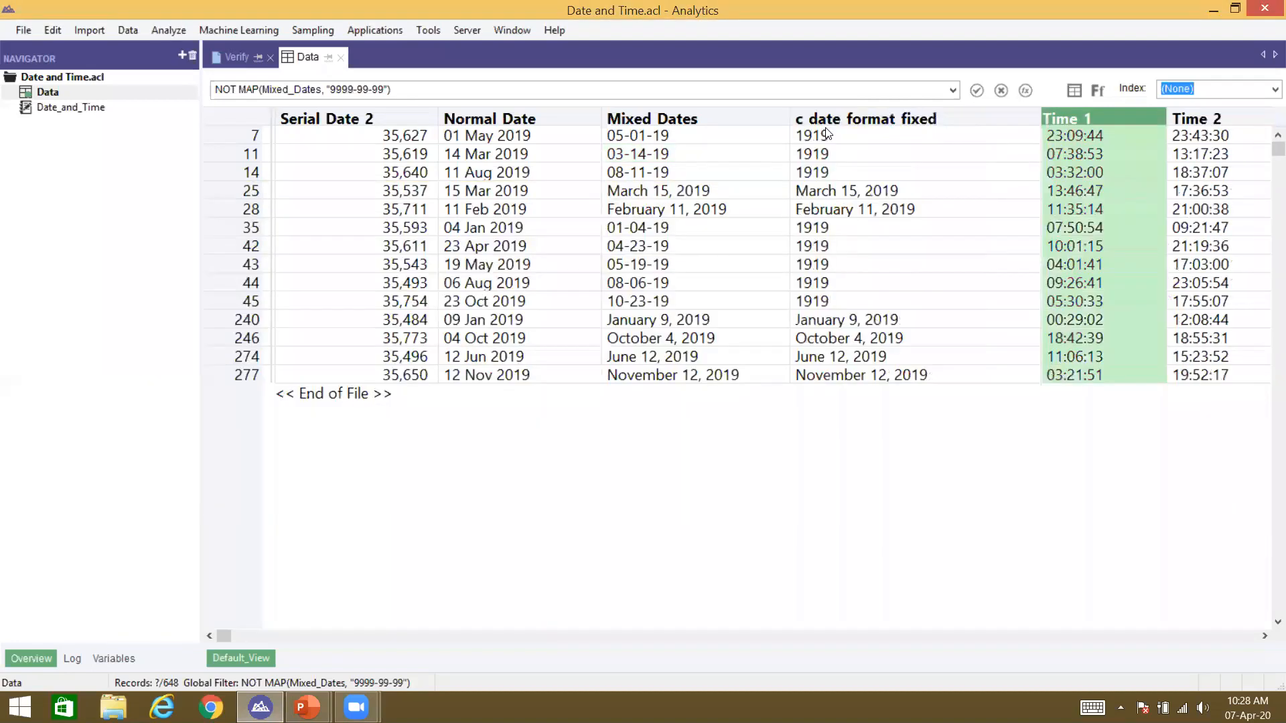
Step: Compare row 7's c date format fixed value with Mixed Dates and reopen the table layout
left_click(830, 136)
left_click(733, 139)
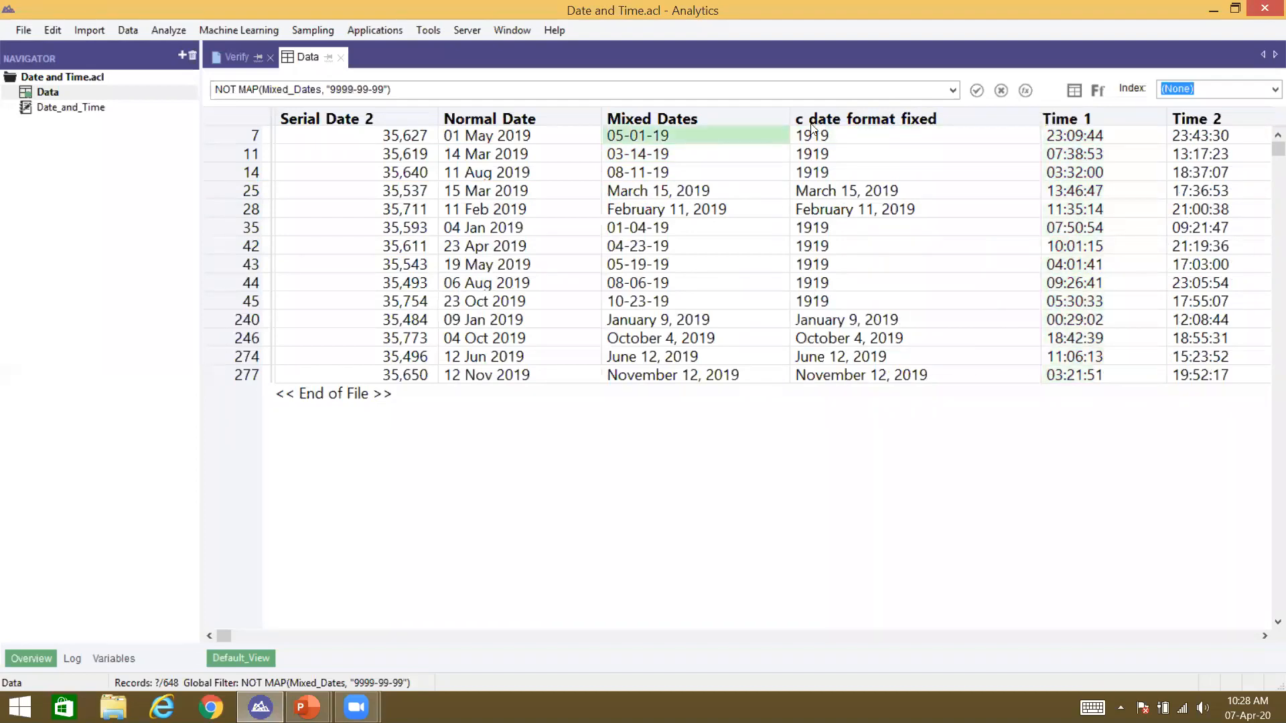
left_click(811, 134)
left_click(1074, 91)
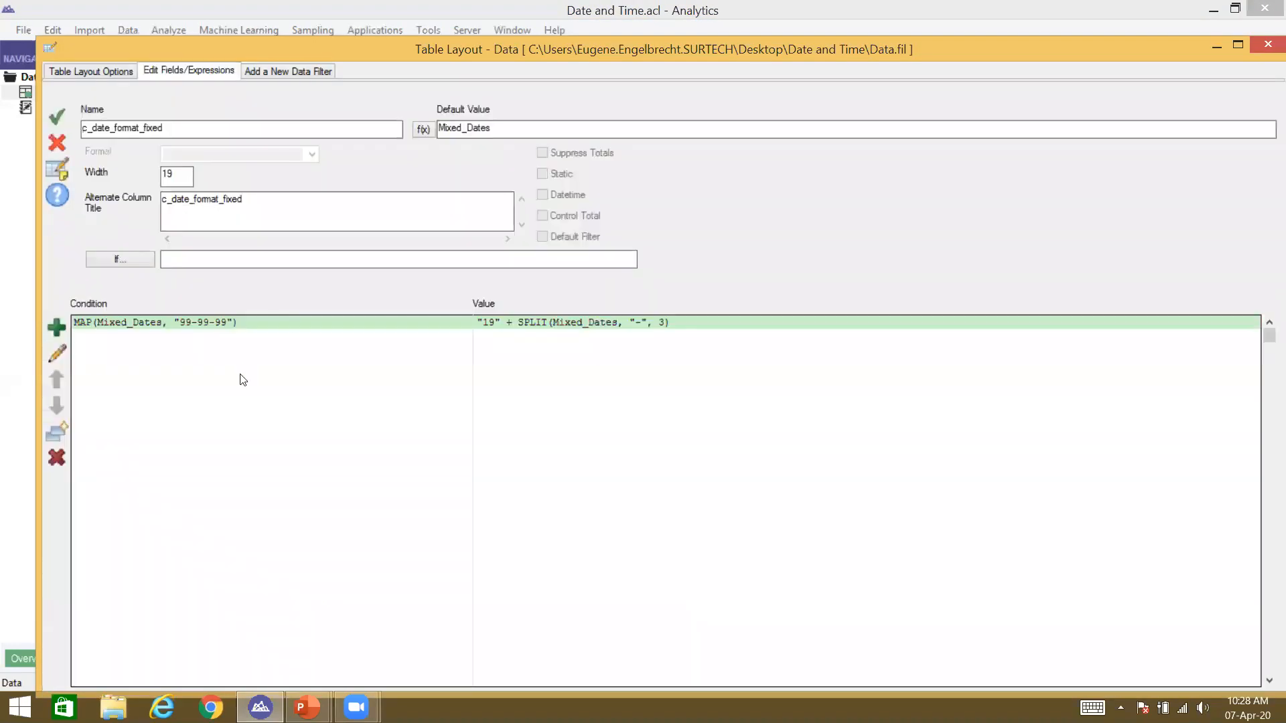
Step: Change the value's century prefix from "19" to "20" and append + "-" +
double_click(293, 322)
left_click(602, 353)
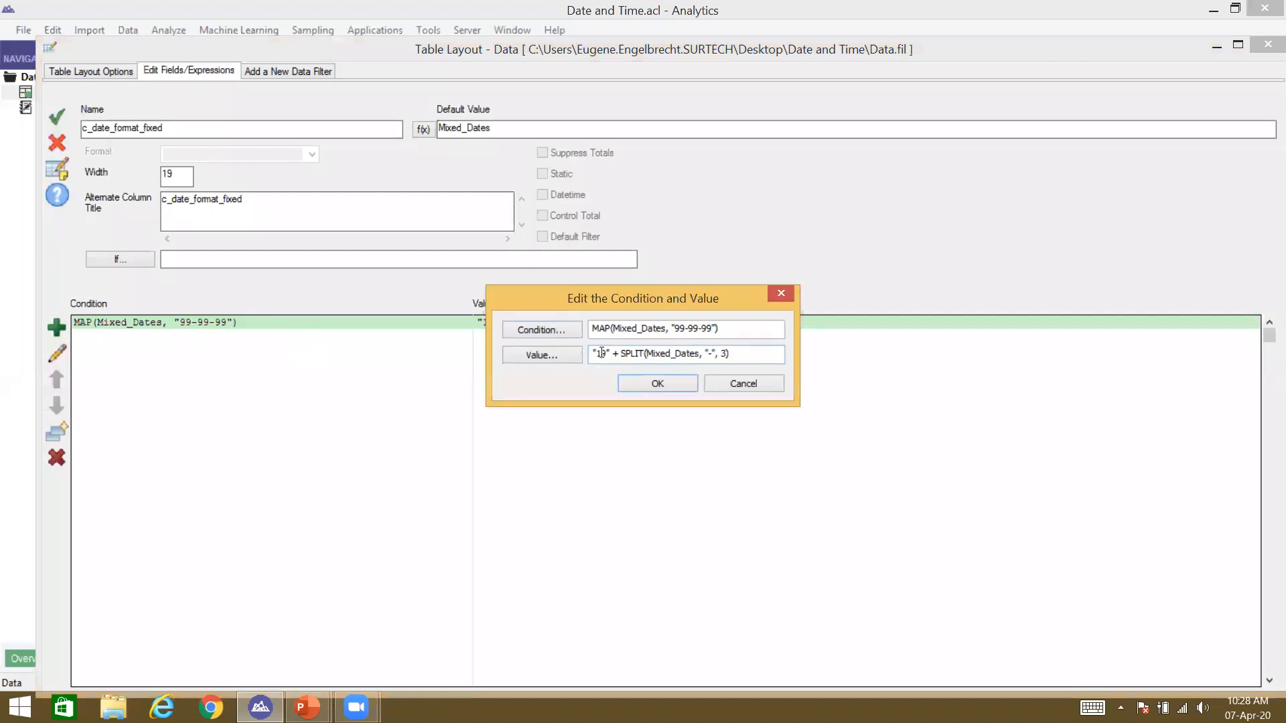
key("BackSpace")
key("BackSpace")
type("20")
left_click(542, 355)
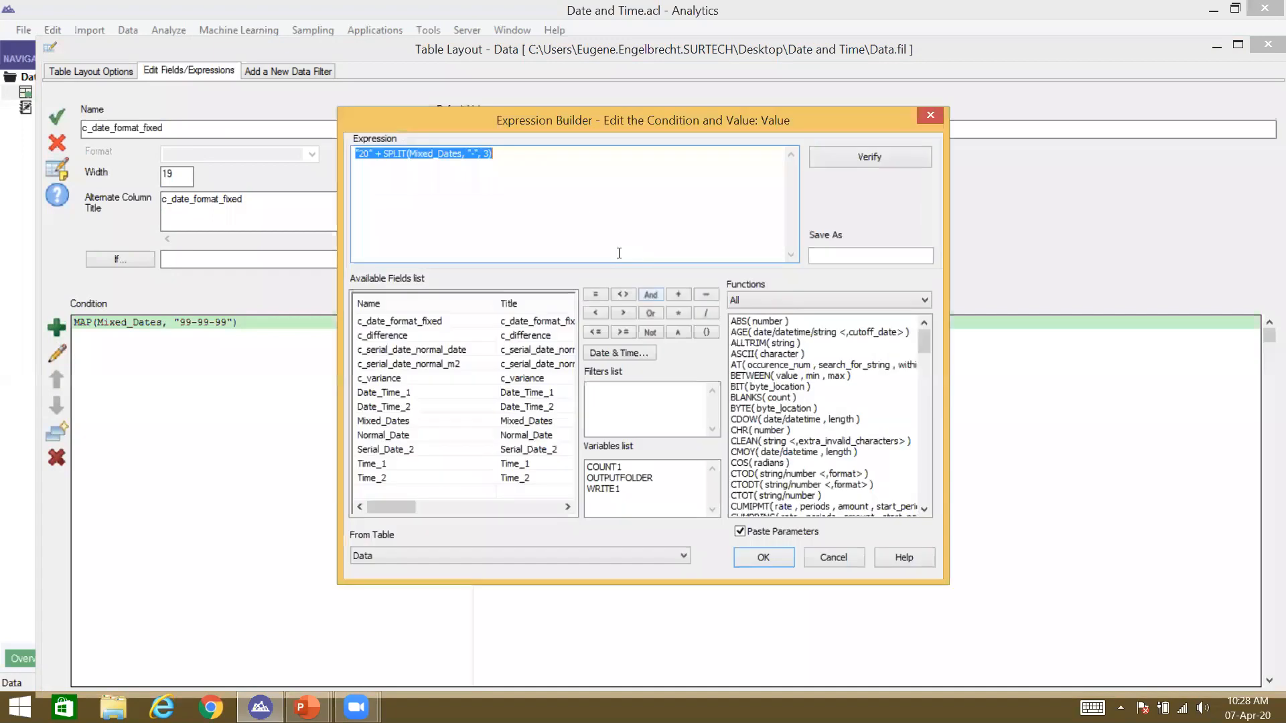
left_click(581, 184)
type("+ ")
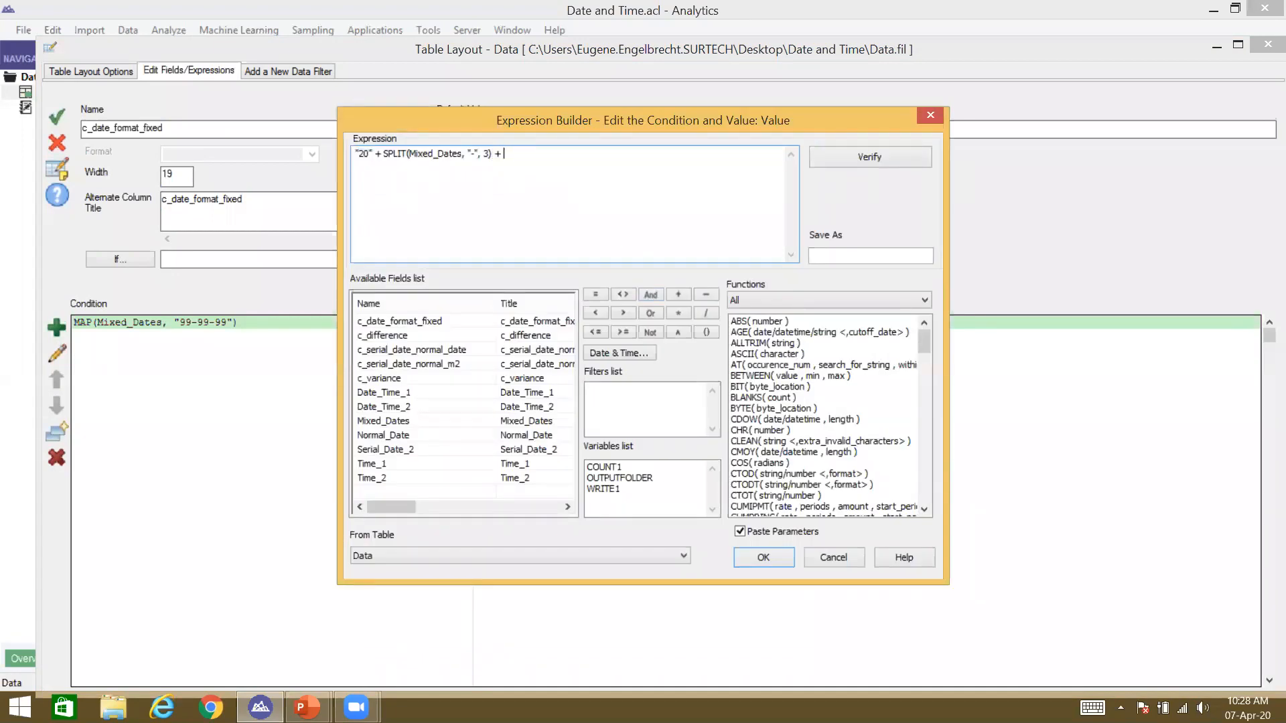
type("\"-\" +")
Step: Append SPLIT(Mixed_Dates, "-", 1) and SPLIT(Mixed_Dates, "-", 2), separated by a dash, to the value
key("Left")
key("Left")
key("Left")
key("shift+Left")
key("shift+Left")
key("shift+Left")
key("shift+Left")
key("shift+Left")
key("shift+Left")
key("shift+Left")
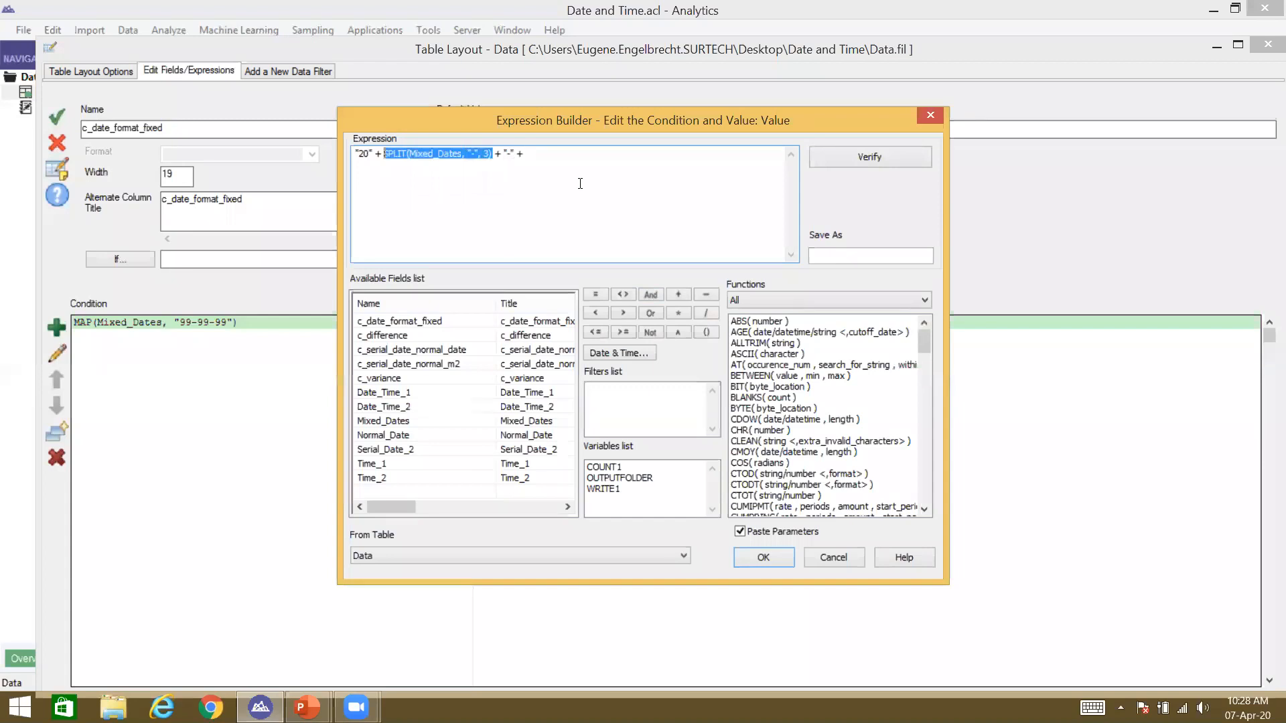
left_click(678, 149)
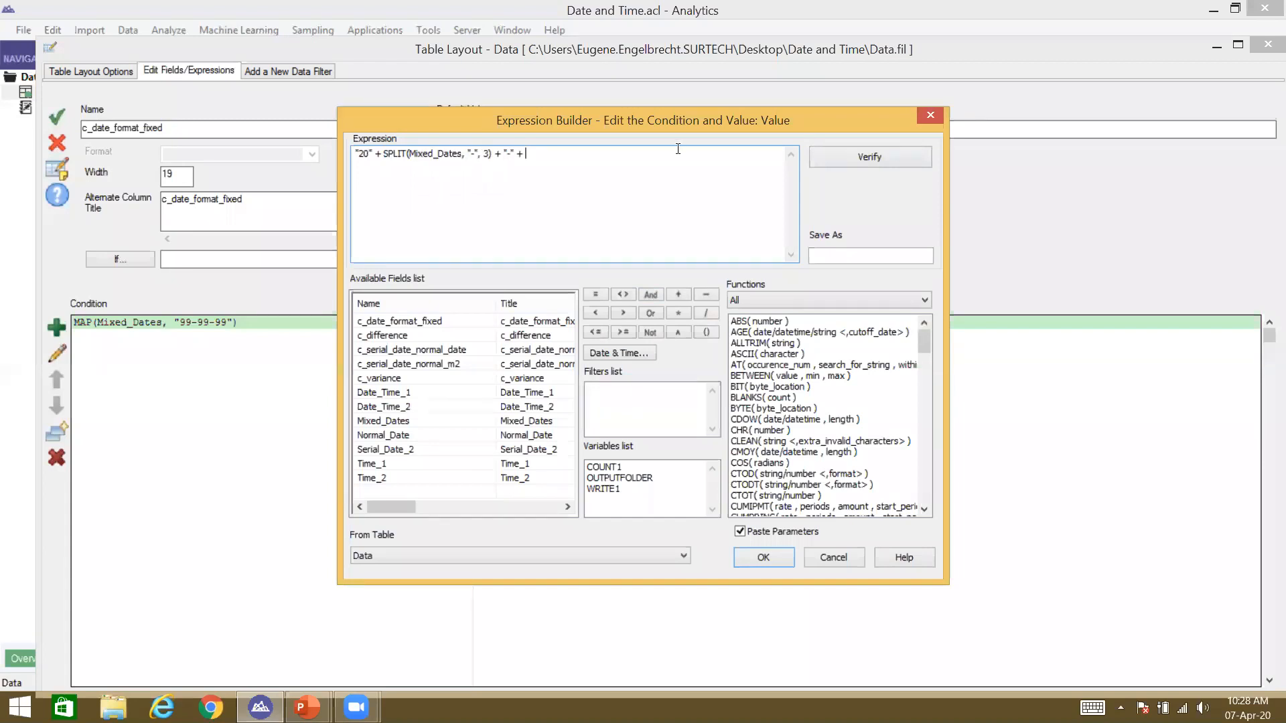
type("SPLIT(Mixed_Dates, \"-\", 3)")
key("Left")
key("Delete")
type("1) + \"-\" +")
type("SPLIT(Mixed_Dates, \"-\", 3)")
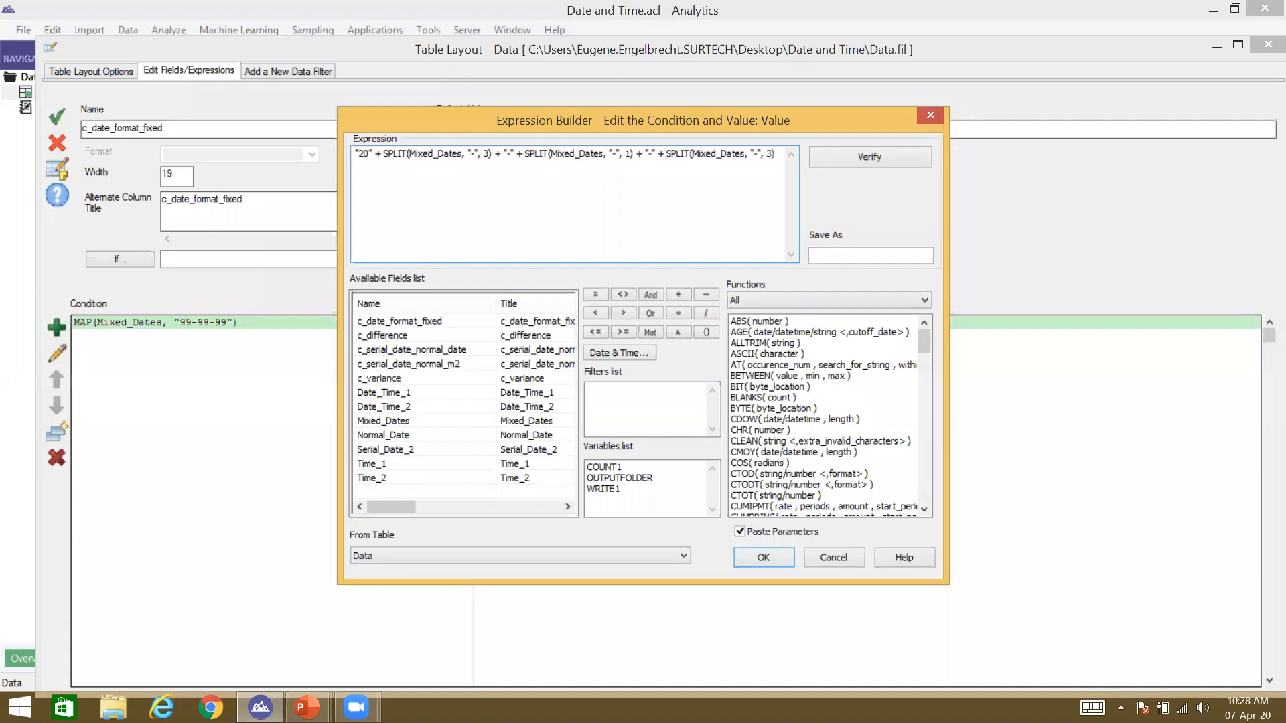
key("BackSpace")
type("2")
Step: Accept the c_date_format_fixed definition and save the changes to Data
left_click(764, 557)
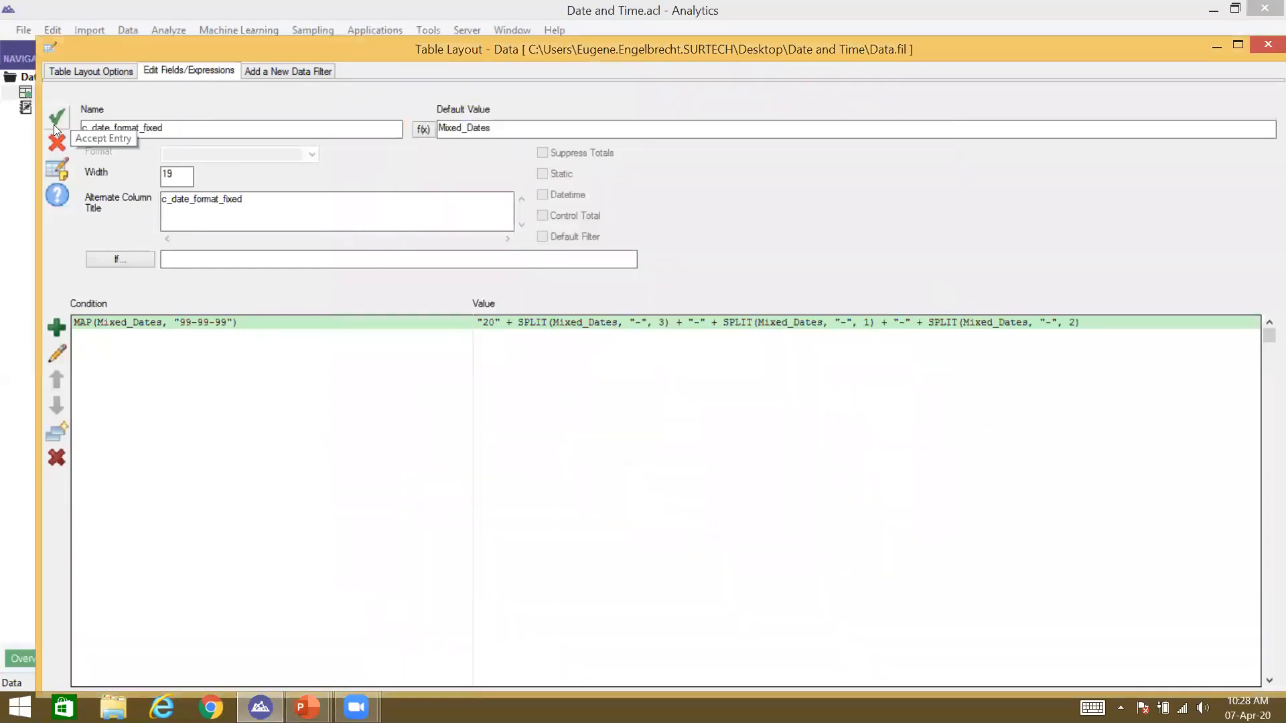
left_click(53, 124)
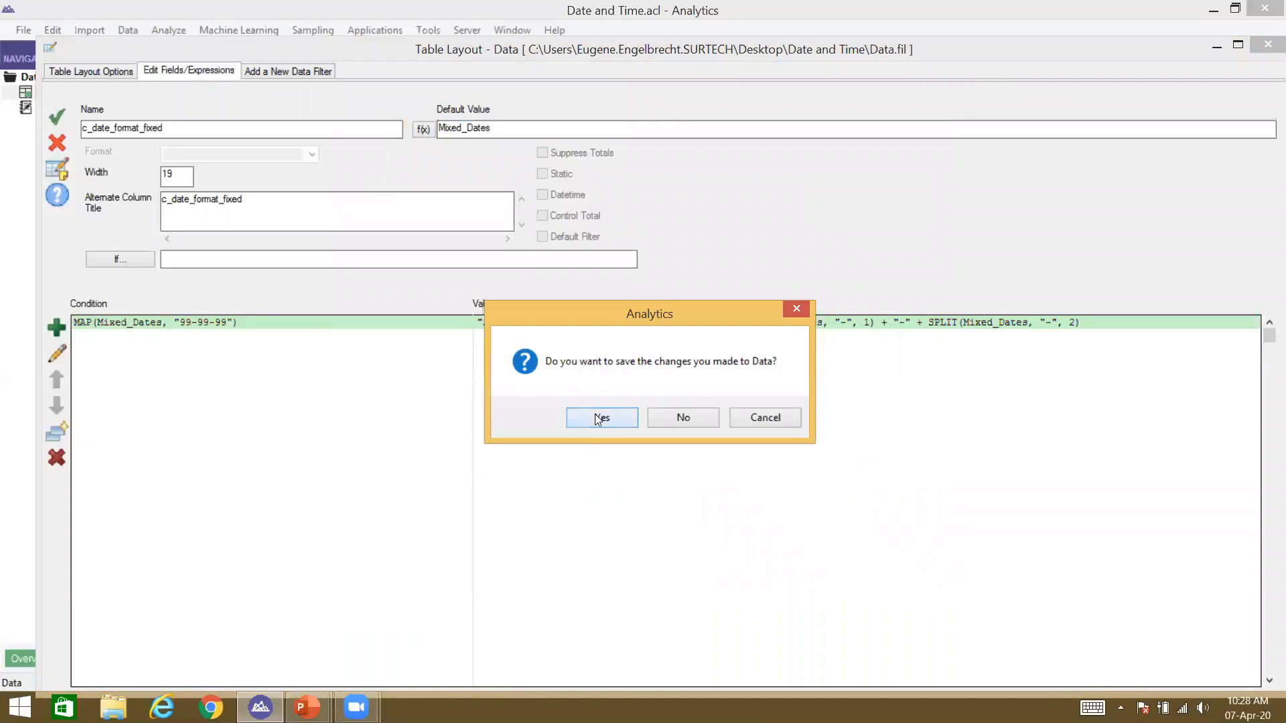
left_click(600, 418)
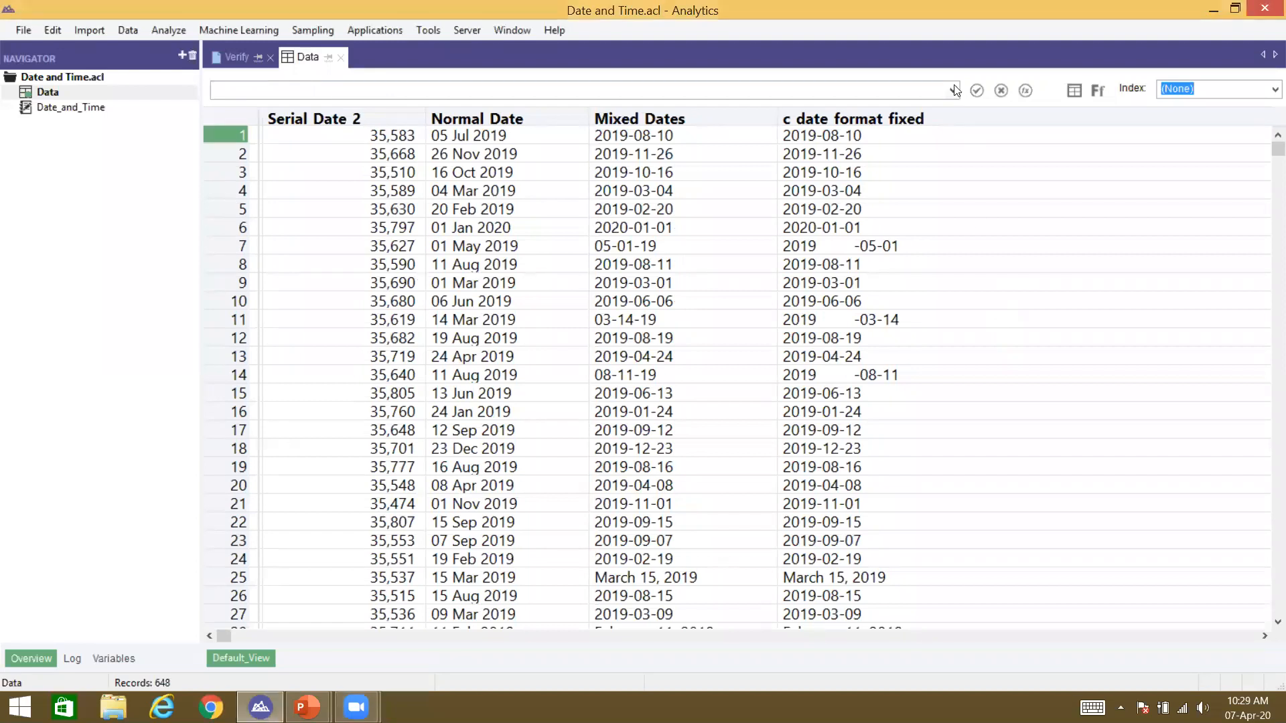
left_click(954, 90)
left_click(566, 243)
left_click_drag(623, 249, 801, 249)
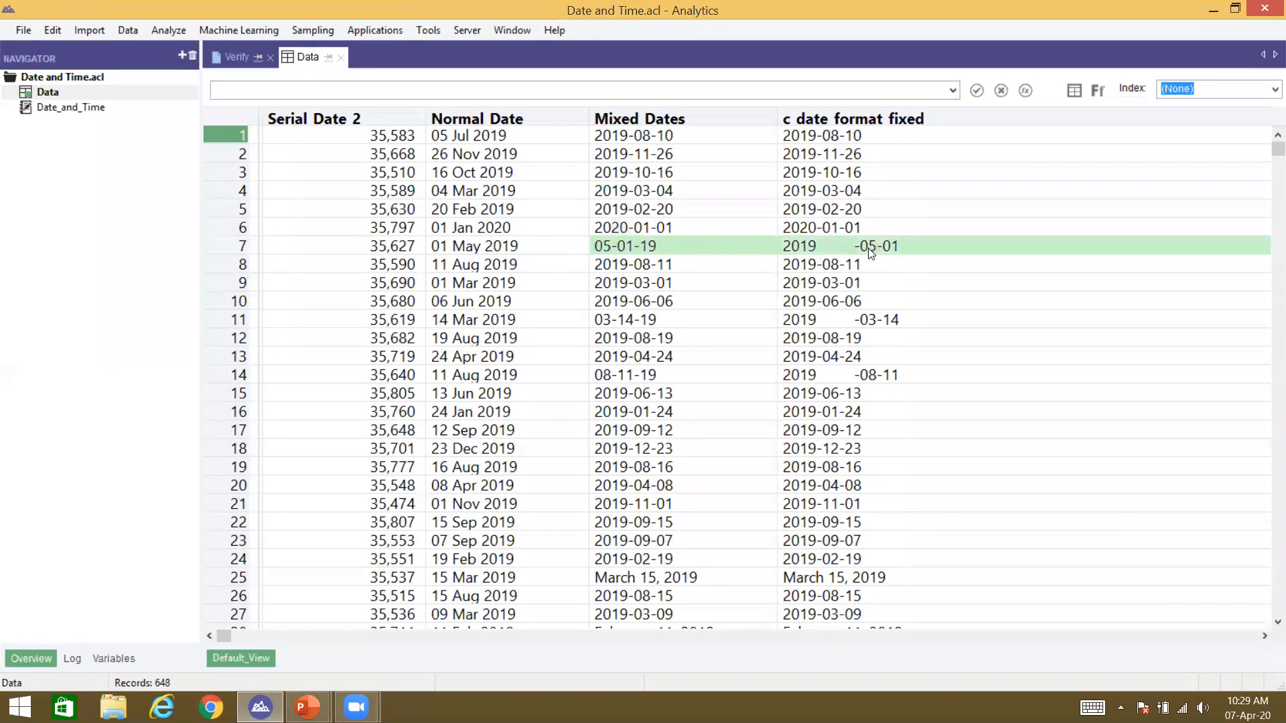
left_click(808, 242)
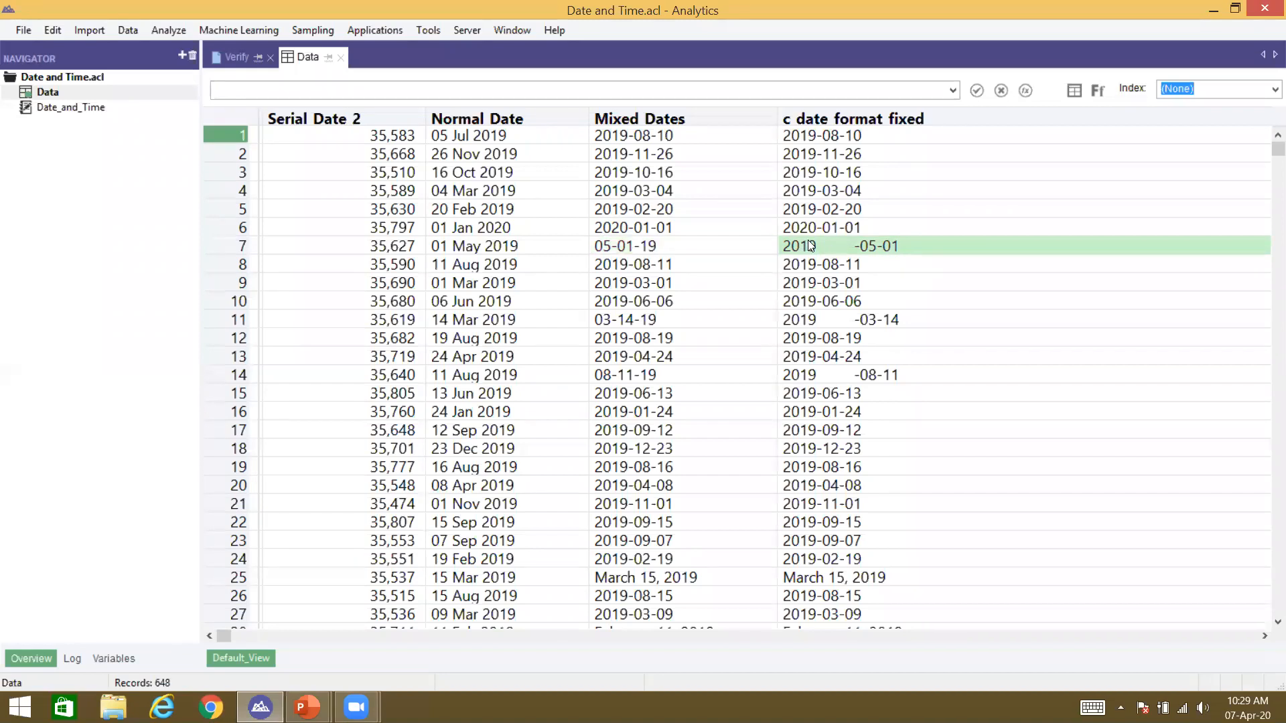
left_click(1074, 91)
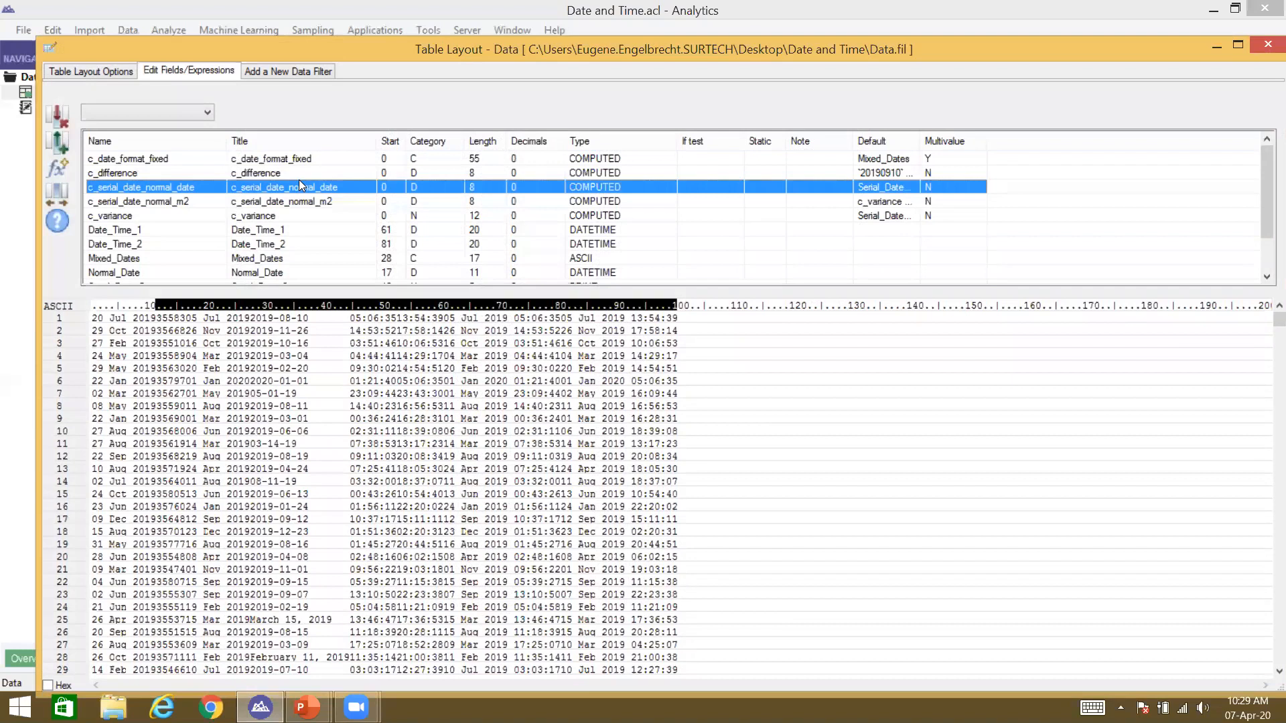
Step: Open the c_date_format_fixed condition's value in the Expression Builder
left_click(299, 175)
key("Up")
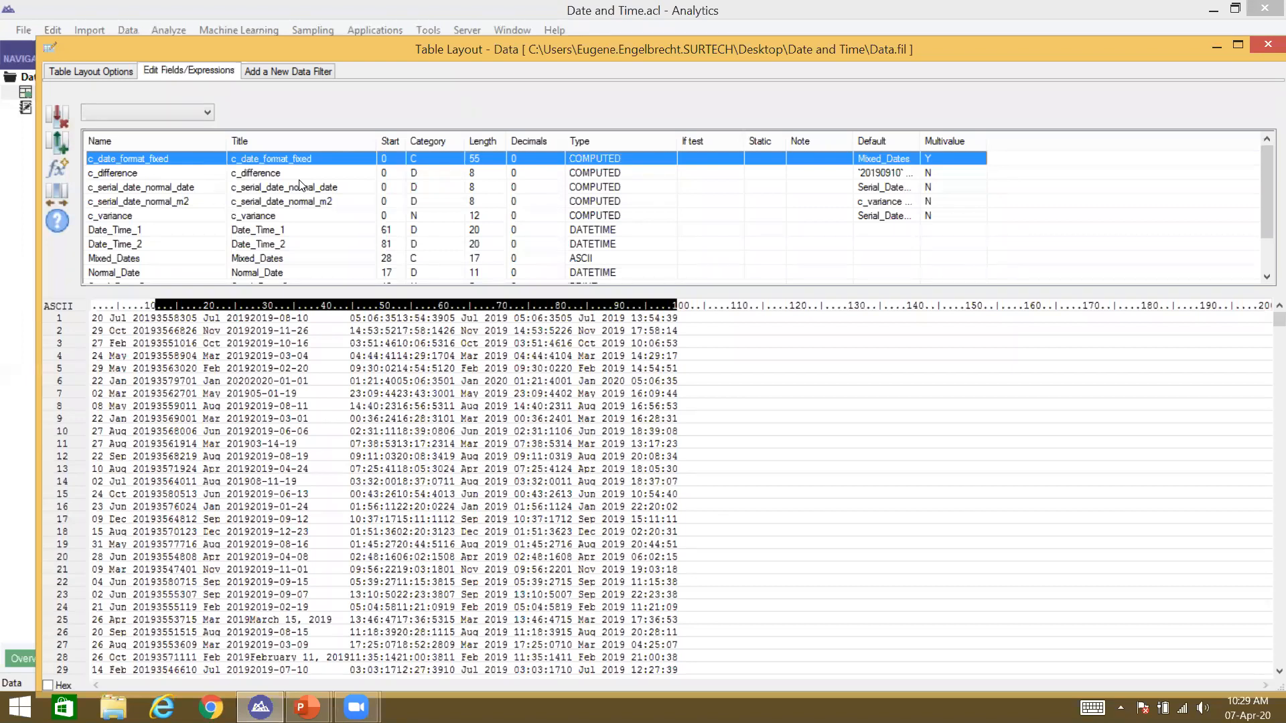
key("Down")
key("Down")
key("Down")
key("Up")
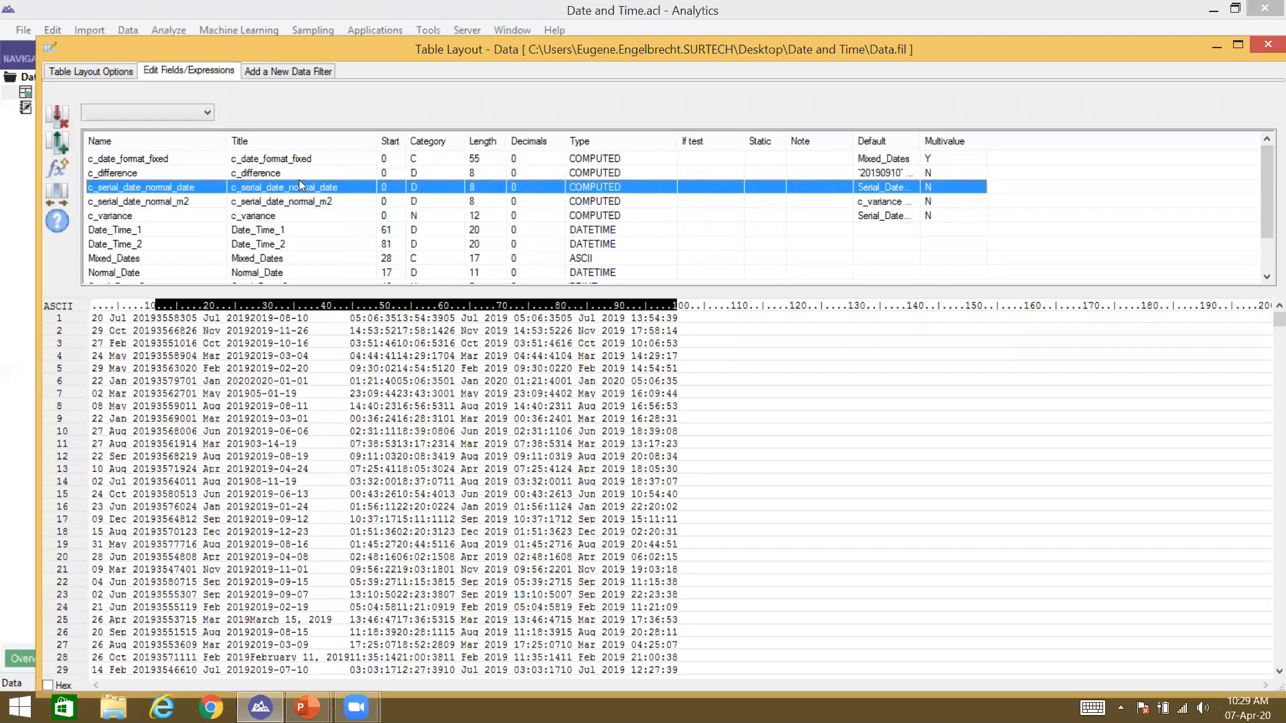
key("Up")
key("Up")
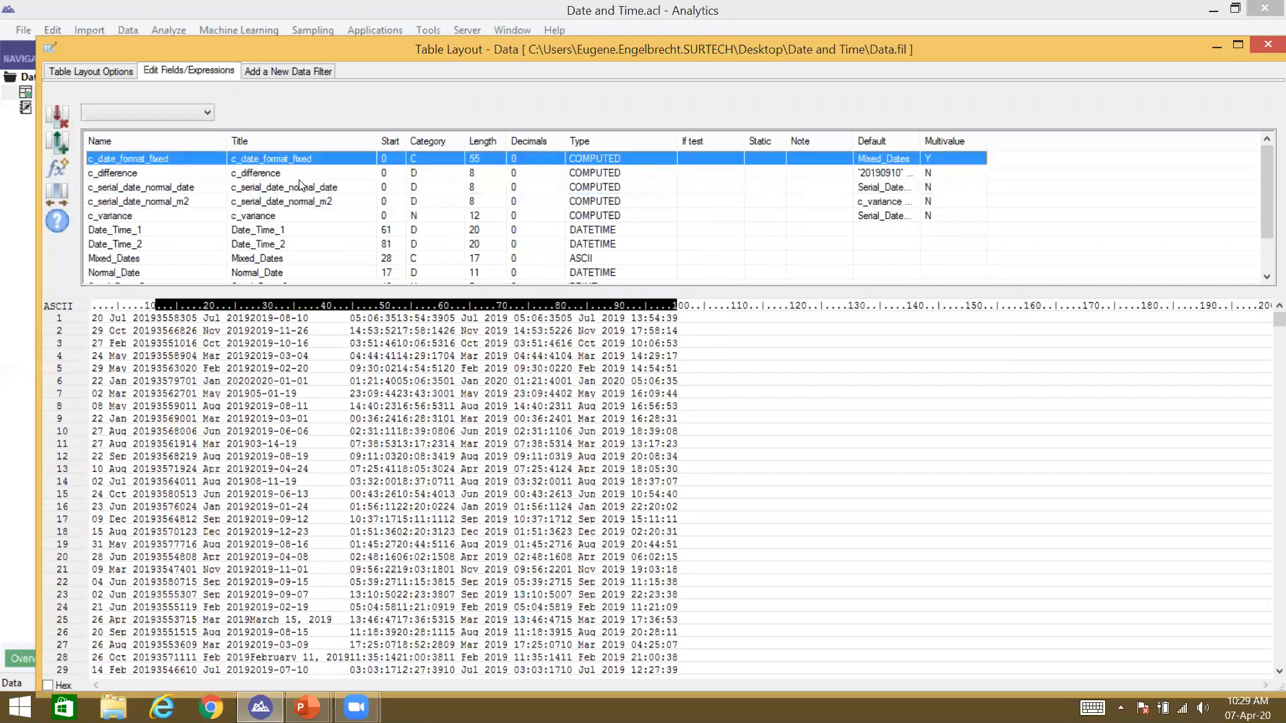
key("Return")
double_click(492, 330)
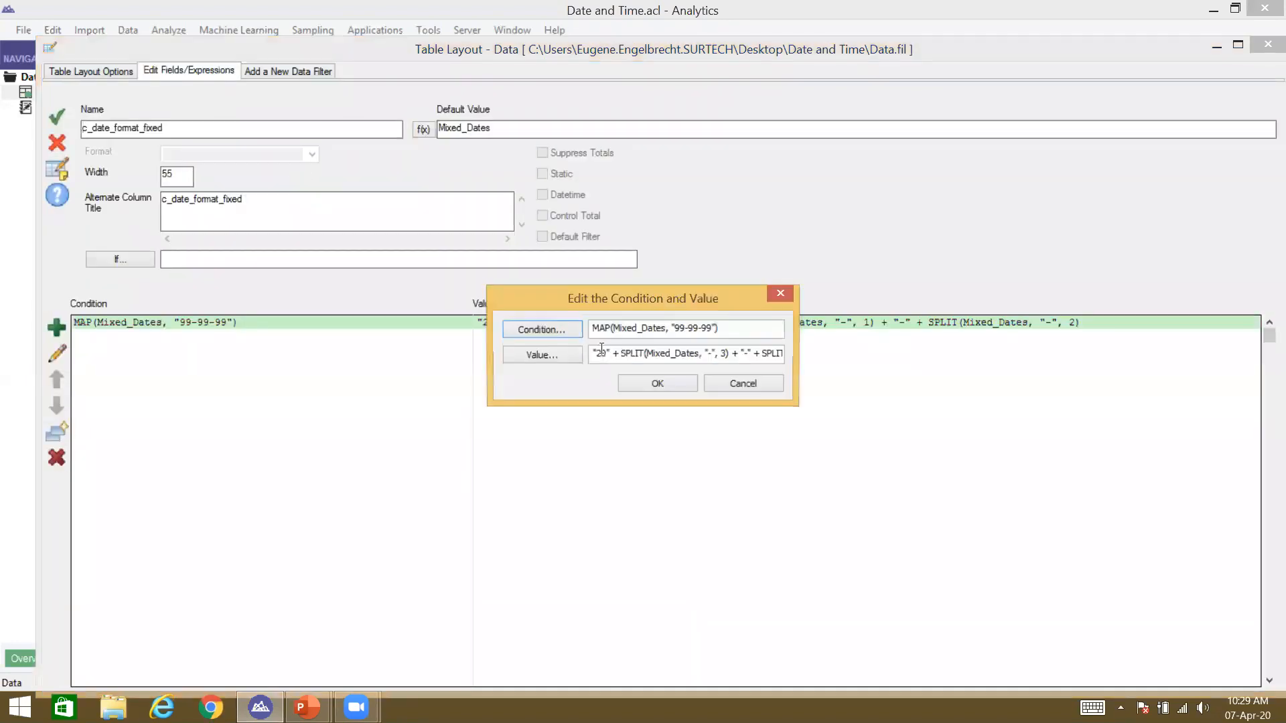
left_click(524, 355)
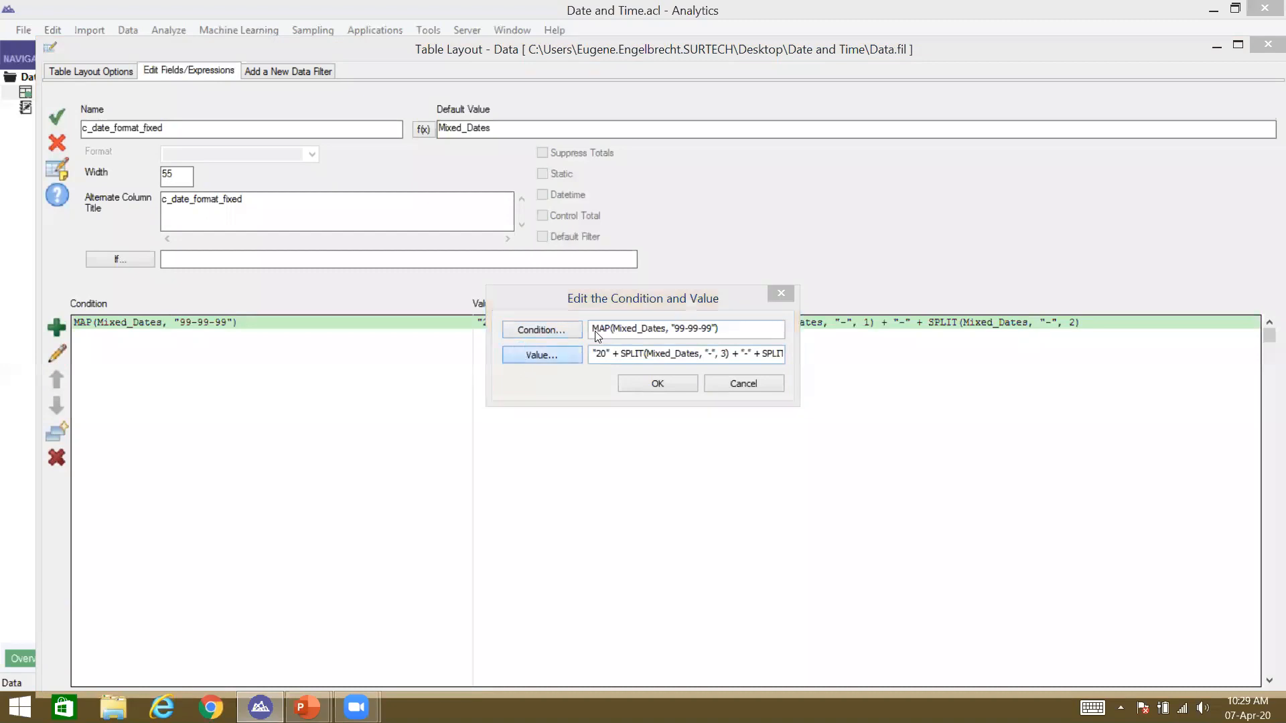
Step: Wrap the year SPLIT in ALLTRIM() and accept the revised field definition
left_click(374, 160)
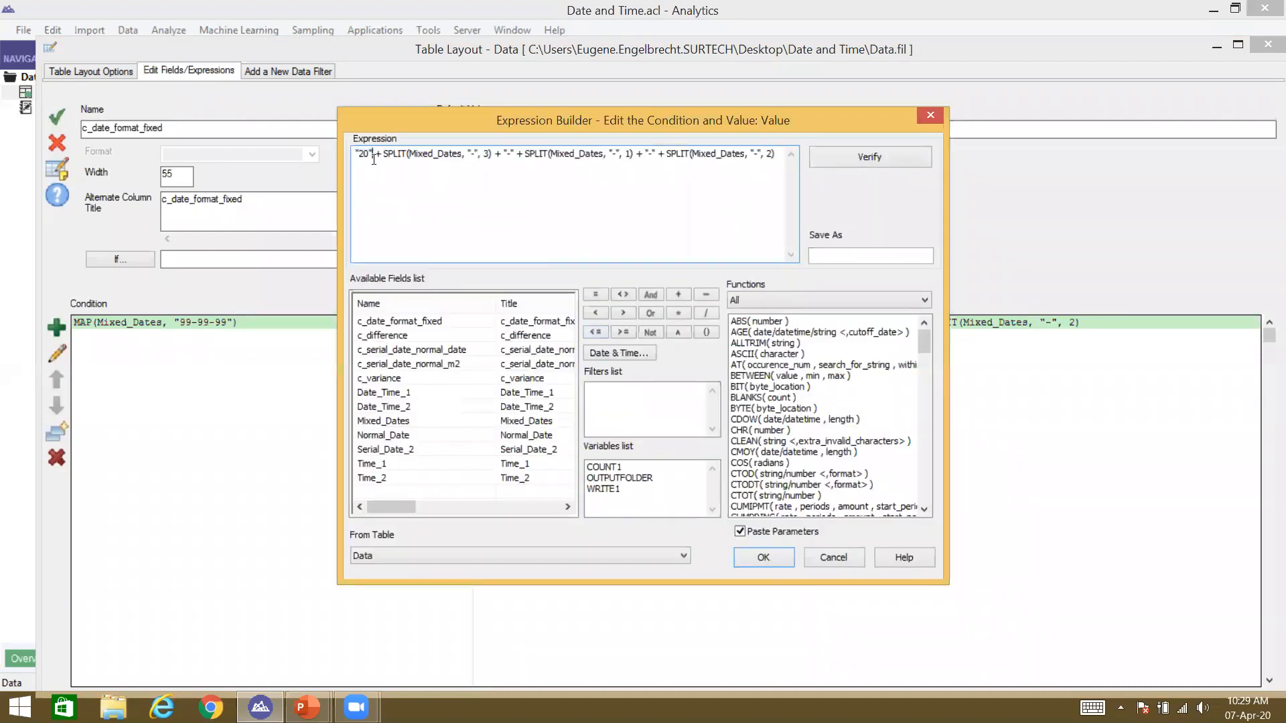
type("ALLTRIM(")
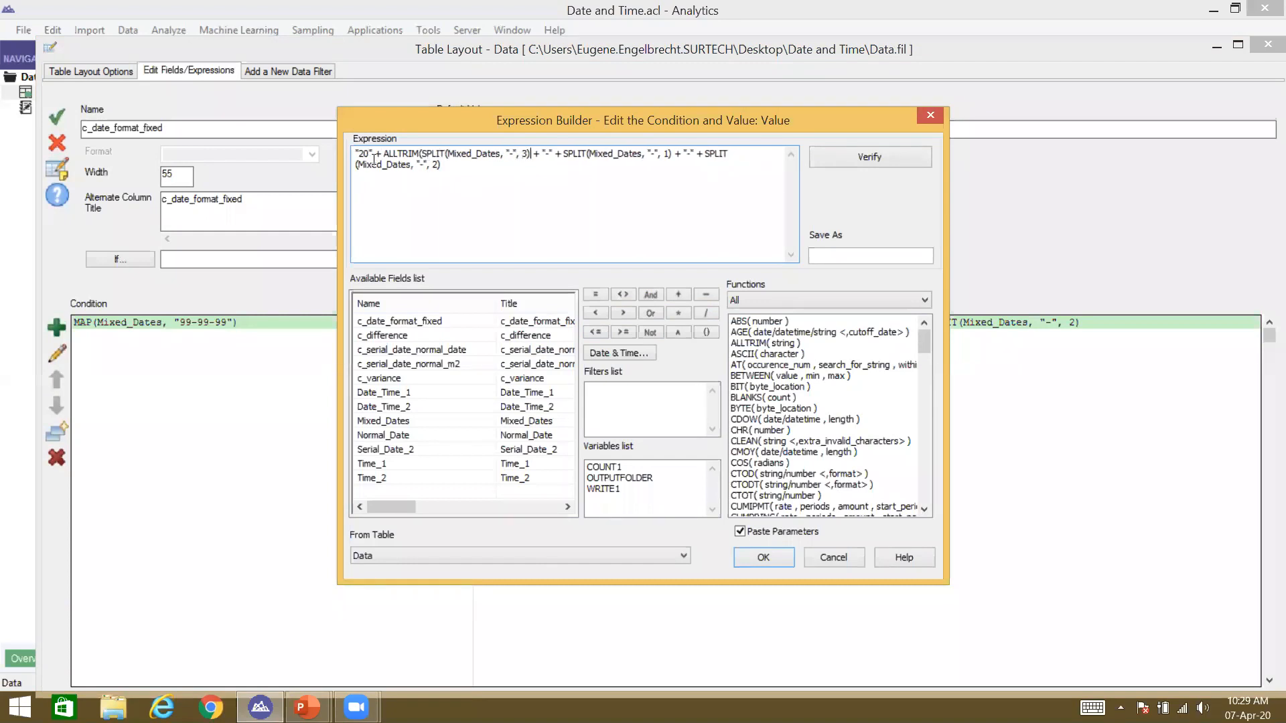
left_click(533, 154)
type(")")
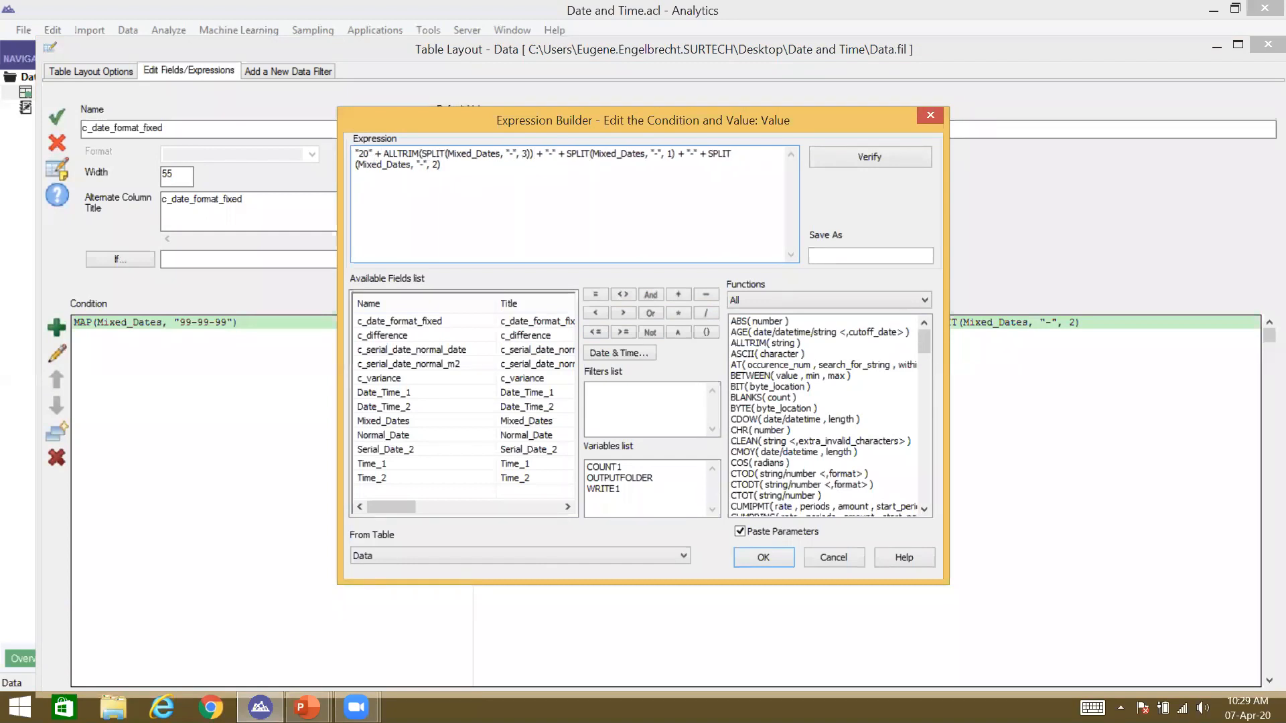
left_click(764, 557)
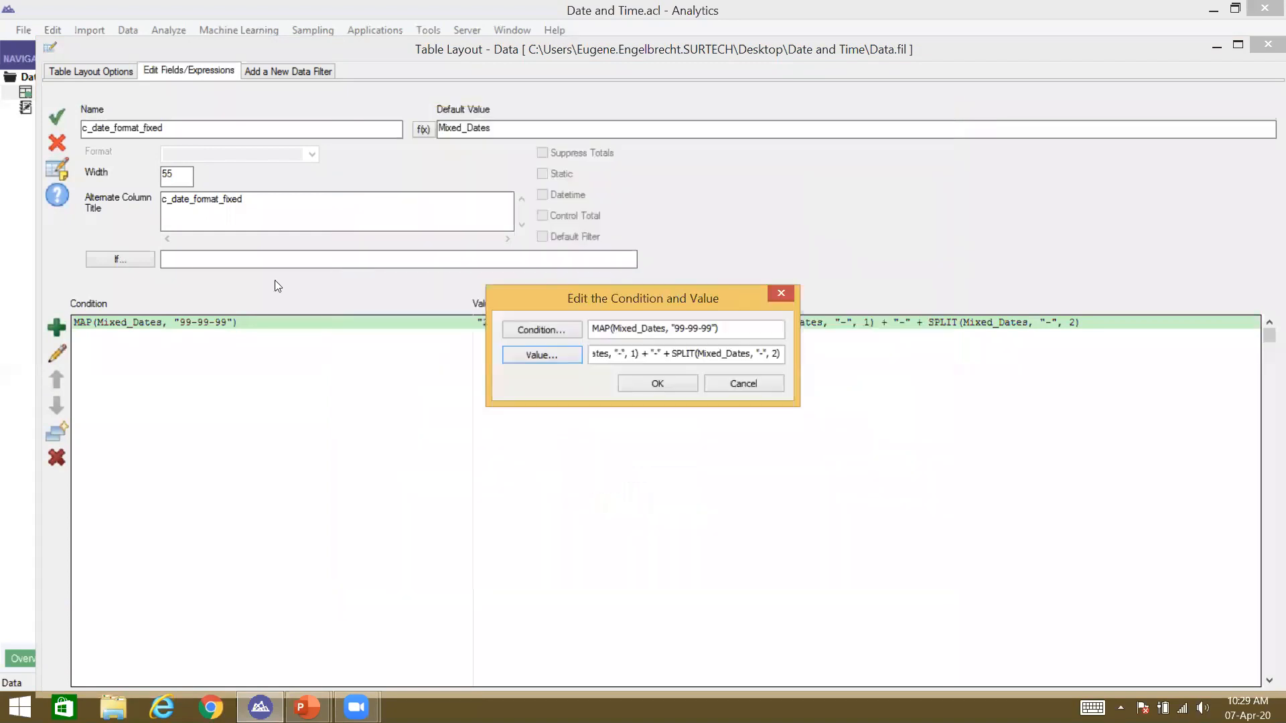
left_click(655, 380)
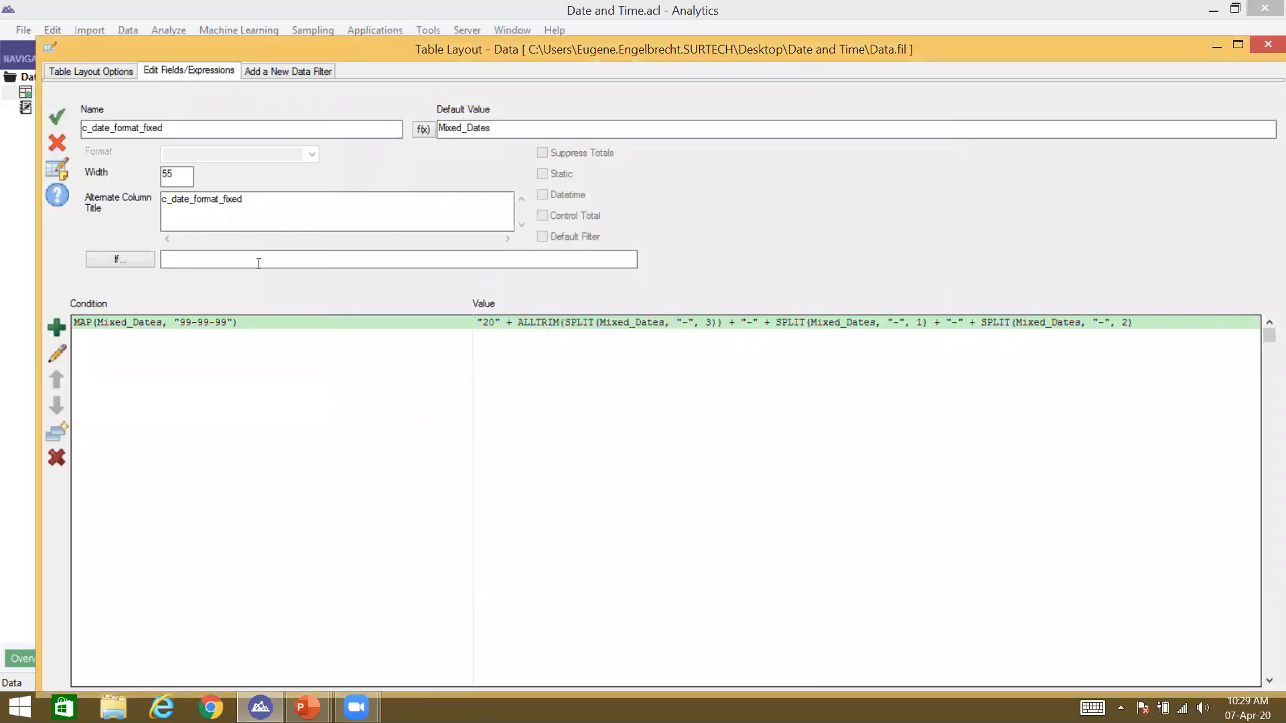
left_click(55, 115)
Step: Close the field definitions and check the column now reads dates like 2019-05-01
left_click_drag(1079, 50, 1057, 338)
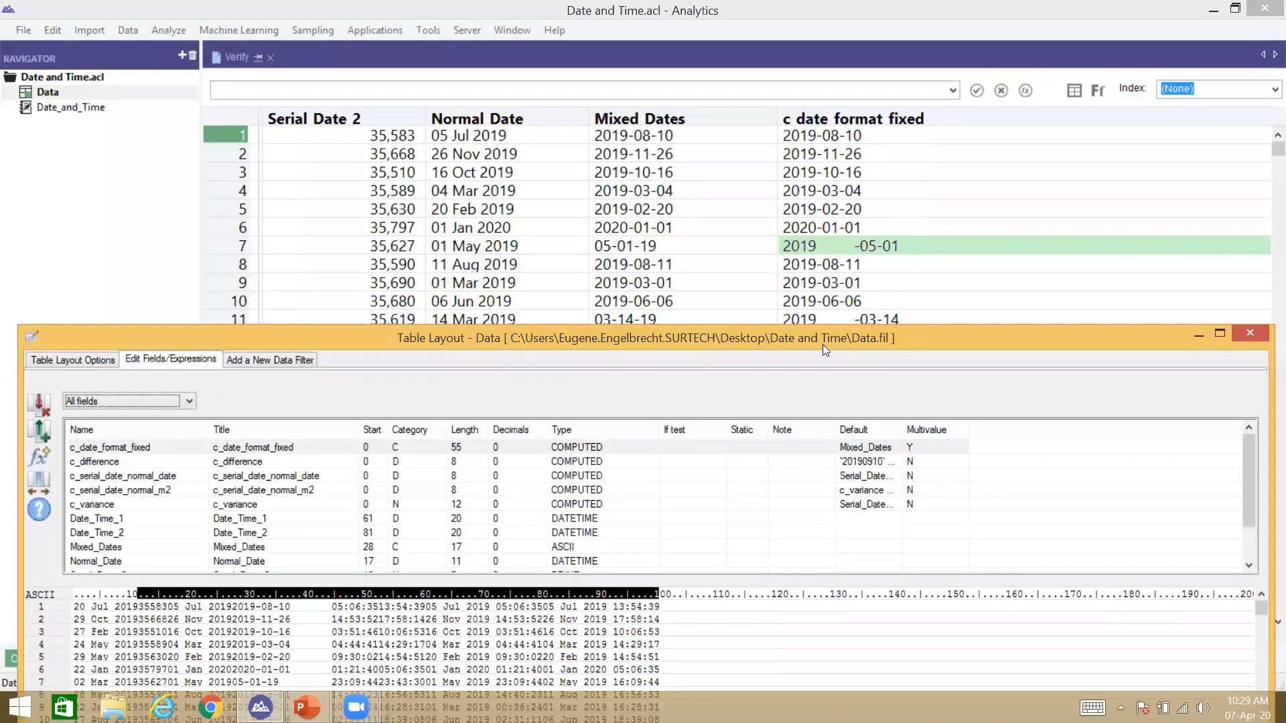
left_click_drag(798, 339, 815, 127)
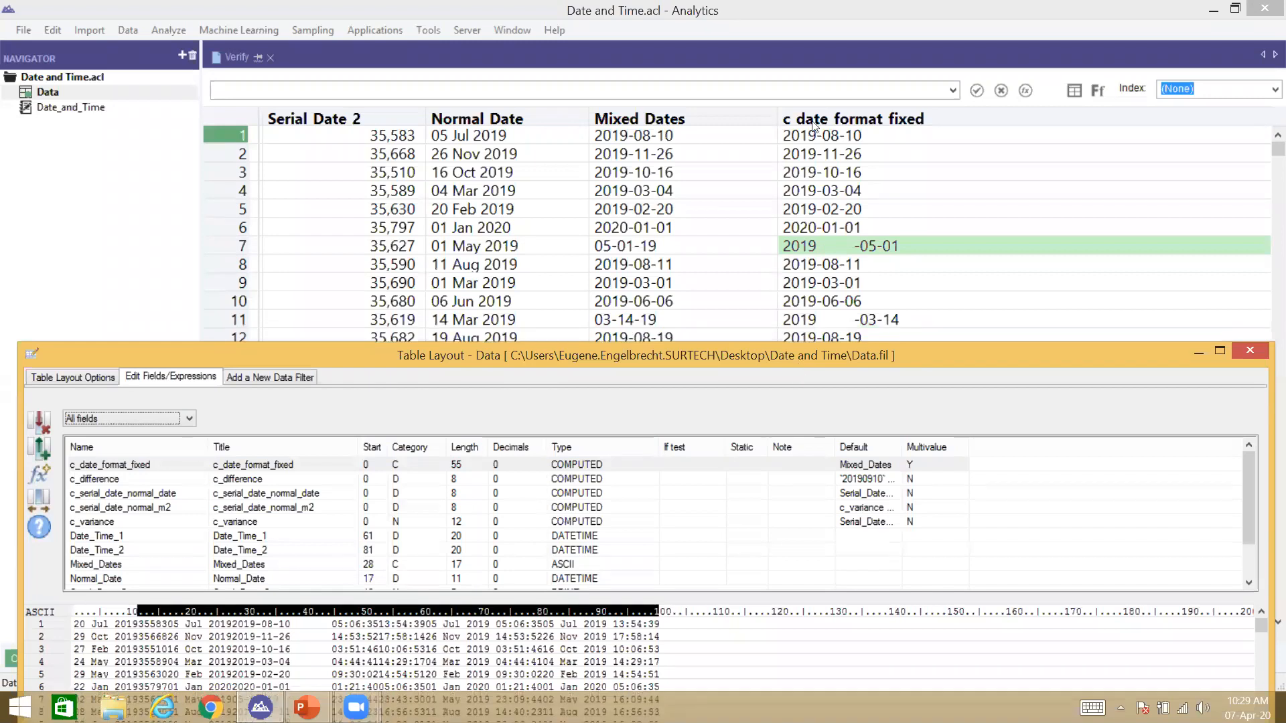
left_click(1266, 122)
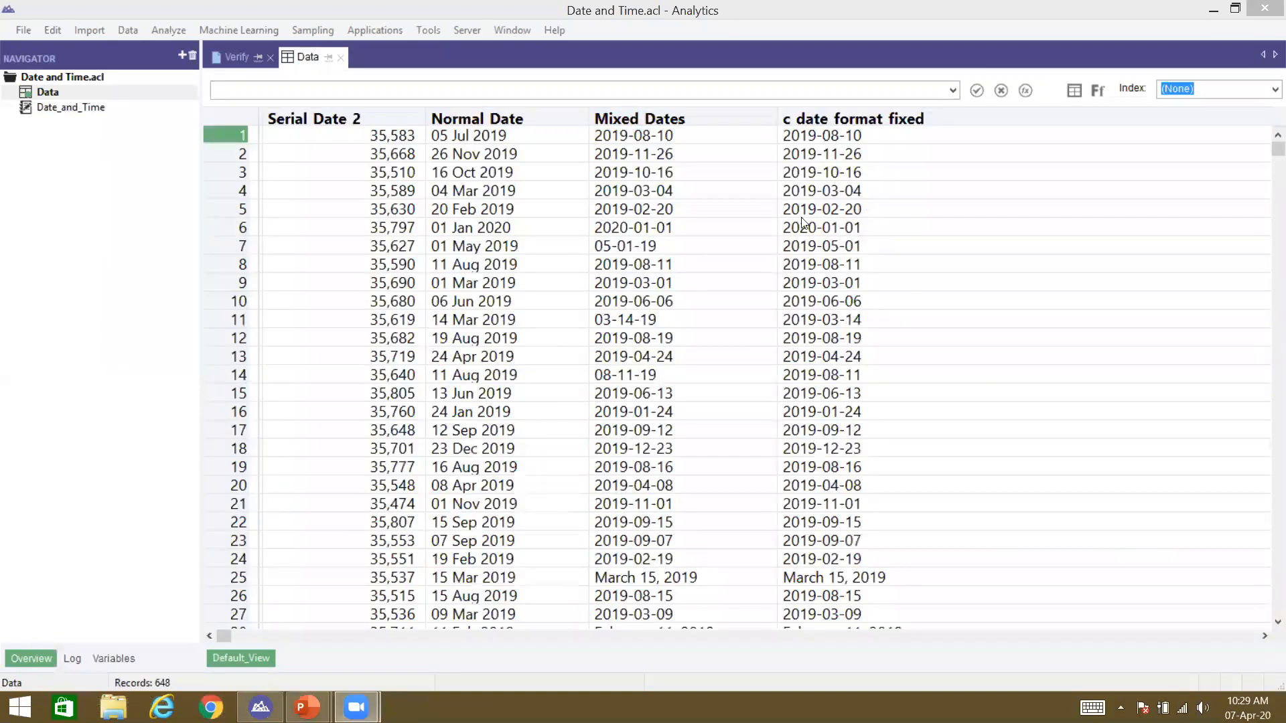
left_click(630, 584)
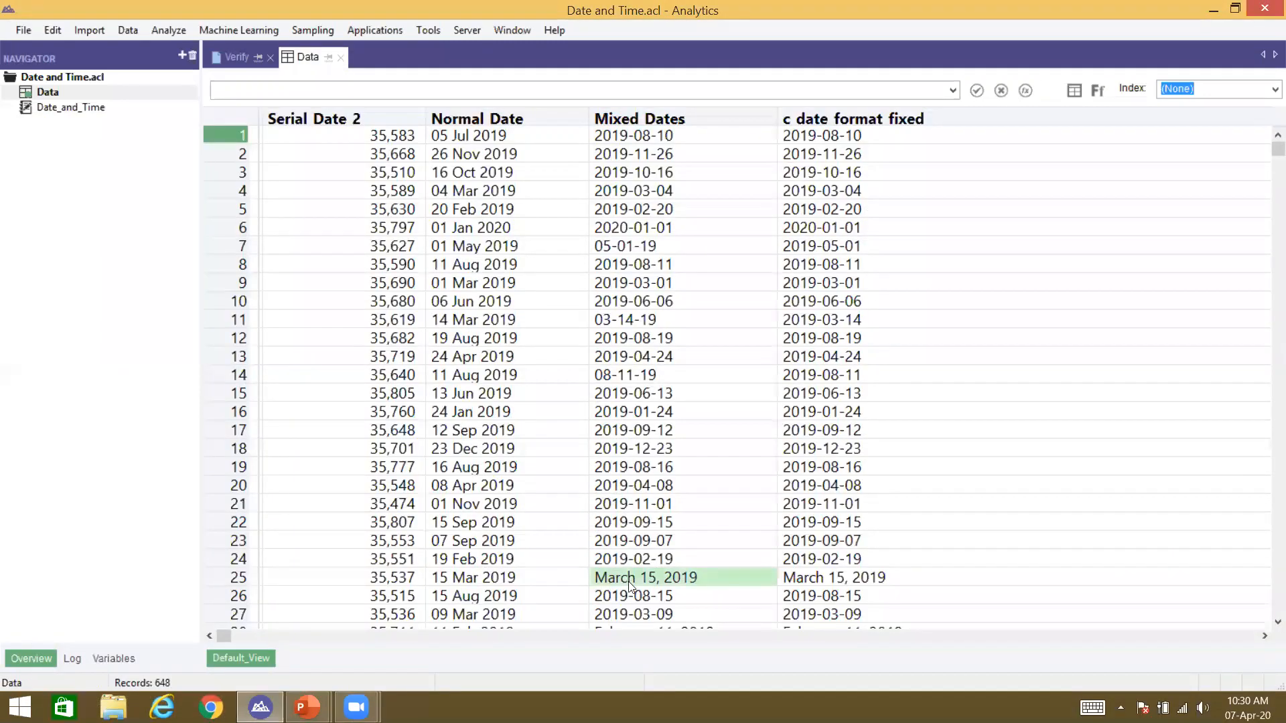
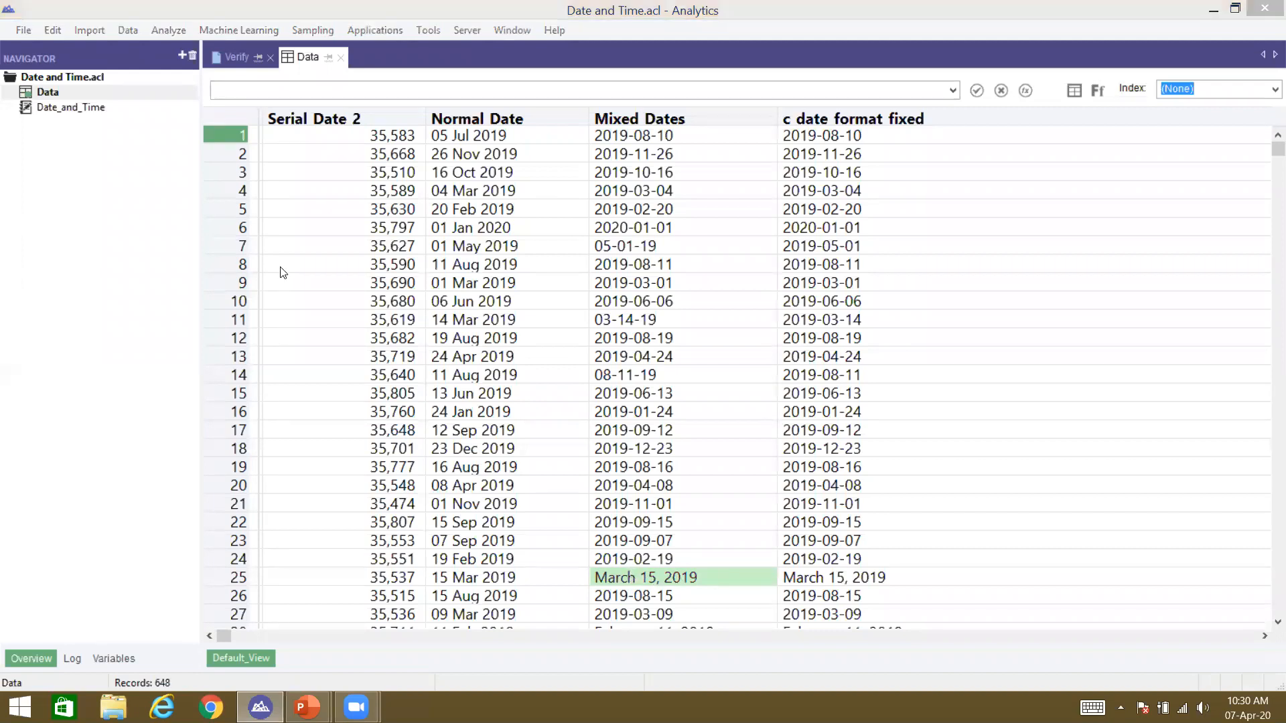
Step: Open the Data table's layout listing its field definitions, including c_date_format_fixed
double_click(227, 118)
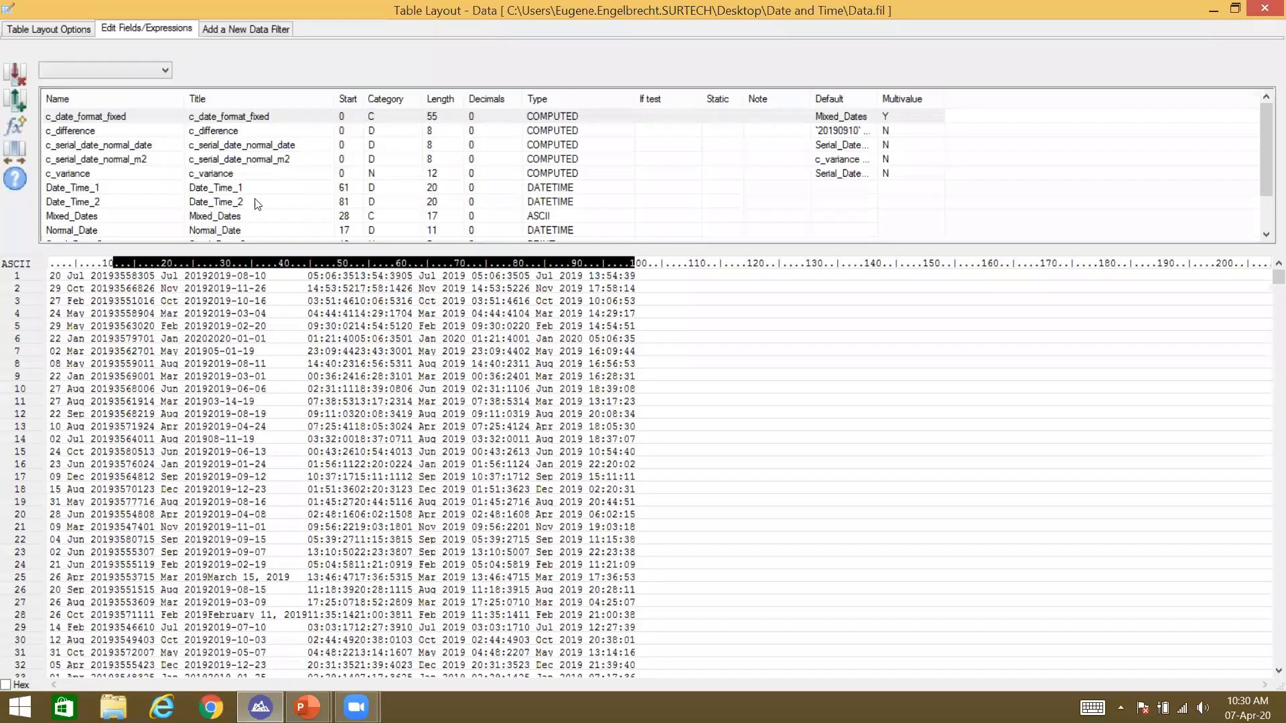
Step: Add a new c_date_format_fixed condition testing MAP(Mixed_Dates, "XXX")
double_click(230, 116)
left_click(15, 286)
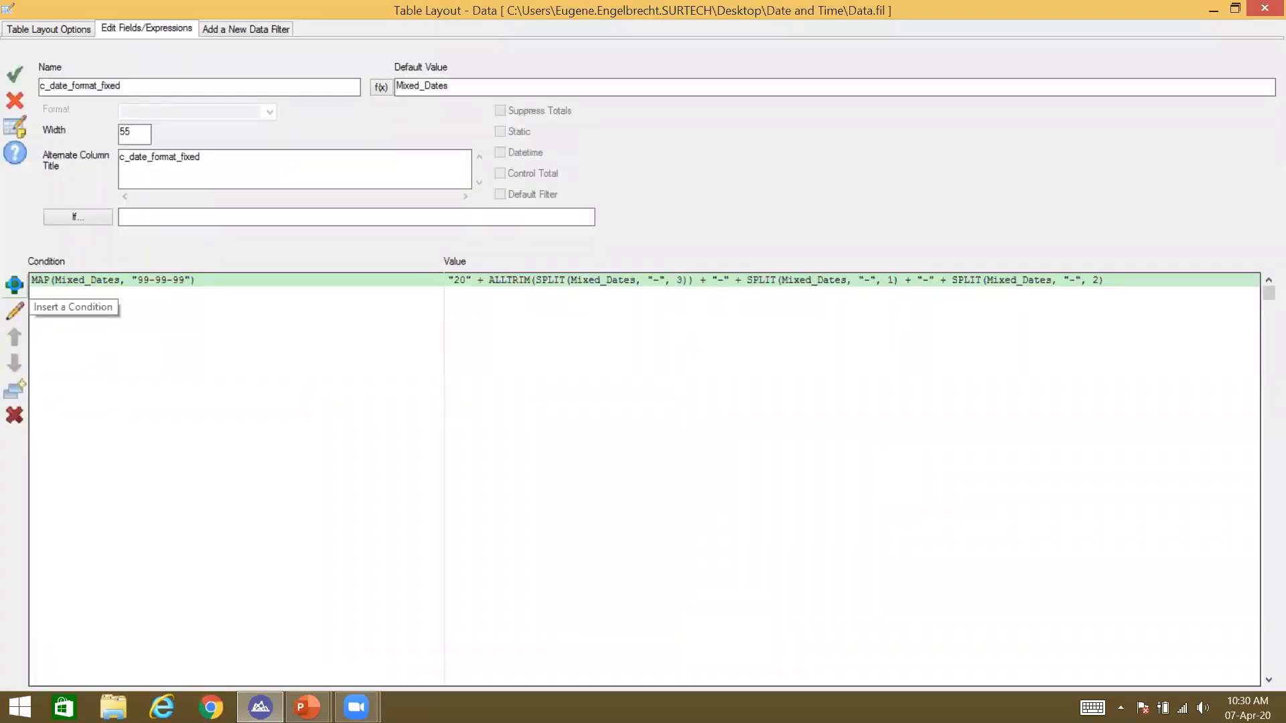
left_click(560, 331)
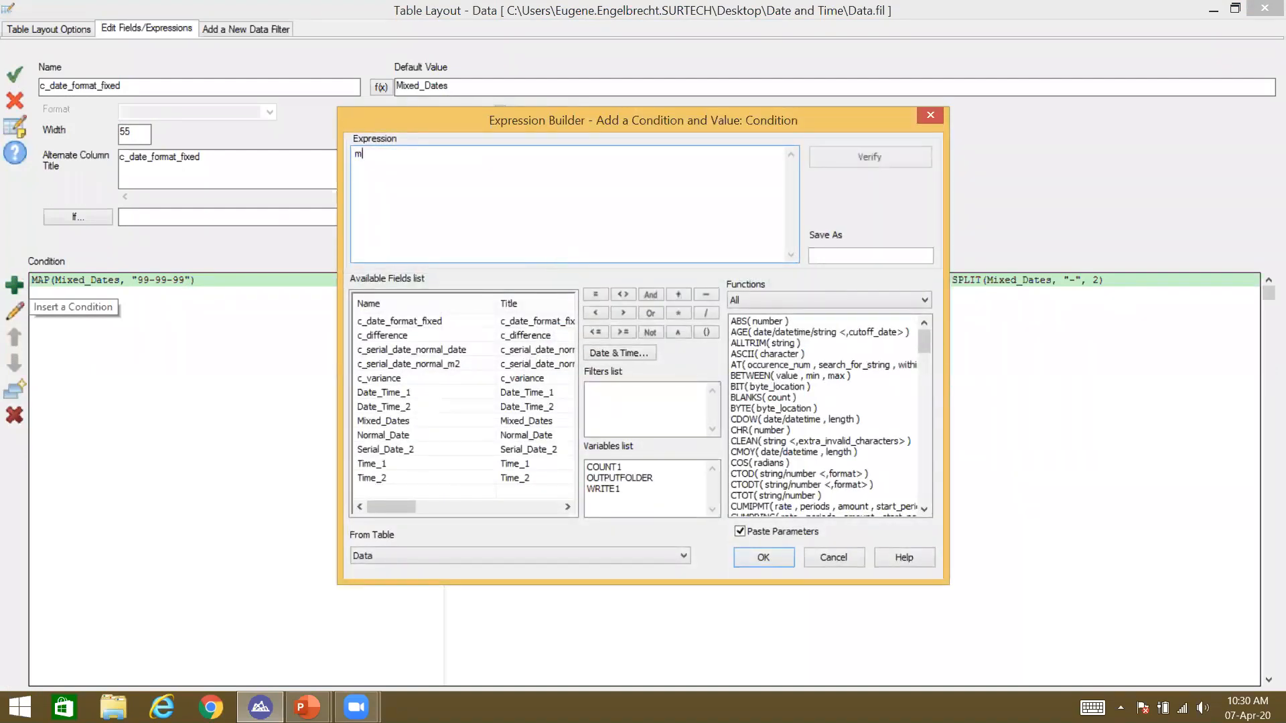
type("MAP(")
double_click(383, 421)
type(", \"XXX\"")
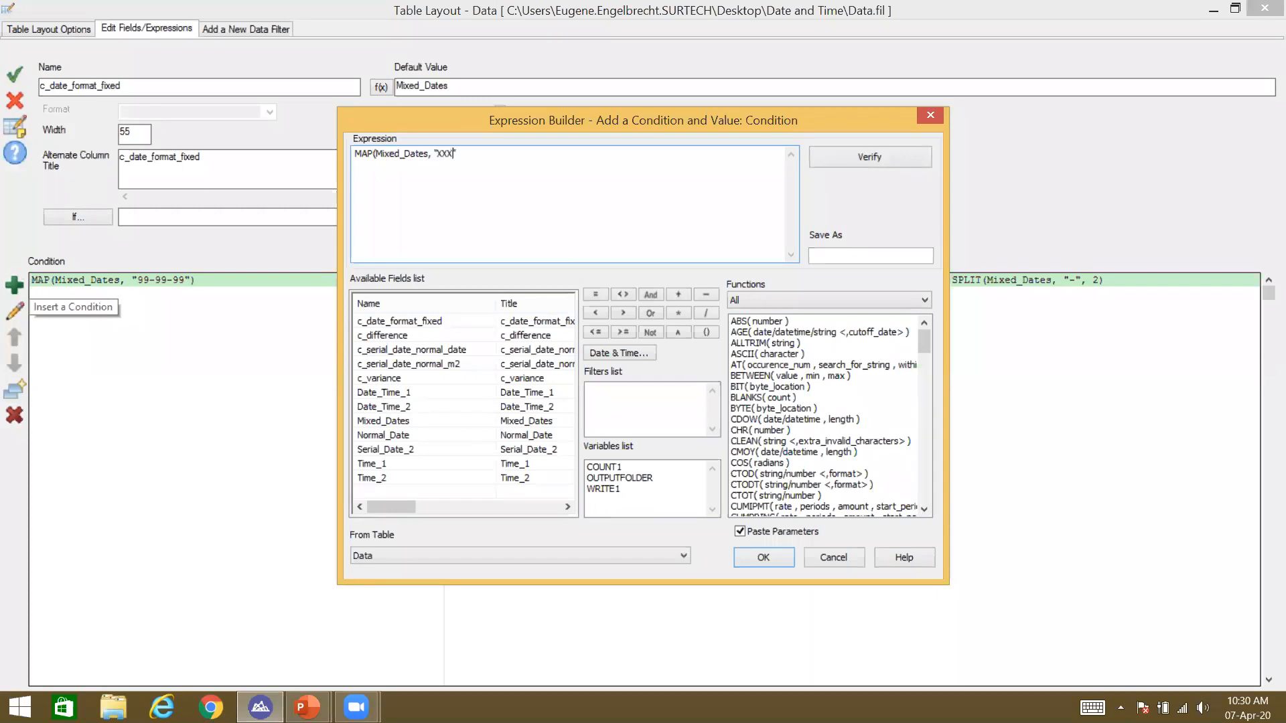
type(")")
key("Return")
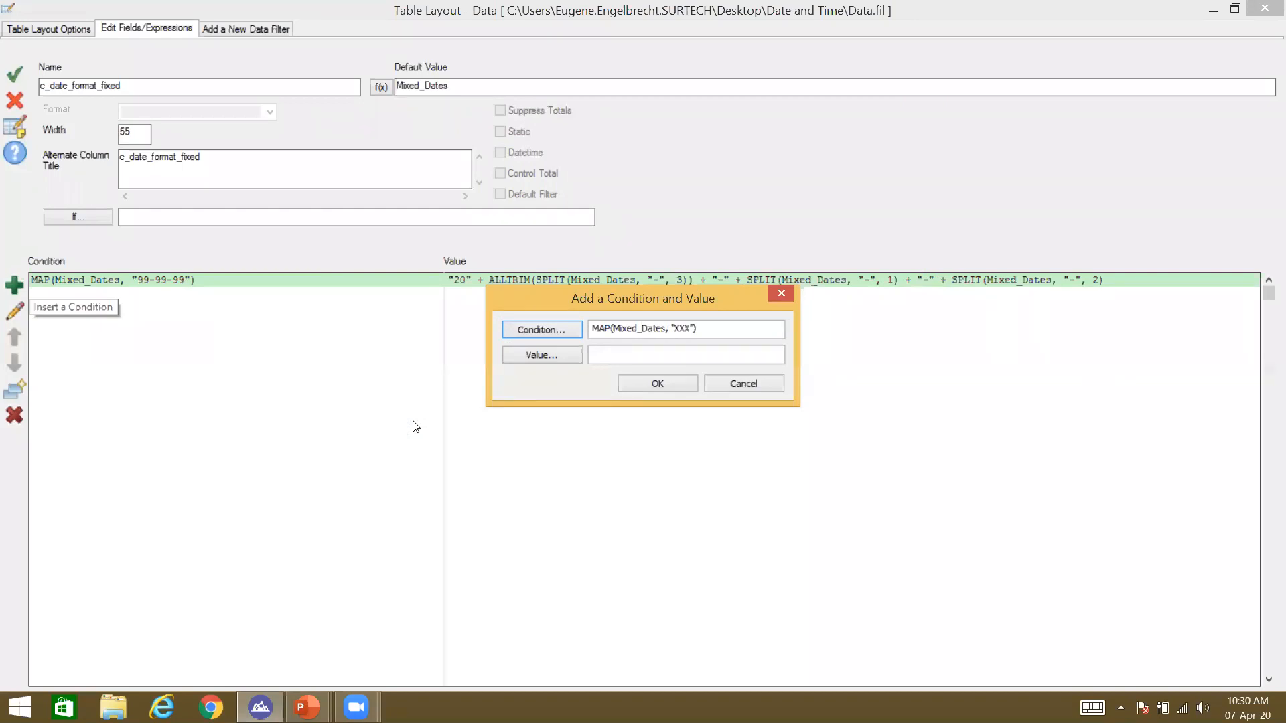
Step: Start the condition's value as SUBSTR(Mixed_Dates, 1, 3) and begin inserting SPLIT before it
left_click(541, 358)
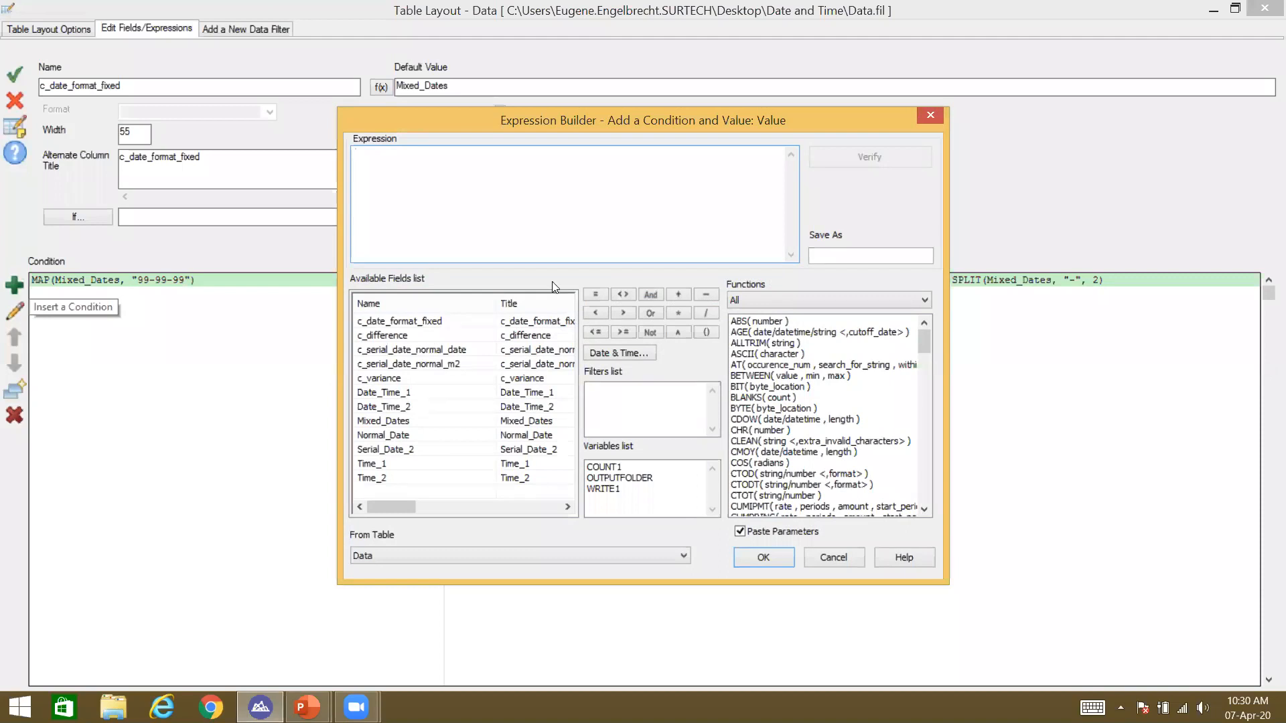
type("SUBSTR(")
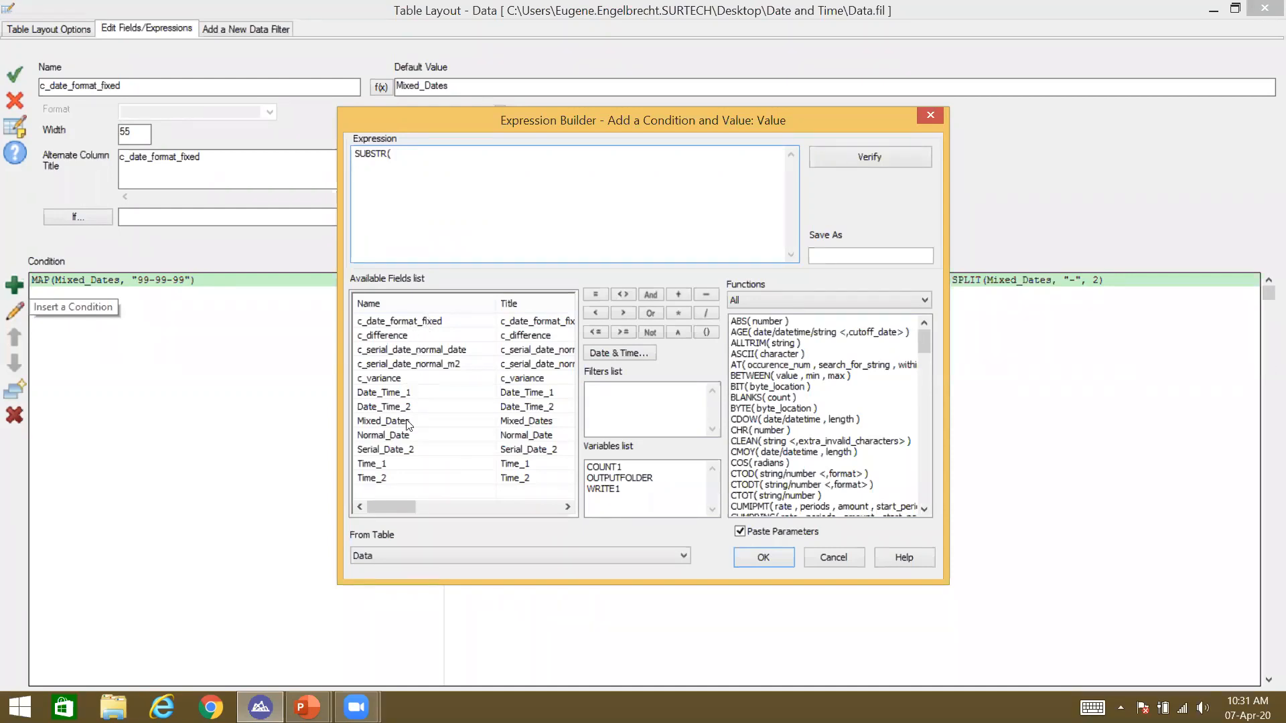
double_click(384, 422)
type(", 1, 3)")
key("Left")
key("Left")
left_click(360, 153)
type("SPLIT SUBS")
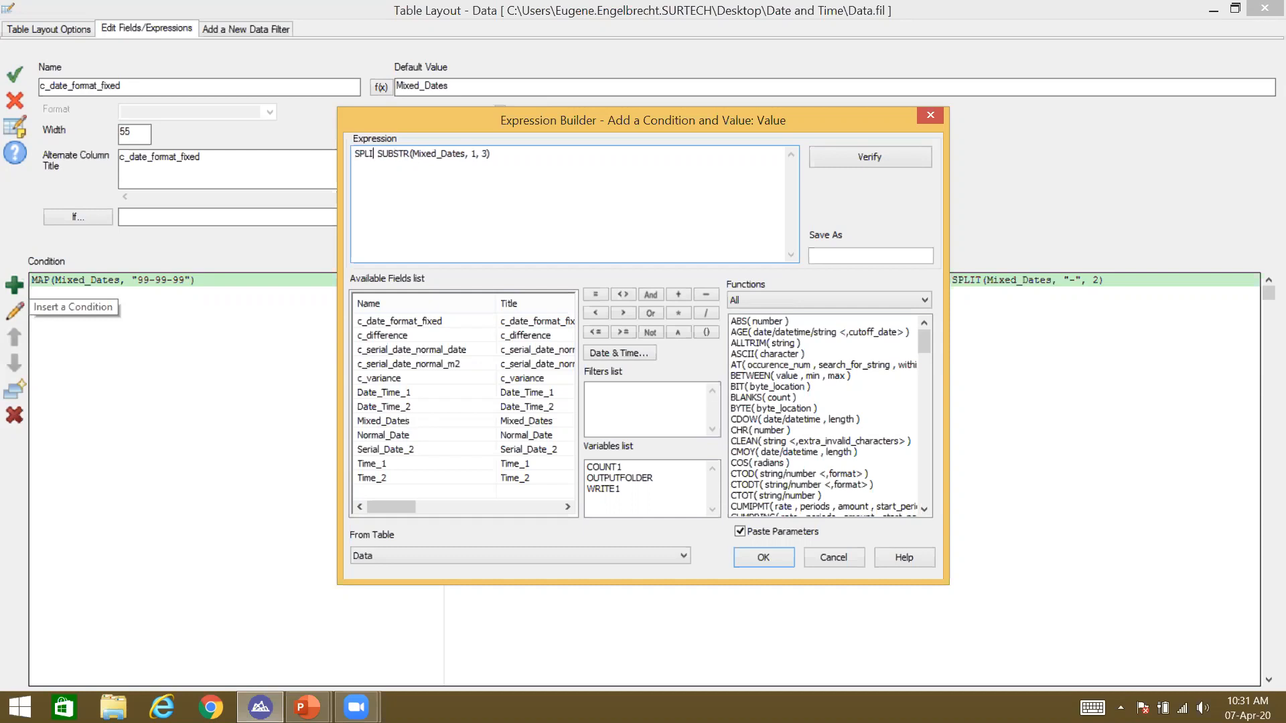
type("T")
left_click(429, 435)
left_click(370, 152)
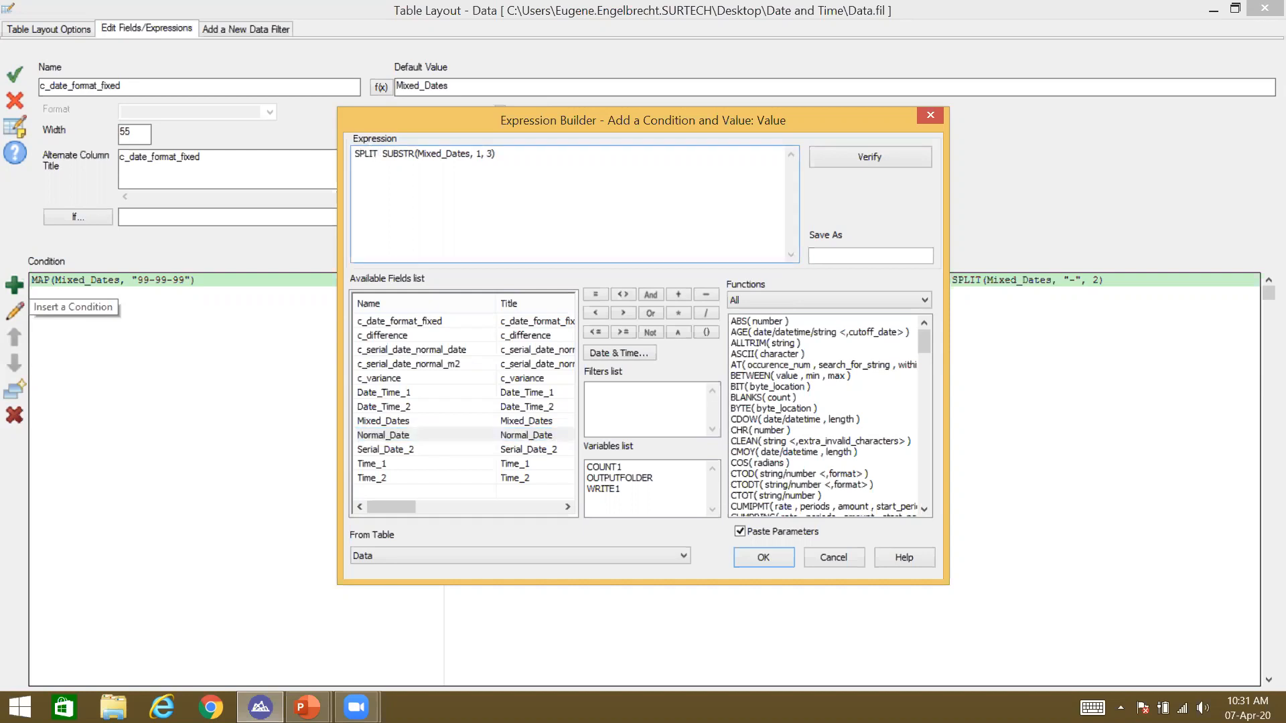
Step: Build the year term ALLTRIM(SPLIT(Mixed_Dates, ",",2)) + ahead of the SUBSTR month
type("(")
double_click(395, 421)
type(", ")
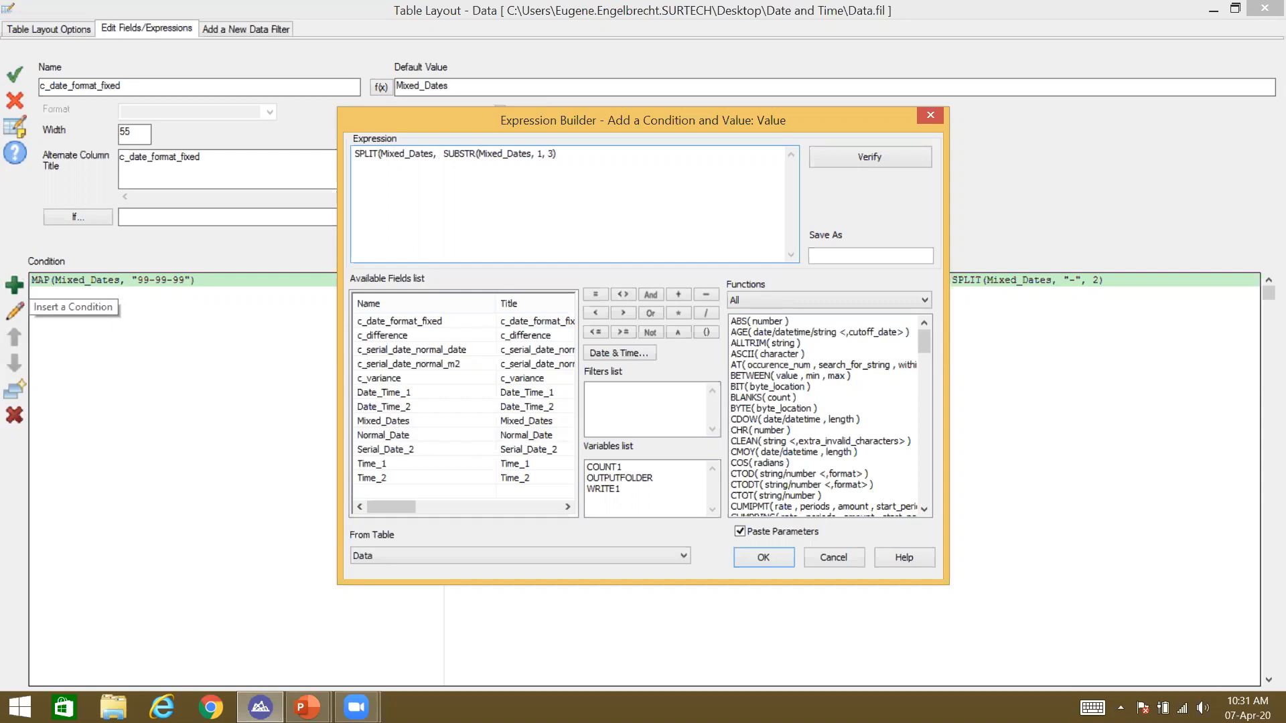
type("\"\"")
key("Left")
type(",\",2)")
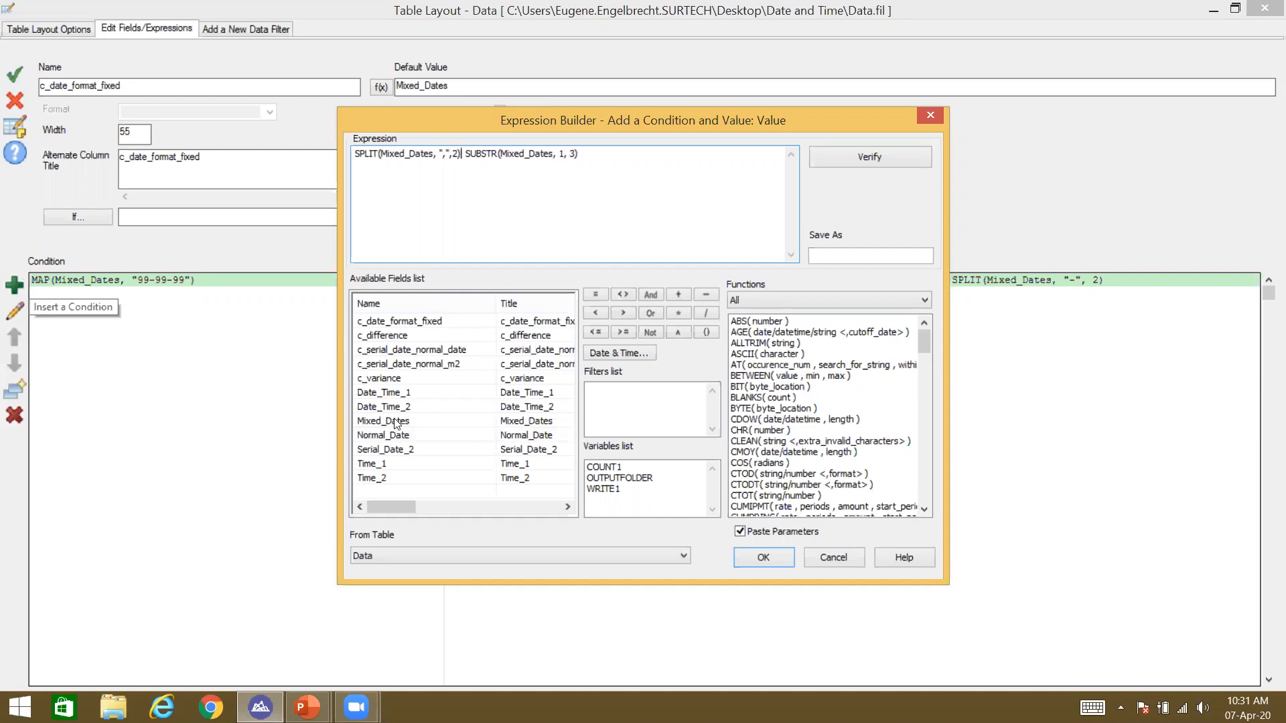
left_click(355, 153)
type("ALLTRIM(")
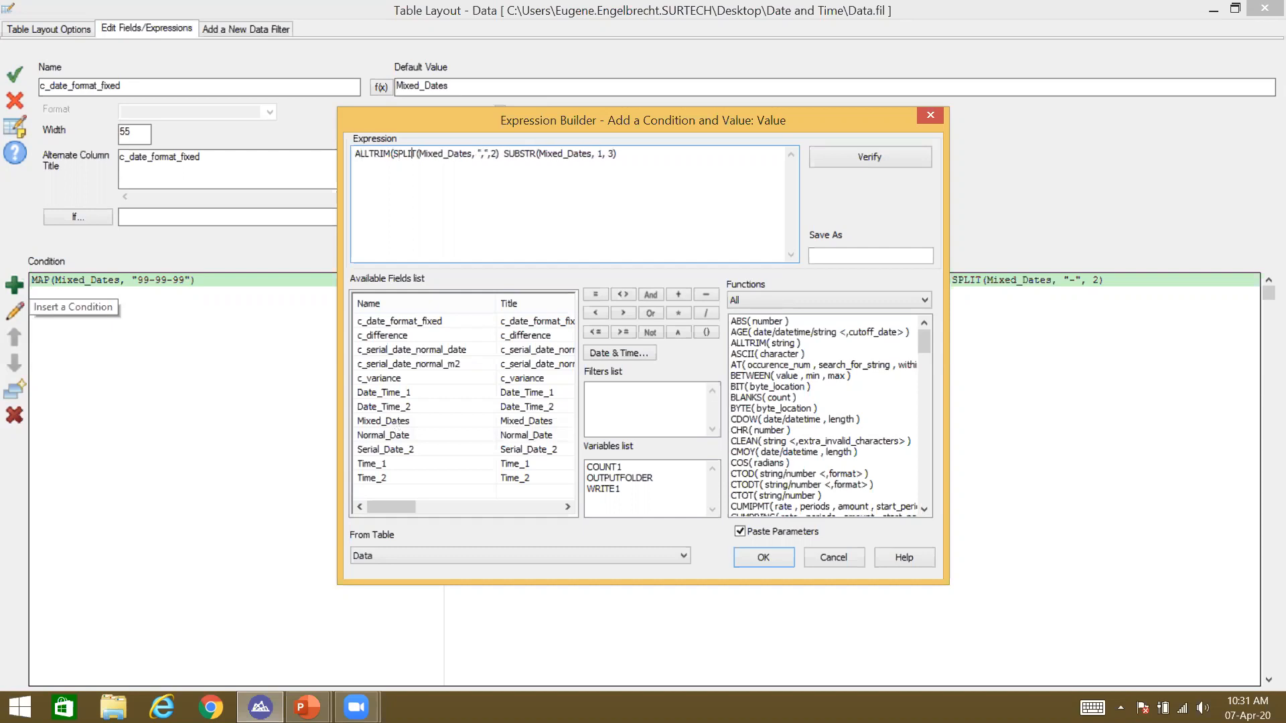
type(") +")
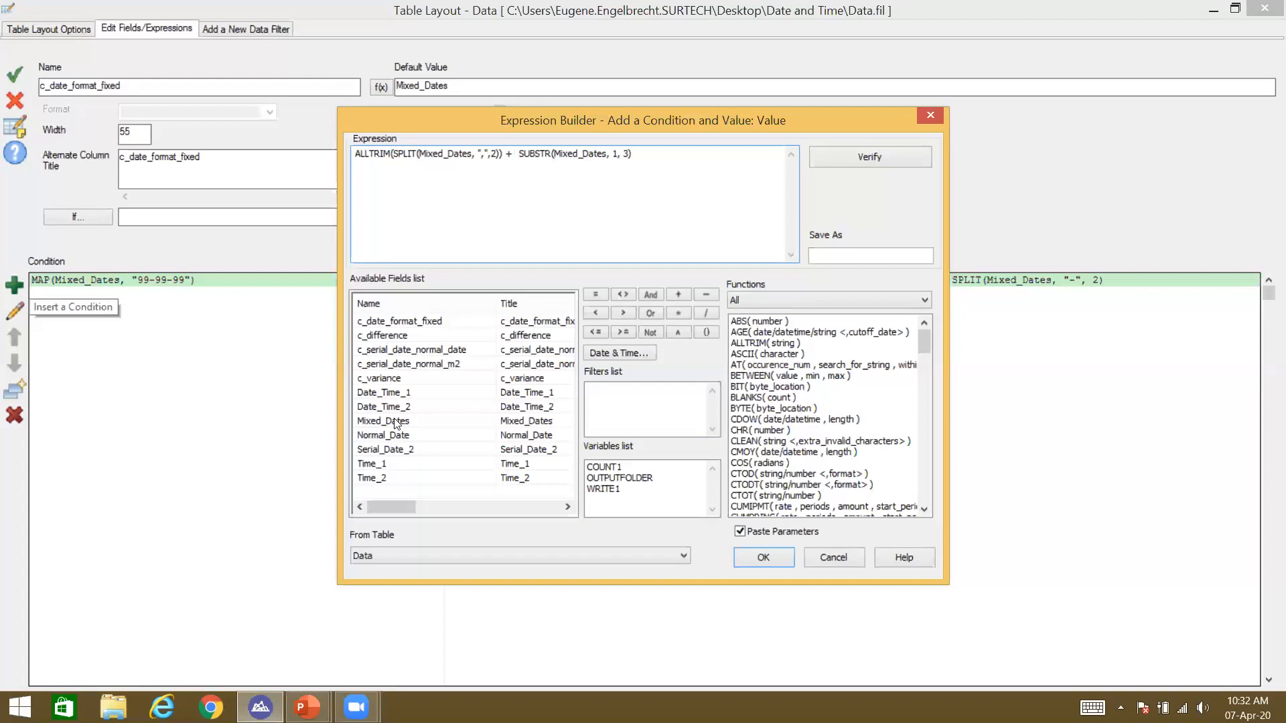
key("BackSpace")
Step: Prepend SPLIT(Mixed_Dates, " ", 2) + for the day and accept the revised field
key("Home")
type("SPLIT(")
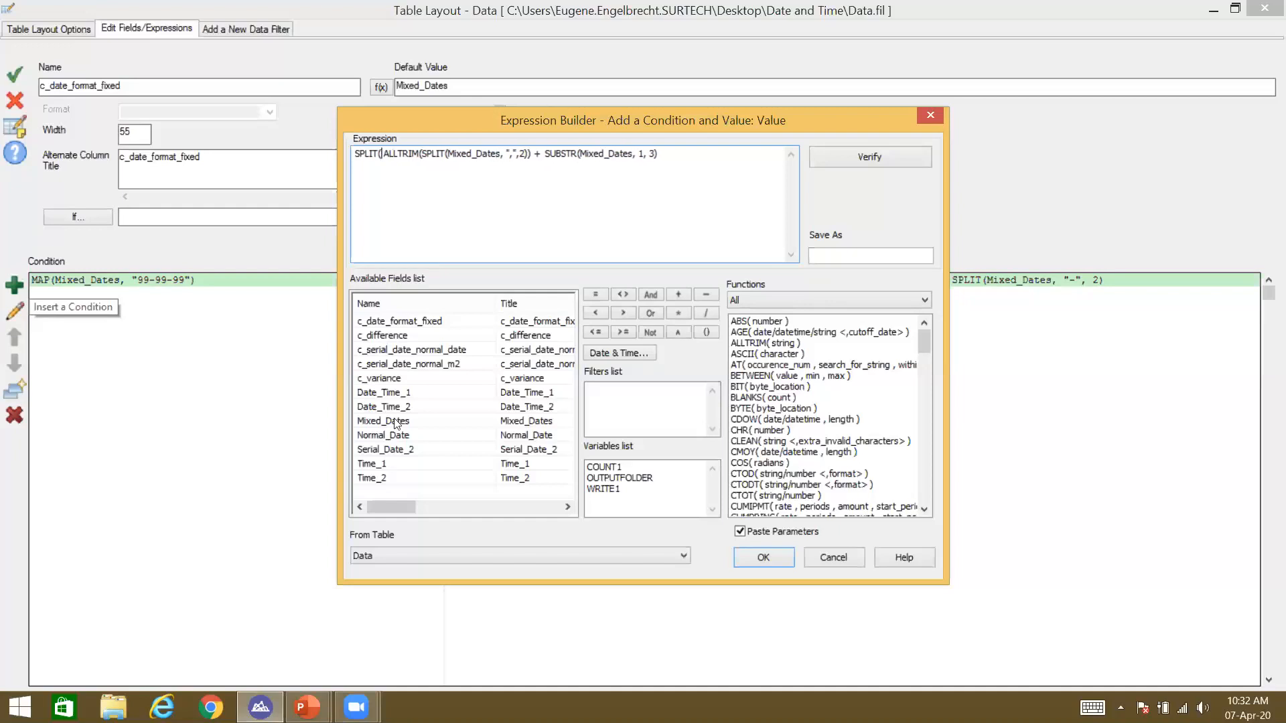
double_click(397, 422)
type(", ")
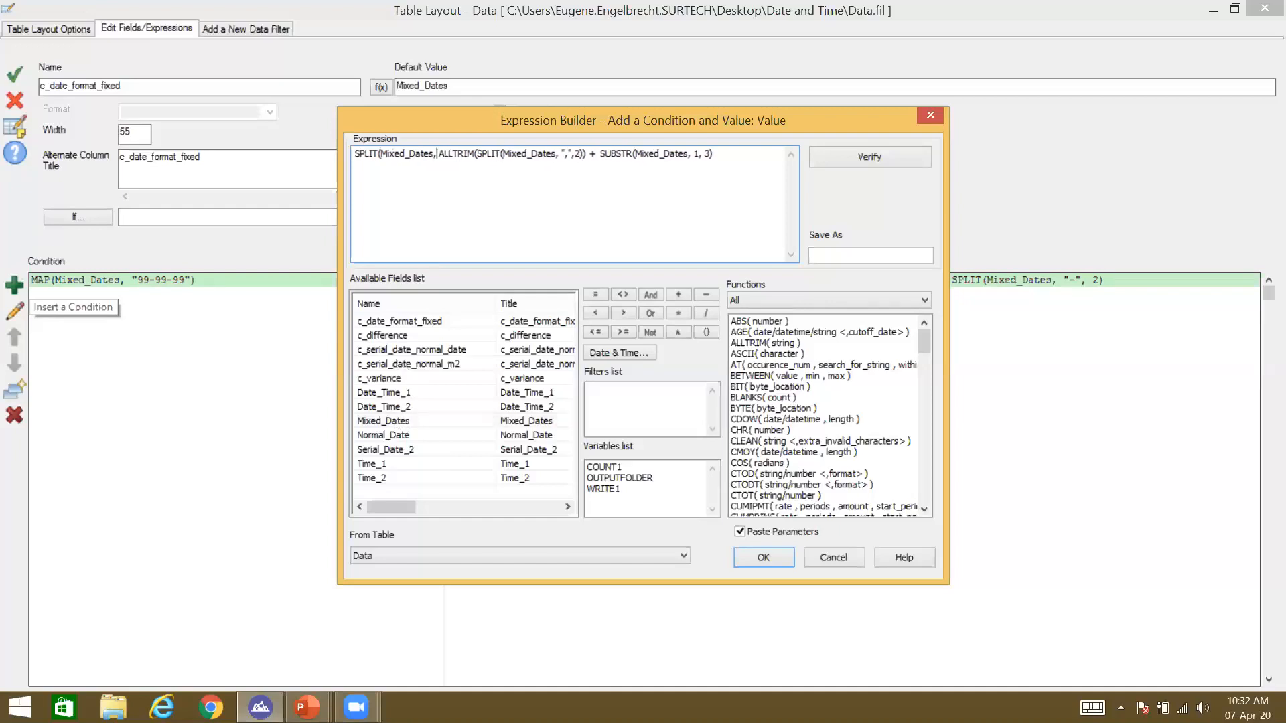
type("\"")
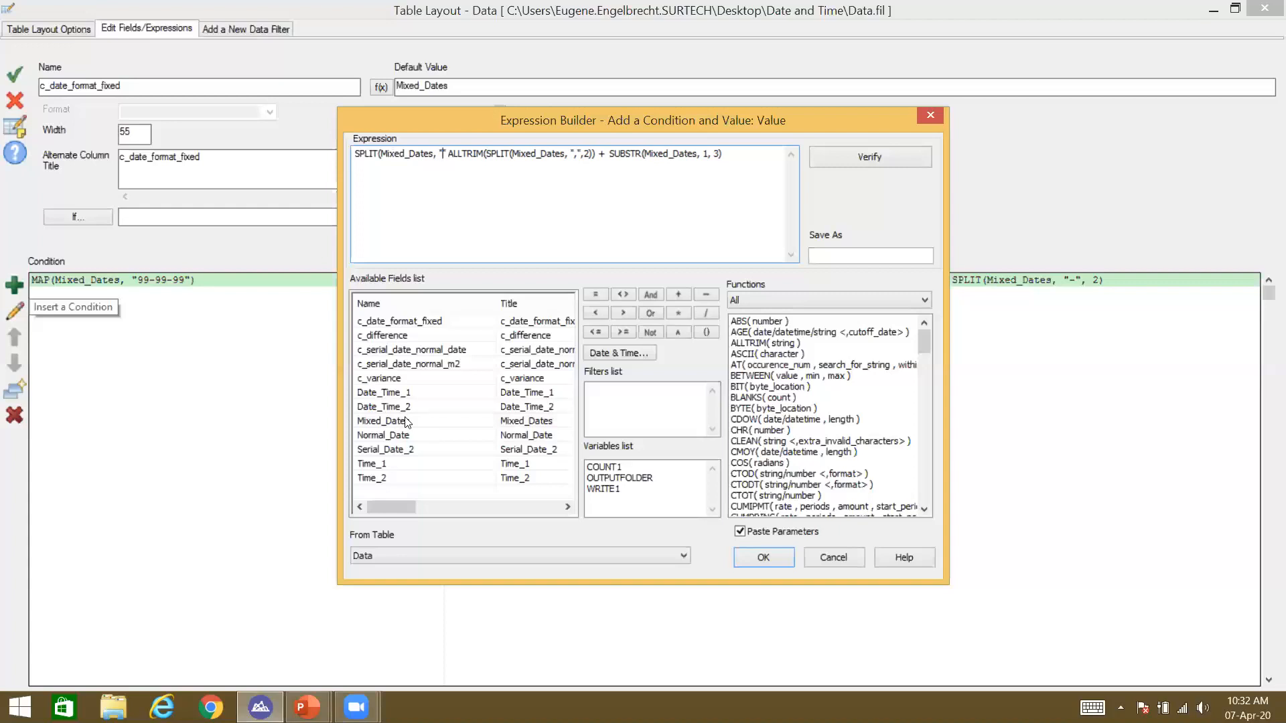
type("-\"")
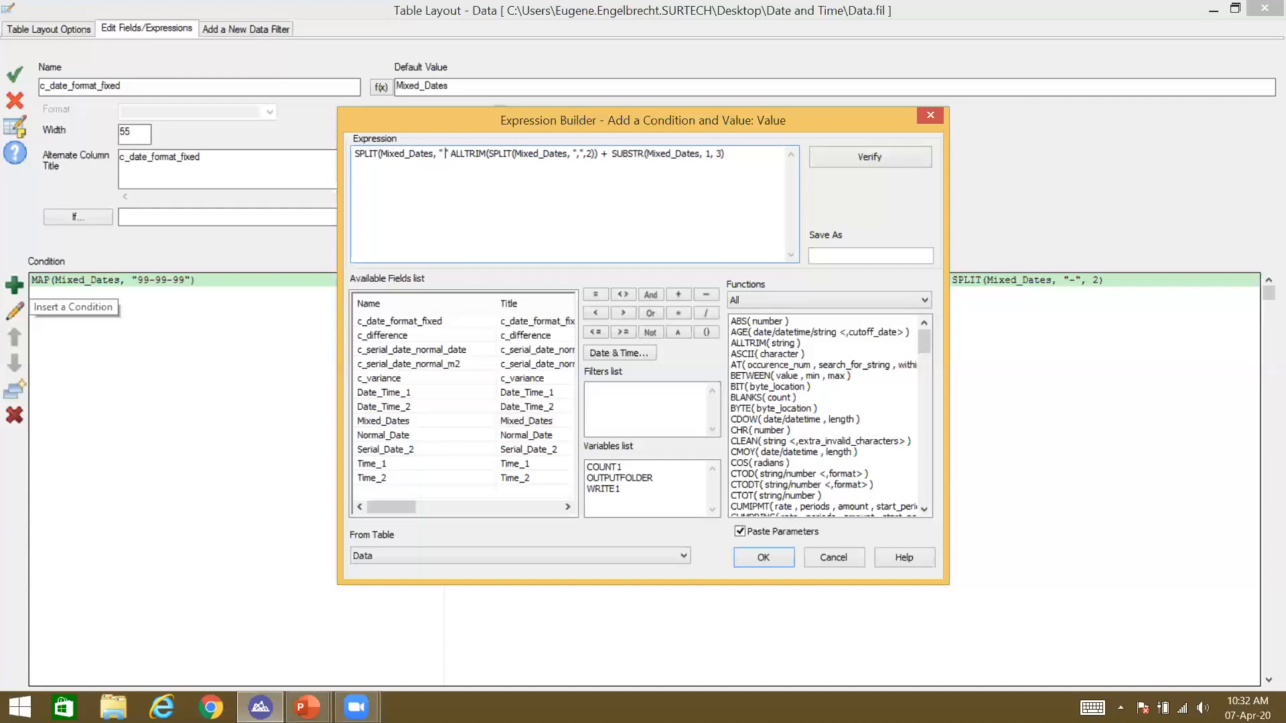
type(", ")
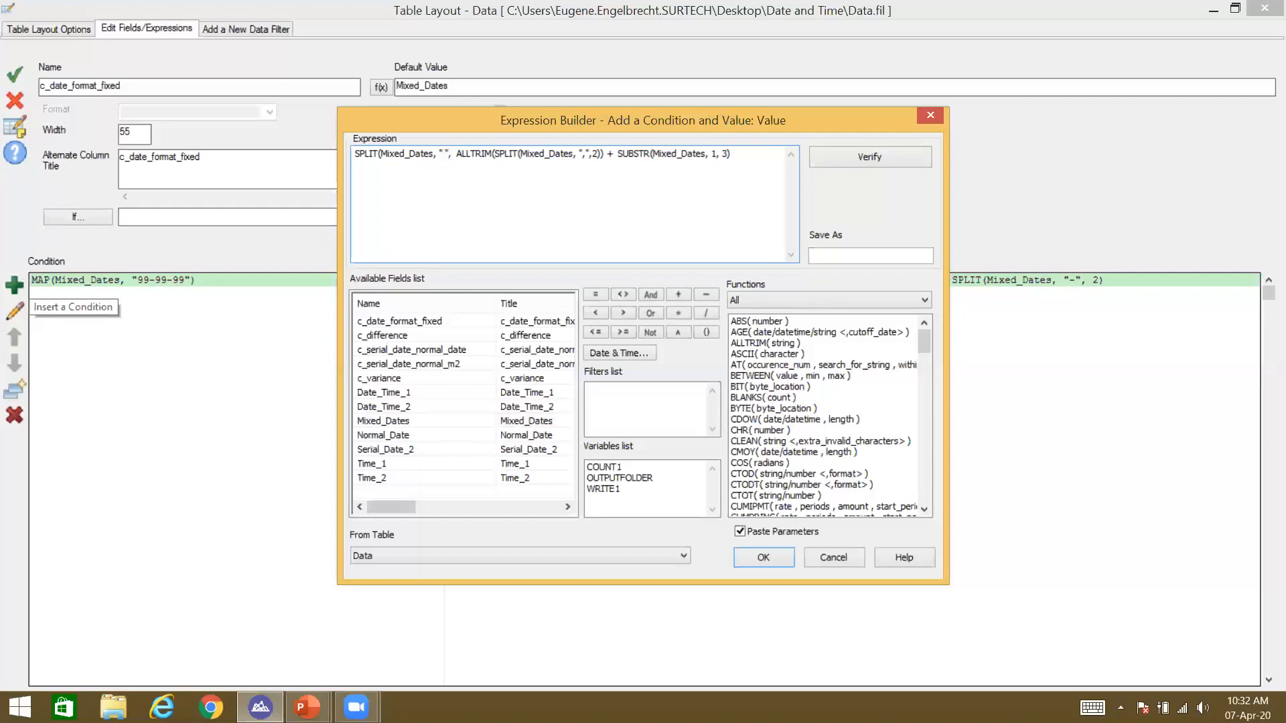
type("2)")
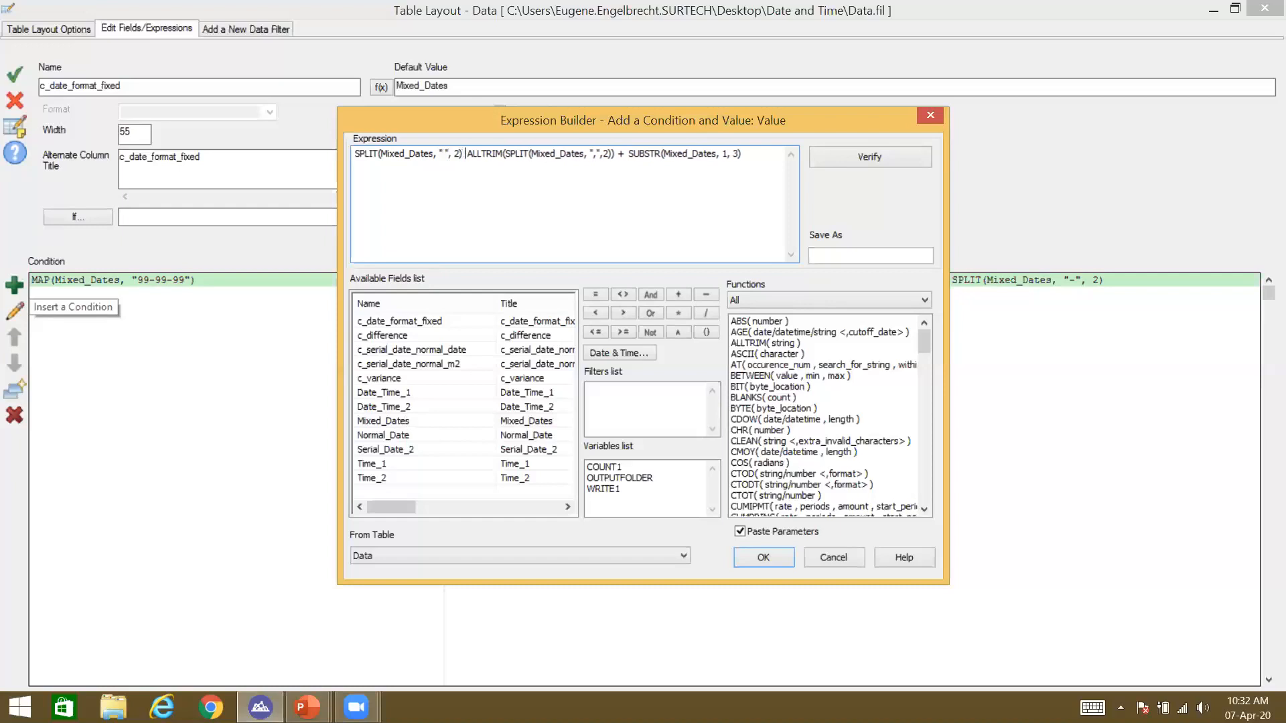
type(" +")
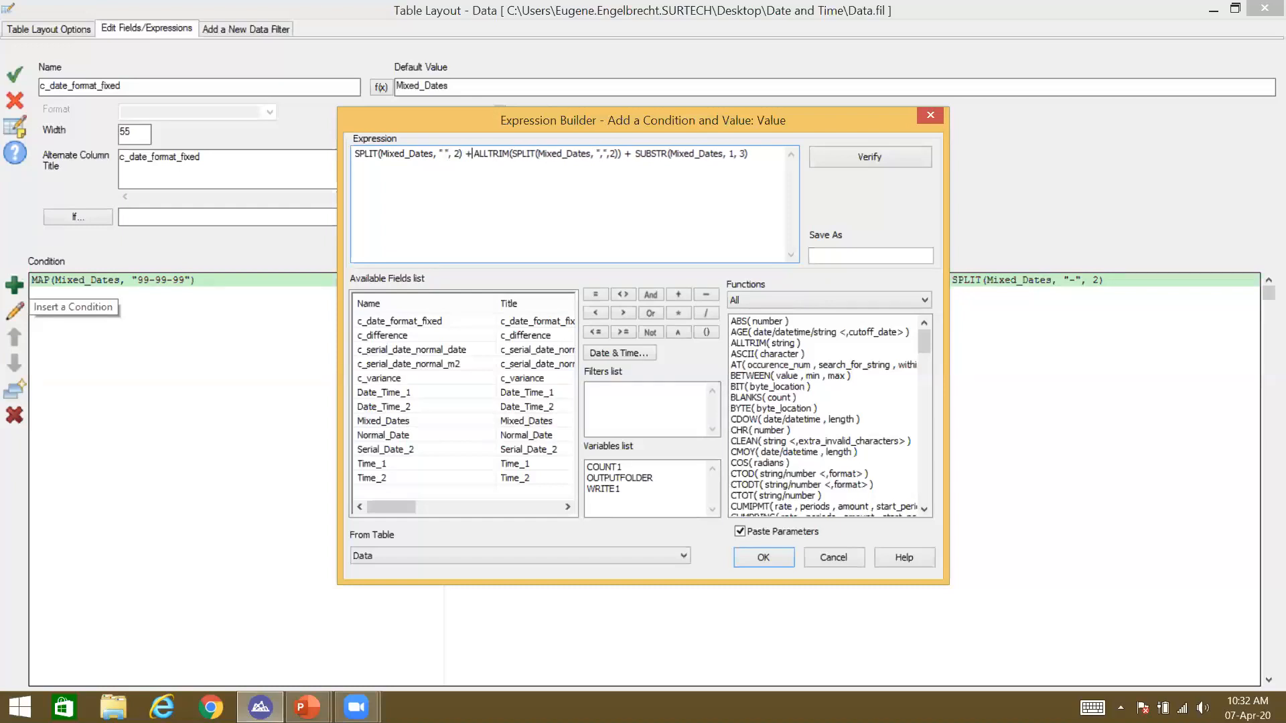
left_click(764, 557)
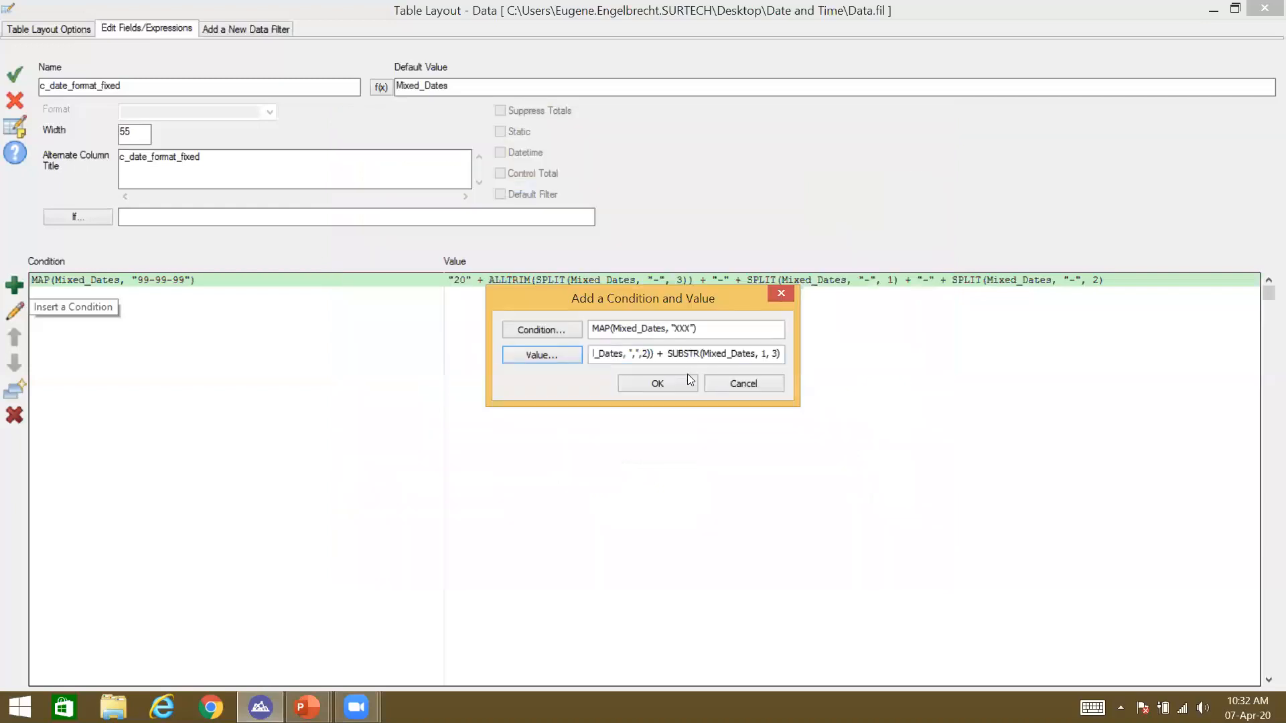
left_click(685, 378)
left_click(10, 83)
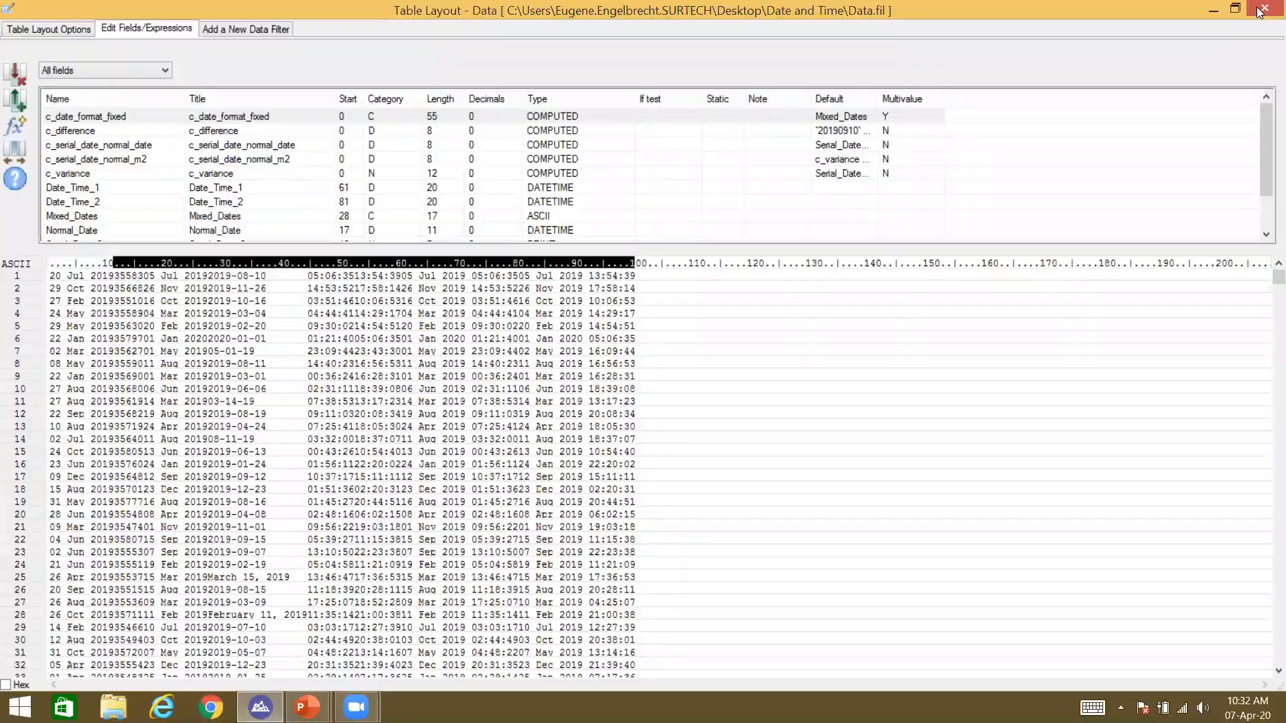
left_click(1261, 9)
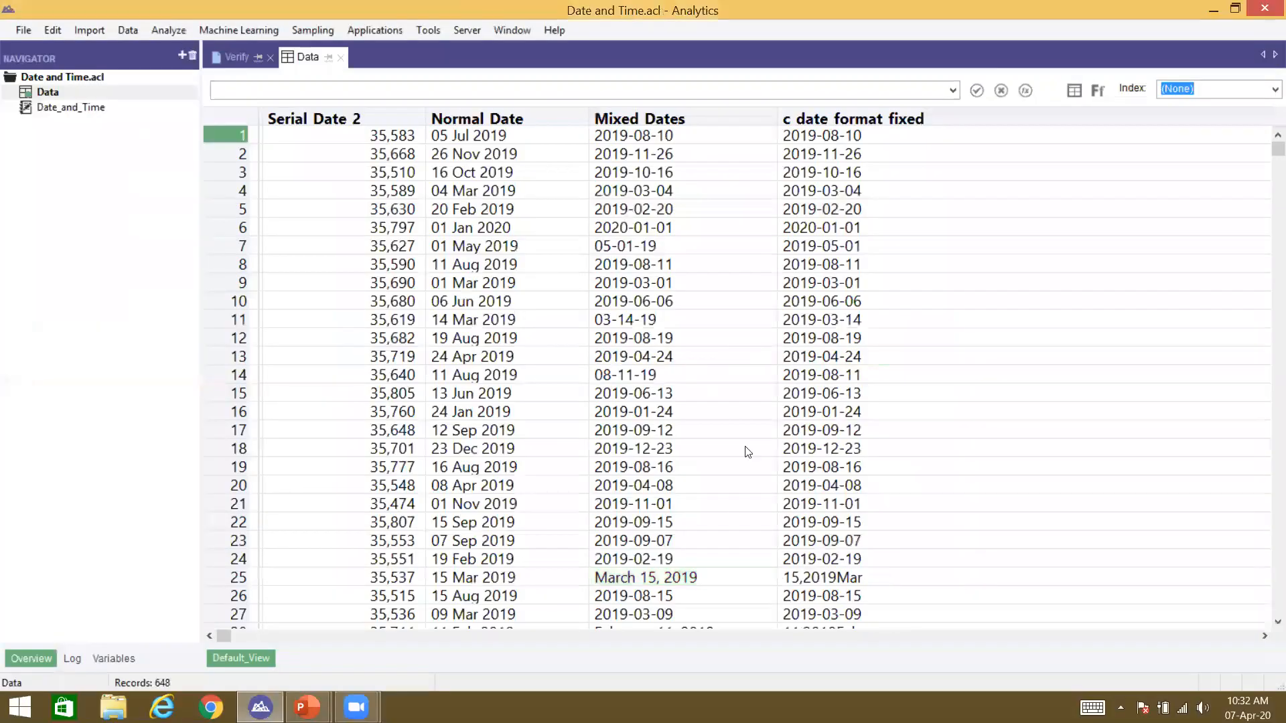
left_click(863, 580)
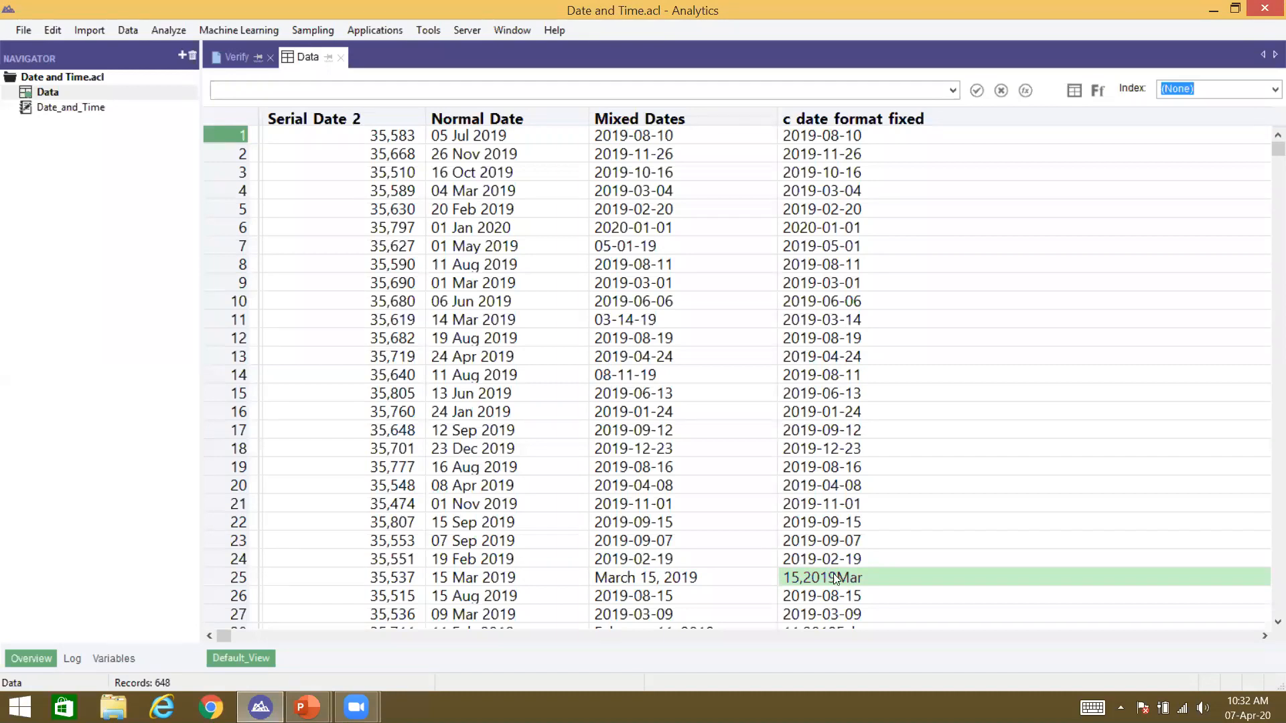
key("ctrl+l")
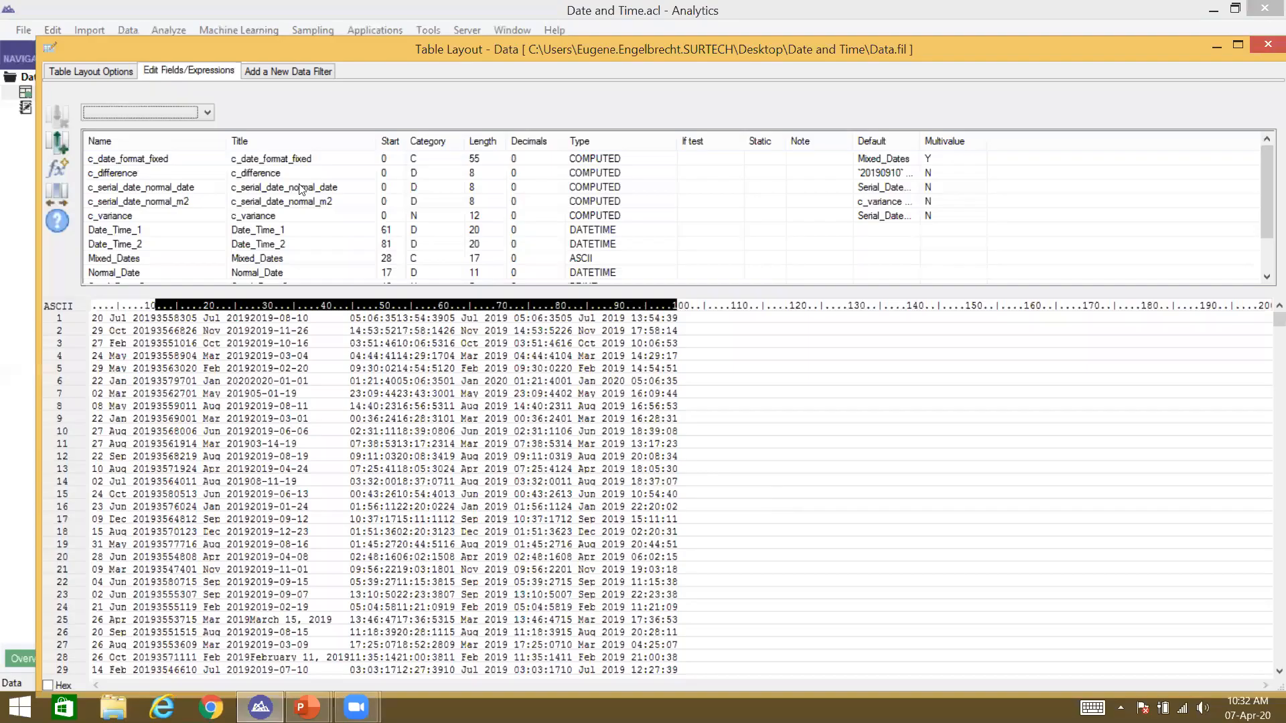
Step: Open the value expression of c_date_format_fixed's XXX condition
left_click(105, 163)
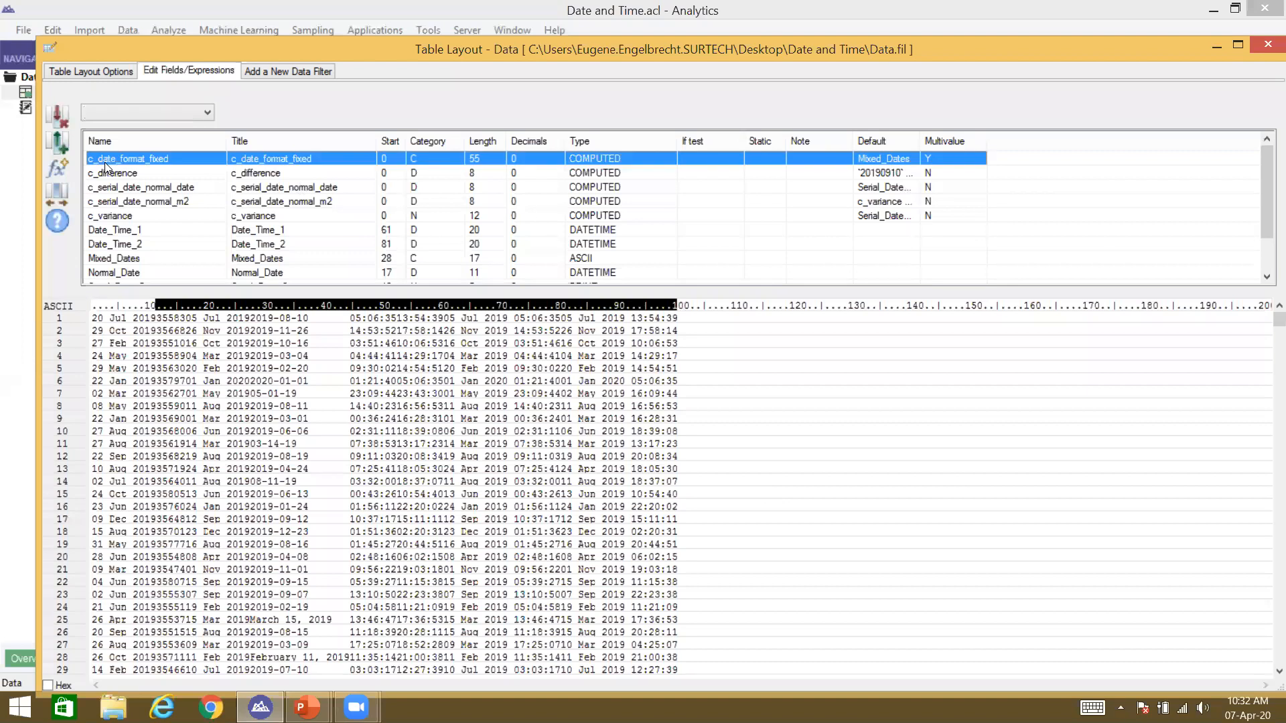
key("Down")
key("Down")
key("Down")
key("Up")
key("Up")
key("Up")
double_click(105, 163)
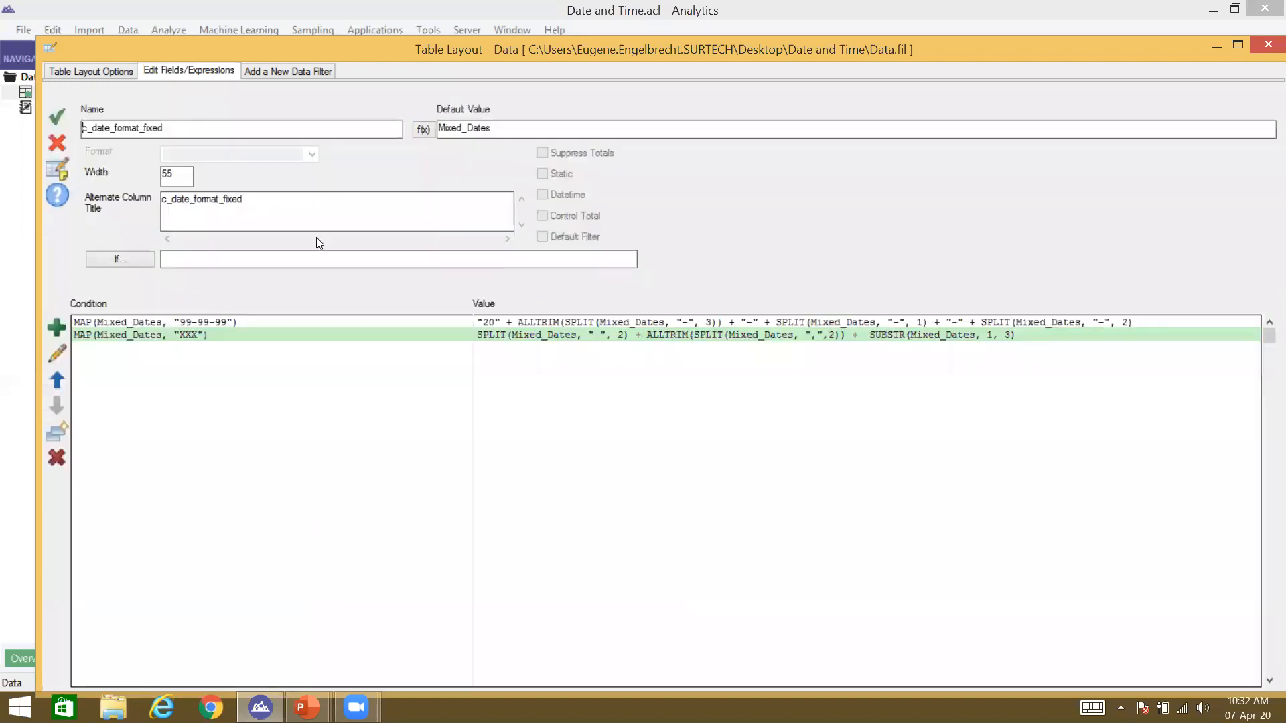
double_click(298, 341)
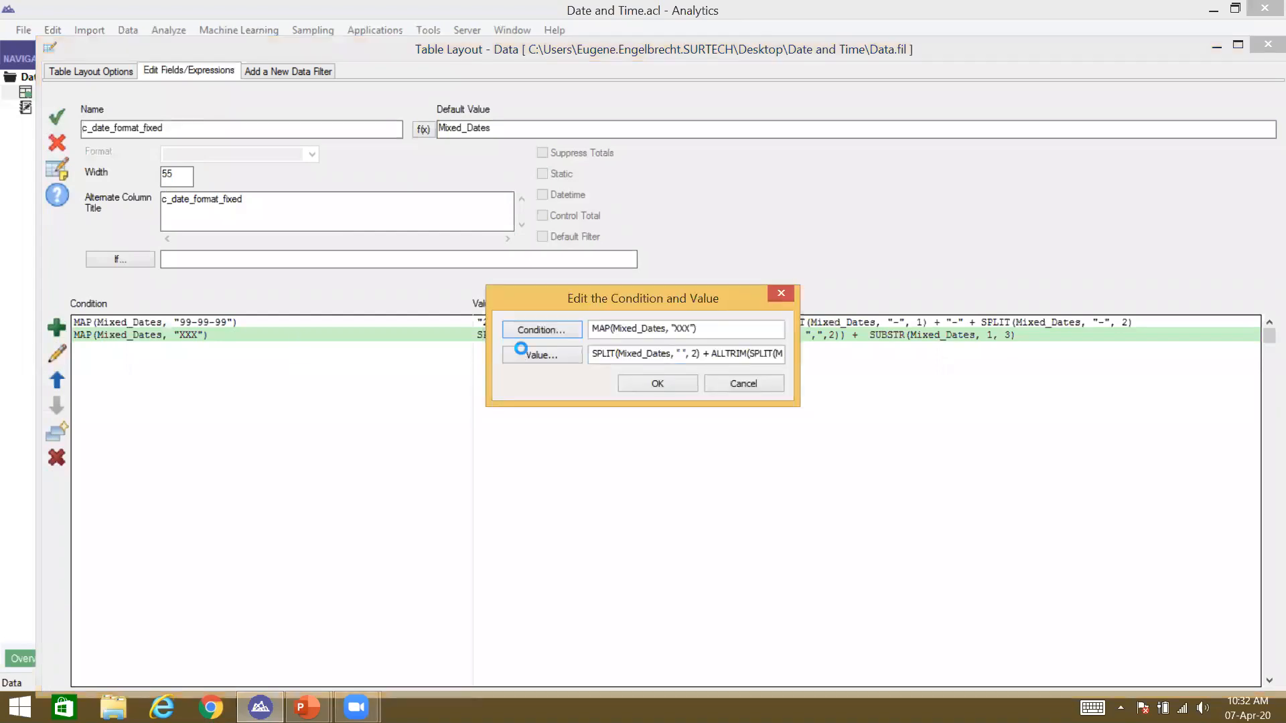
left_click(601, 154)
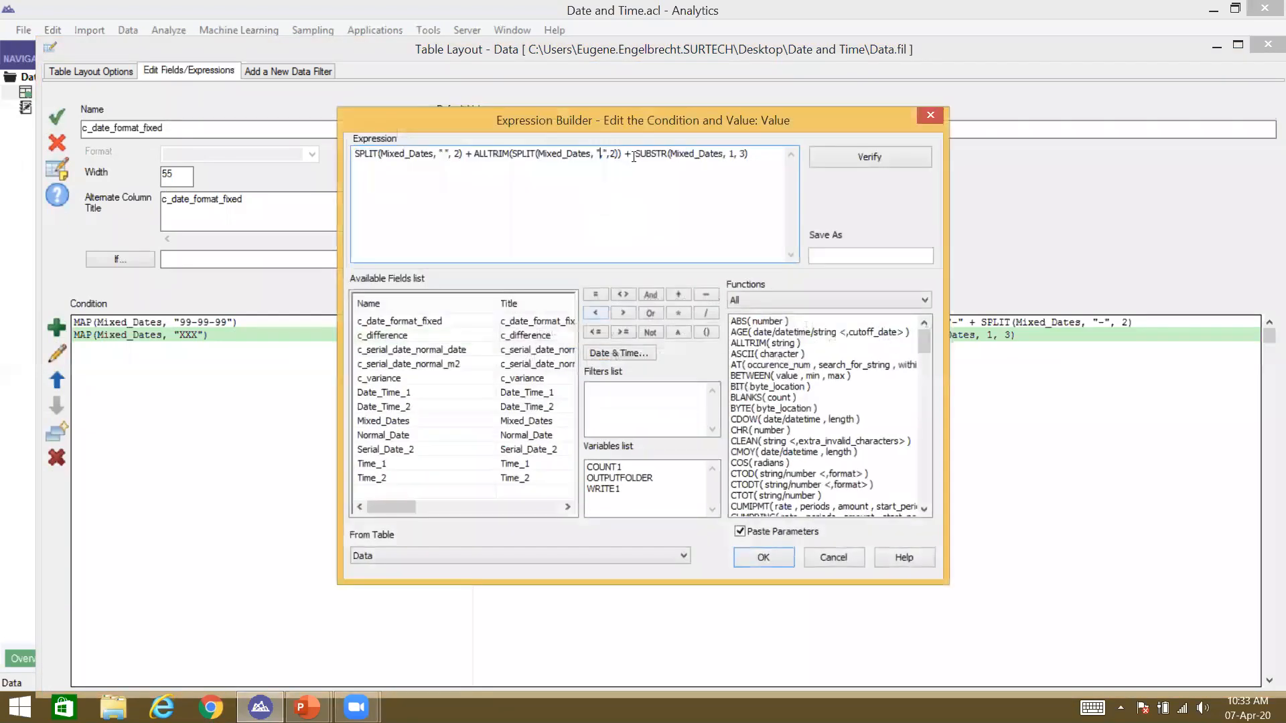
Step: Move the ALLTRIM(SPLIT(Mixed_Dates, ",",2)) term to the front with +, confirm, and close the layout
key("BackSpace")
key("Right")
key("Right")
key("Right")
key("Right")
key("shift+Left")
key("shift+Right")
key("shift+Right")
key("Left")
key("shift+Left")
key("shift+Left")
key("shift+Left")
key("shift+Left")
key("shift+Left")
key("shift+Left")
key("shift+Left")
key("shift+Left")
key("shift+Left")
key("shift+Left")
key("shift+Left")
key("shift+Left")
key("shift+Left")
key("shift+Left")
key("shift+Left")
key("shift+Left")
key("shift+Left")
key("shift+Left")
key("shift+Left")
key("shift+Left")
key("shift+Left")
key("ctrl+c")
key("shift+Left")
key("shift+Left")
key("Delete")
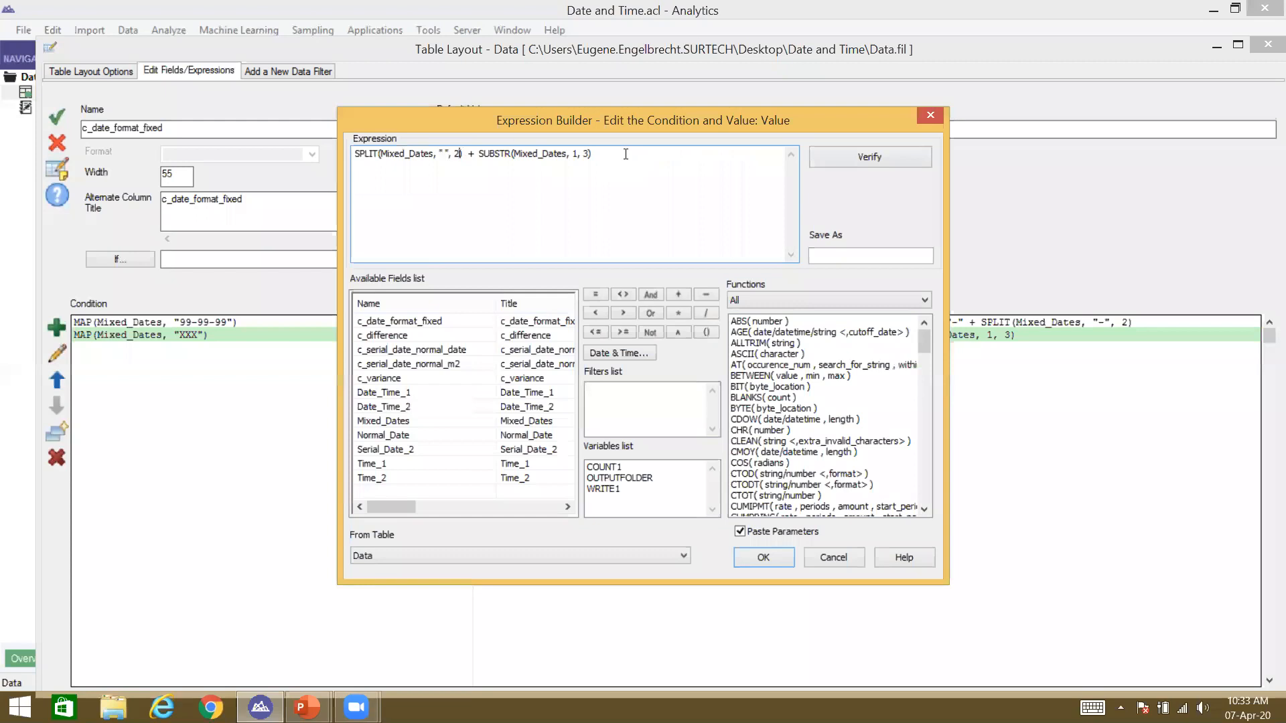
key("ctrl+v")
type("+")
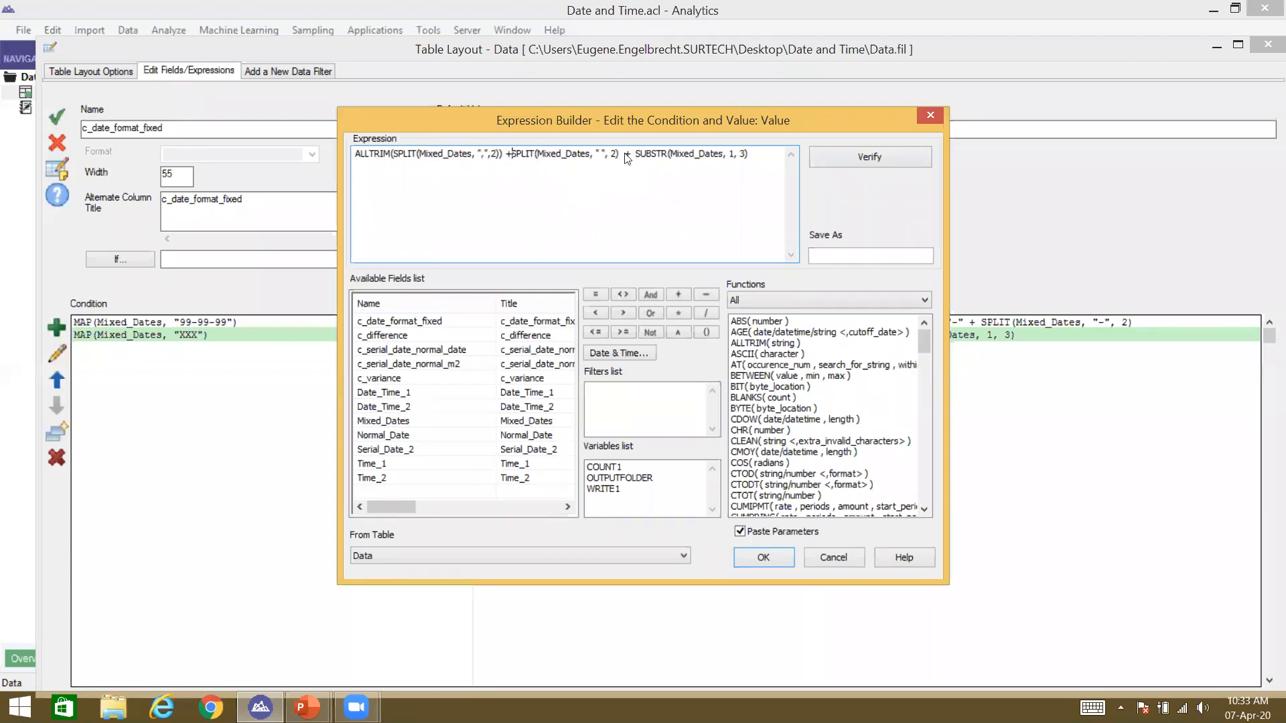
key("Return")
left_click(647, 382)
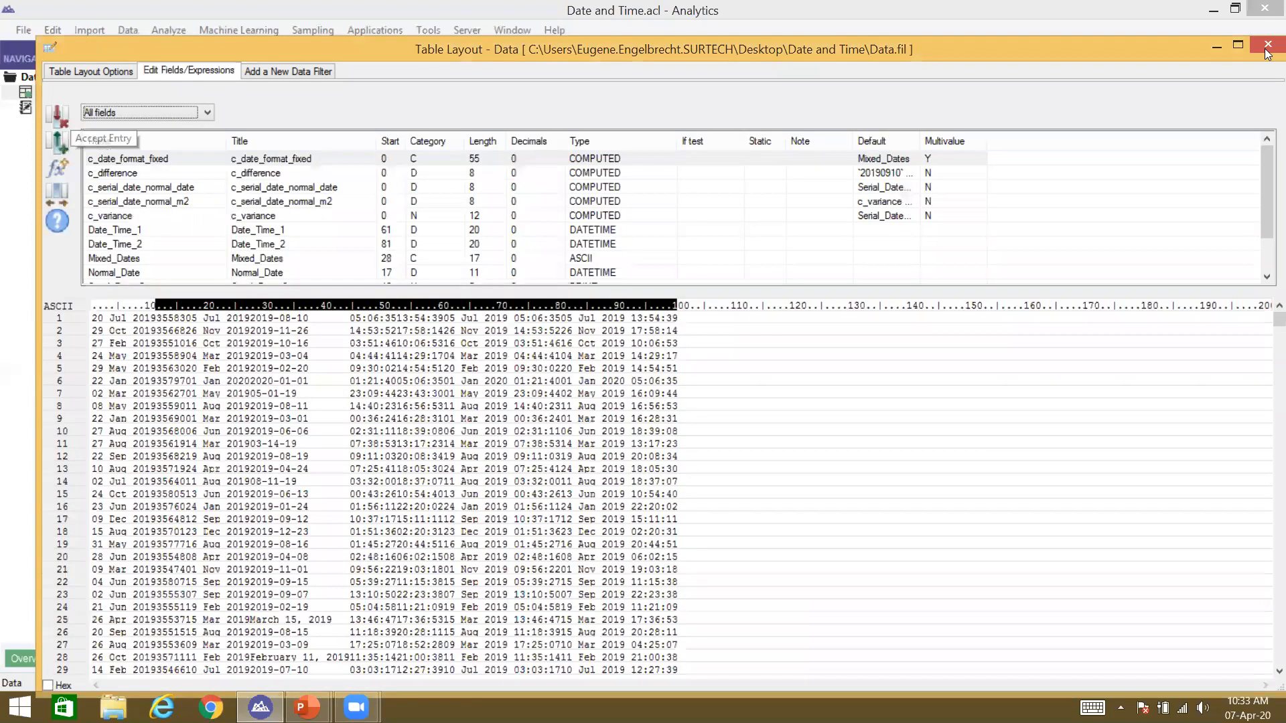
left_click(1268, 47)
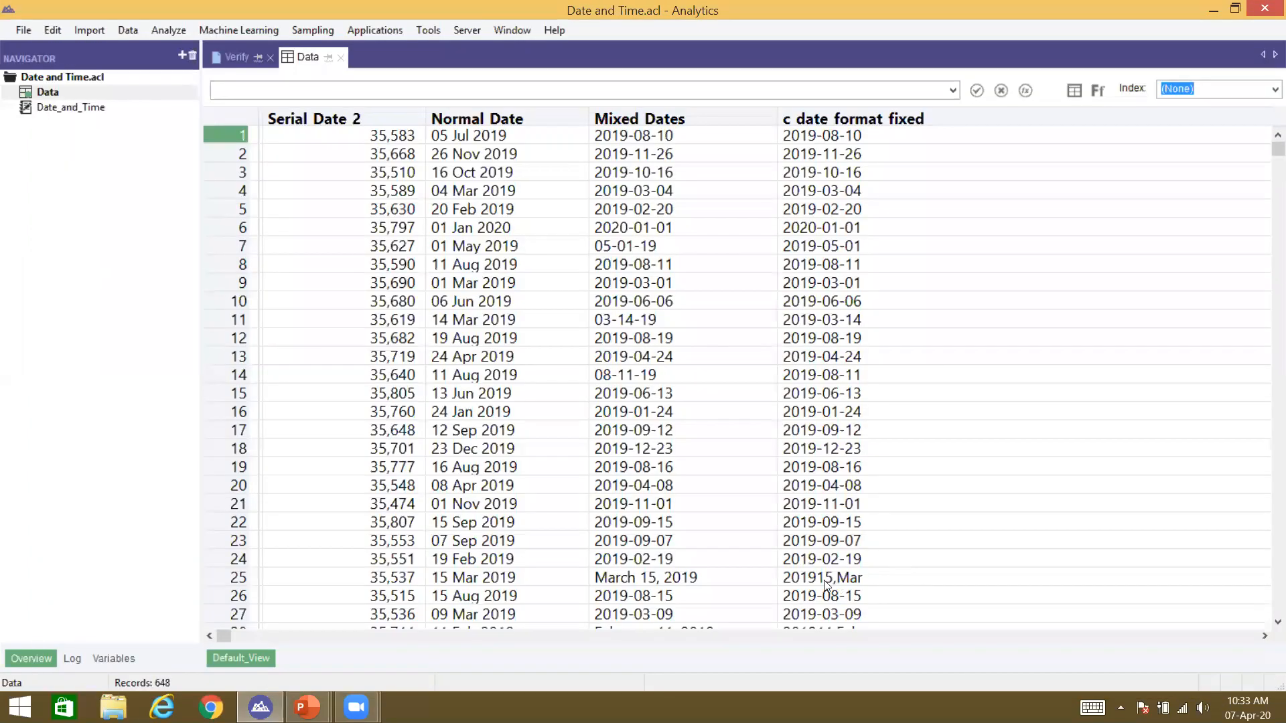
Step: Check row 25 reads 201915,Mar, then reopen the layout at c_date_format_fixed
left_click(825, 580)
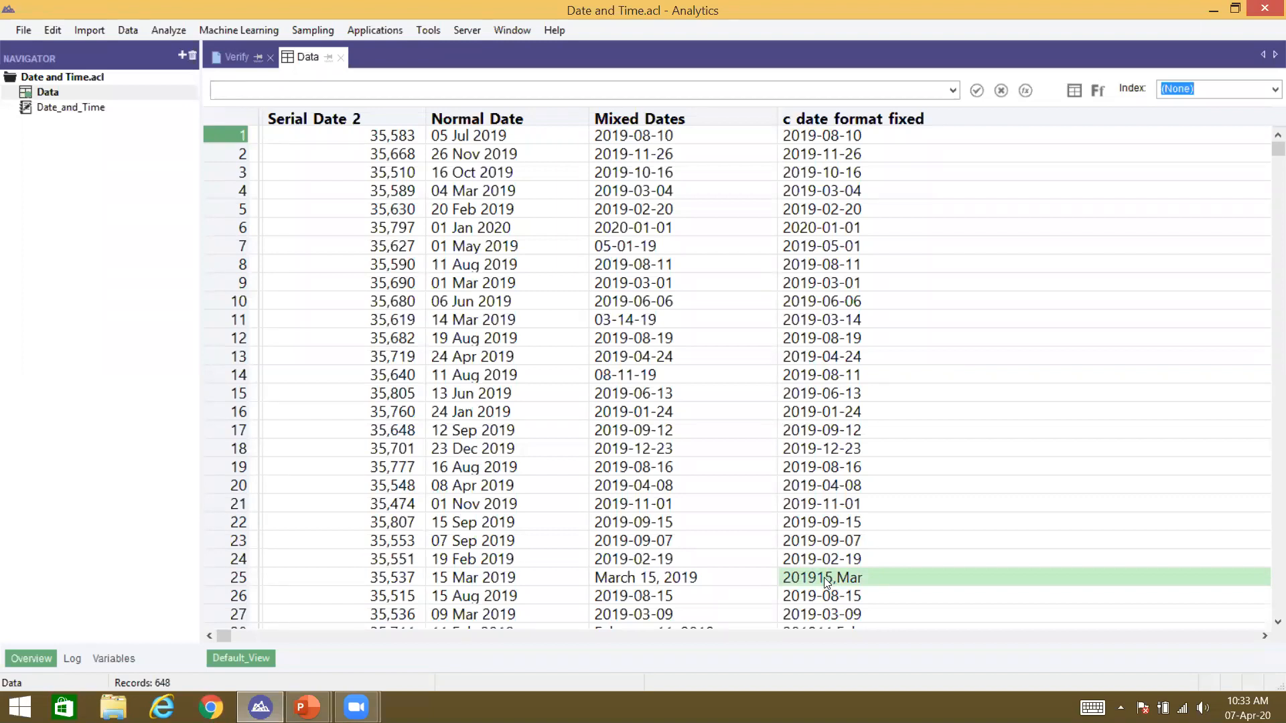
double_click(825, 579)
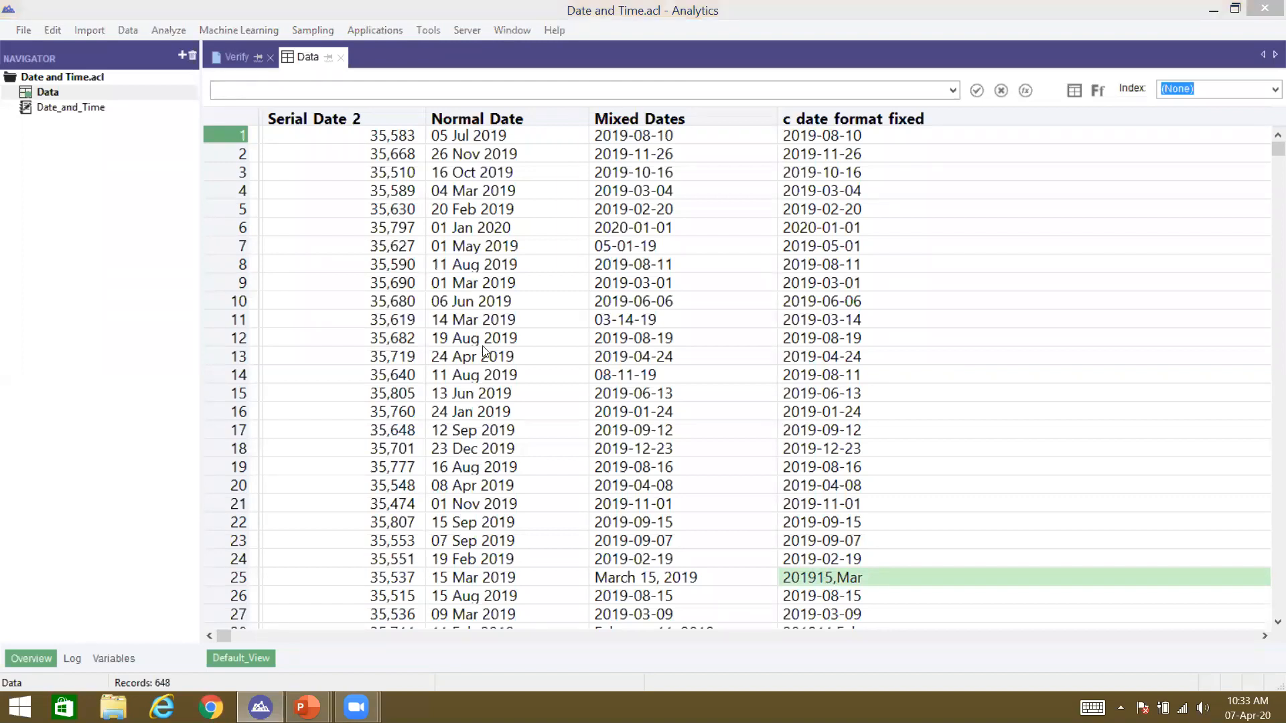
left_click(111, 163)
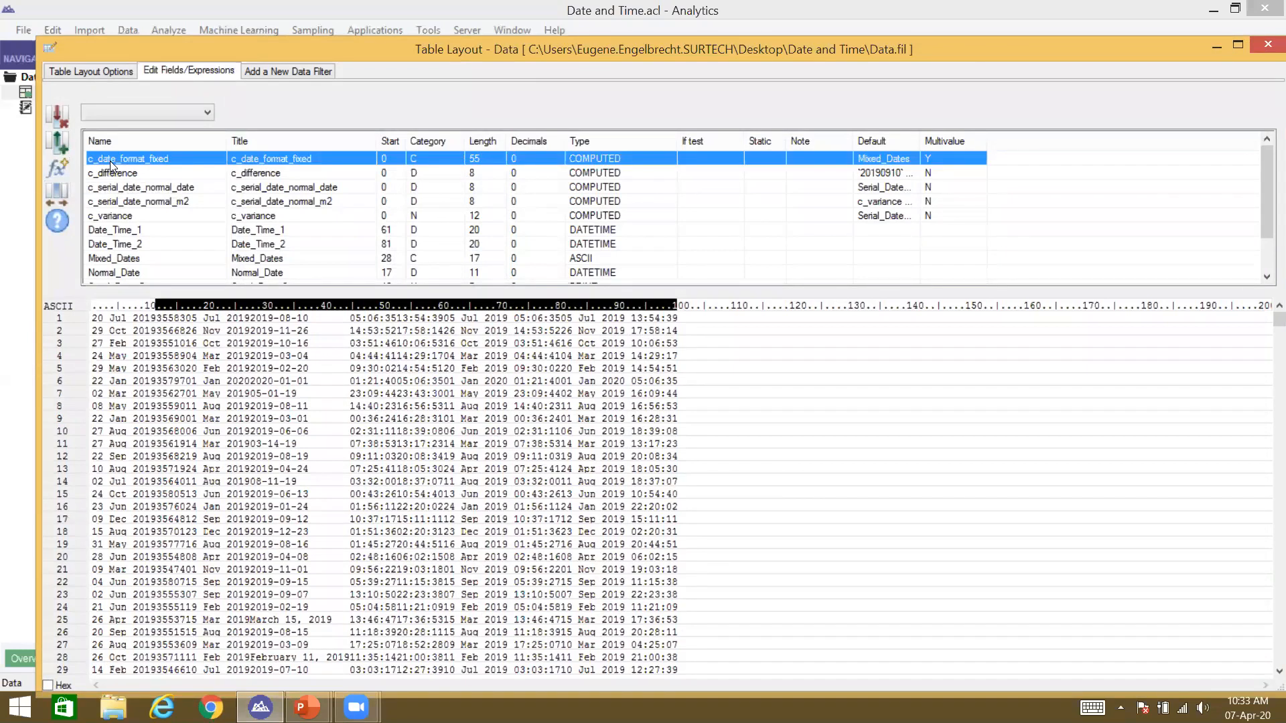
Step: Insert " " + spacers into the XXX value so row 25 reads 2019 15, Mar
double_click(112, 165)
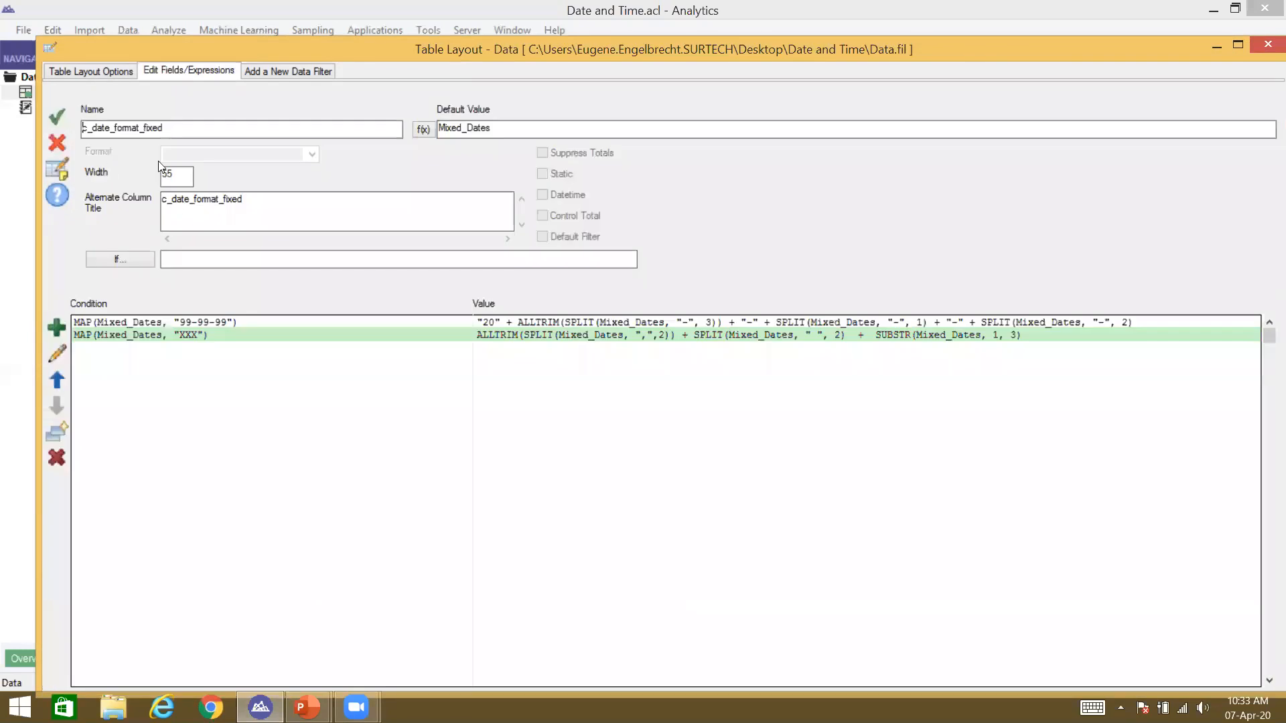
double_click(538, 330)
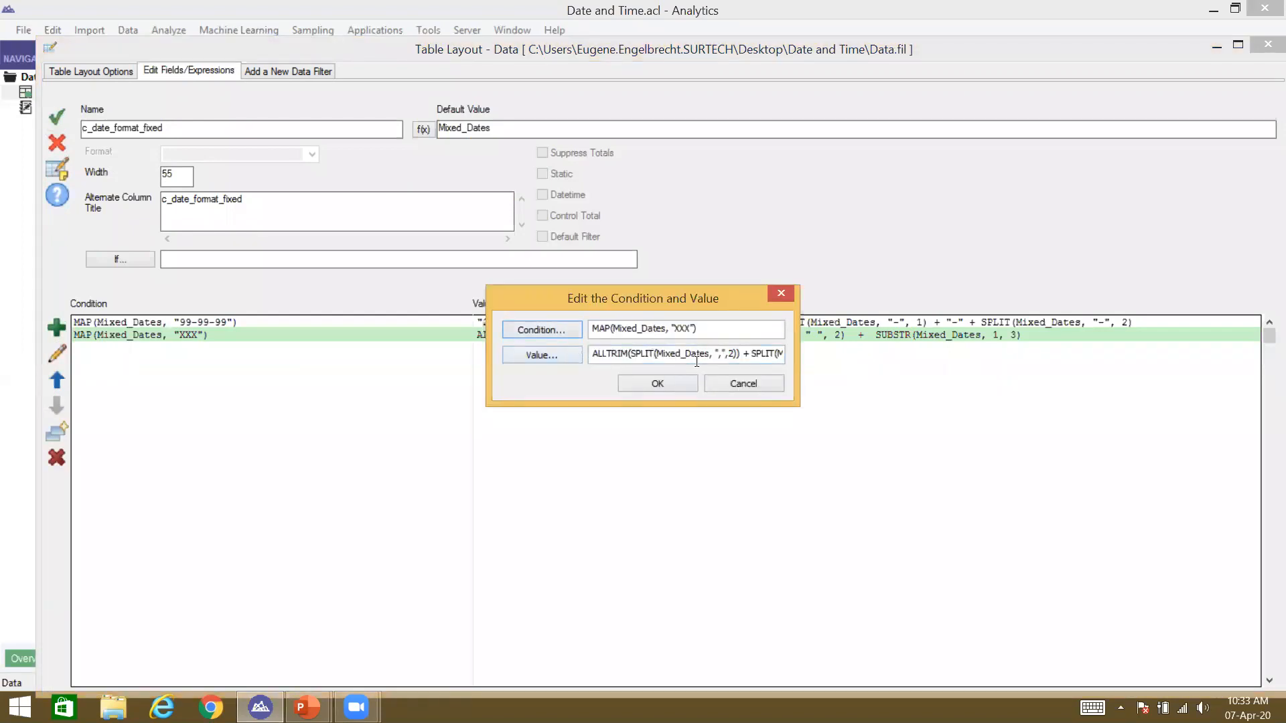
left_click(556, 354)
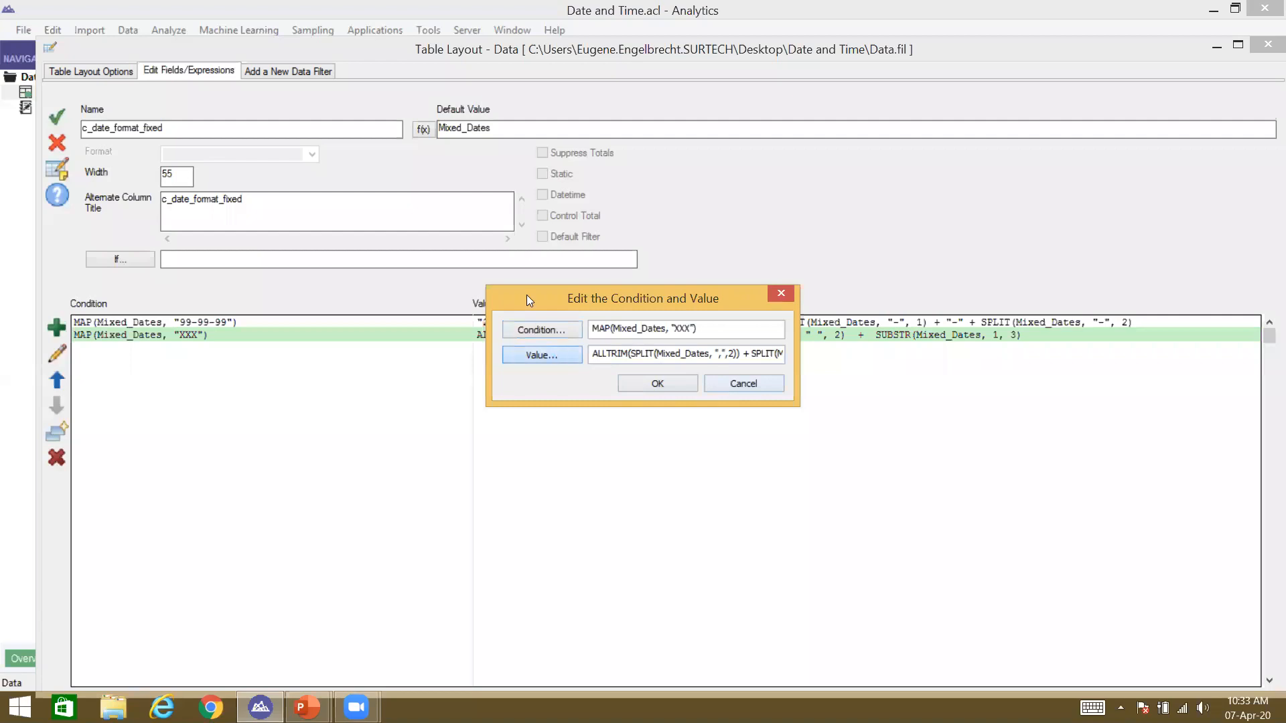
left_click(537, 174)
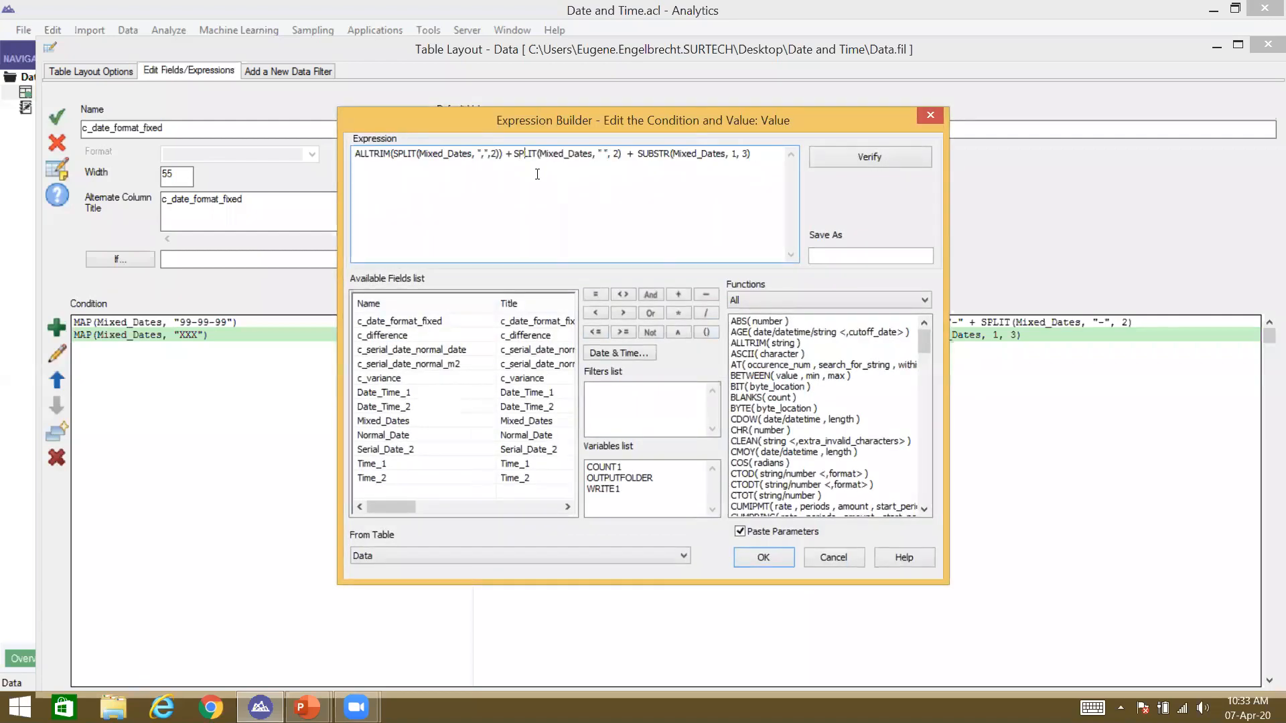
key("Right")
key("Right")
key("Right")
key("Right")
key("Right")
key("Right")
key("Right")
key("Right")
key("Right")
key("Right")
key("Right")
type("\" \" + ")
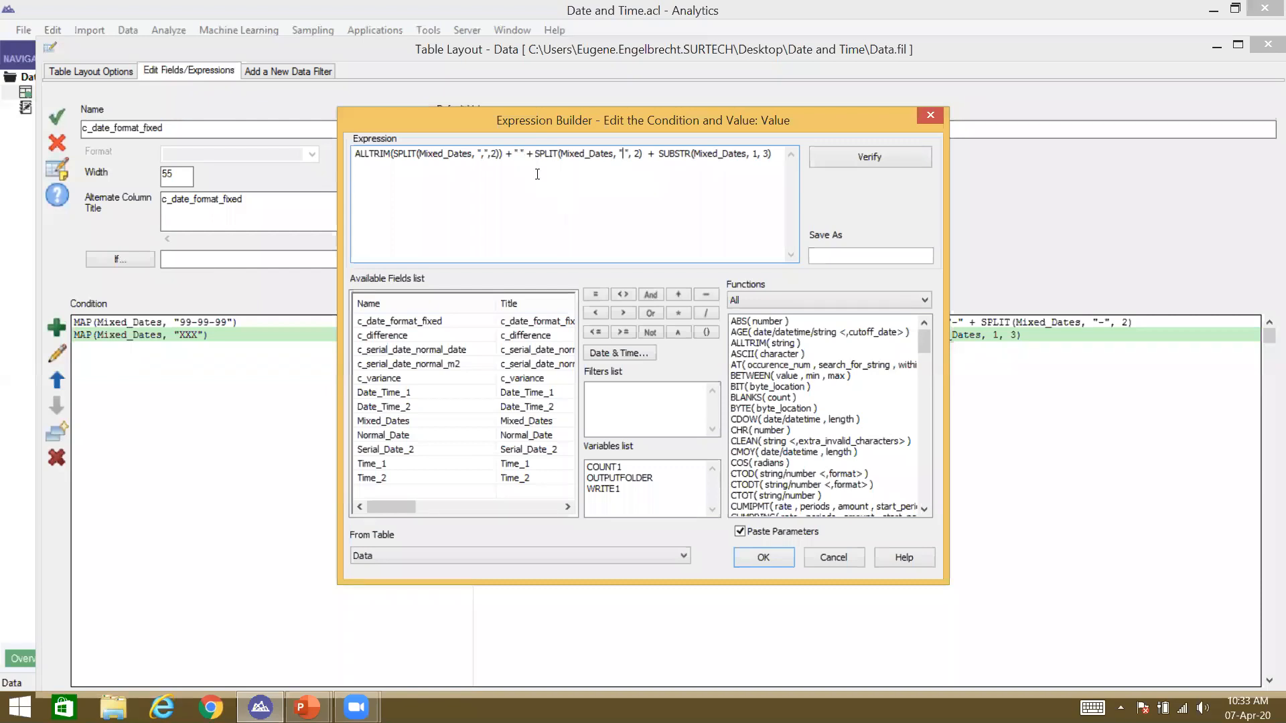
type(" \"")
type("\" \" +")
key("Return")
left_click(680, 379)
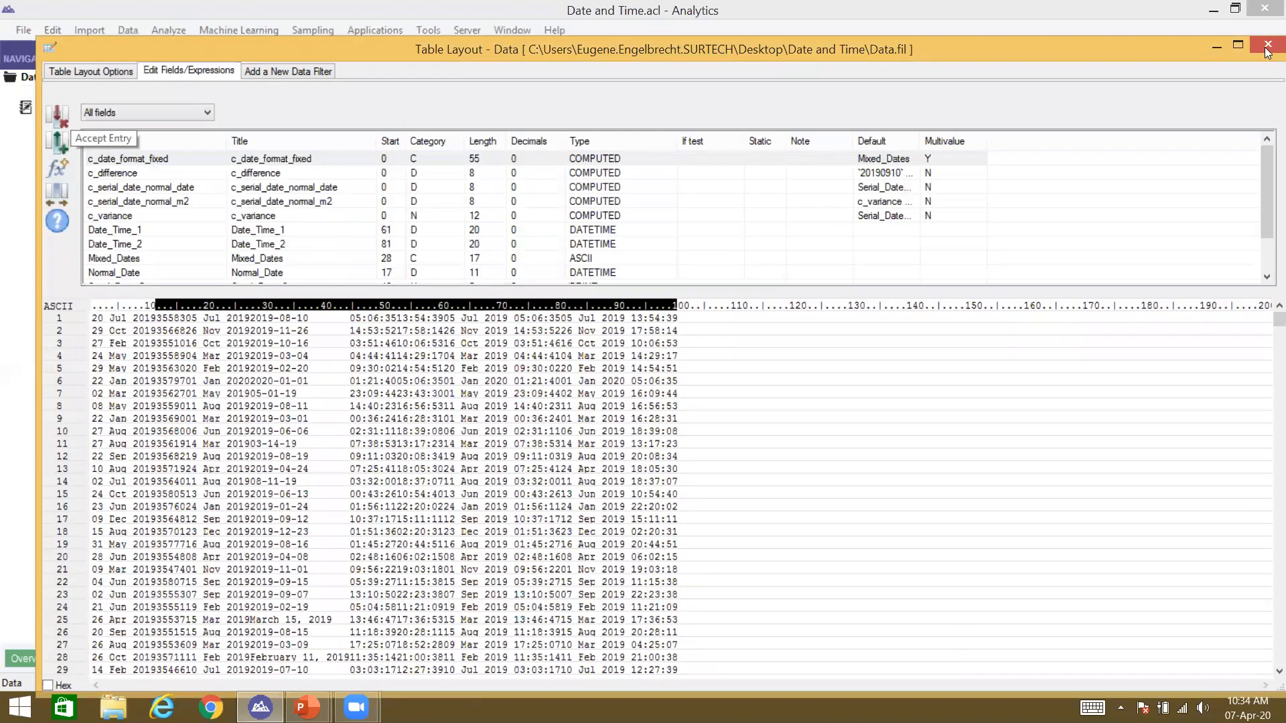
left_click(1268, 44)
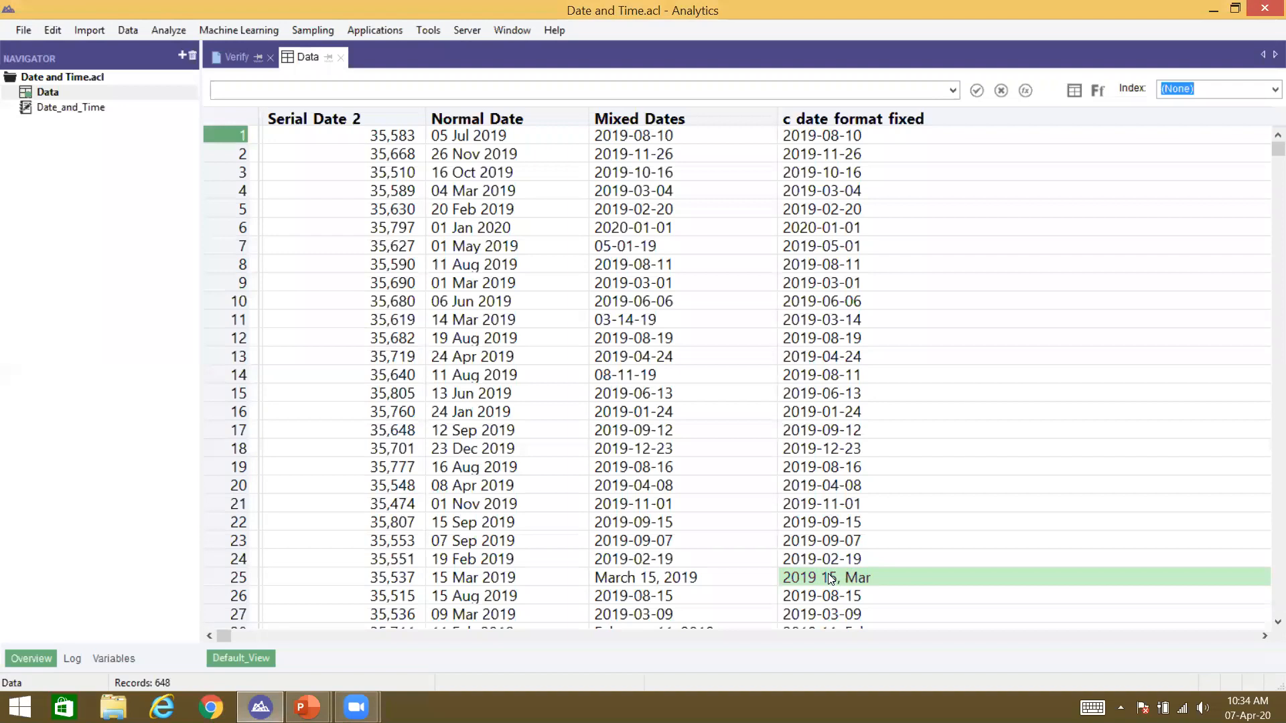
left_click(1075, 90)
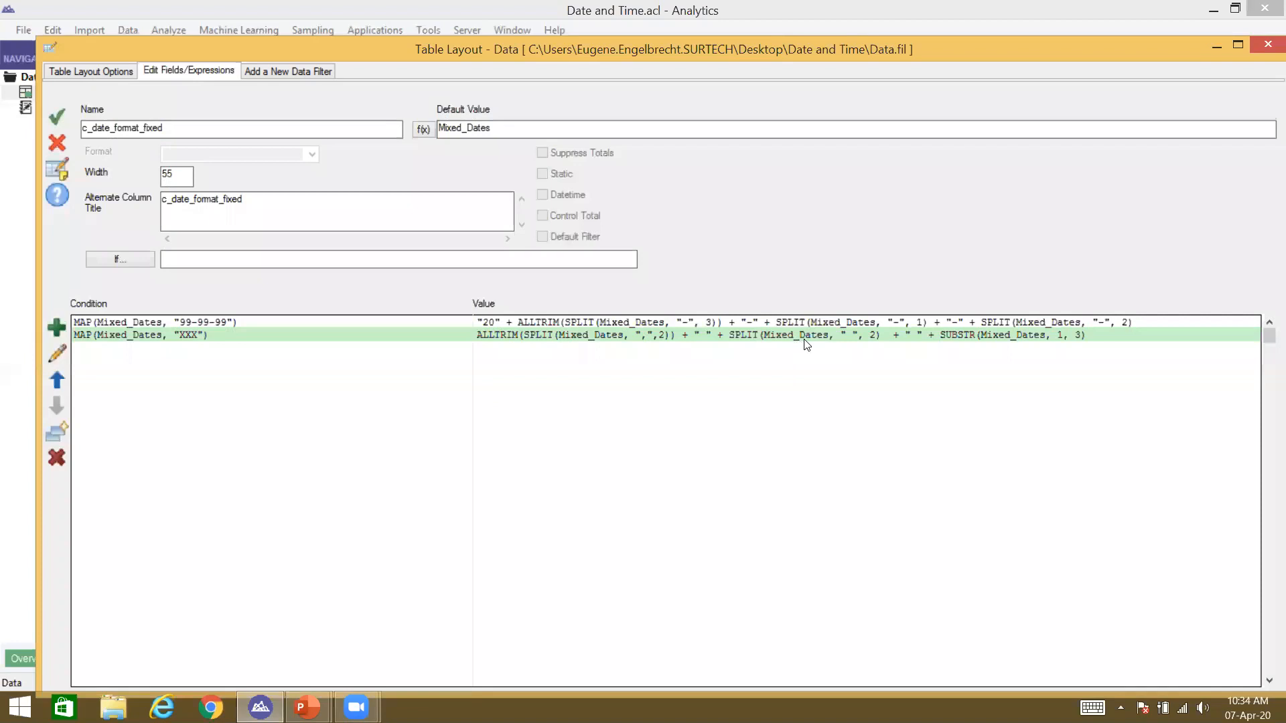
Step: Wrap the month SUBSTR(Mixed_Dates, 1, 3) in CLEAN(..., ",") and check row 25 in the Data view
double_click(803, 337)
left_click(560, 362)
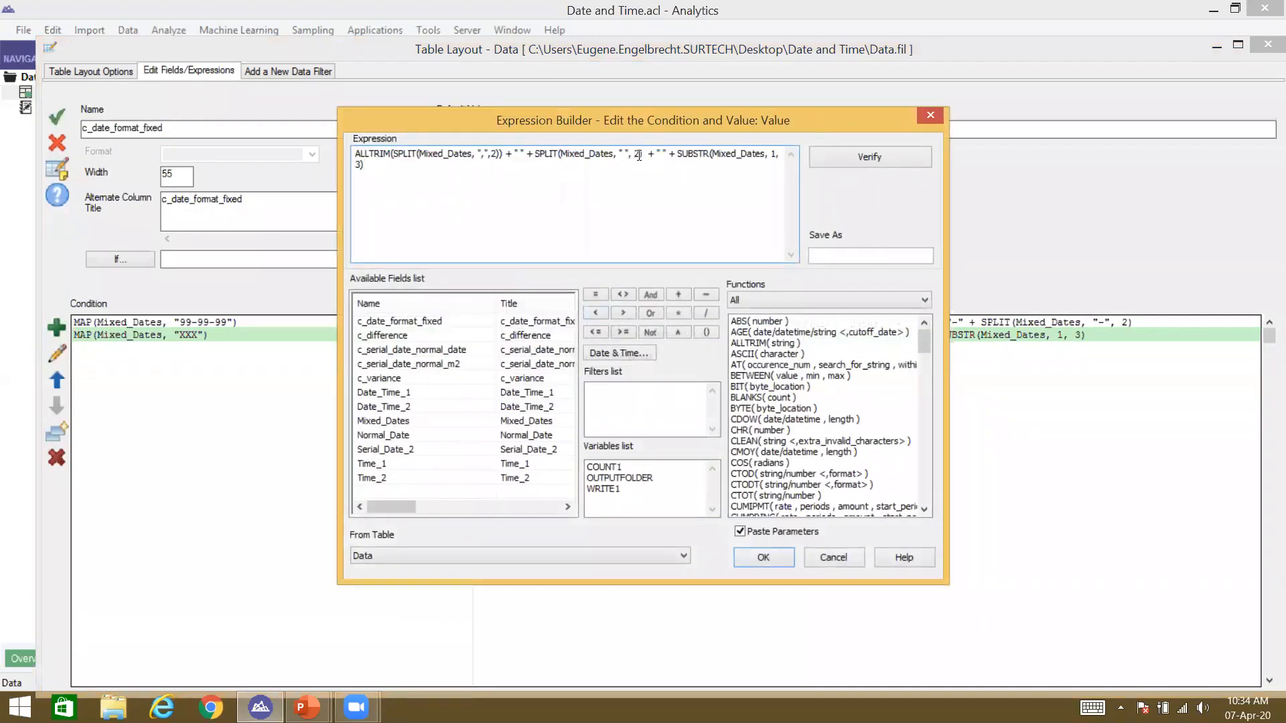
key("Right")
key("Right")
key("Left")
left_click(676, 154)
type("clean")
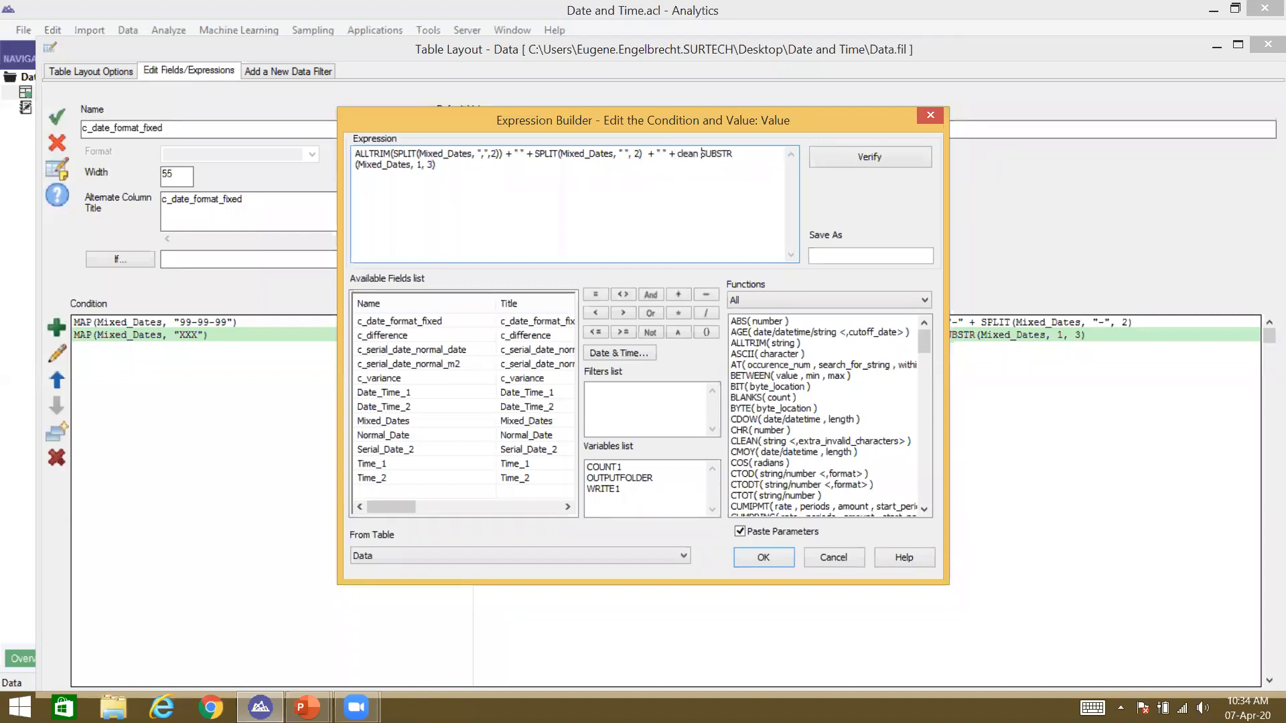
key("BackSpace")
key("BackSpace")
key("BackSpace")
key("BackSpace")
key("BackSpace")
key("BackSpace")
type("CLEAN")
type("(")
type(", \"\"")
type(",\")")
key("Return")
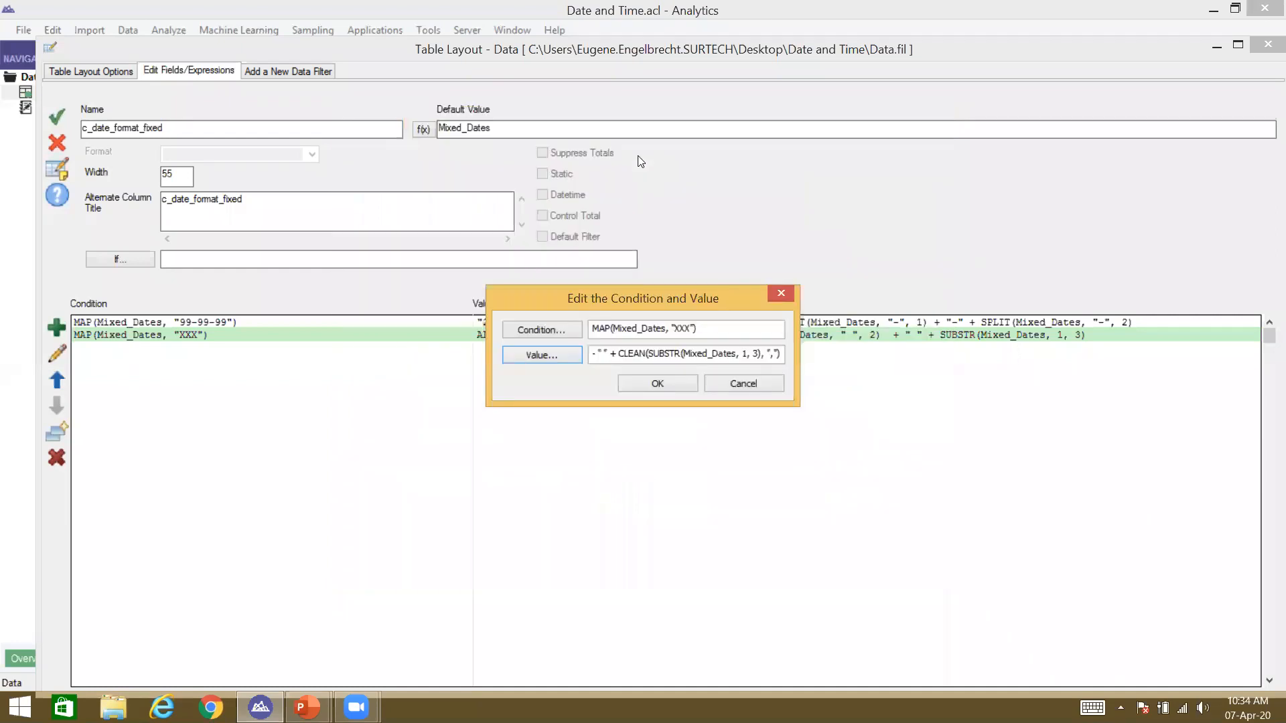
left_click(675, 380)
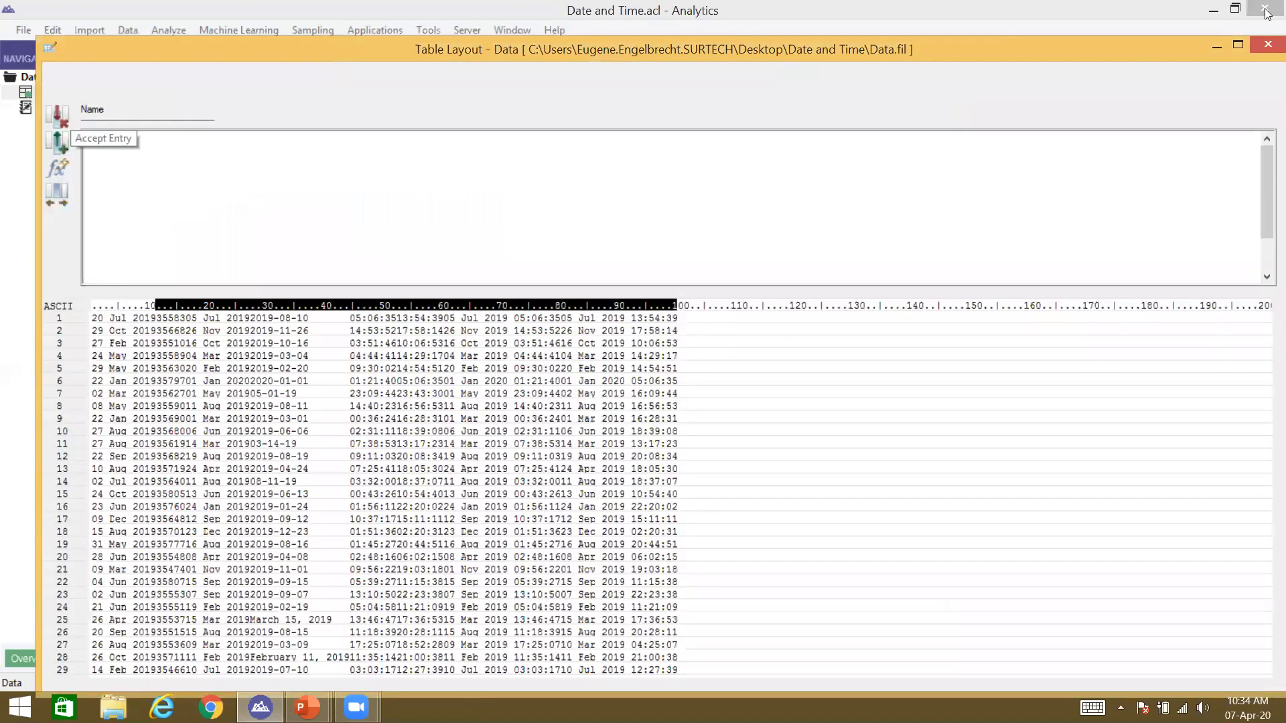
left_click(1267, 45)
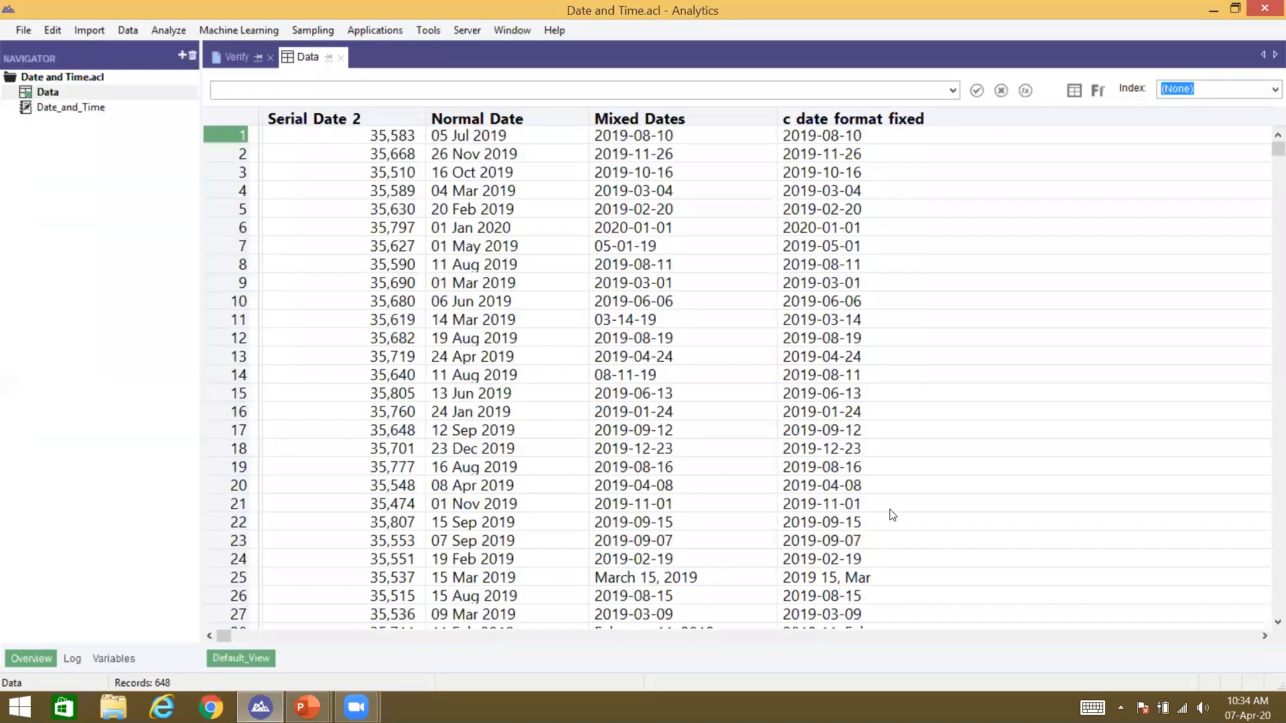
left_click(848, 579)
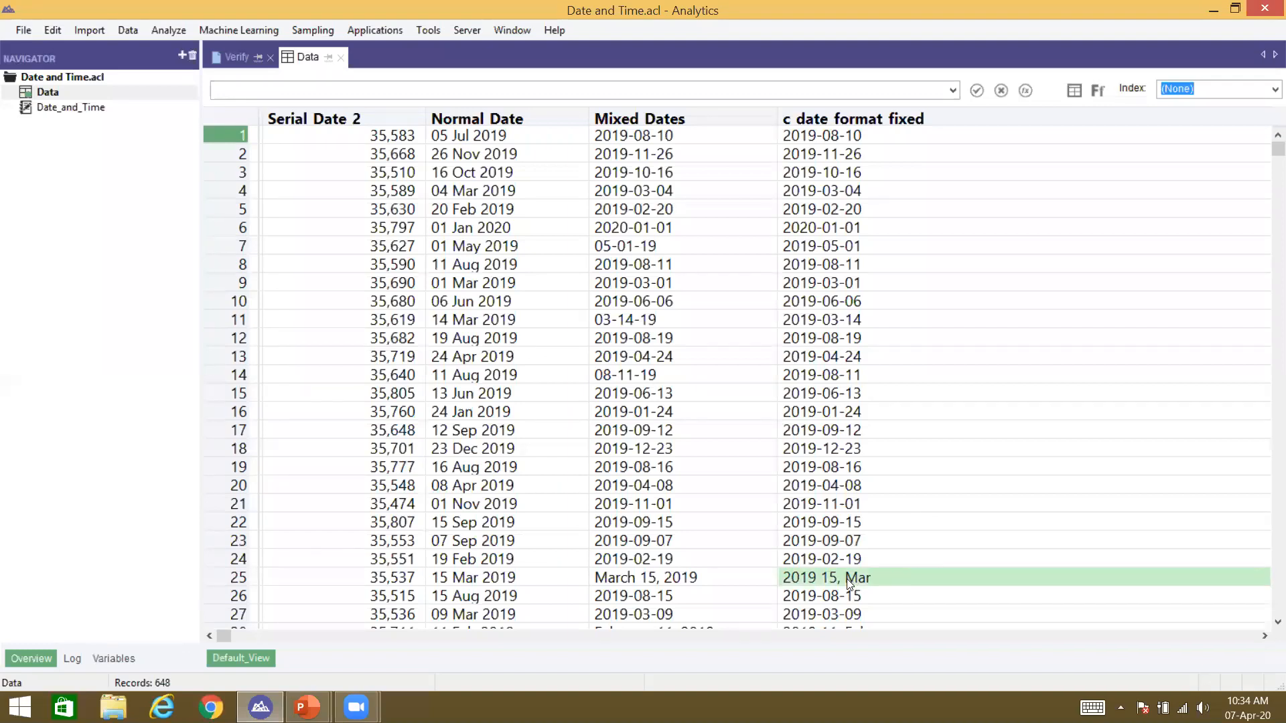
left_click(1074, 90)
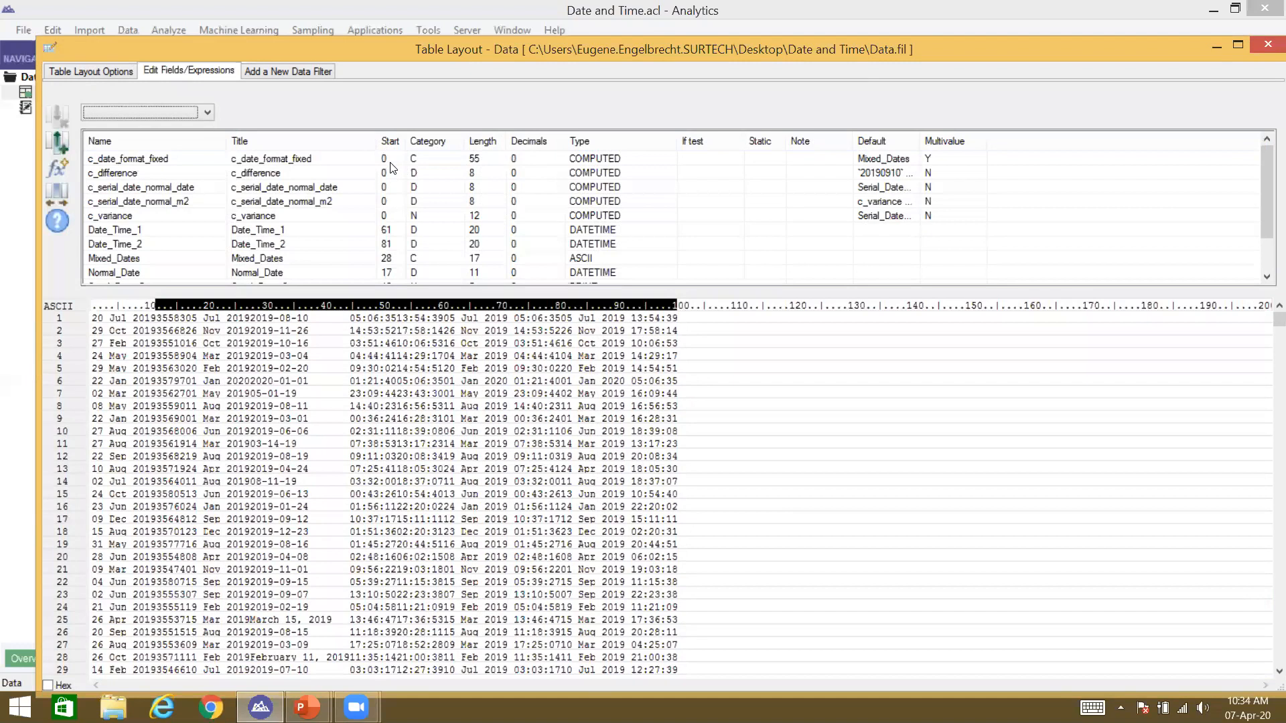
Step: Wrap the day SPLIT(Mixed_Dates, " ", 2) in CLEAN(..., ",") so row 25 reads 2019 15 Mar
double_click(391, 164)
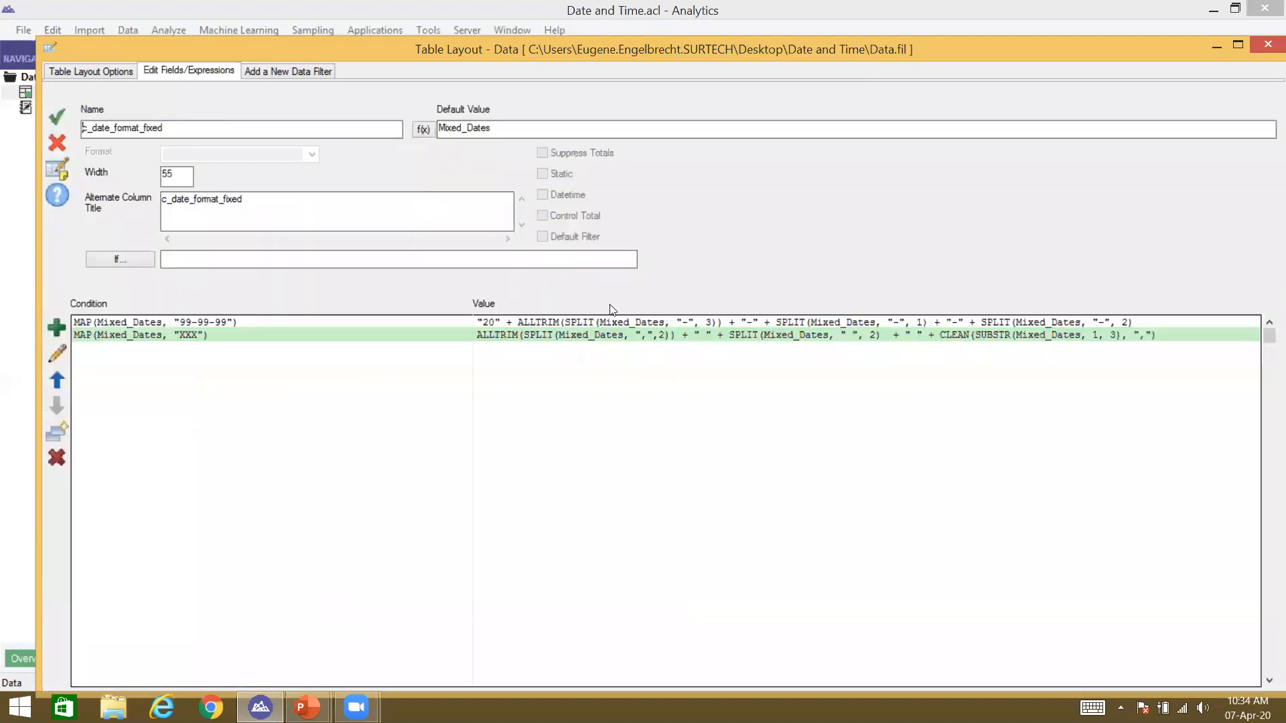
double_click(585, 338)
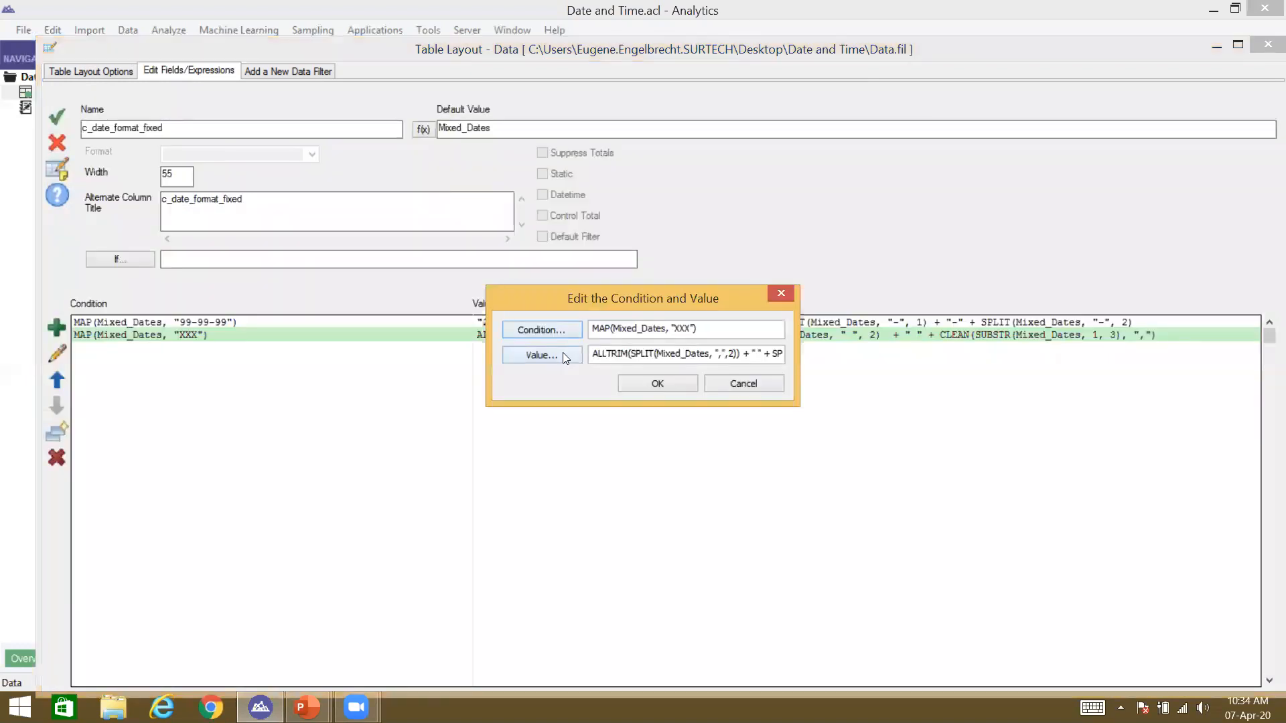
left_click(564, 352)
left_click(676, 159)
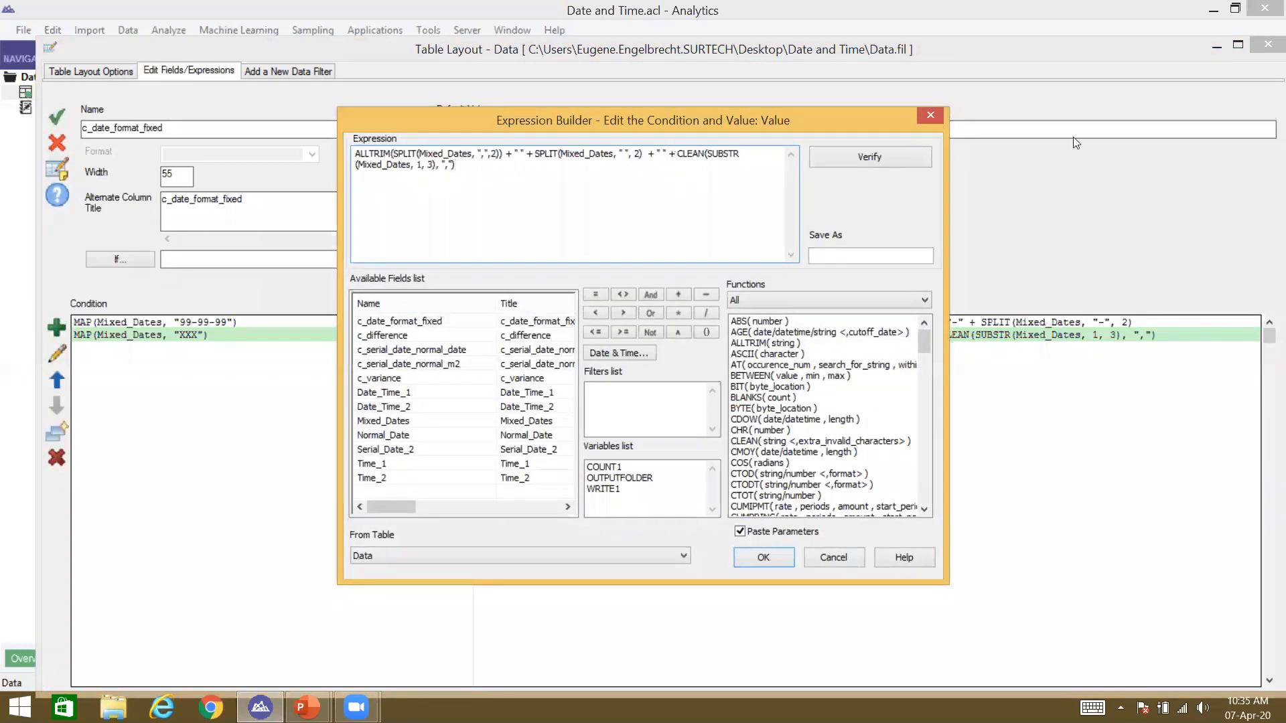
left_click(535, 153)
type("CLEAN(")
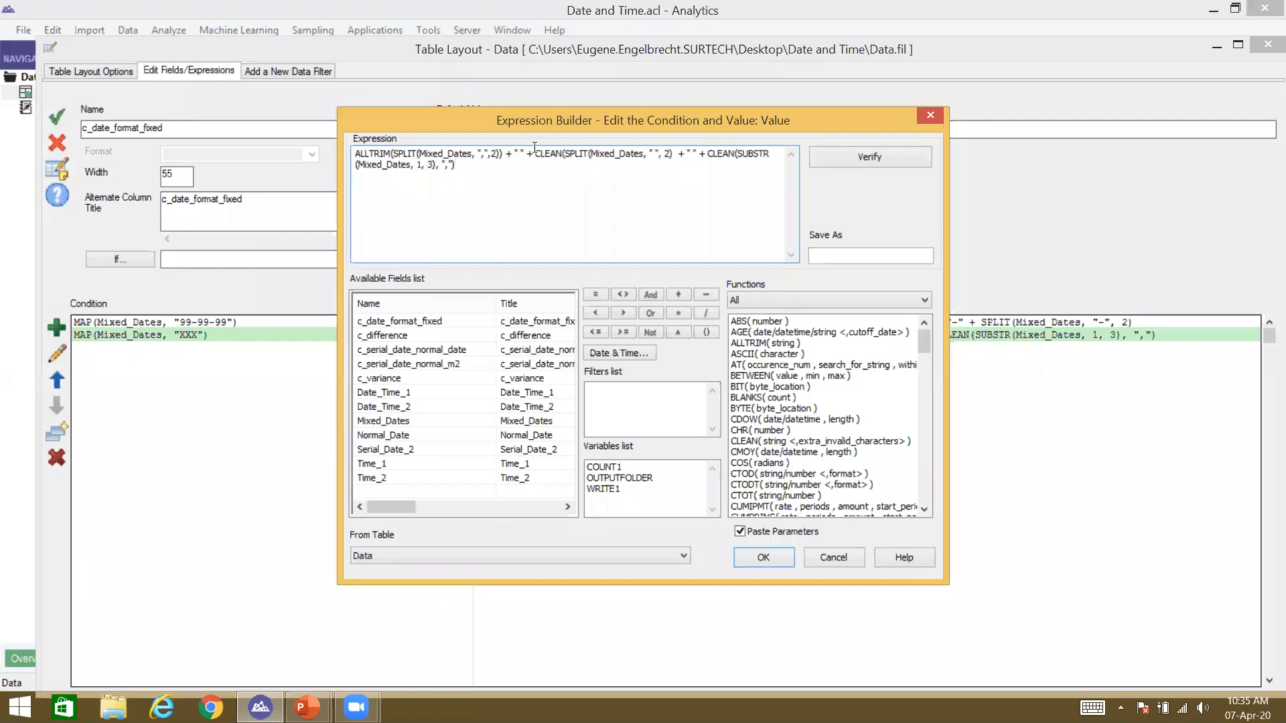
left_click(675, 153)
type(", 1, 3),\",\")")
key("Return")
left_click(665, 386)
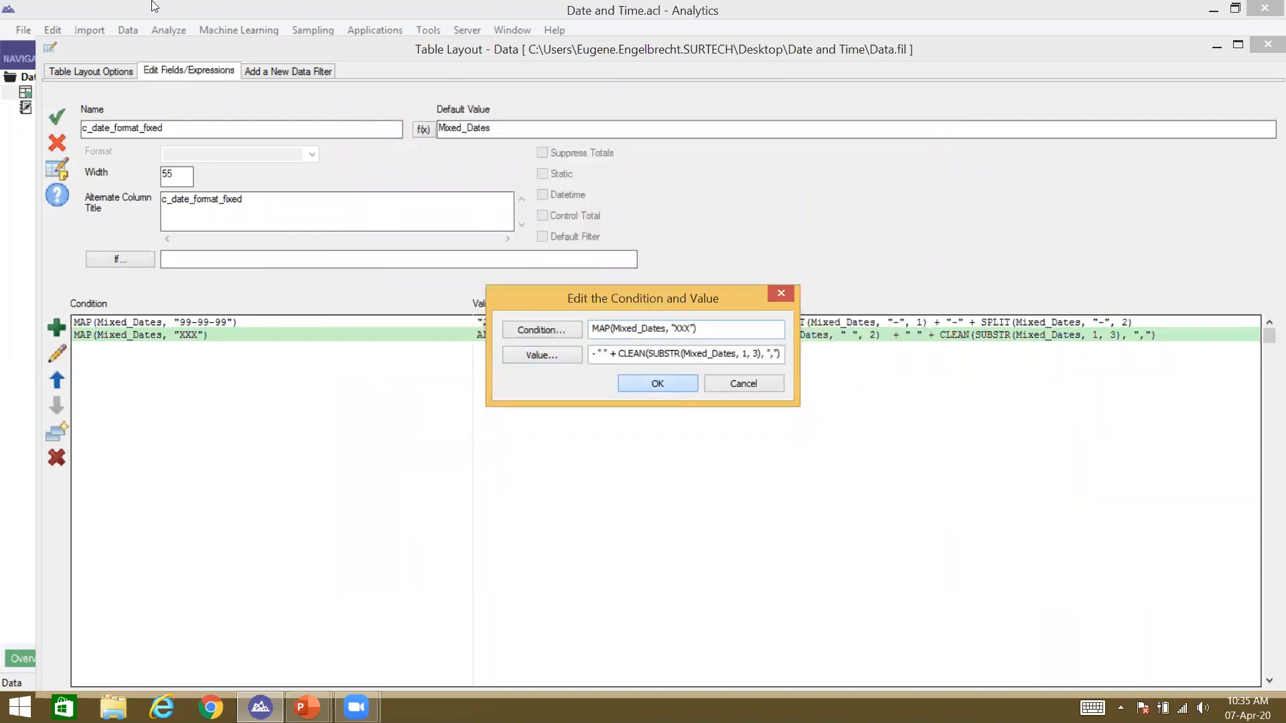
left_click(60, 121)
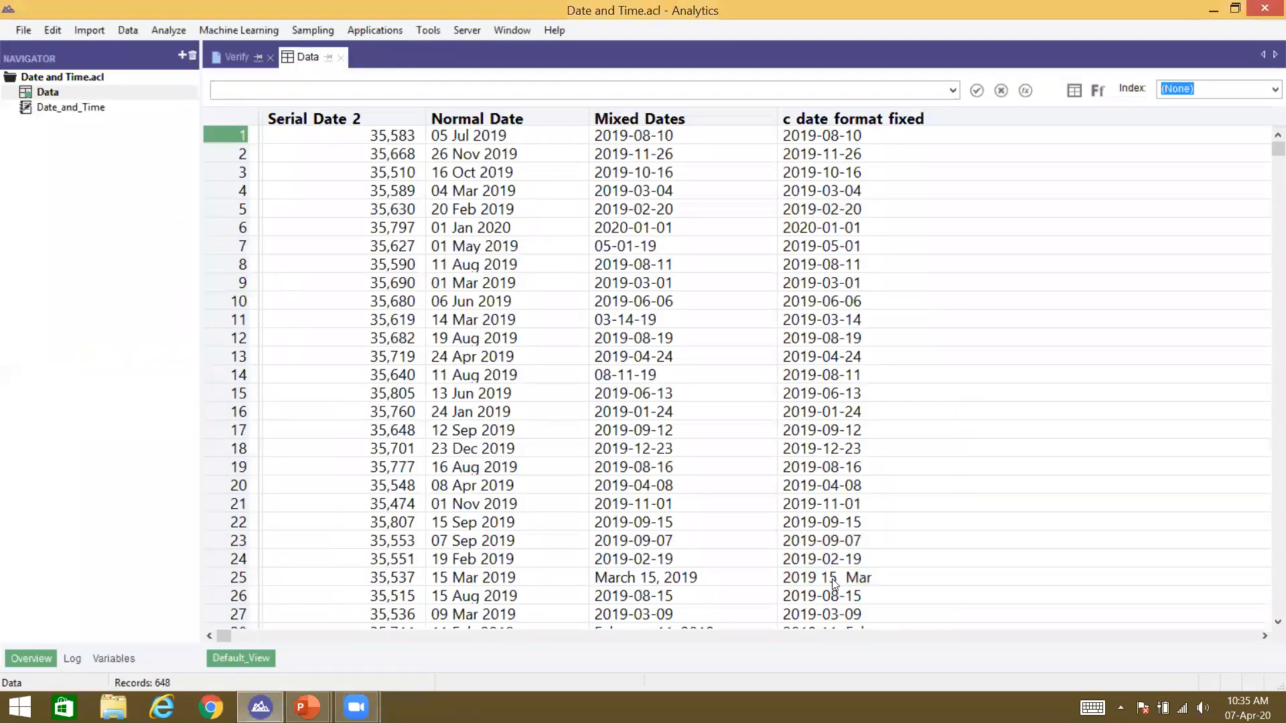
left_click(860, 580)
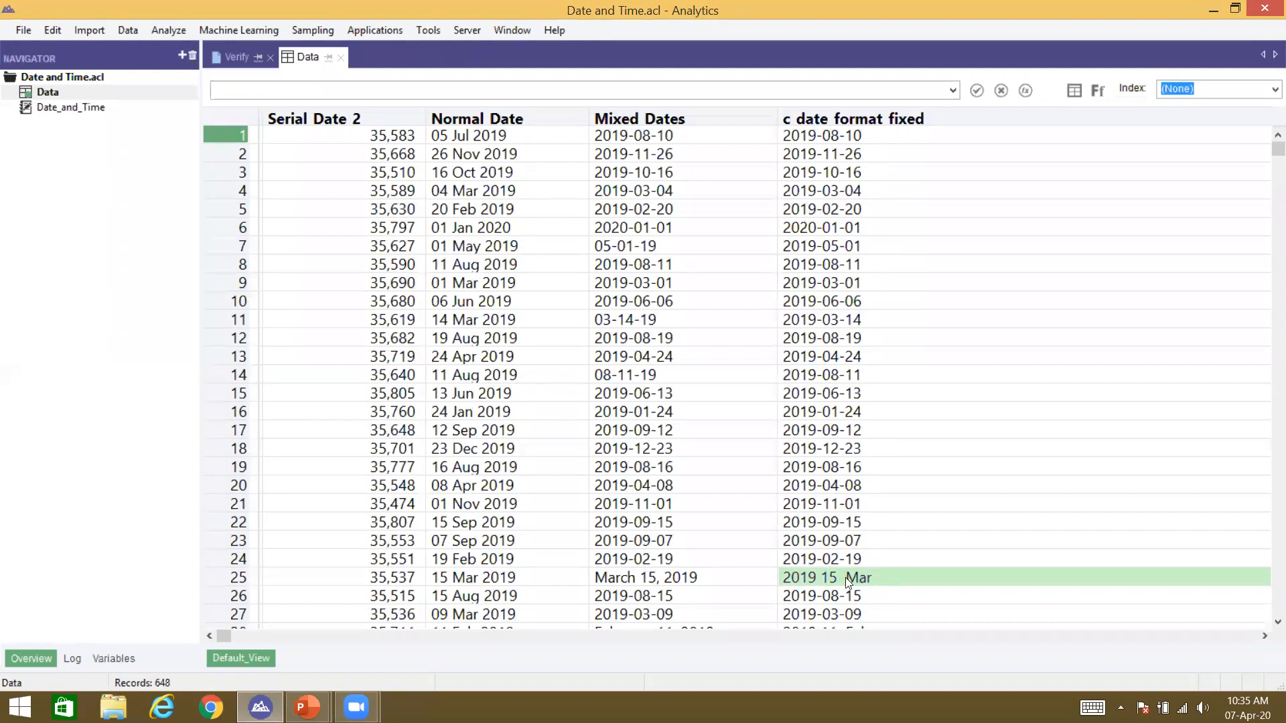
key("ctrl+l")
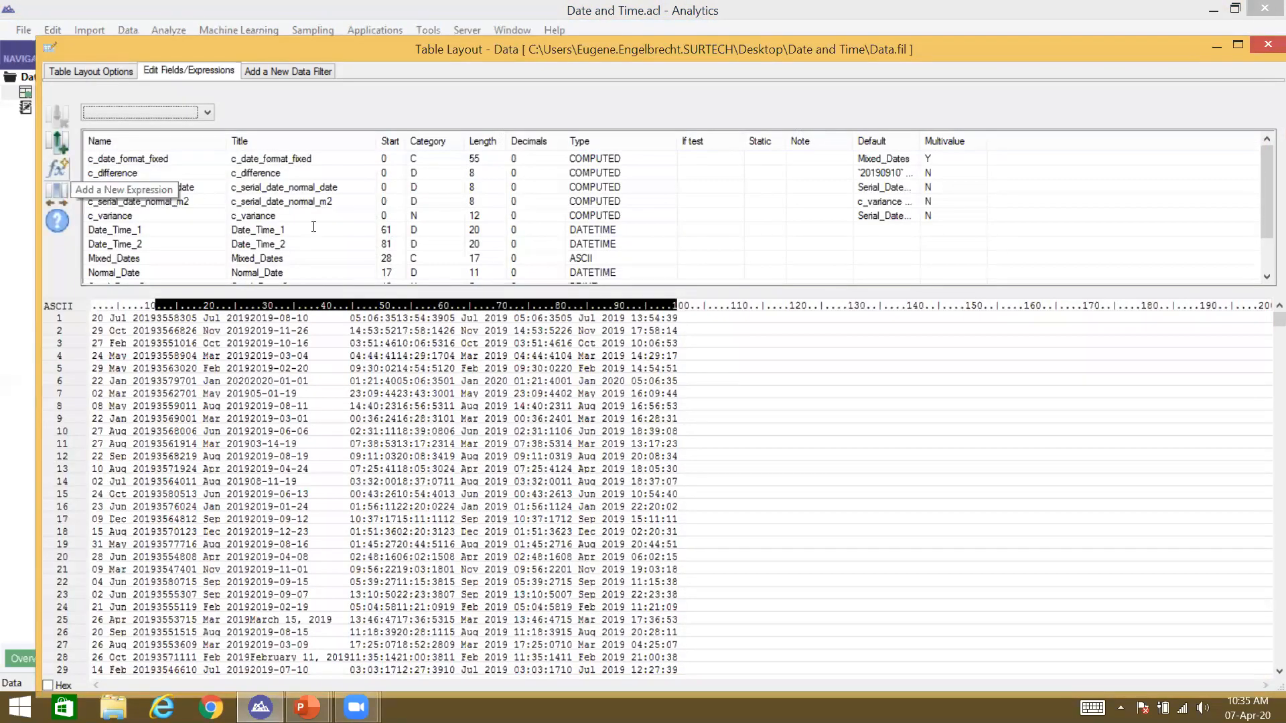
Step: Create computed field c_date_fixed1 with default value Mixed_Dates
left_click(65, 168)
type("c_date_fixed1")
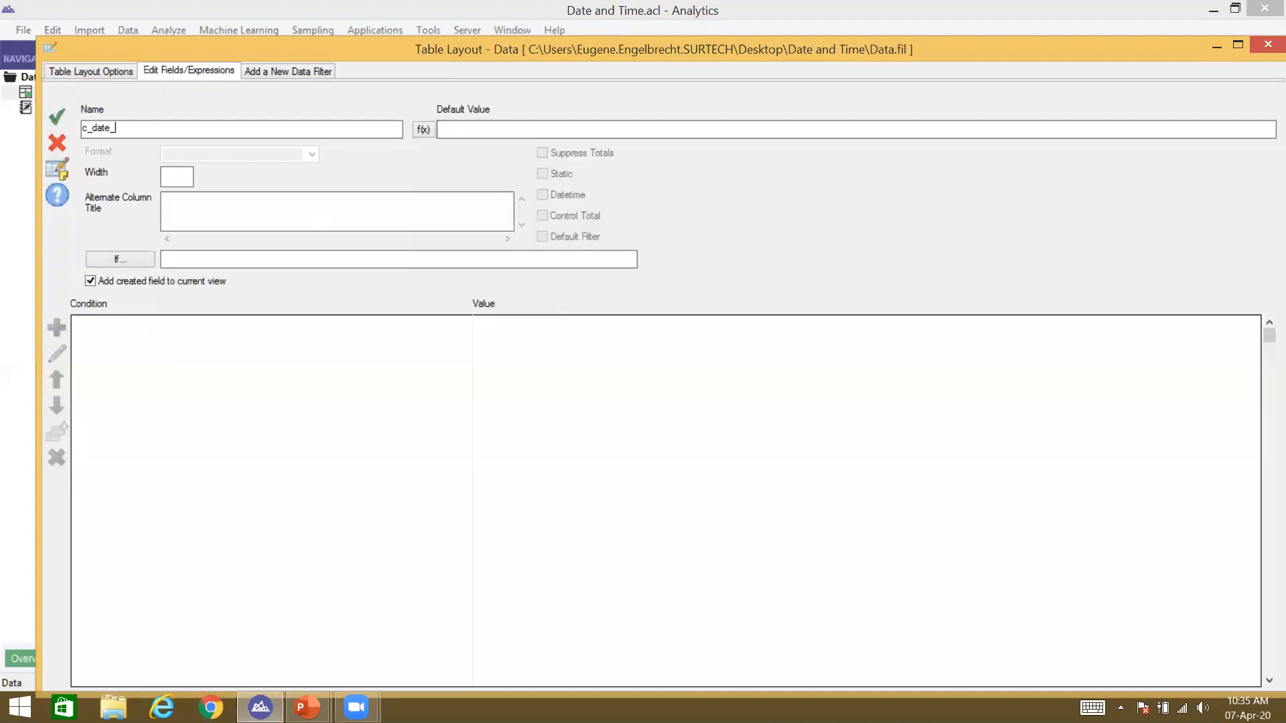
left_click(424, 129)
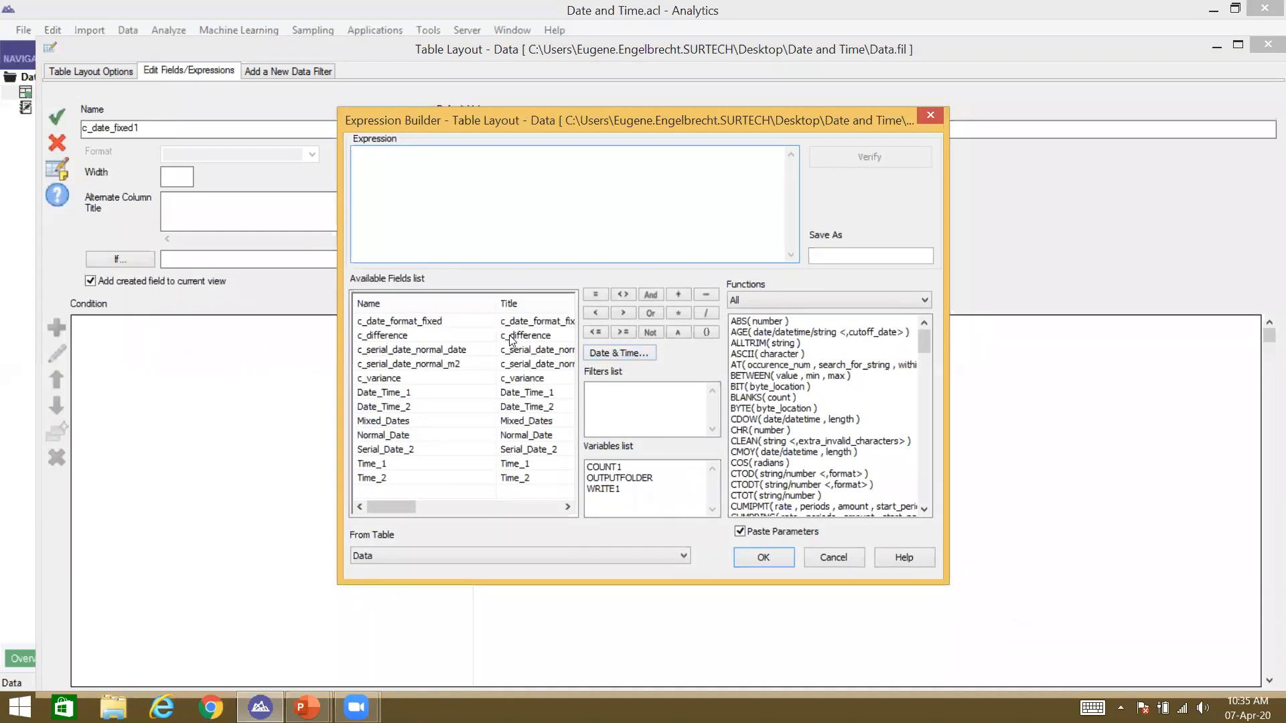
left_click(511, 336)
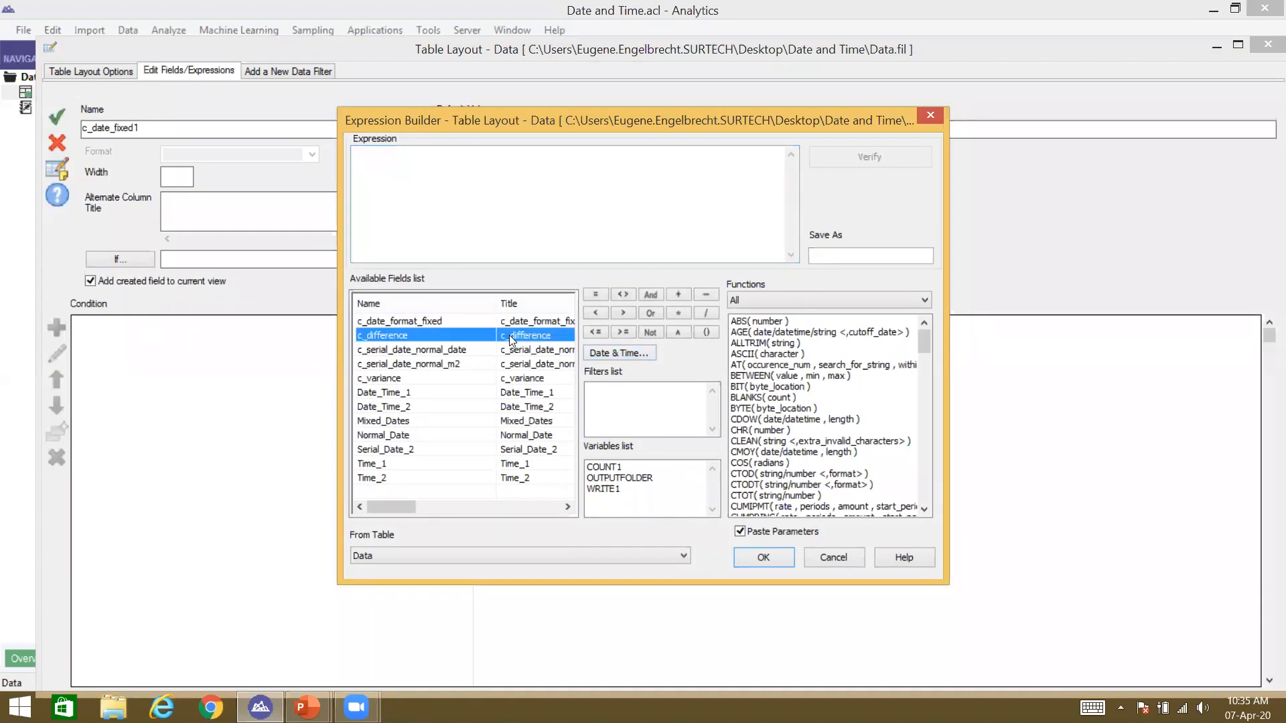
double_click(494, 422)
key("Return")
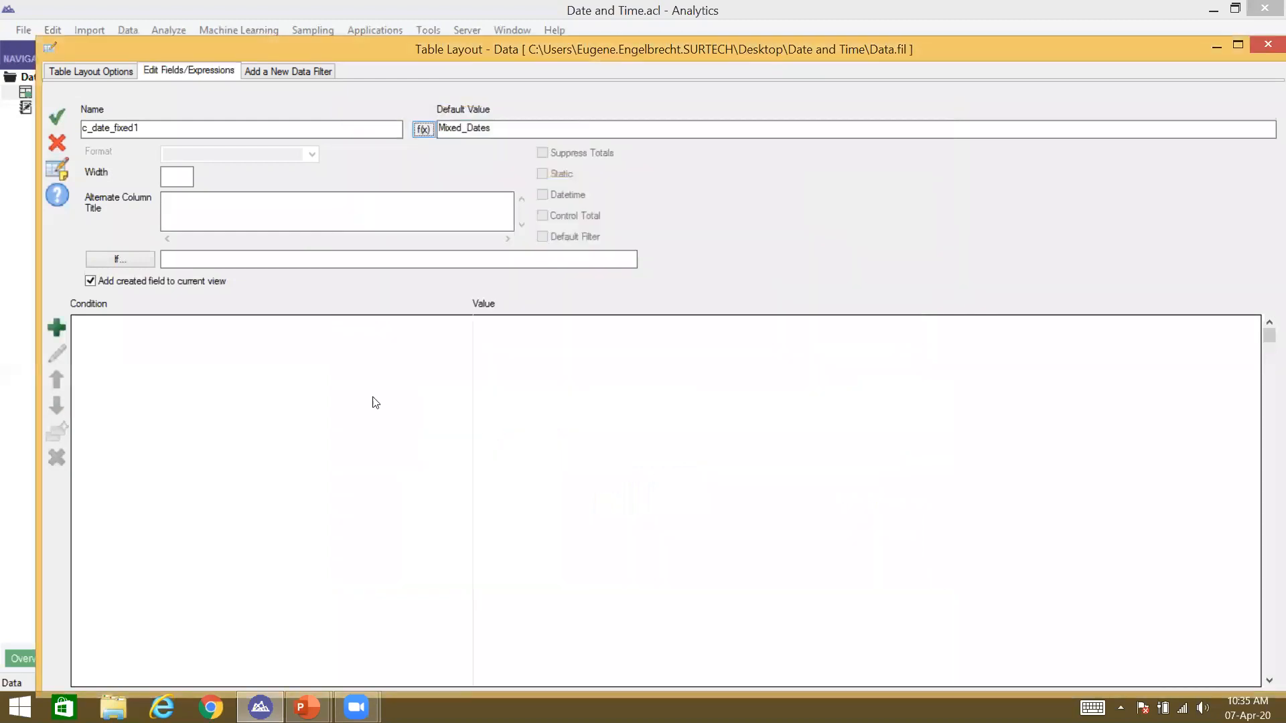
Step: Add a condition MAP(Mixed_Dates, "99-99-99") to c_date_fixed1
left_click(58, 328)
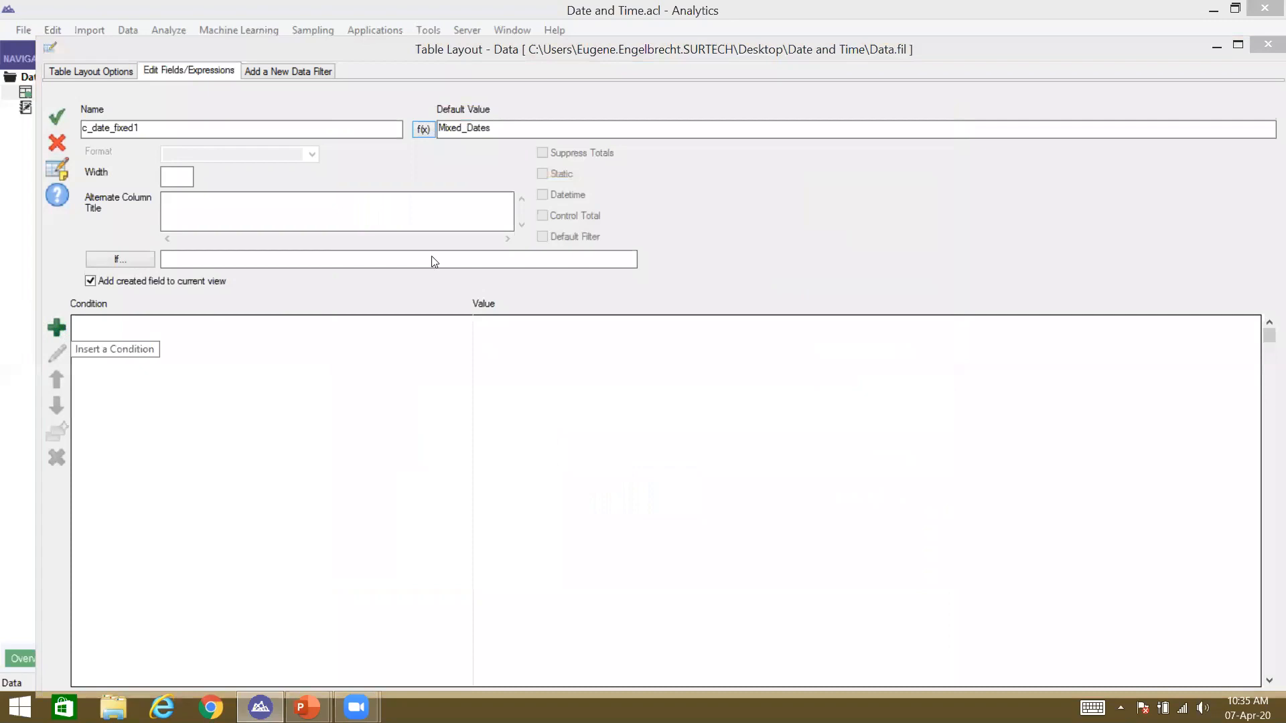
key("Return")
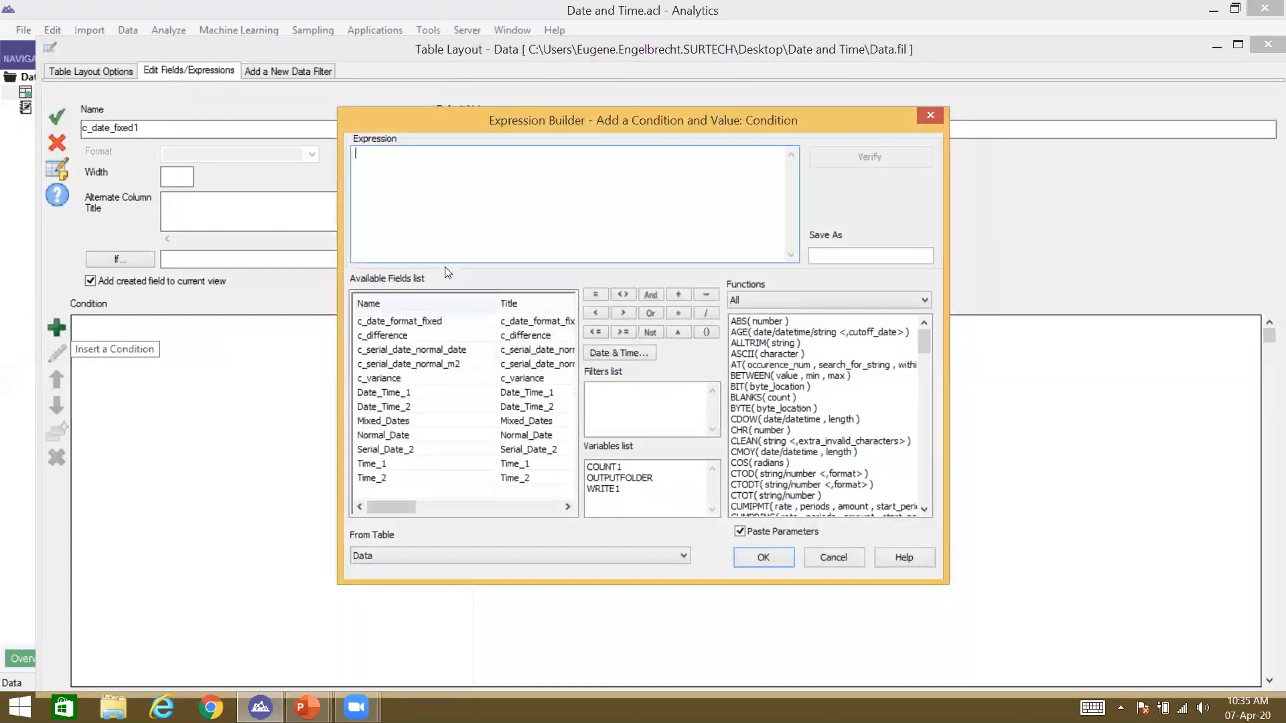
type("MAP(")
double_click(407, 423)
type(", ")
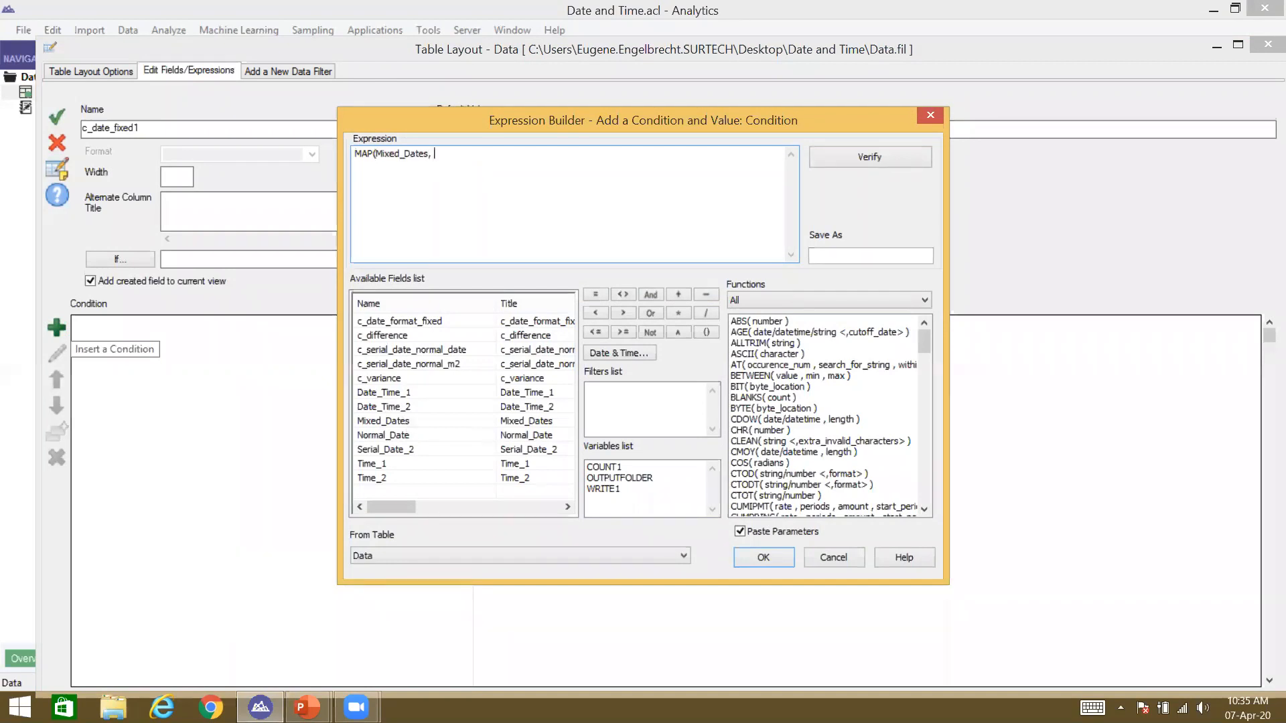
type("\"\"")
type("99-99-9")
type("9")
type(")")
key("Return")
Step: Start a CTOD value, abandon it, and select the condition expression text
left_click(551, 355)
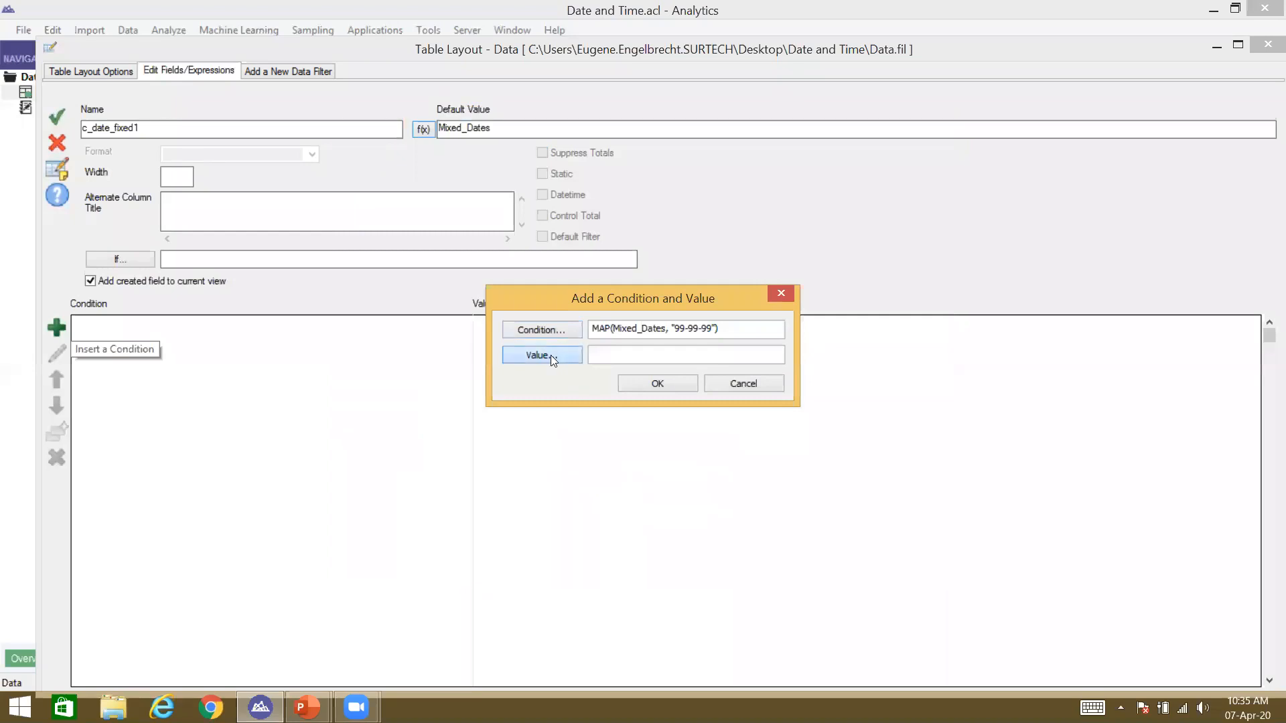
type("CTOD")
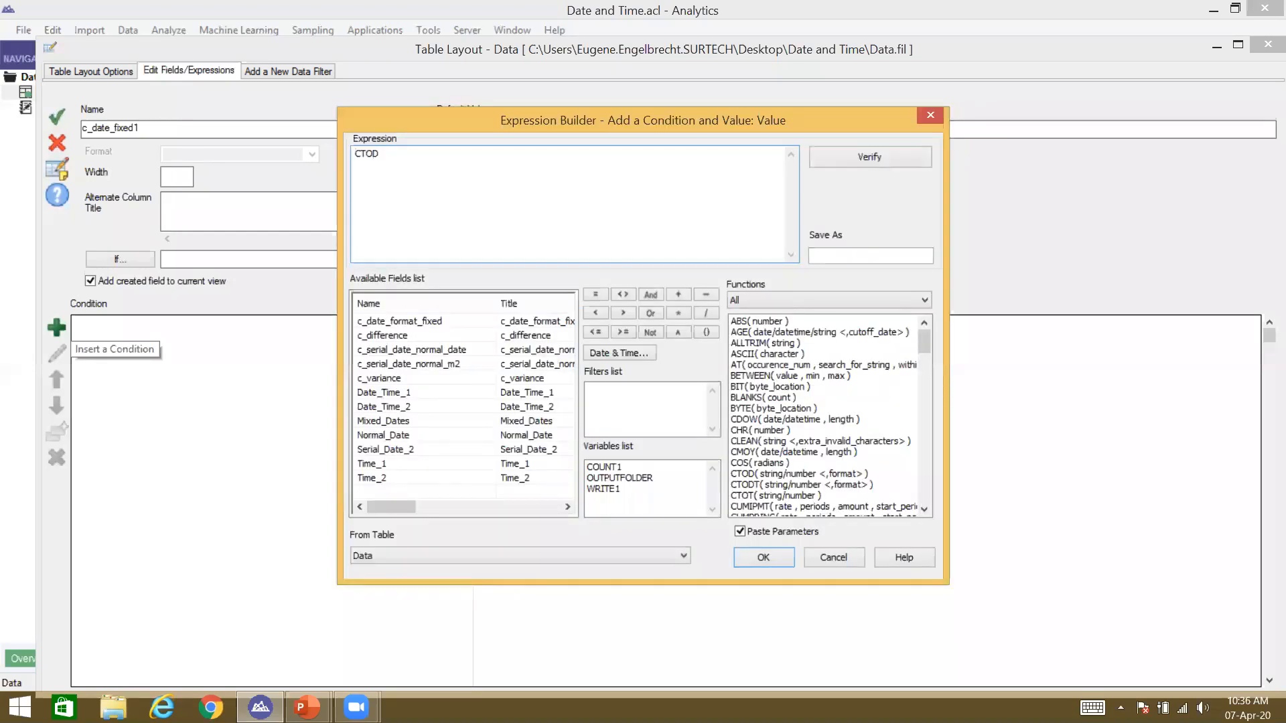
left_click(853, 556)
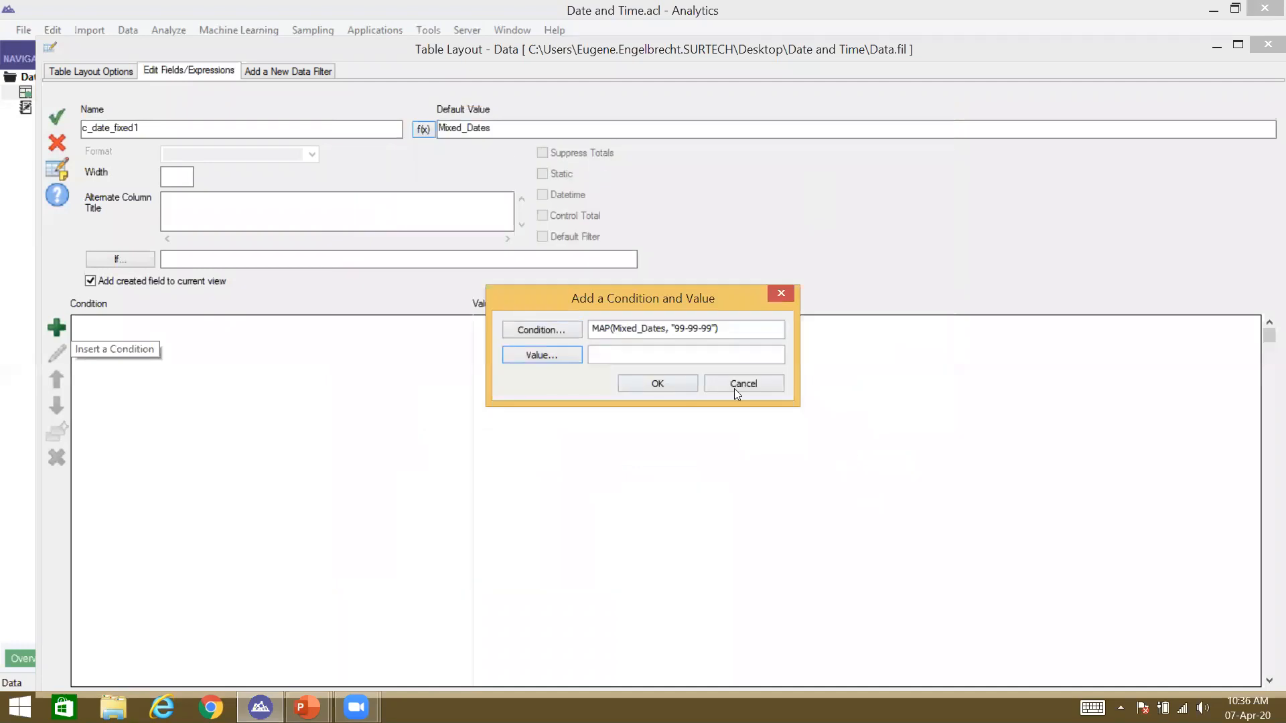
left_click_drag(720, 329, 592, 328)
key("ctrl+c")
Step: Set c_date_fixed1's default value to CTOD(Mixed_Dates, "YYYY-MM-DD")
key("BackSpace")
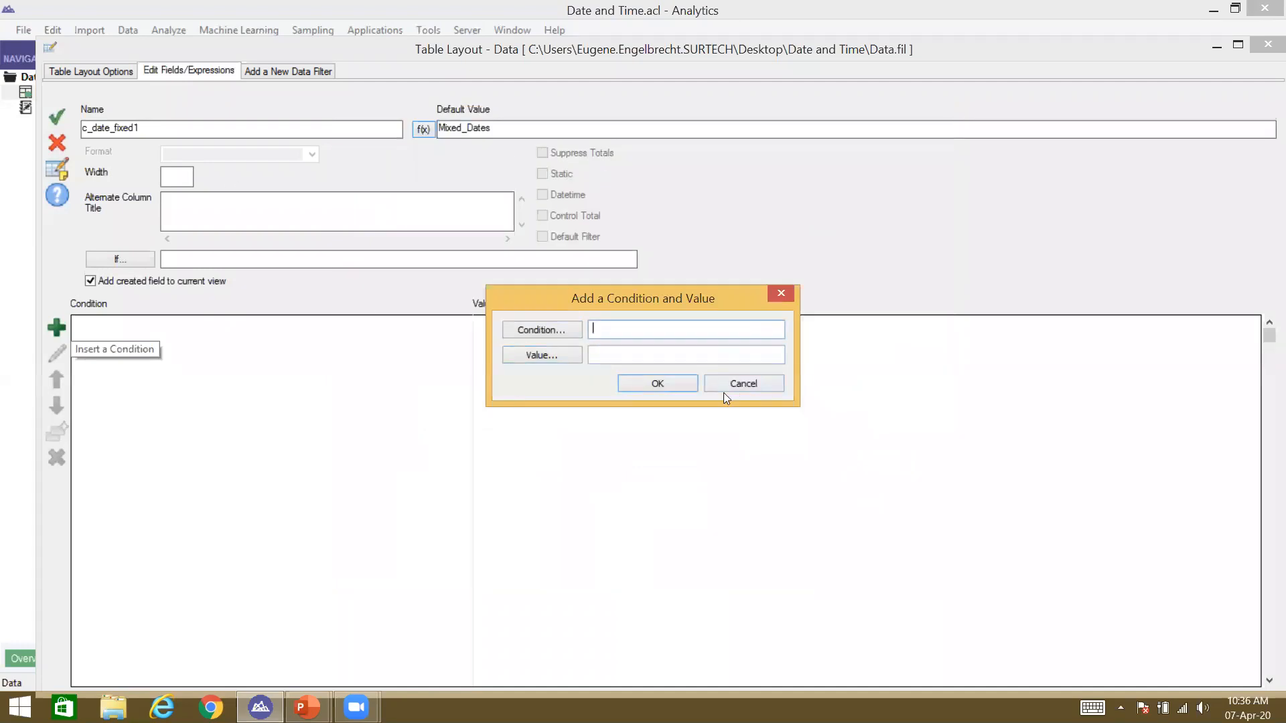
left_click(743, 383)
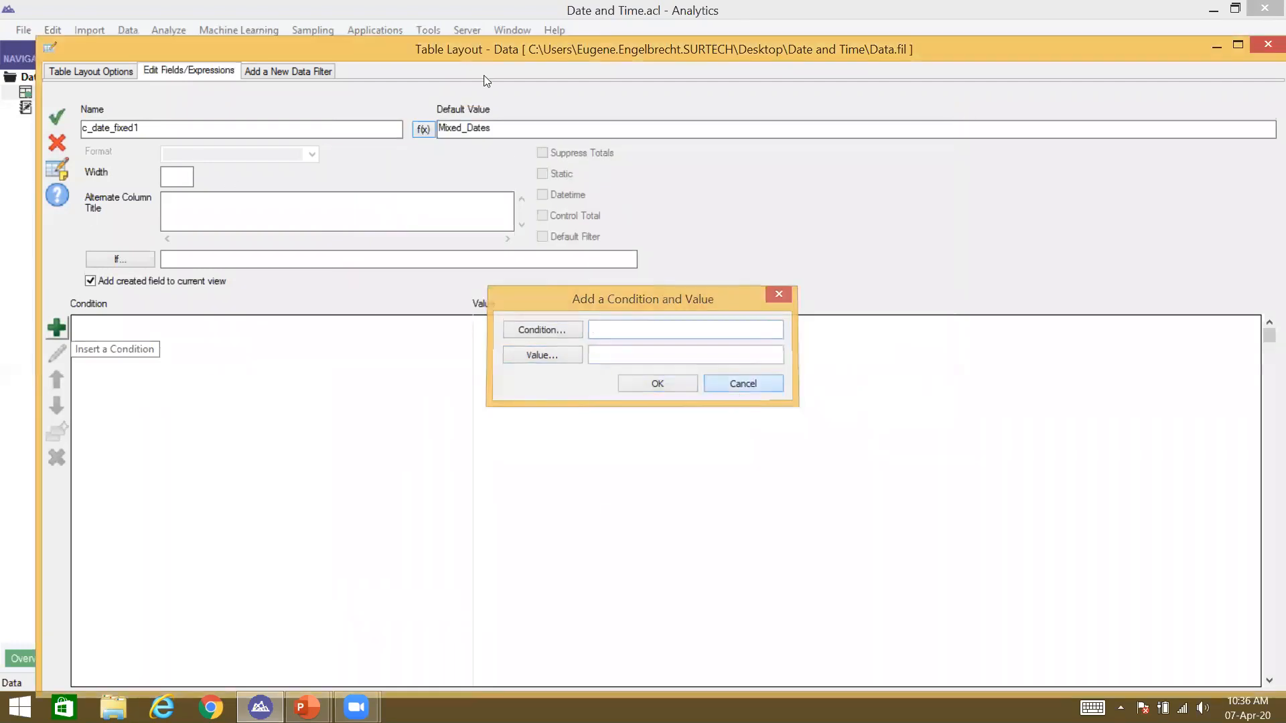
left_click(424, 126)
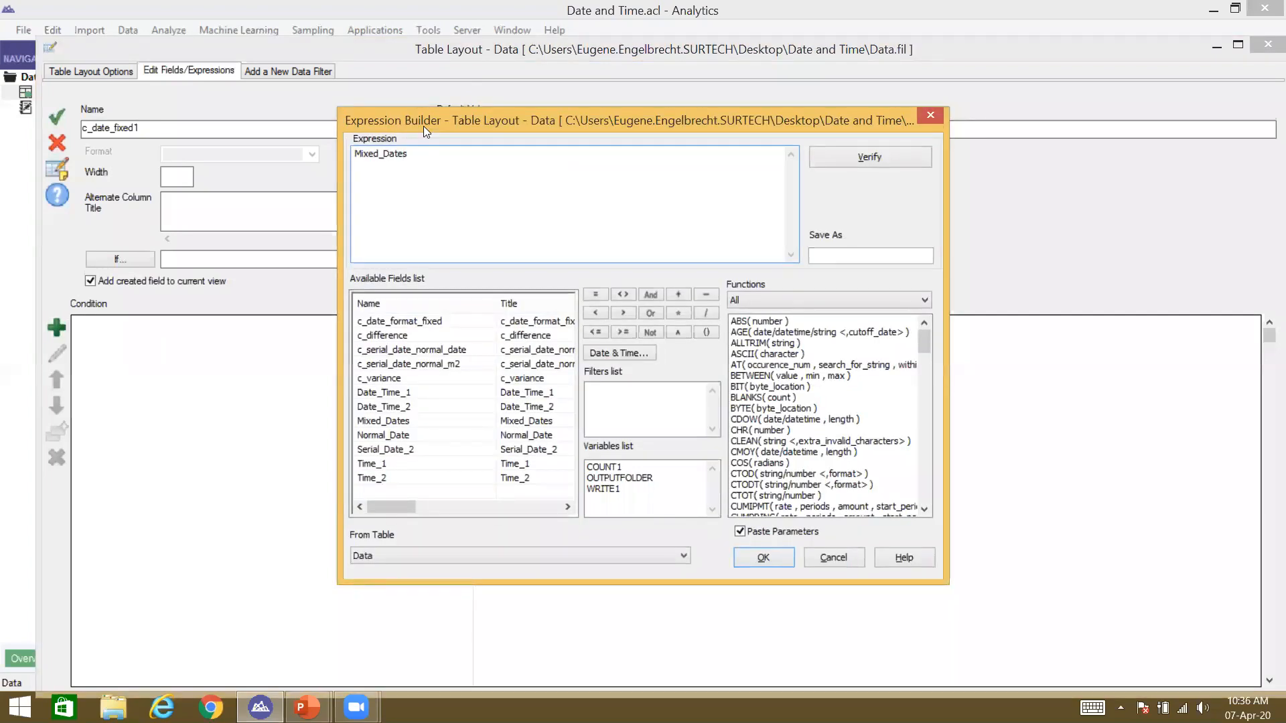
type("CR")
key("BackSpace")
type("TOD(Mixed_Dates, \"YYYY-MM-DD\")")
key("Return")
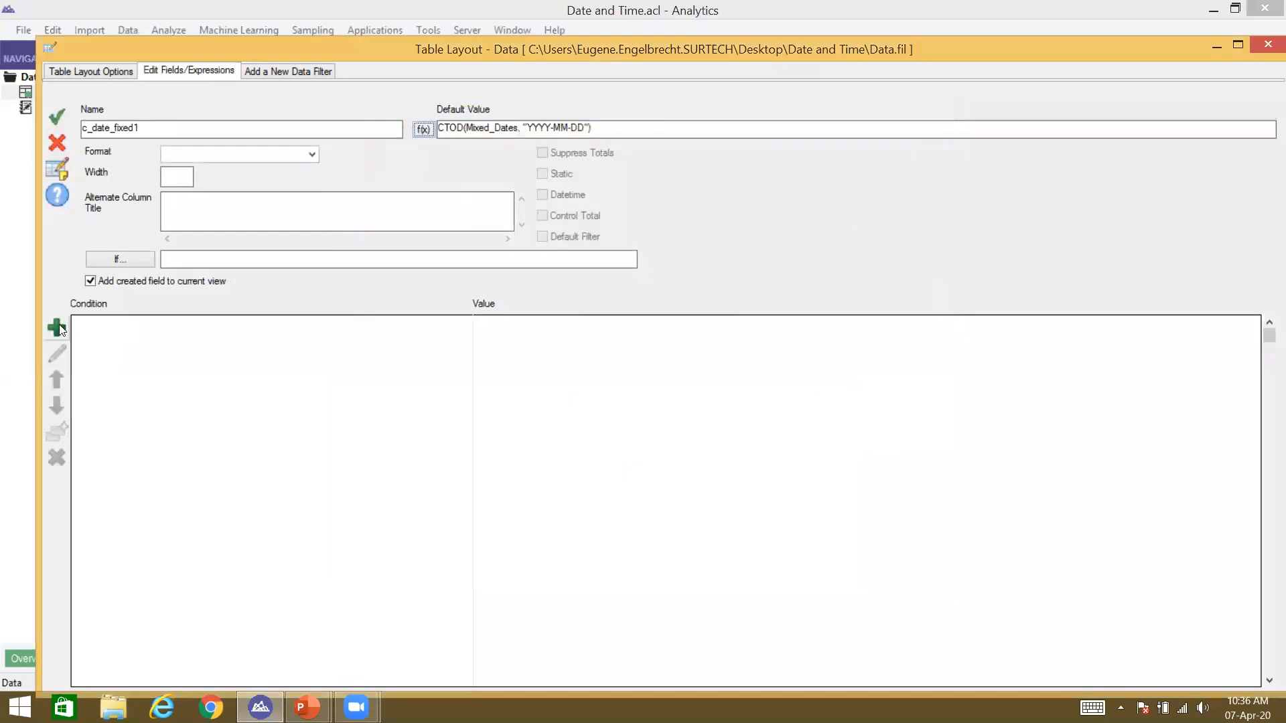
Step: Add condition MAP(Mixed_Dates, "99-99-99") with value CTOD(Mixed_Dates, "MM-DD-YY"), then accept the field
left_click(56, 327)
key("ctrl+v")
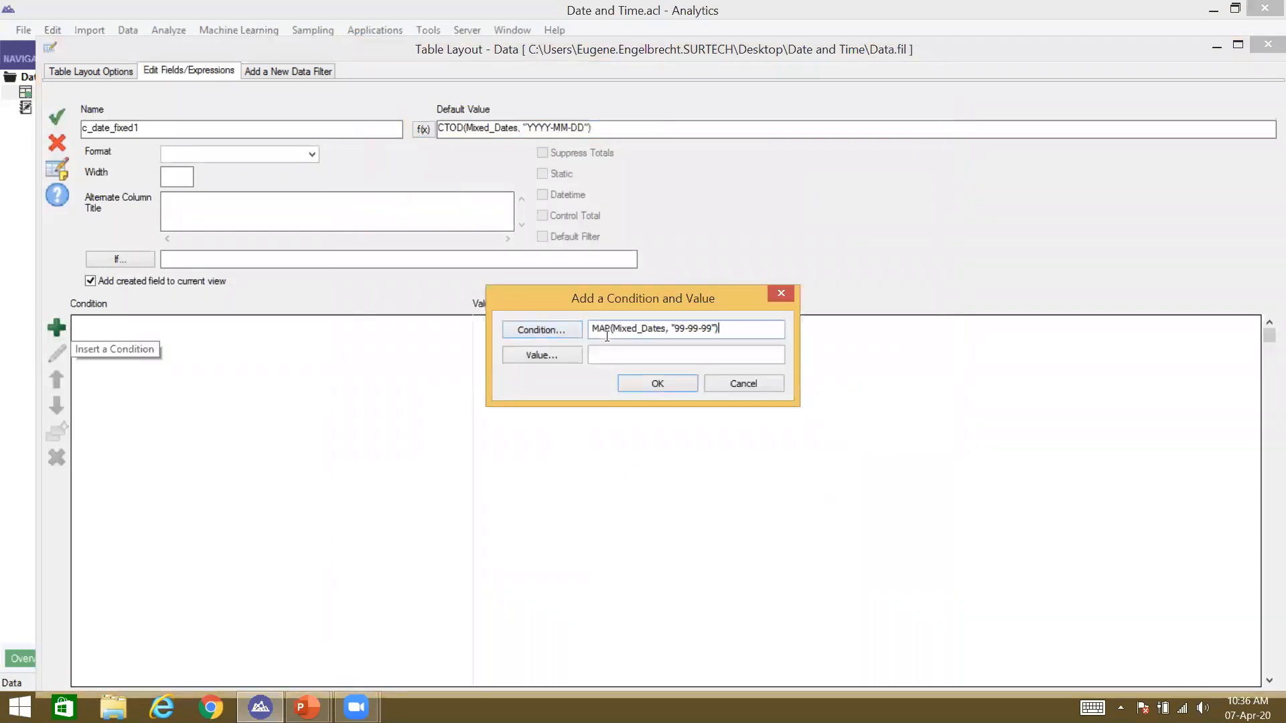
left_click(539, 354)
type("CTOD(")
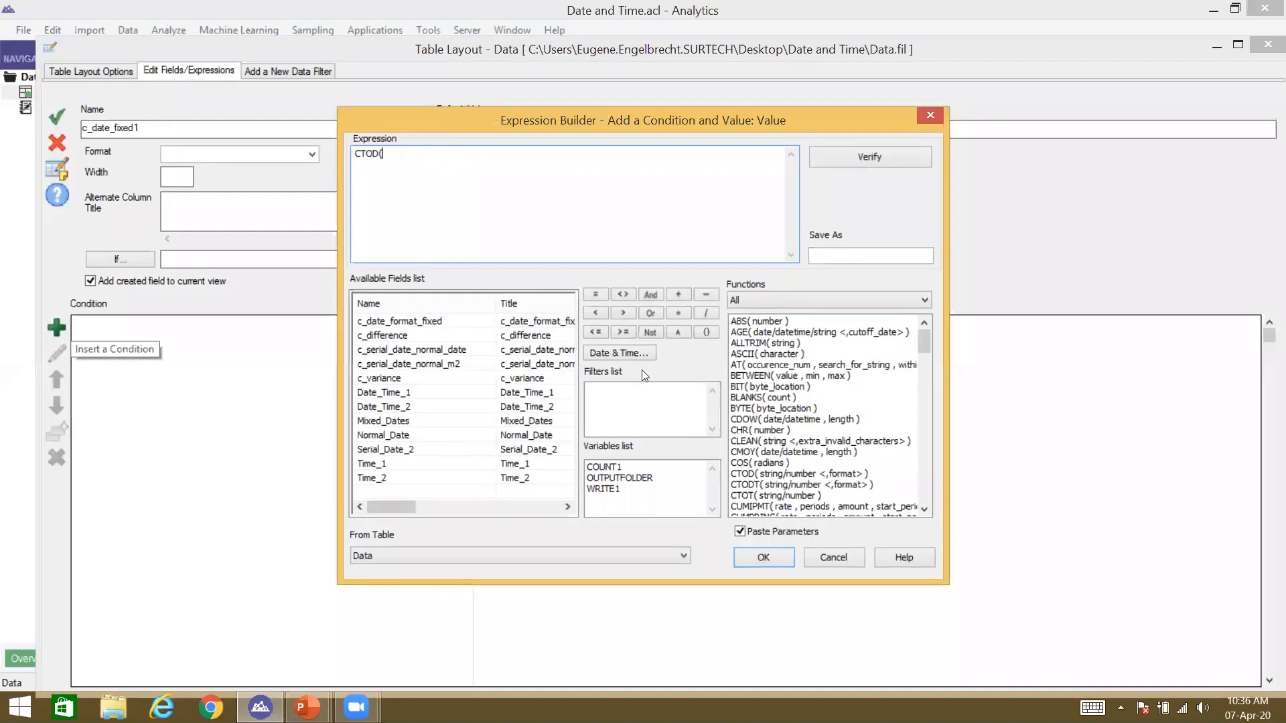
double_click(432, 419)
type(", \"MM-DD-YY\")")
key("Return")
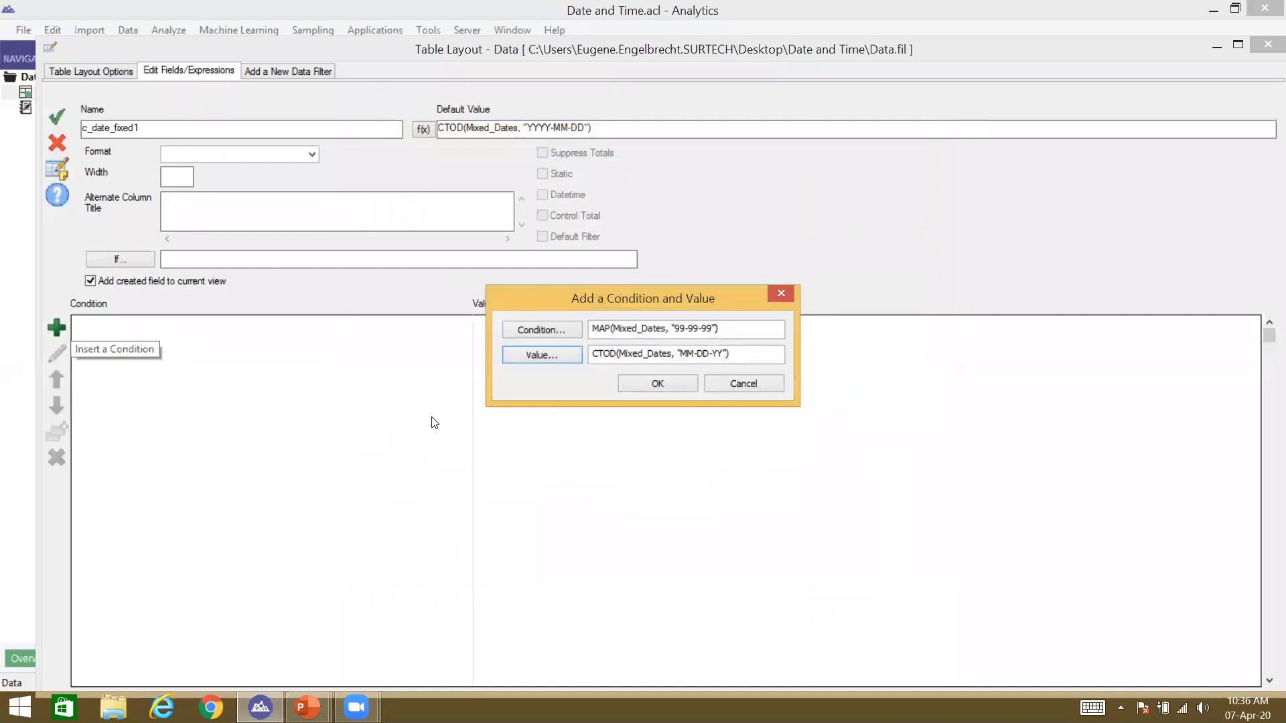
key("Return")
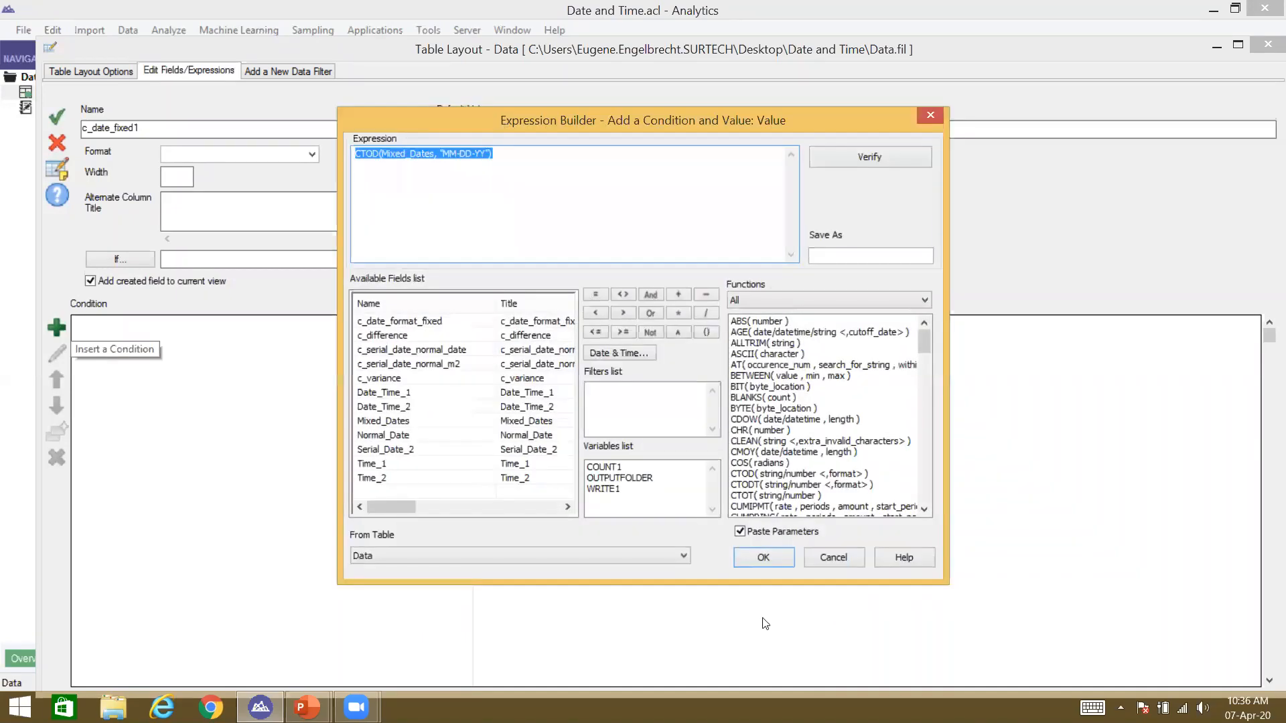
left_click(762, 558)
left_click(658, 383)
left_click(57, 117)
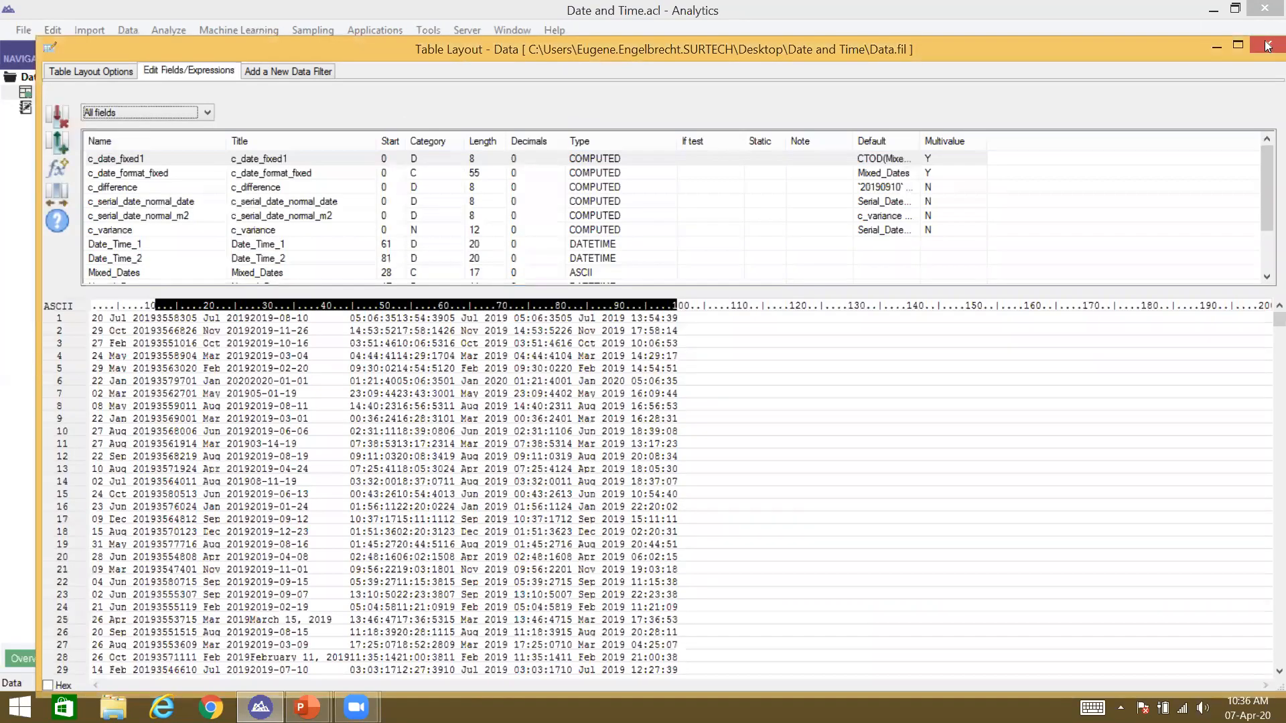
Step: Return to the Data view and resize all columns to fit their contents
left_click(1267, 46)
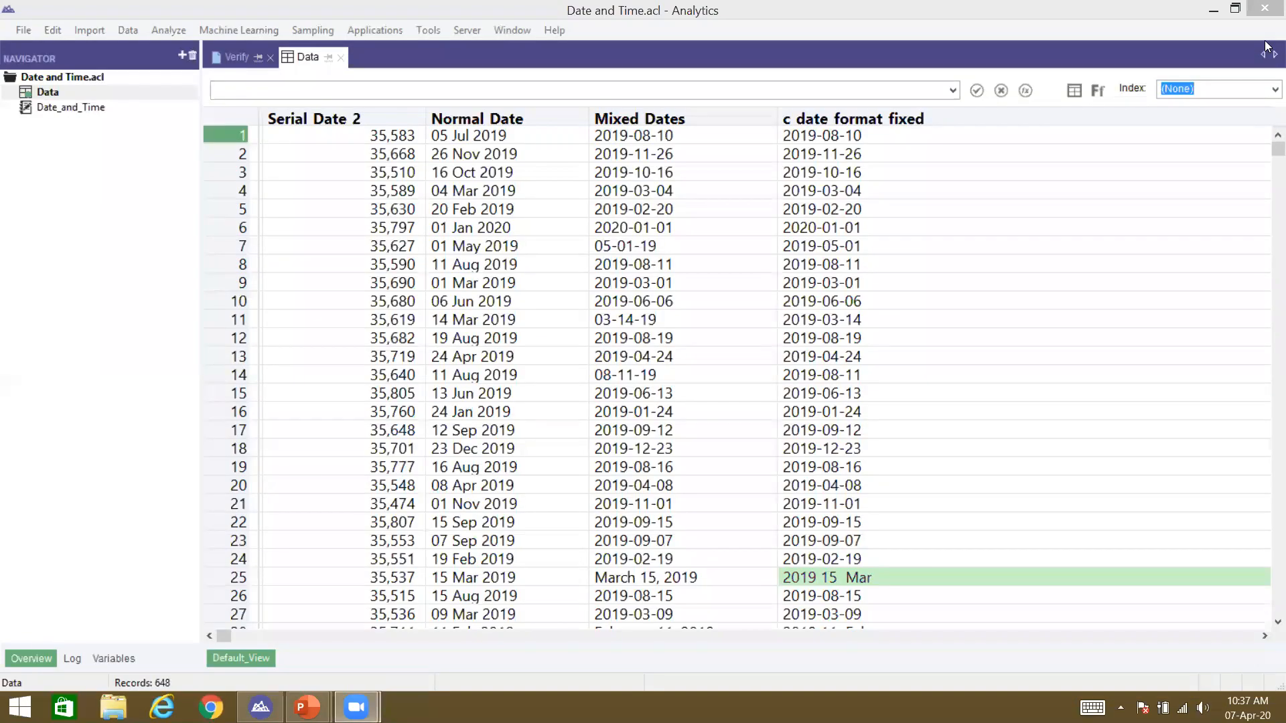
left_click(1214, 10)
left_click(260, 707)
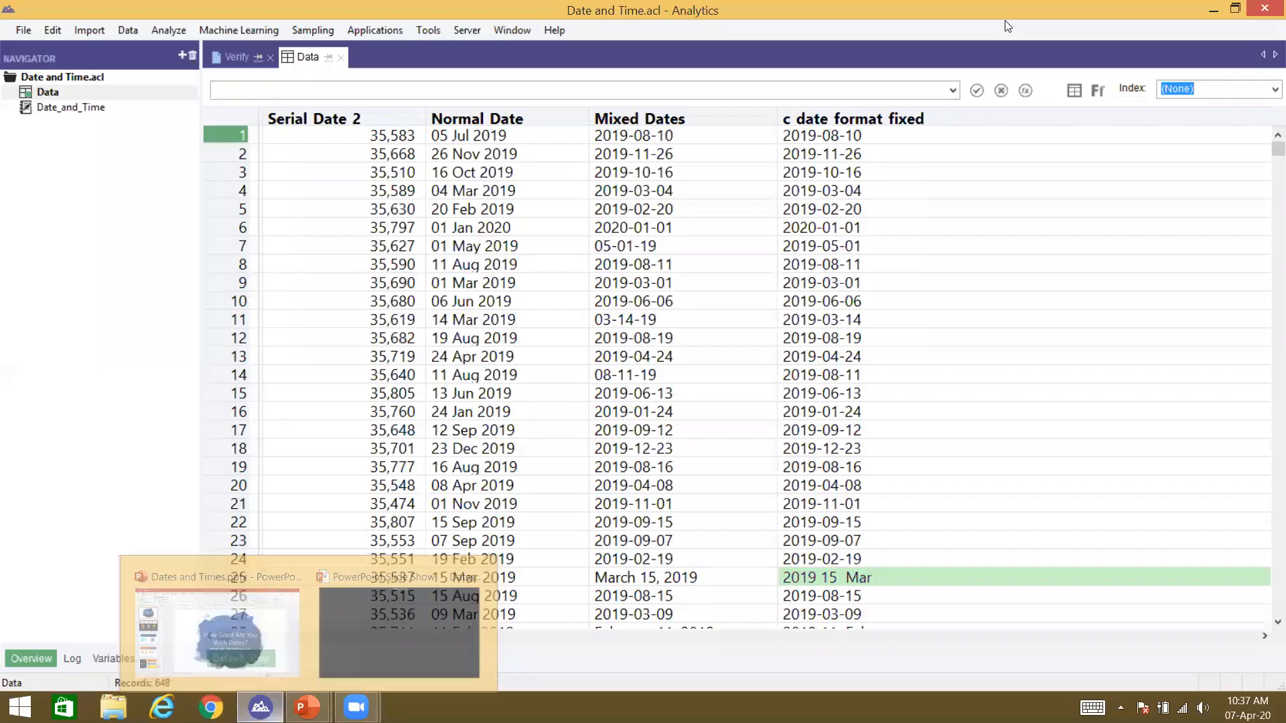
right_click(908, 147)
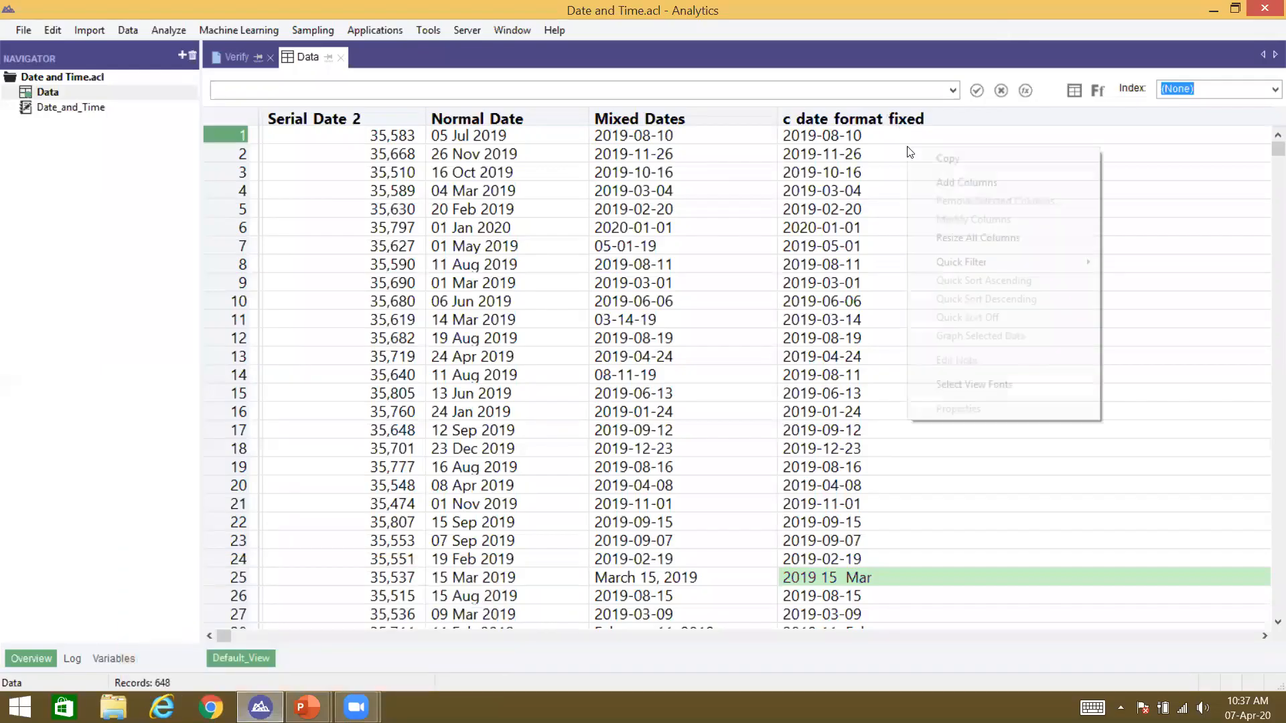
left_click(964, 238)
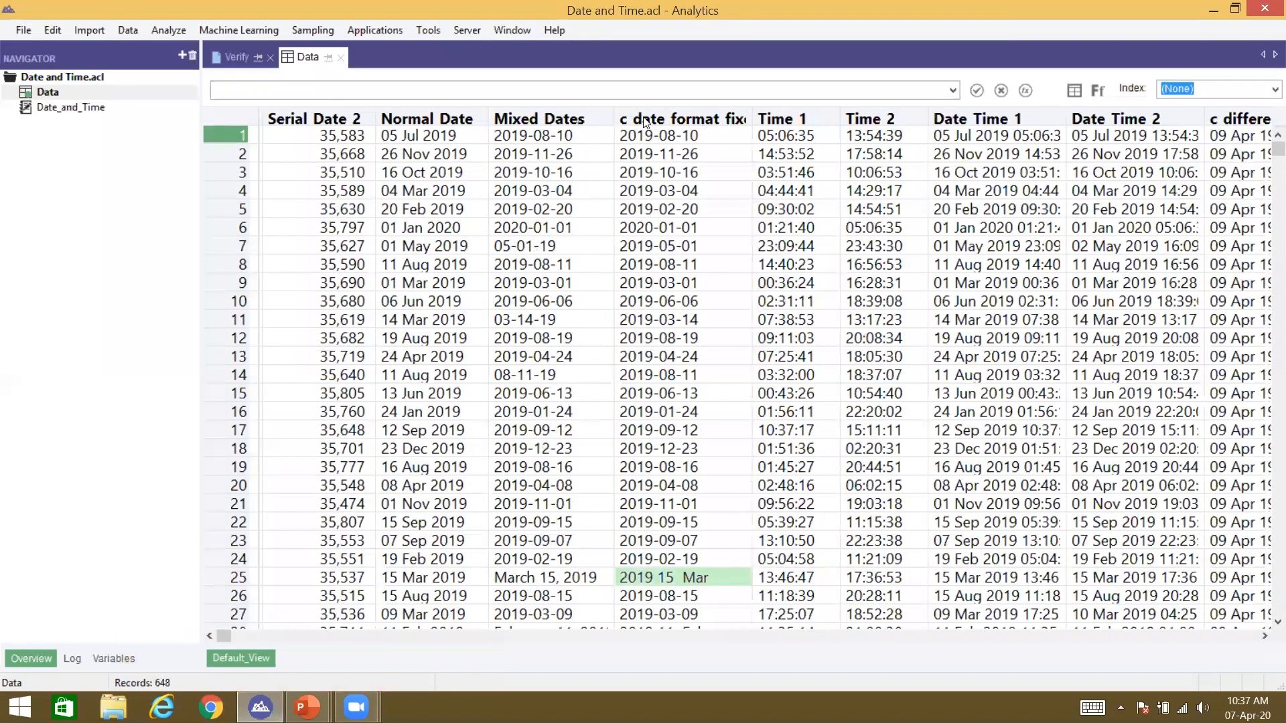
right_click(643, 119)
left_click(666, 150)
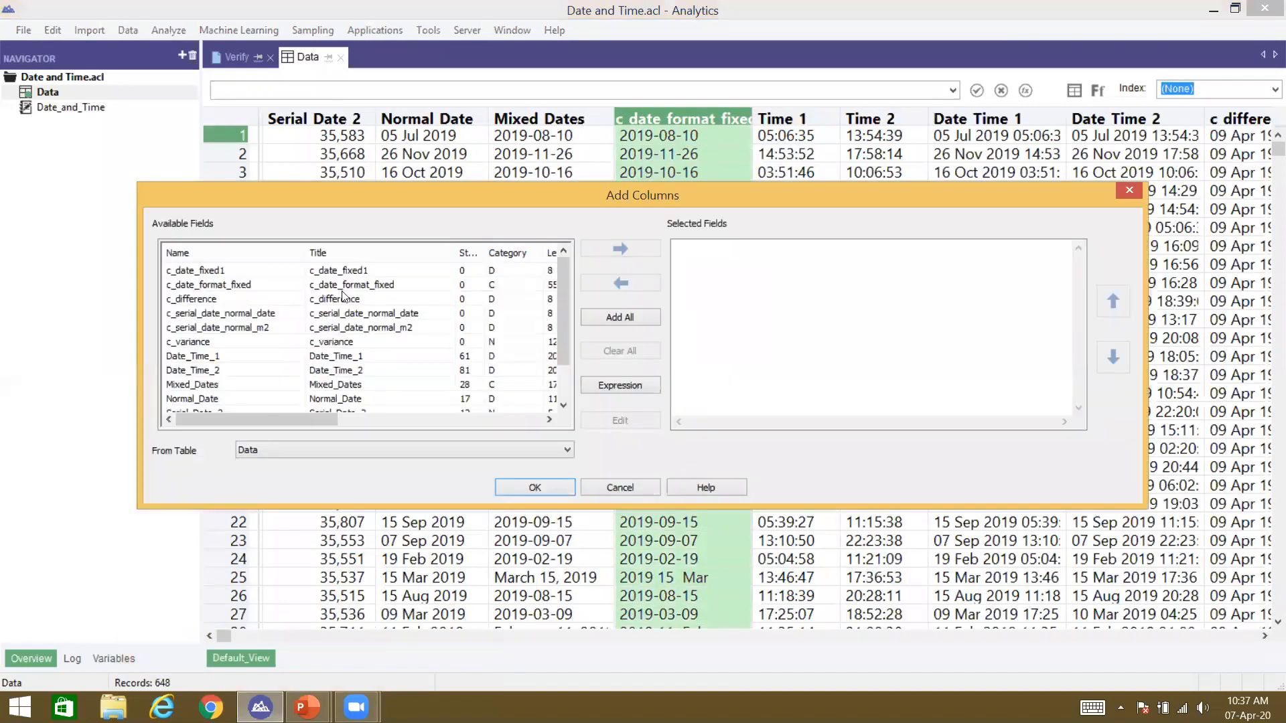
double_click(345, 274)
left_click(535, 488)
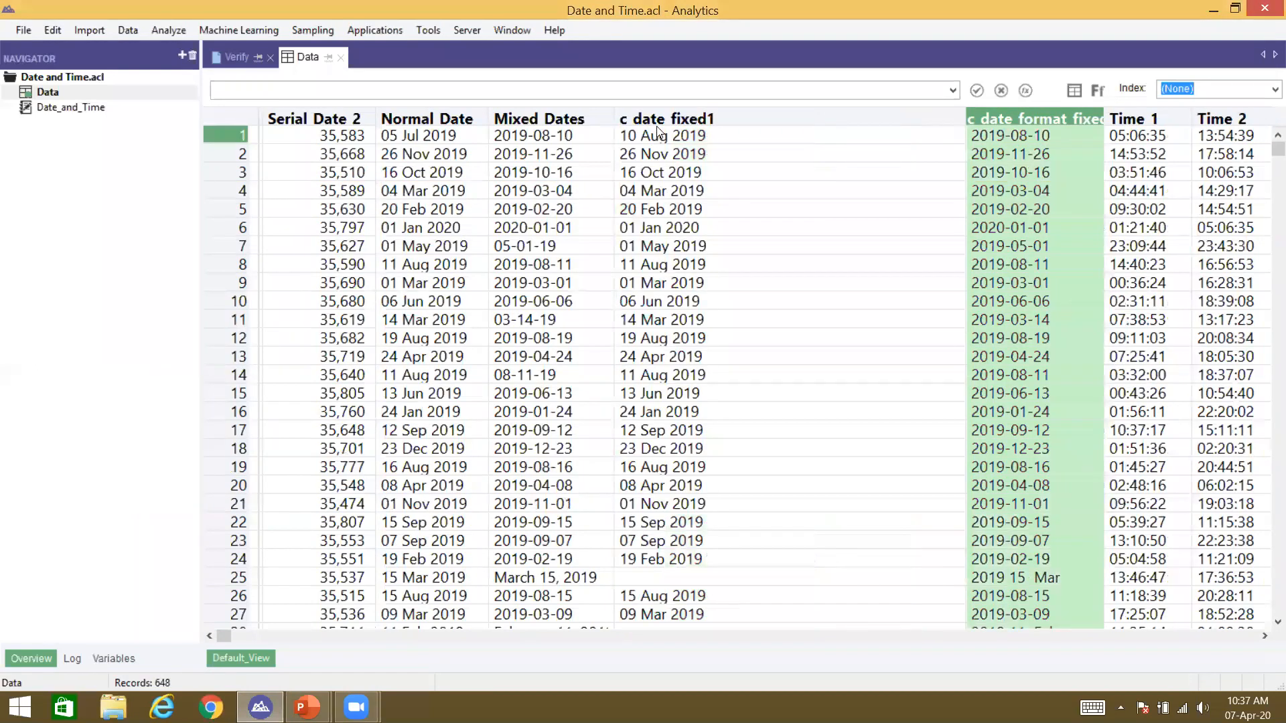
left_click_drag(551, 377, 645, 379)
left_click_drag(566, 575, 623, 571)
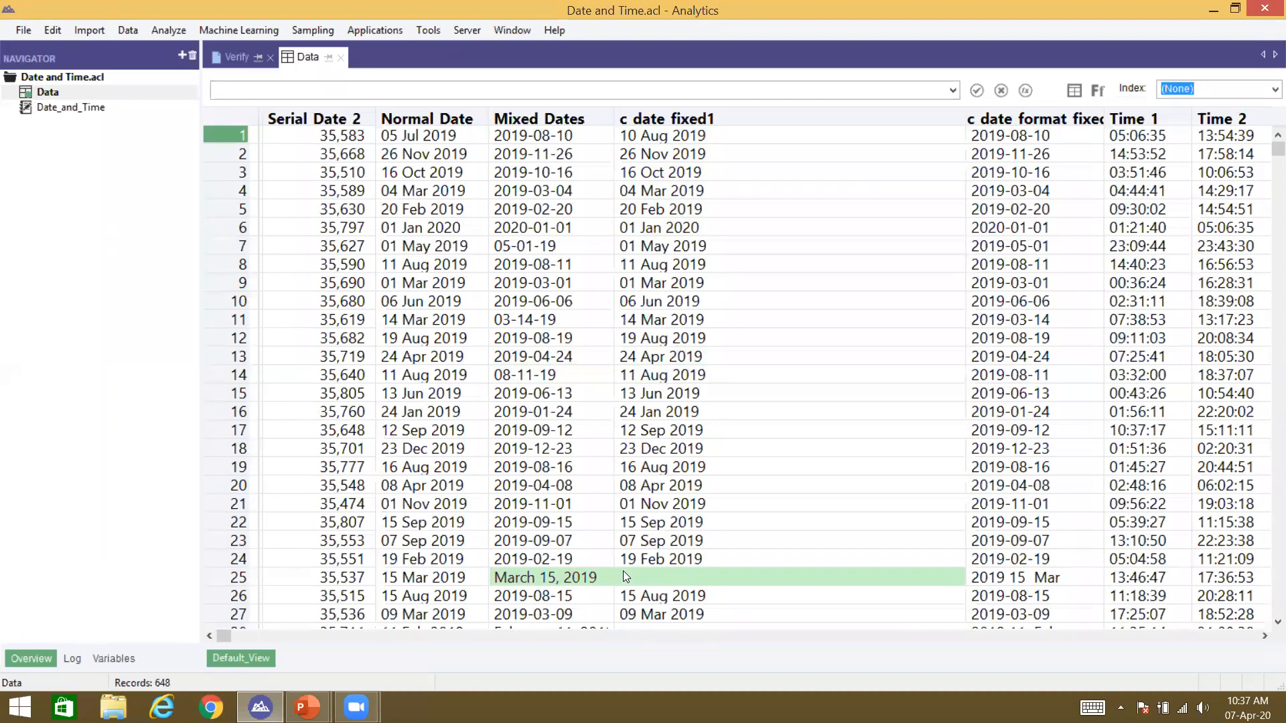
left_click(556, 575)
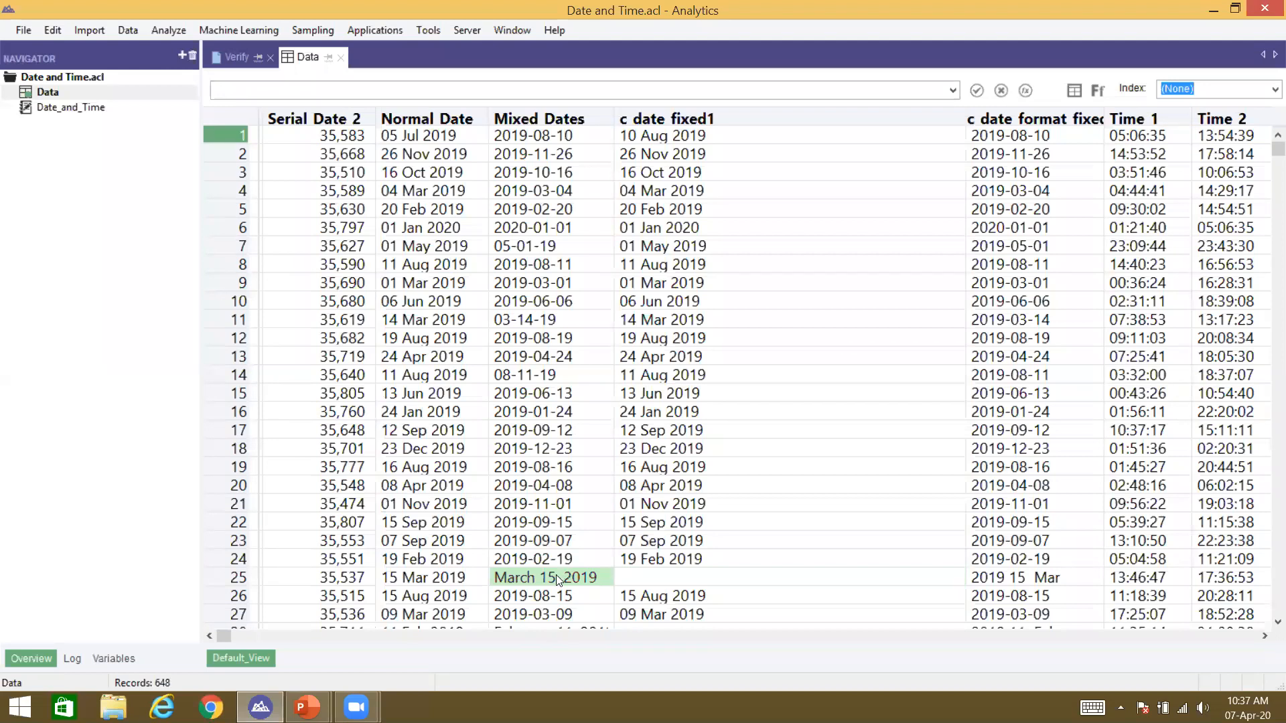
left_click(763, 115)
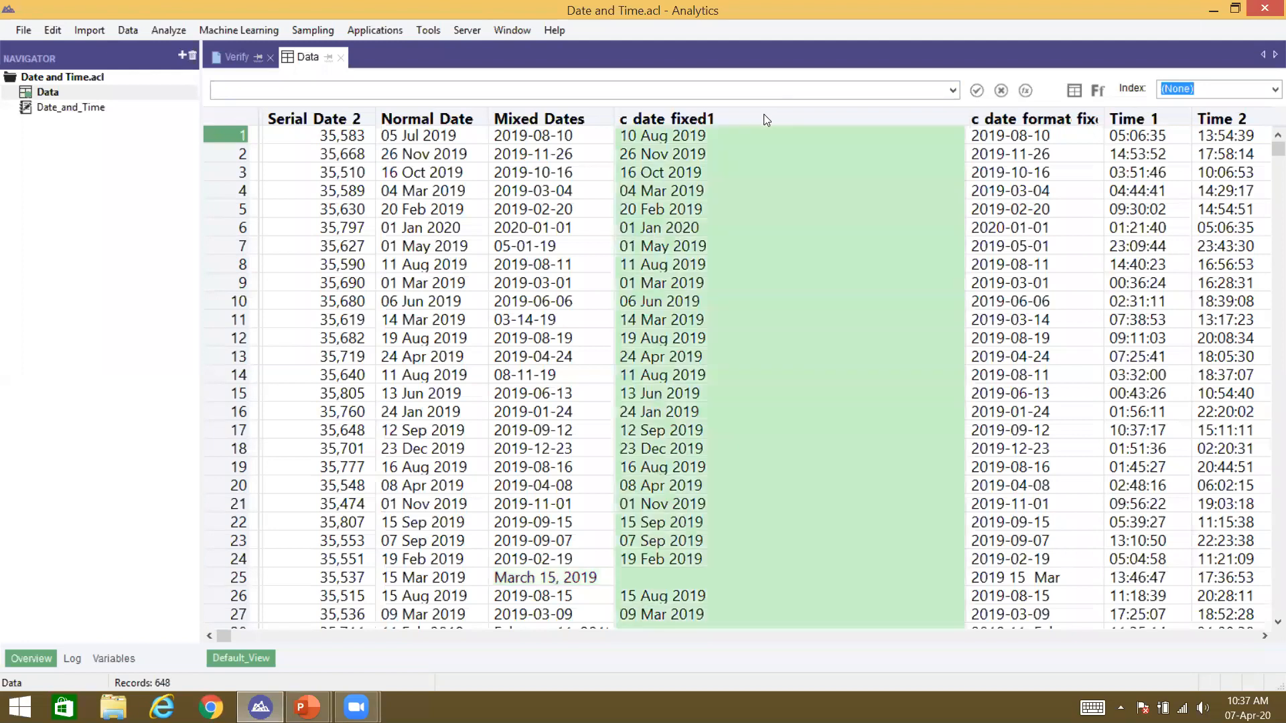
left_click(507, 579)
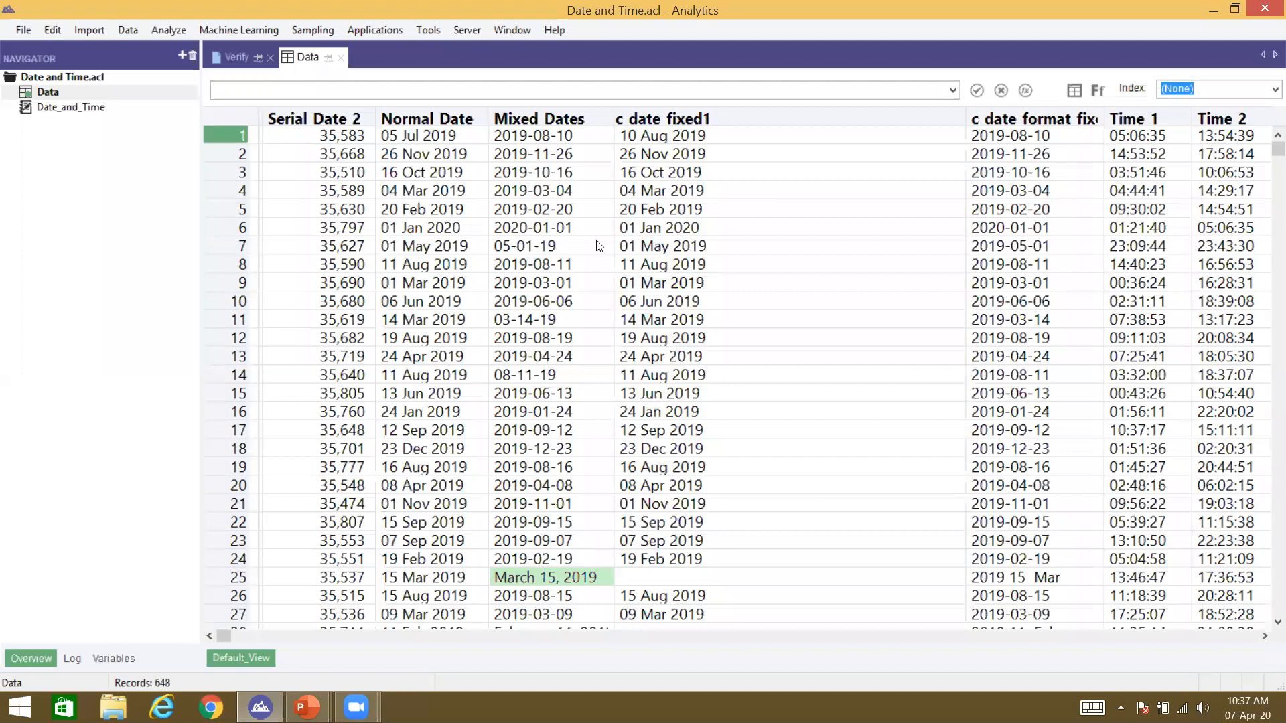
left_click(1059, 122)
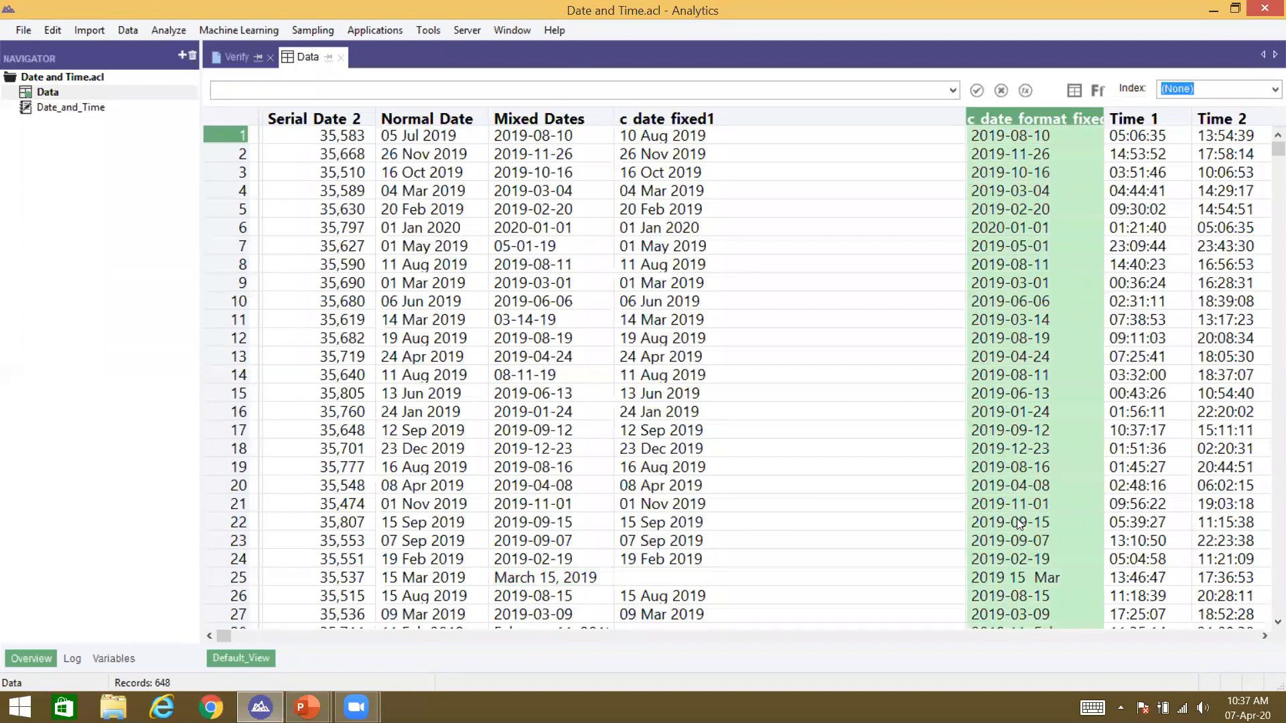
left_click(700, 120)
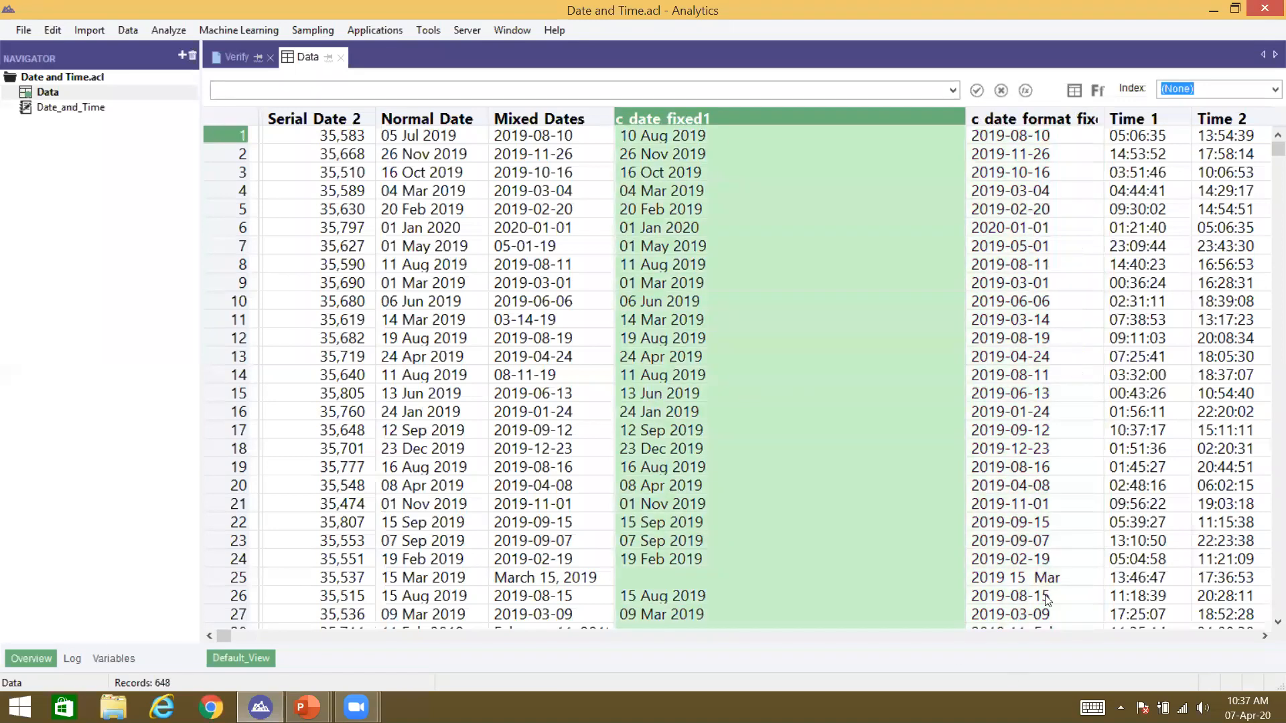
left_click(1035, 580)
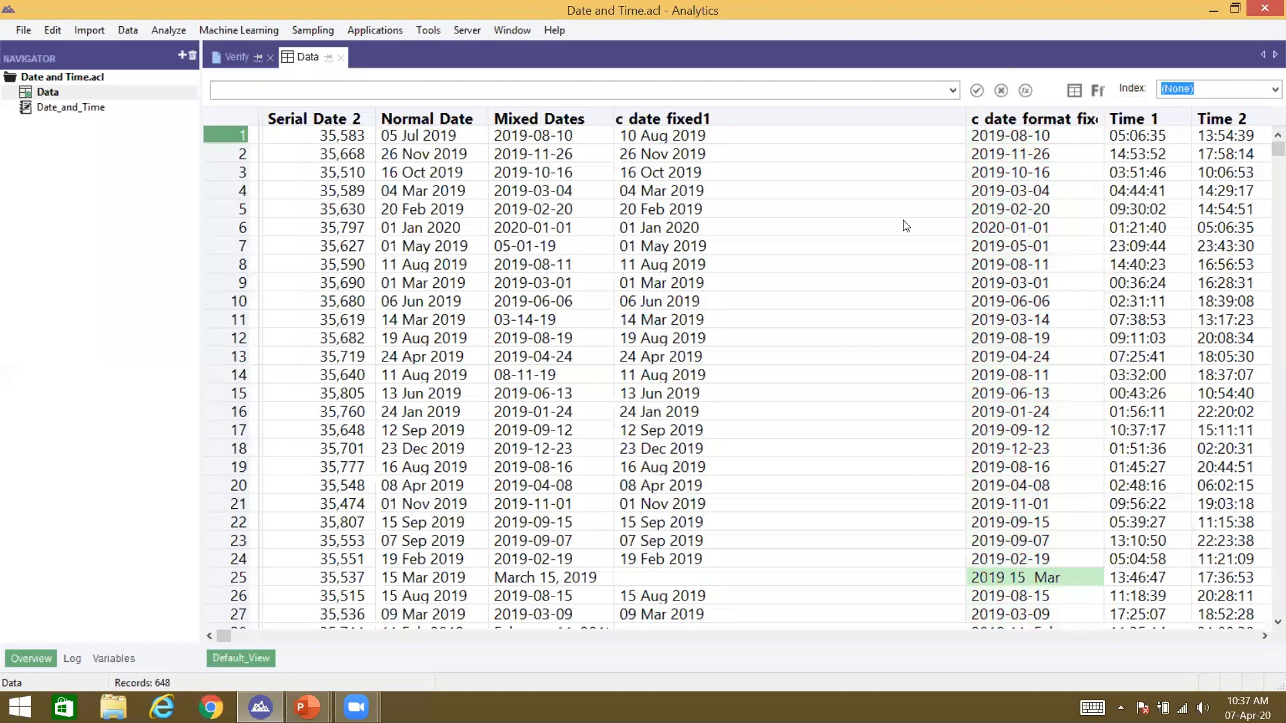
left_click(1026, 589)
left_click(1026, 577)
left_click(654, 133)
left_click(994, 125)
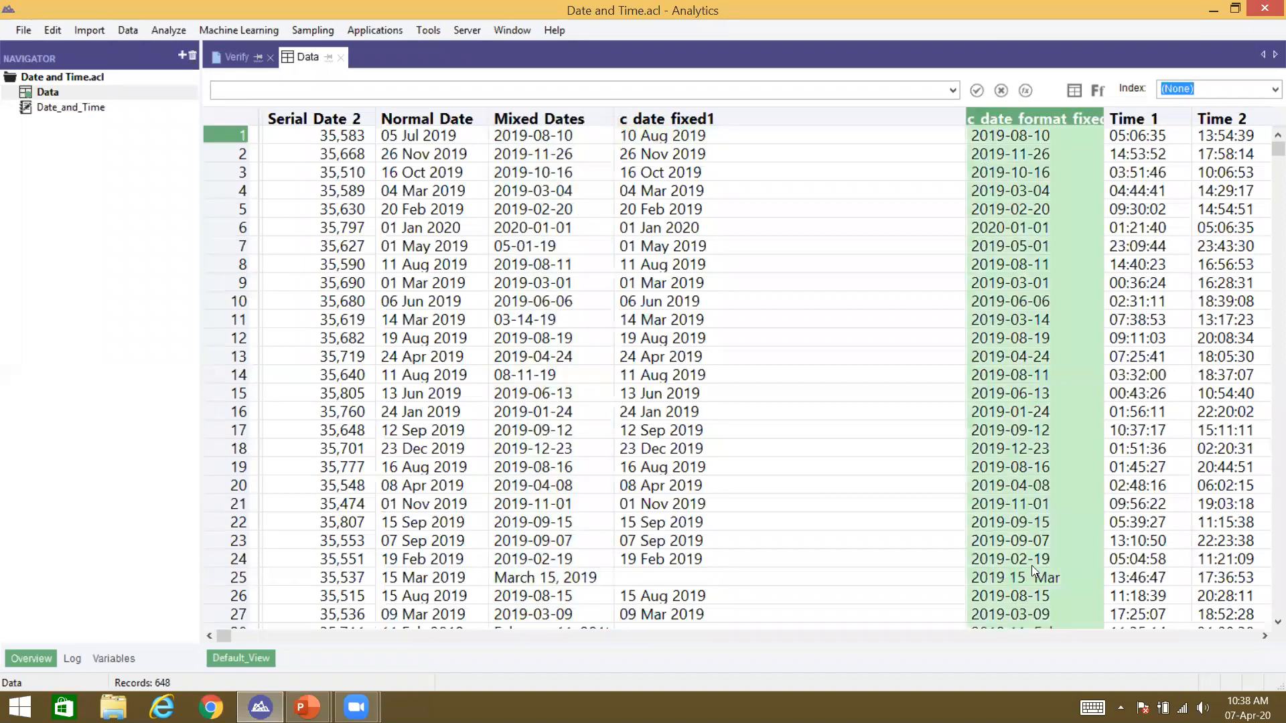
left_click(1015, 577)
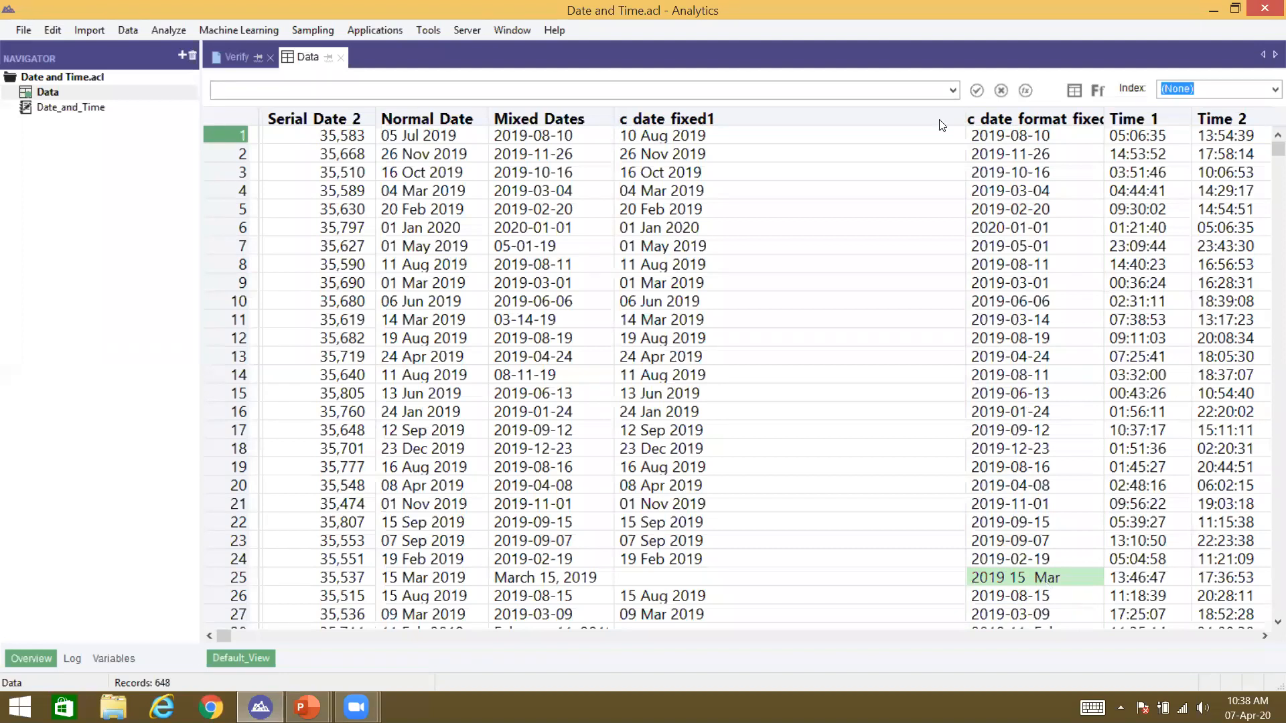
Step: Place c_date_format_fixed right after c_date_fixed1 and widen it until its title shows
left_click_drag(966, 114, 858, 131)
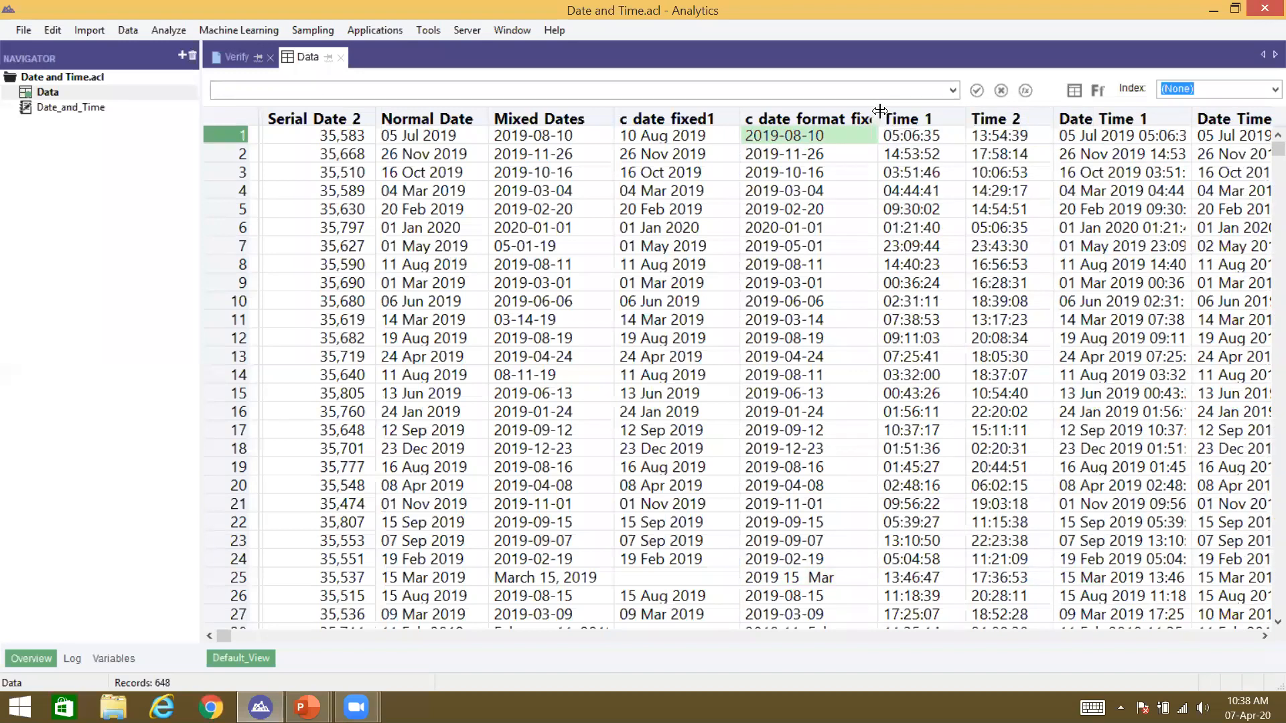
left_click(916, 136)
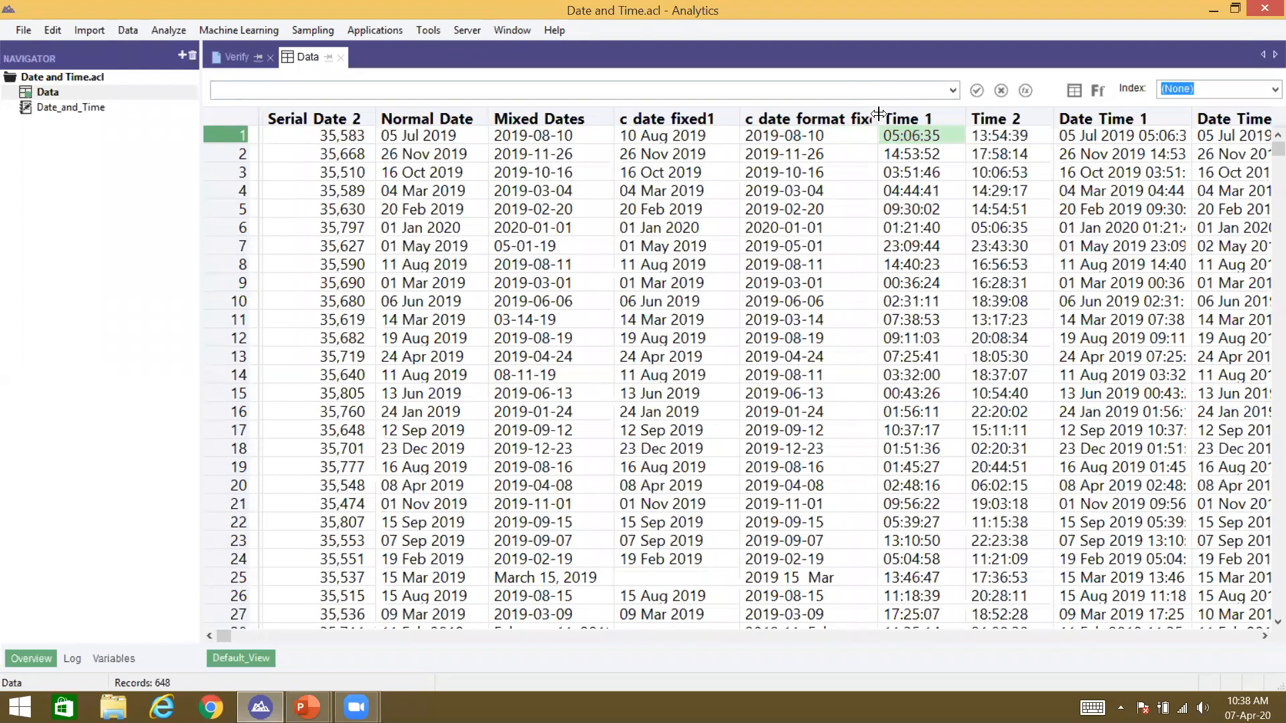
left_click_drag(878, 114, 915, 113)
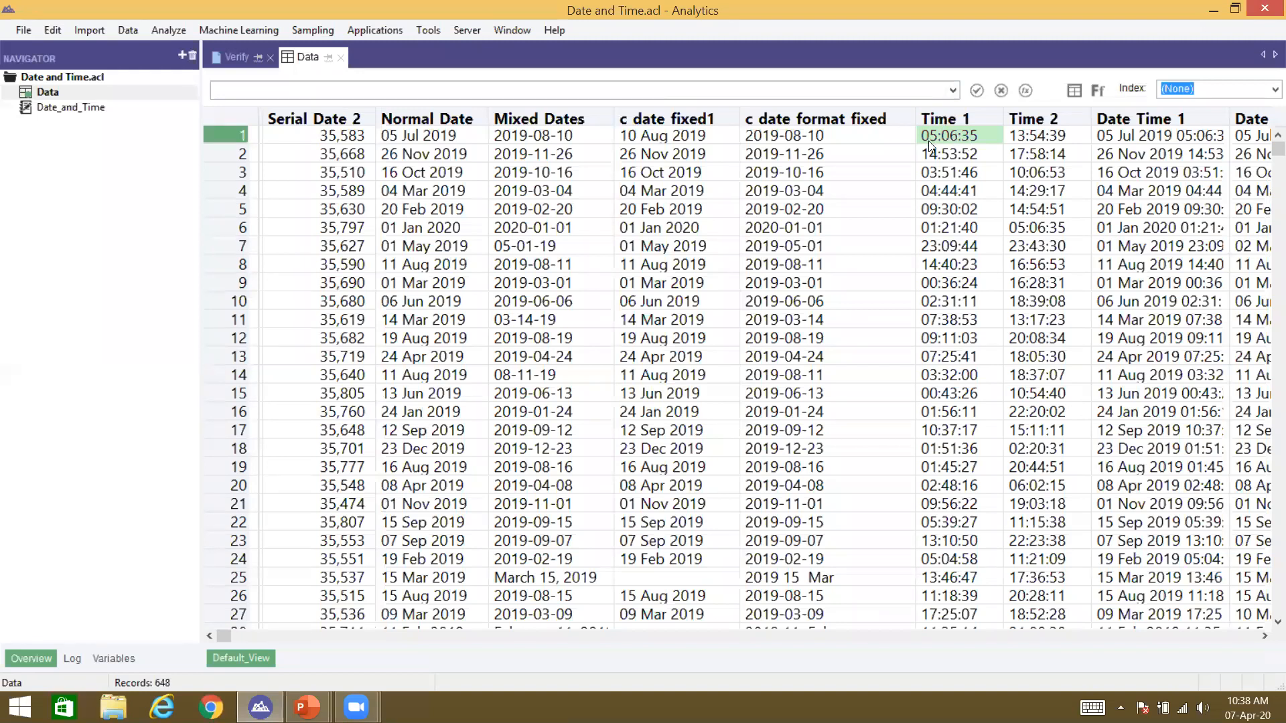
Step: Filter the view to Time_1 > `T080000`, then remove the filter to show all 648 records
left_click(1026, 90)
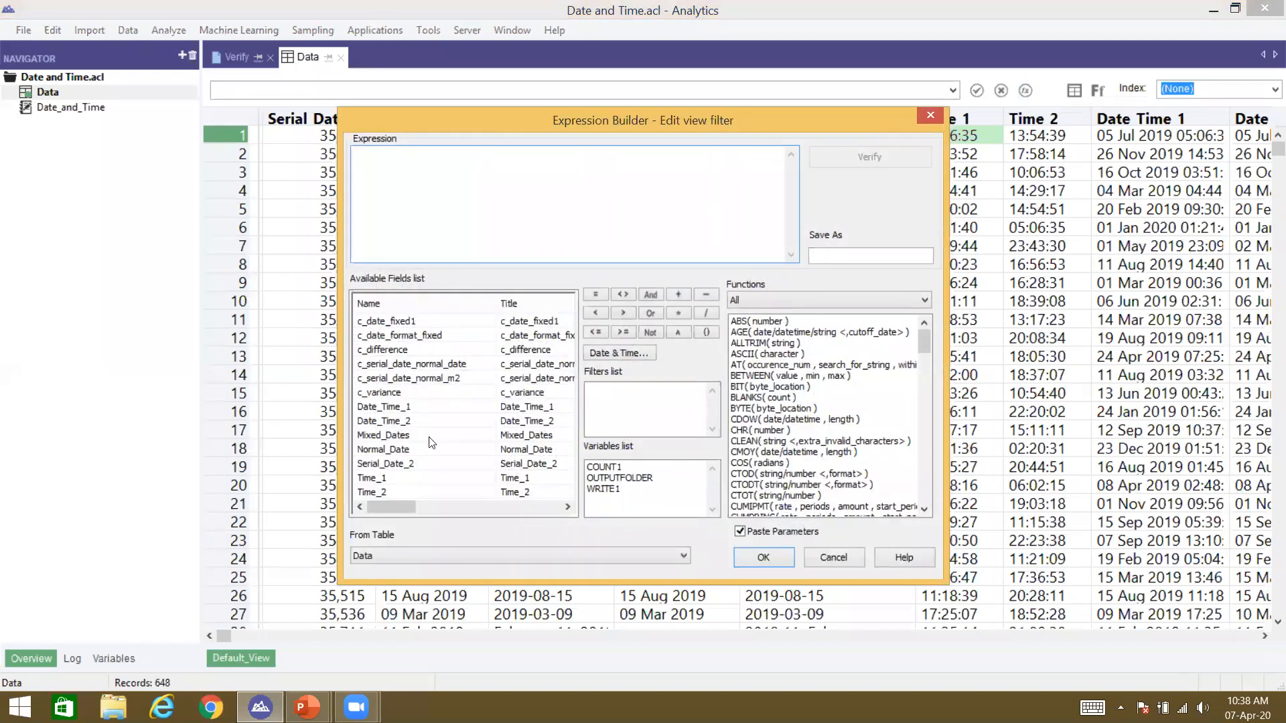
double_click(391, 482)
left_click(624, 313)
type("`")
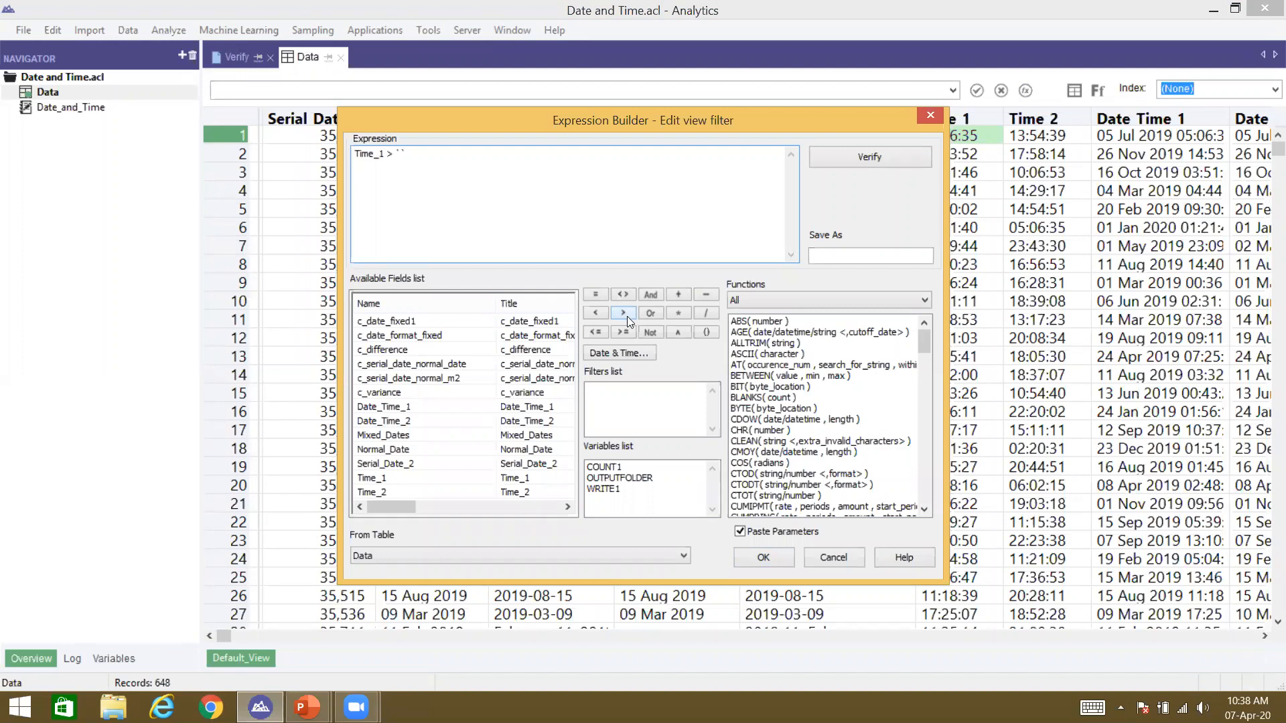
type("t")
key("BackSpace")
type("T`")
left_click_drag(644, 118, 660, 161)
type("080000")
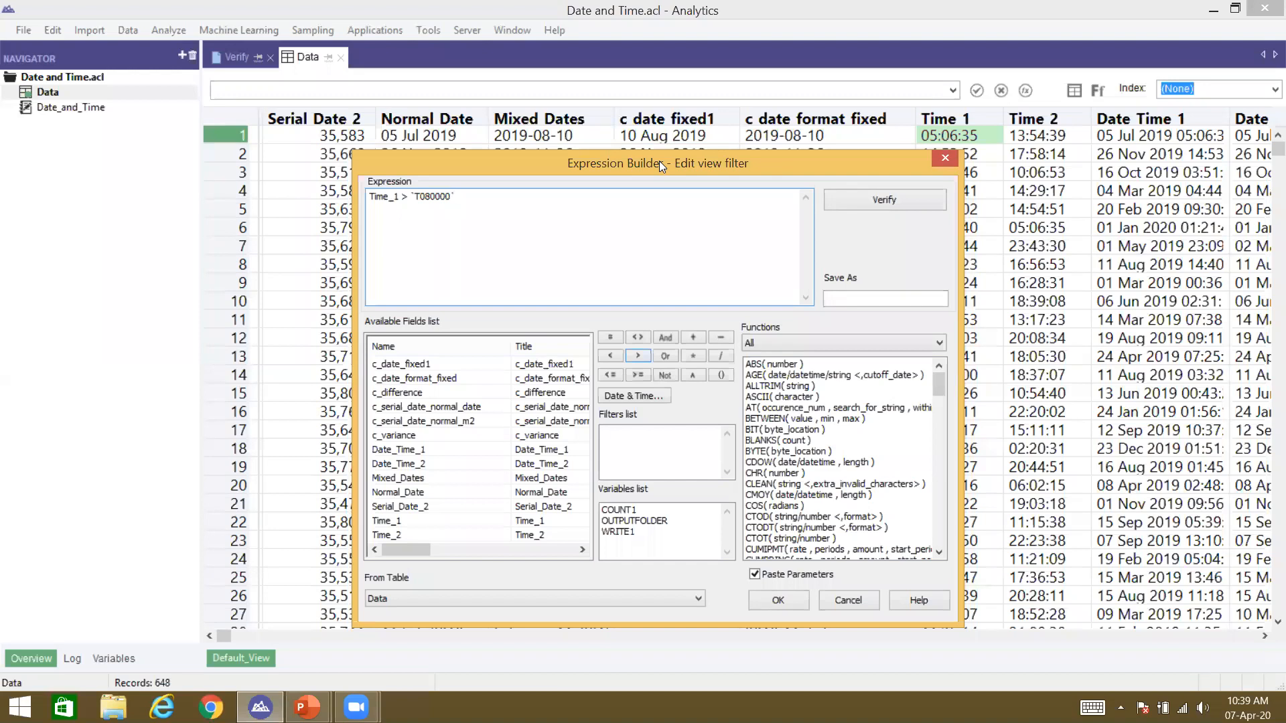
key("Return")
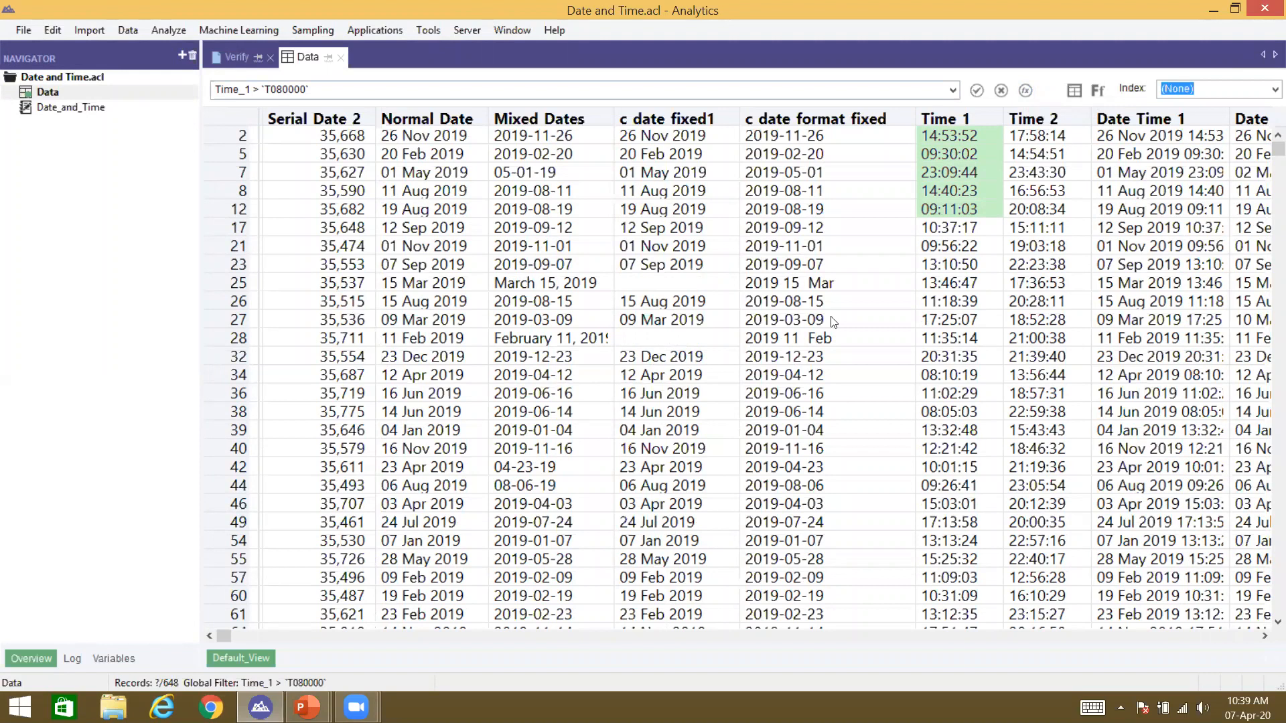
left_click(1000, 90)
Step: Scroll to Date Time 1 and widen it so values like 05 Jul 2019 05:06:35 show fully
left_click(1057, 140)
key("Right")
key("Right")
scroll(1059, 145, "right", 1)
left_click(1074, 136)
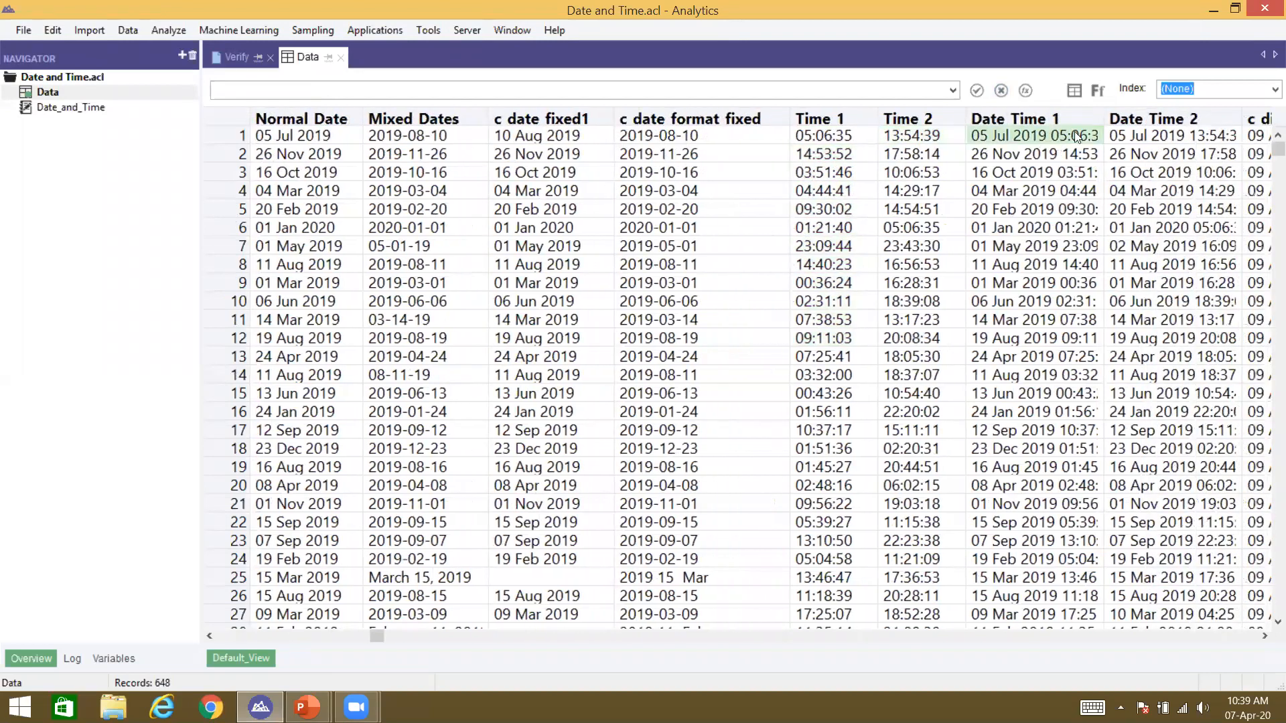
left_click(1105, 114)
left_click(1098, 118)
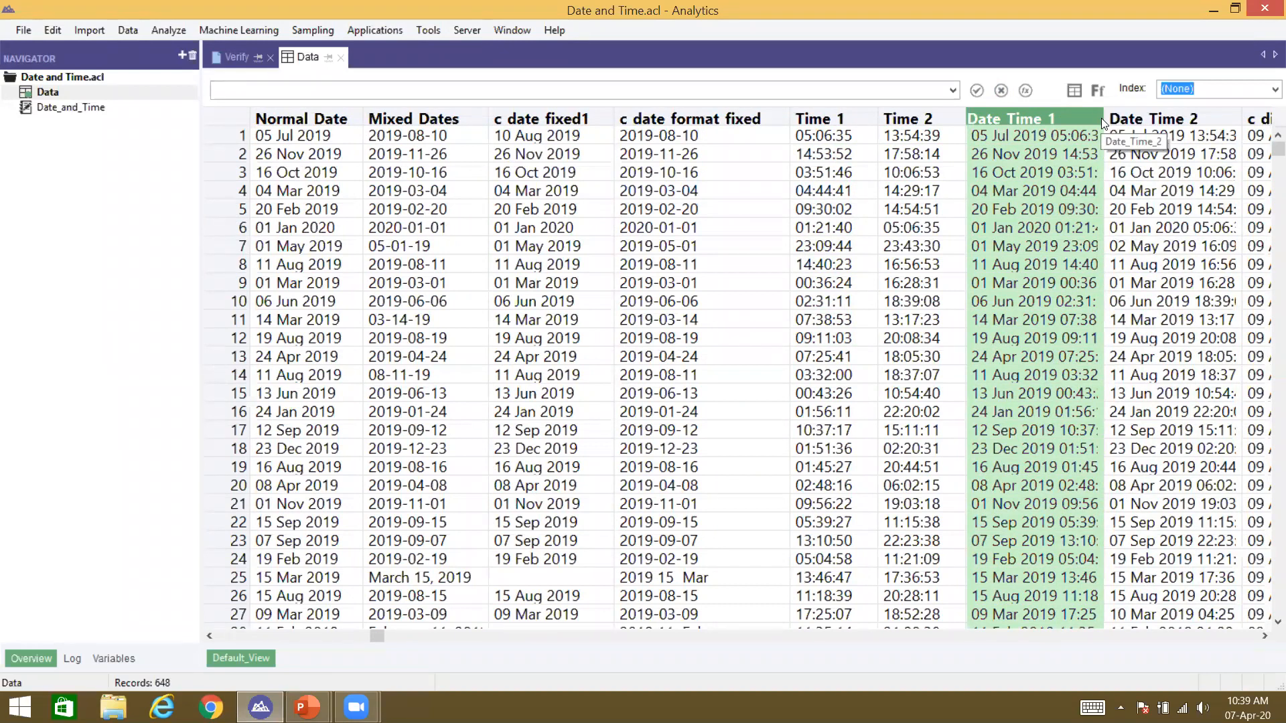
left_click_drag(1104, 113, 1166, 97)
left_click(1088, 148)
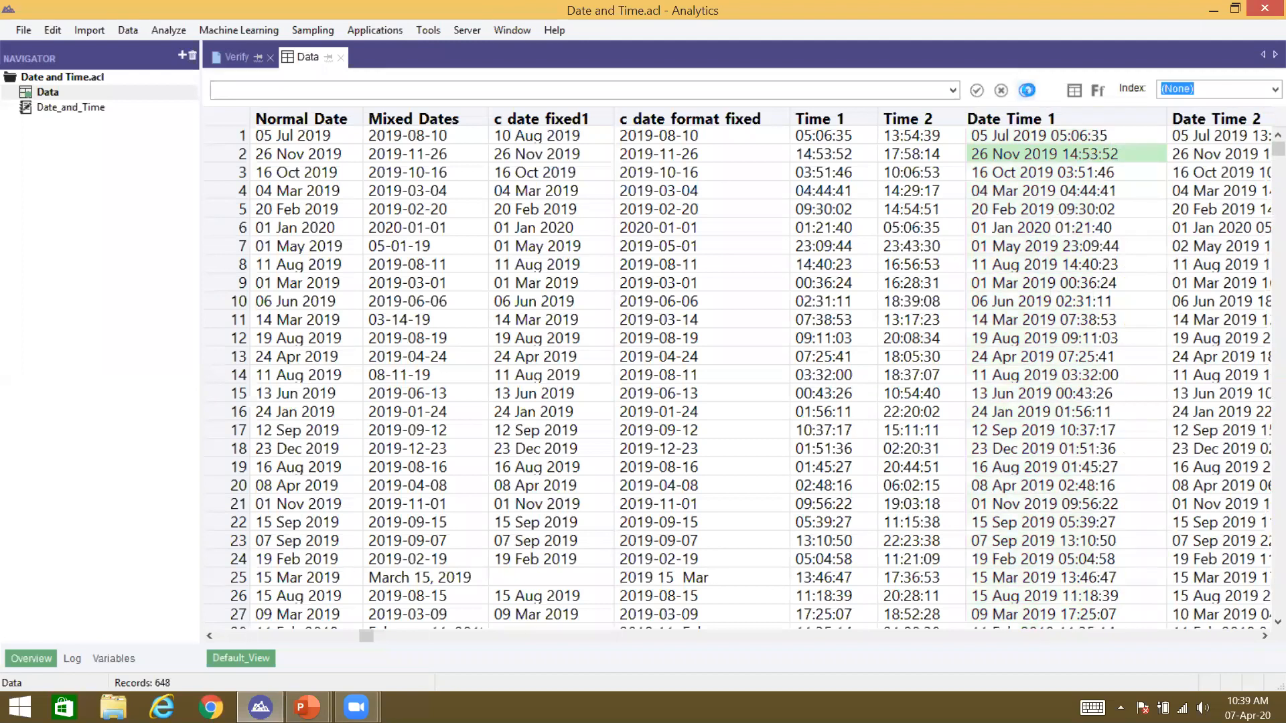
left_click(1027, 89)
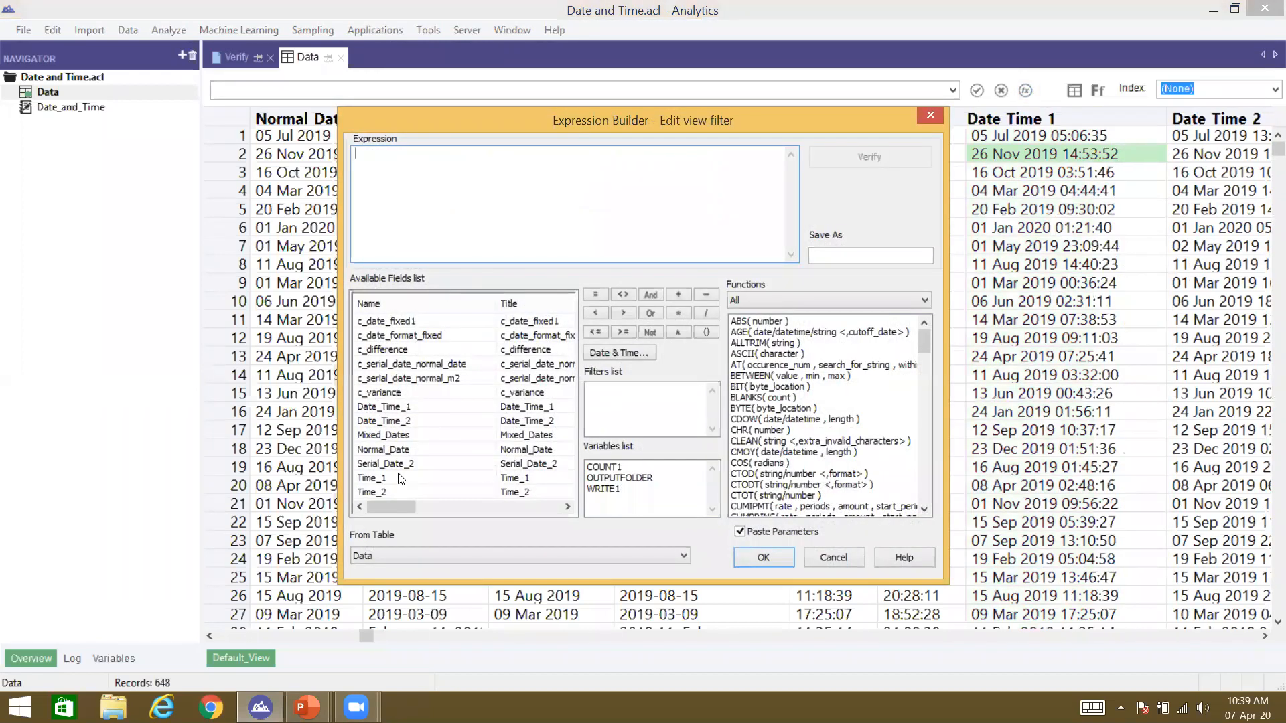
Step: Apply the view filter Date_Time_1 > `t080000`
double_click(385, 407)
left_click(622, 314)
type("`")
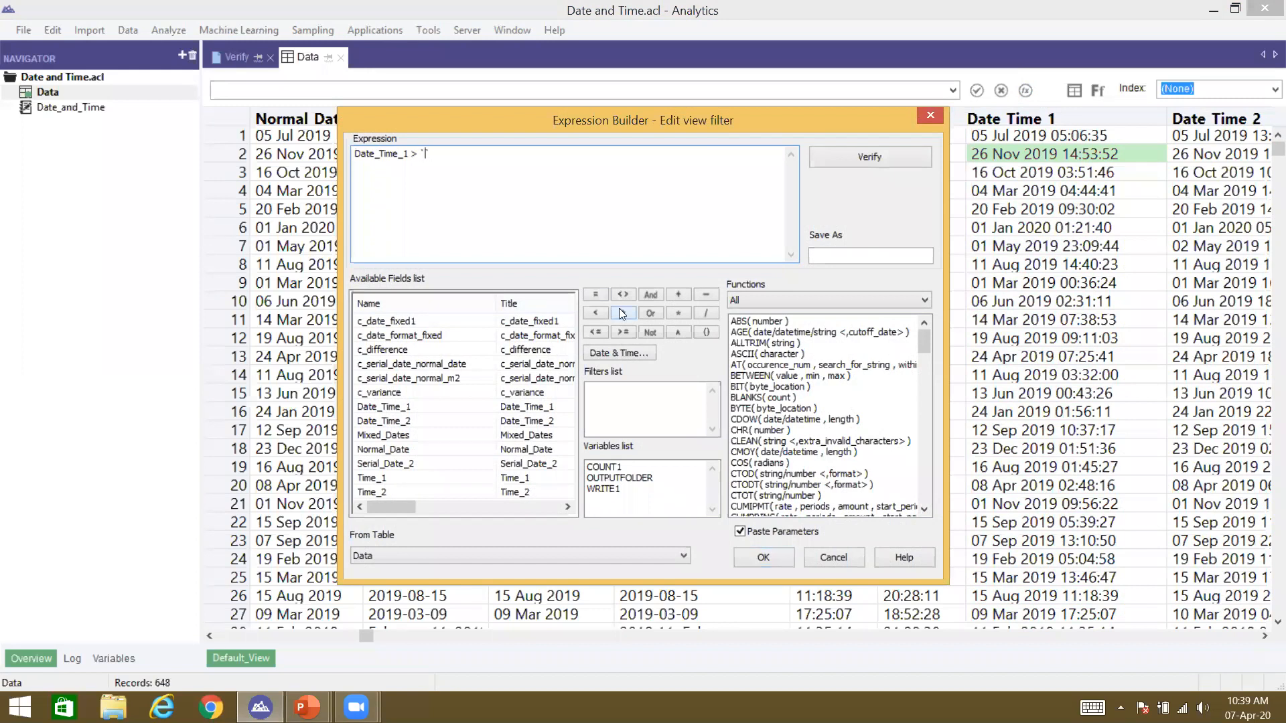
type("t080000")
key("Return")
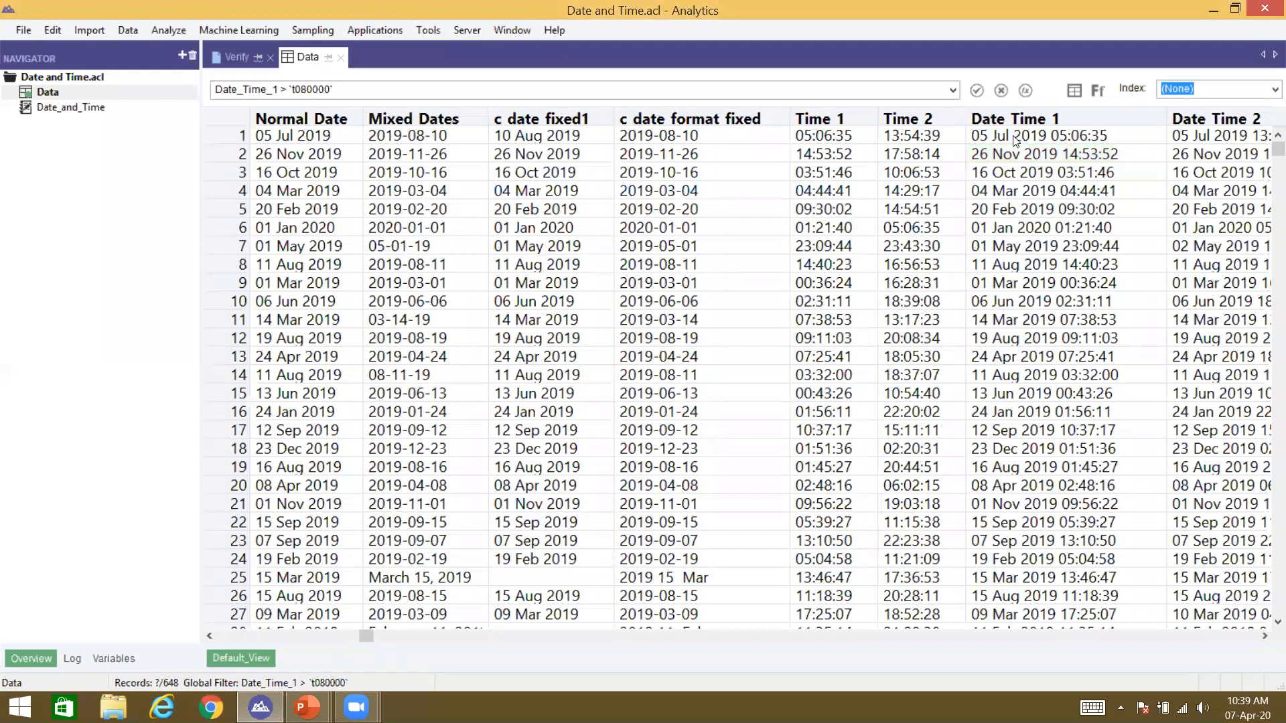
Step: Compare Date Time 1 and Time 1 values to check the filtered early-morning records
left_click(1066, 140)
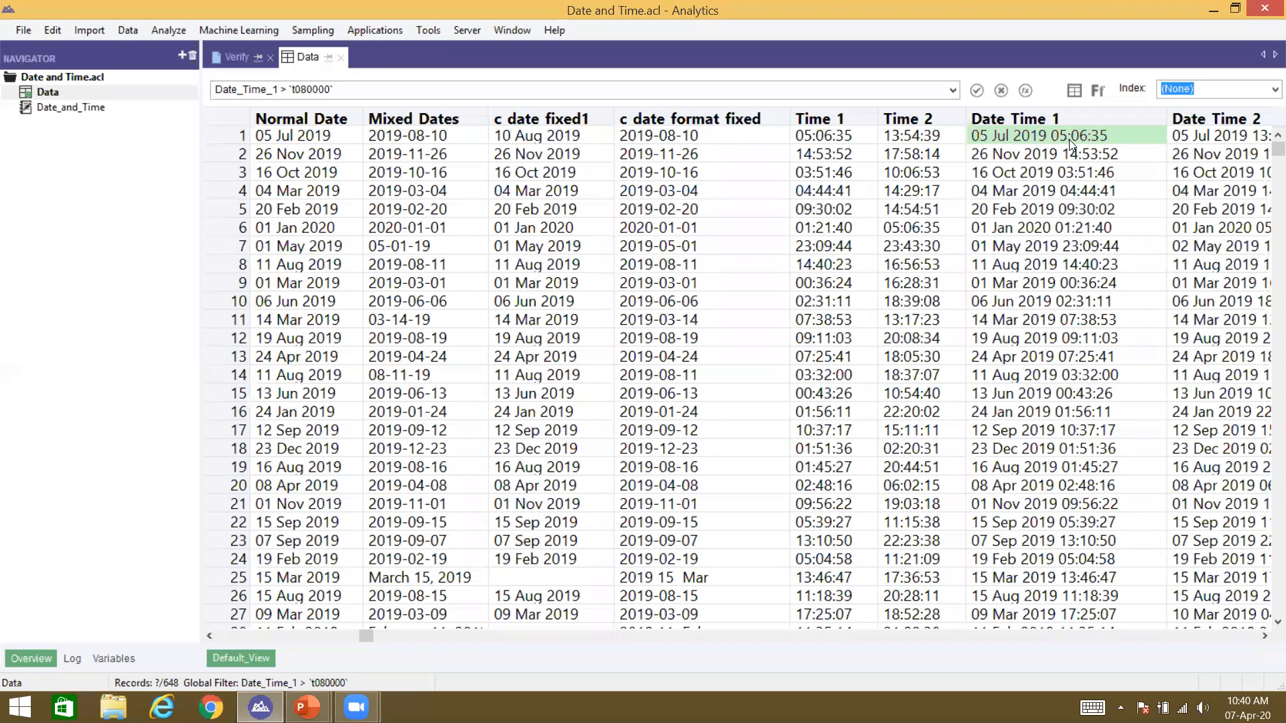
left_click(1066, 123)
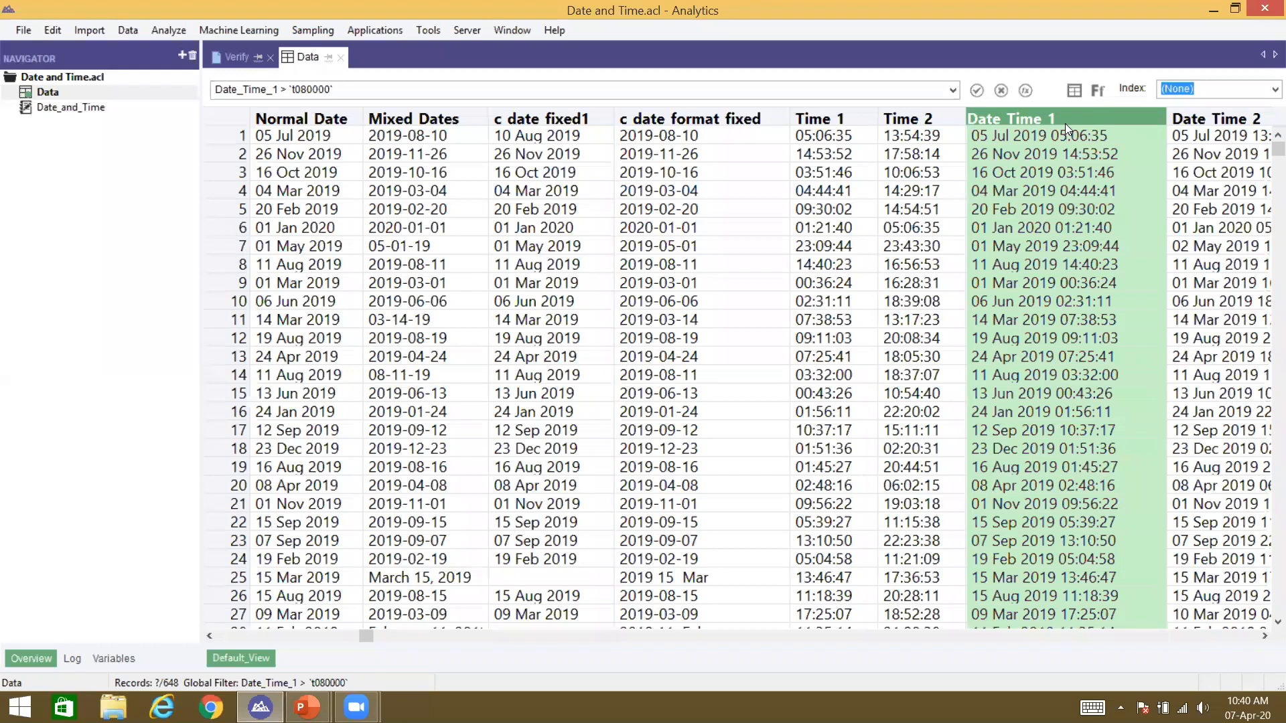
left_click(1046, 170)
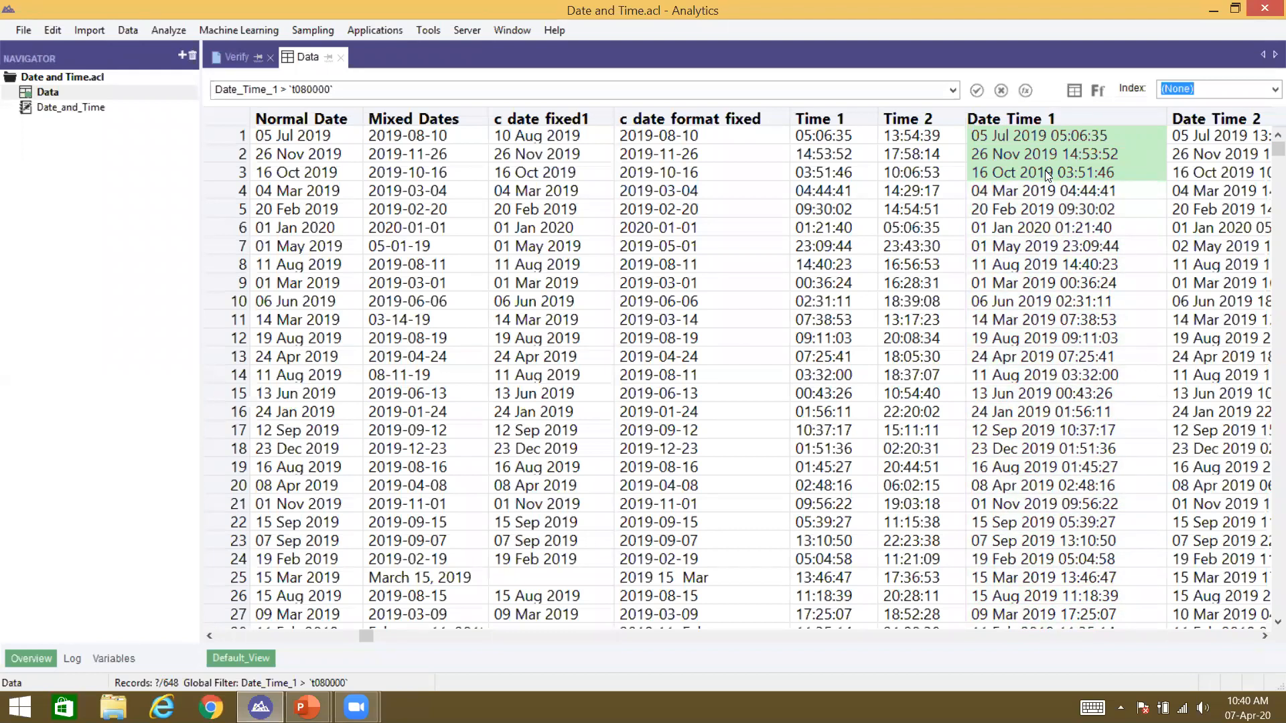
left_click(1029, 124)
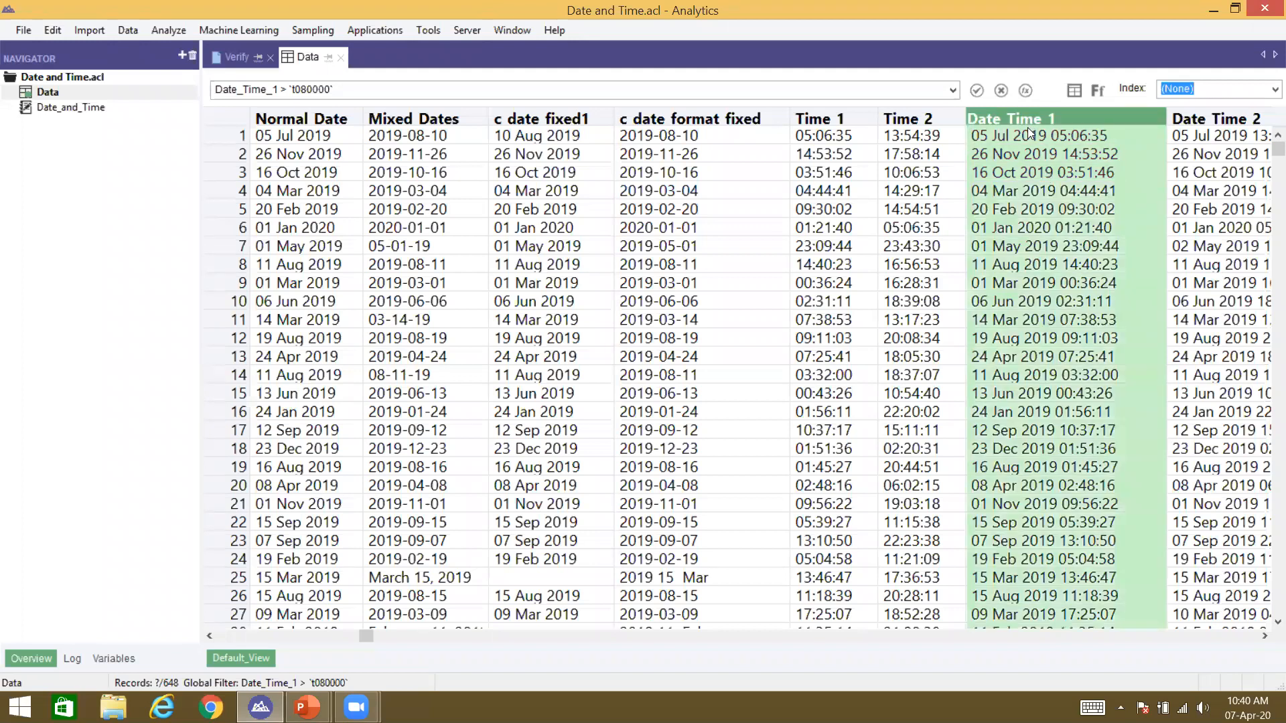
left_click(1028, 129)
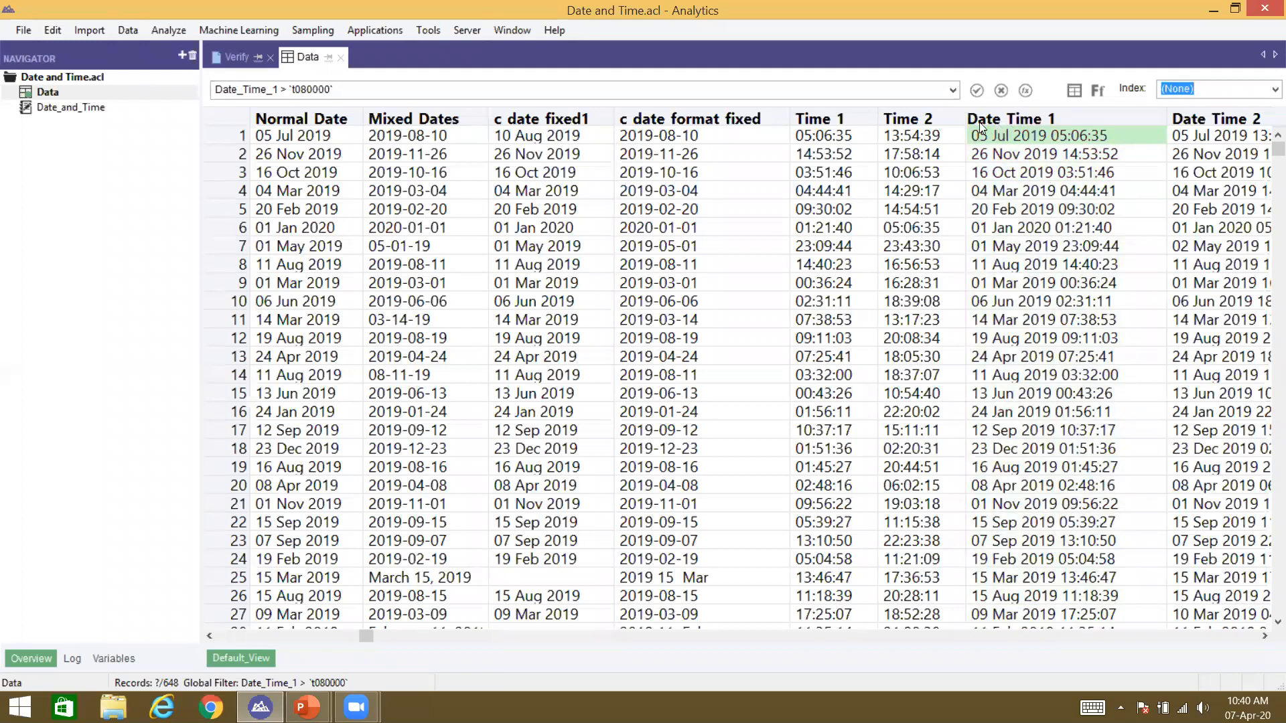
left_click(978, 121)
left_click(1003, 137)
left_click(838, 126)
left_click(839, 126)
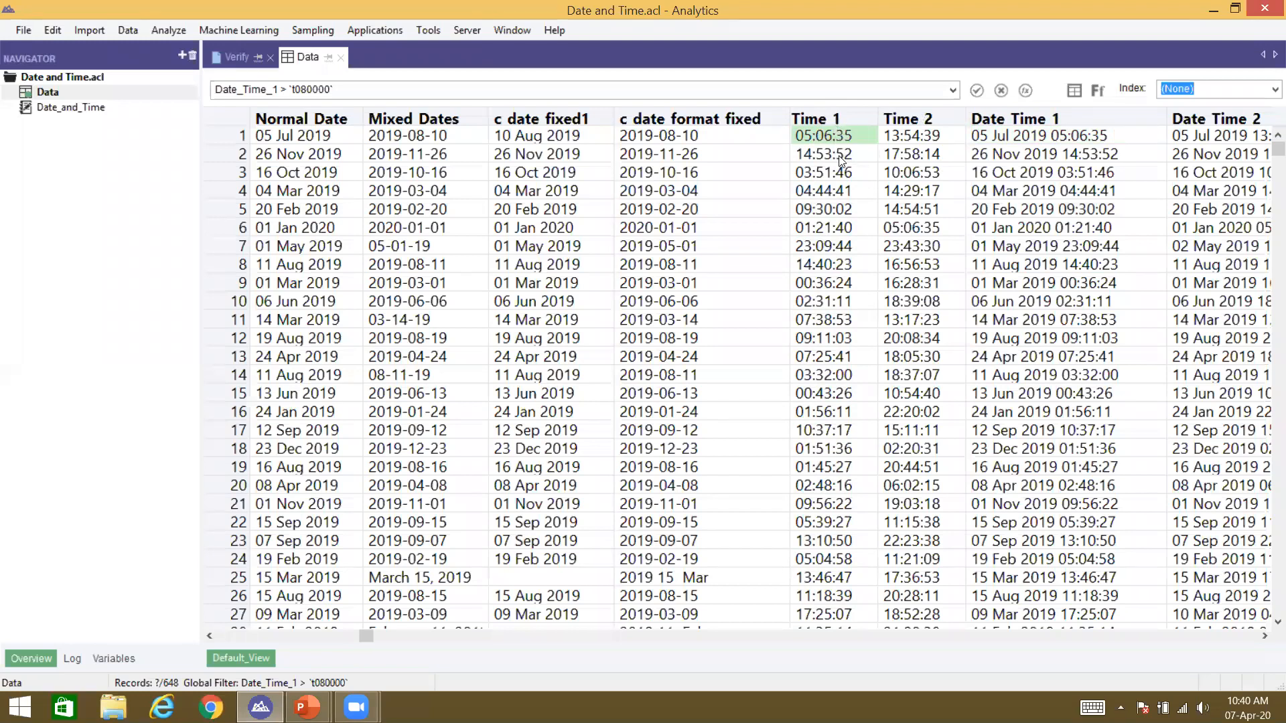
left_click(1046, 133)
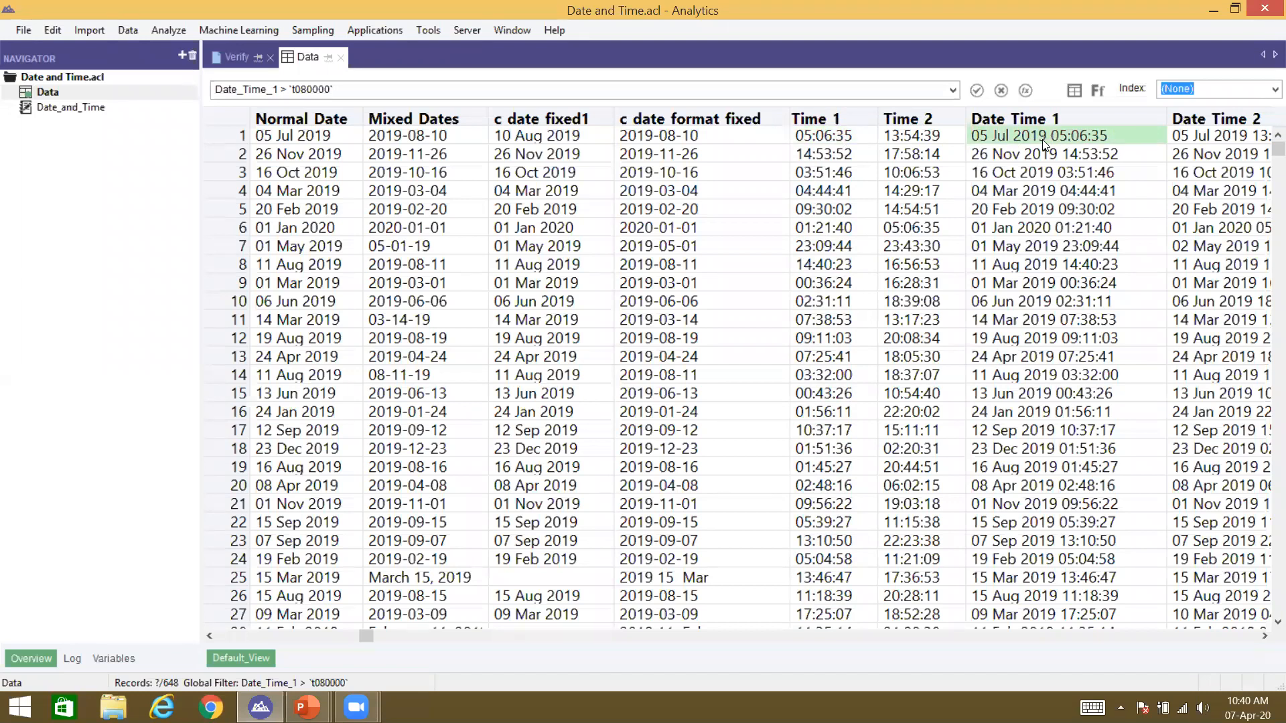
scroll(1044, 138, "right", 5)
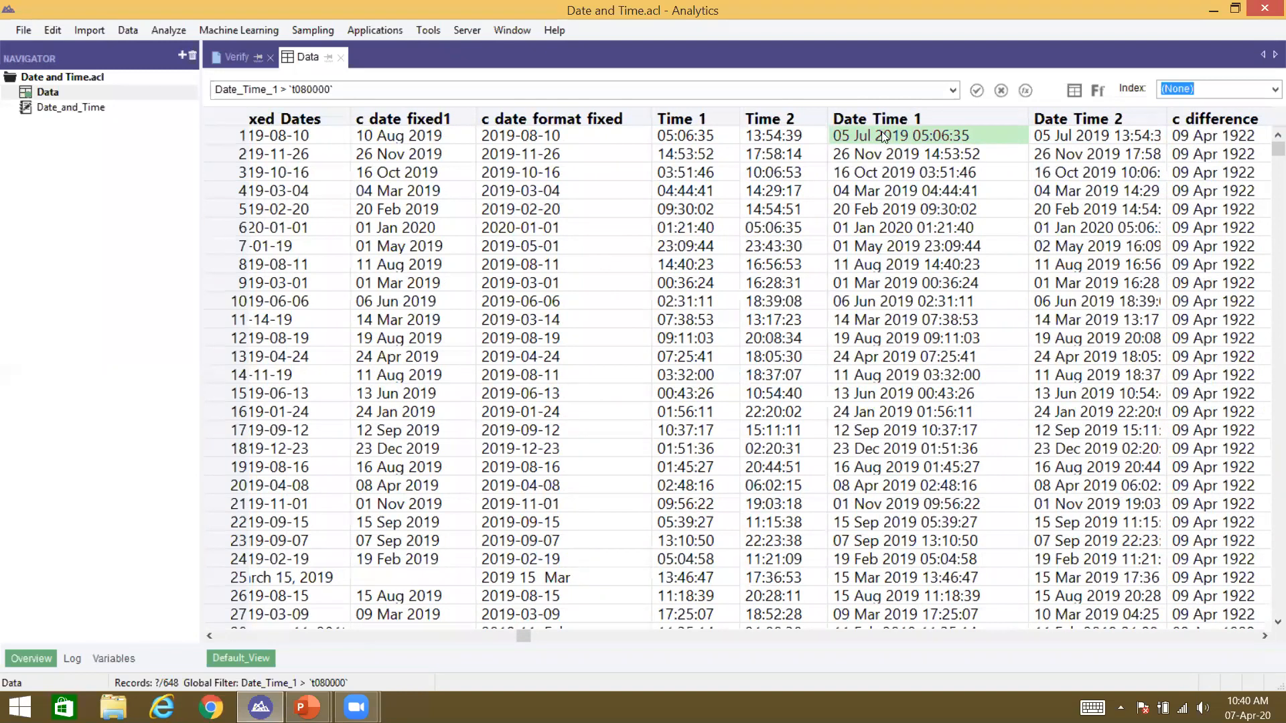
Step: Remove the c difference and variance columns from the view
left_click(1109, 134)
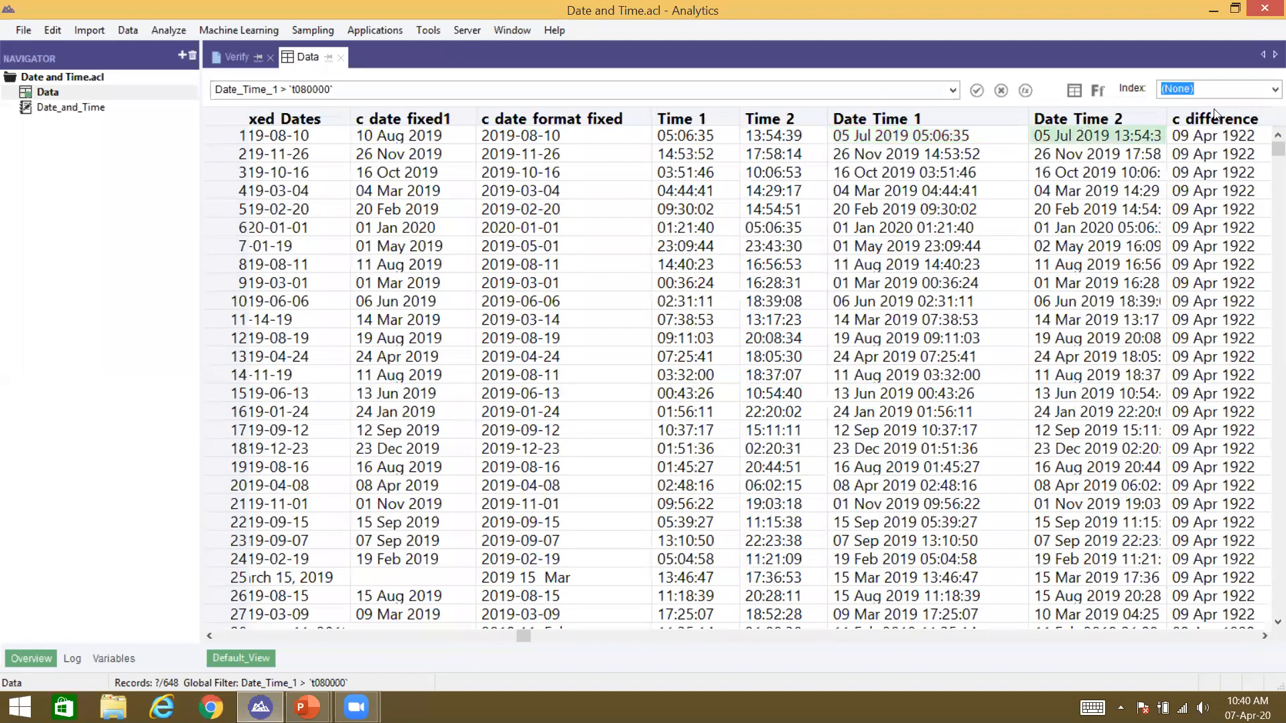
left_click(1177, 121)
key("Delete")
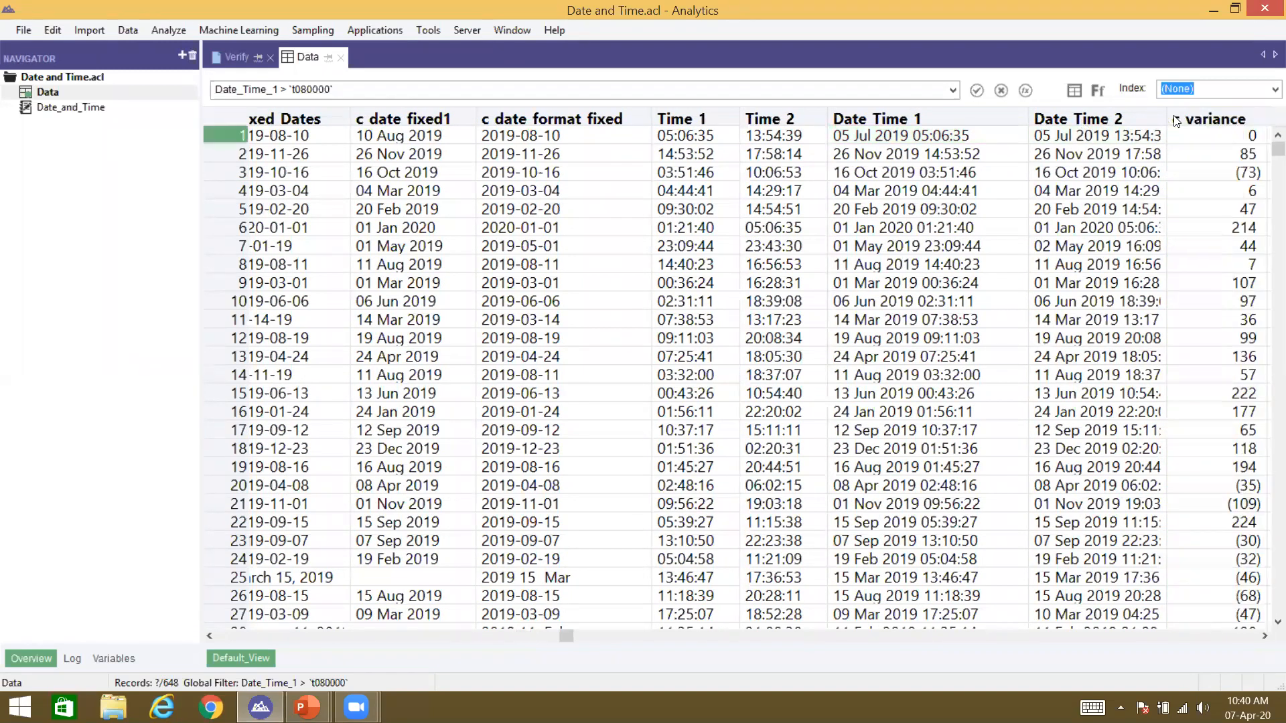
left_click(1177, 121)
key("Delete")
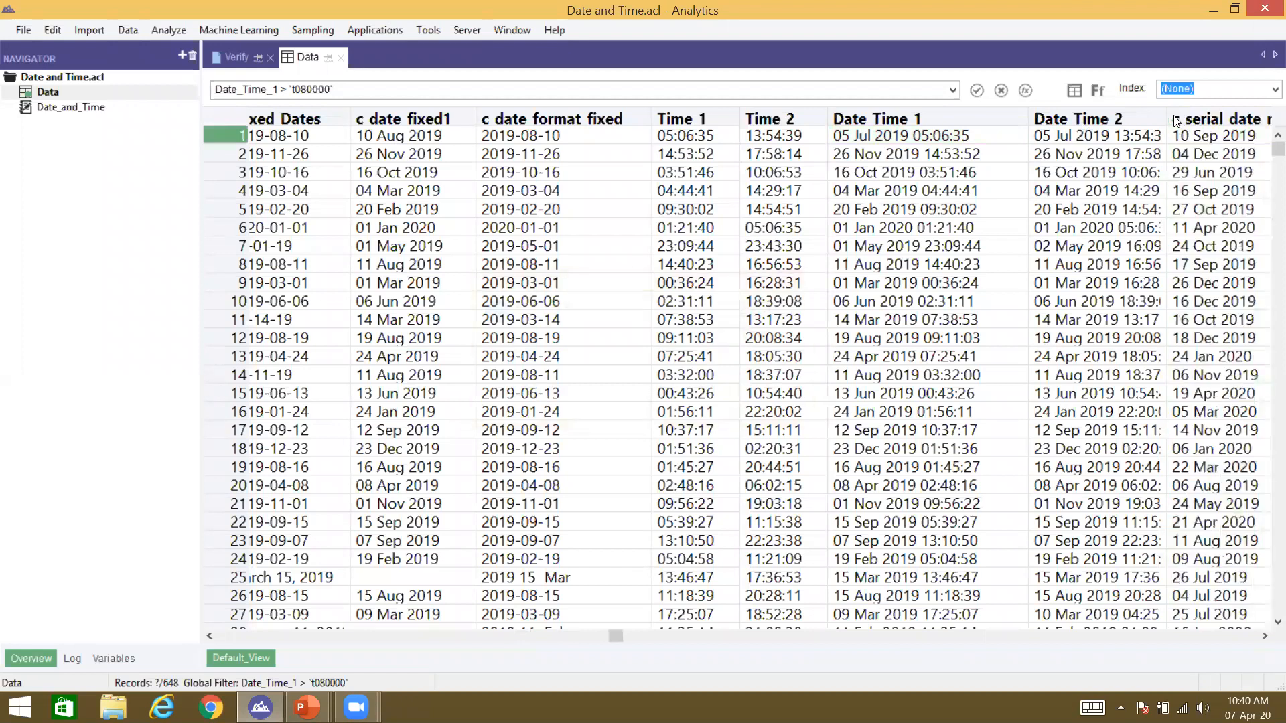
Step: Remove the remaining extra computed, date format and duplicate c_date_fixed1 columns
left_click(1176, 119)
key("Delete")
key("Return")
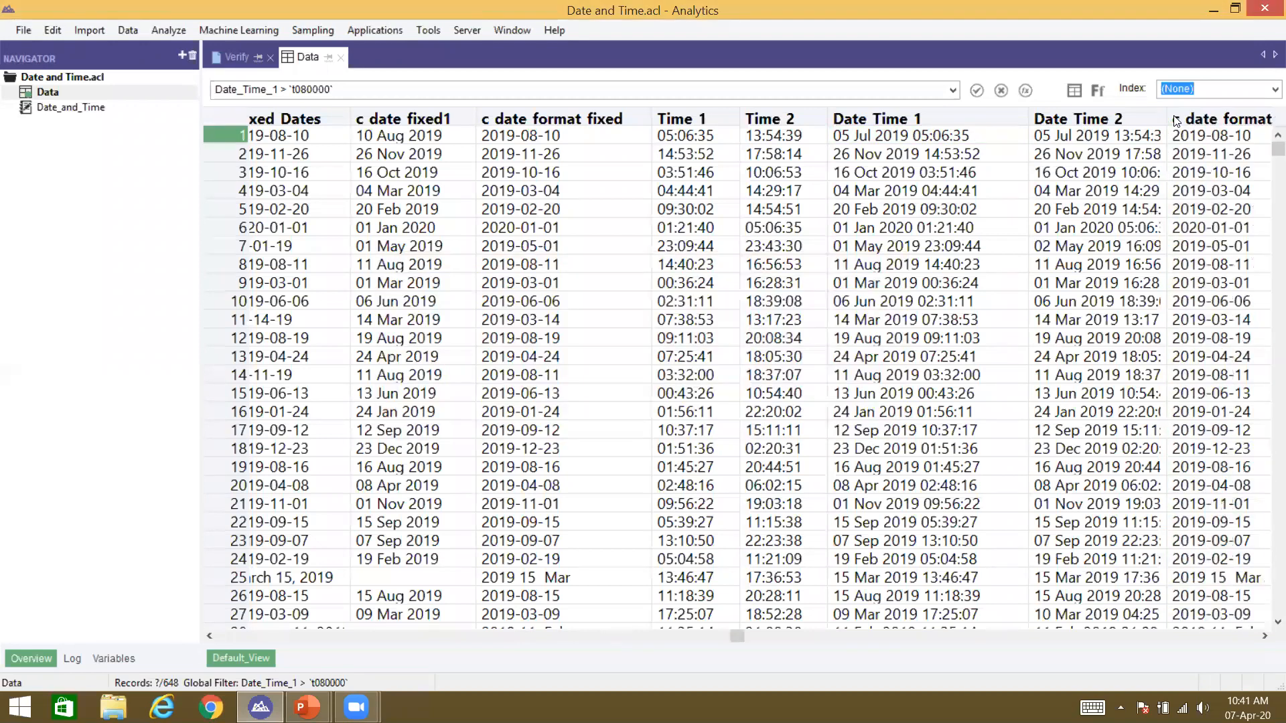
key("Delete")
key("Return")
left_click(1174, 115)
key("Delete")
key("Return")
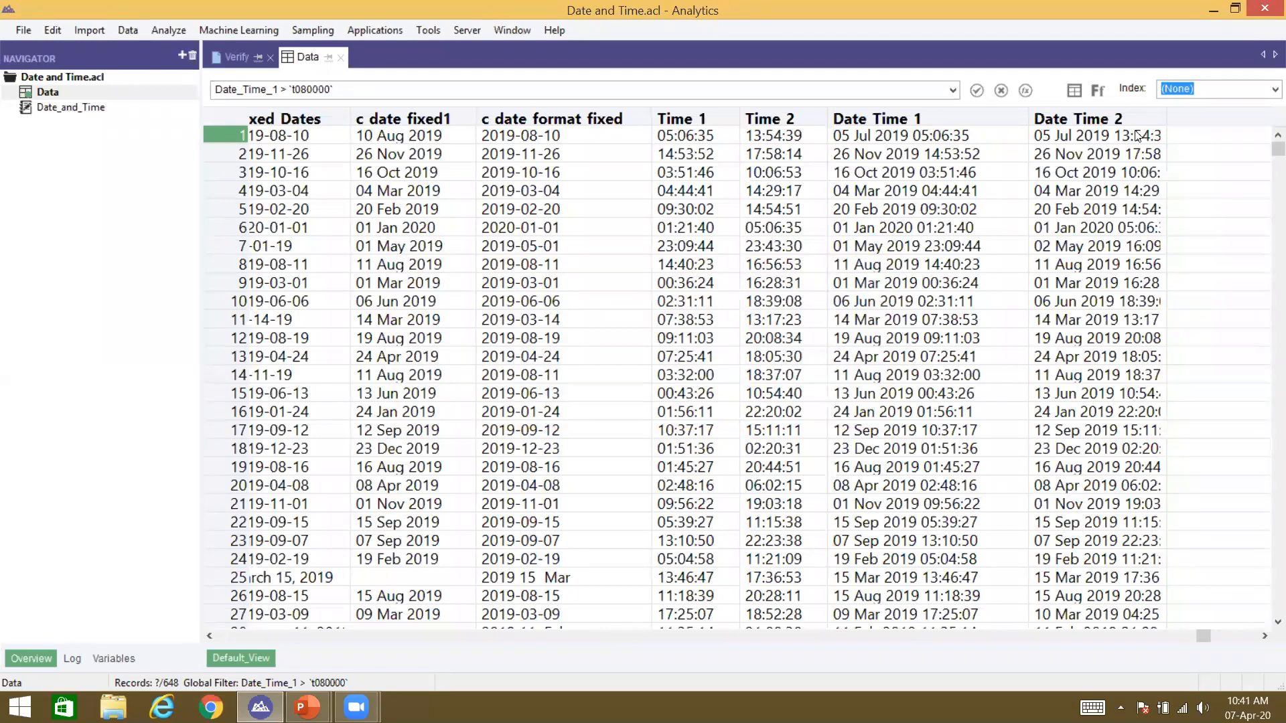
left_click(1075, 91)
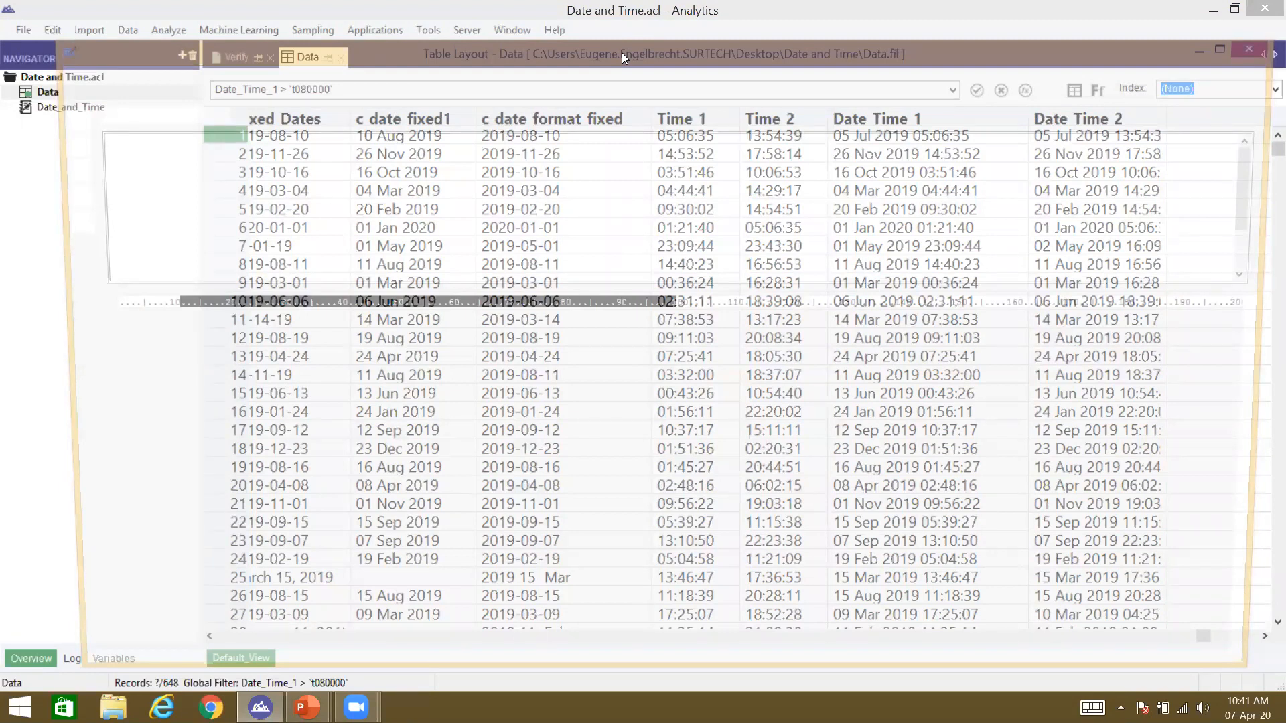
Step: Define computed field c_time_diff as Date_Time_2-Date_Time_1 and accept it
type("c_time_diff")
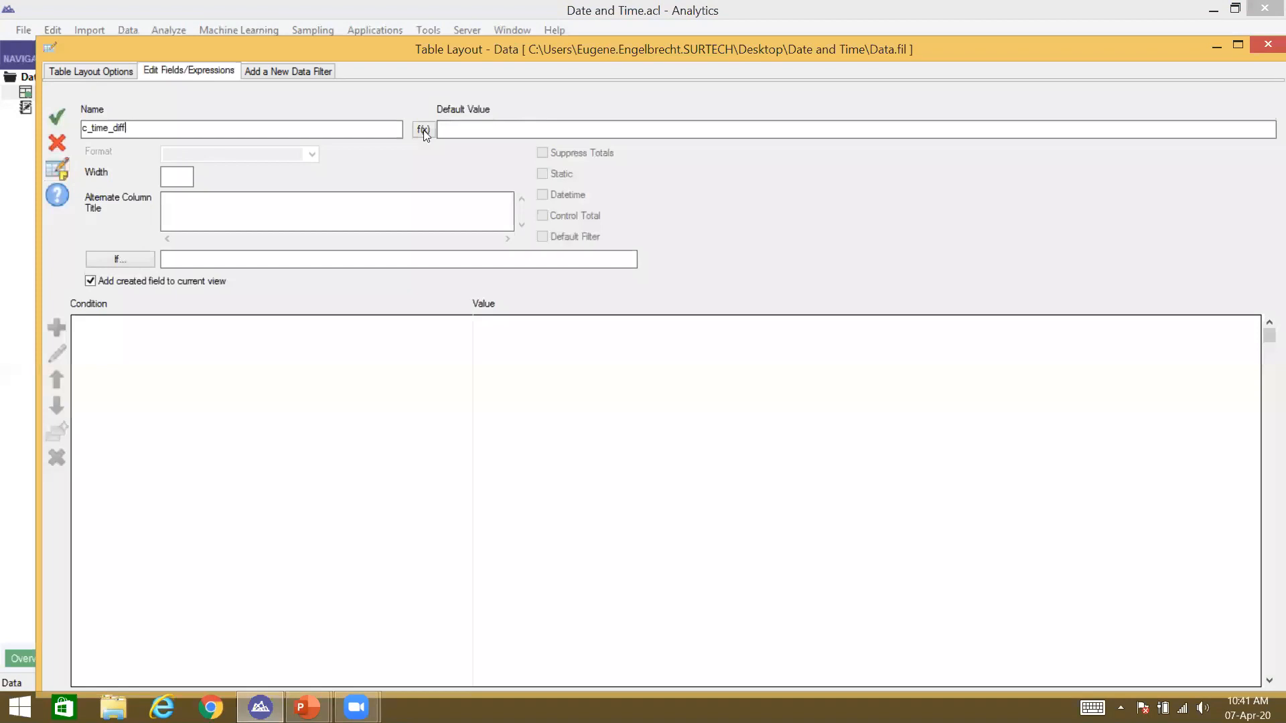
left_click(420, 129)
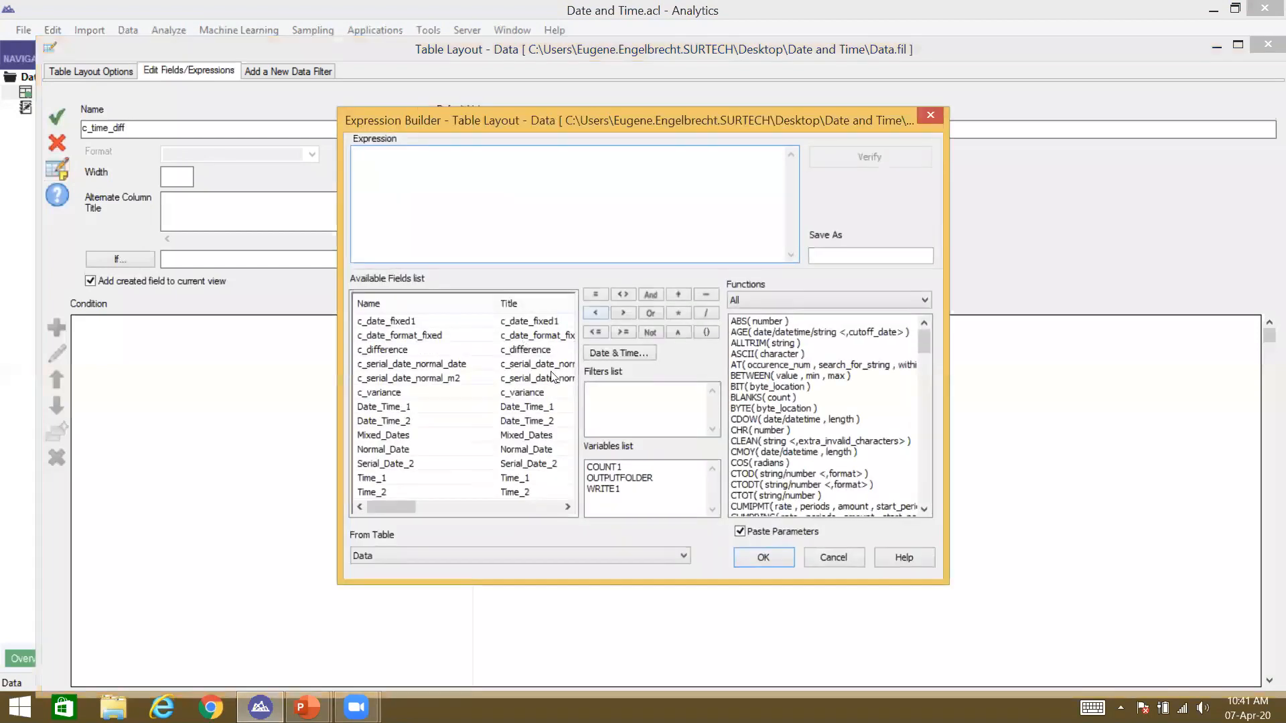
double_click(504, 422)
type("-")
double_click(521, 407)
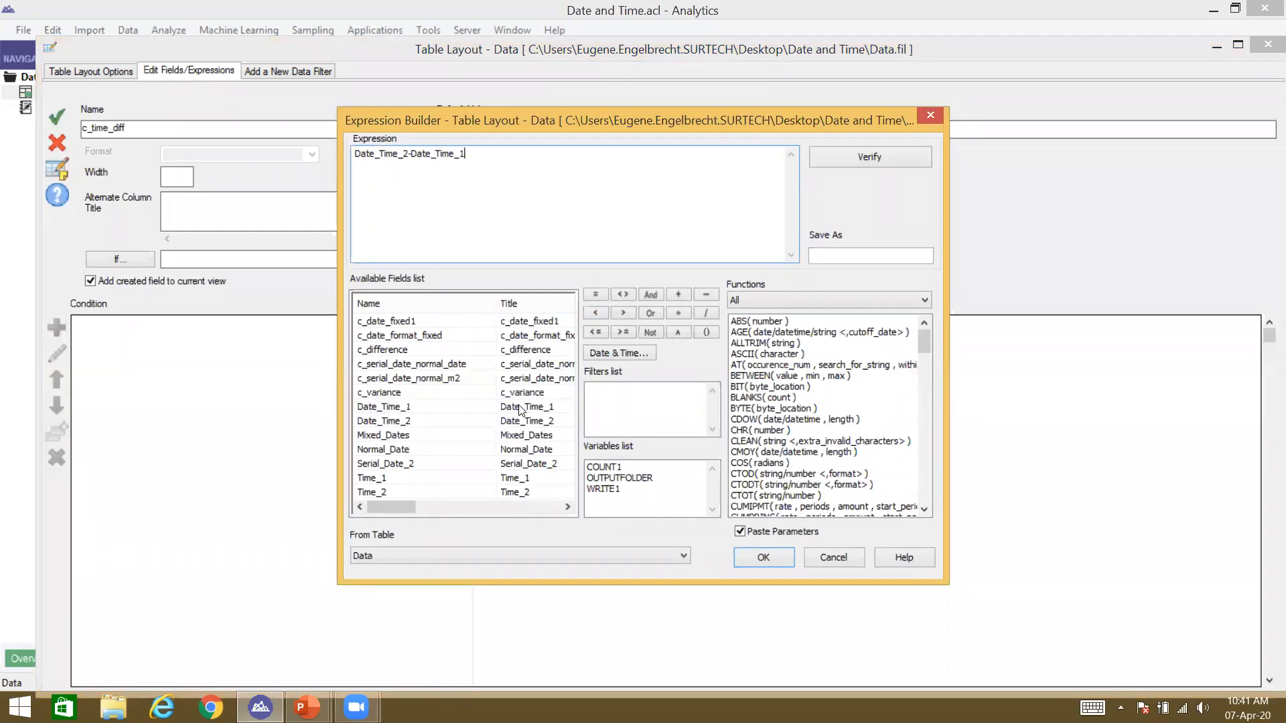
left_click(763, 558)
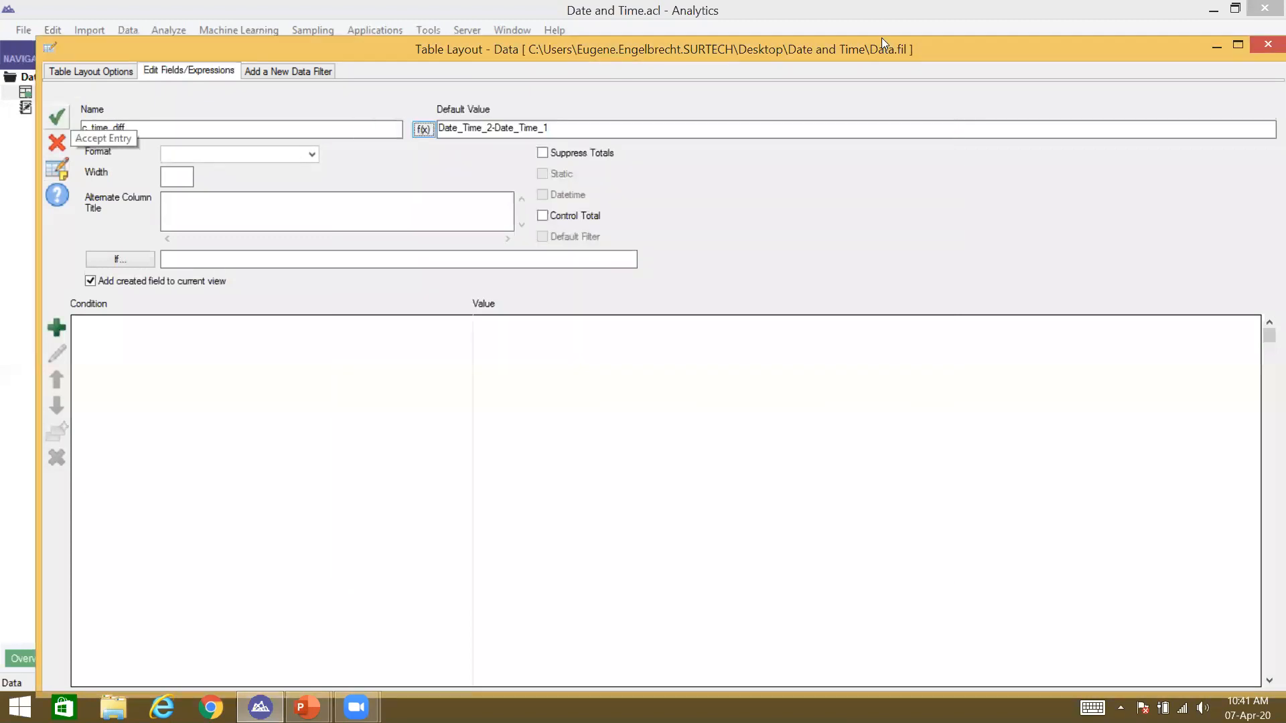
left_click(59, 115)
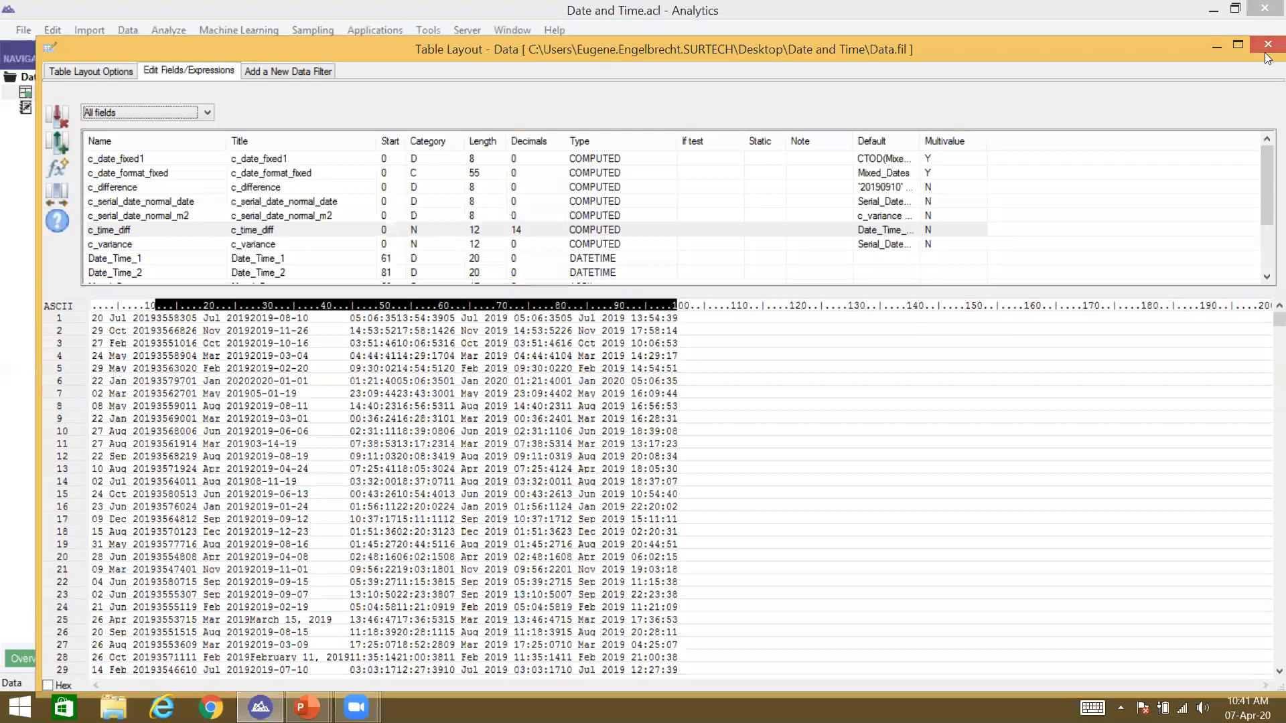
left_click(1267, 54)
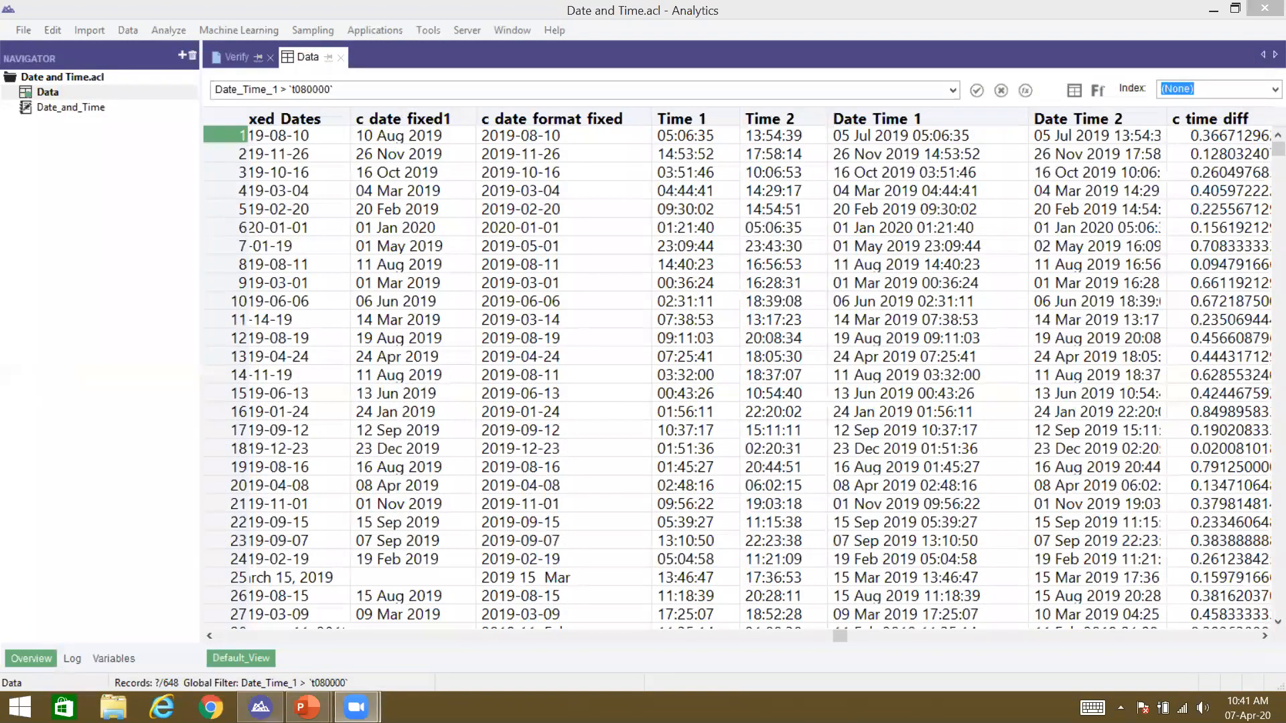
Step: Compare row 1's c_time_diff fractional-day value with its Date Time 1 and Date Time 2 values
left_click(260, 707)
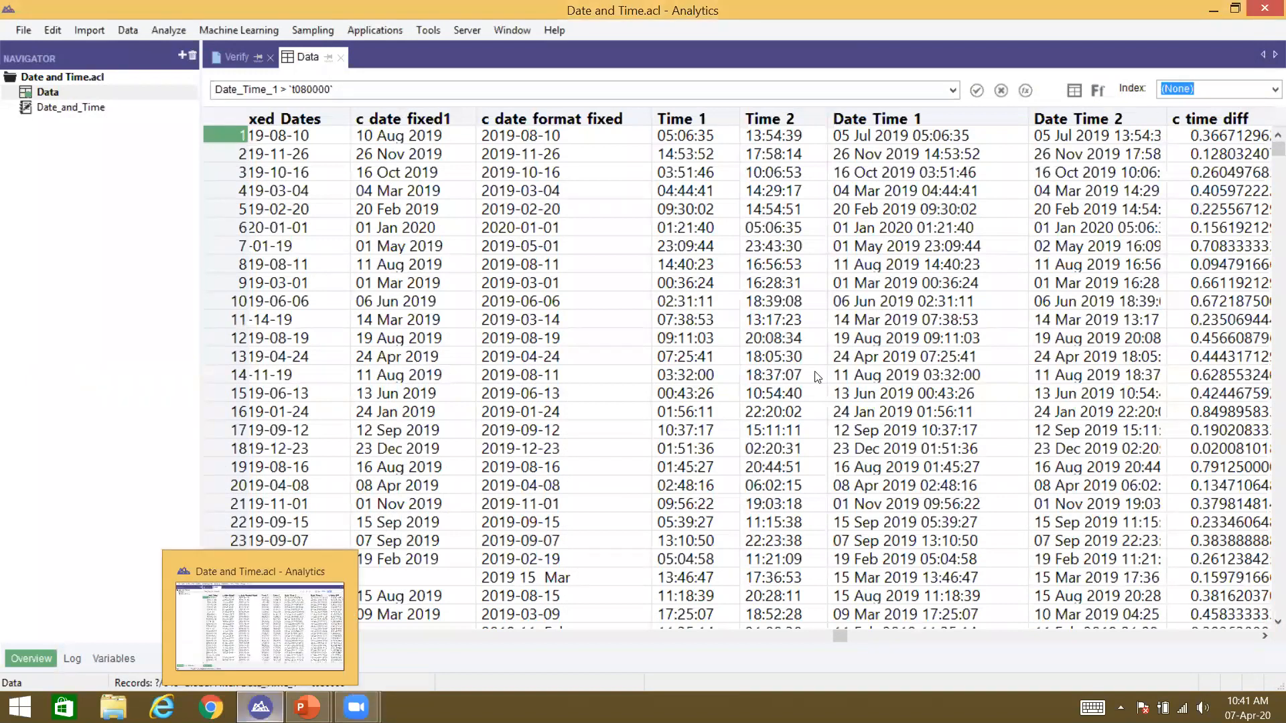
scroll(818, 377, "right", 3)
scroll(818, 377, "right", 1)
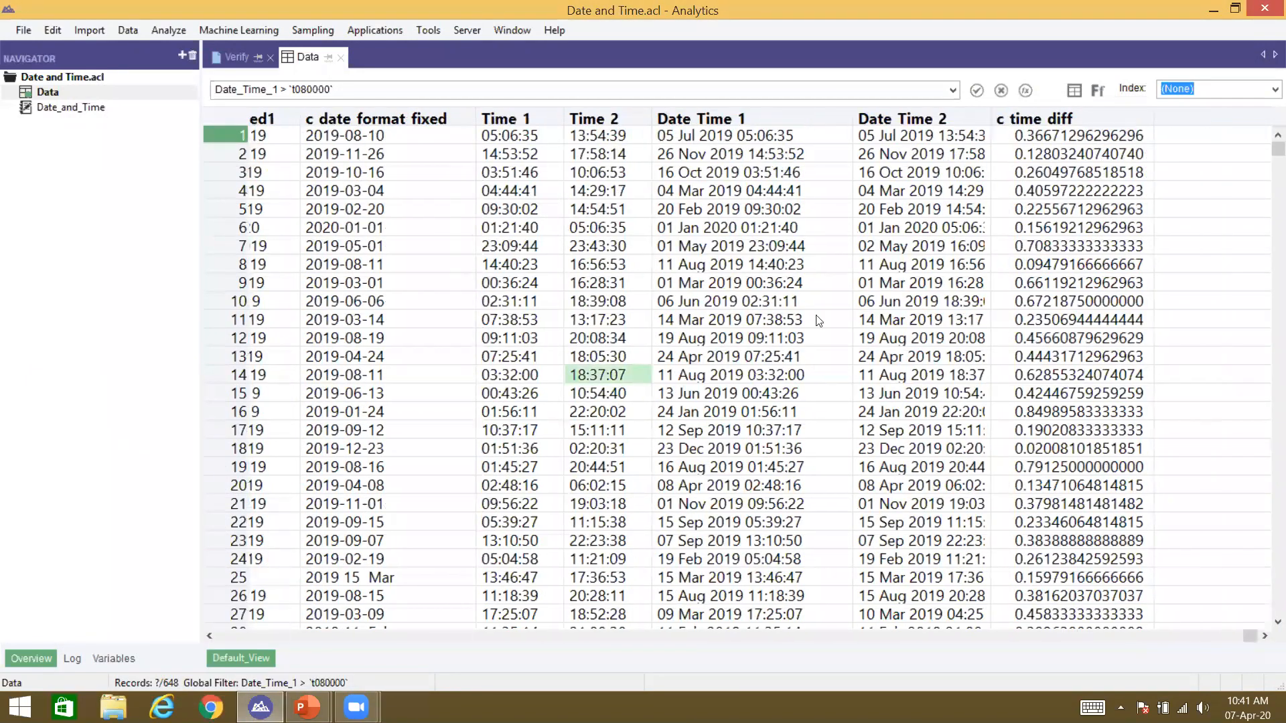
left_click(1032, 134)
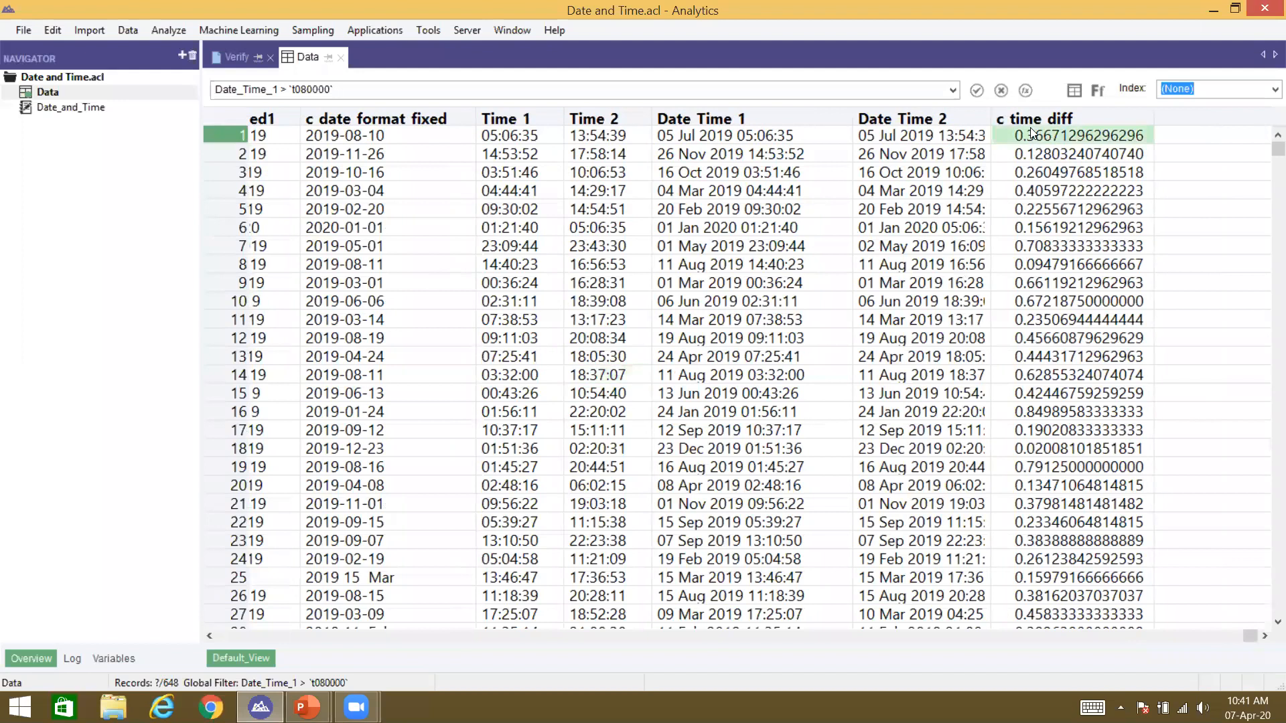
left_click(924, 134)
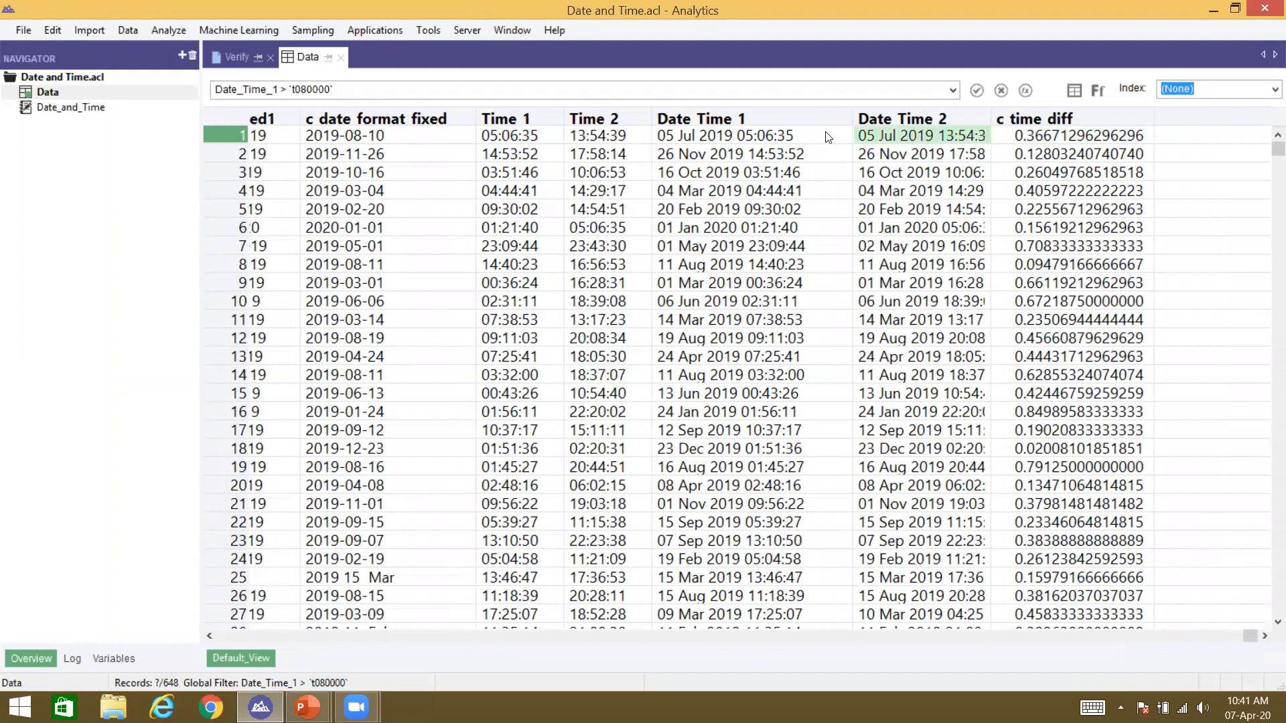
left_click(828, 136)
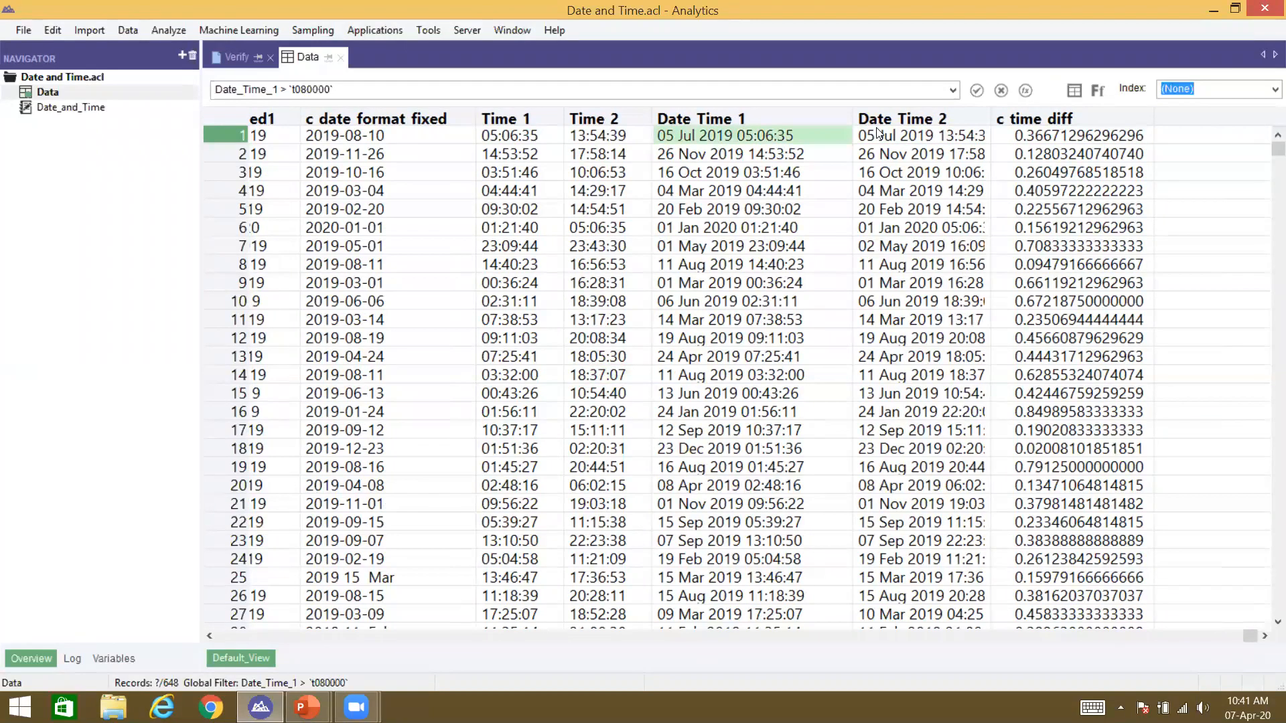
left_click(924, 137)
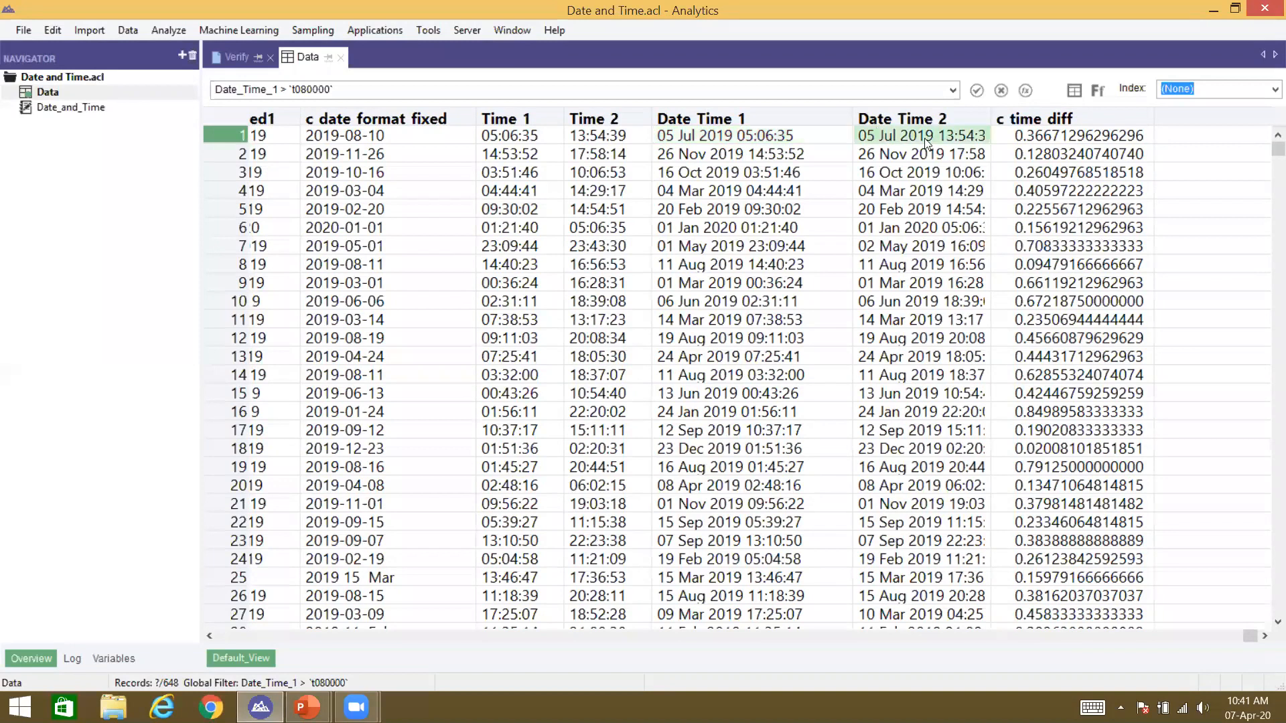
left_click(1059, 128)
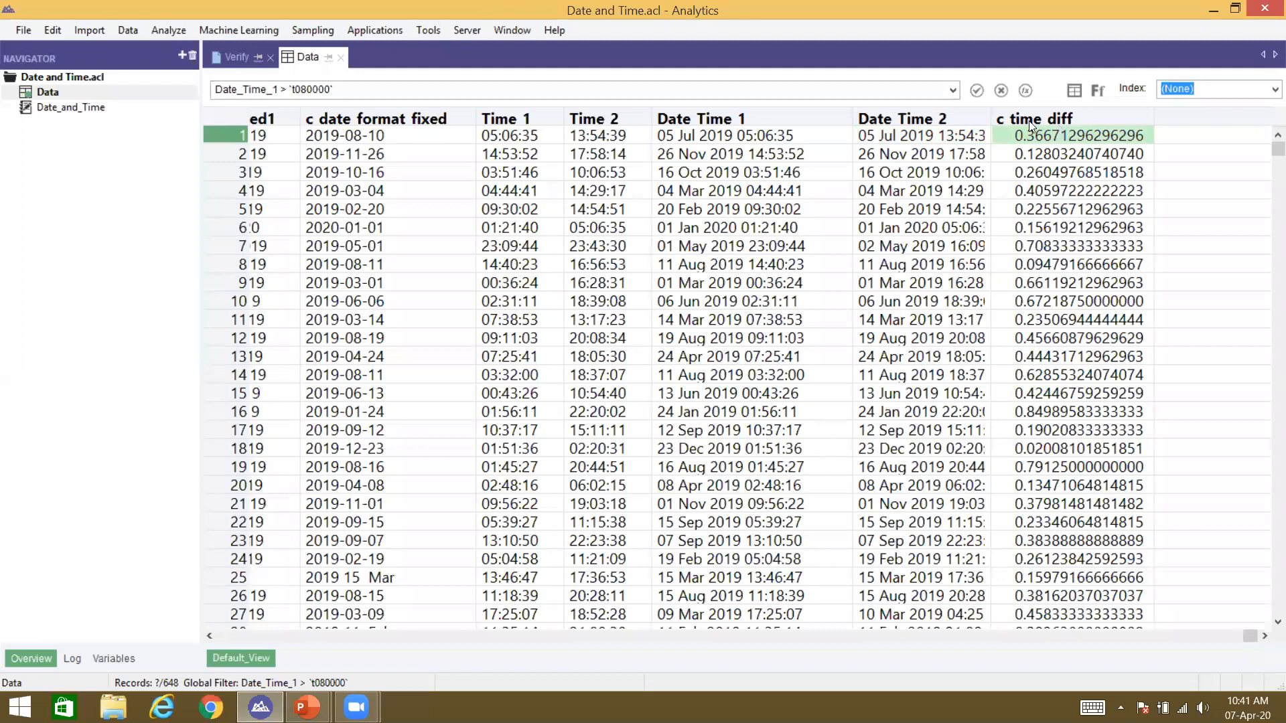
left_click(1074, 90)
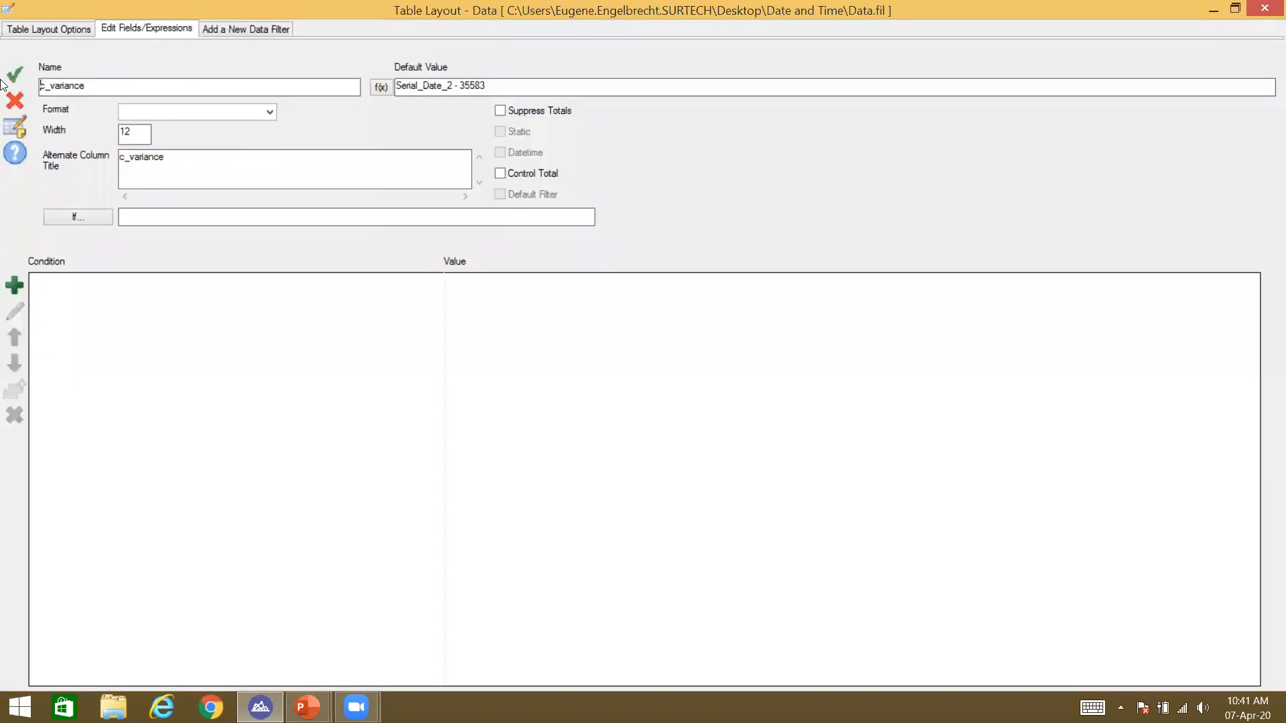
Step: Open c_time_diff's expression and locate the STOT function in the function list
left_click(14, 100)
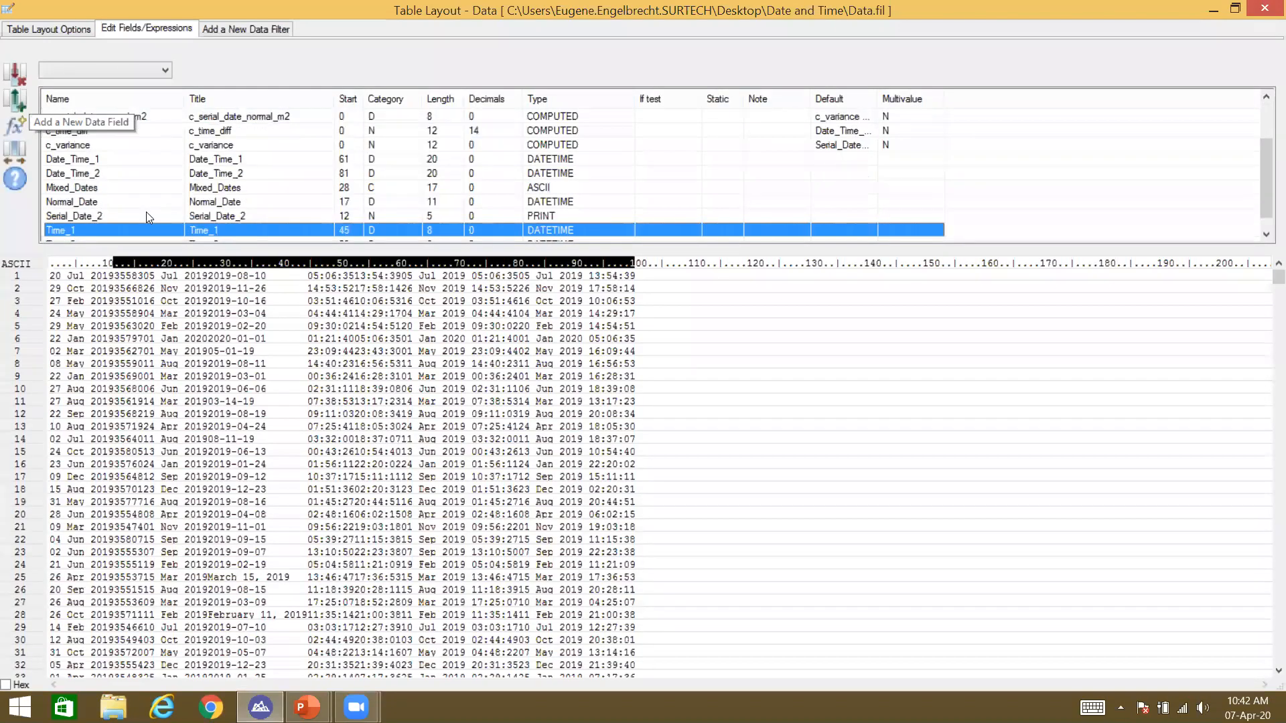
key("Up")
key("Up")
key("Up")
key("Up")
key("Up")
key("Up")
key("Up")
key("Up")
key("Up")
key("Up")
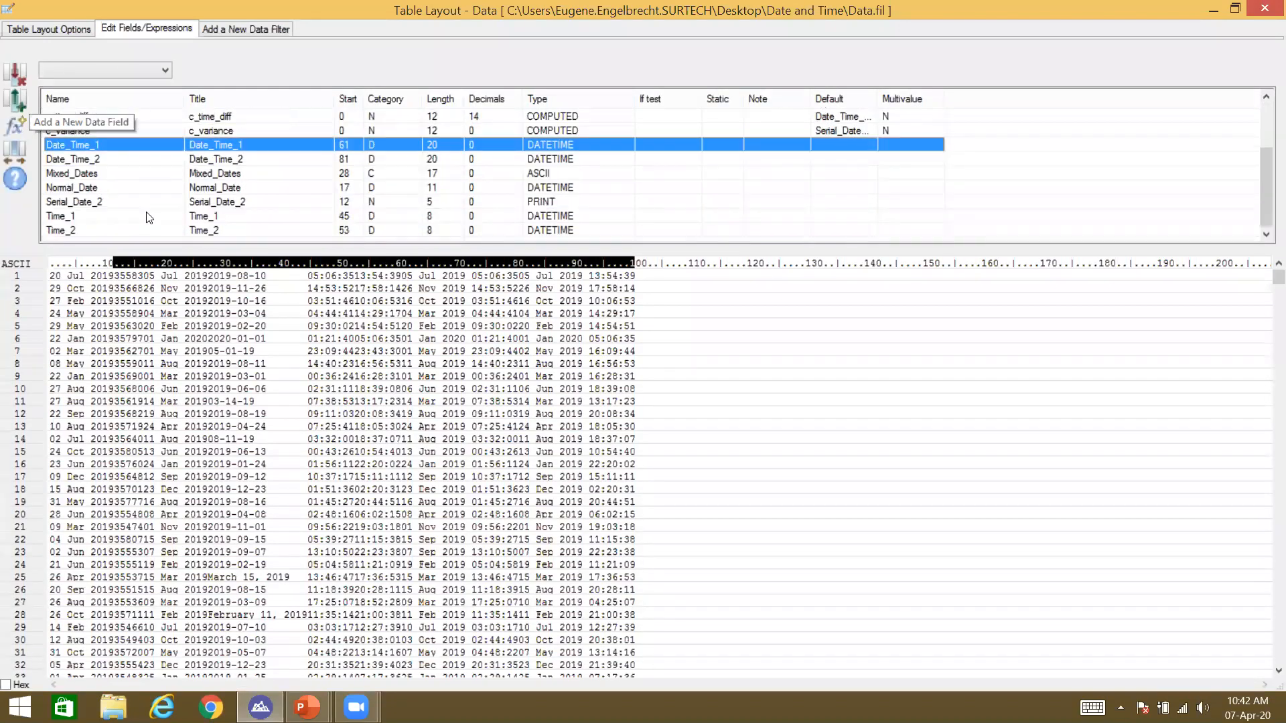
double_click(213, 146)
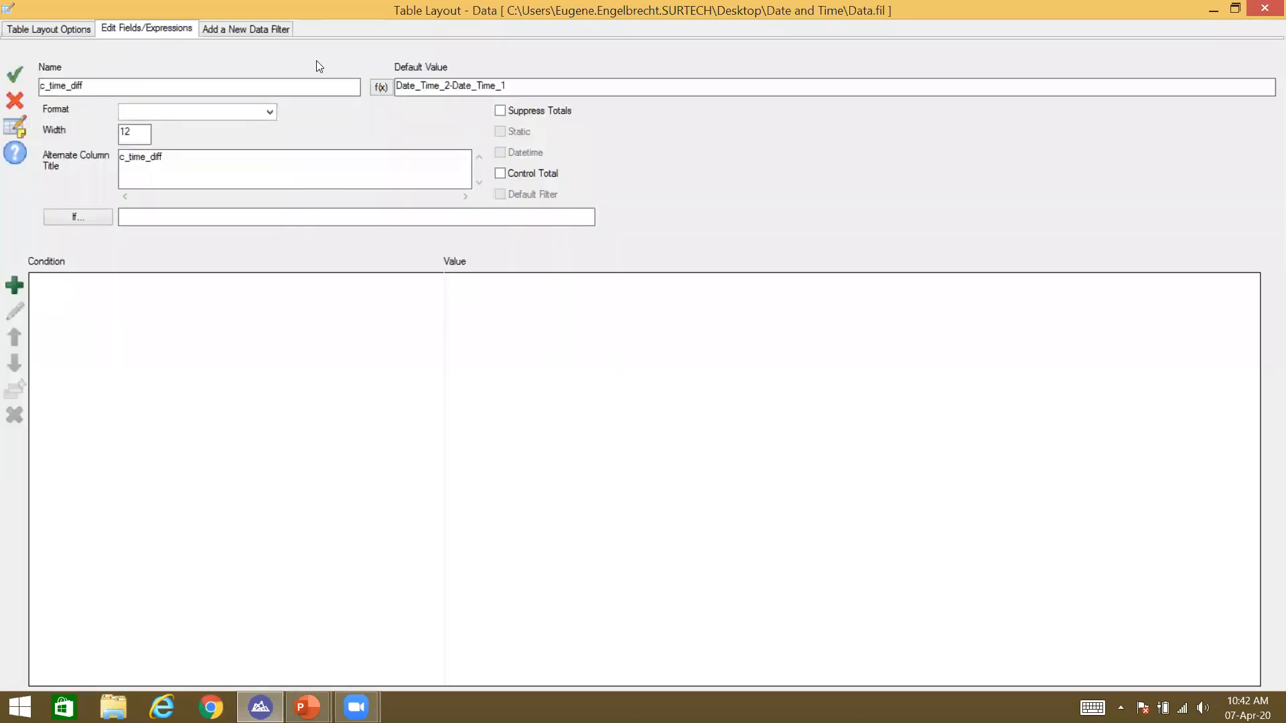
left_click(380, 86)
left_click(478, 153)
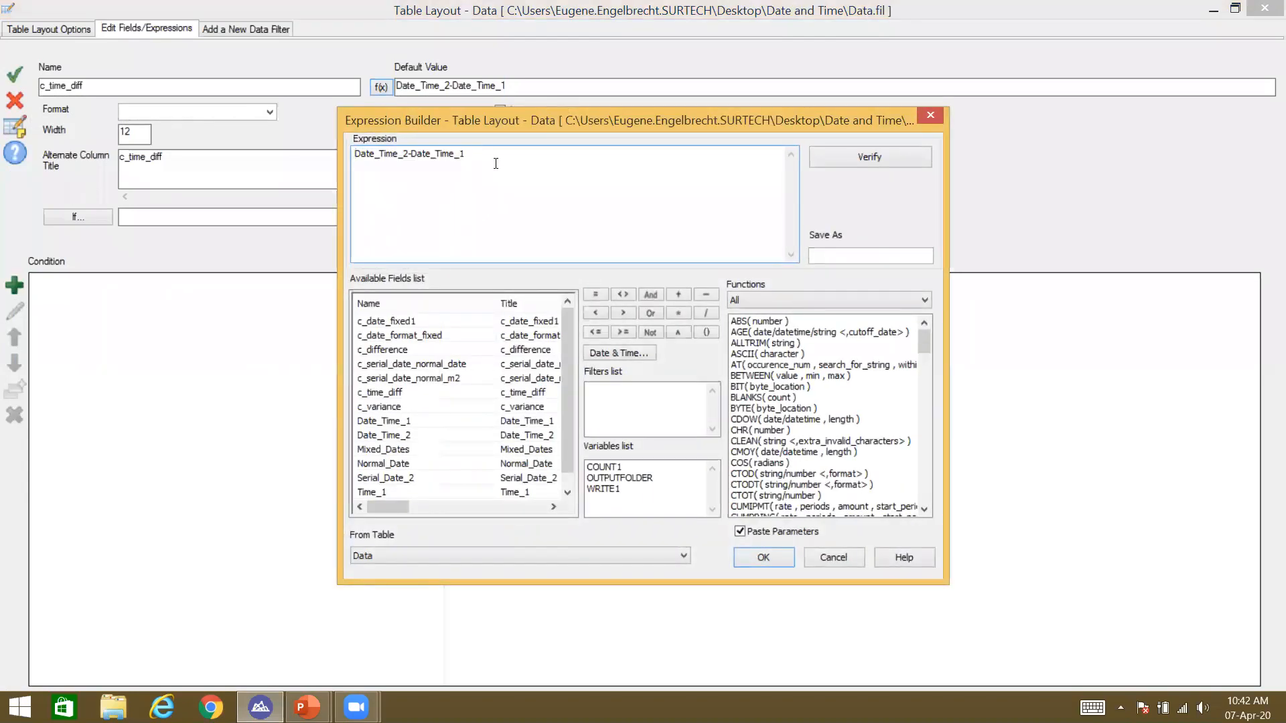
left_click(800, 471)
key("s")
key("s")
key("s")
key("s")
key("s")
key("s")
key("s")
key("s")
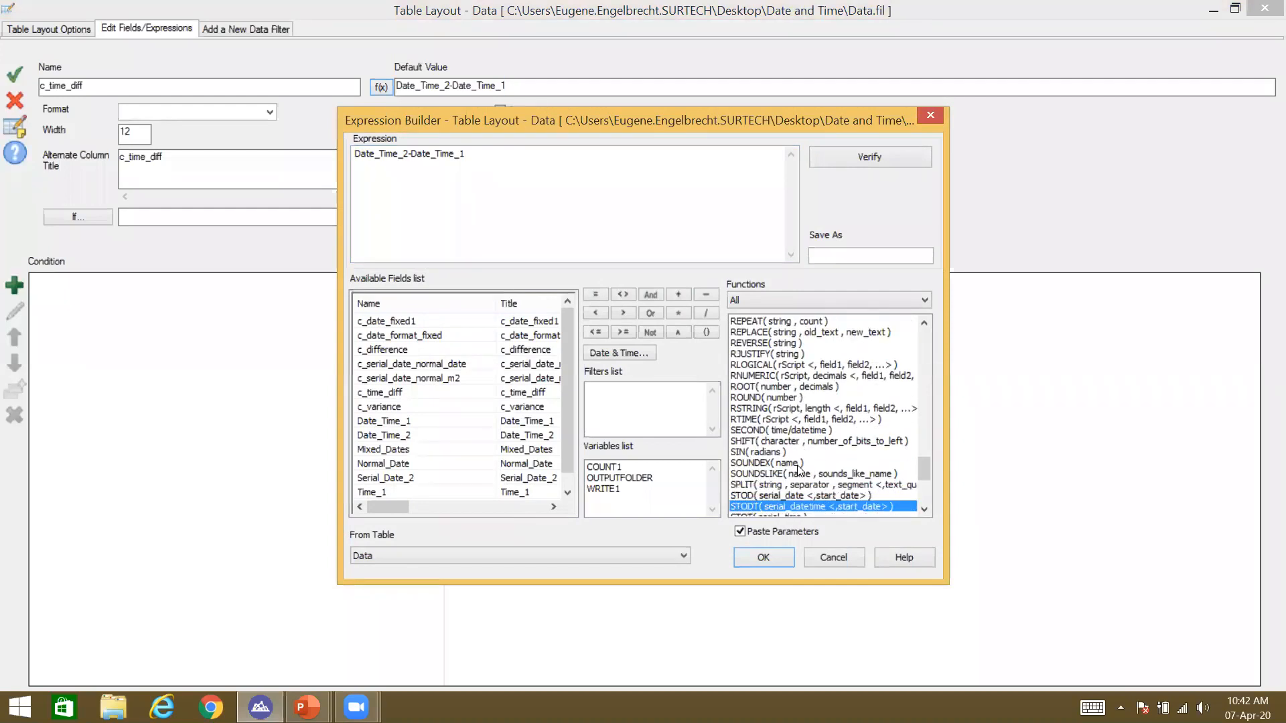
key("s")
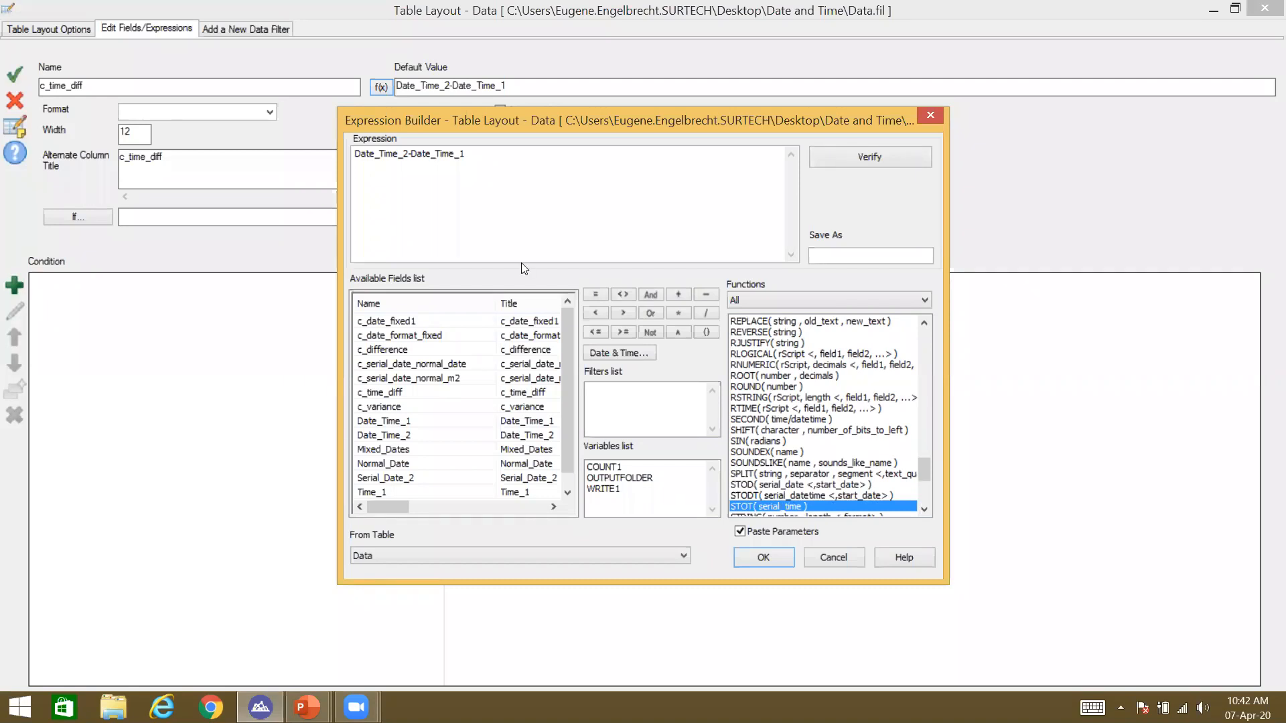
Step: Rewrite c_time_diff as STOT(Date_Time_2-Date_Time_1) and save the changes to Data
left_click(376, 167)
key("Left")
key("Left")
key("Left")
key("Left")
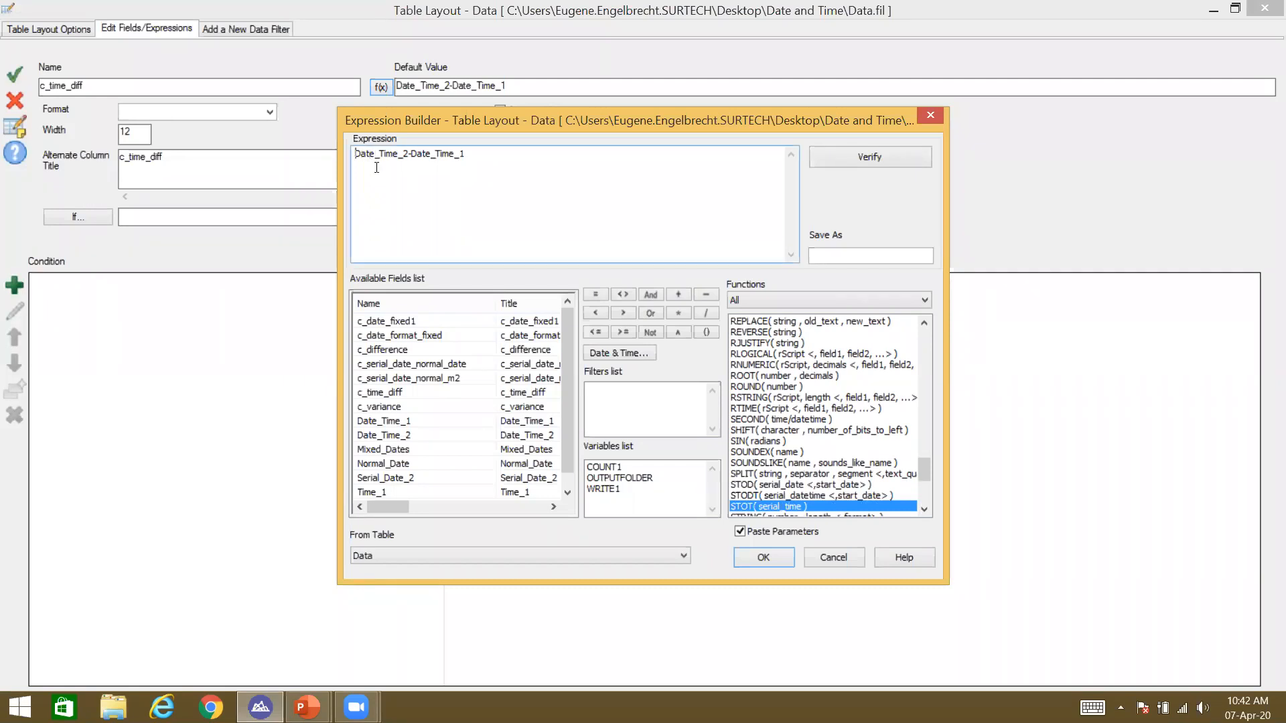
type("STOT(")
key("End")
type(")")
key("Return")
left_click(16, 74)
left_click(1265, 9)
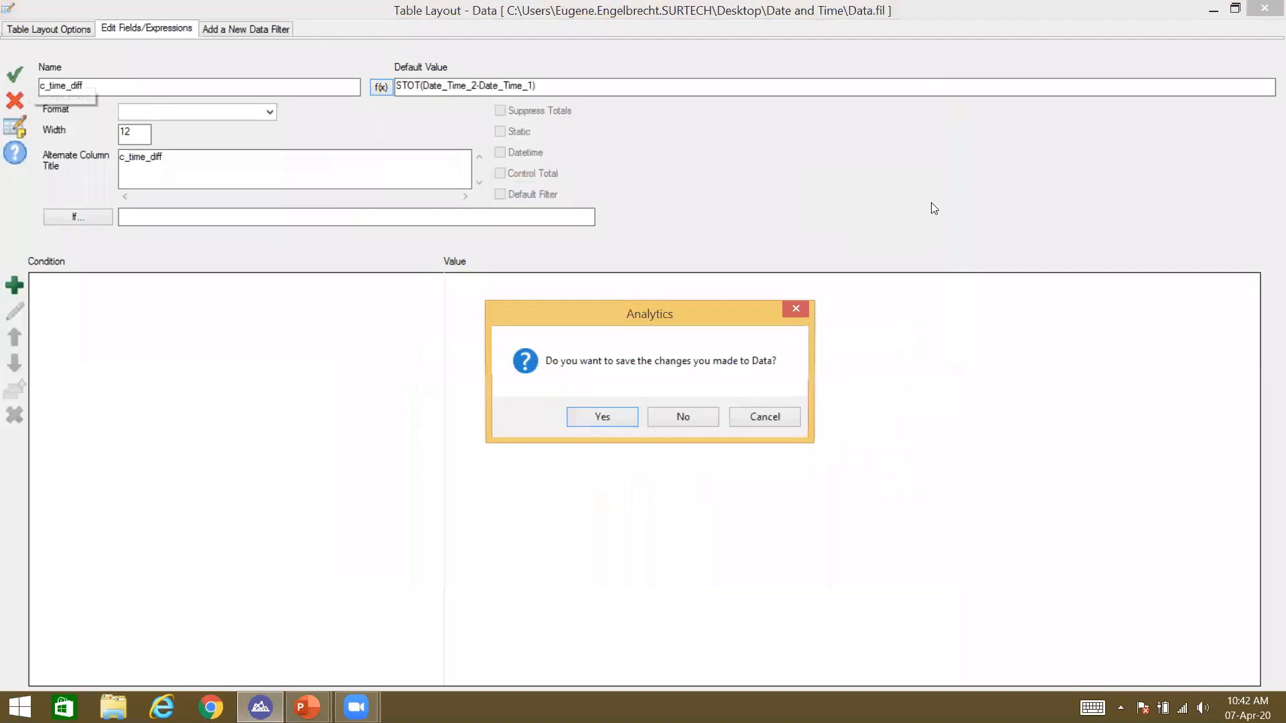
left_click(616, 414)
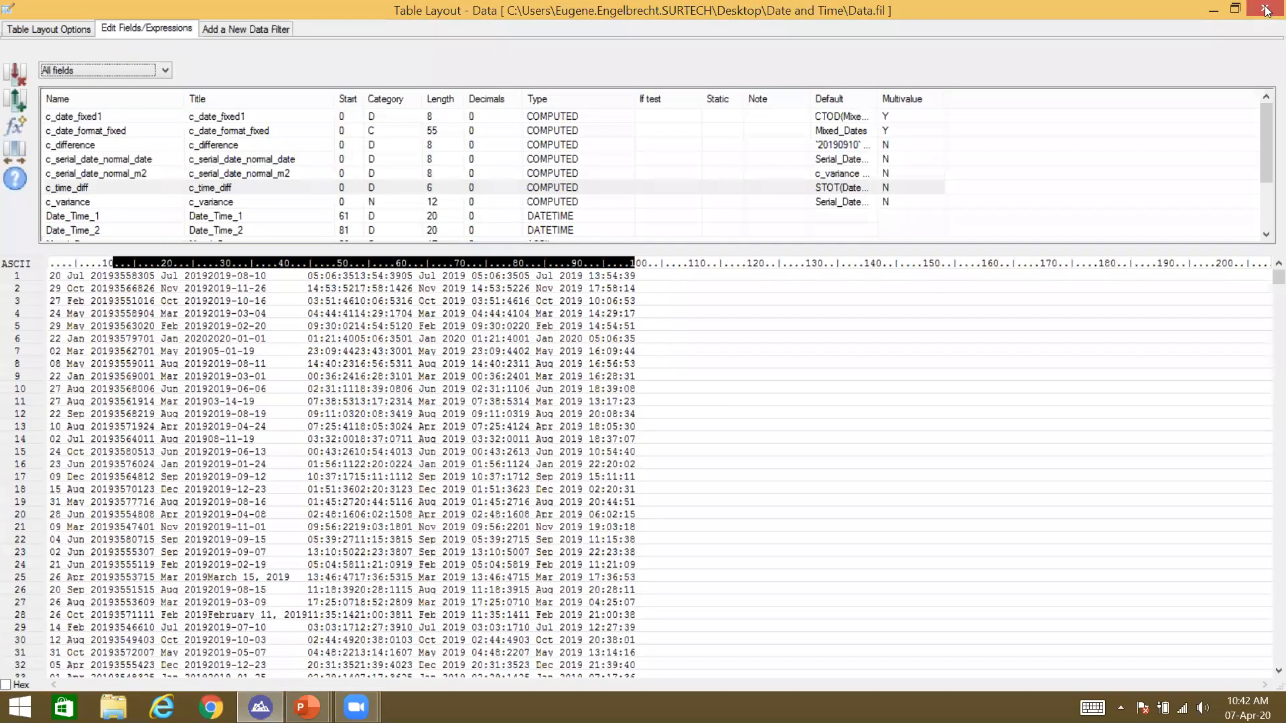
mouse_move(1266, 9)
left_click(1266, 9)
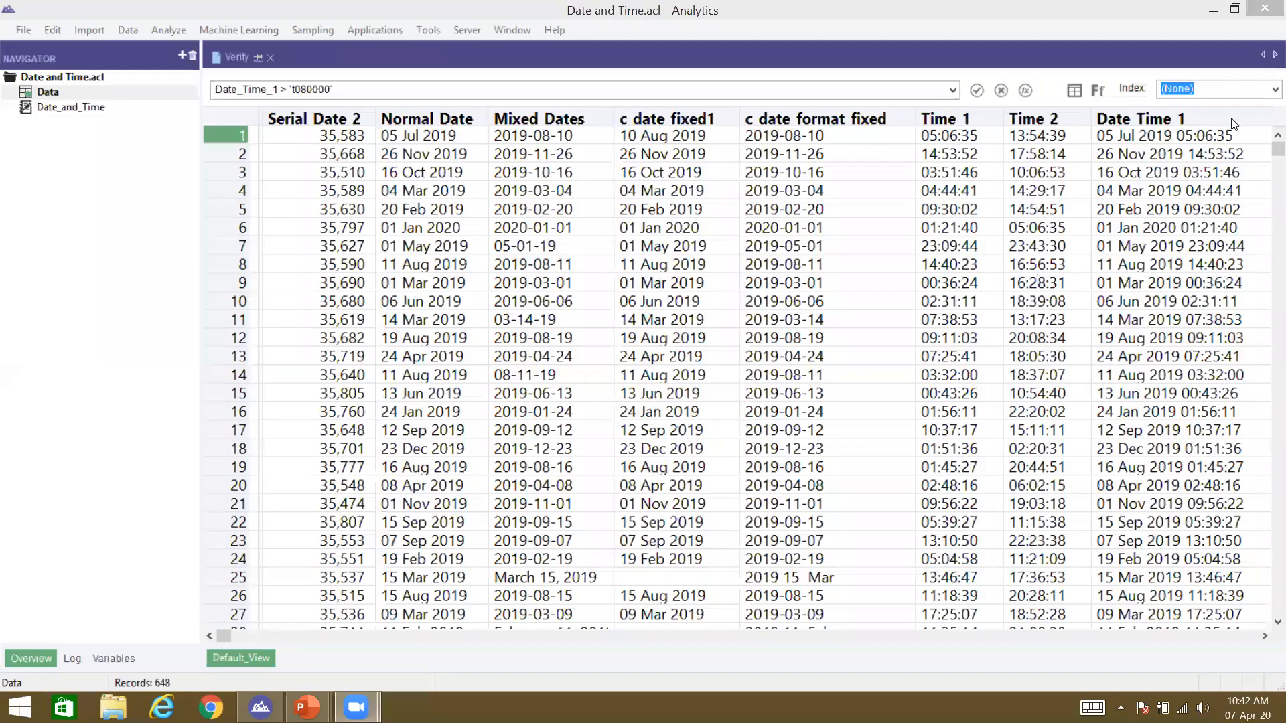
left_click(1182, 138)
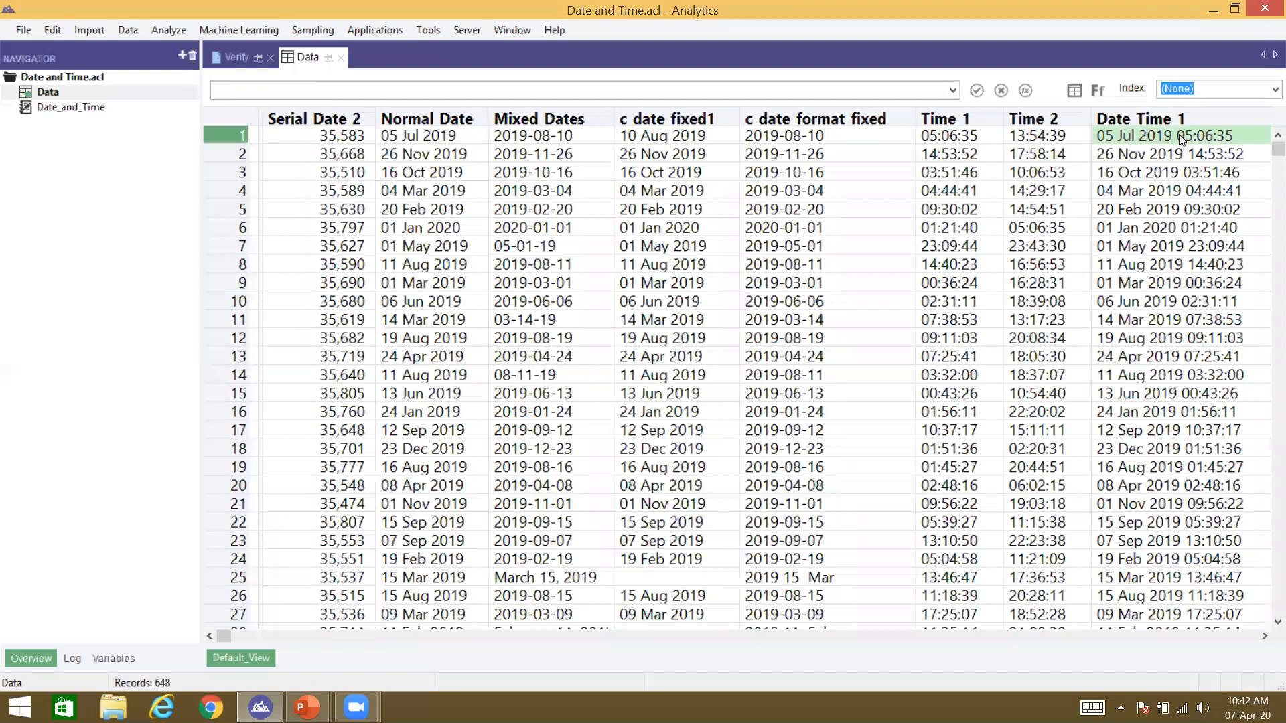
key("Right")
scroll(1182, 139, "right", 10)
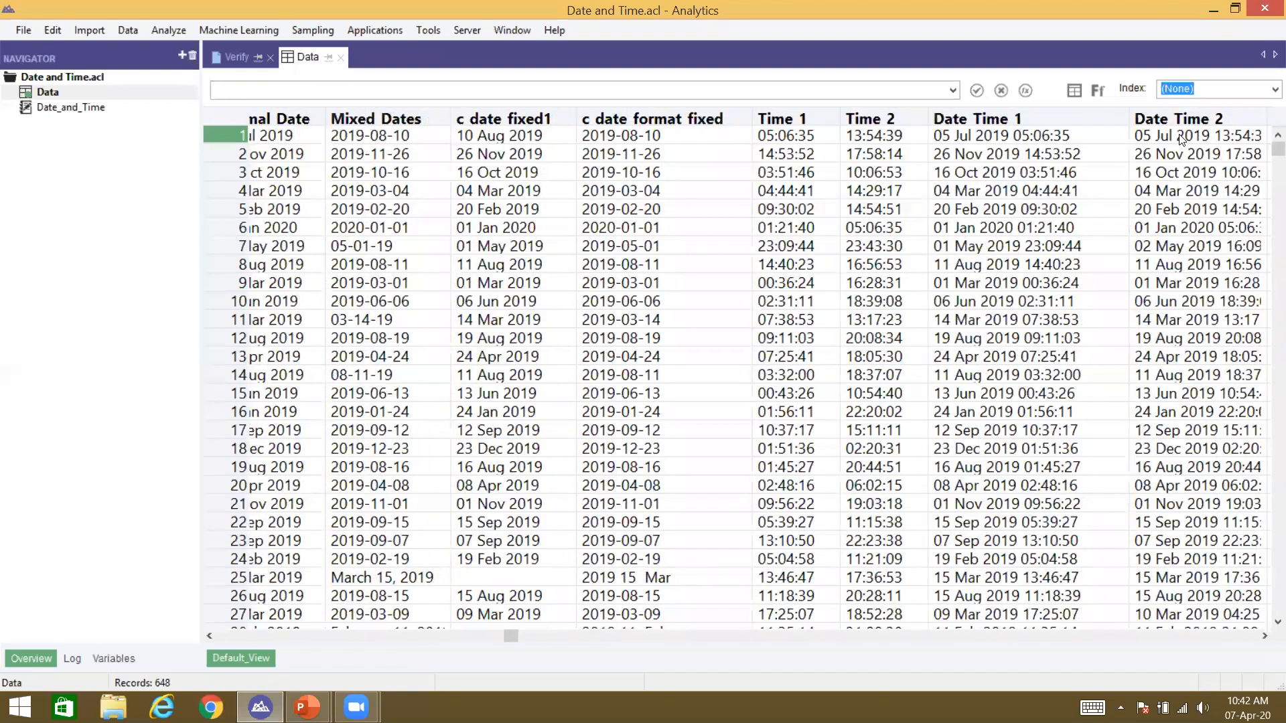
scroll(1183, 139, "right", 1)
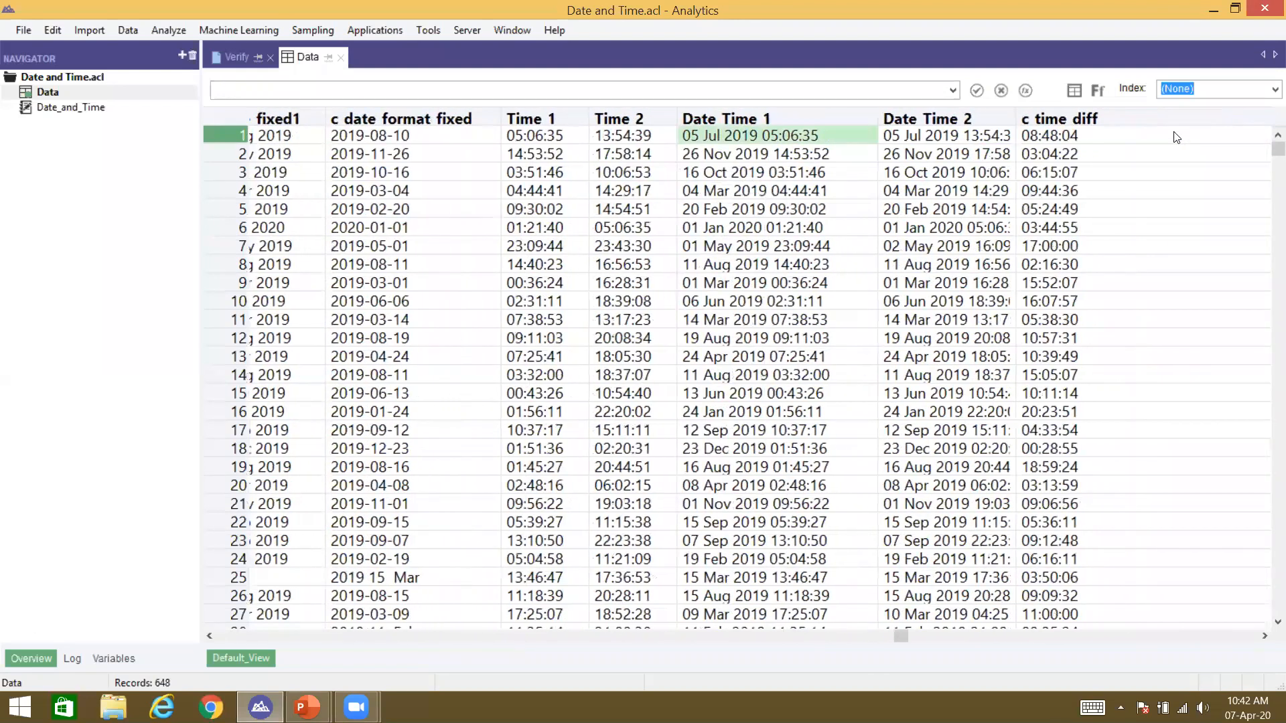
left_click(1112, 136)
left_click_drag(742, 132, 886, 118)
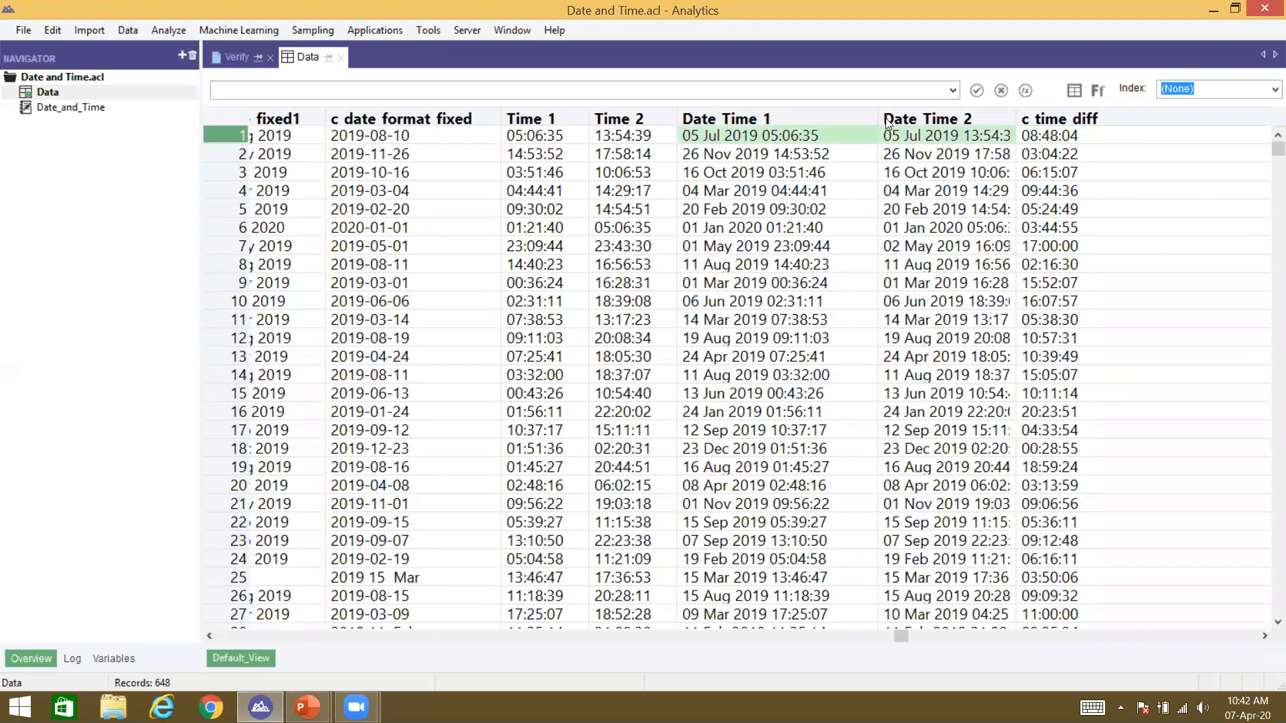
left_click(1010, 123)
left_click(1017, 129)
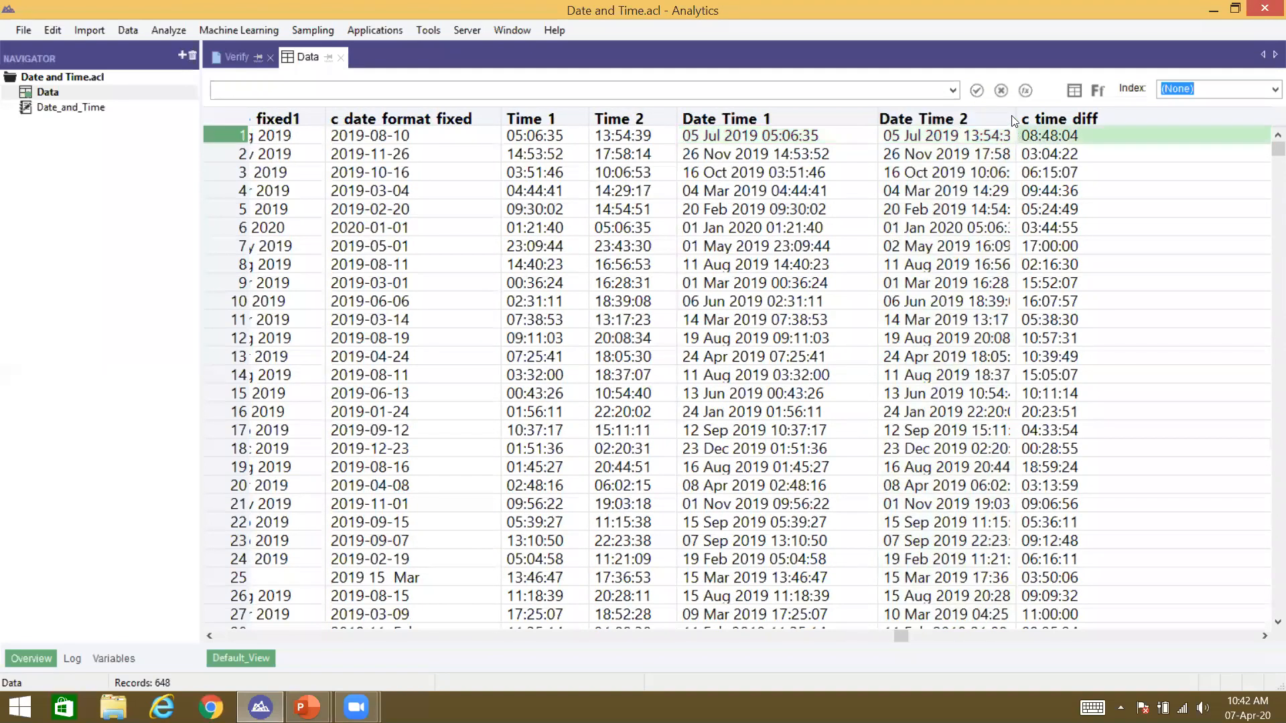
left_click_drag(1038, 108, 792, 118)
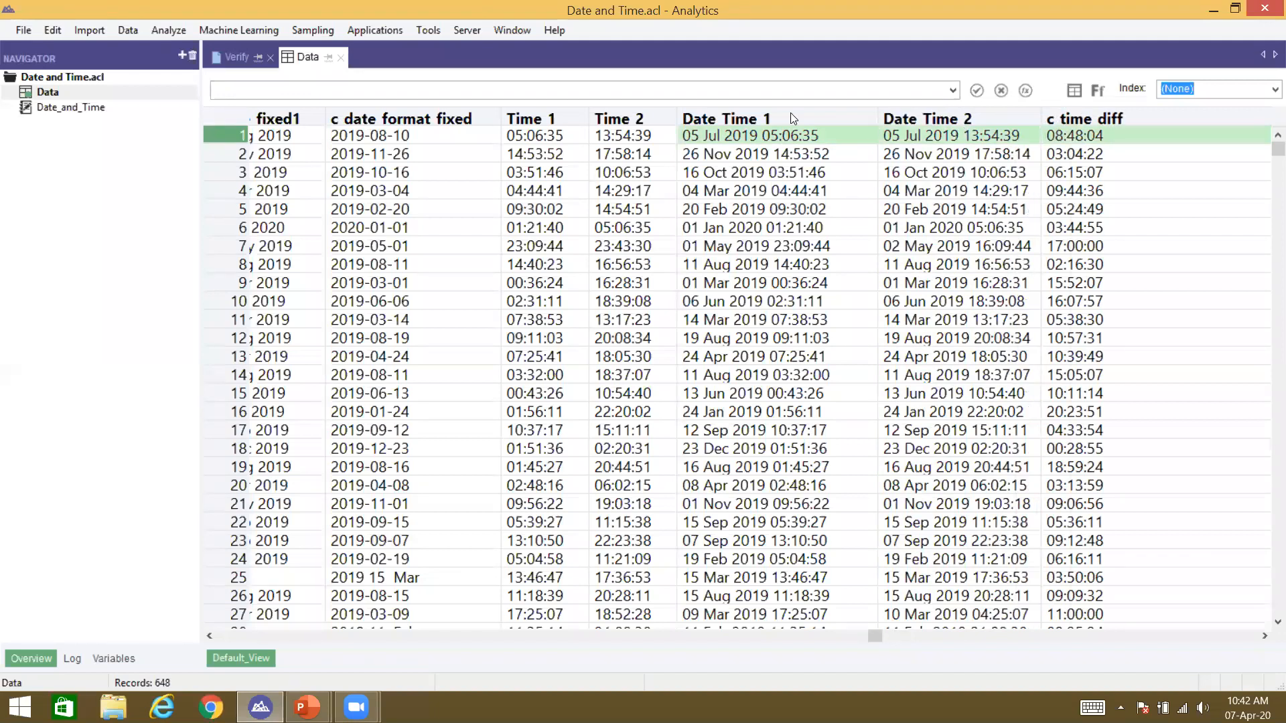
left_click(1057, 129)
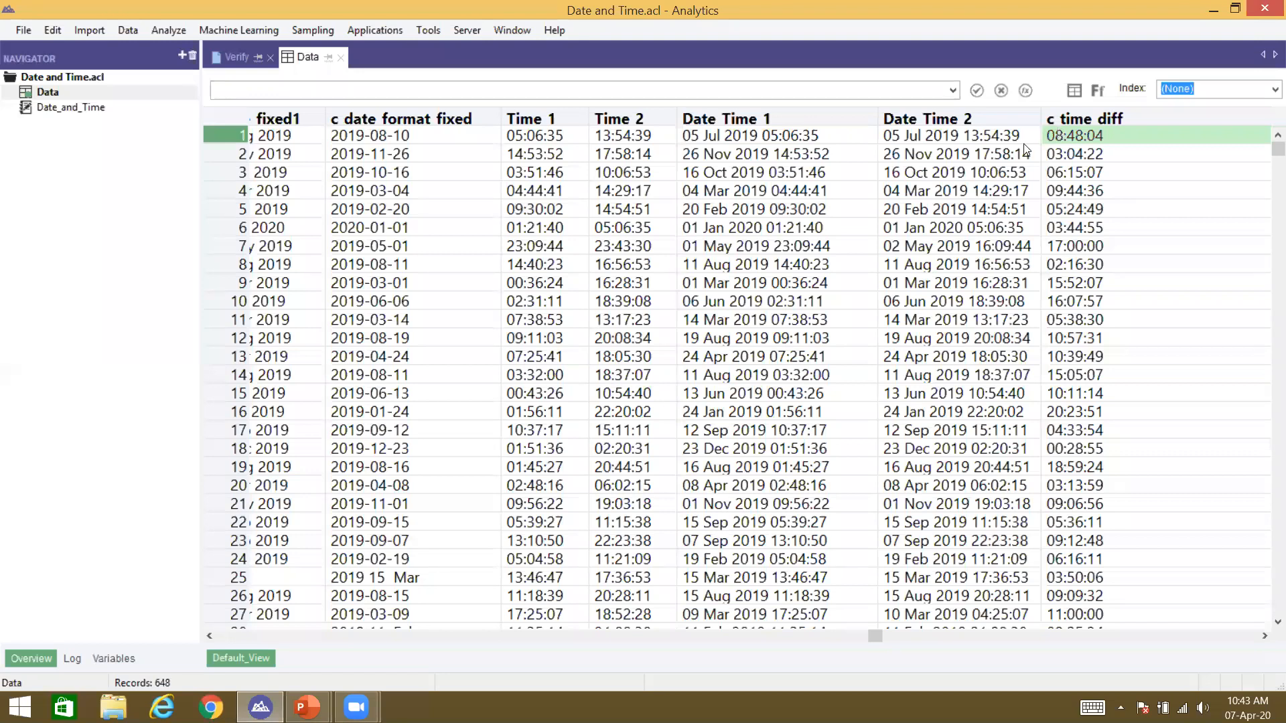
left_click(818, 136)
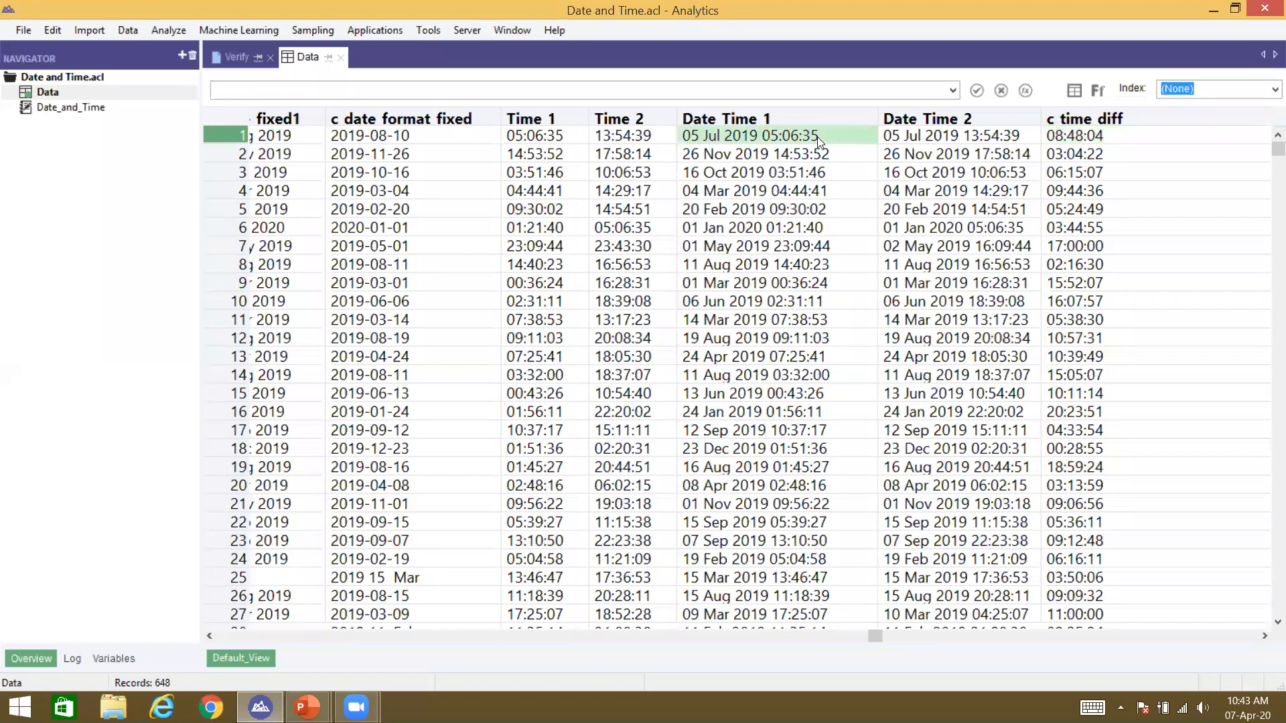
left_click(550, 118)
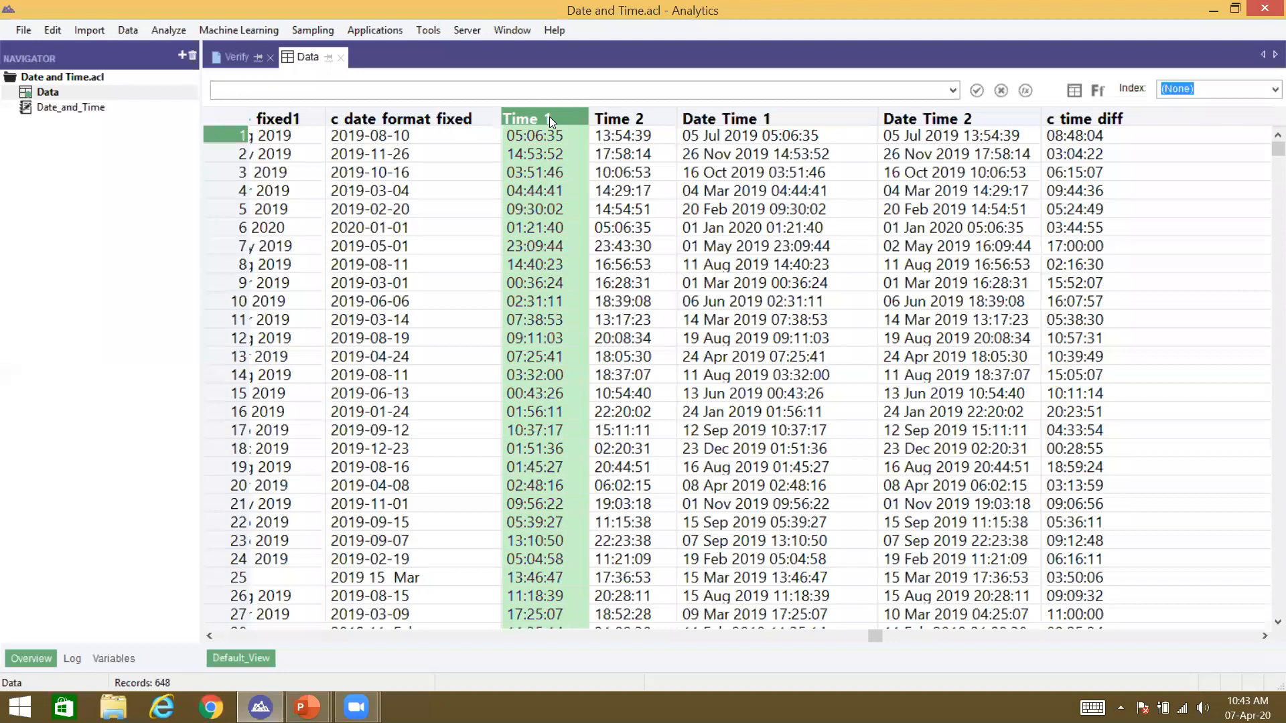
left_click(559, 128)
key("ctrl+o")
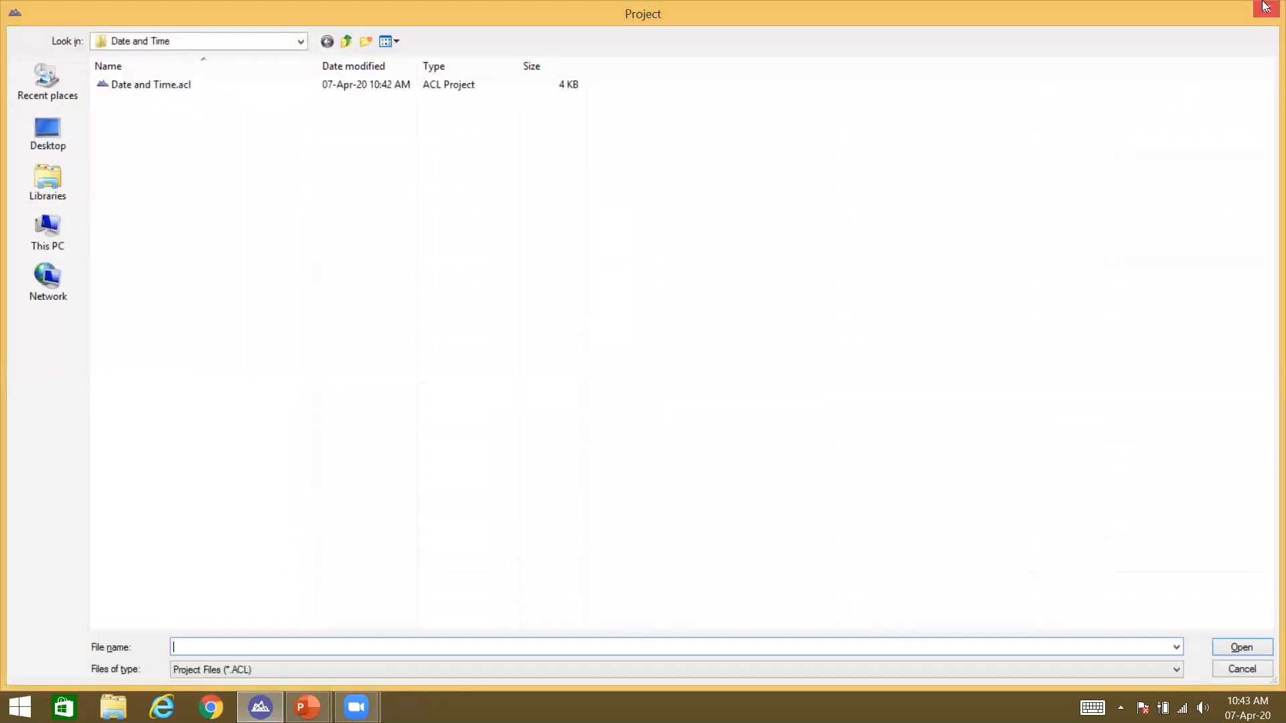
left_click(1266, 8)
left_click(762, 285)
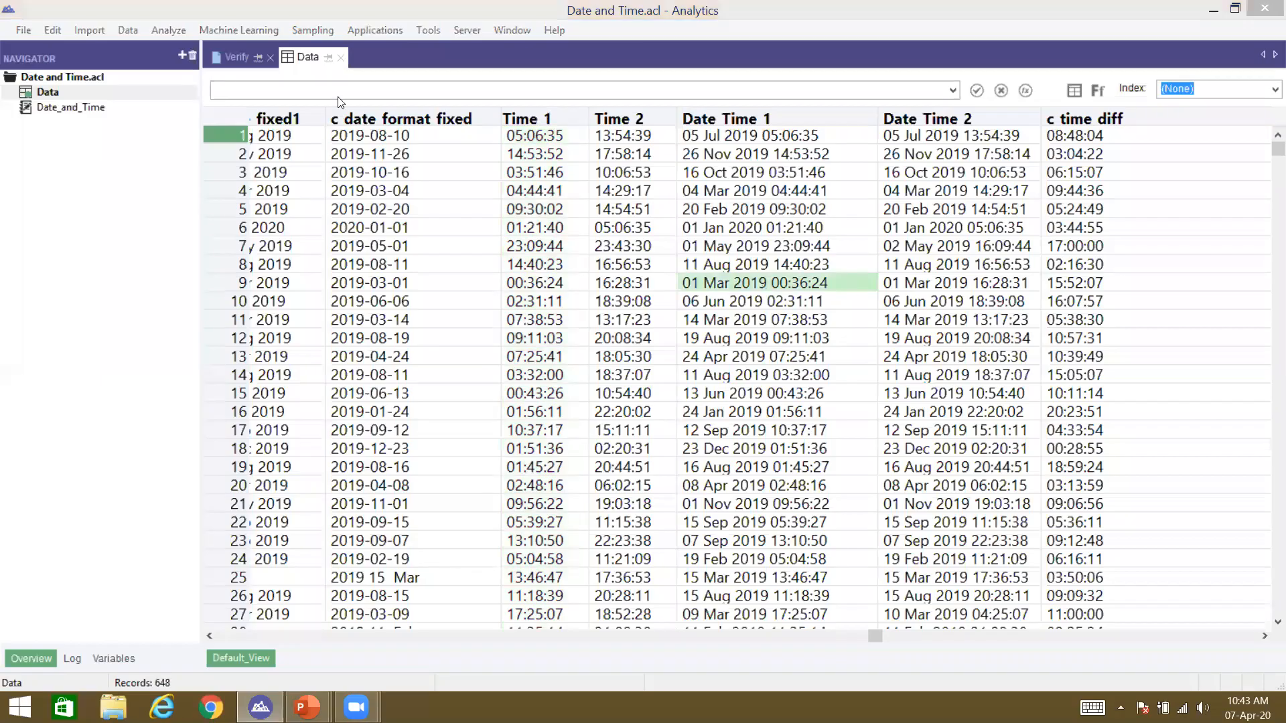
key("ctrl+i")
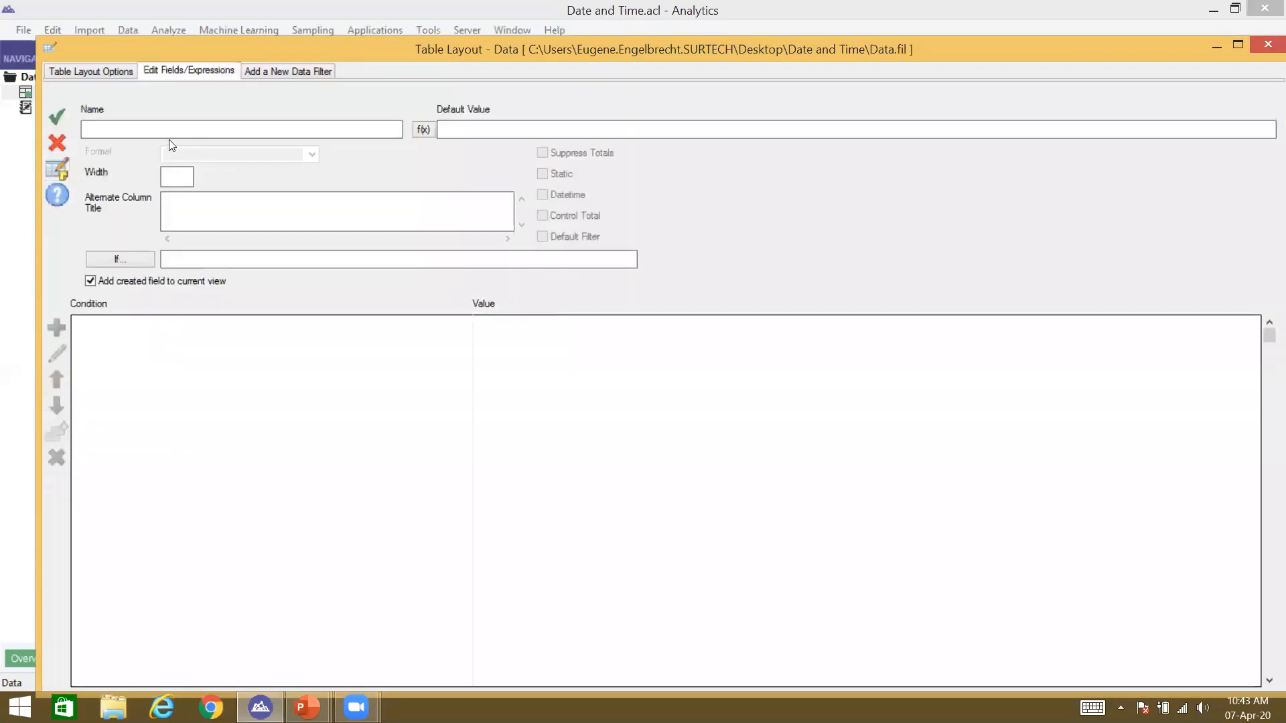
Step: Add field c_time_in_ten_hours with default value Time_1 + 10/24 and accept the entry
type("C")
key("BackSpace")
type("c_time_in_ten_jo")
key("BackSpace")
key("BackSpace")
type("hours")
left_click(433, 132)
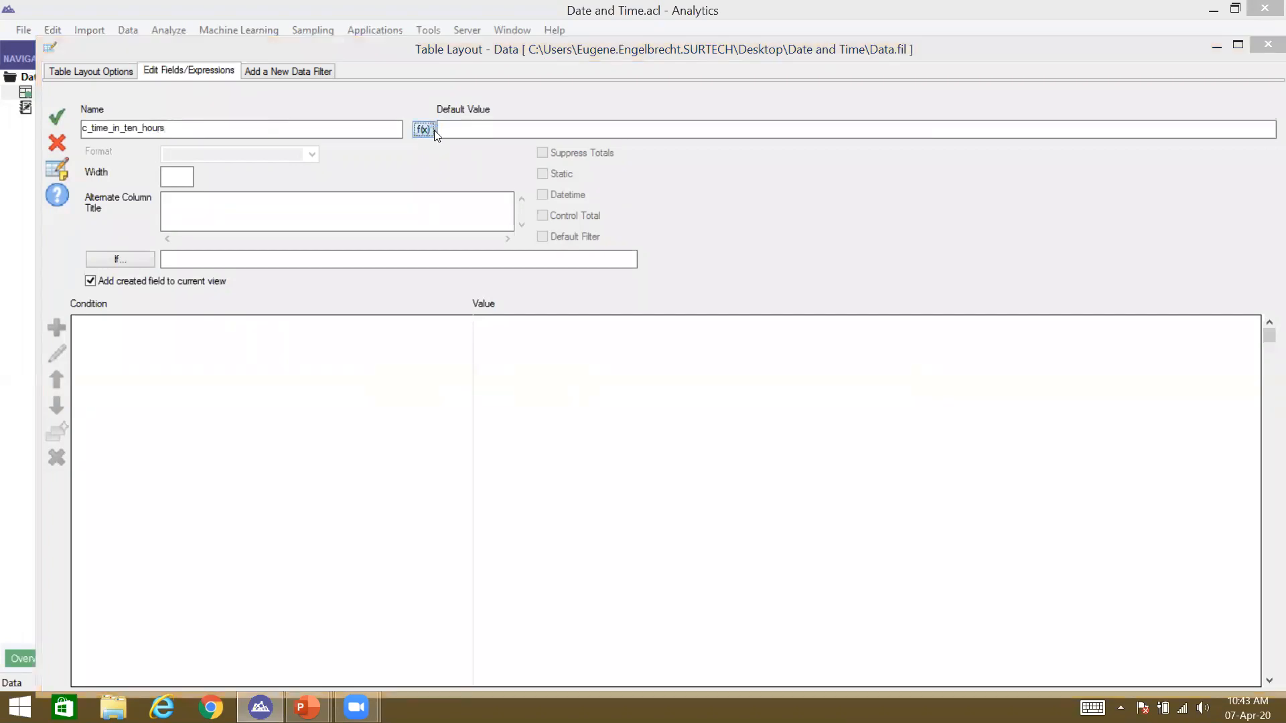
double_click(405, 494)
type("+ ")
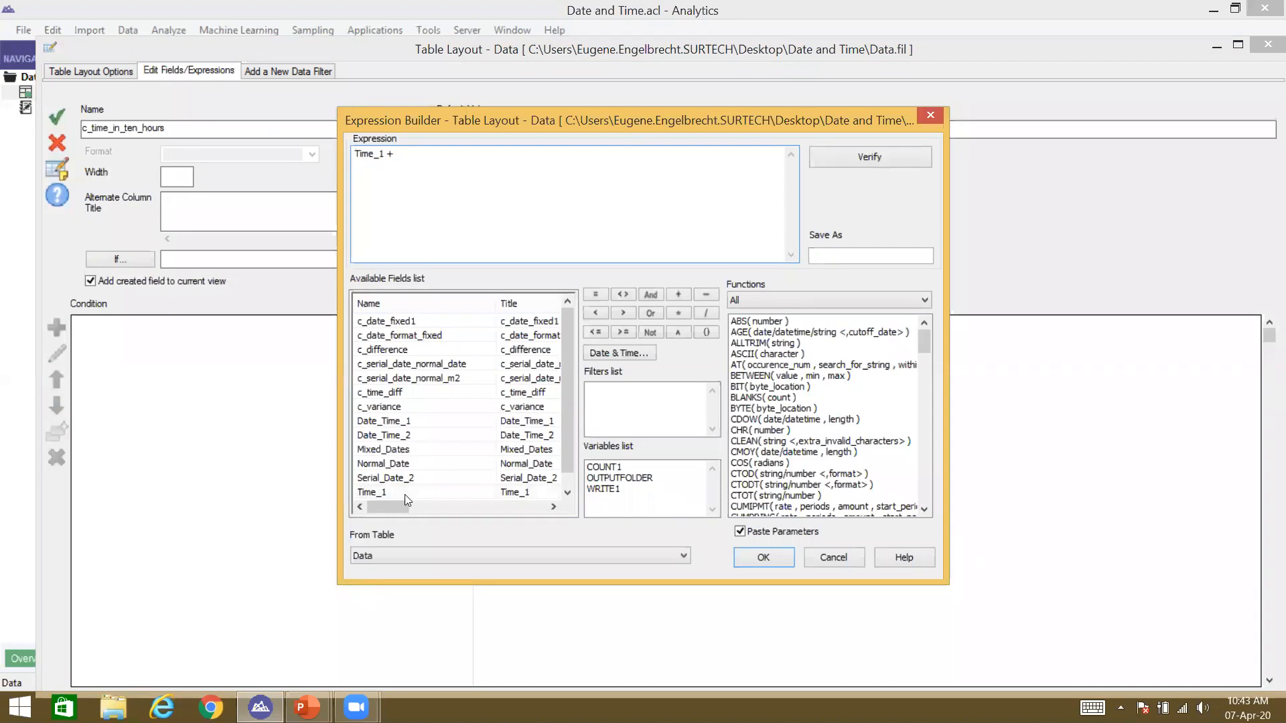
type("10/24")
key("Return")
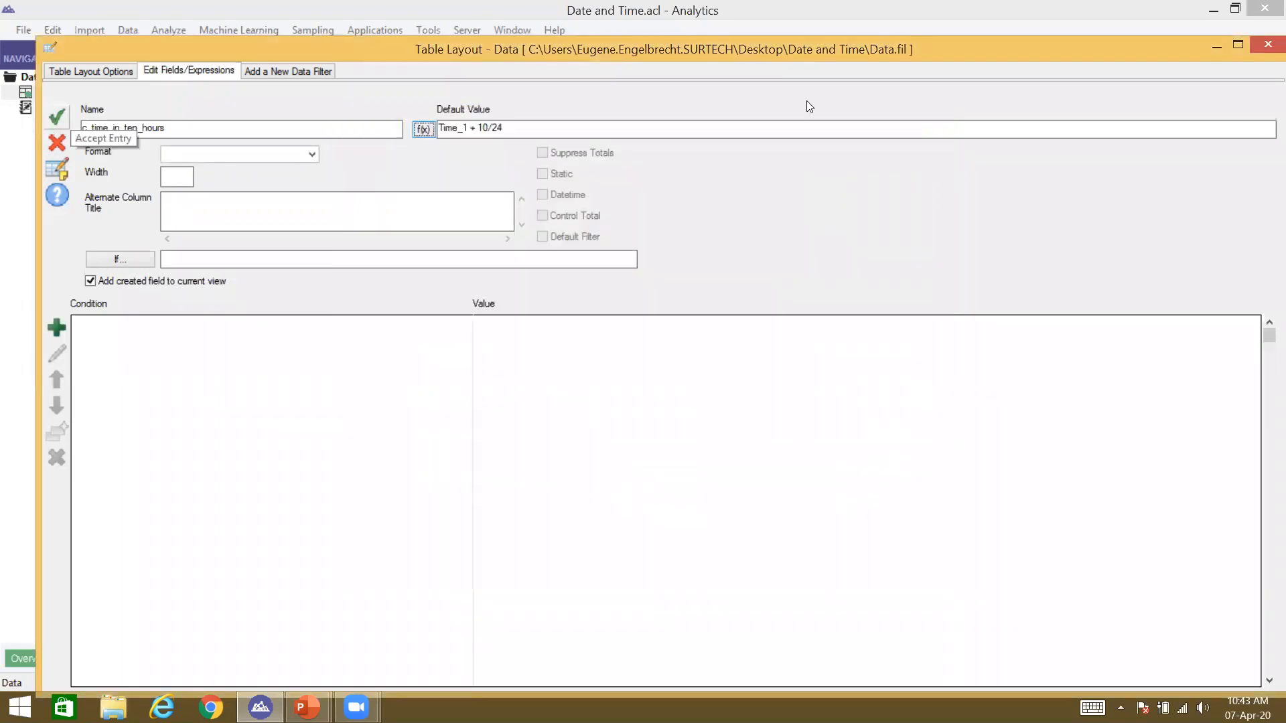
left_click(49, 125)
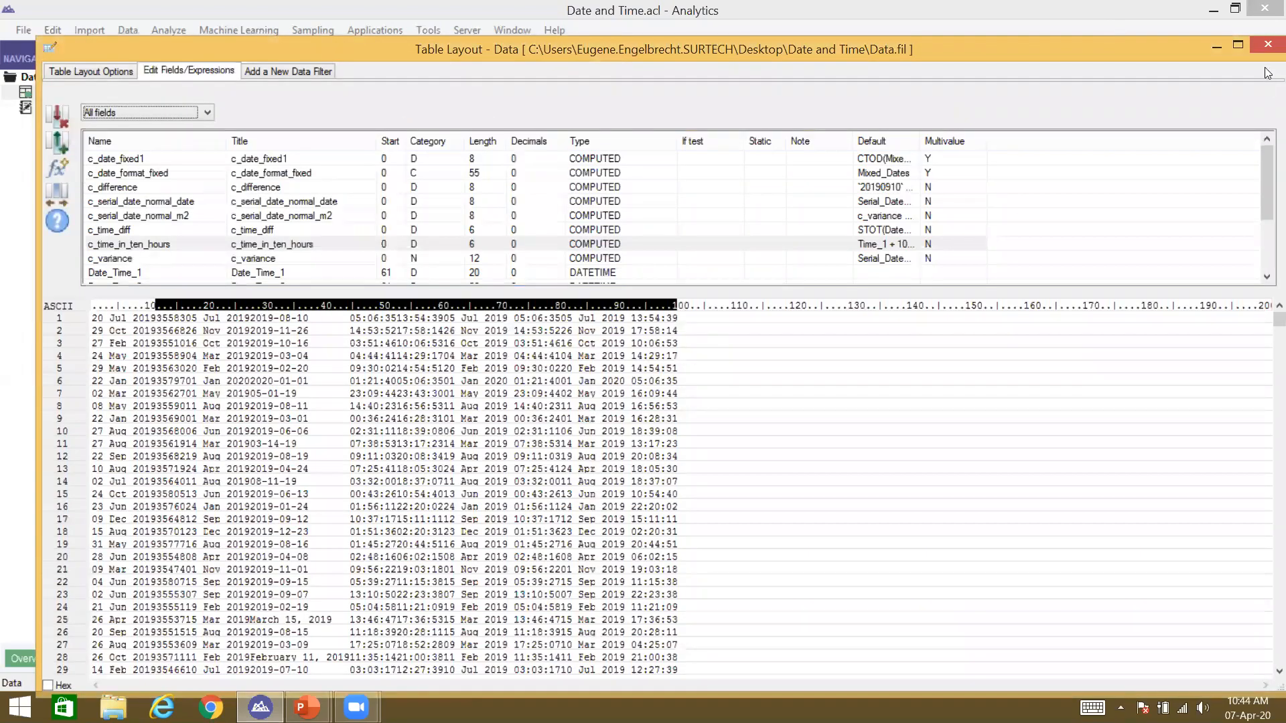
Step: Add the c_time_in_ten_hours field as a column in the Data view next to Time 1
left_click(1268, 45)
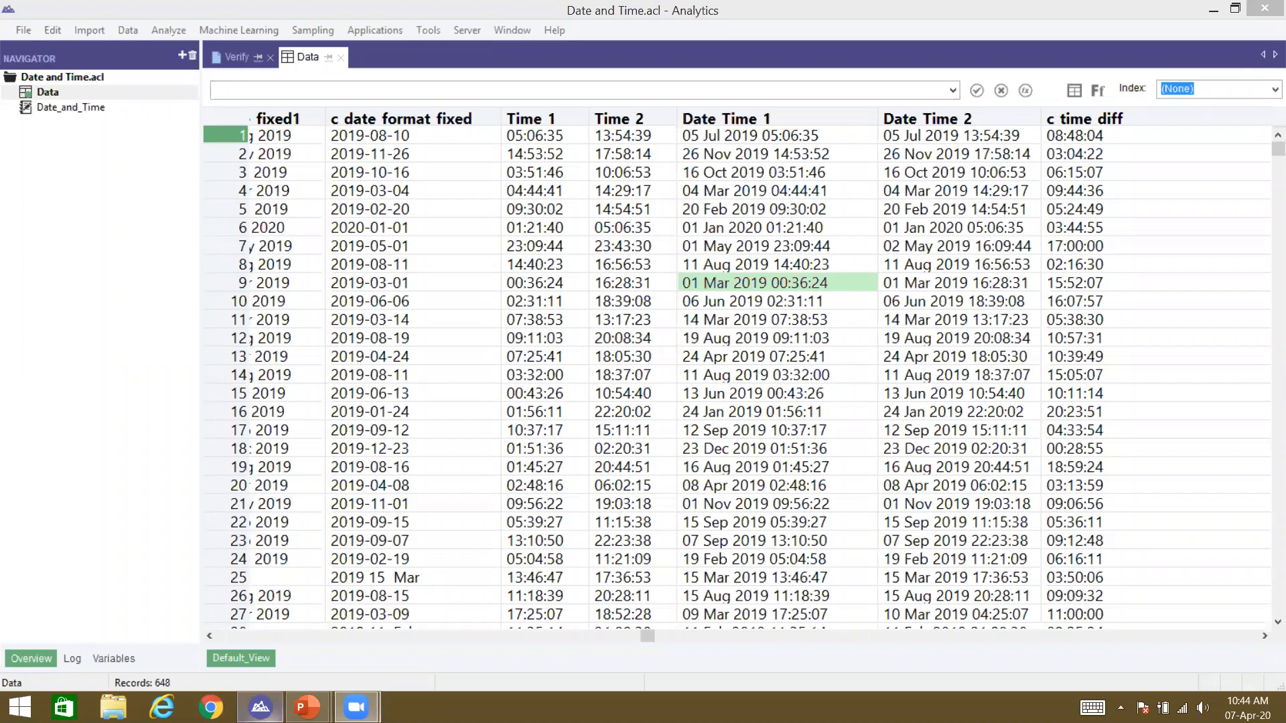
right_click(648, 113)
left_click(680, 124)
left_click(282, 337)
left_click(284, 354)
double_click(284, 353)
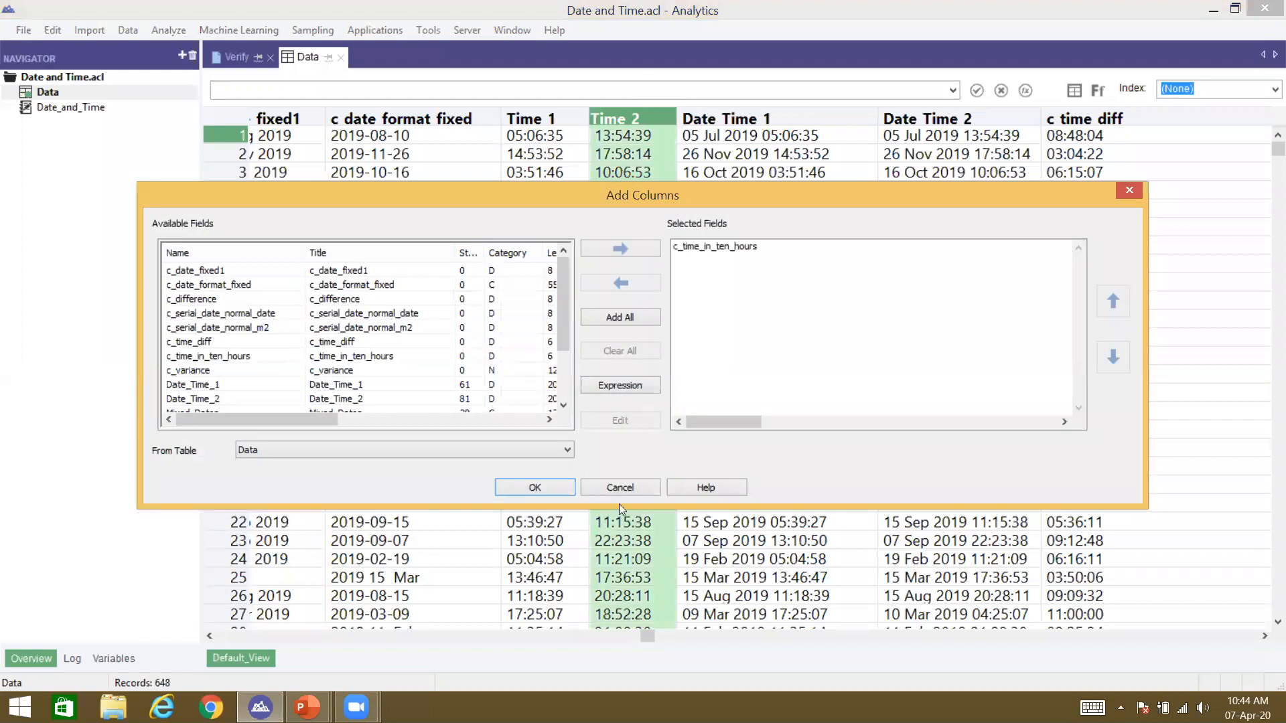
left_click(550, 483)
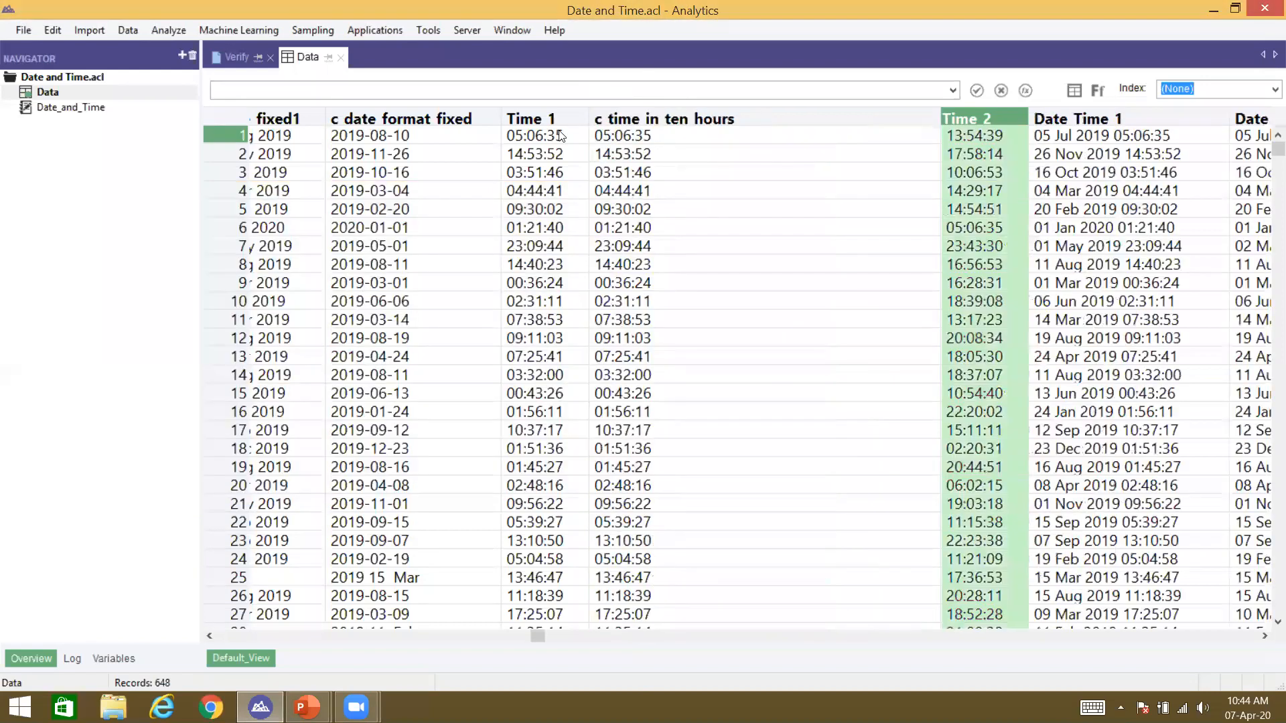
Step: Compare row 1's Time 1 and c time in ten hours values (both 05:06:35) and launch Calculator
left_click(546, 137)
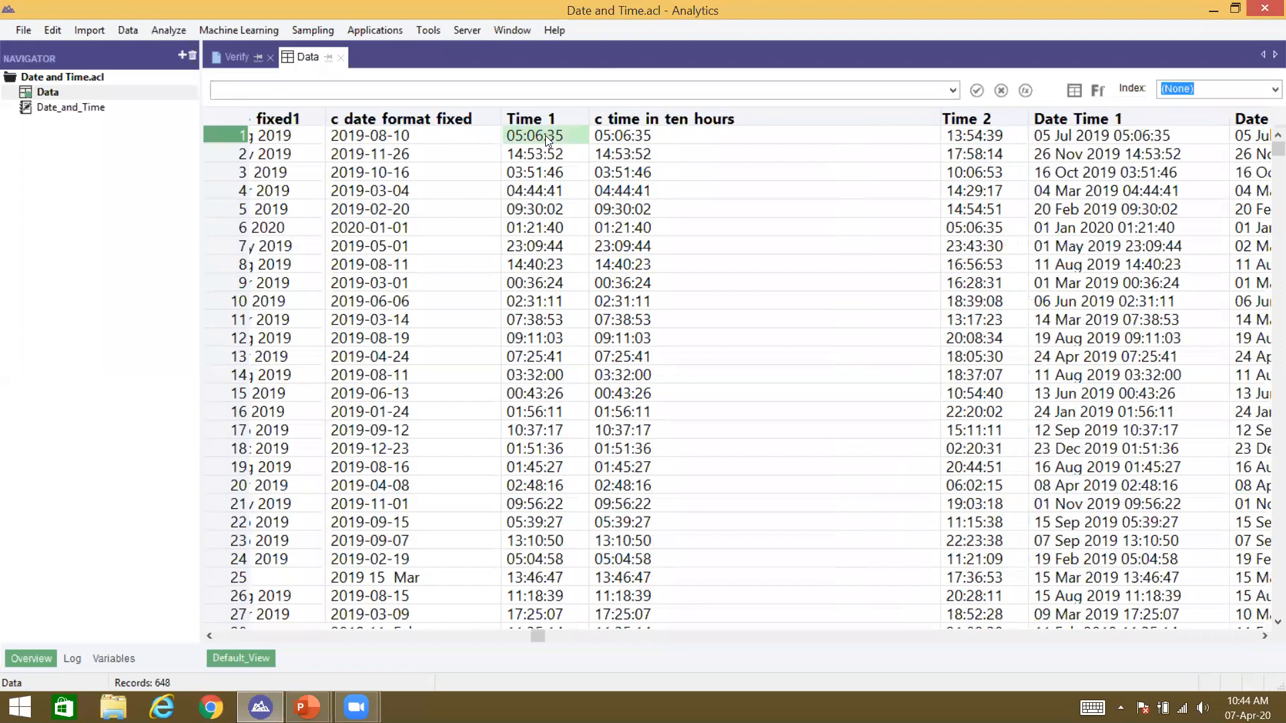
left_click(622, 136)
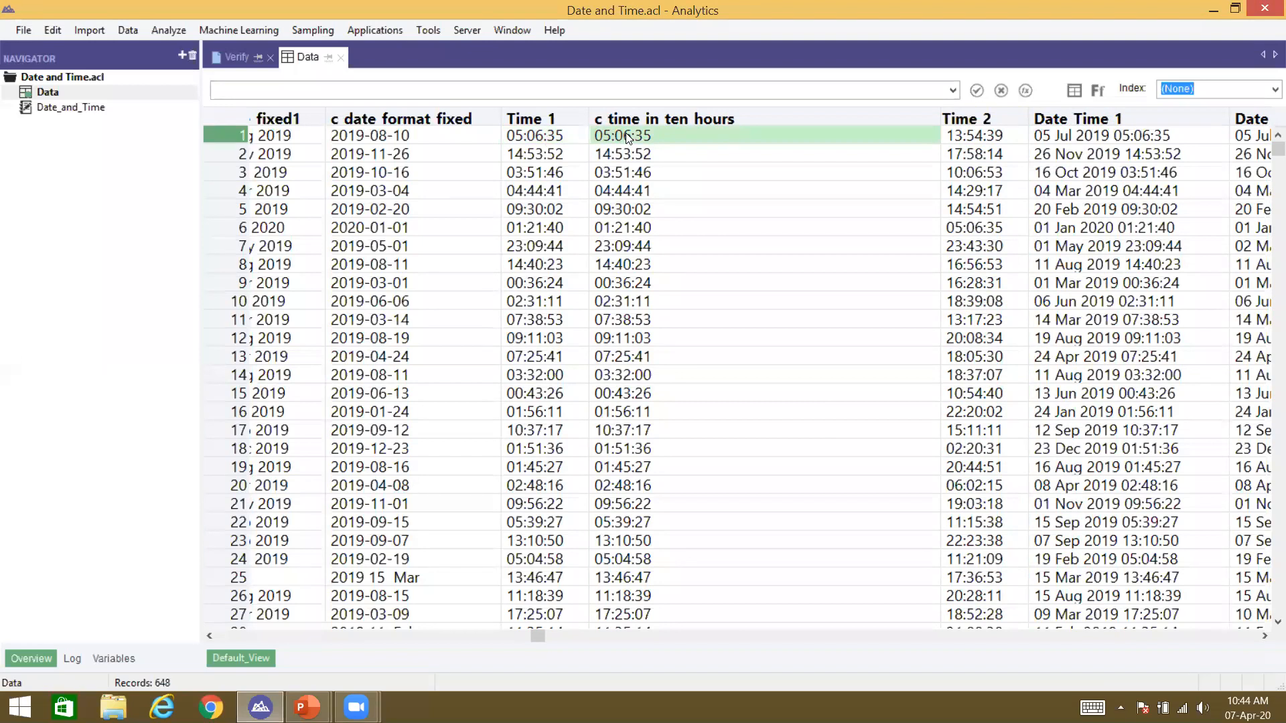
key("XF86Calculator")
Step: Calculate 10/24 in Calculator (0.4166666666666667), then close it and return to the Time 1 values
type("10/24")
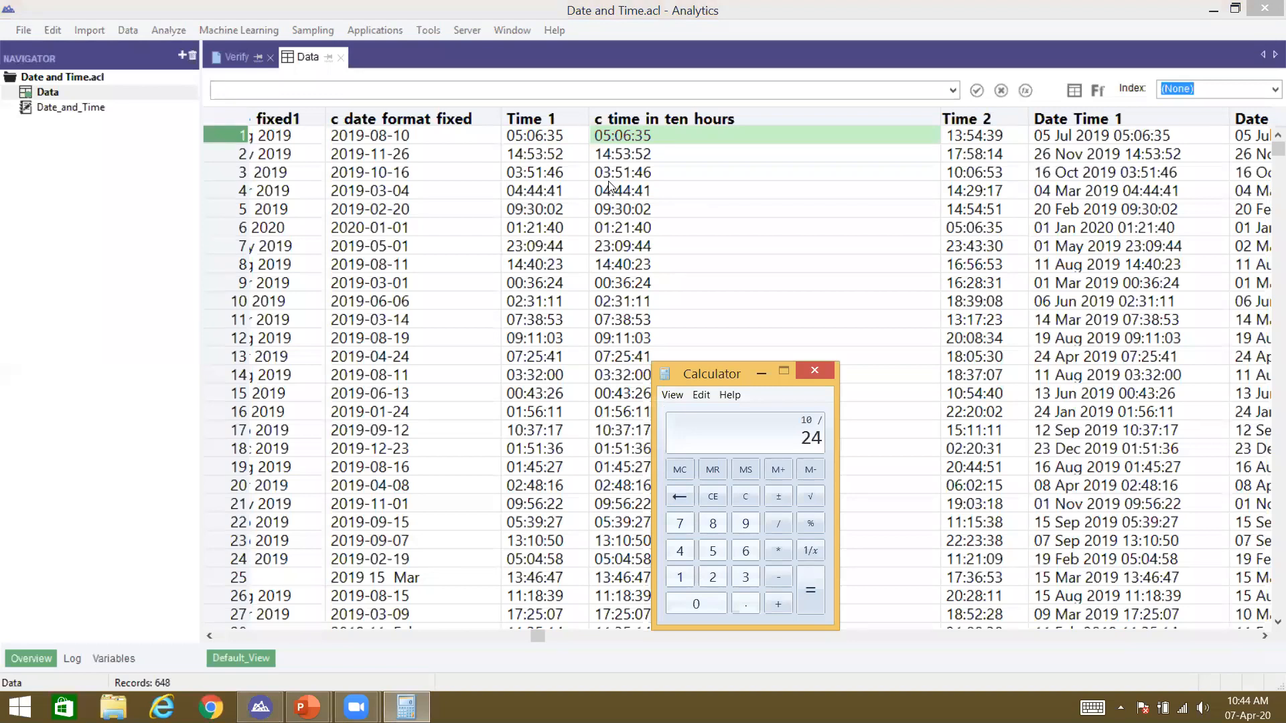
key("Return")
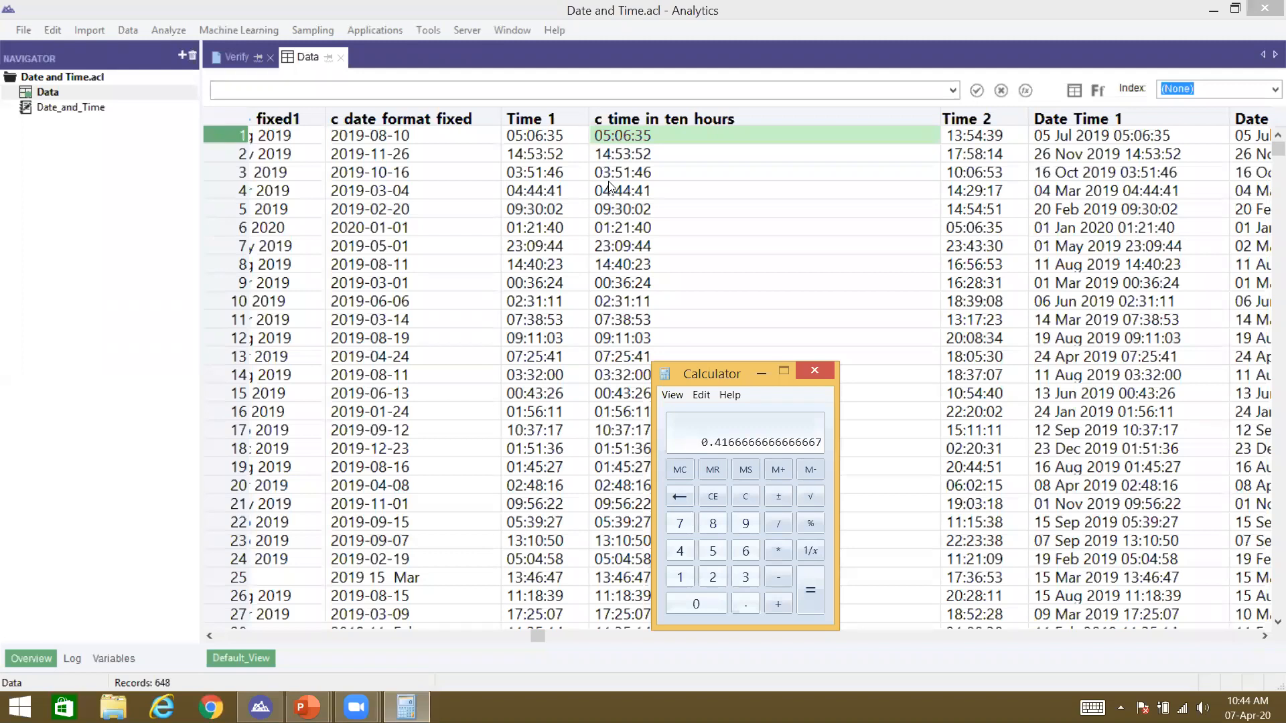
left_click(815, 369)
left_click(521, 130)
Step: Edit the c_time_in_ten_hours expression to Time_1 + 10.0000000000/24 and save the Data table layout
left_click(629, 137)
double_click(629, 136)
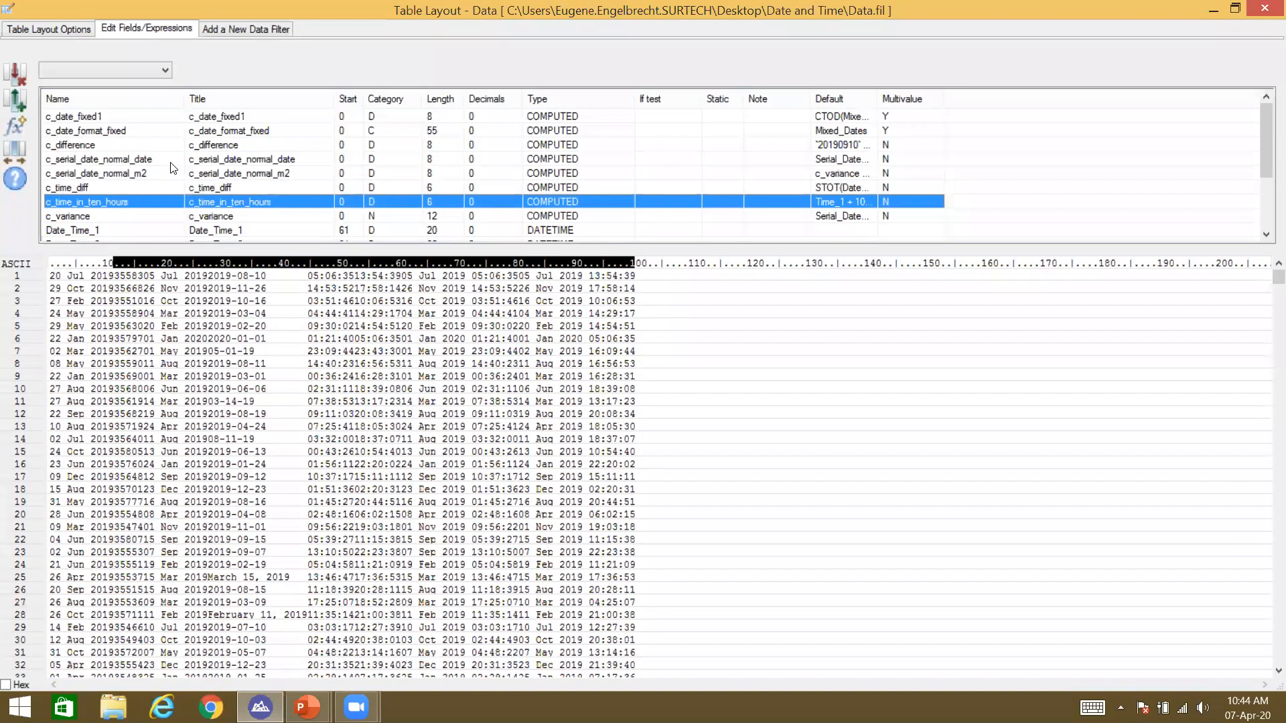
key("Return")
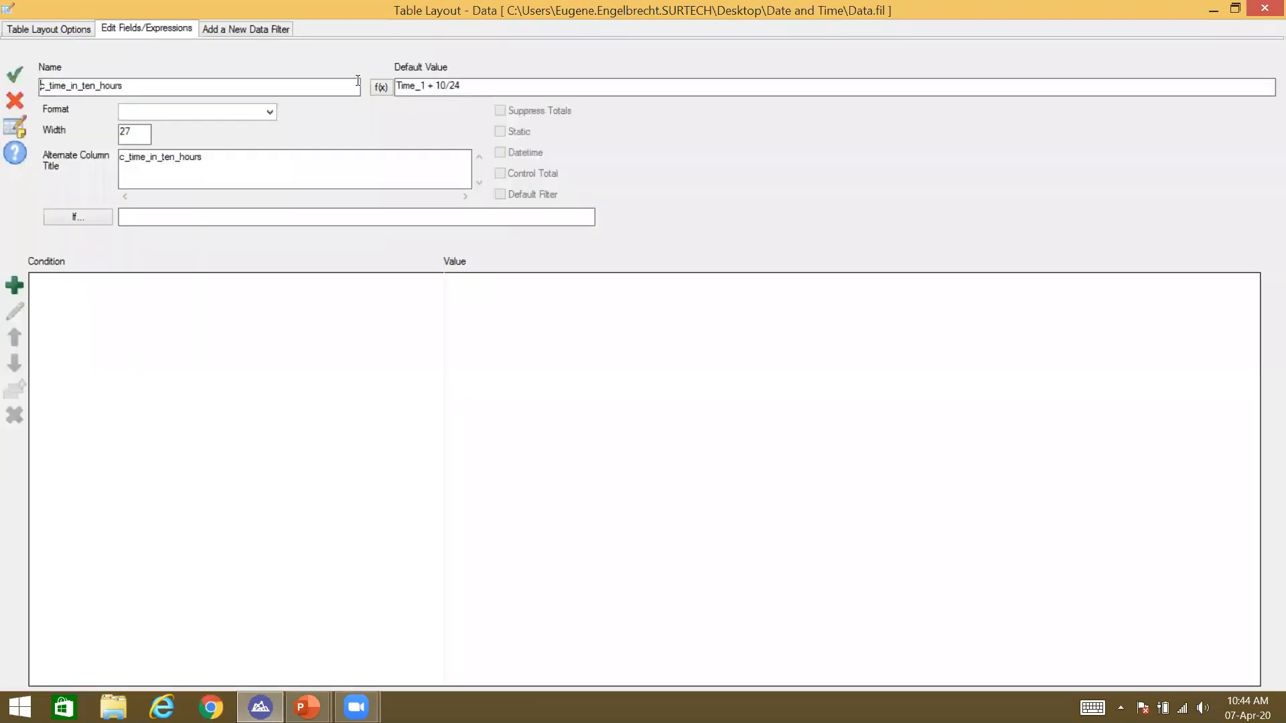
left_click(379, 87)
left_click(460, 161)
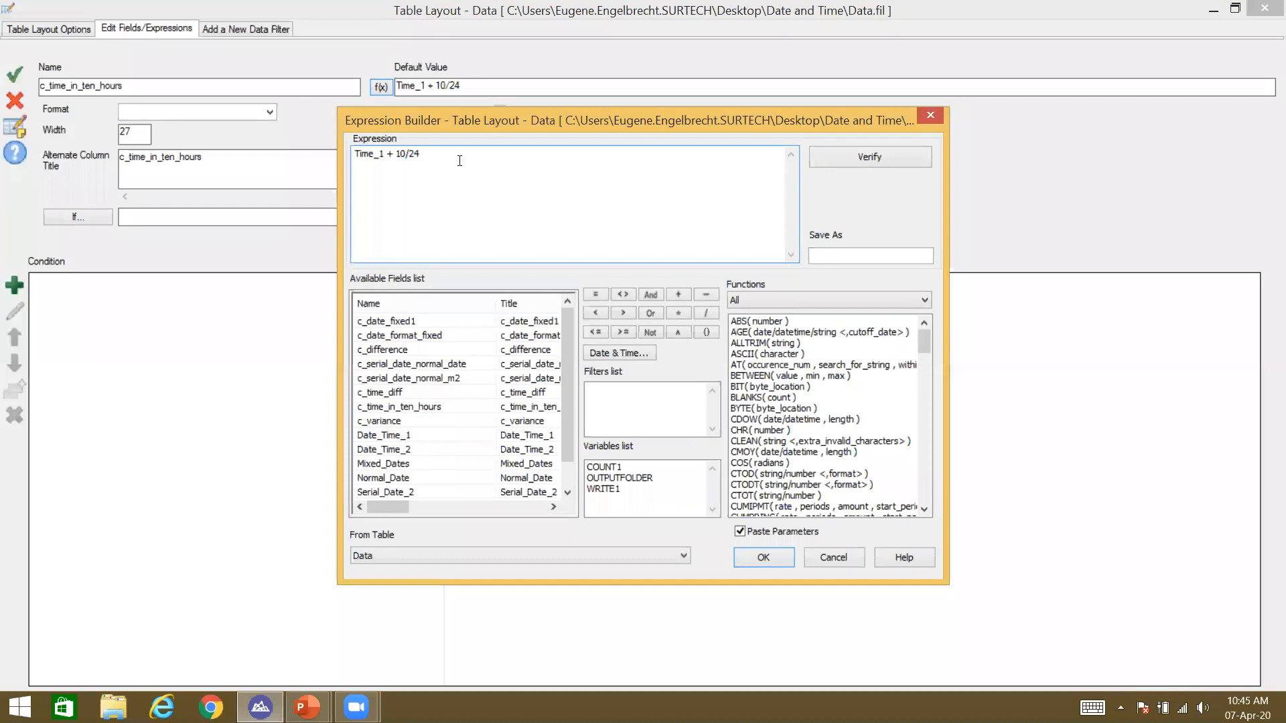
type(".0000000000")
key("Return")
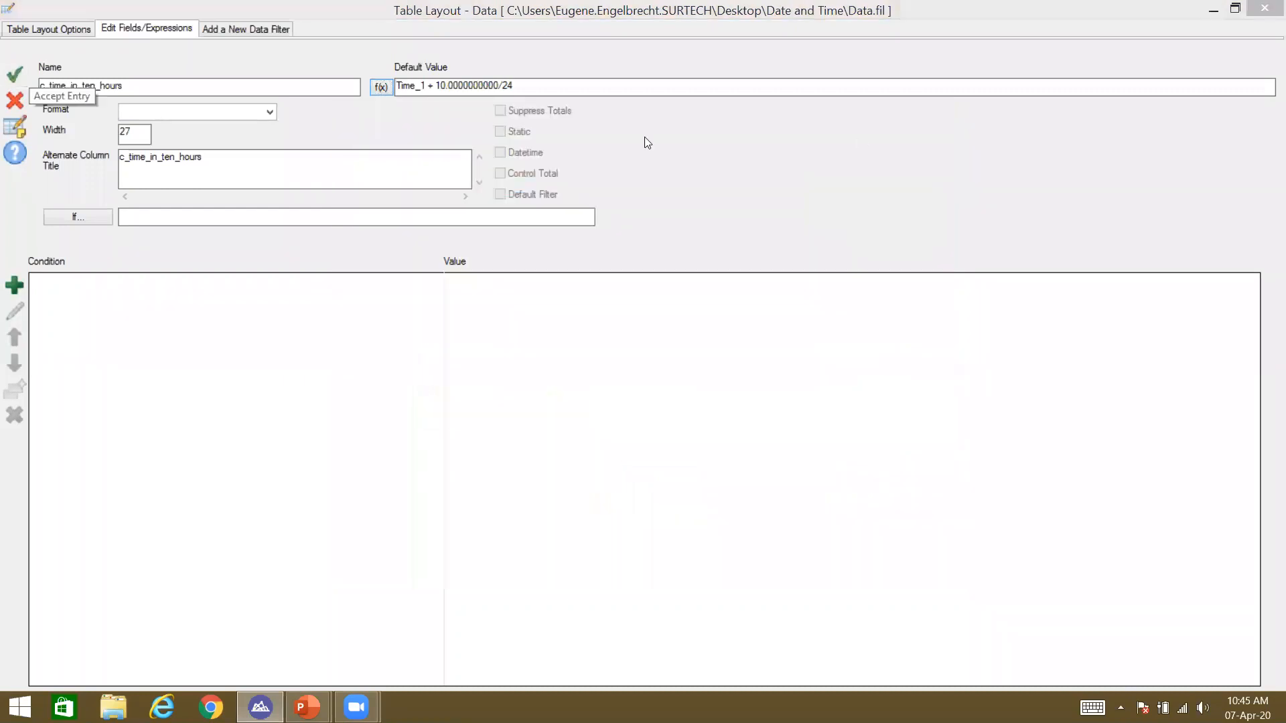
left_click(1265, 8)
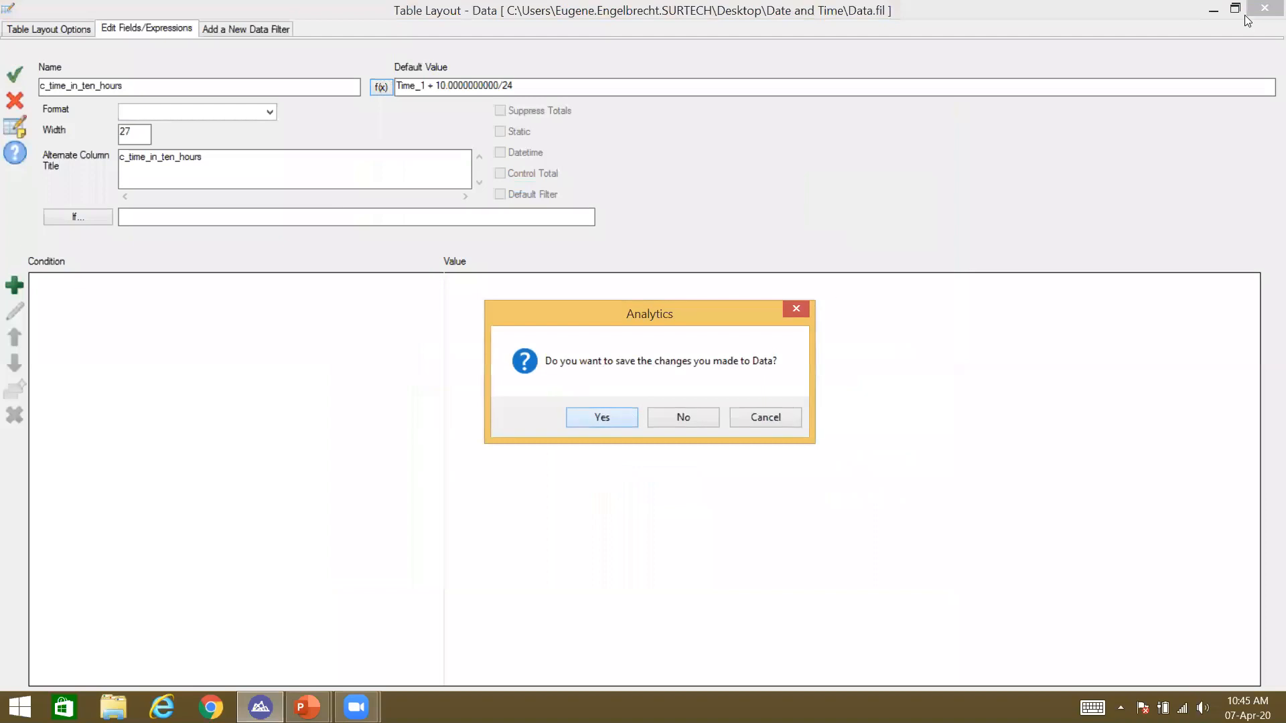
key("Return")
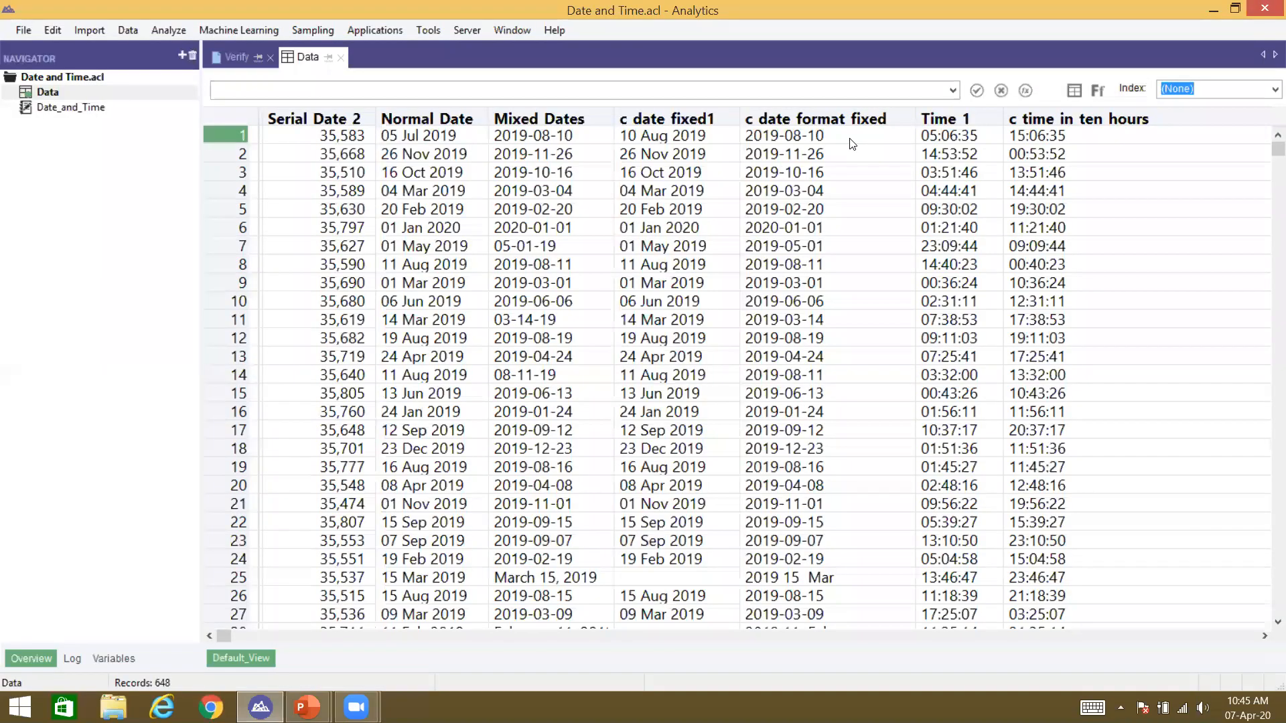
Step: Shrink the c time in ten hours column width, select row 1's Date Time 1, and start a new computed field
left_click_drag(1078, 133, 940, 137)
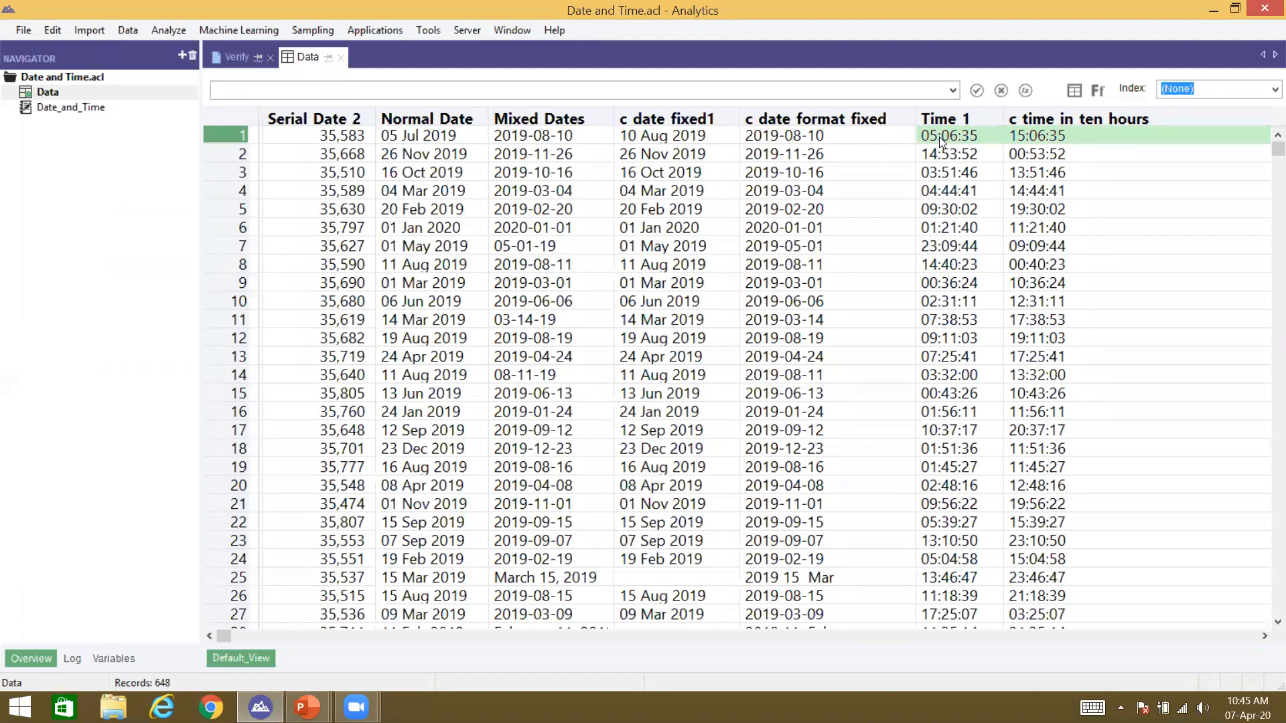
scroll(945, 139, "right", 5)
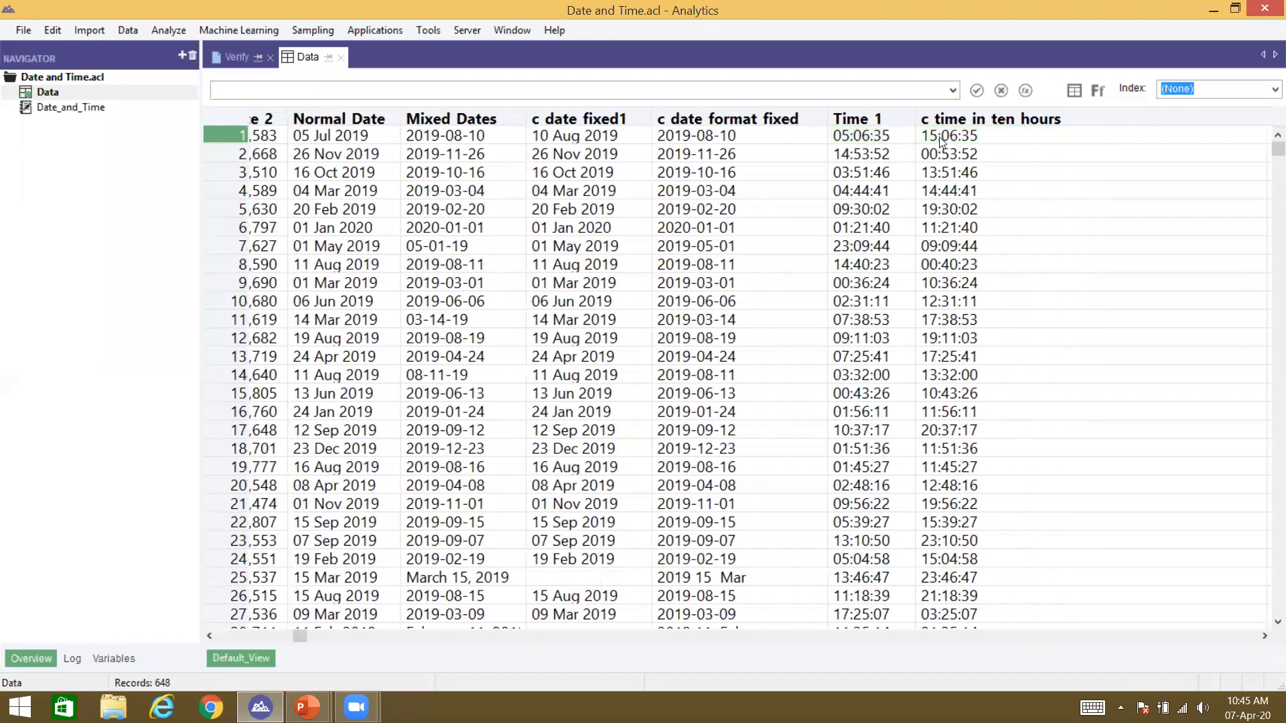
left_click_drag(1111, 119, 952, 111)
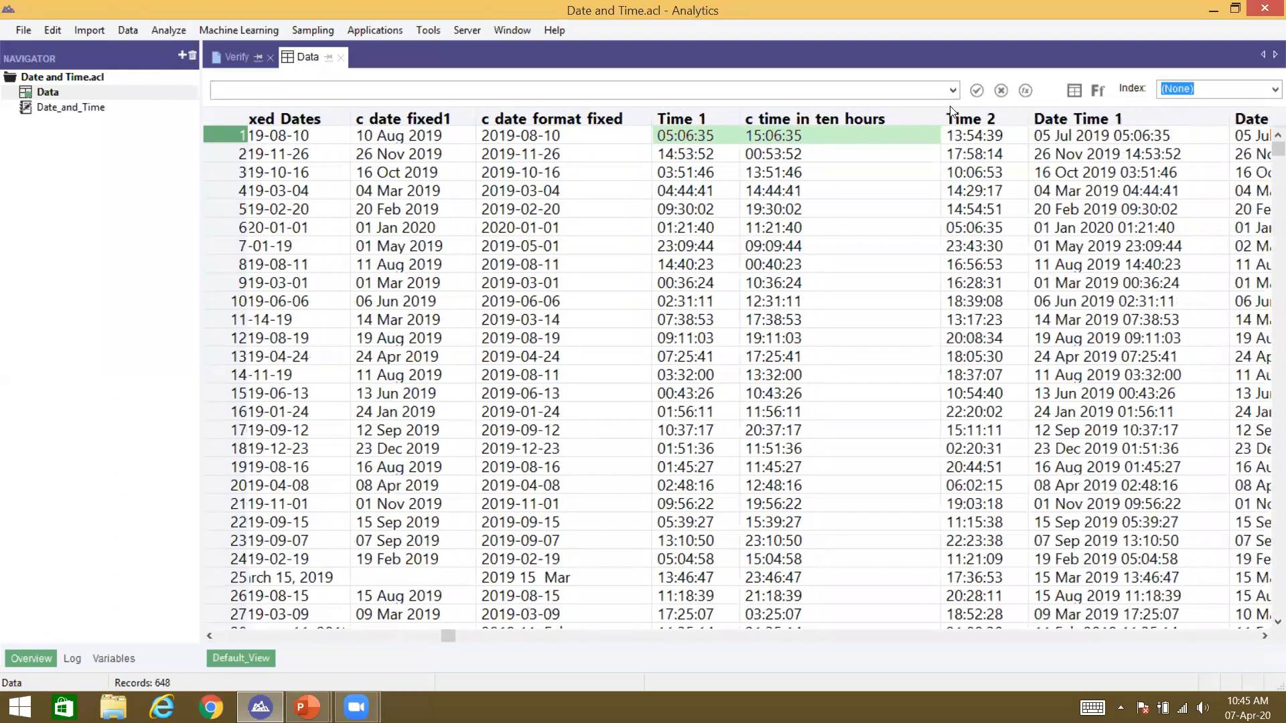
scroll(950, 107, "right", 3)
left_click(951, 133)
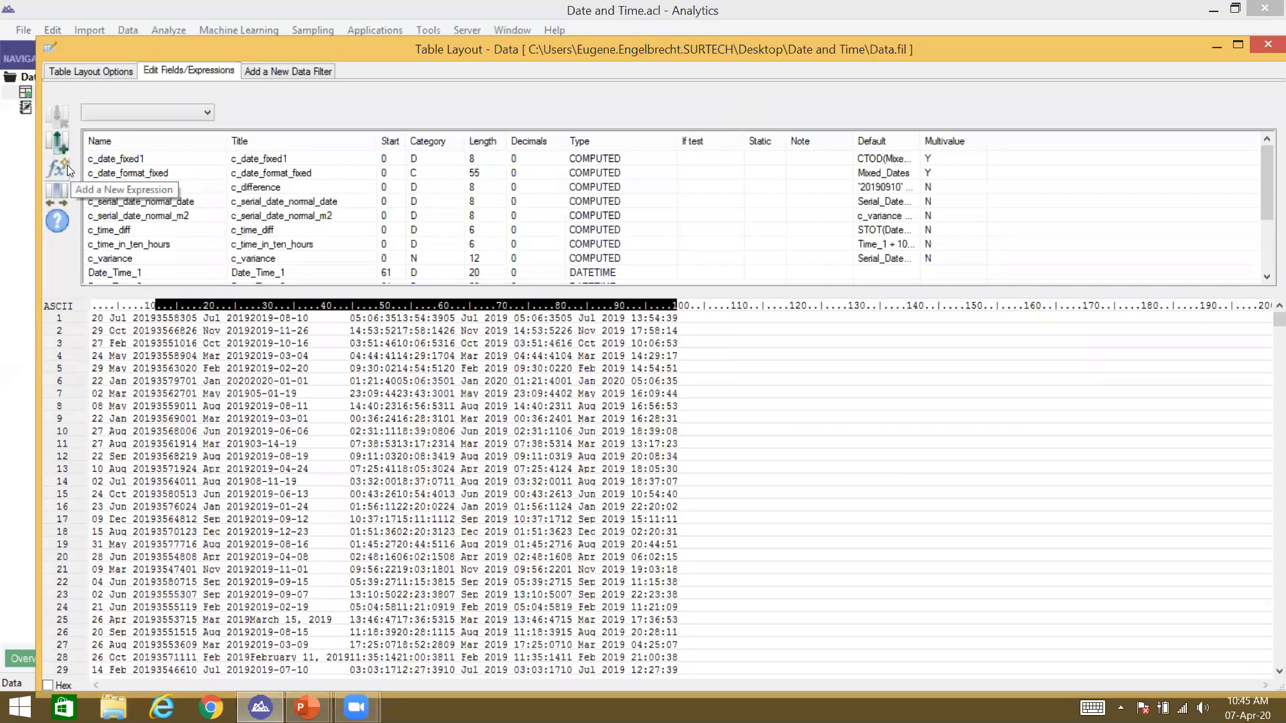
left_click(66, 167)
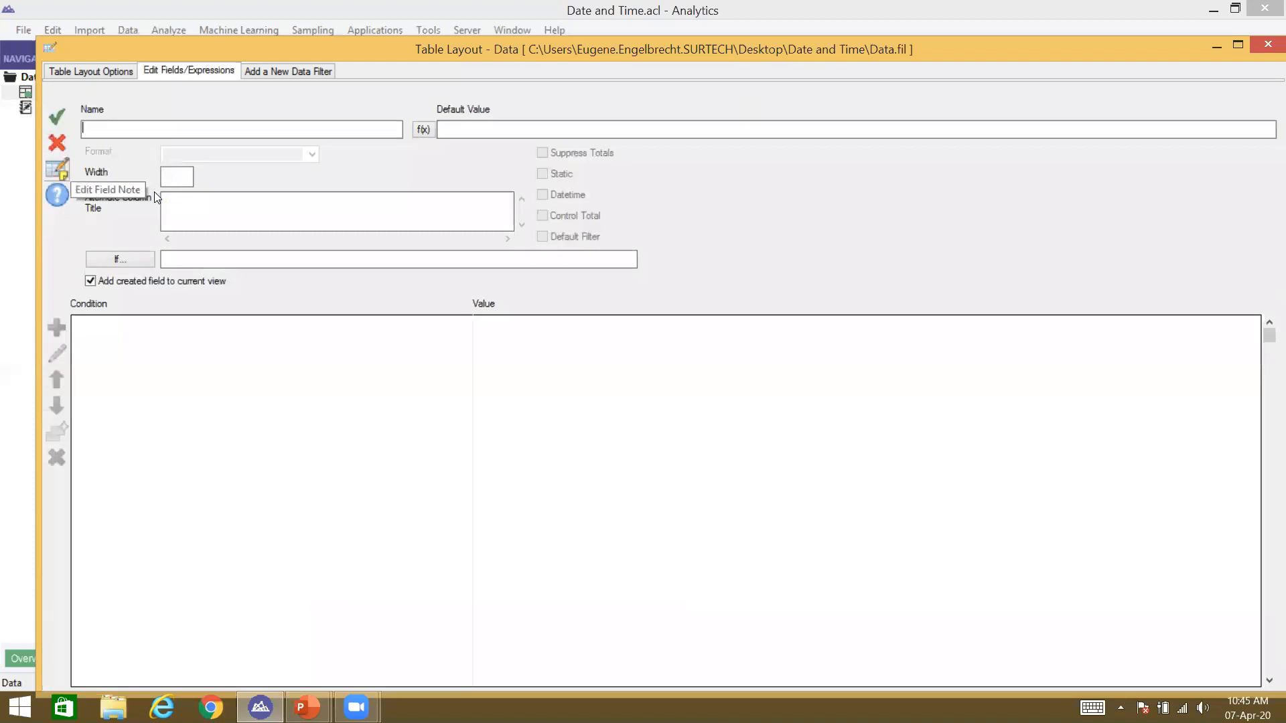
Step: Create the computed field c_thirty_hours_later with the value Date_Time_1 + 30.0000000000/24
type("c_thirty_hours_larter")
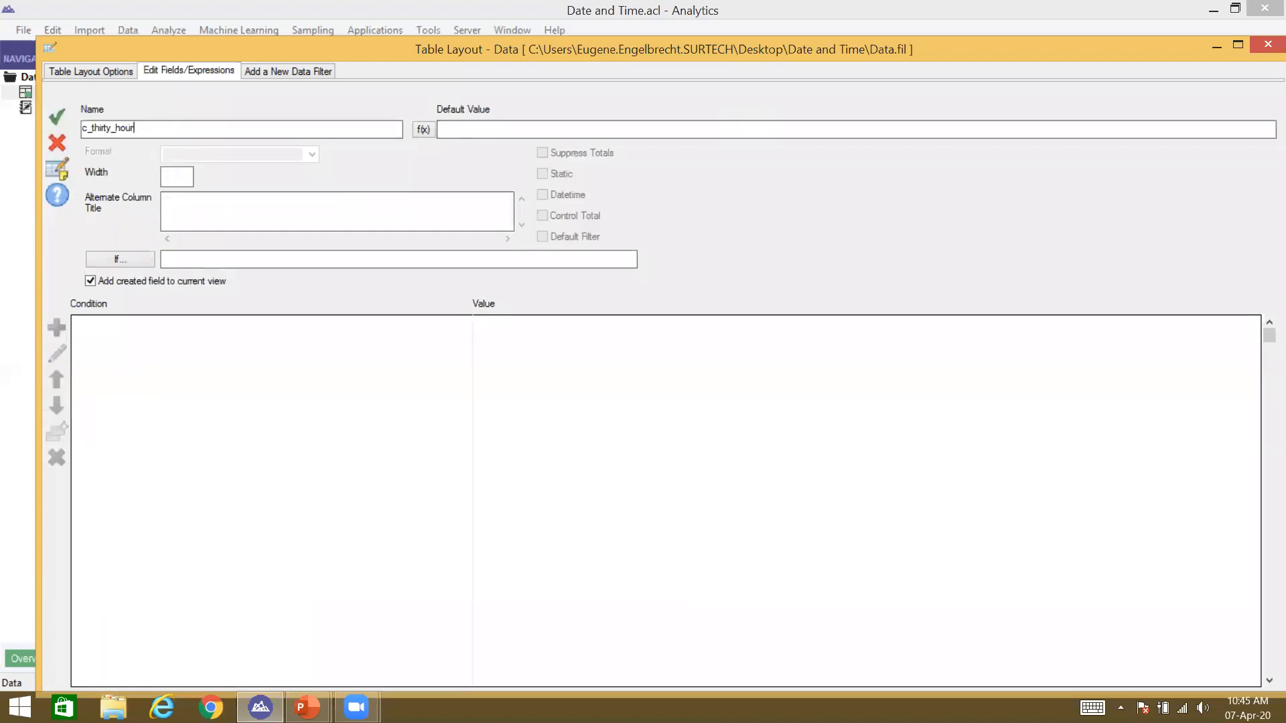
key("BackSpace")
key("BackSpace")
key("BackSpace")
key("BackSpace")
type("ter")
left_click(421, 130)
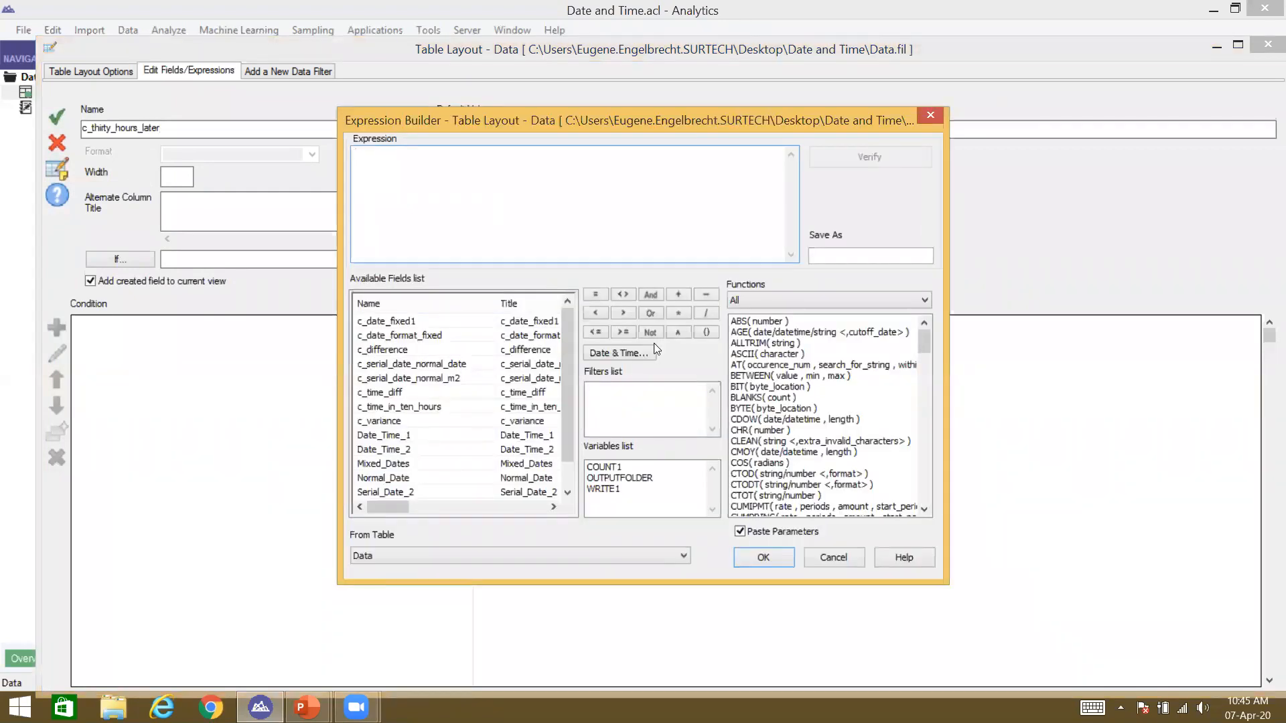
left_click(798, 377)
double_click(432, 436)
type("+ `")
key("BackSpace")
type("30.0000000000/24")
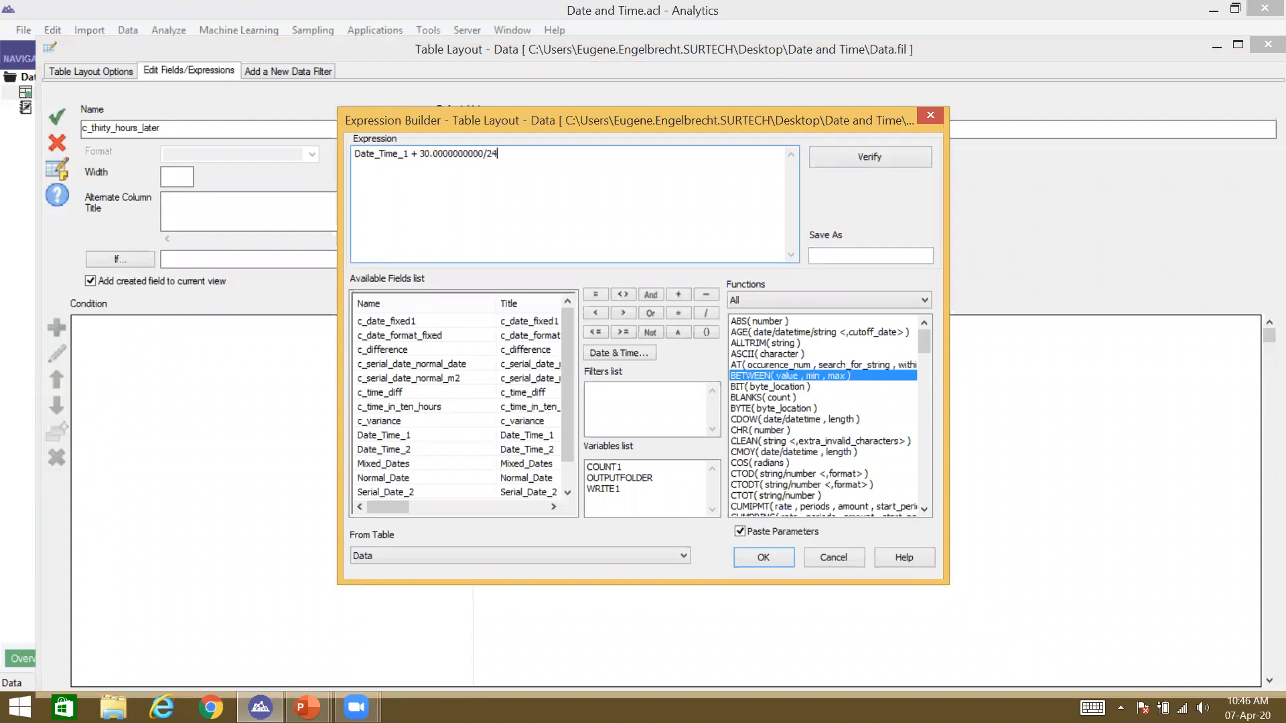
key("Return")
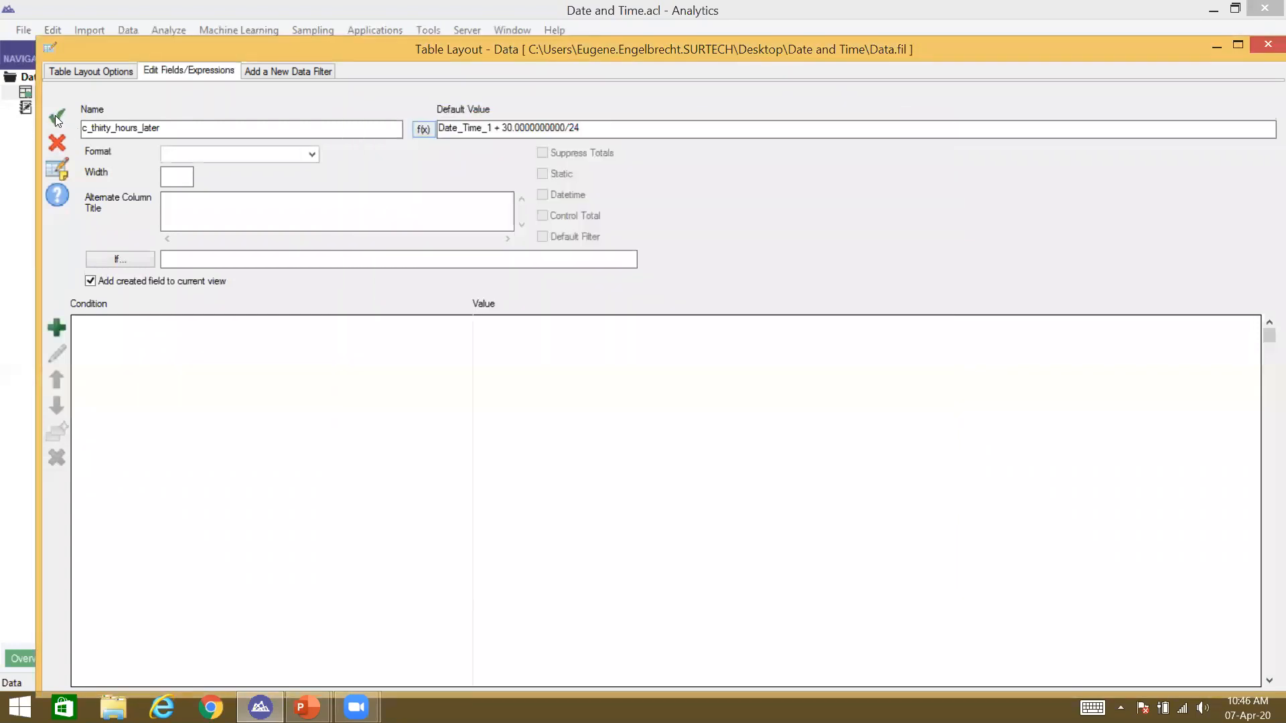
left_click(56, 117)
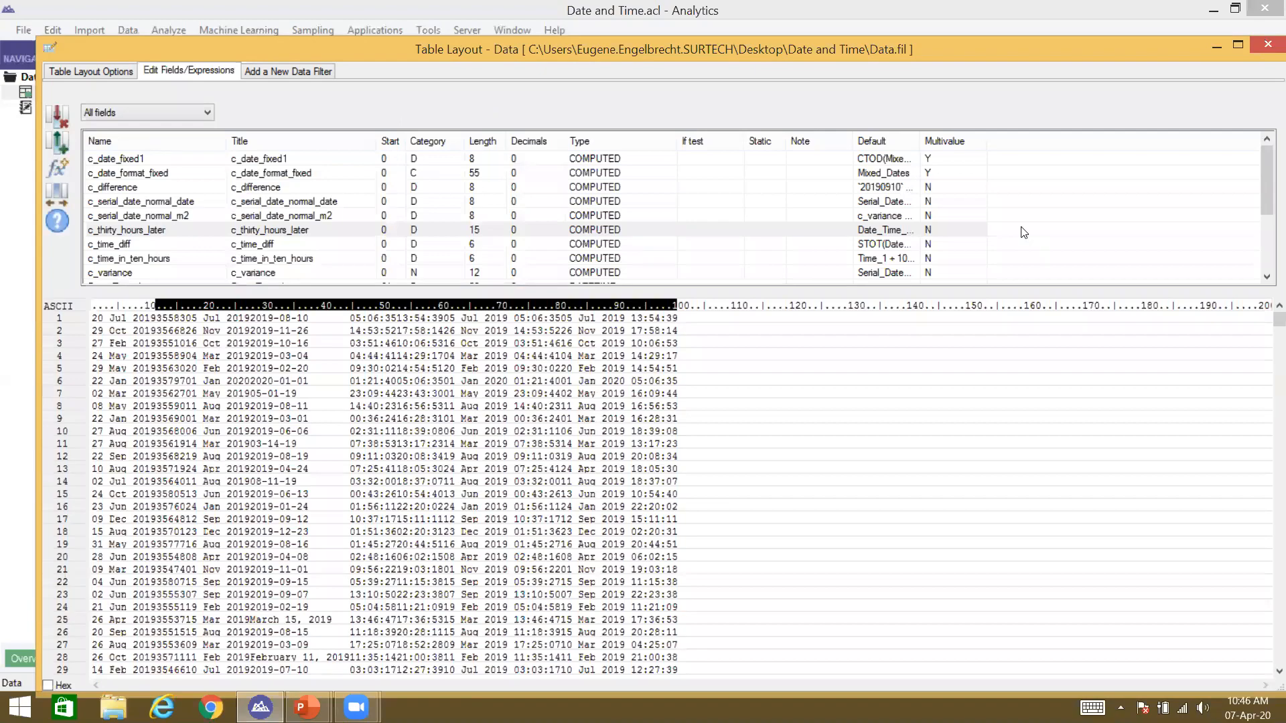
Step: Close the table layout and bring up Add Columns from the Date Time 2 column header
left_click(1268, 45)
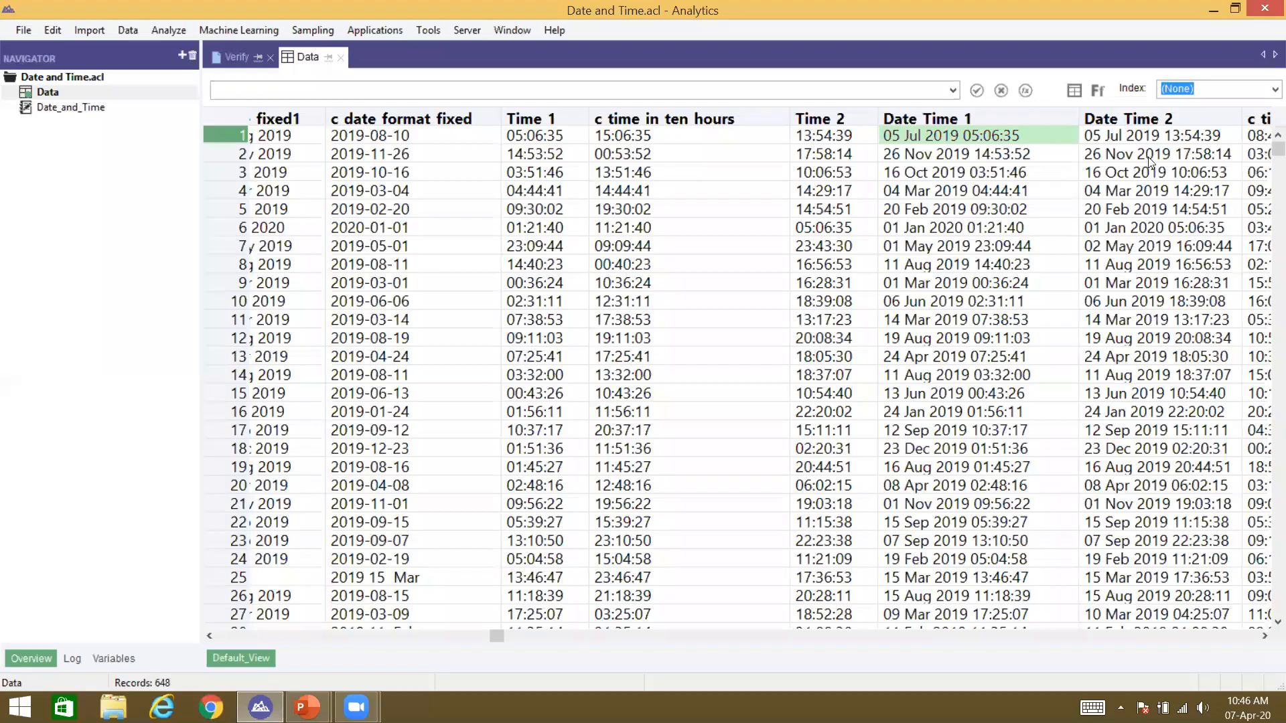
right_click(1147, 121)
left_click(1150, 161)
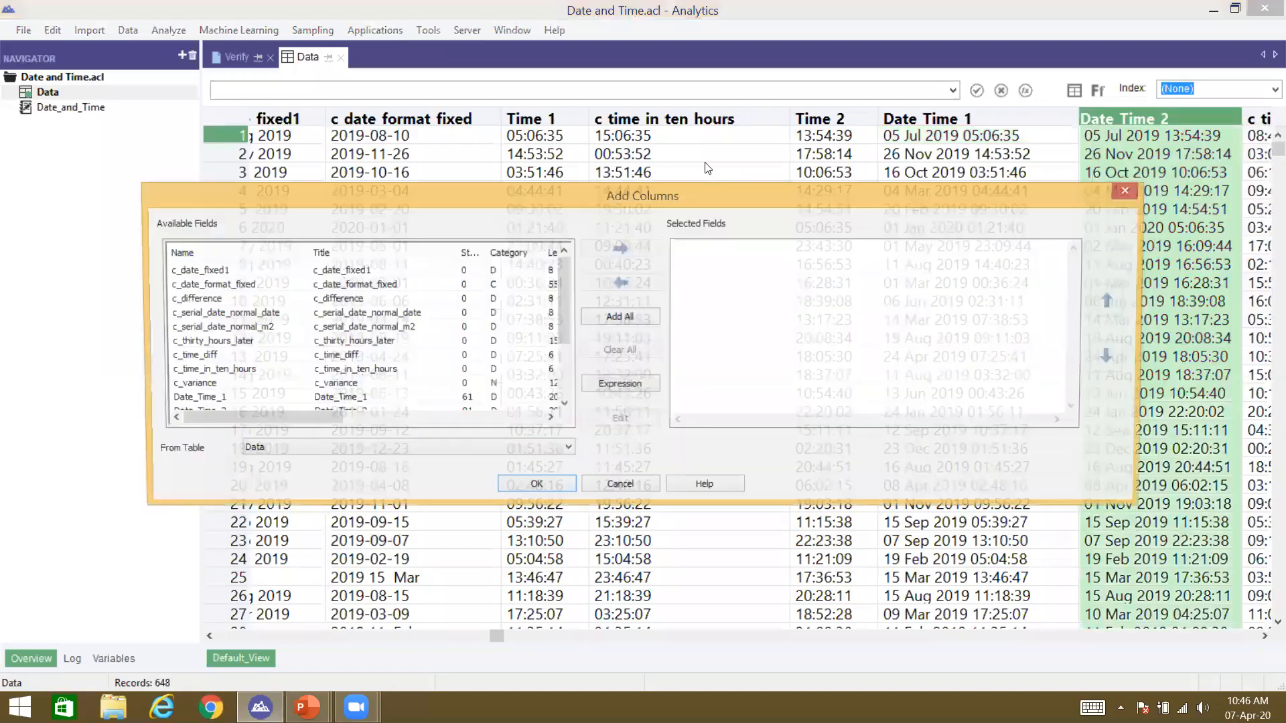
Step: Add c_thirty_hours_later to the view and check row 1 reads 06 Jul 2019 11:06:35
double_click(360, 343)
left_click(544, 491)
left_click(1007, 133)
left_click_drag(1167, 133, 1011, 125)
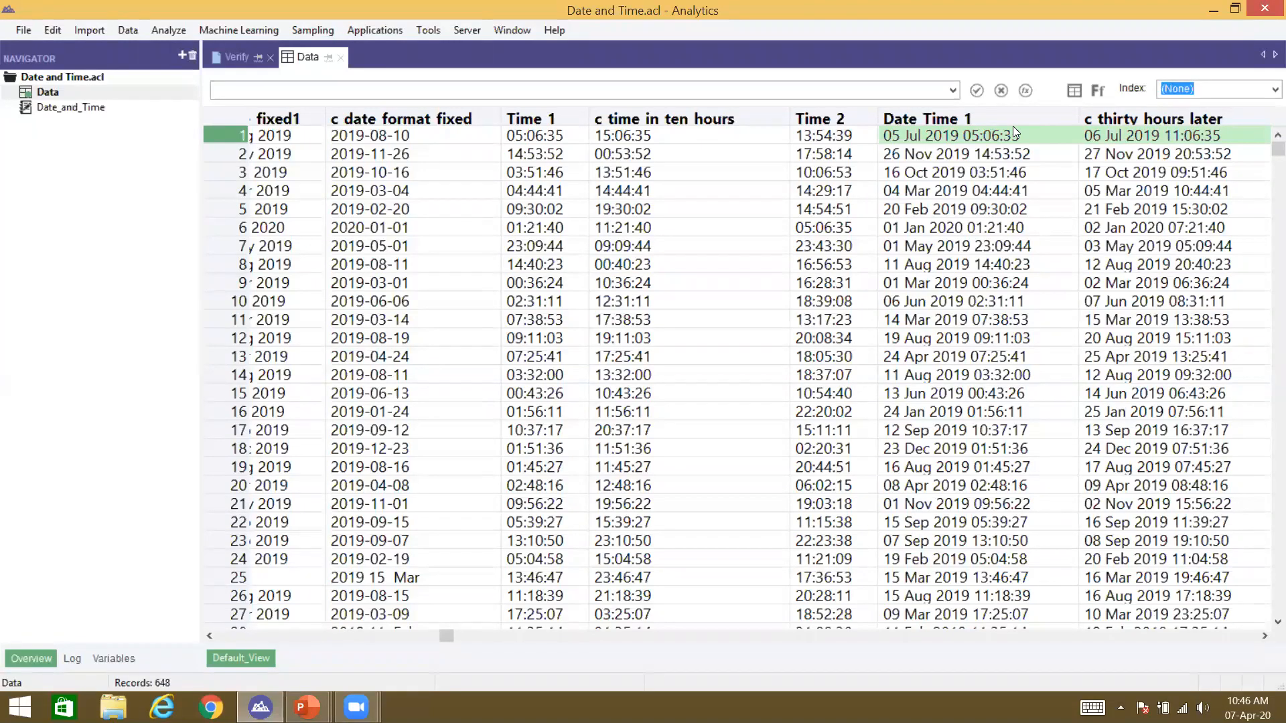
left_click(1008, 121)
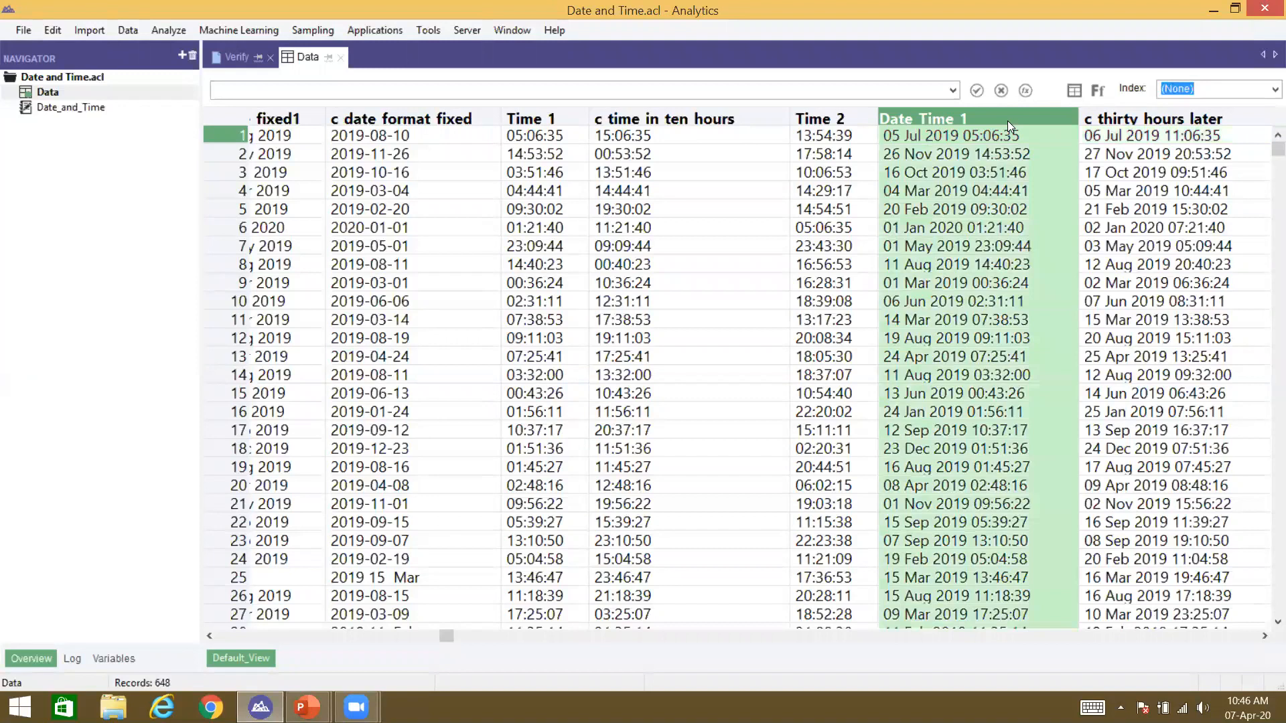
left_click(1016, 131)
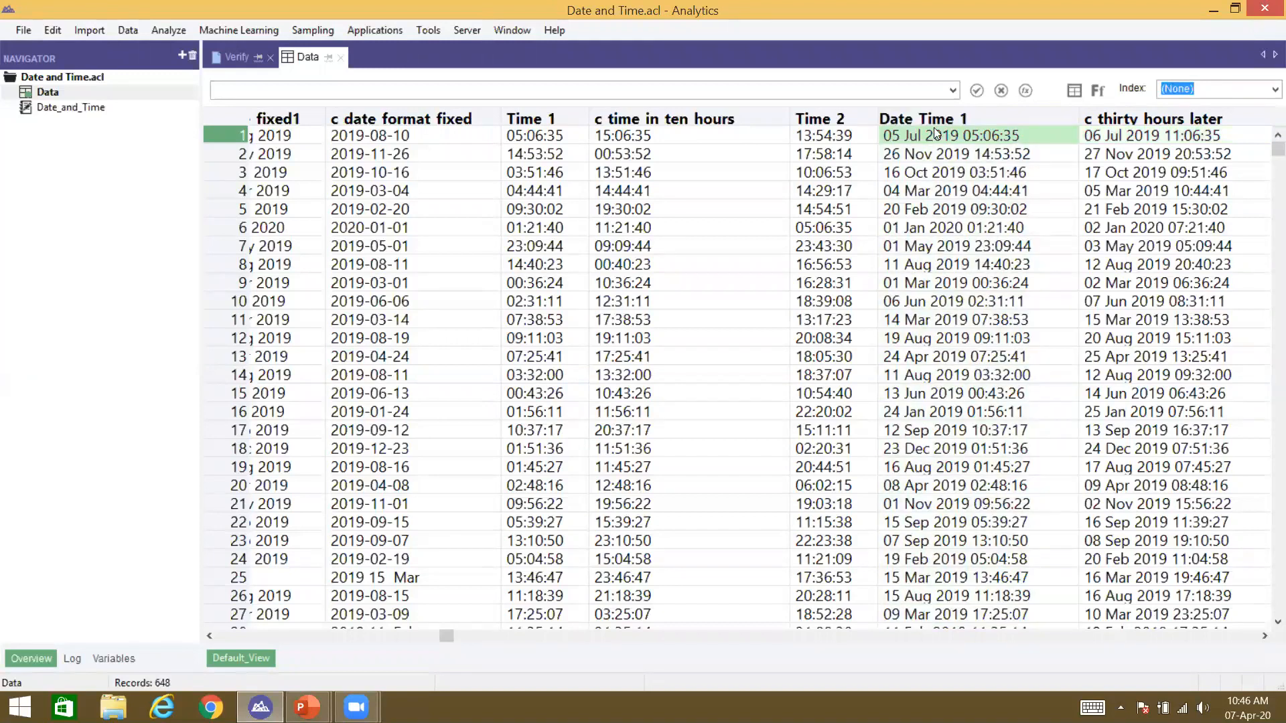
left_click(990, 124)
left_click(1016, 131)
left_click(1148, 138)
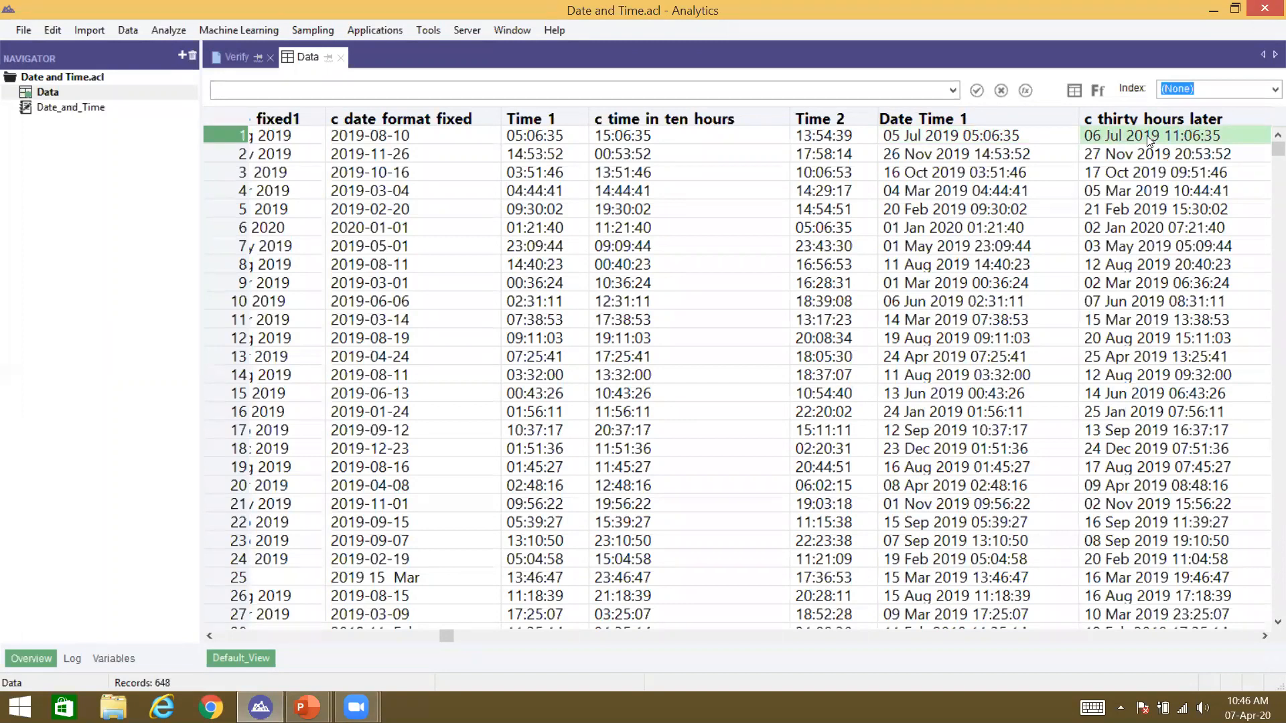
left_click(1076, 134, "shift")
left_click(1037, 139)
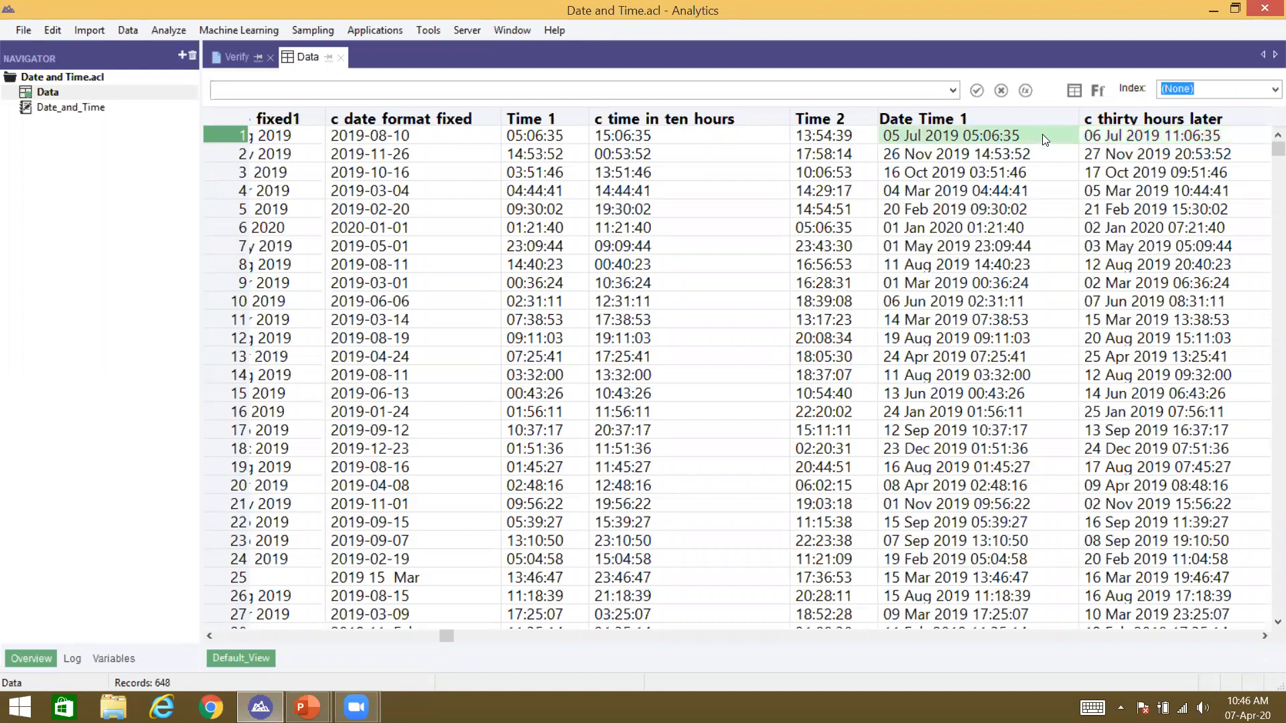
left_click(991, 118)
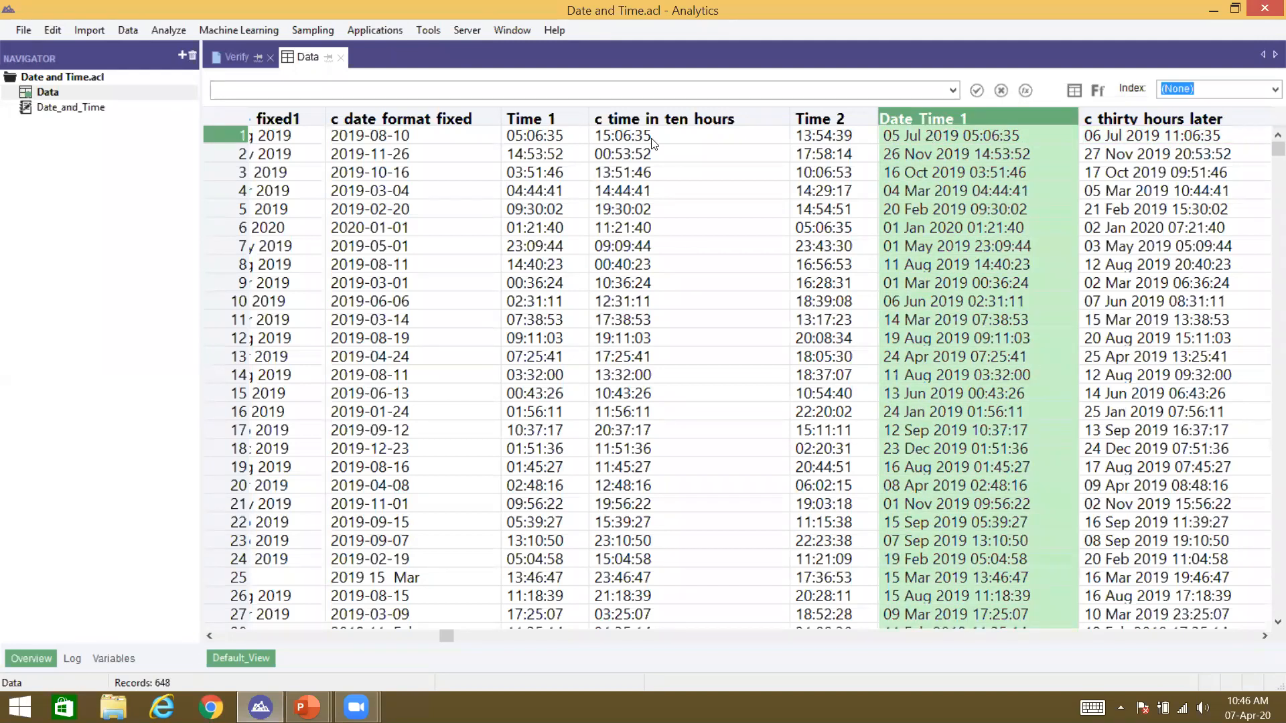
left_click(555, 141)
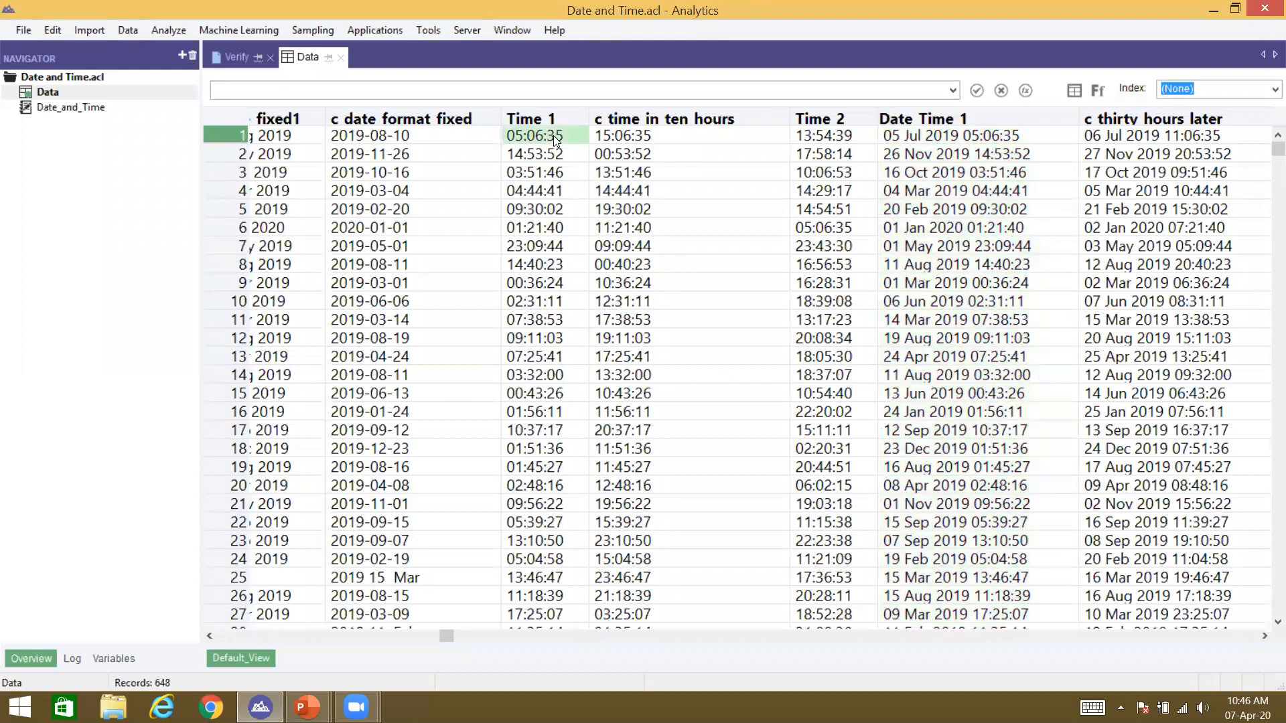
right_click(550, 136)
left_click(545, 133)
left_click(940, 131)
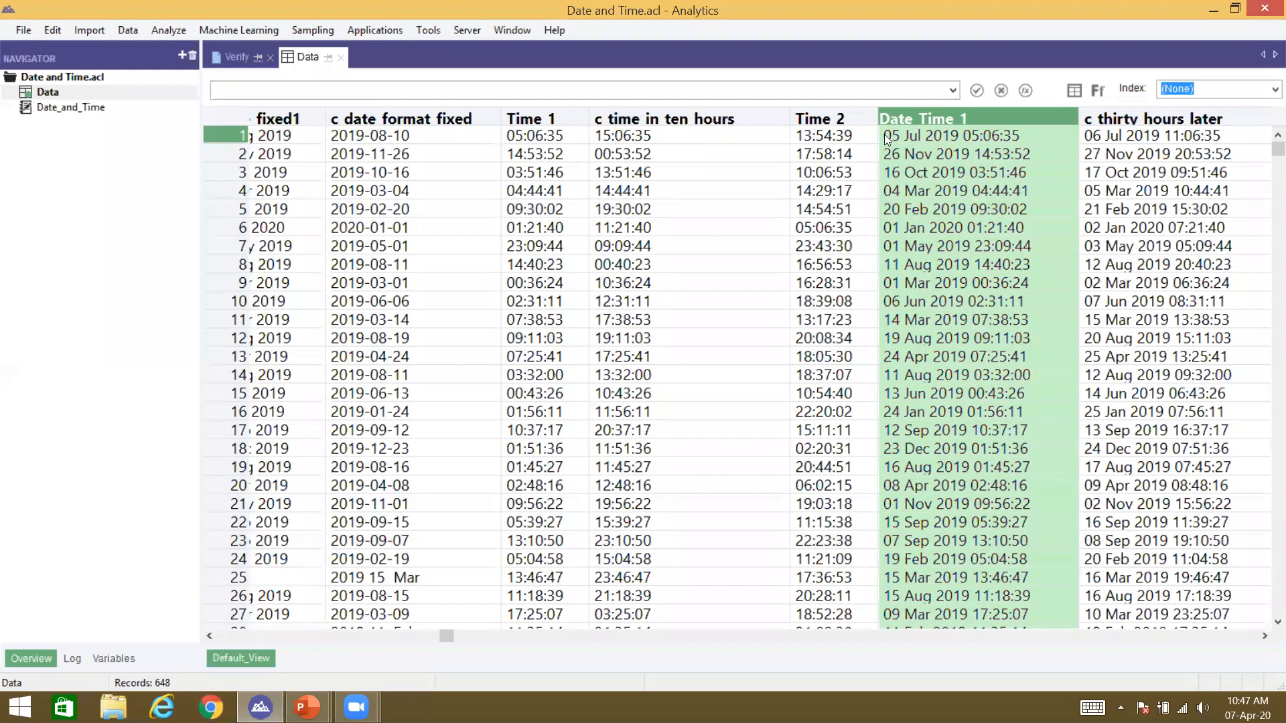
left_click(562, 137)
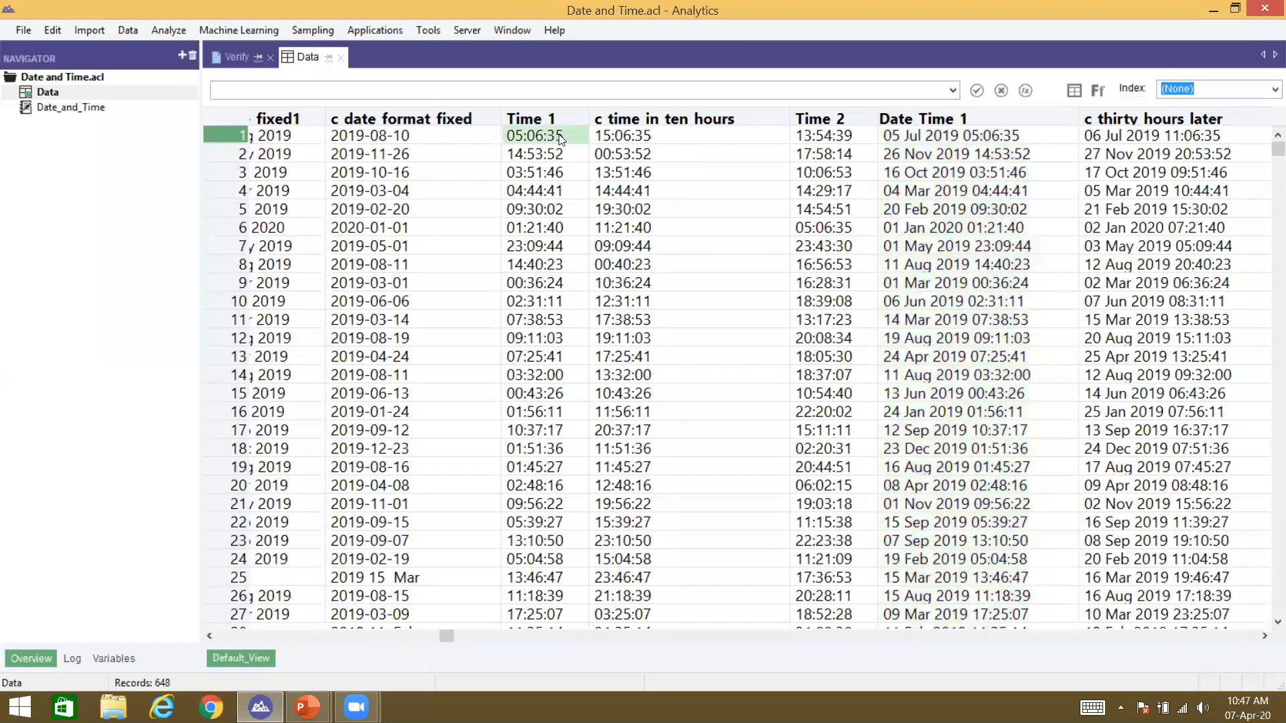
left_click(991, 137)
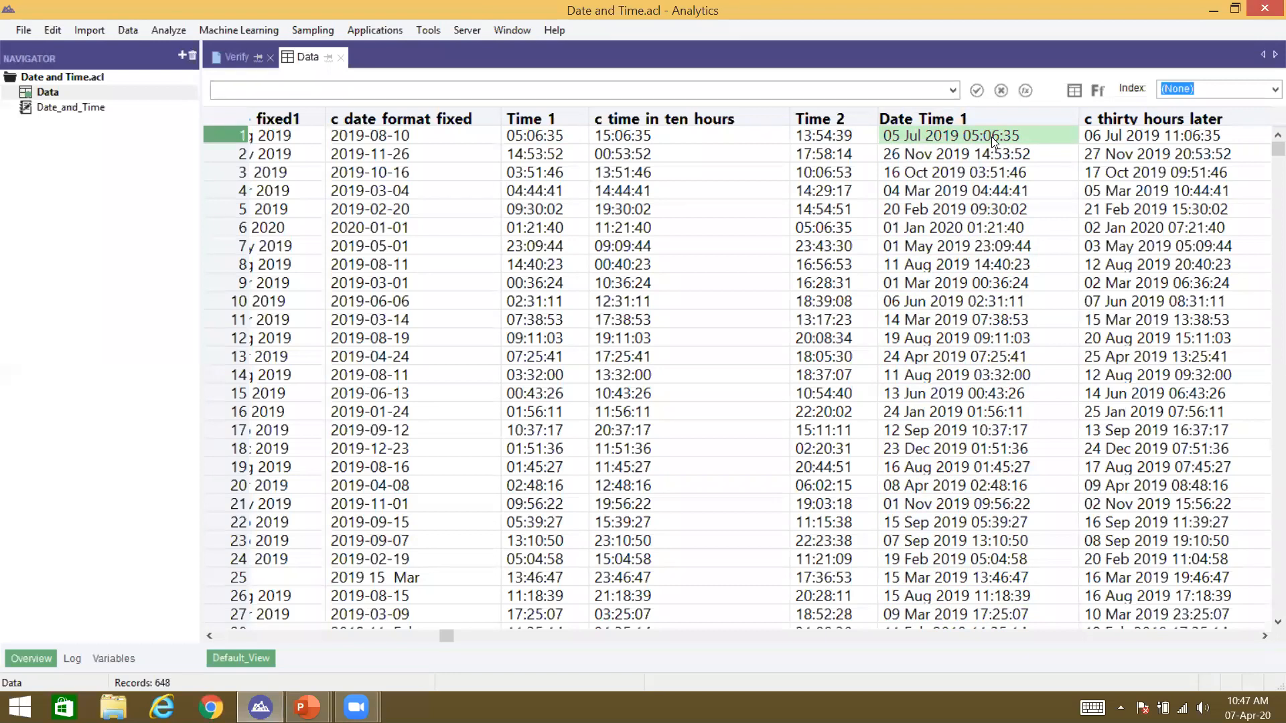
left_click(950, 119)
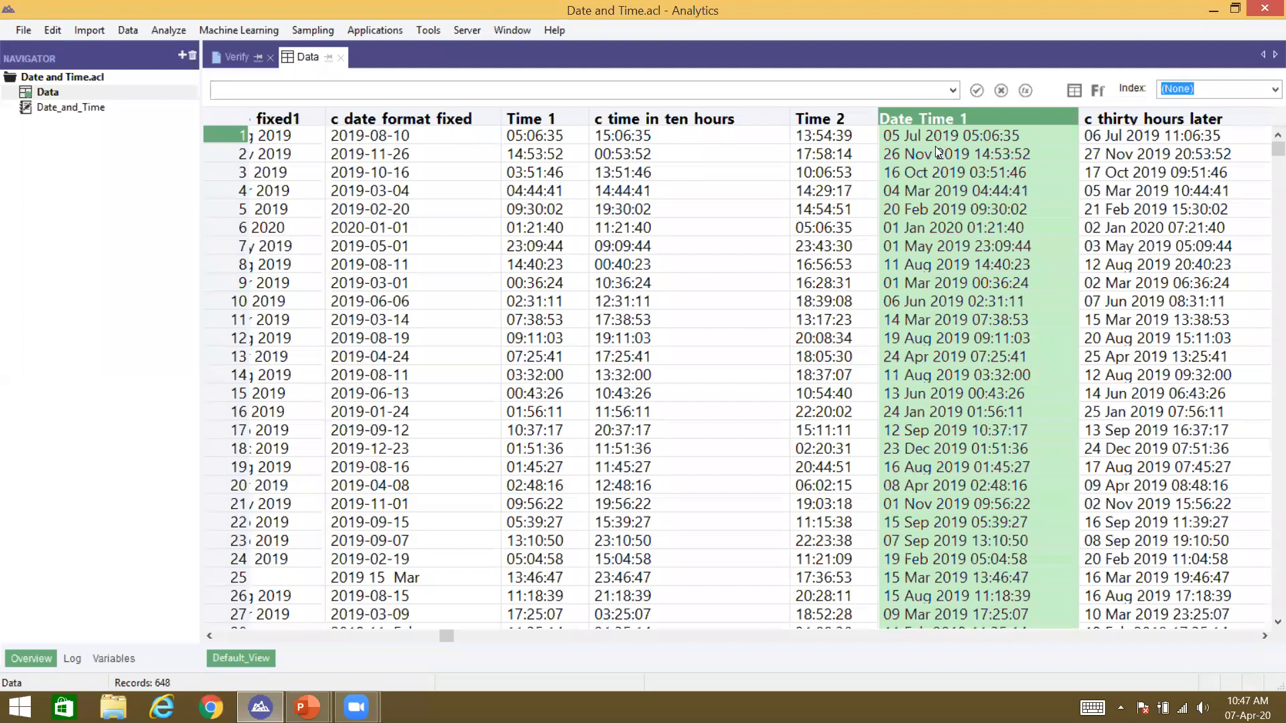
left_click(957, 134)
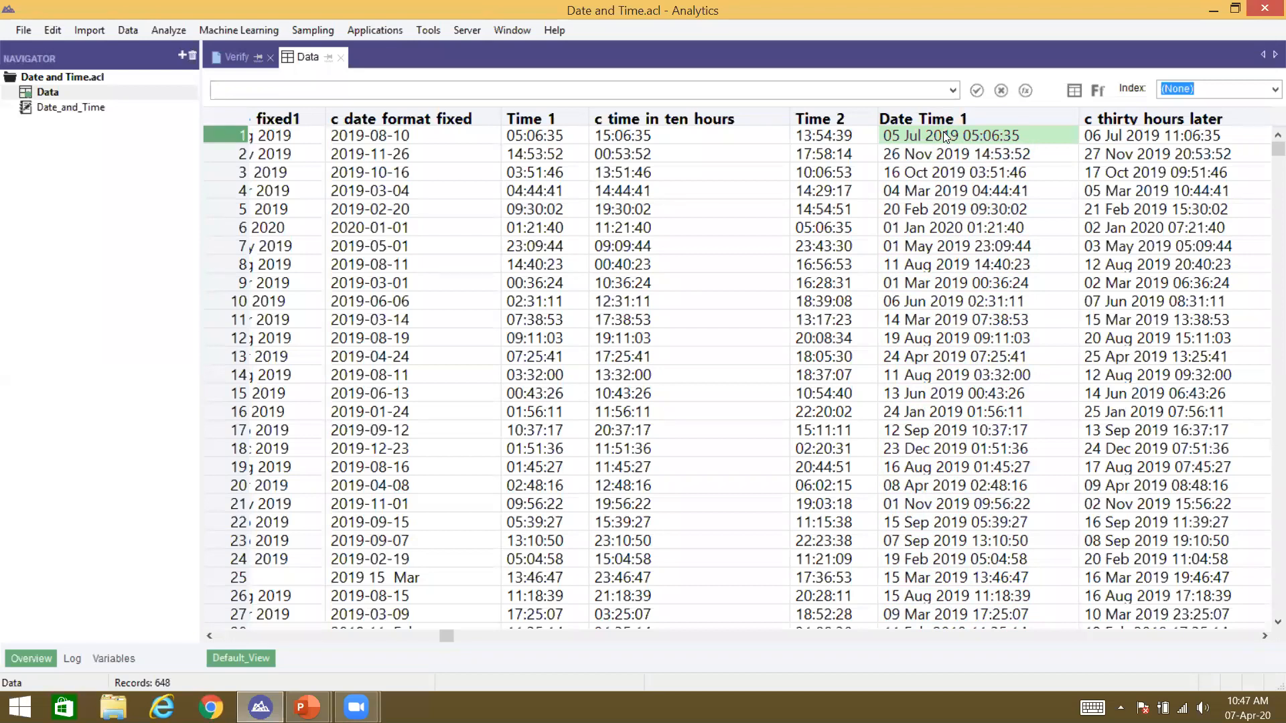
right_click(943, 120)
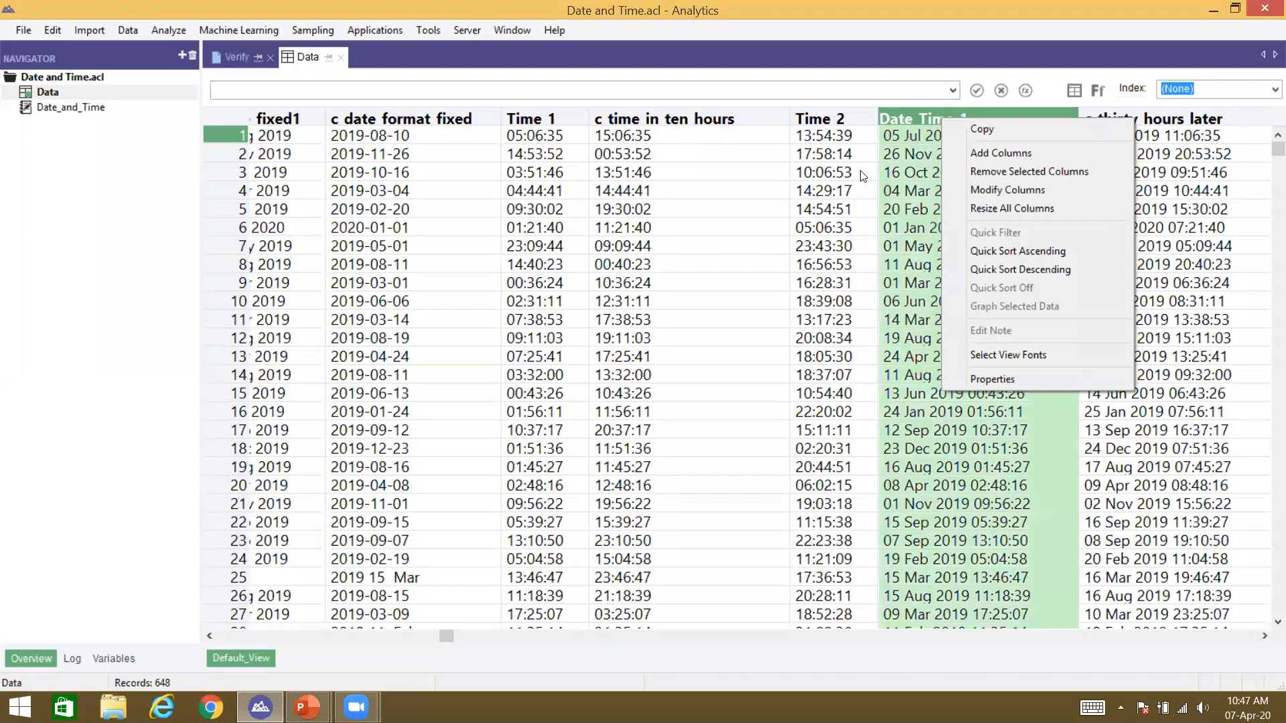
left_click(903, 157)
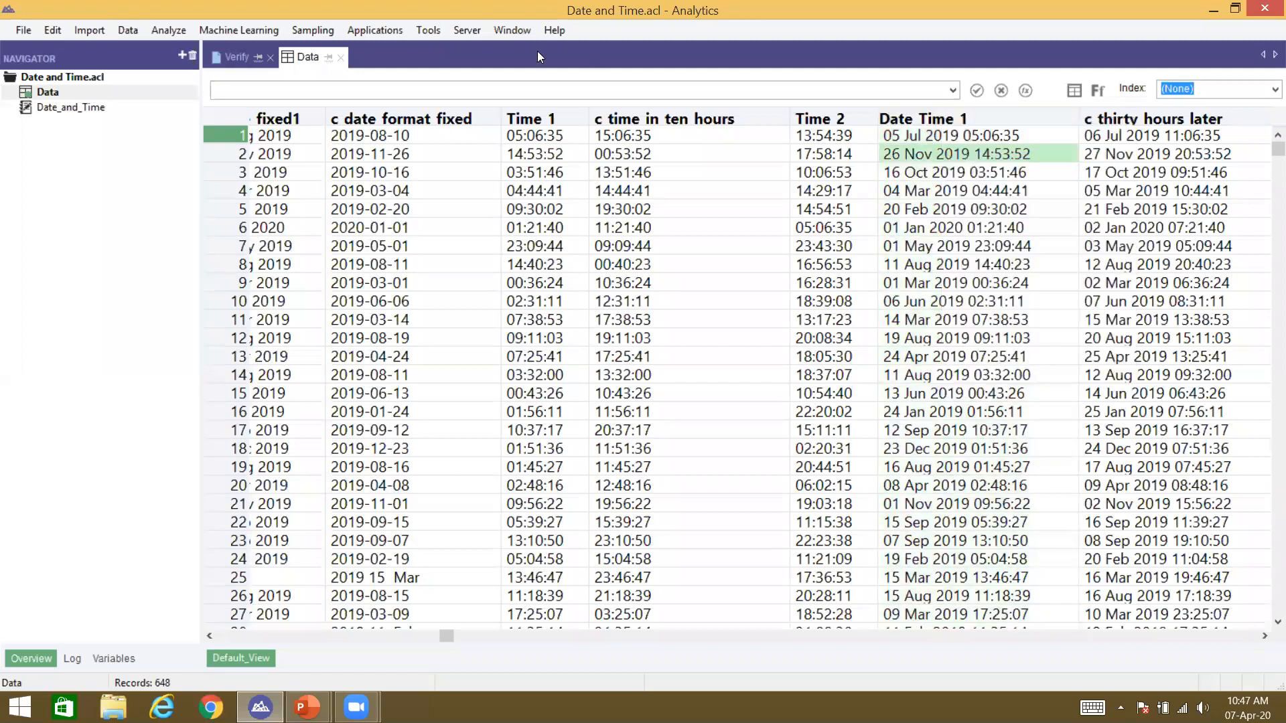
left_click(533, 126)
left_click(982, 145)
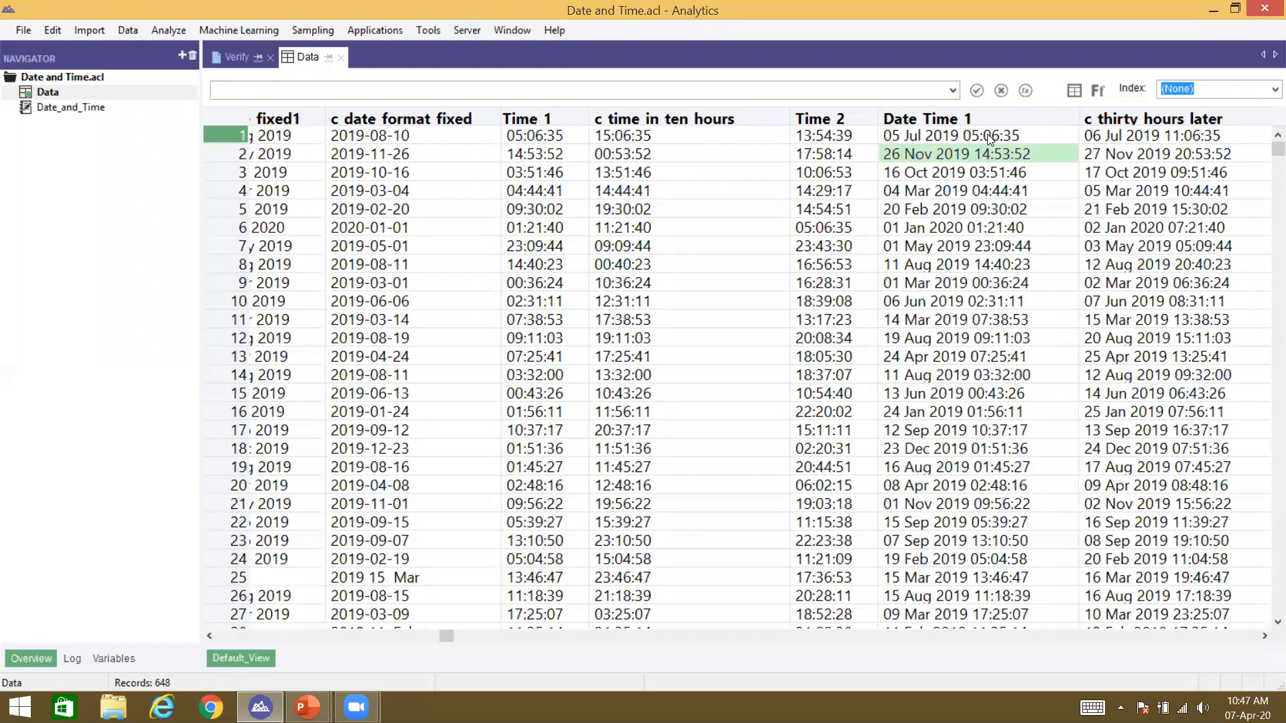
left_click(985, 136)
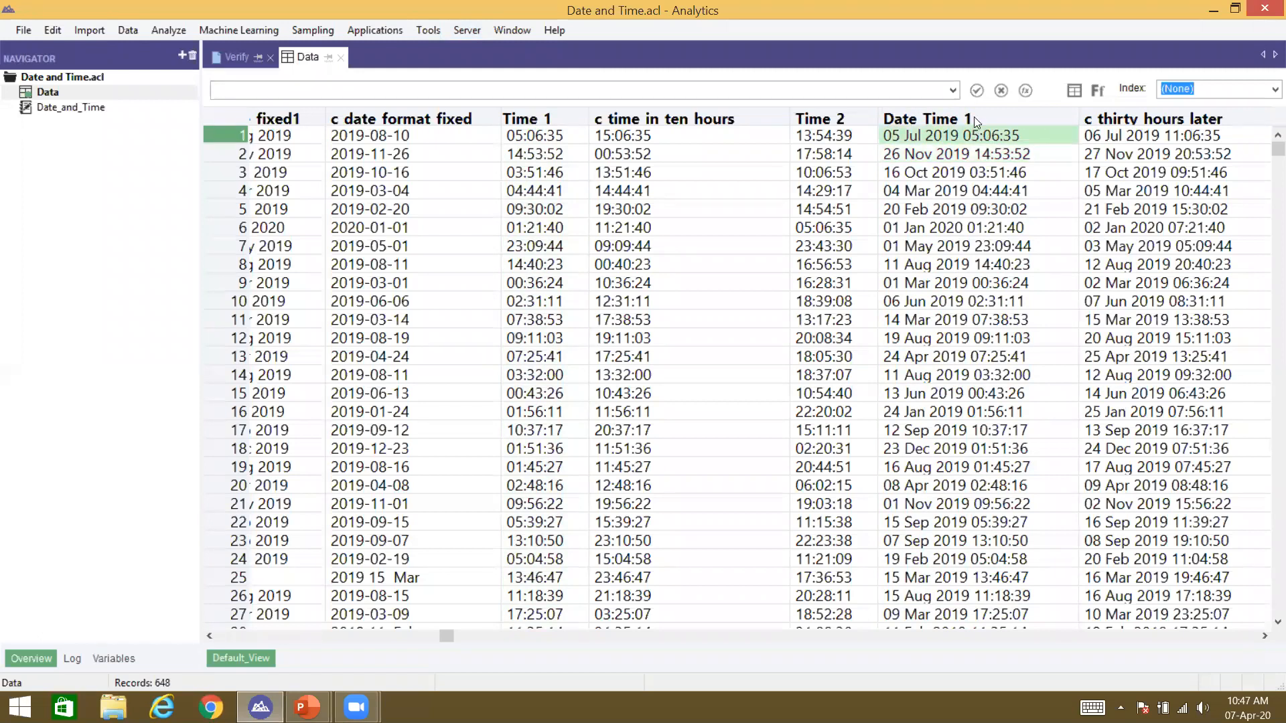
left_click(974, 120)
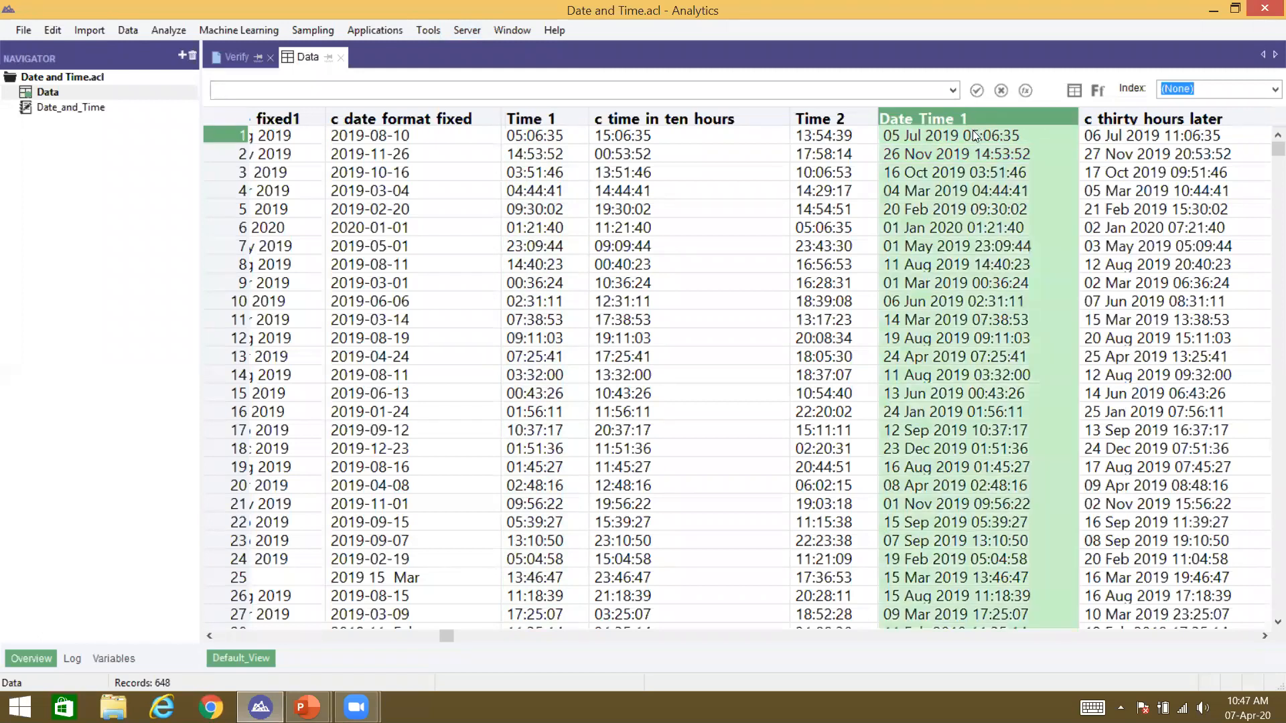
left_click(527, 122)
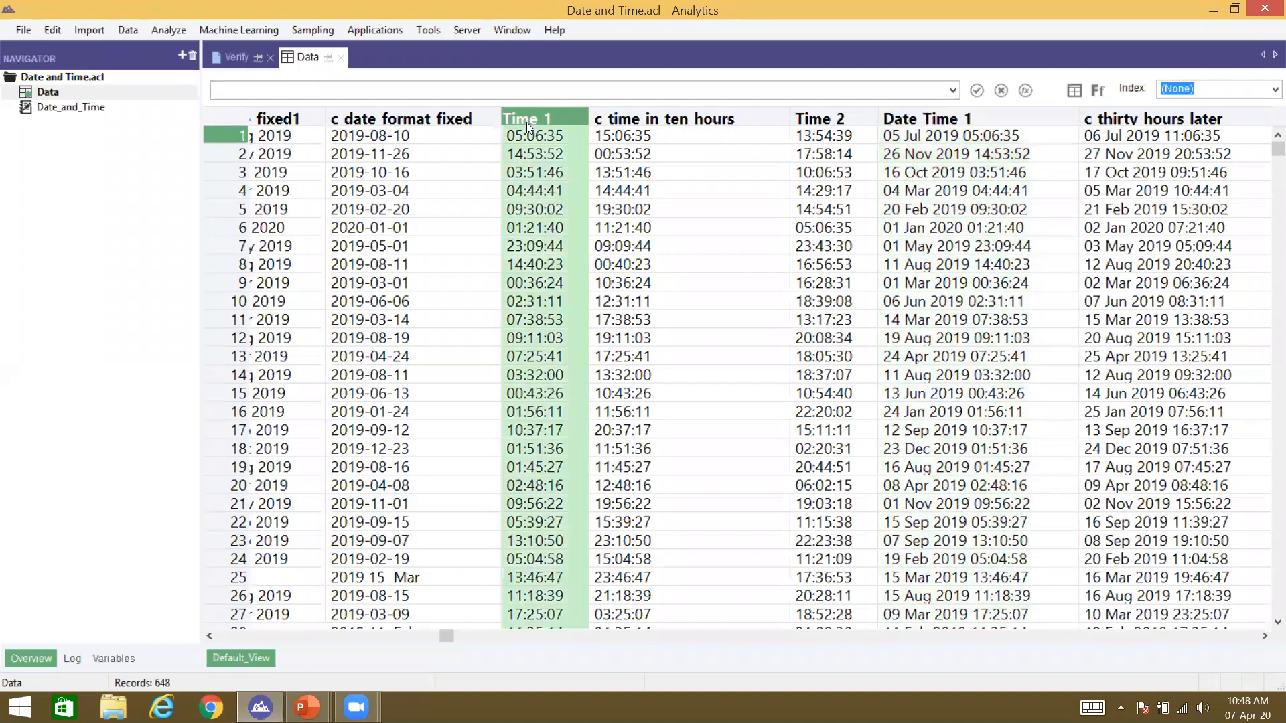
left_click(520, 153)
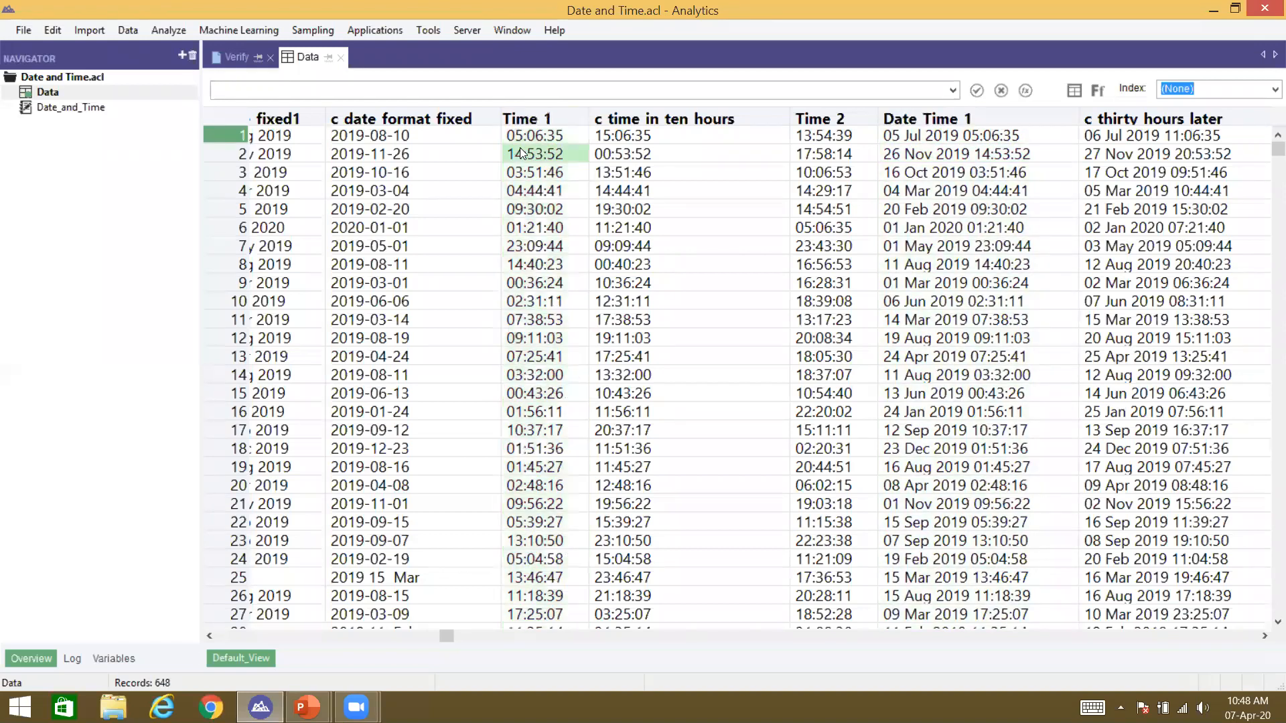
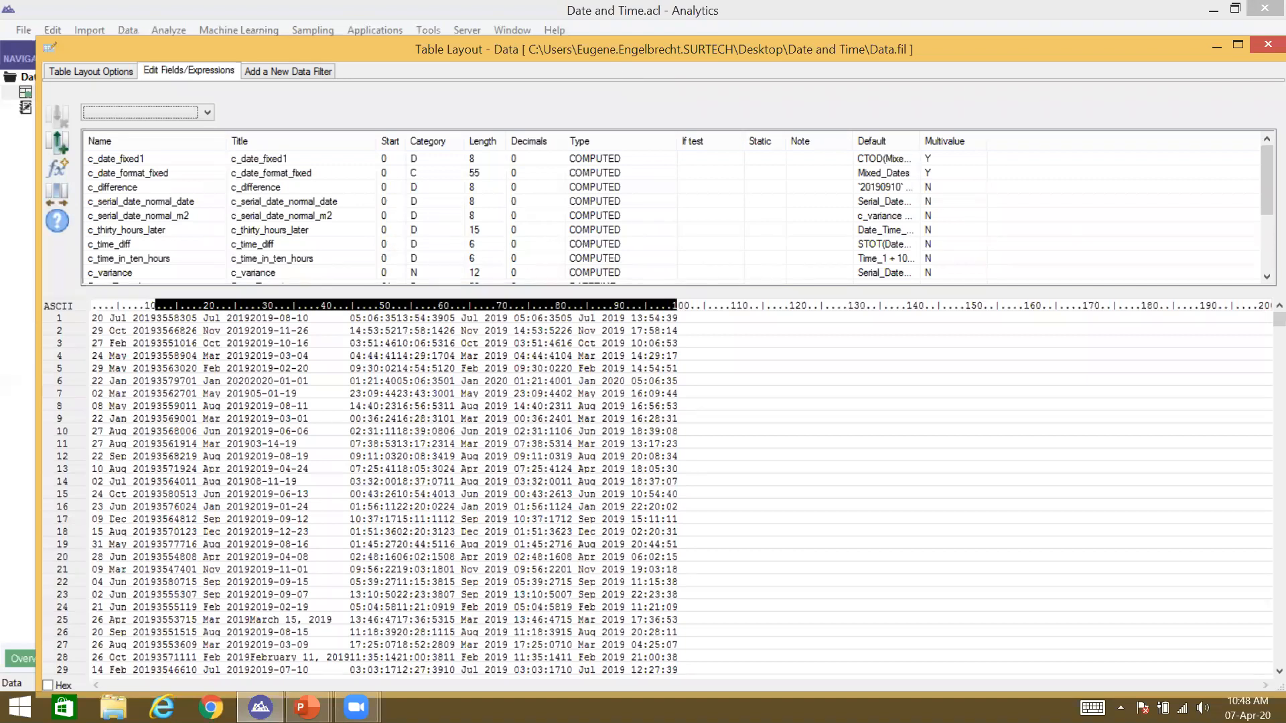
Step: Start a new computed field named c_test_date with default value 2019001
left_click(57, 167)
type("c_test_dare")
key("BackSpace")
key("BackSpace")
type("re")
key("BackSpace")
key("BackSpace")
type("te")
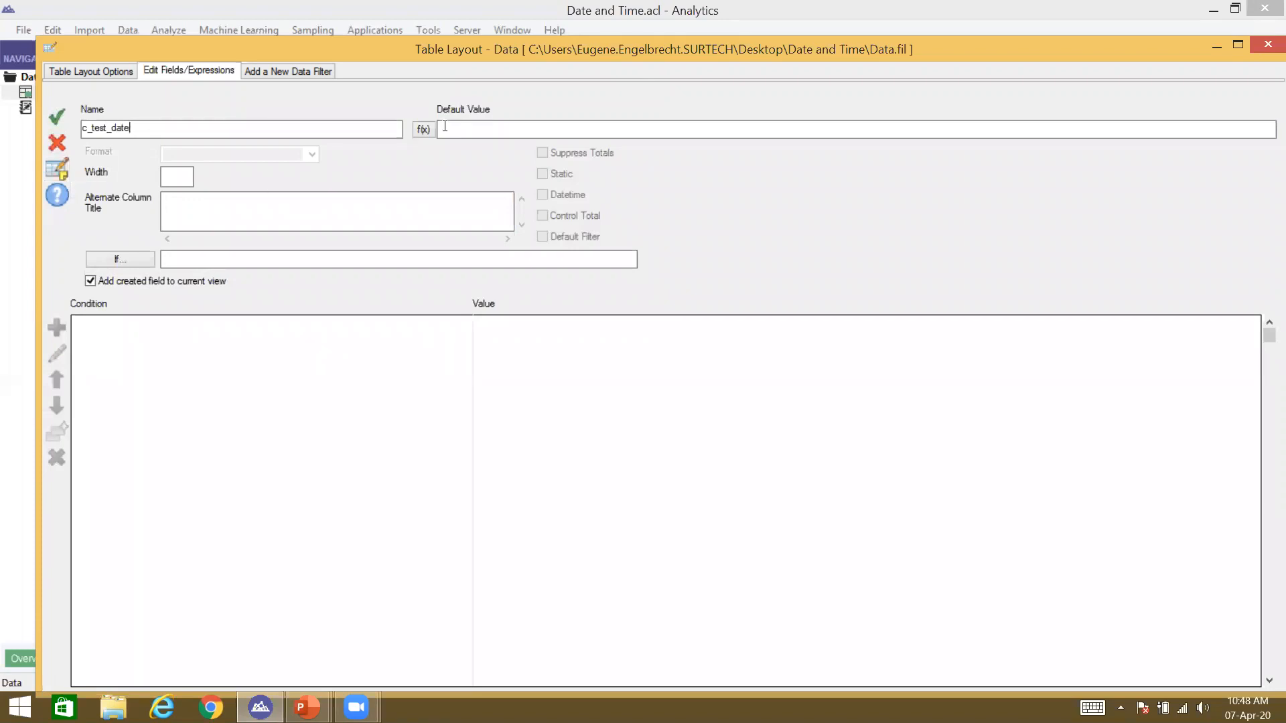
type("2019001")
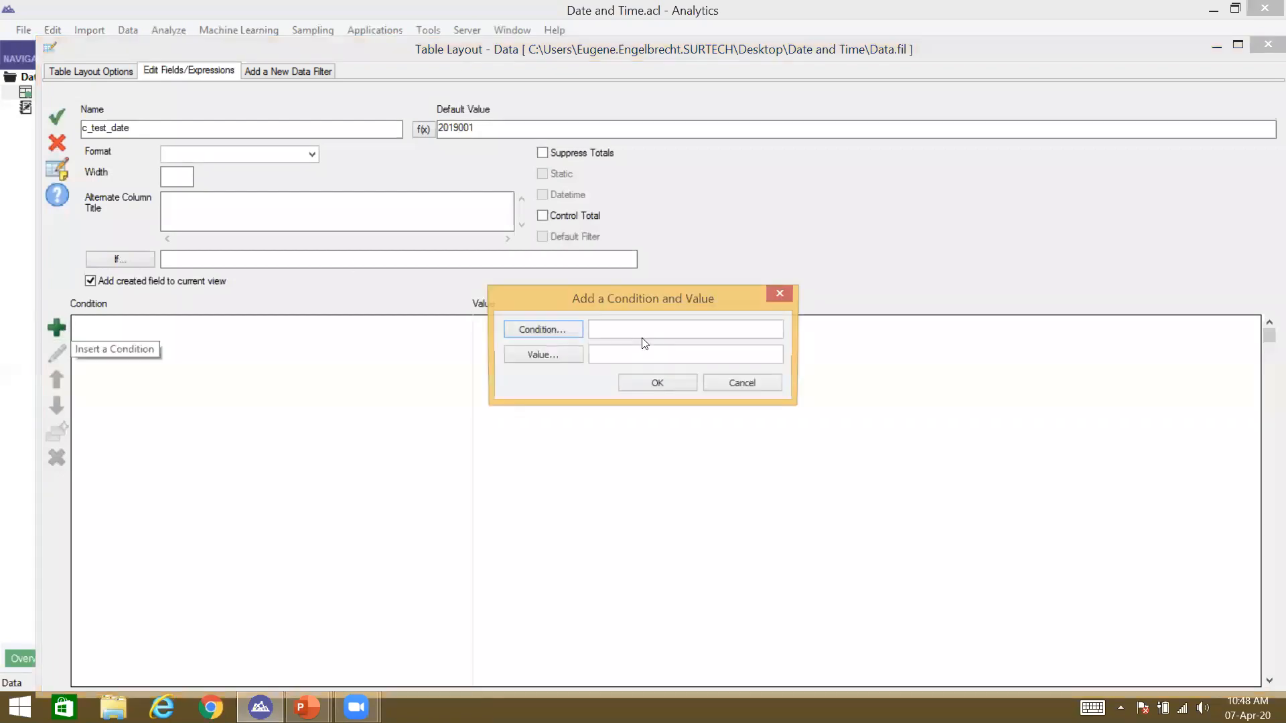
Step: Add the condition RECNO() = 2 with value 2019002 and duplicate it twice
type("RECNO() = 2")
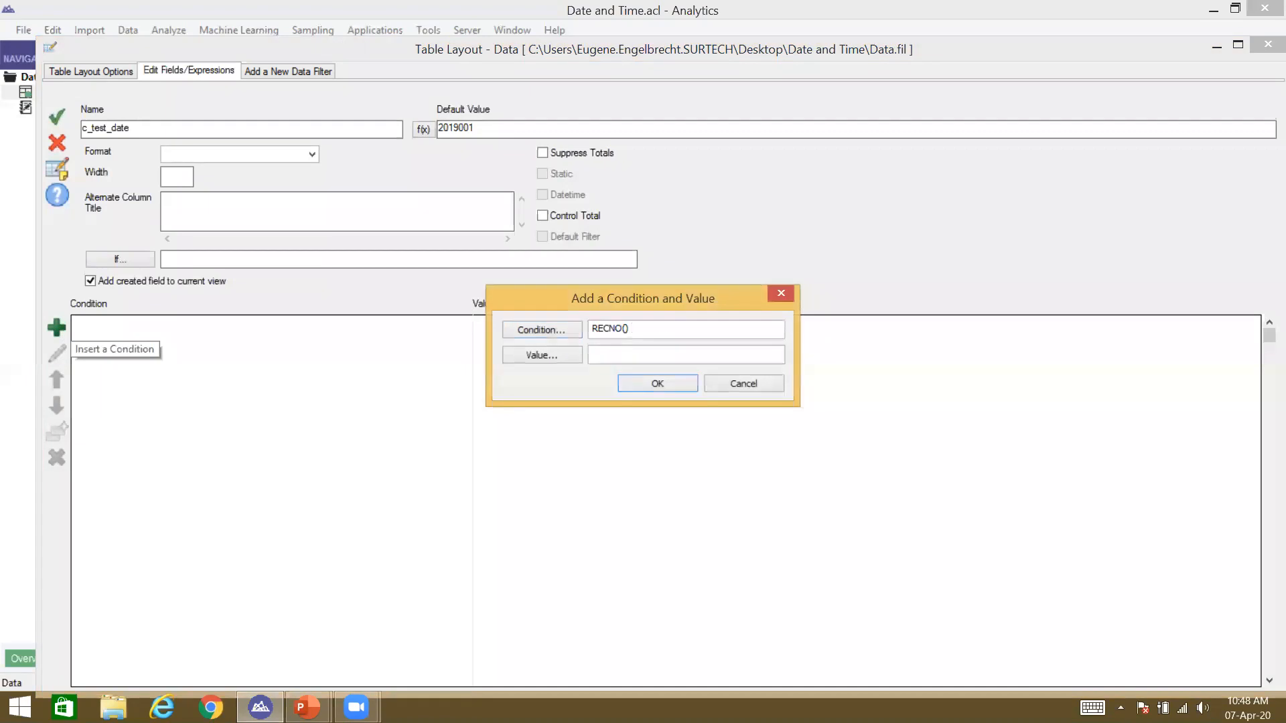
left_click(659, 356)
type("2019002")
key("Return")
left_click(63, 431)
left_click(63, 431)
Step: Edit the second condition to RECNO() = 3 with value 2019031
double_click(113, 334)
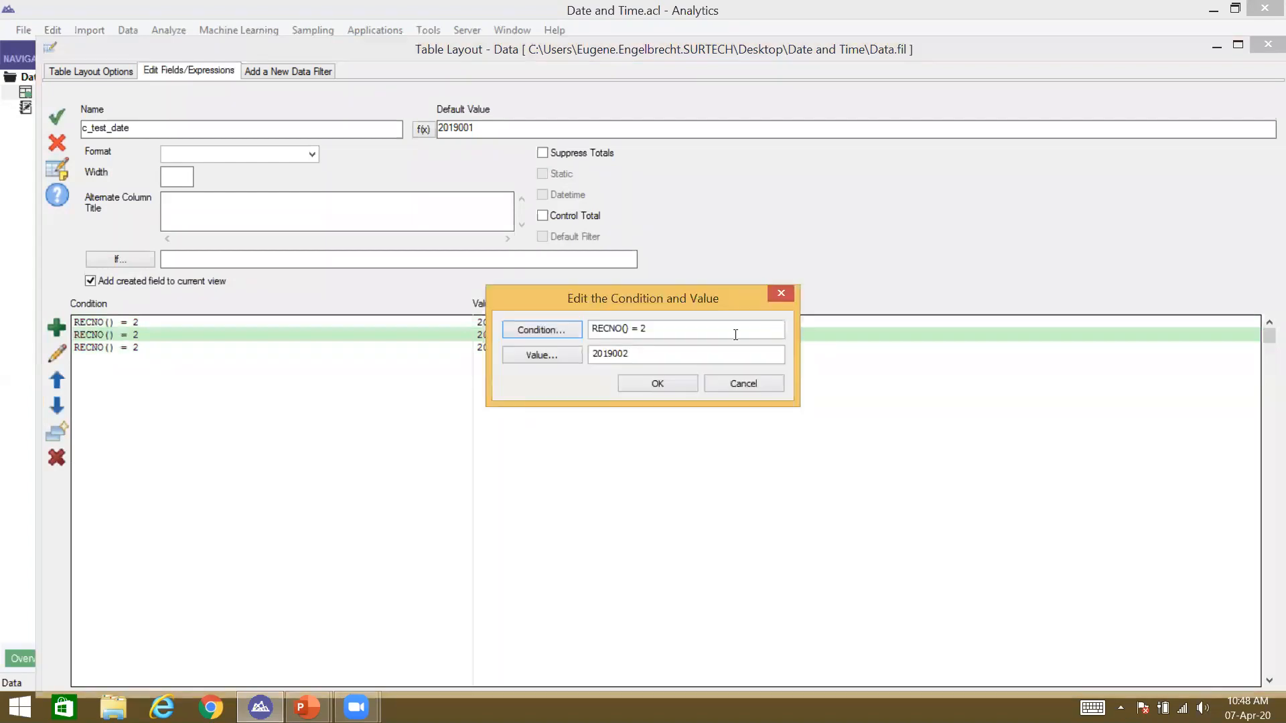
left_click(712, 328)
key("BackSpace")
type("3")
left_click(666, 355)
key("BackSpace")
key("BackSpace")
type("3")
key("Return")
Step: Edit the third condition to RECNO() = 4 with value 2019032
double_click(159, 347)
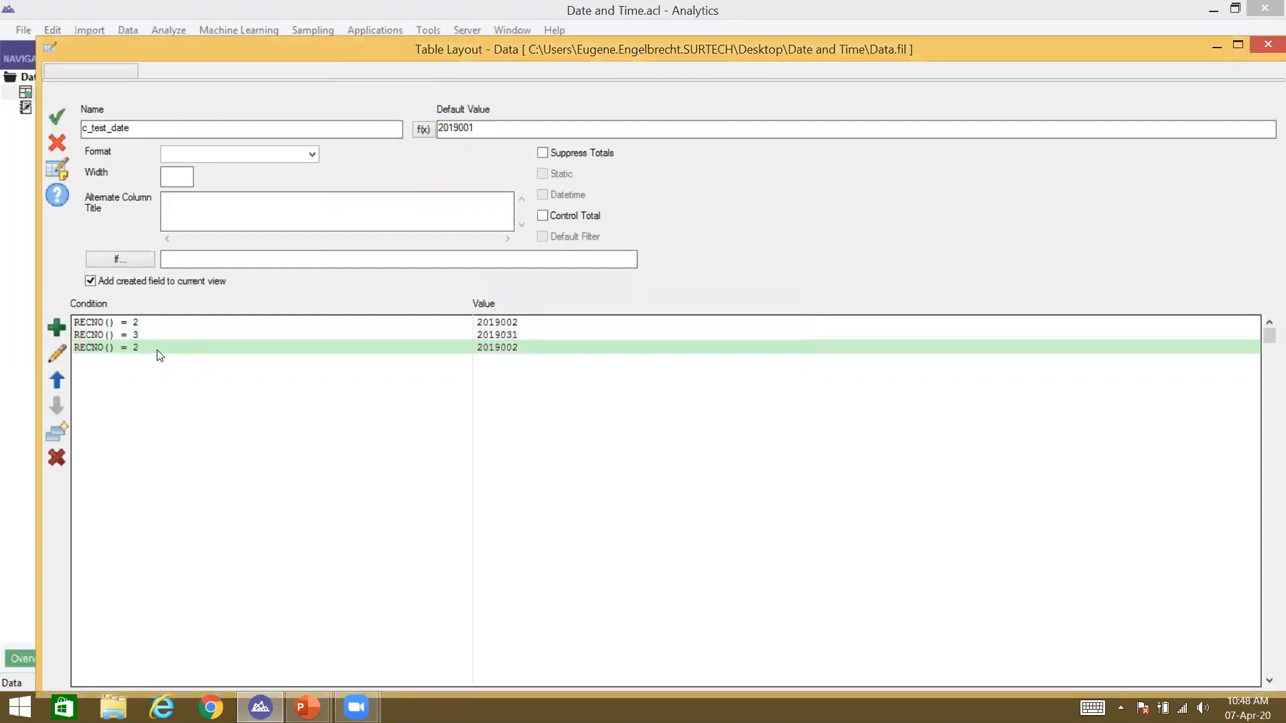
left_click(678, 328)
key("BackSpace")
type("4")
left_click(674, 352)
key("BackSpace")
key("BackSpace")
type("32")
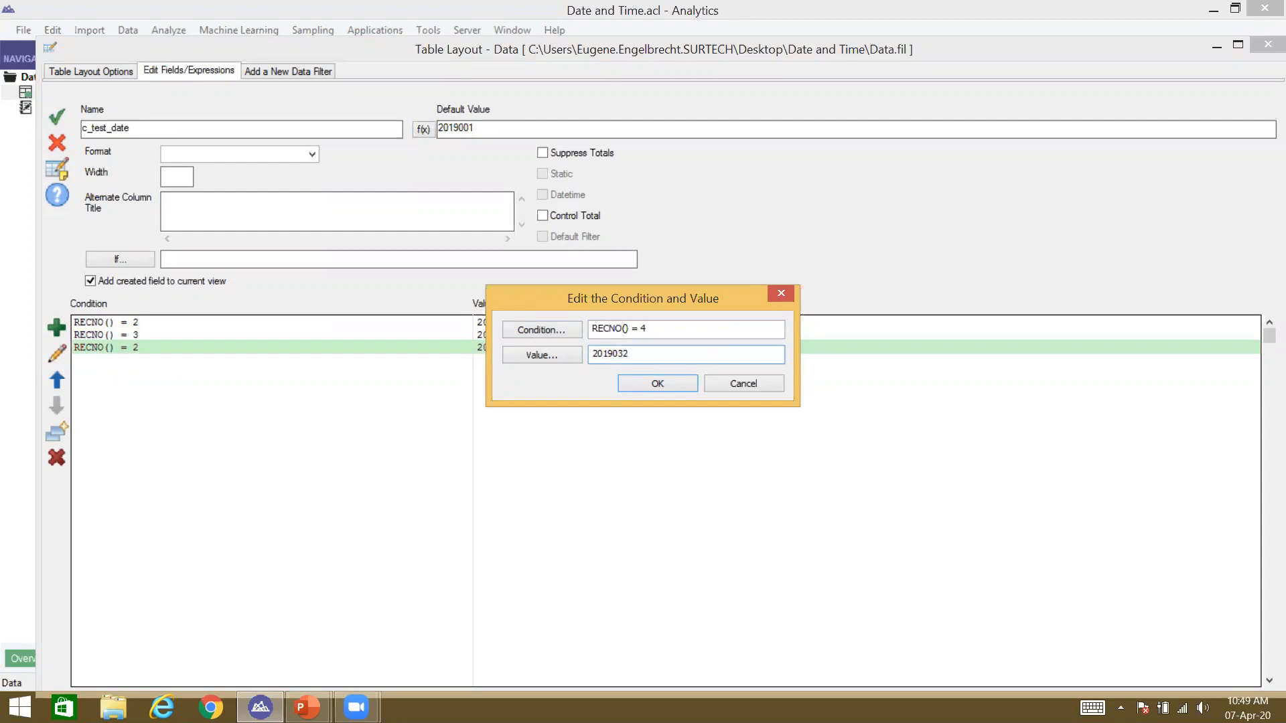
key("Return")
Step: Edit the last condition to RECNO() = 45 and enter its value
double_click(111, 361)
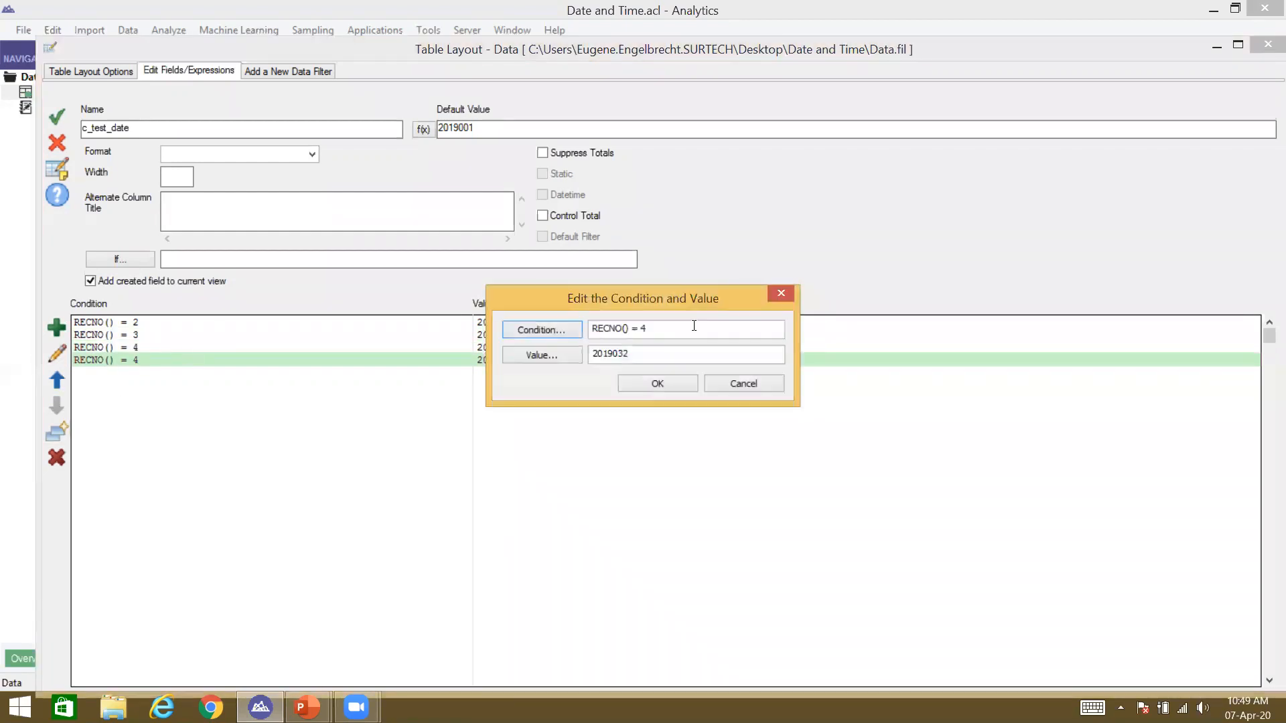
left_click(692, 327)
type("5")
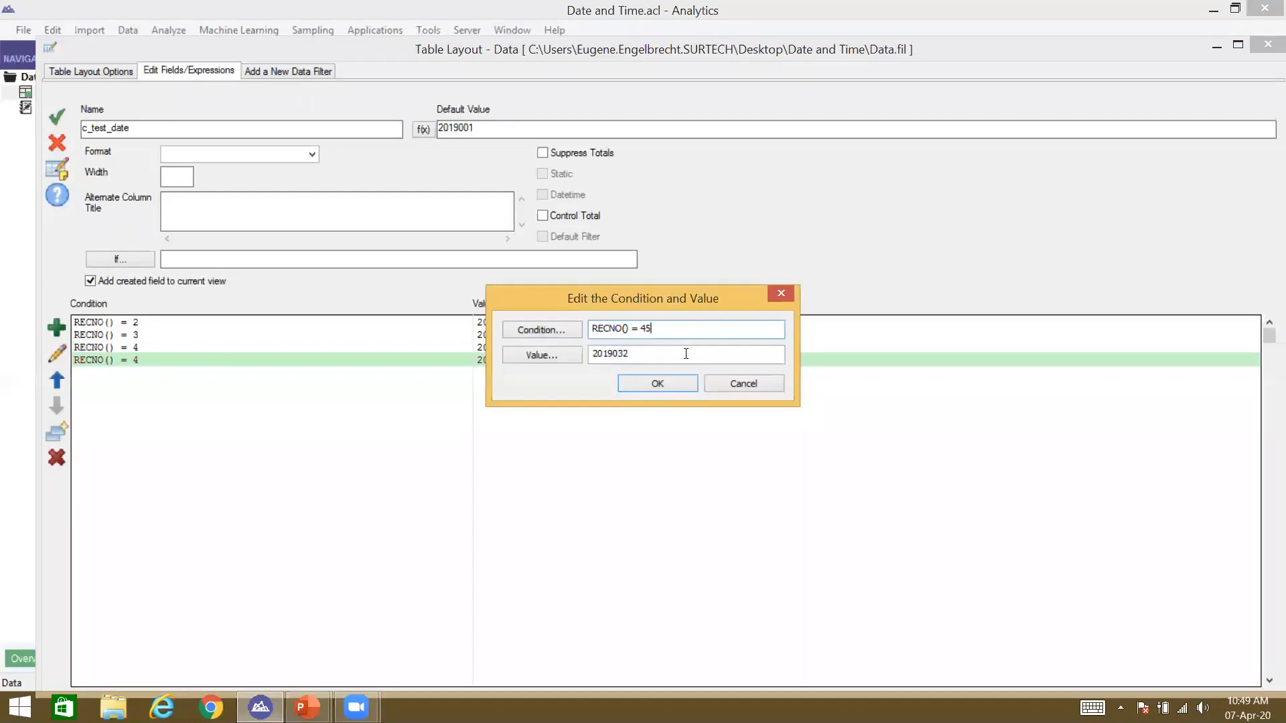
left_click(685, 355)
key("BackSpace")
key("BackSpace")
key("BackSpace")
type("3635")
key("Return")
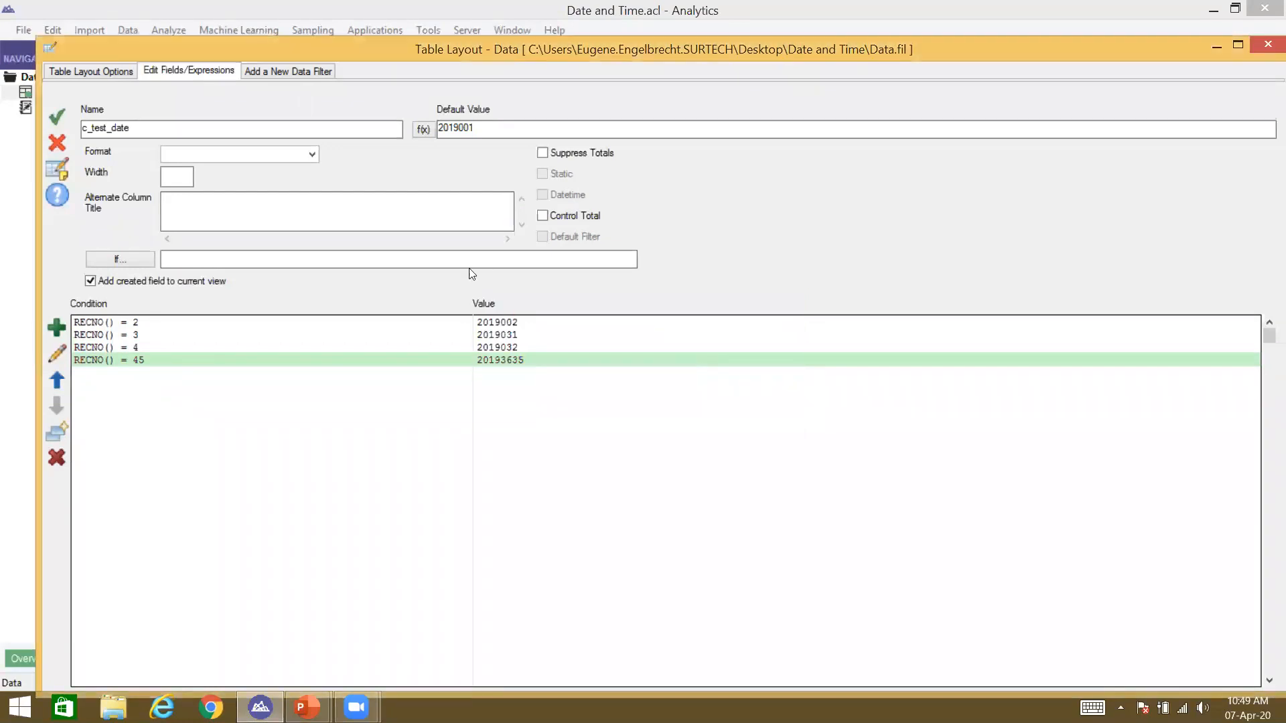
Step: Correct the record 45 value to 2019365, accept c_test_date and close the layout
double_click(519, 361)
left_click(630, 353)
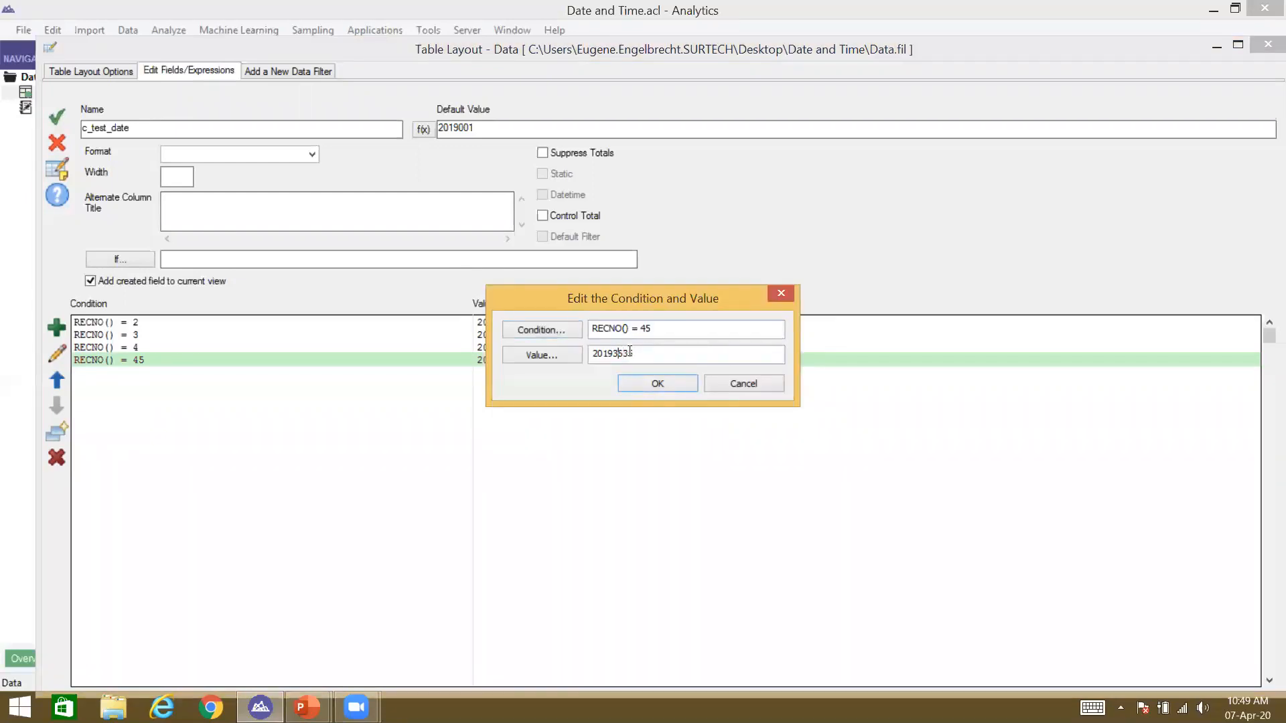
key("BackSpace")
key("BackSpace")
key("Delete")
key("Delete")
type("65")
key("Return")
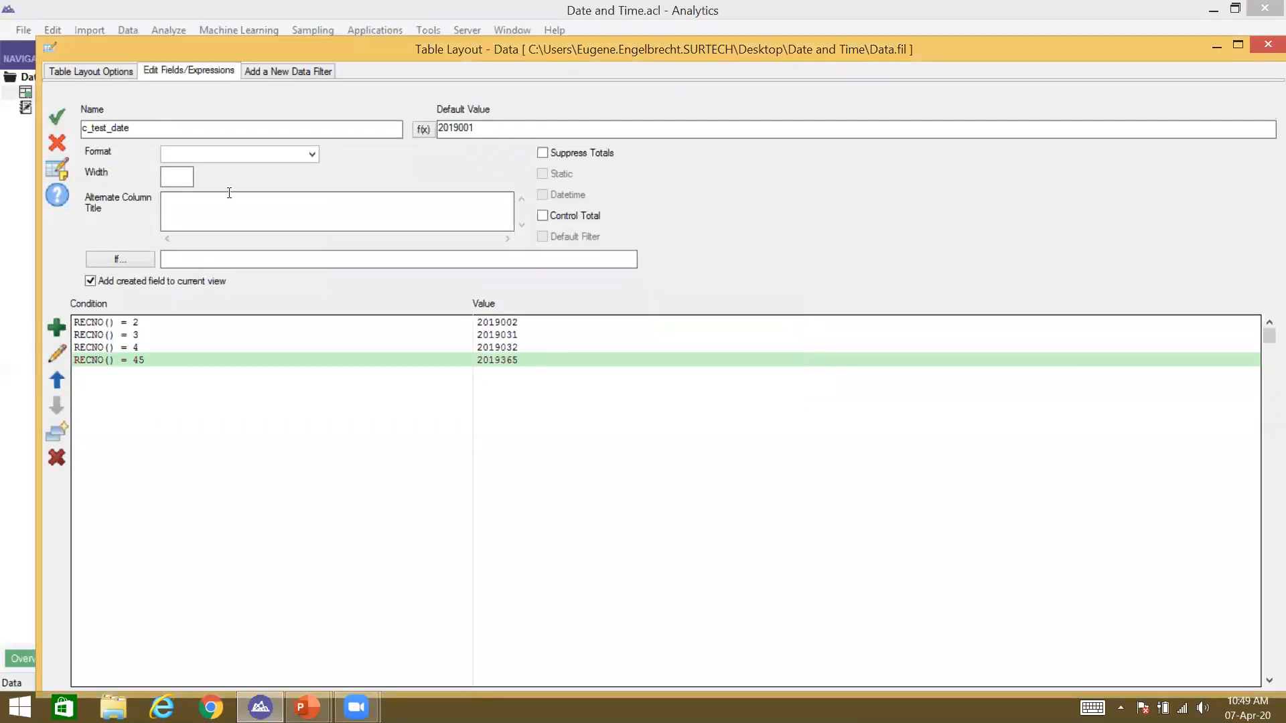
left_click(58, 119)
left_click(1268, 43)
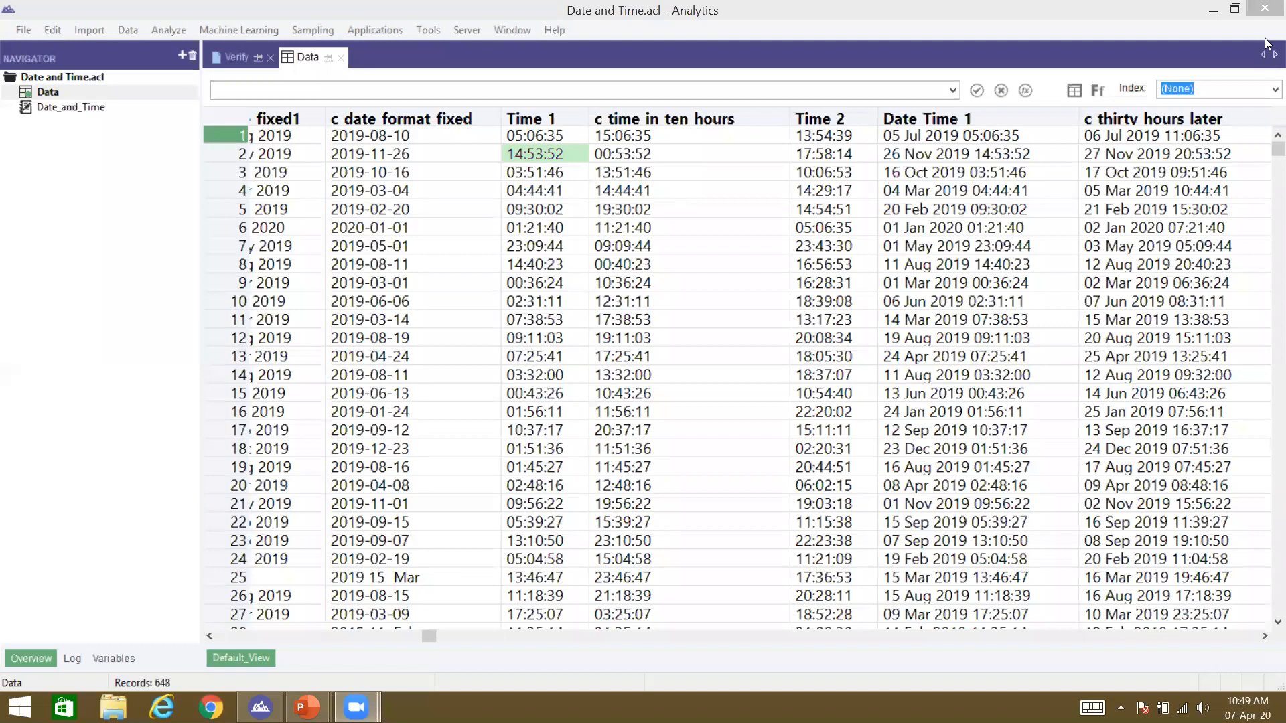
Step: Remove the c time diff through c thirty hours later columns from the view
left_click(261, 707)
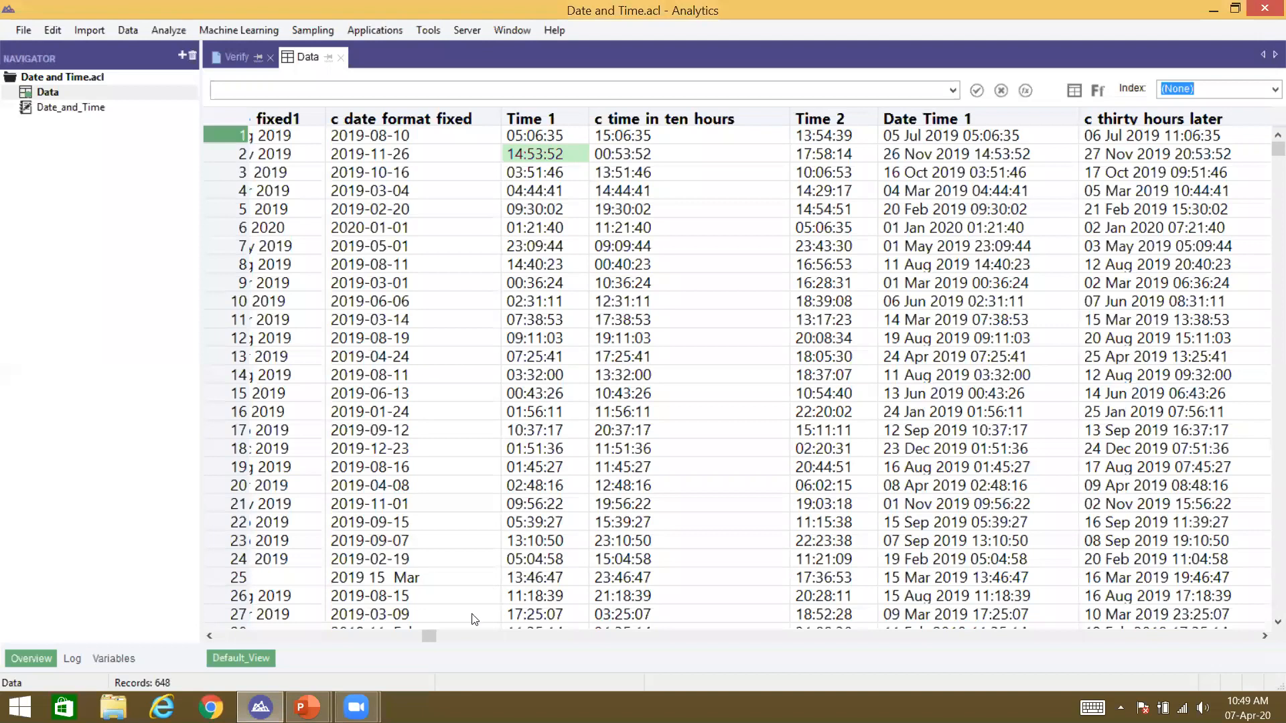
left_click_drag(435, 635, 1097, 600)
left_click(442, 120)
left_click(1021, 118, "shift")
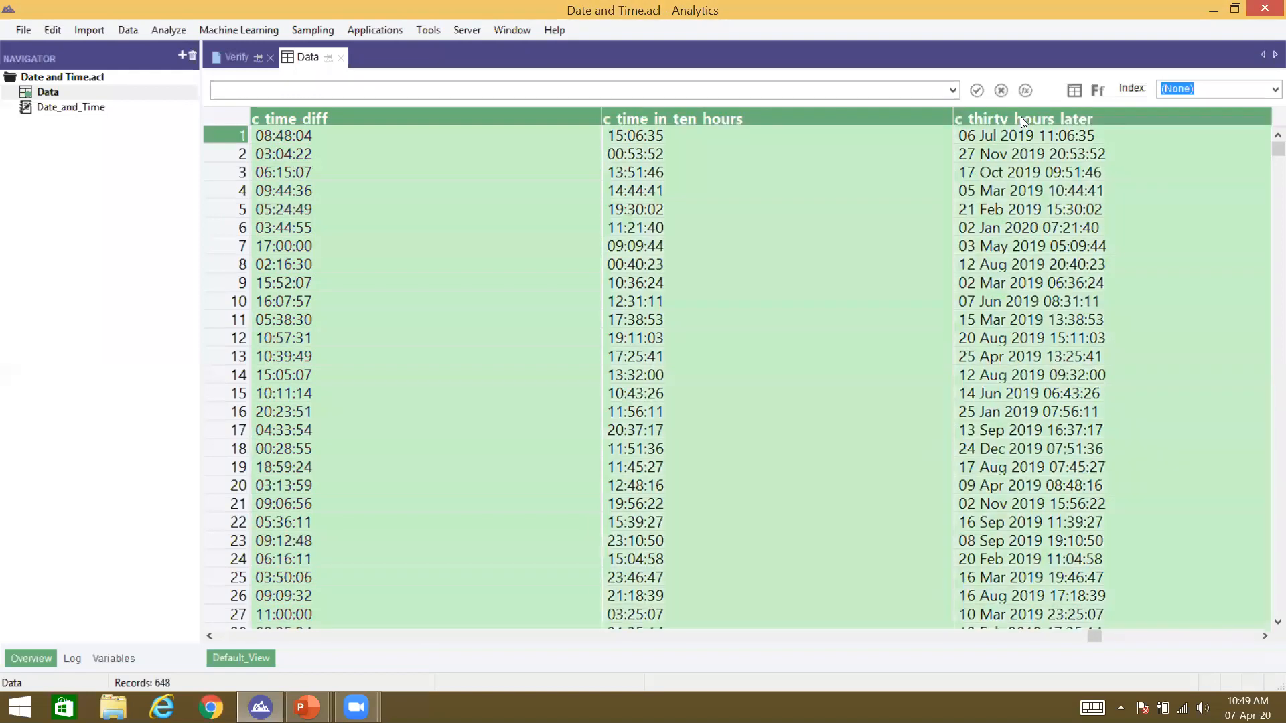
key("Delete")
key("Return")
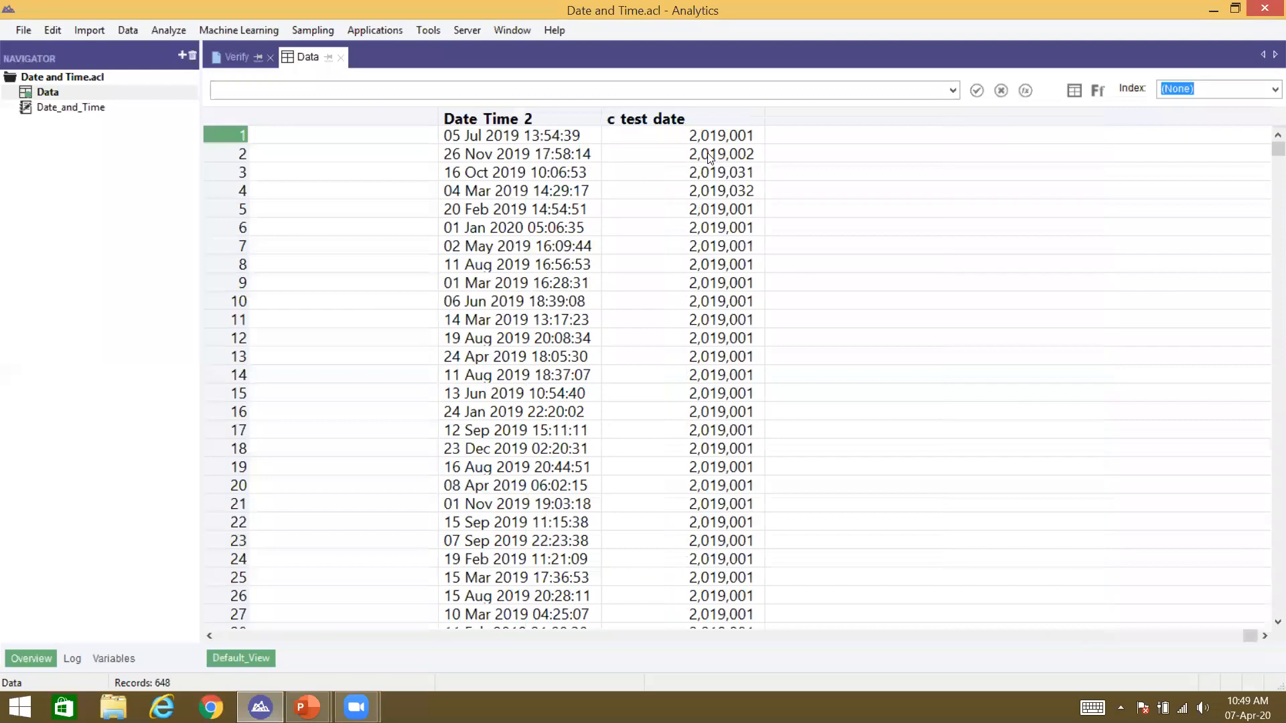
Step: Select a c test date value and briefly reopen and close the table layout
left_click(710, 156)
key("alt+e")
key("l")
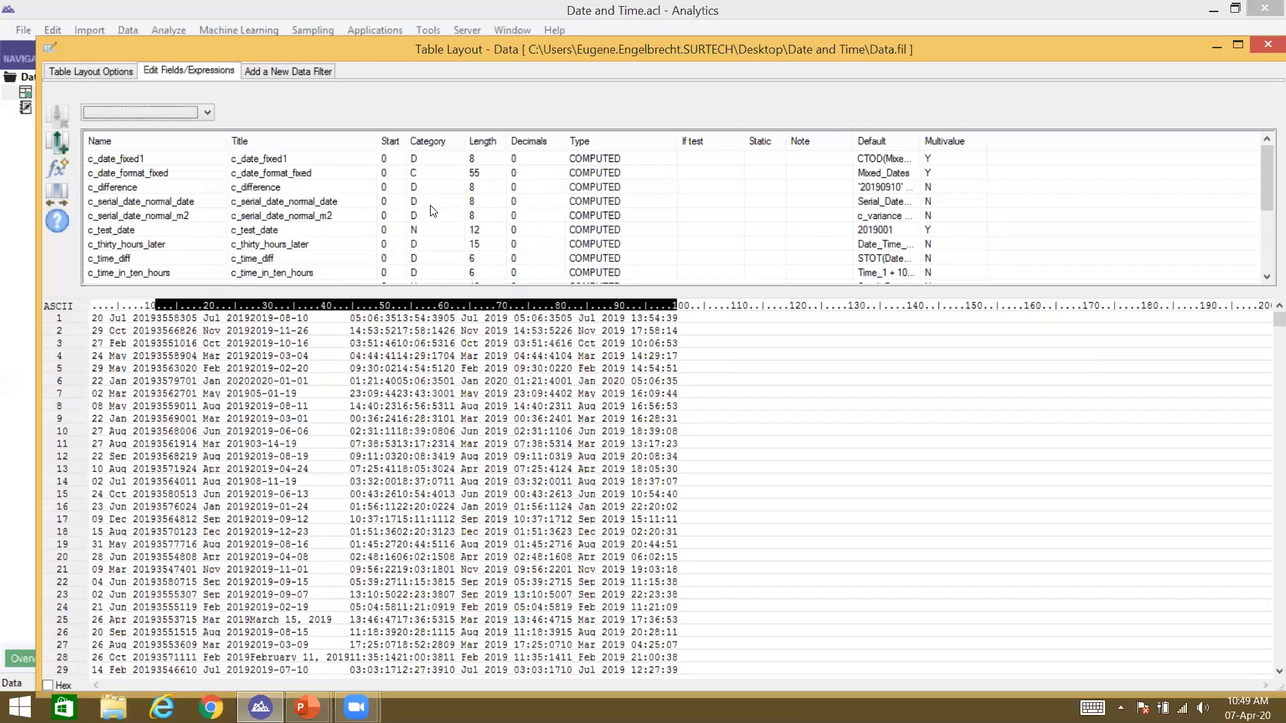
left_click(1268, 47)
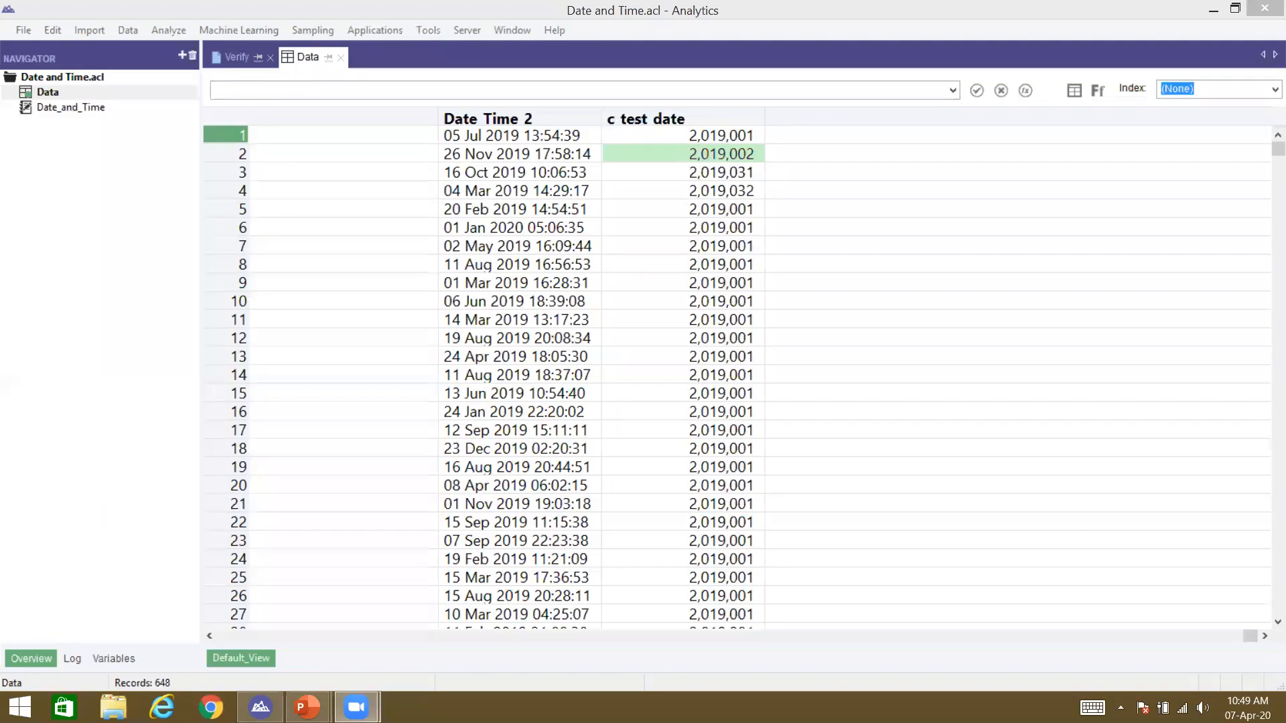
right_click(723, 111)
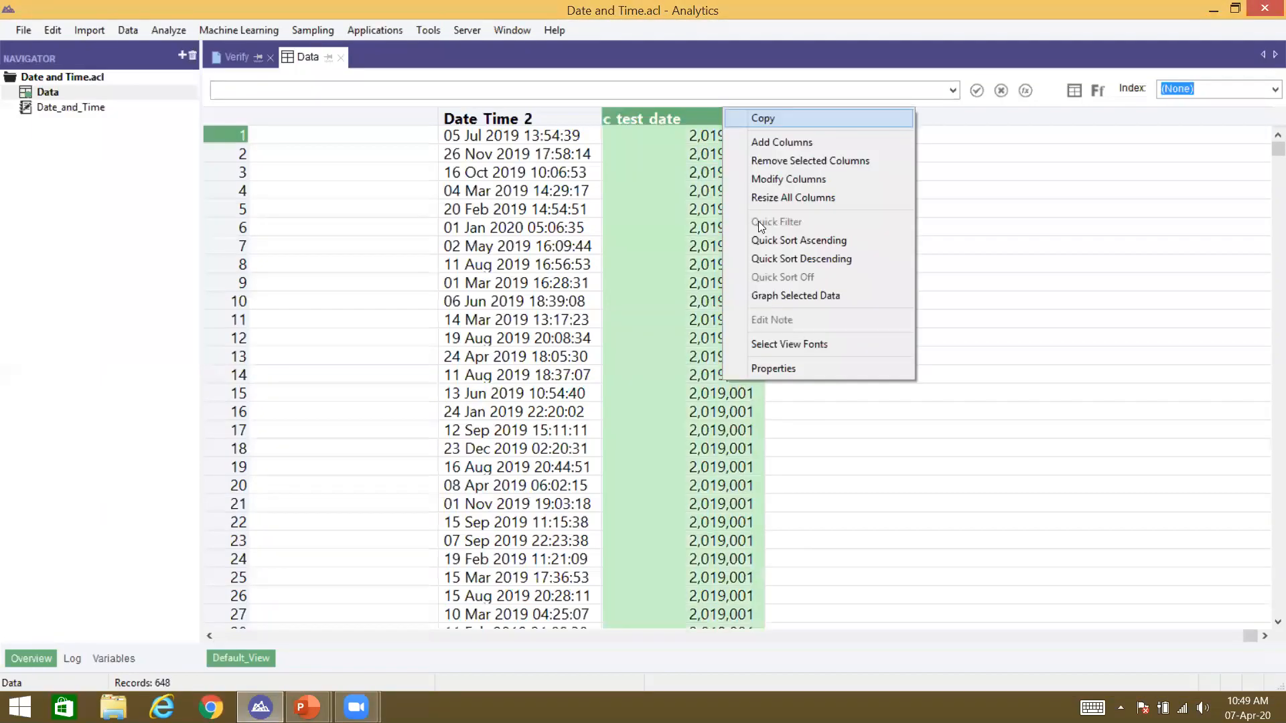
Step: Set the c test date column's display format to -999999.99
left_click(771, 370)
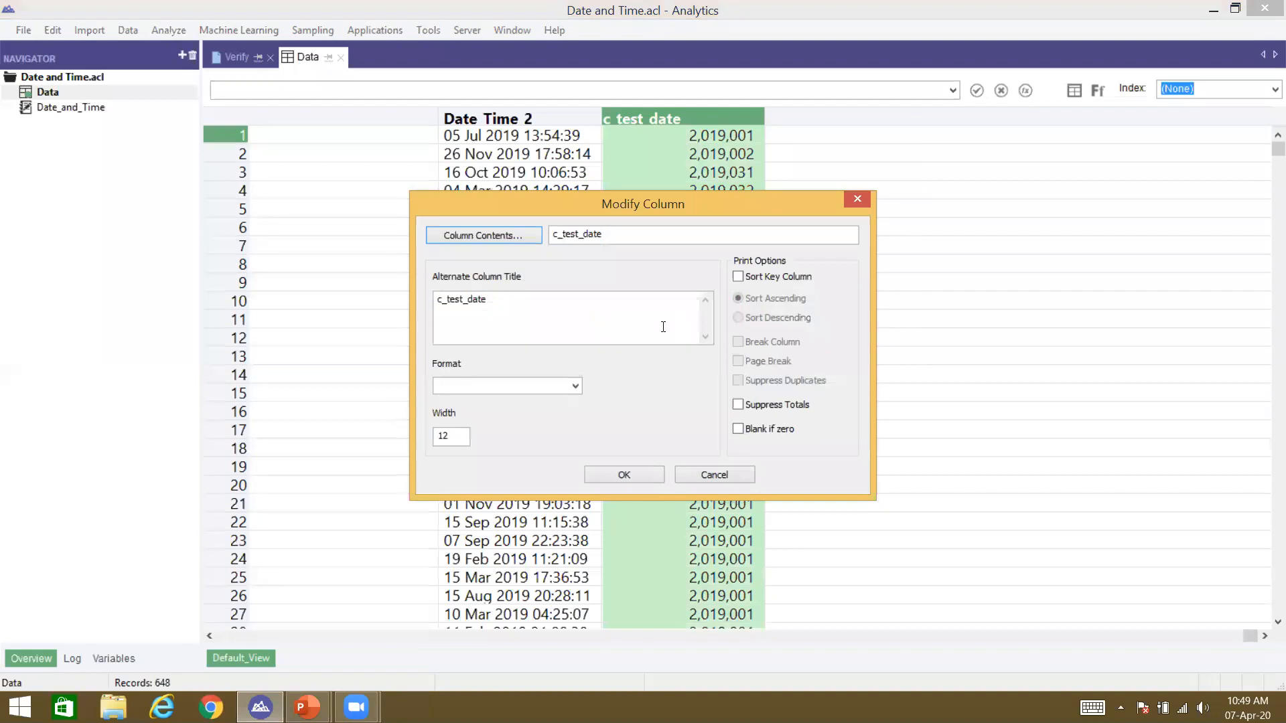
left_click(565, 387)
type("999")
key("BackSpace")
key("BackSpace")
key("BackSpace")
left_click(574, 386)
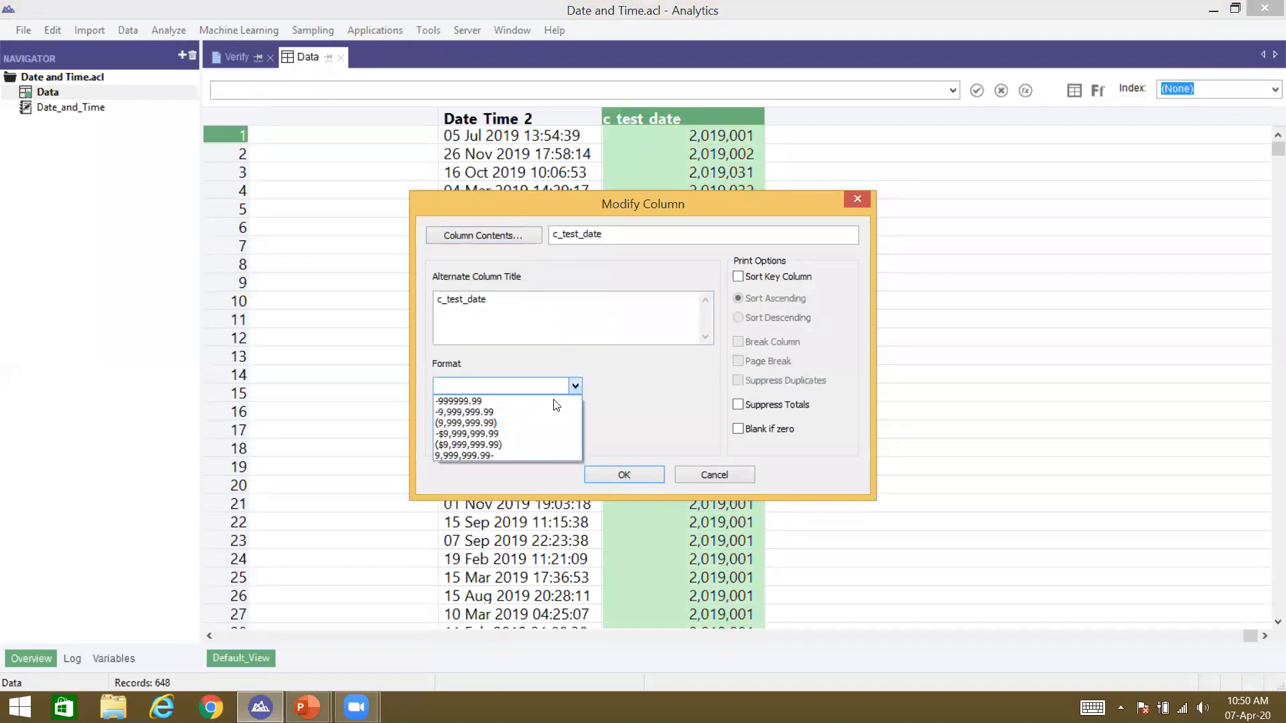
left_click(552, 398)
left_click(530, 382)
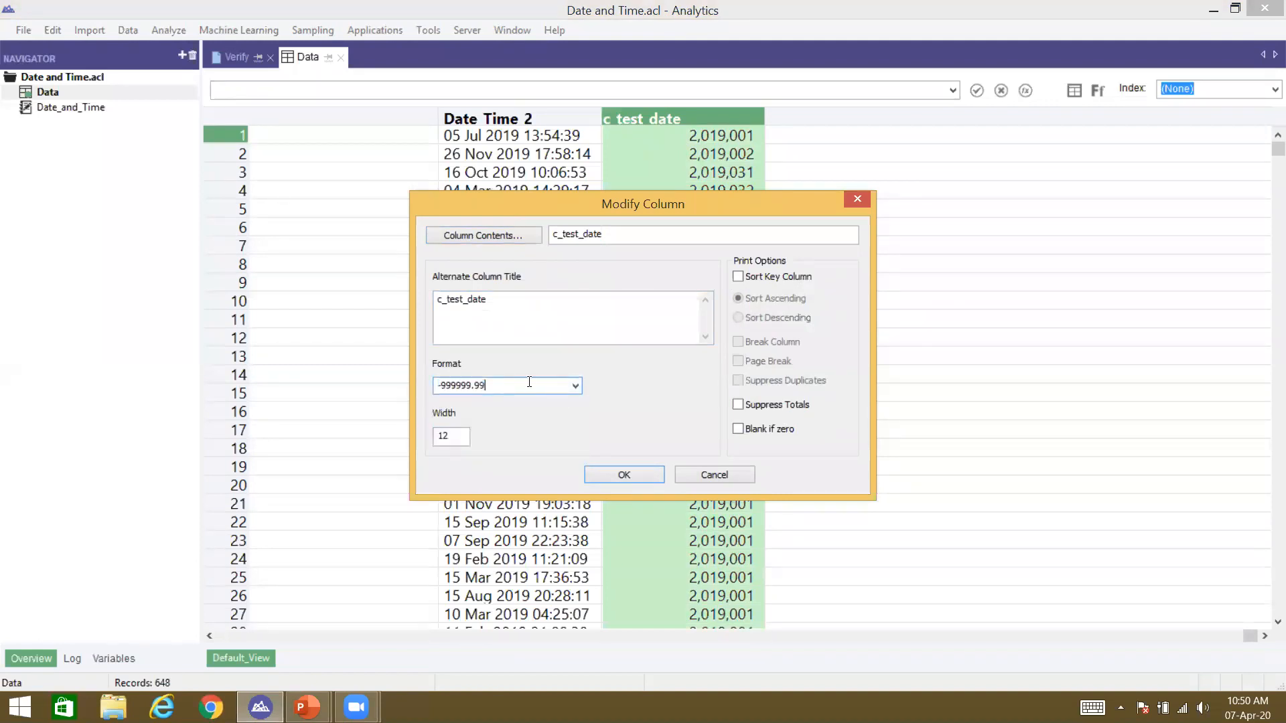
key("Return")
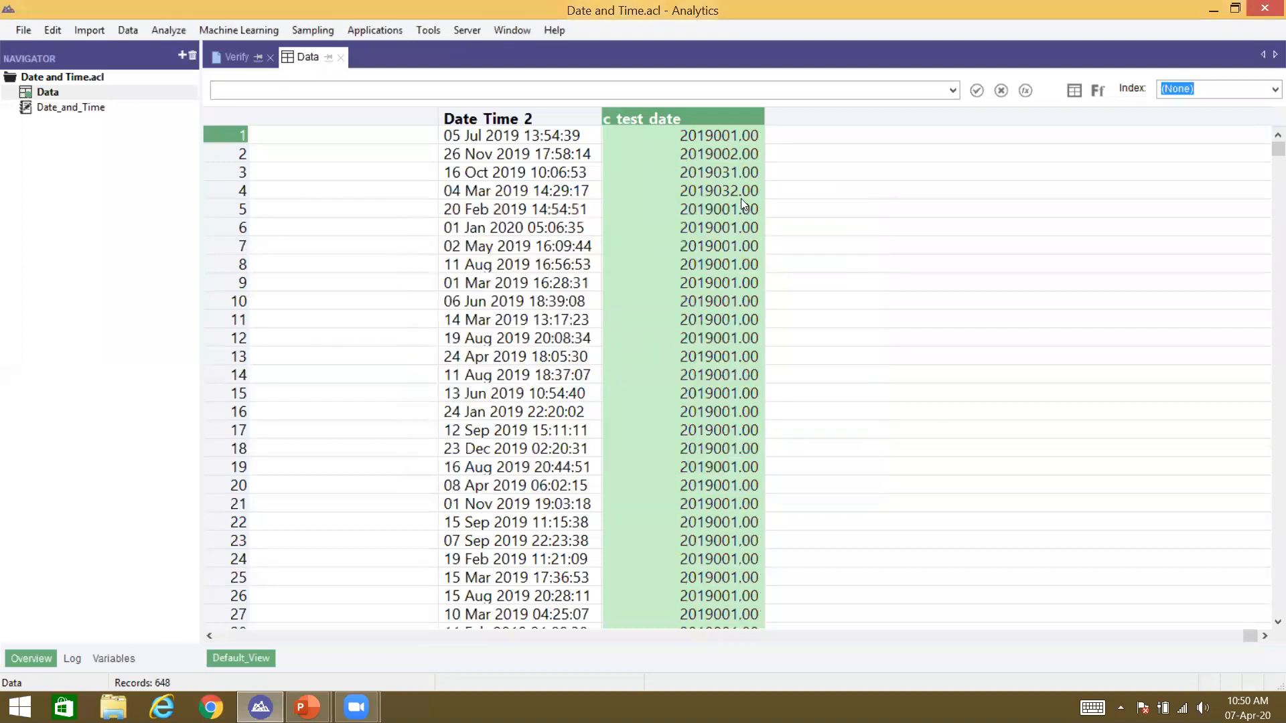
Step: Change the format to whole-number -999999, then open the table layout's field definitions
right_click(738, 118)
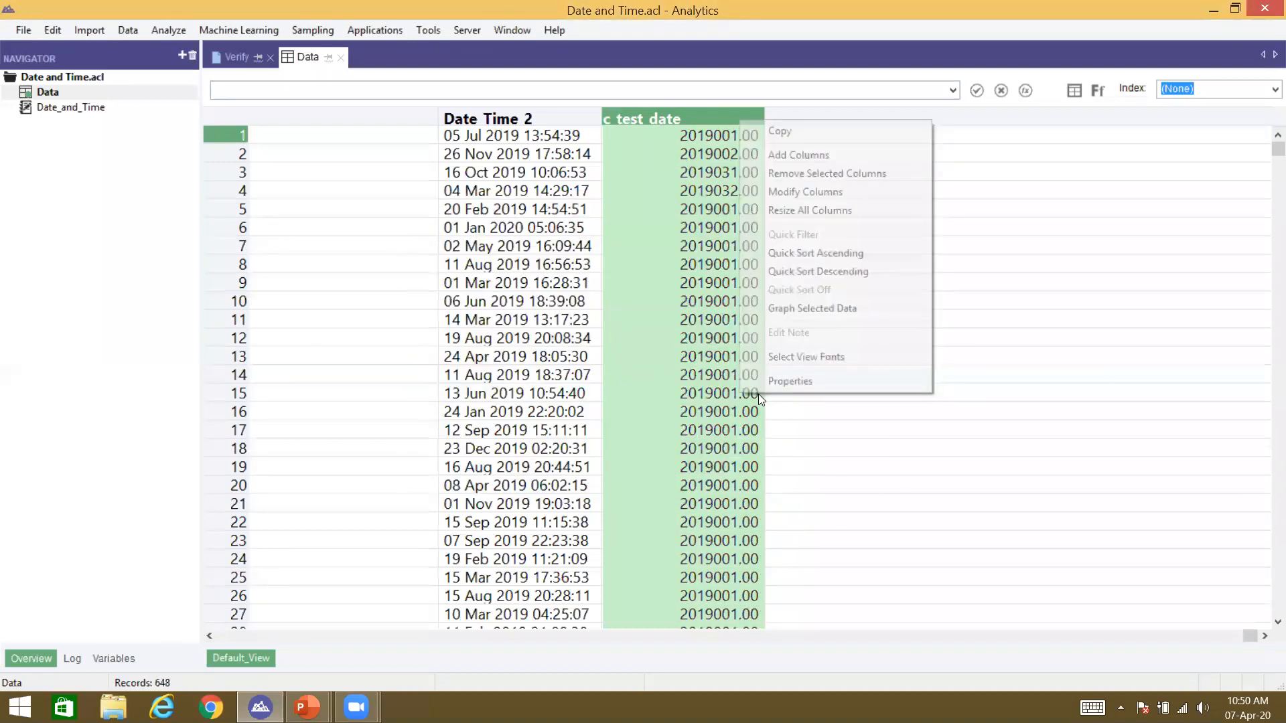
left_click(767, 377)
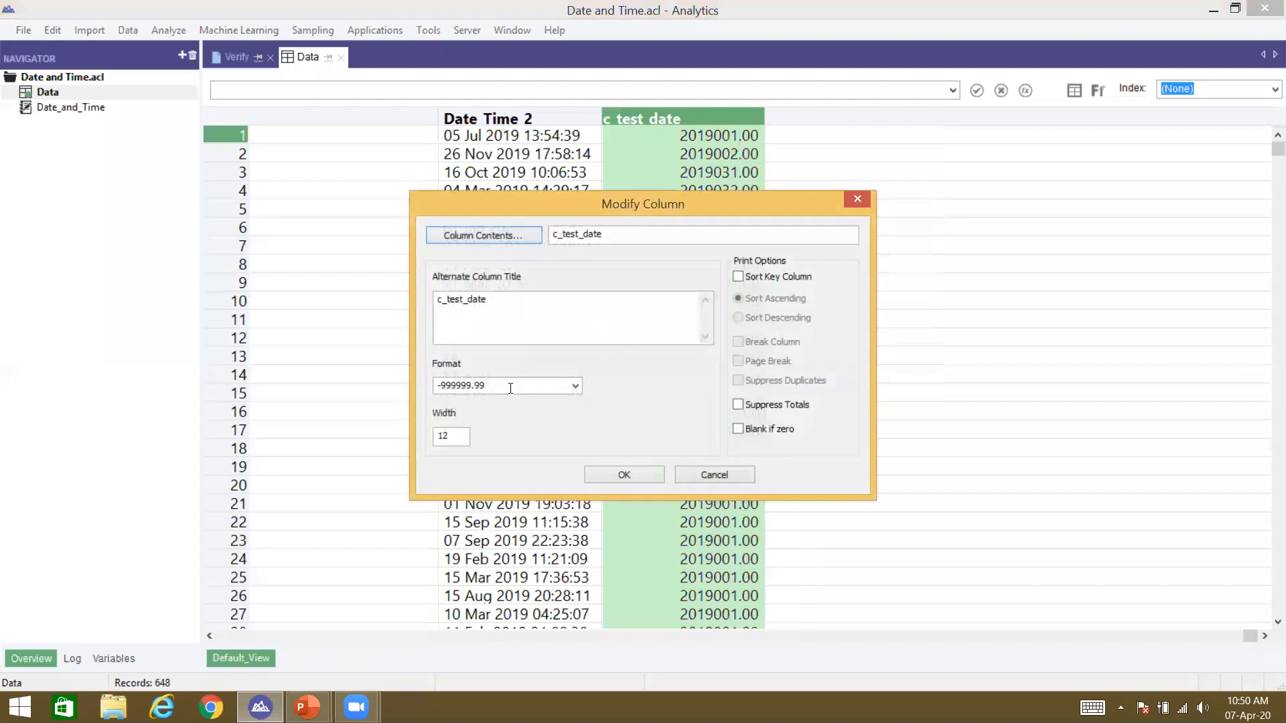
left_click(509, 387)
key("BackSpace")
key("BackSpace")
key("BackSpace")
key("Return")
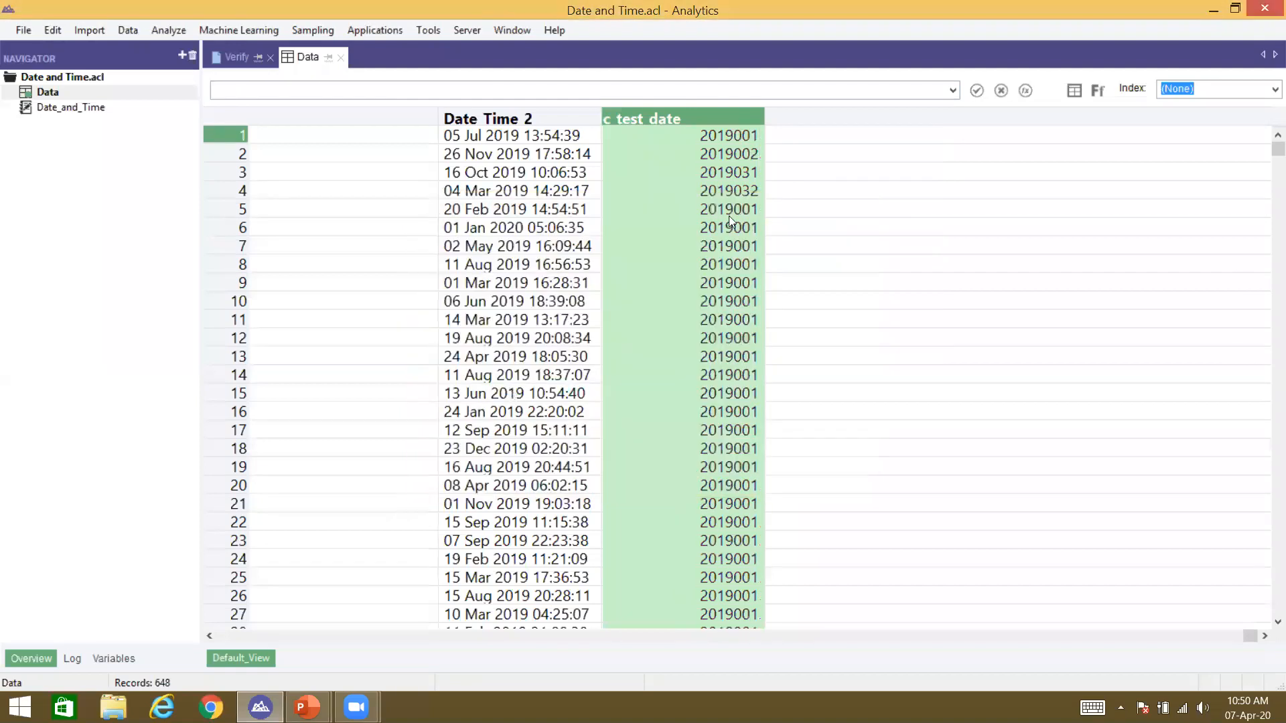
left_click(824, 391)
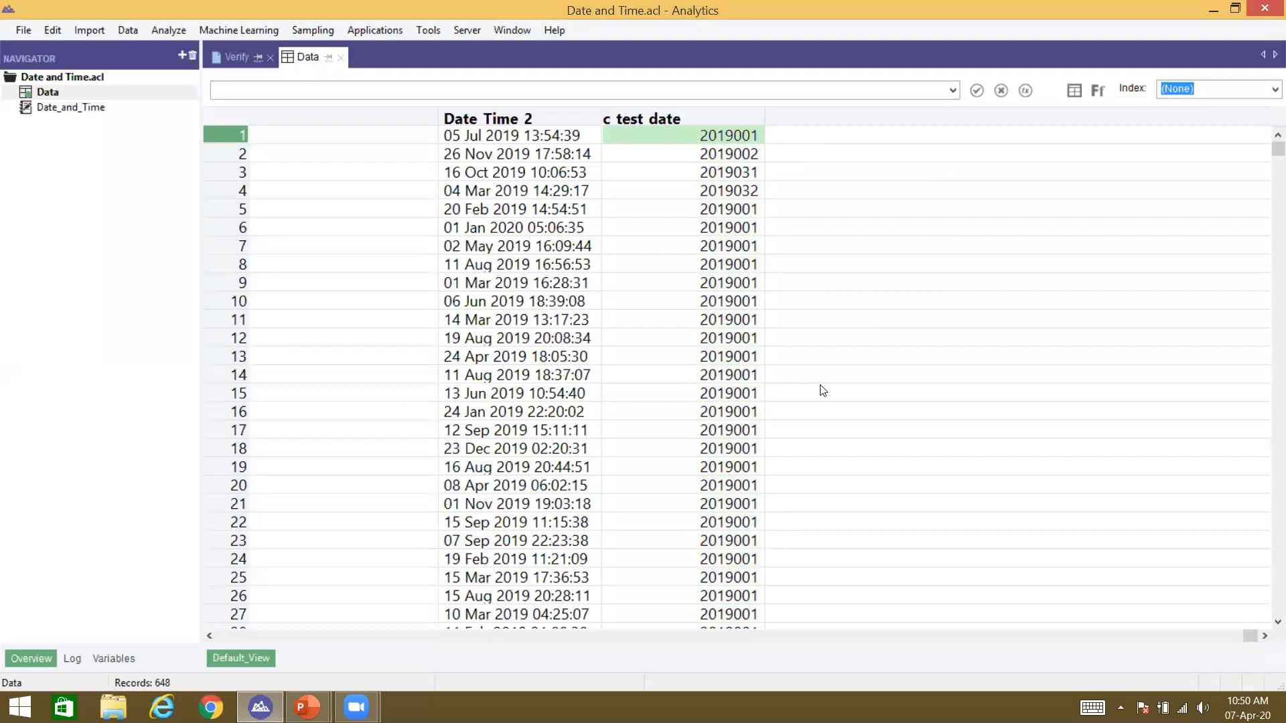
double_click(732, 135)
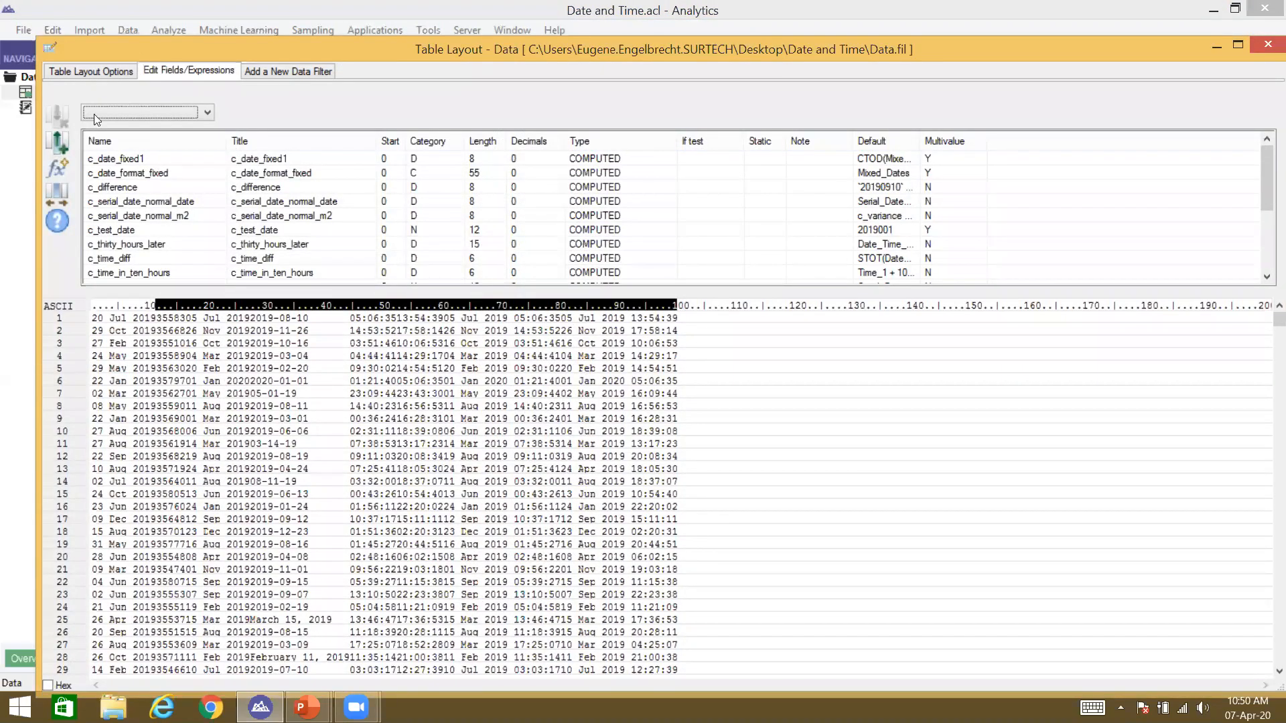
Step: Create computed field c_serial_partial and begin its expression with CTOD( in the Expression Builder
left_click(64, 164)
type("c_serial_partoal")
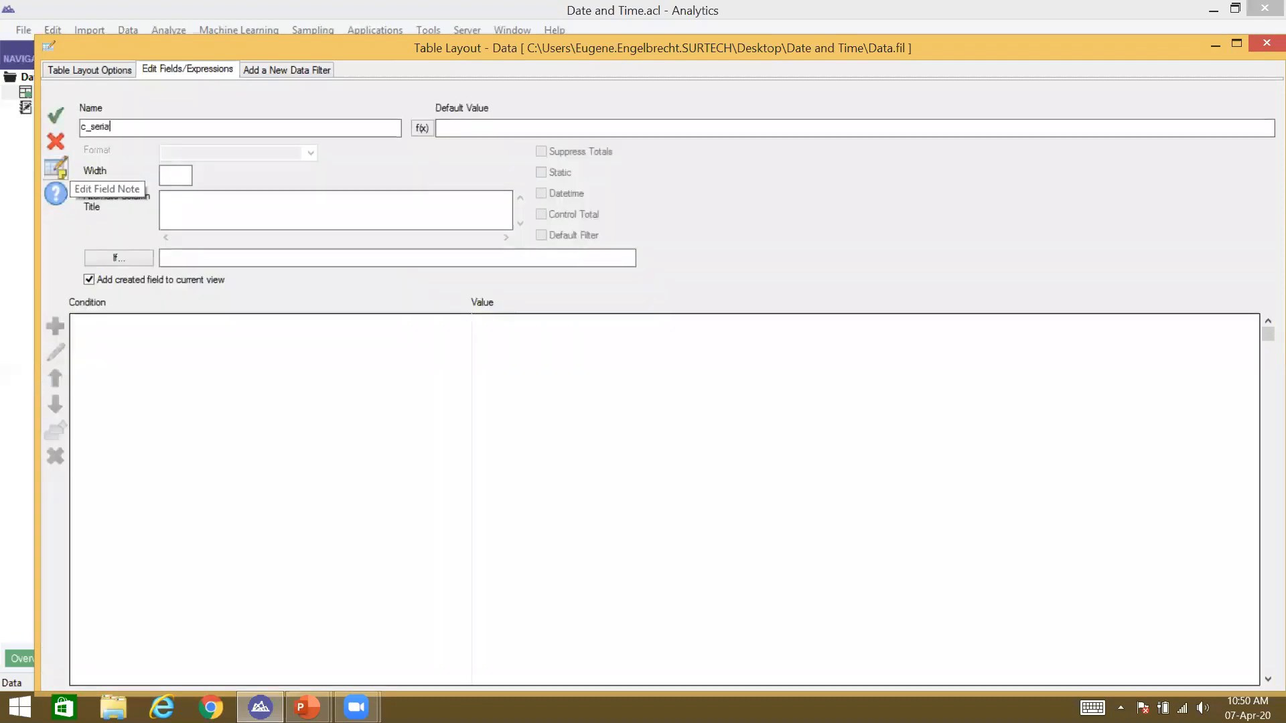
key("BackSpace")
key("BackSpace")
type("ial")
left_click(422, 129)
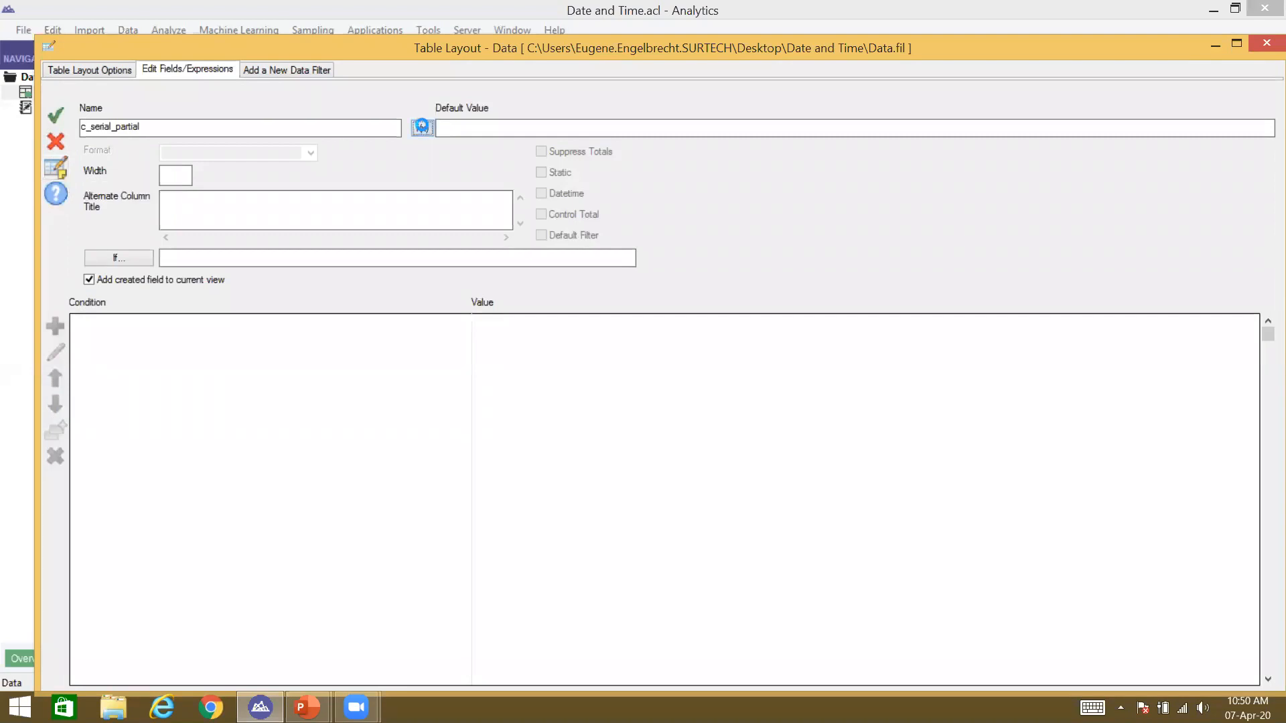
type("CTOD(")
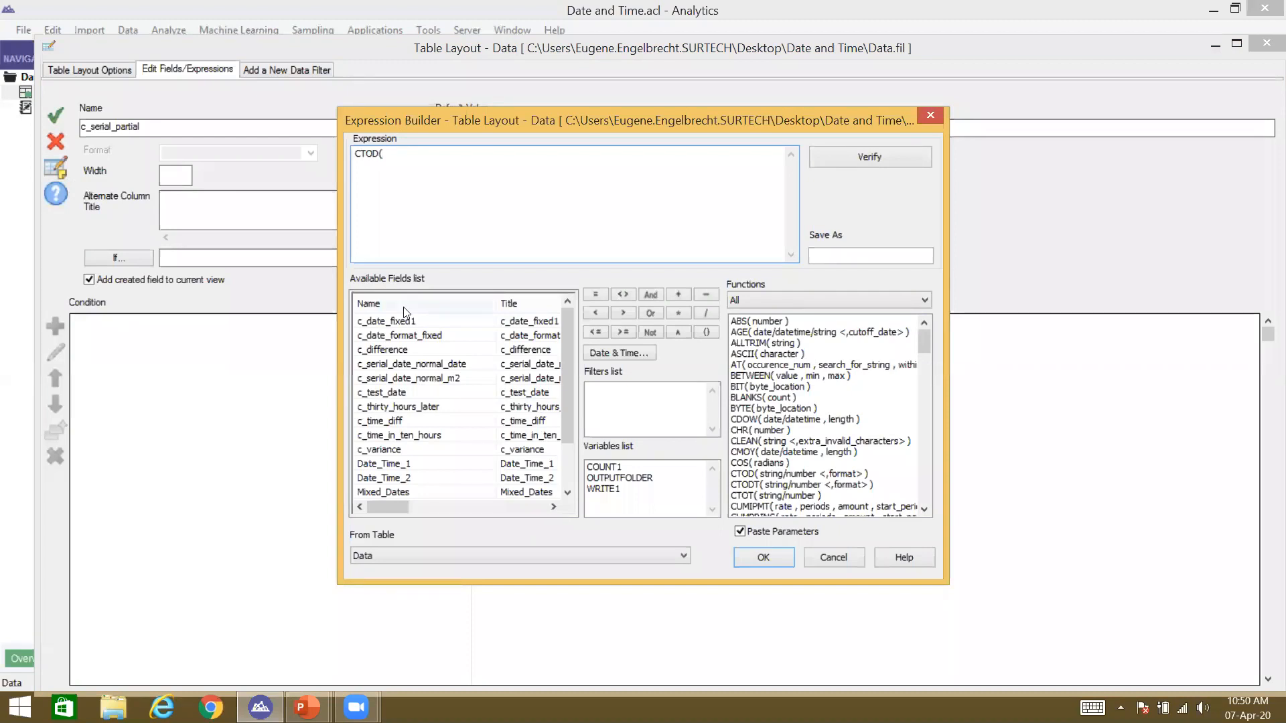
Step: Set c_serial_partial's default to CTOD(c_test_date, "YYYYDDD") and close the table layout
left_click_drag(412, 165, 338, 192)
left_click(395, 463)
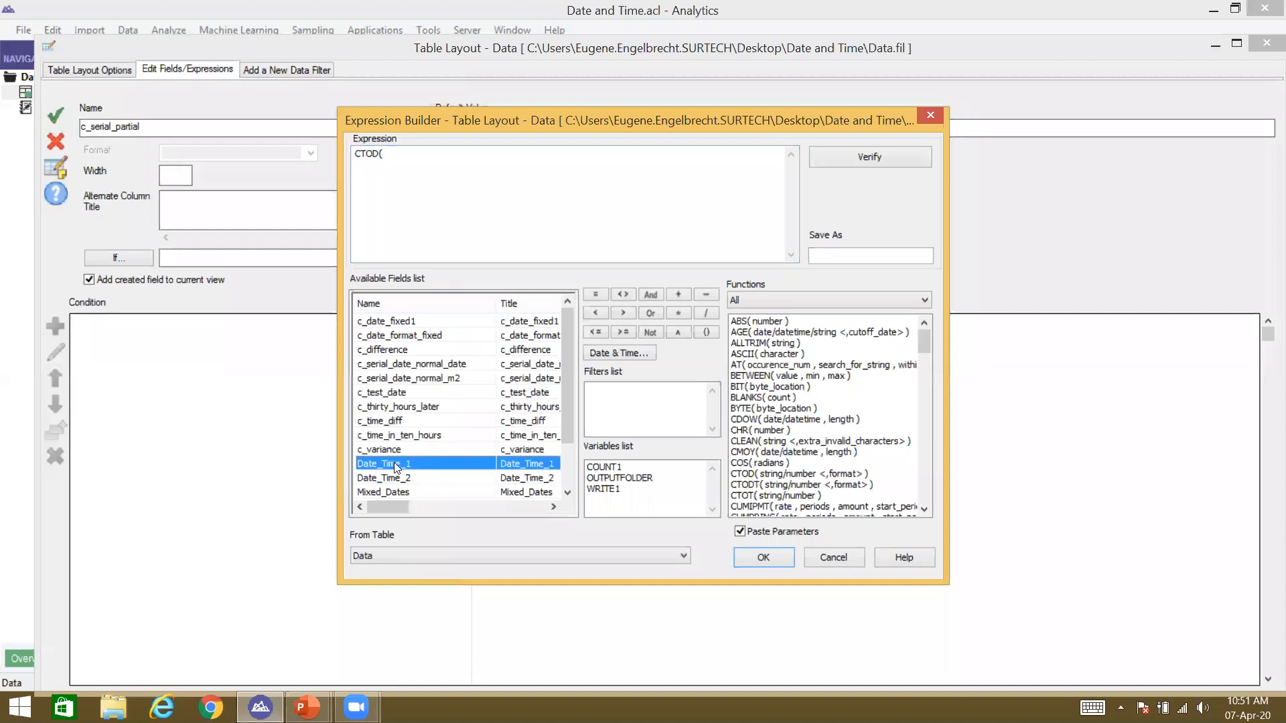
key("Up")
key("Up")
key("Up")
key("Up")
key("Up")
key("Up")
key("Up")
key("Up")
key("Up")
key("Up")
key("Down")
key("Down")
key("Down")
key("Down")
key("Down")
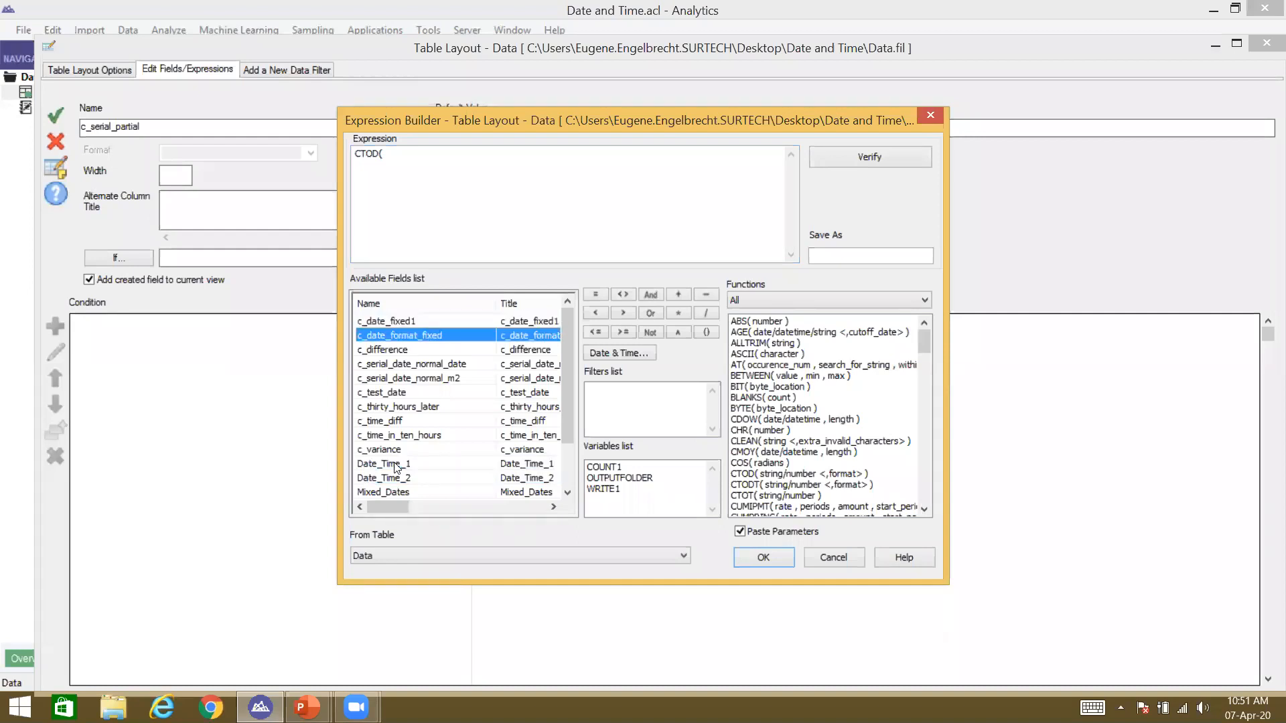
key("Return")
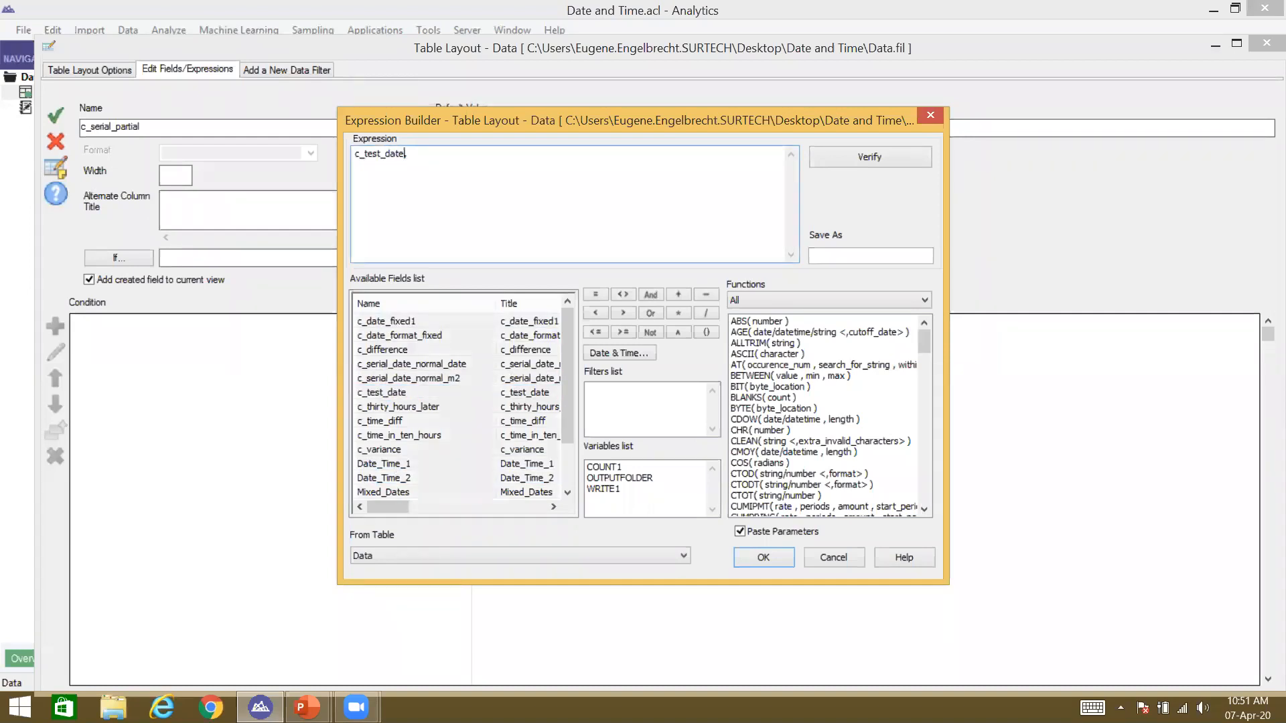
type("CTOD(c_test_date, \"YYYYDDD")
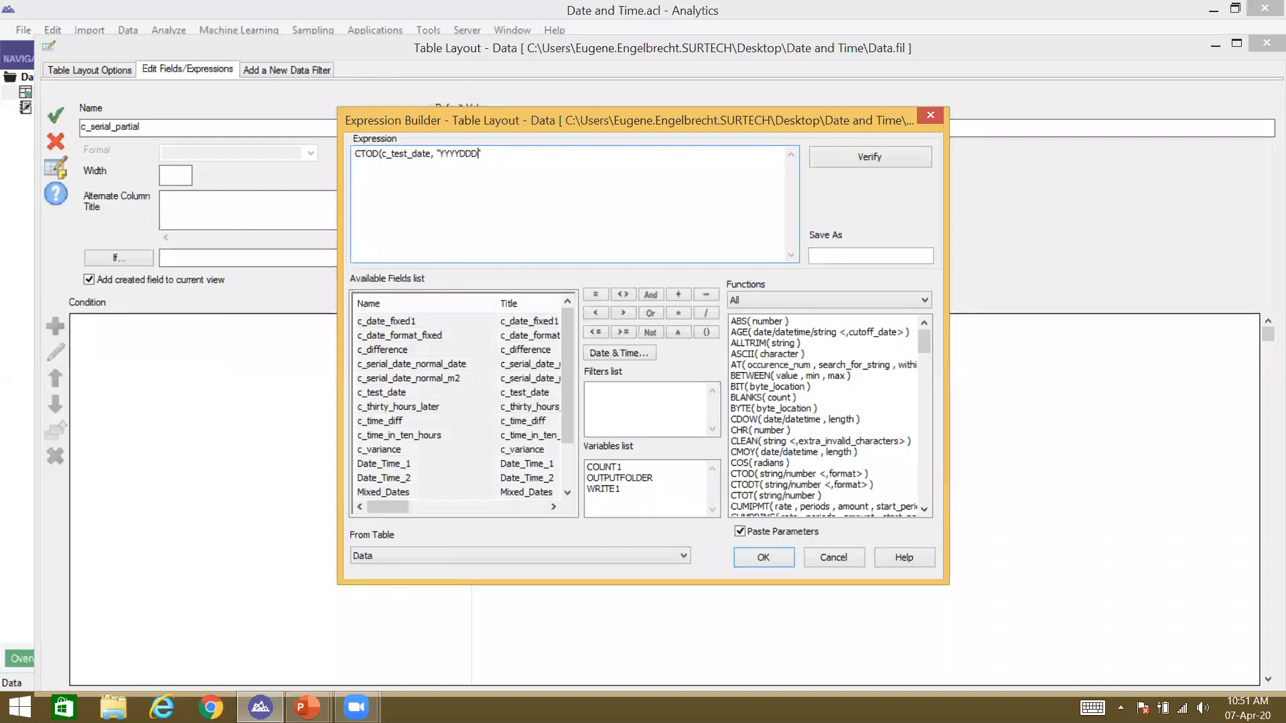
type("\")")
key("shift+Left")
key("shift+Left")
key("shift+Left")
key("shift+Left")
key("shift+Left")
key("shift+Left")
key("shift+Left")
key("shift+Left")
key("shift+Left")
key("Return")
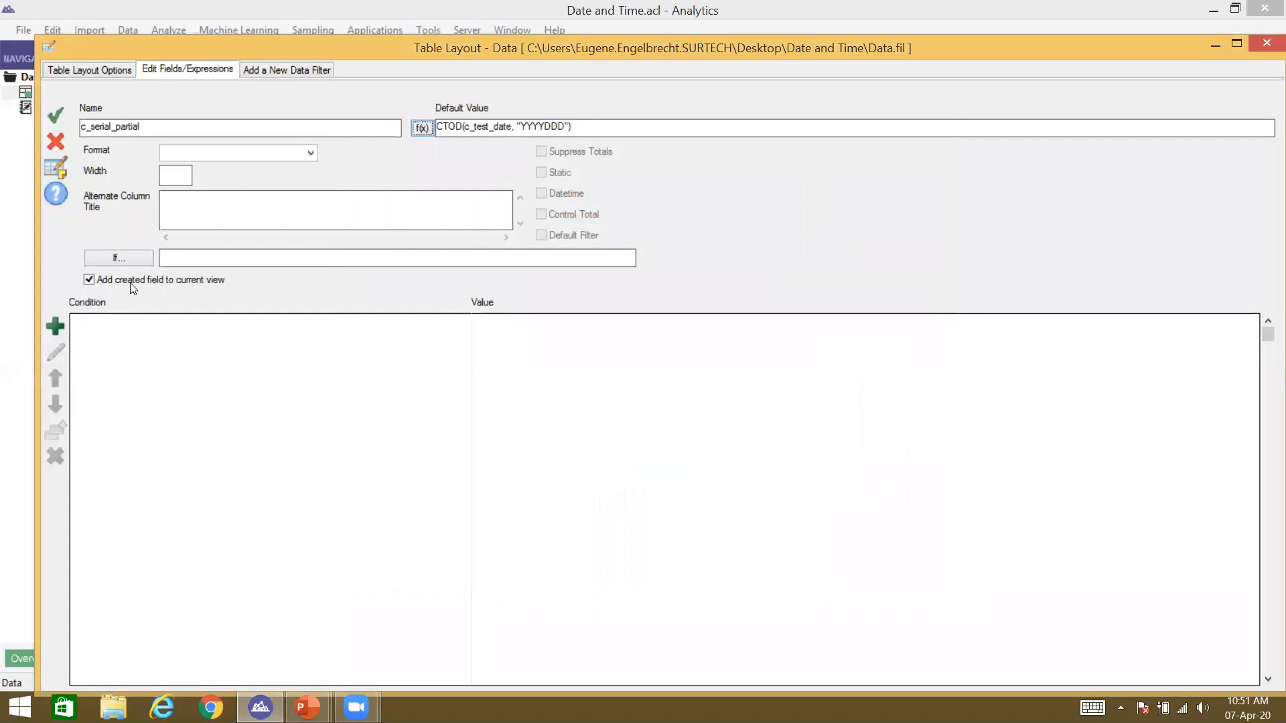
left_click(1267, 44)
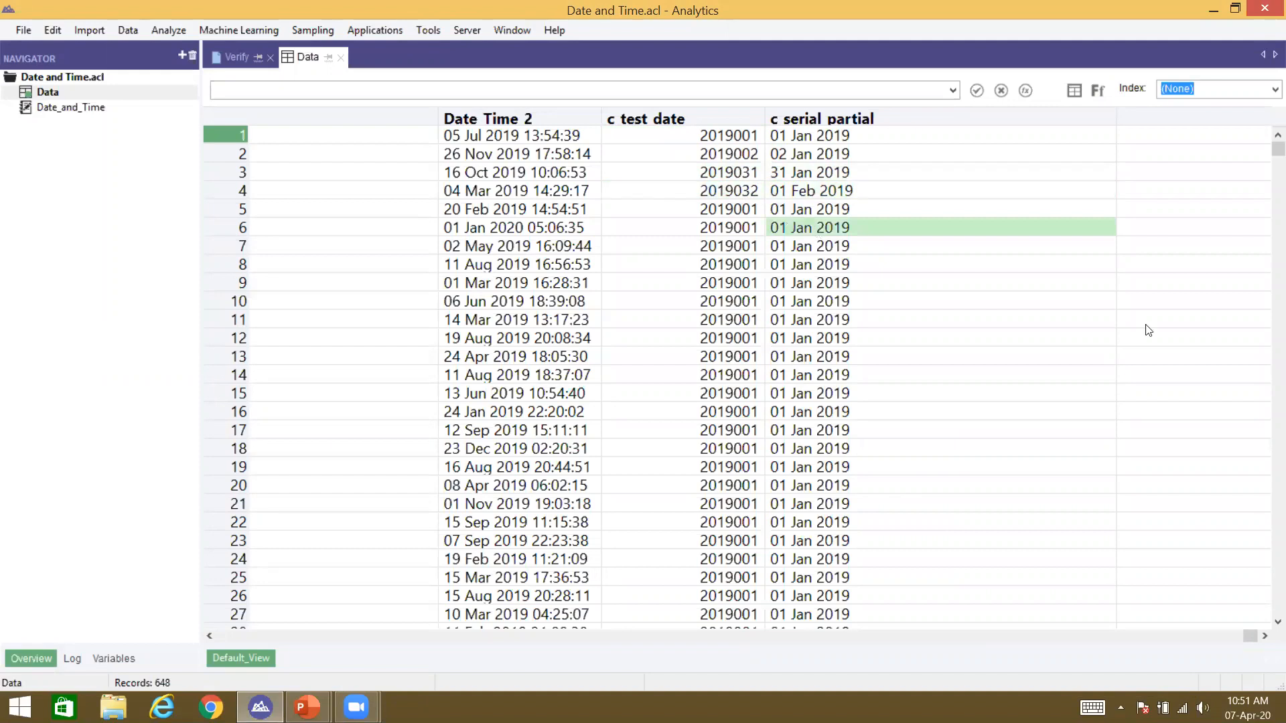
Step: Scroll the Data view to check c serial partial reads 01 Jan 2019 for 2019001
scroll(1266, 268, "down", 20)
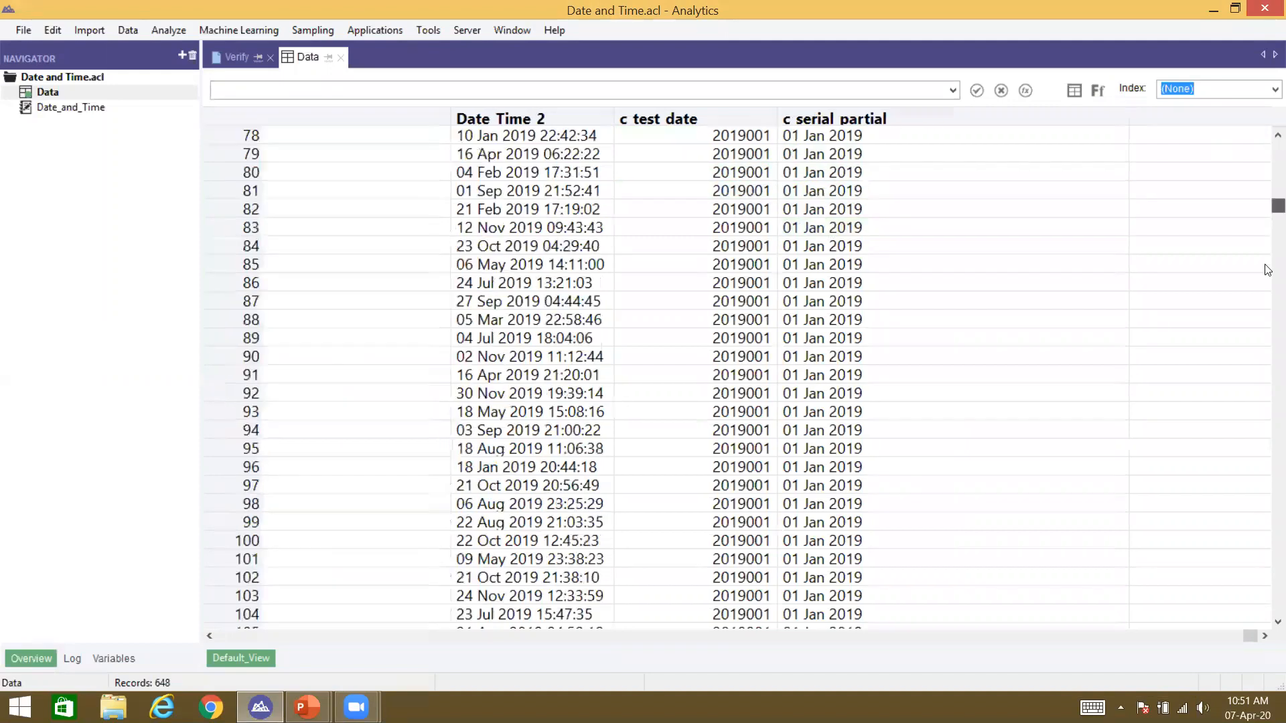
scroll(1266, 268, "up", 20)
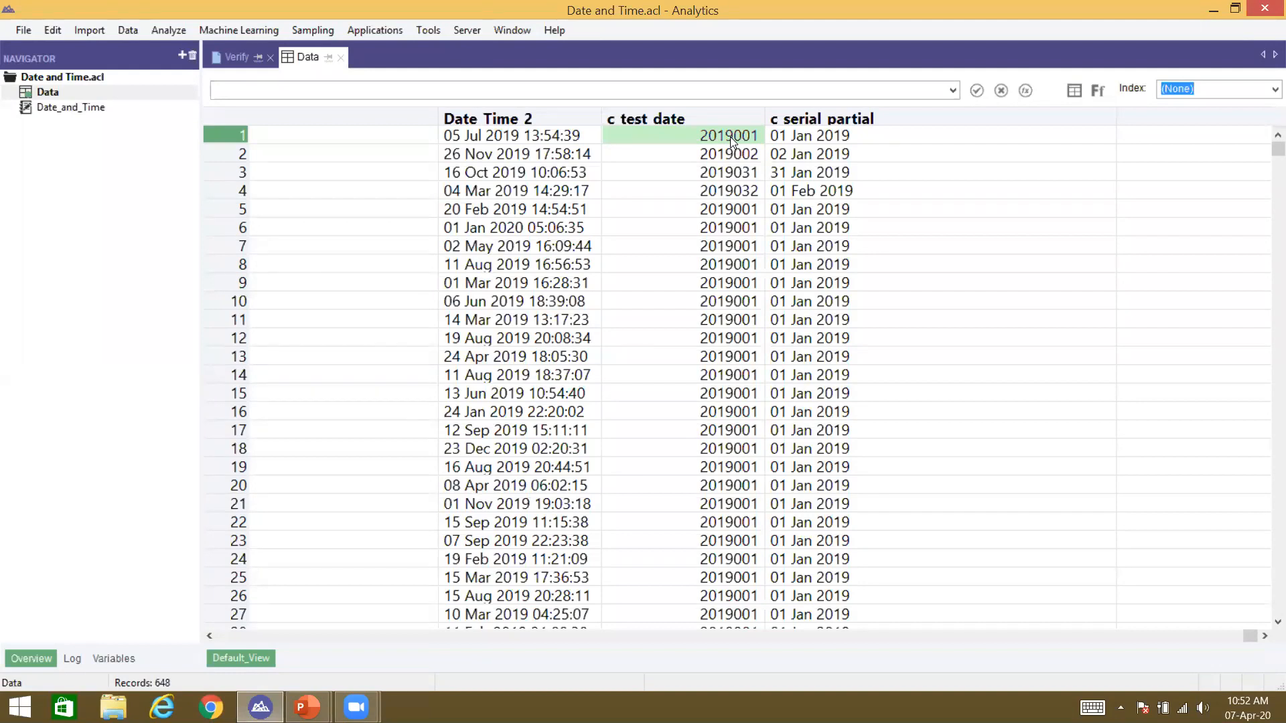
left_click(868, 118)
left_click(860, 138)
key("Left")
key("Left")
key("Left")
key("Left")
key("Left")
key("Left")
key("Left")
key("Left")
key("Left")
key("Left")
key("Left")
key("Left")
key("Left")
key("Left")
key("Left")
key("Left")
key("Left")
key("Left")
key("Left")
key("Left")
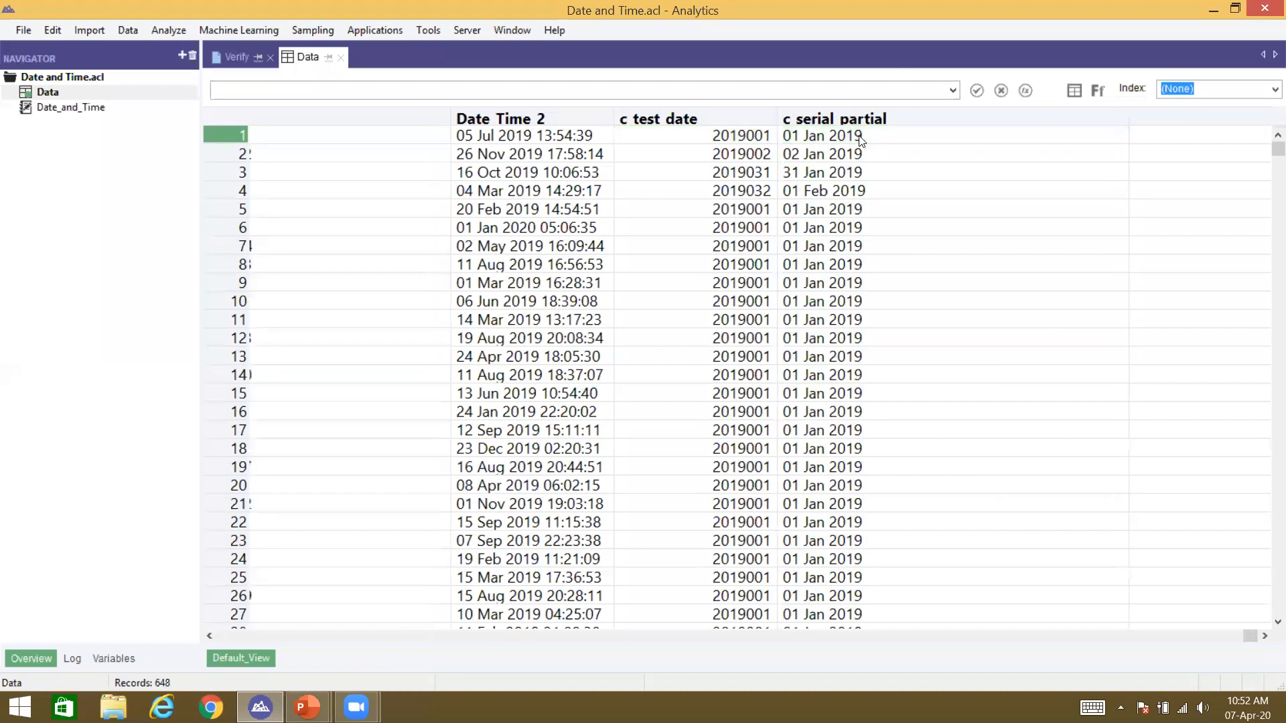
key("Left")
key("Left")
key("Left")
key("Left")
key("Left")
key("Left")
key("Left")
key("Left")
key("Left")
key("Left")
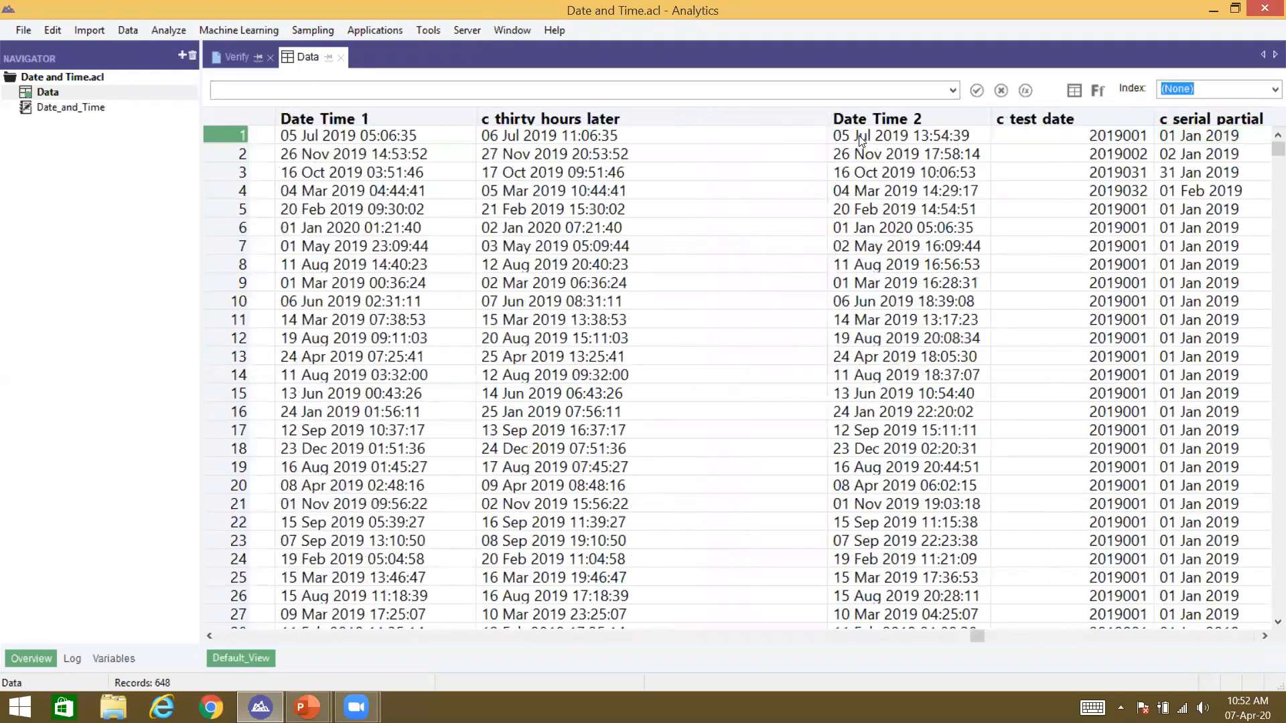
key("Left")
key("Left")
key("Left")
key("Left")
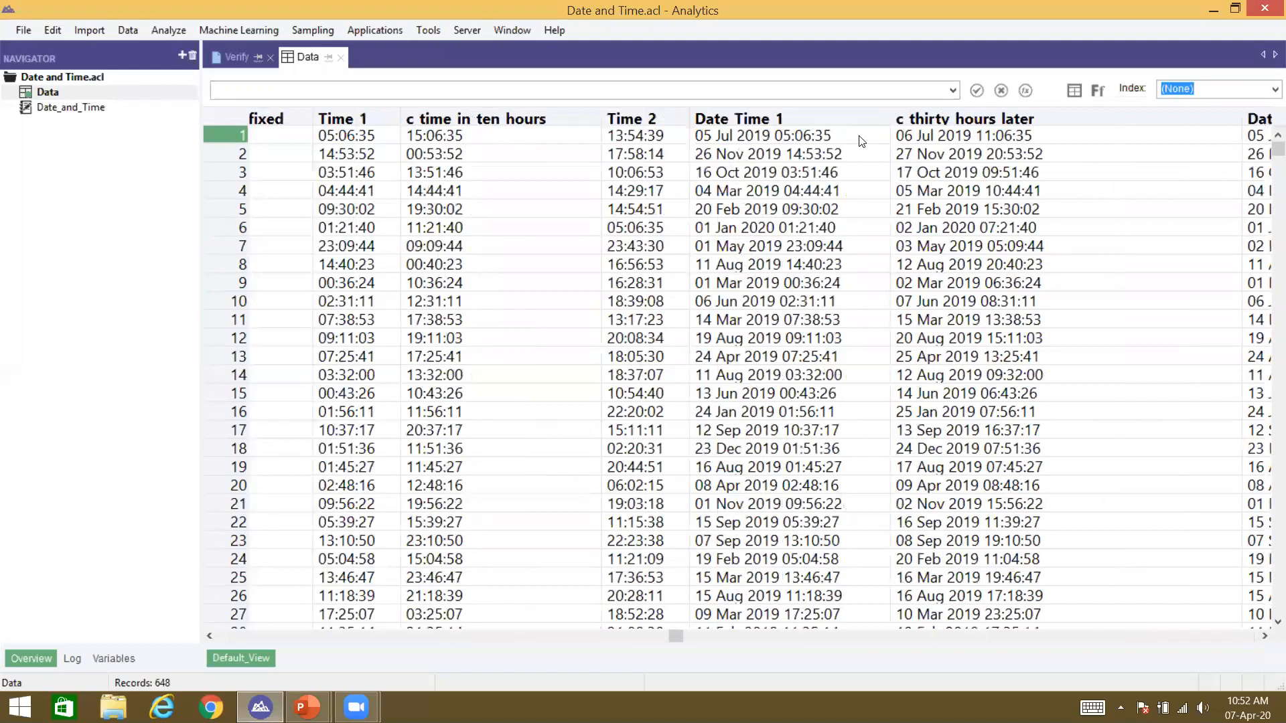
key("Left")
key("Left")
key("Left")
key("Left")
key("Left")
key("Left")
key("Left")
key("Left")
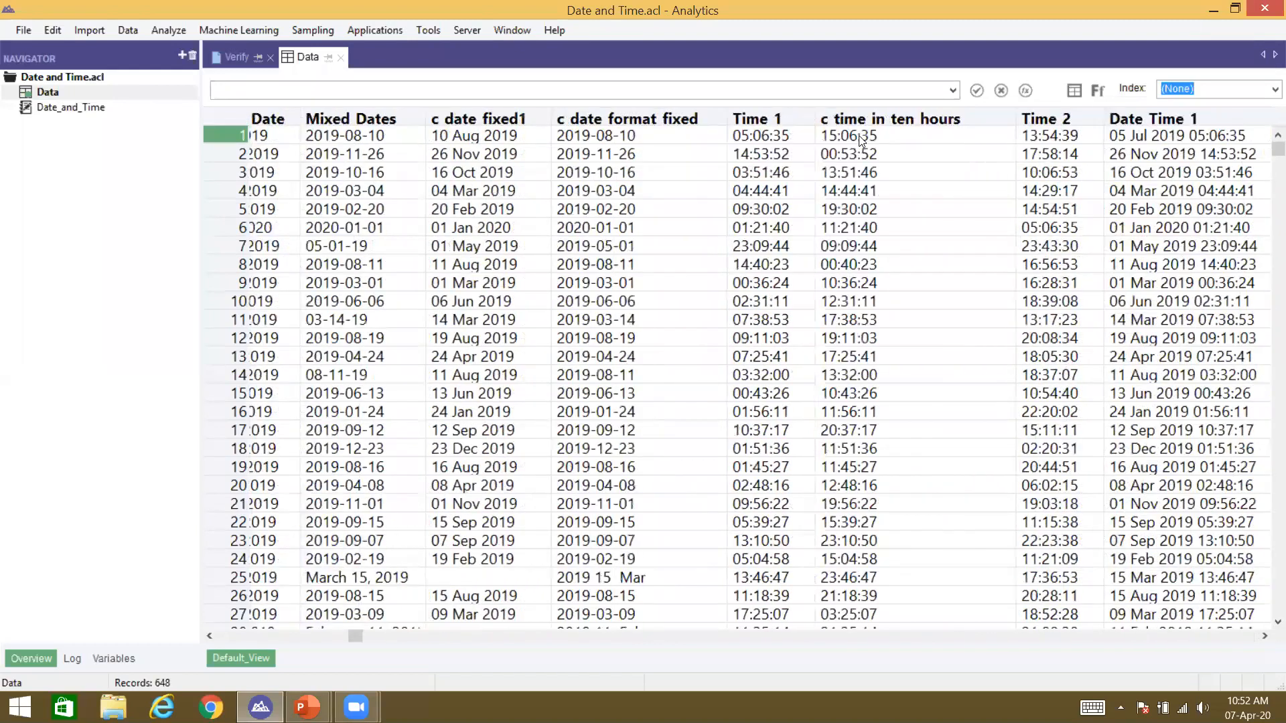
key("Left")
key("Left")
key("Left")
key("Left")
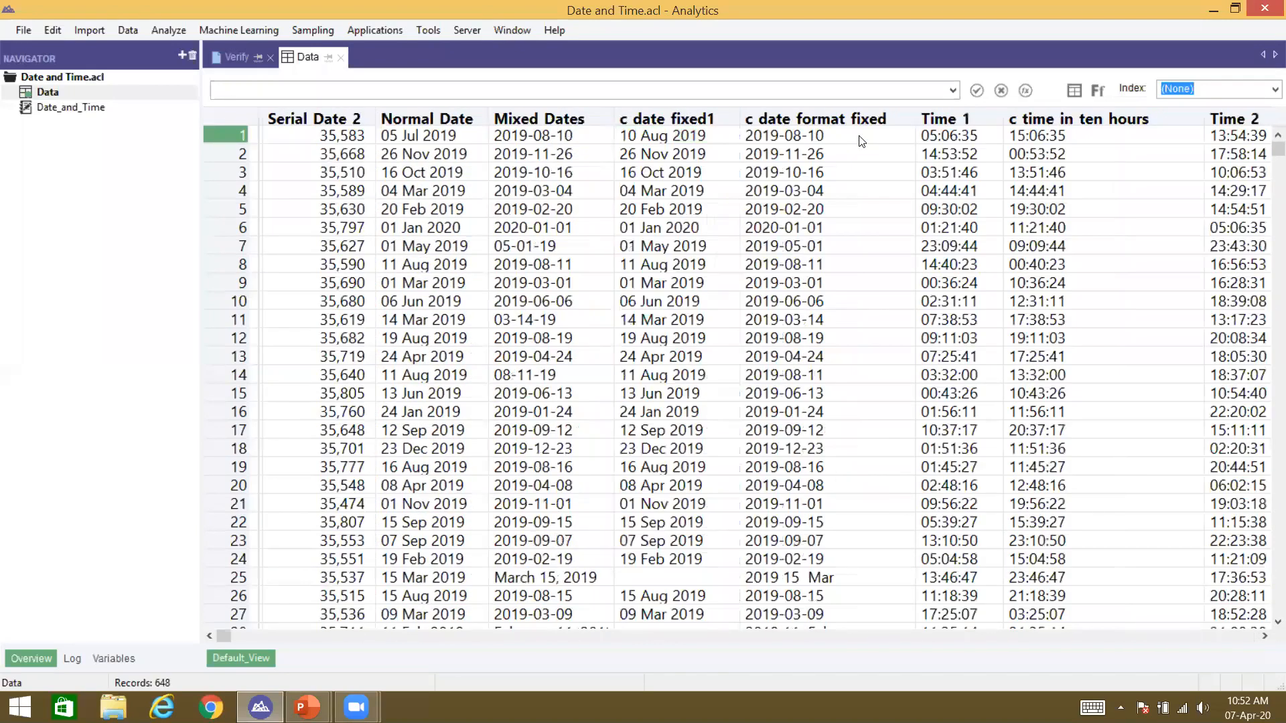
left_click(314, 118)
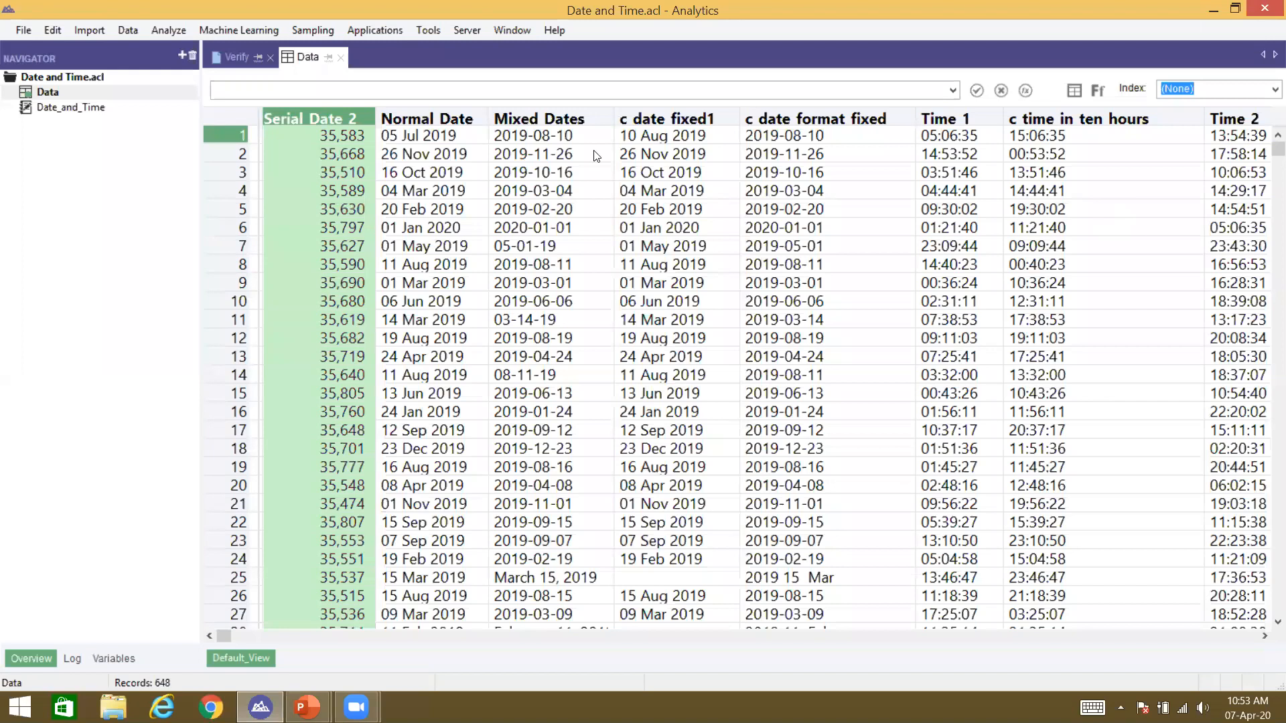
left_click(327, 161)
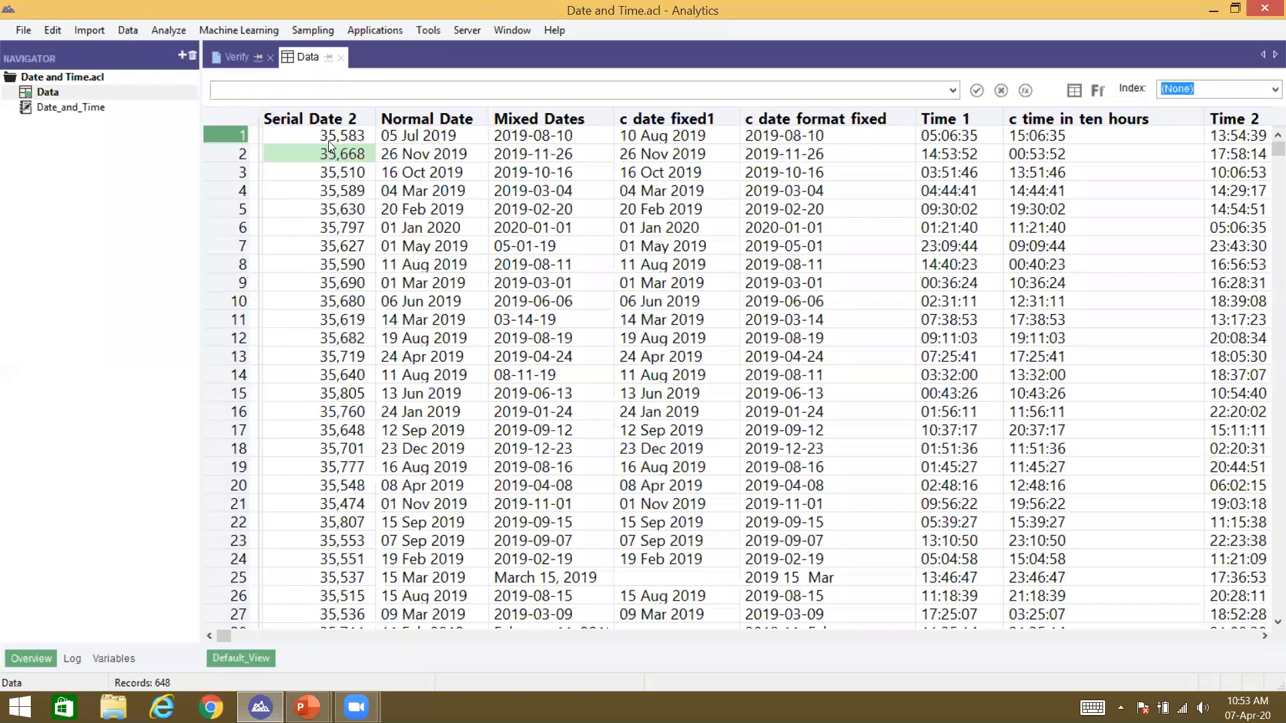
left_click(328, 141)
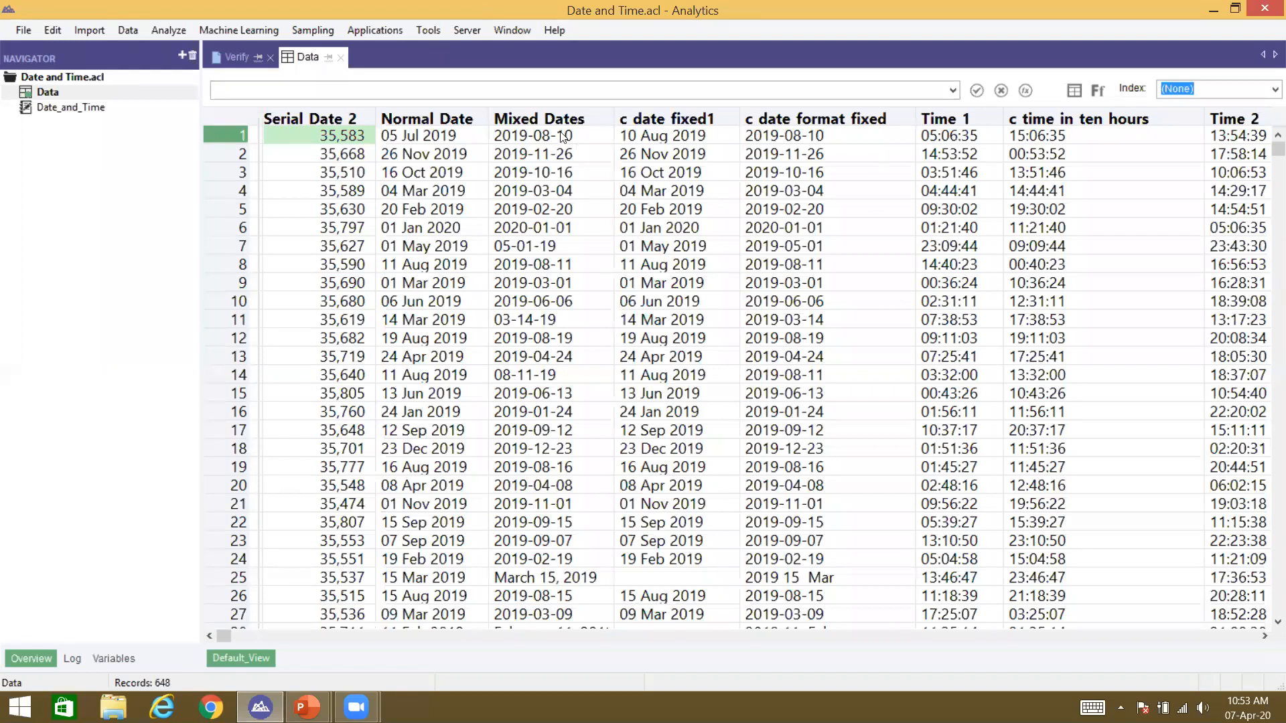
left_click(531, 139)
left_click_drag(531, 139, 534, 320)
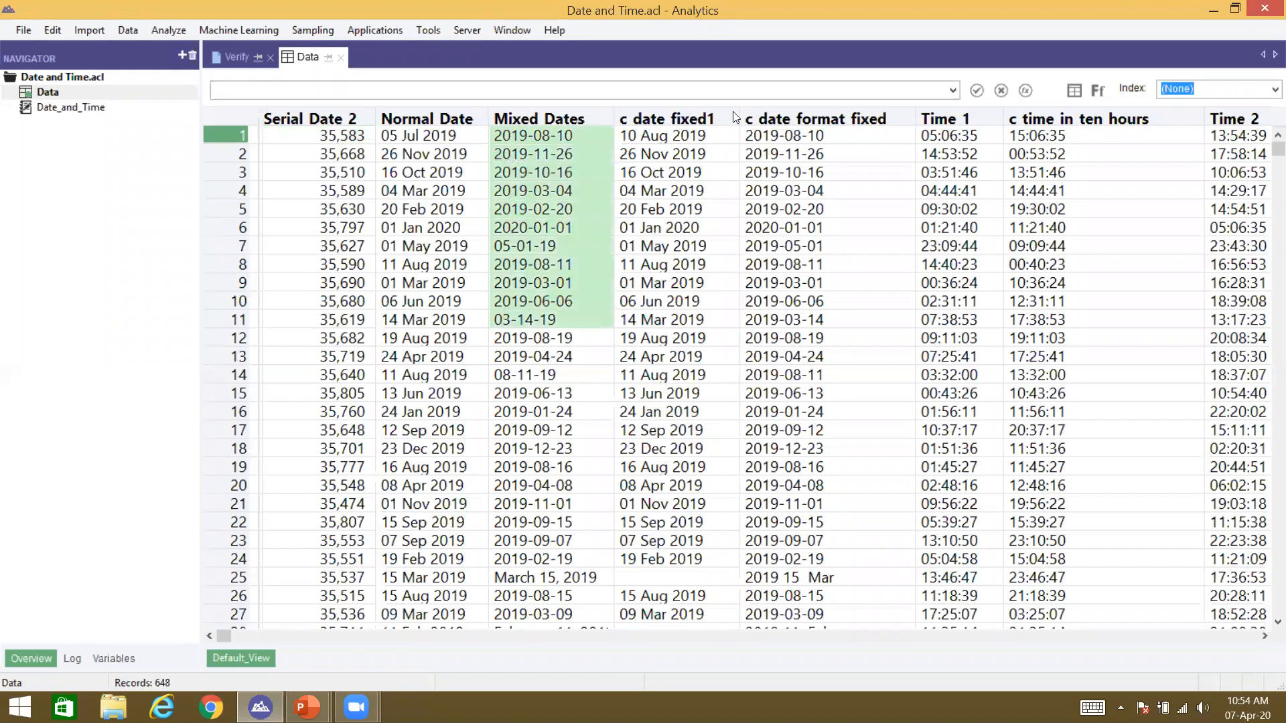
left_click(571, 506)
left_click(529, 575)
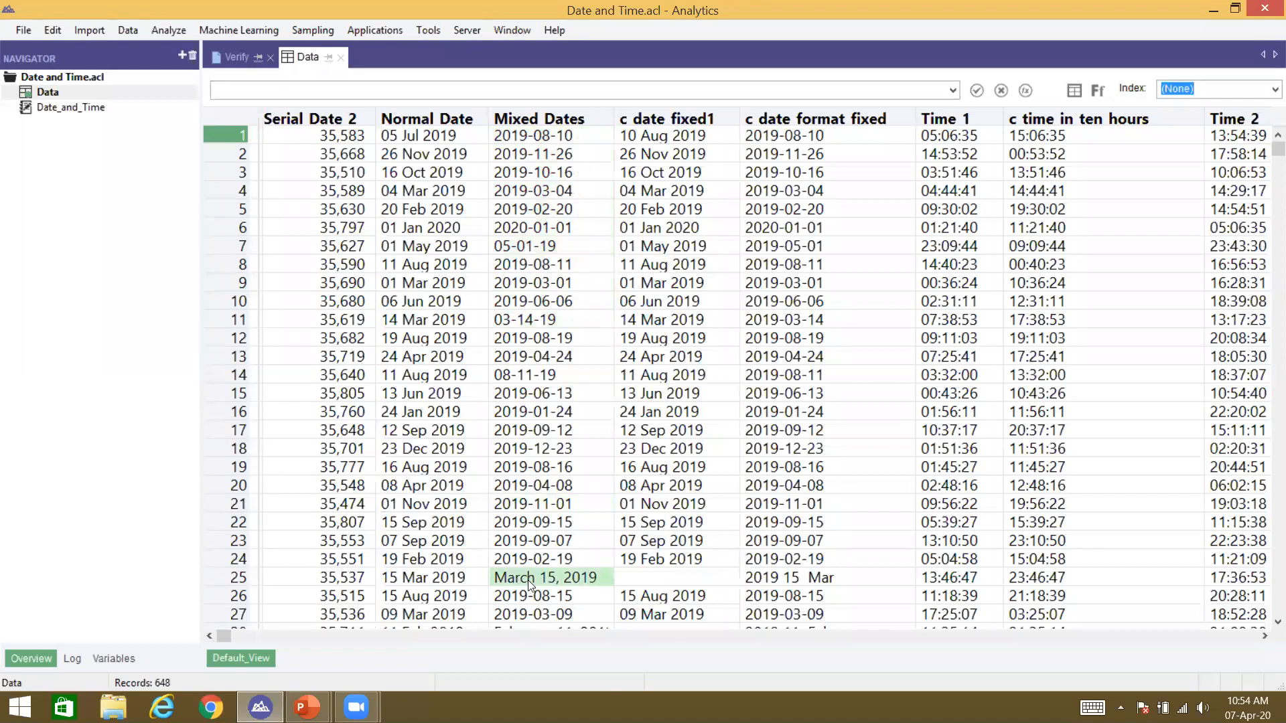
left_click(765, 579)
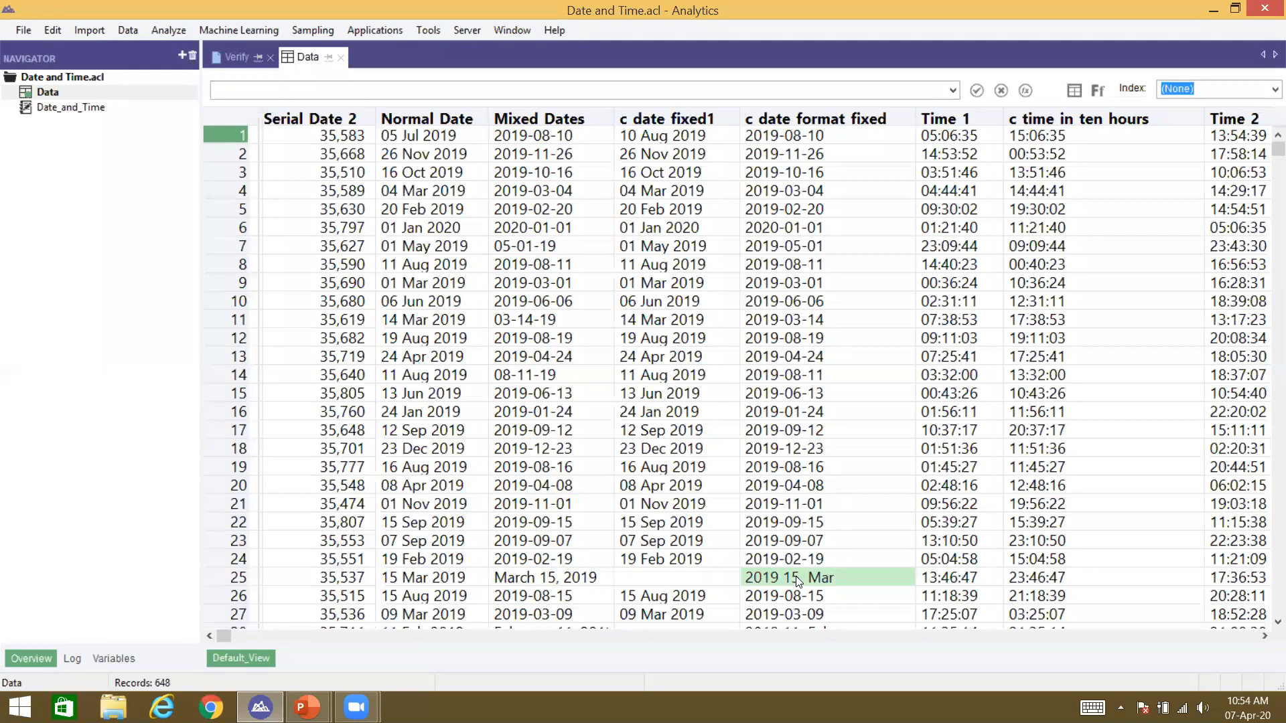
left_click_drag(794, 209, 772, 413)
left_click(783, 579)
scroll(782, 578, "right", 3)
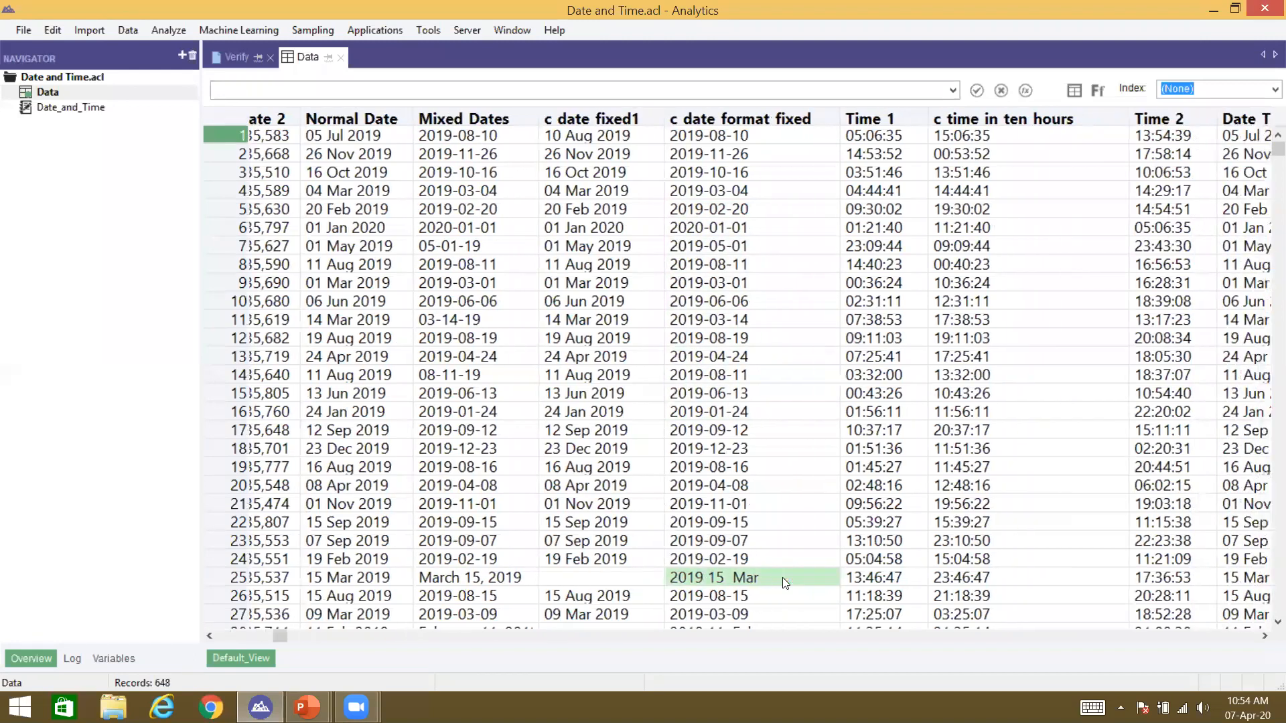
scroll(784, 578, "right", 2)
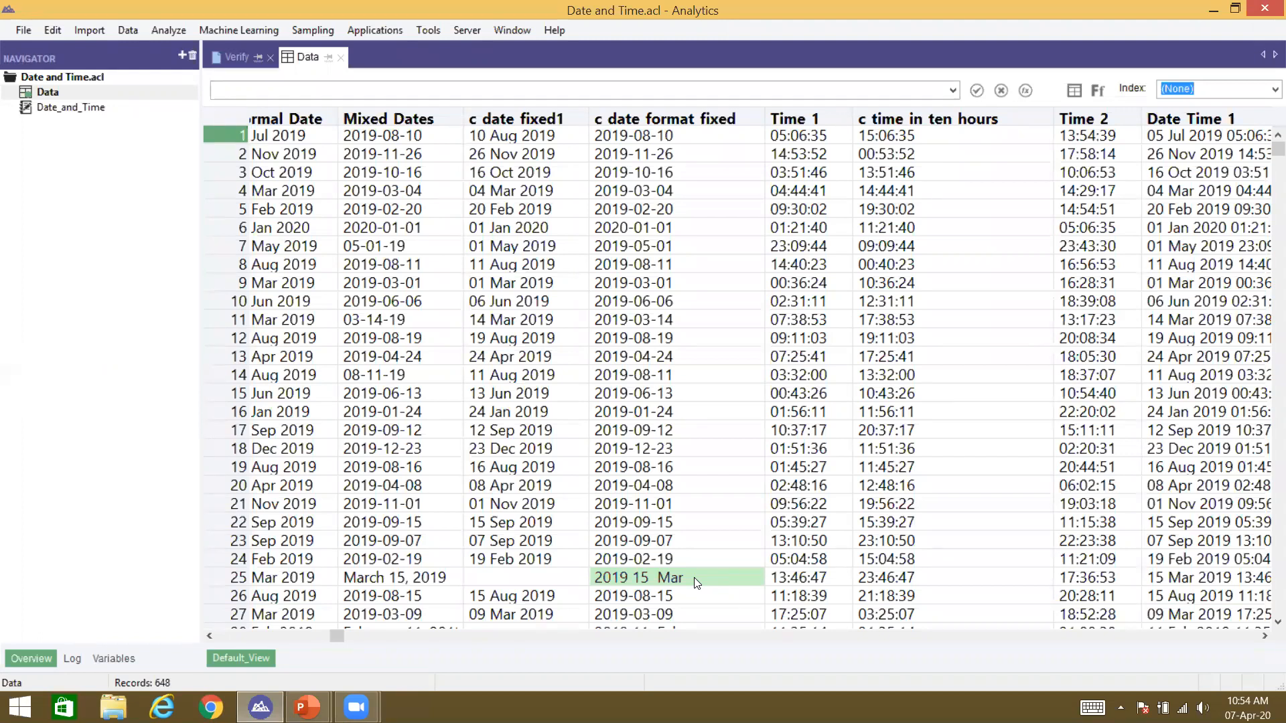
left_click(807, 125)
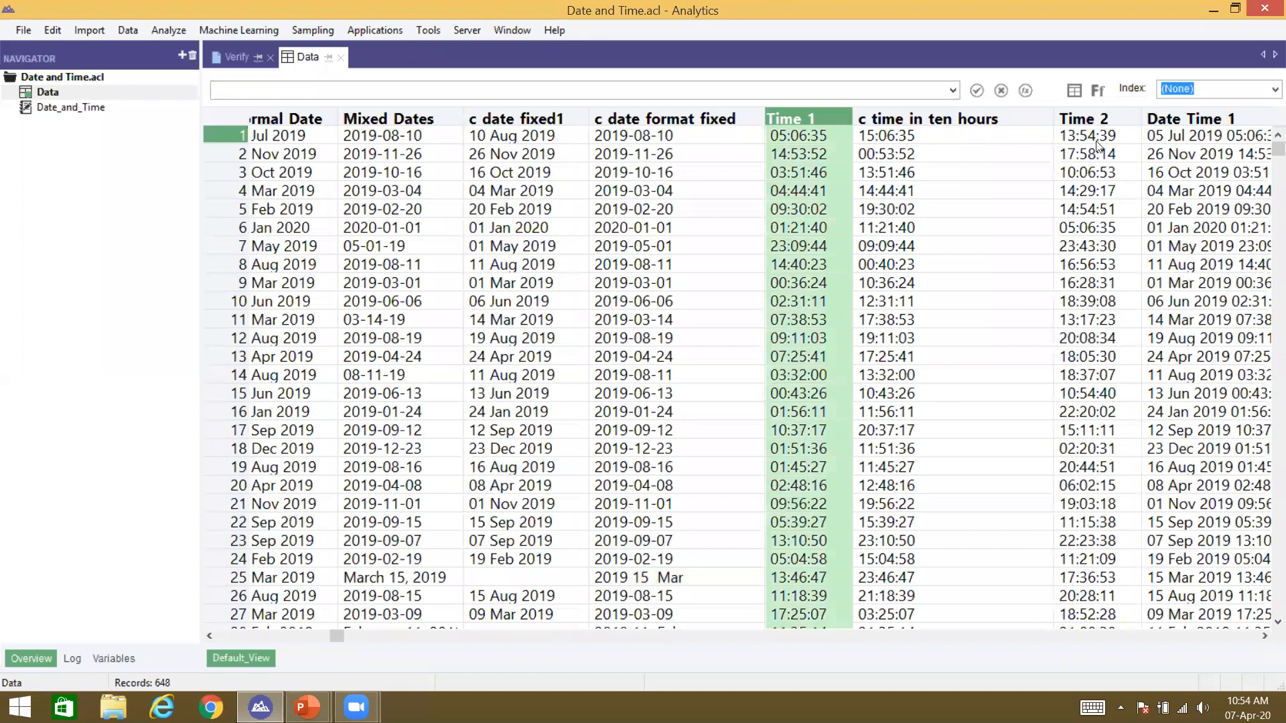
left_click(1167, 120)
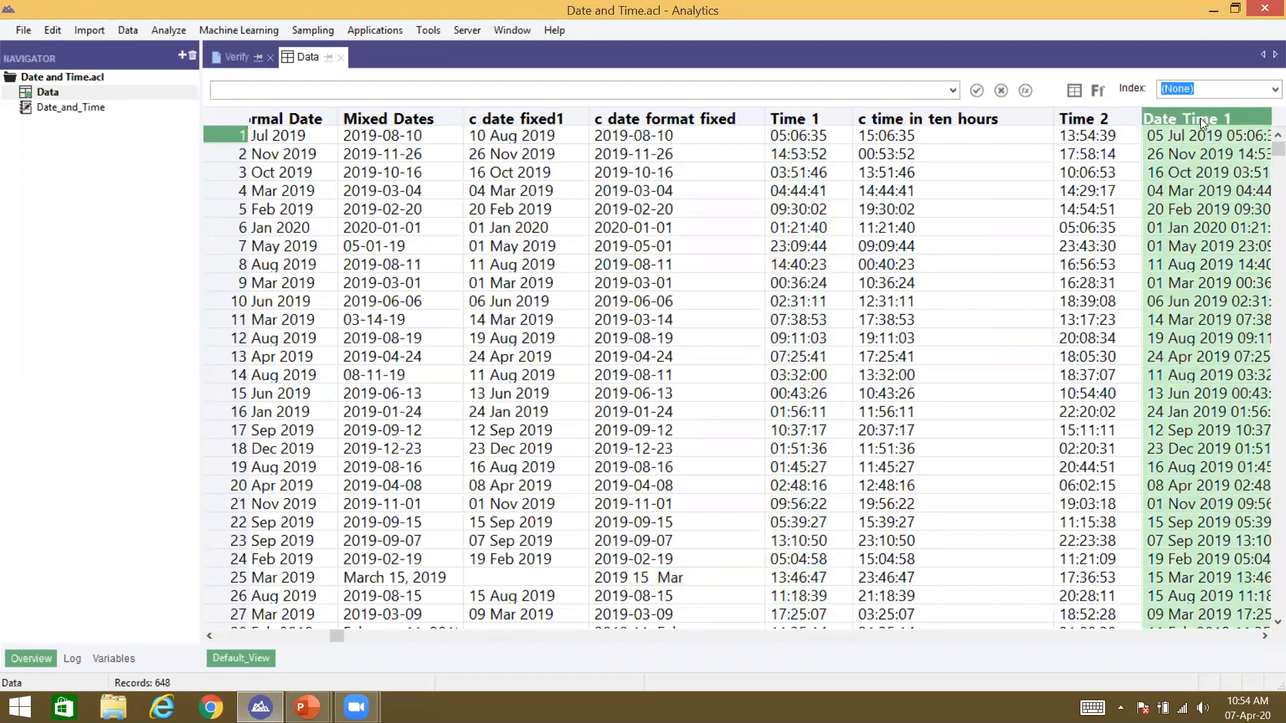
scroll(1203, 124, "right", 1)
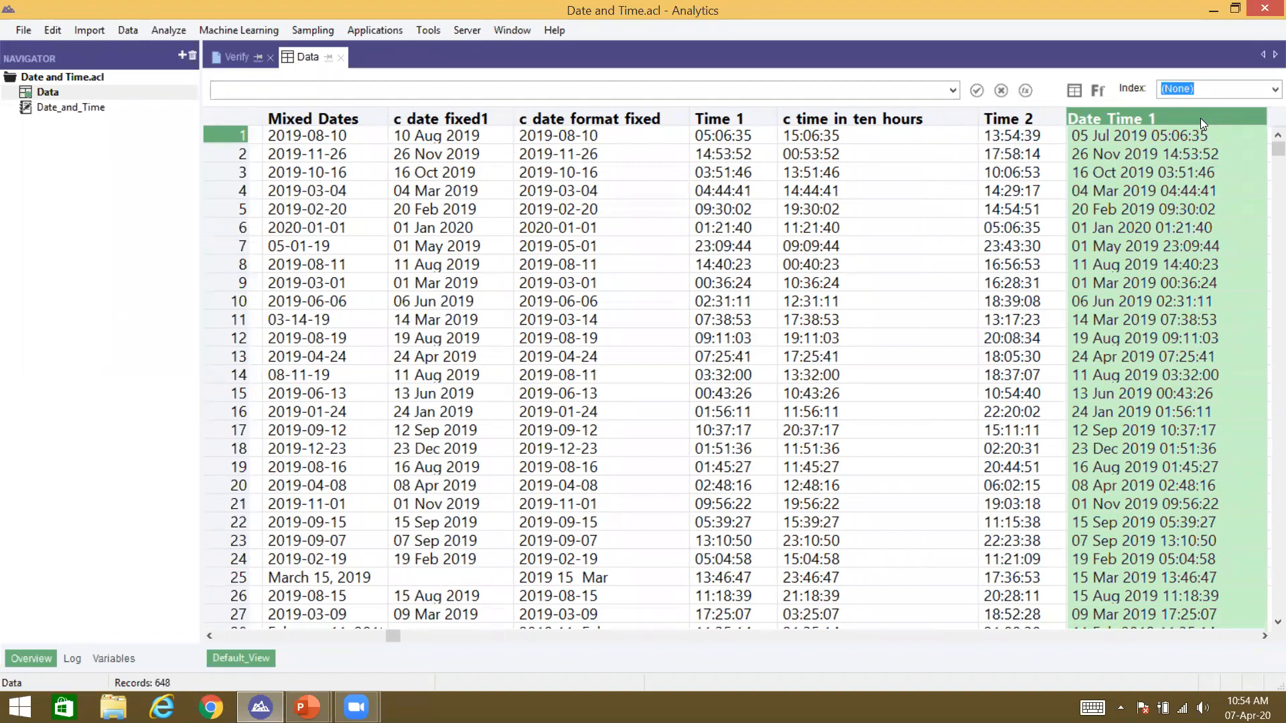
left_click(1120, 138)
left_click(728, 141)
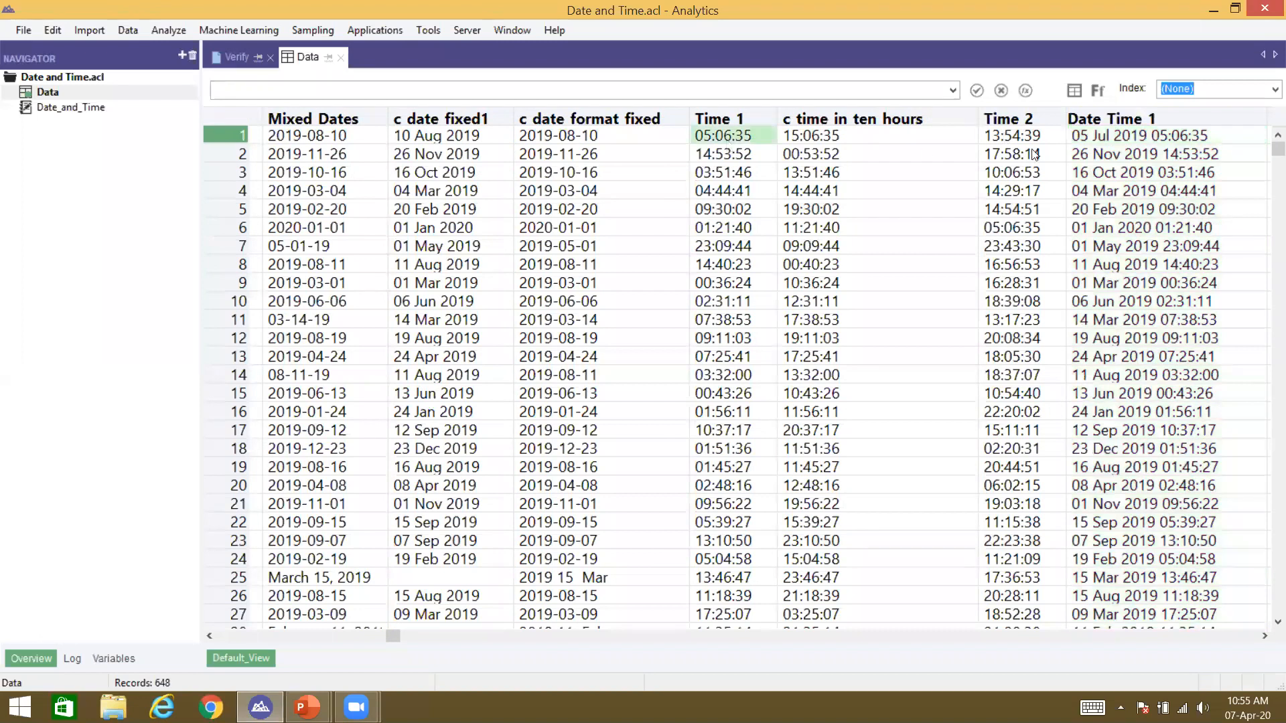
left_click(1090, 112)
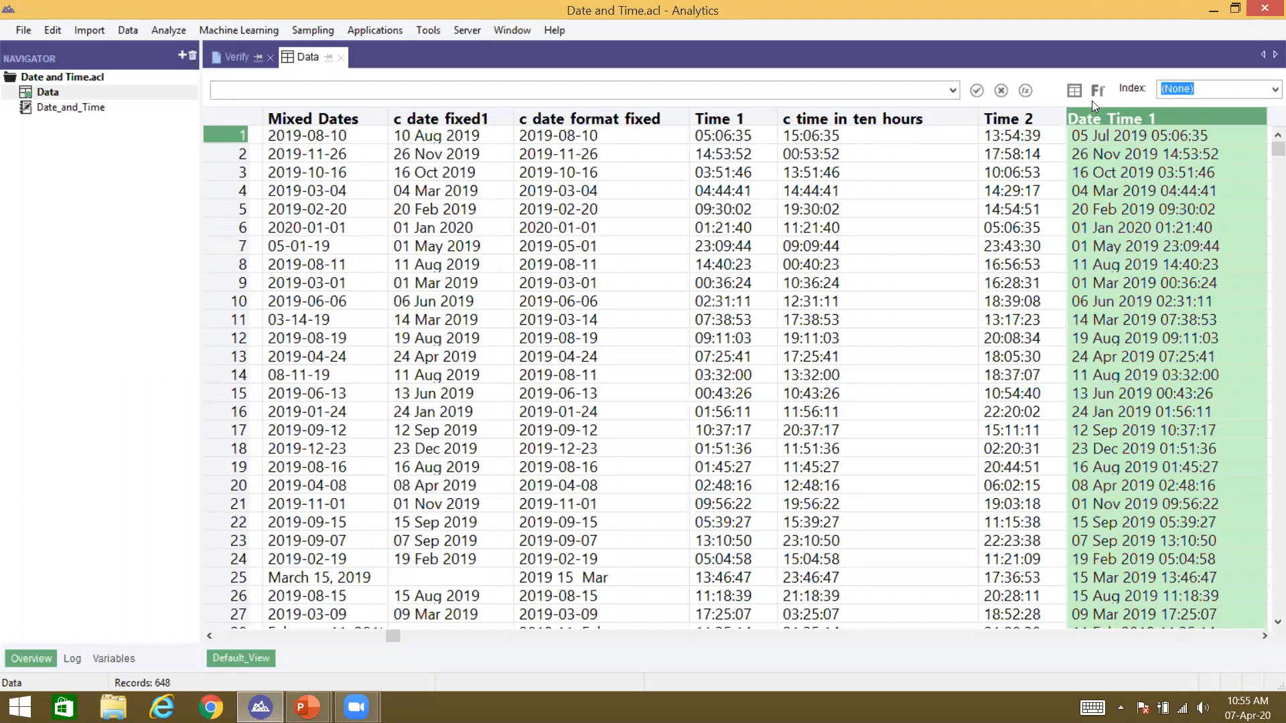
left_click(1134, 132)
left_click(1117, 119)
left_click(753, 121)
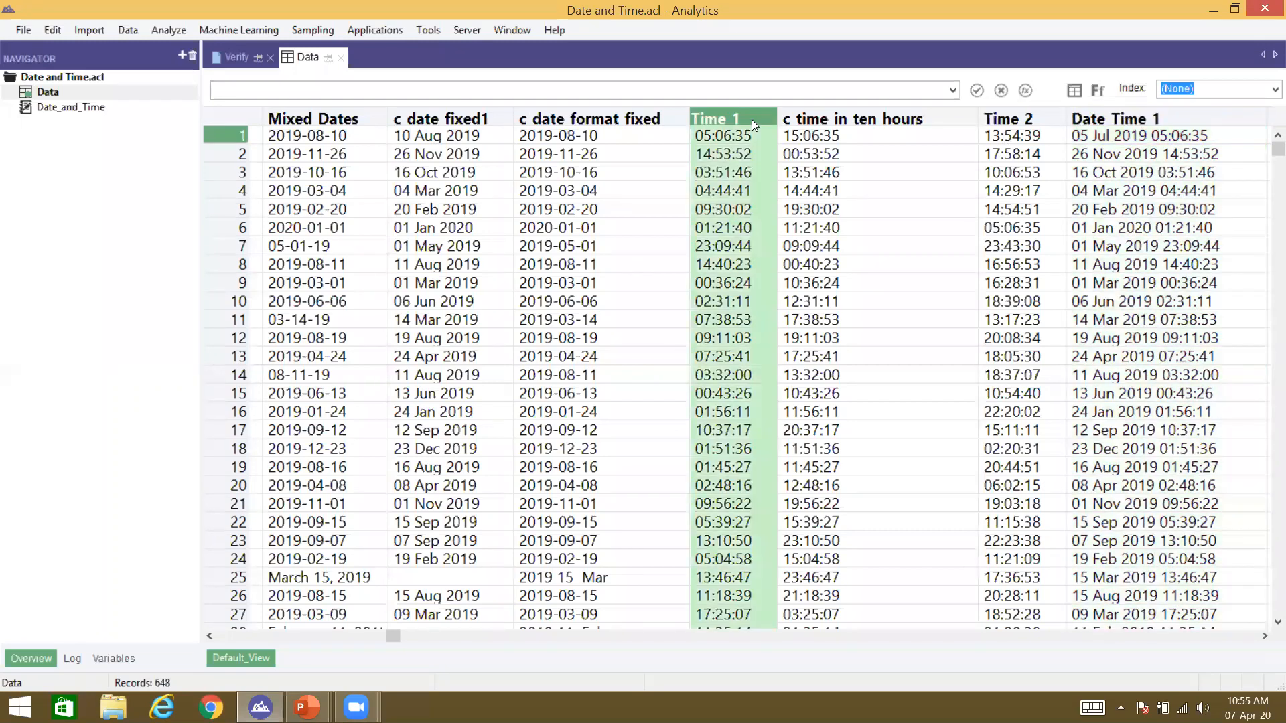
left_click(1109, 120)
left_click(1116, 135)
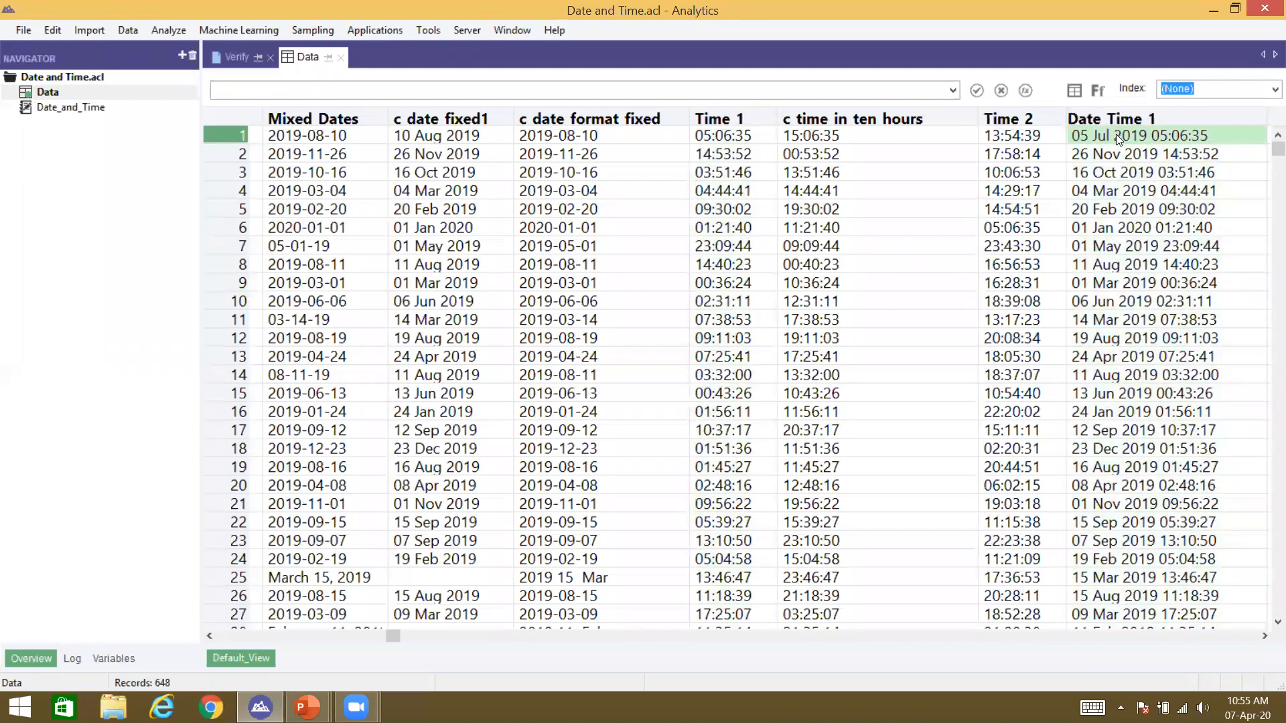
key("Right")
scroll(1120, 140, "right", 3)
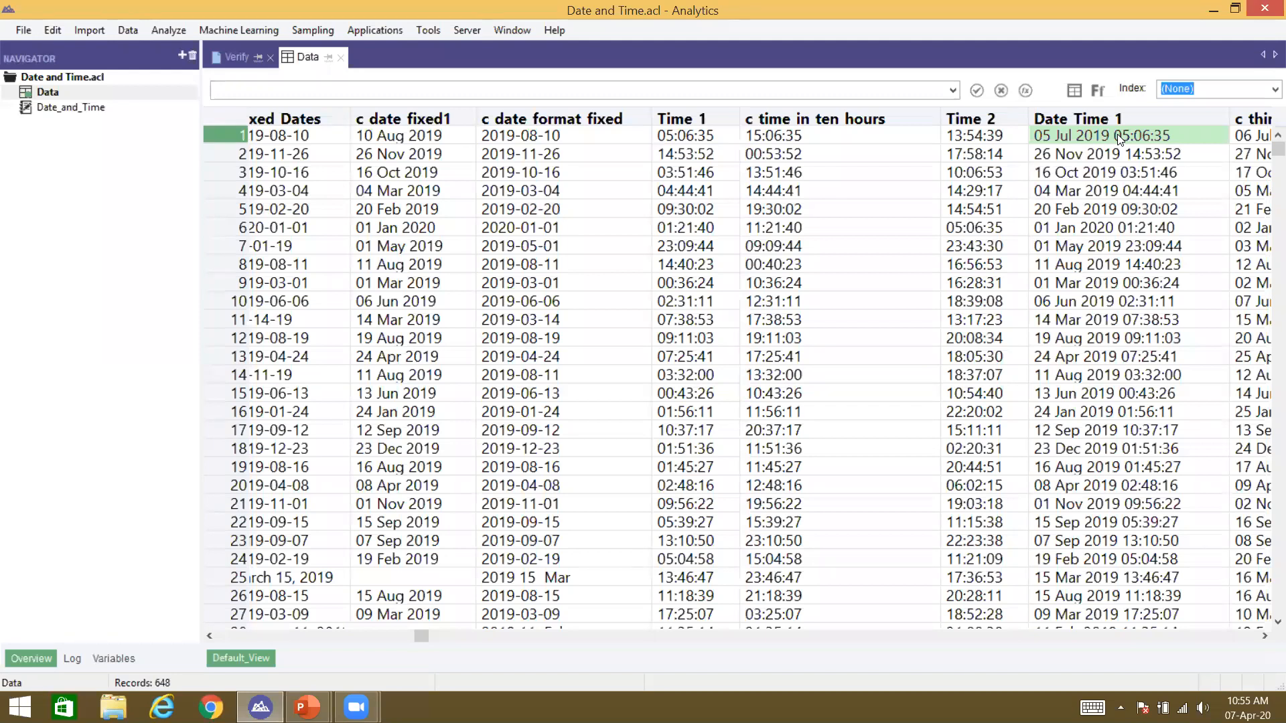
key("Right")
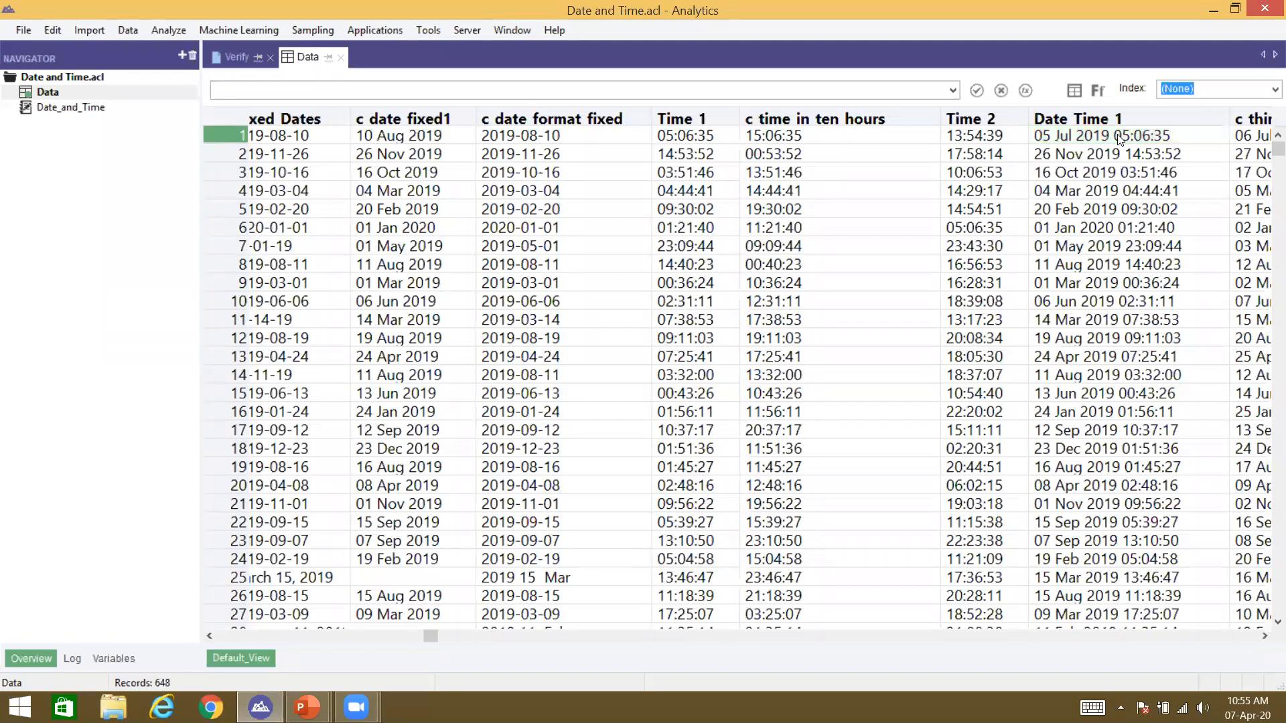
Step: Check c time in ten hours (15:06:35) and c thirty hours later, then open Zoom controls
key("Left")
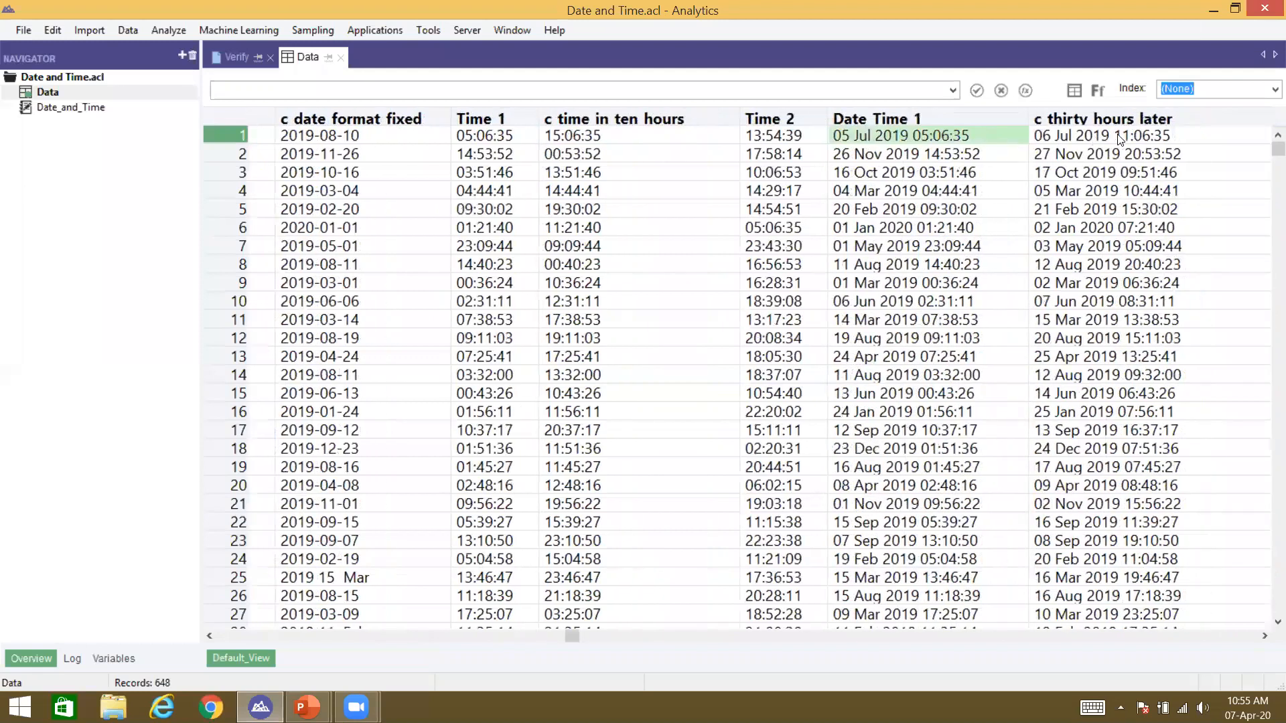
key("Right")
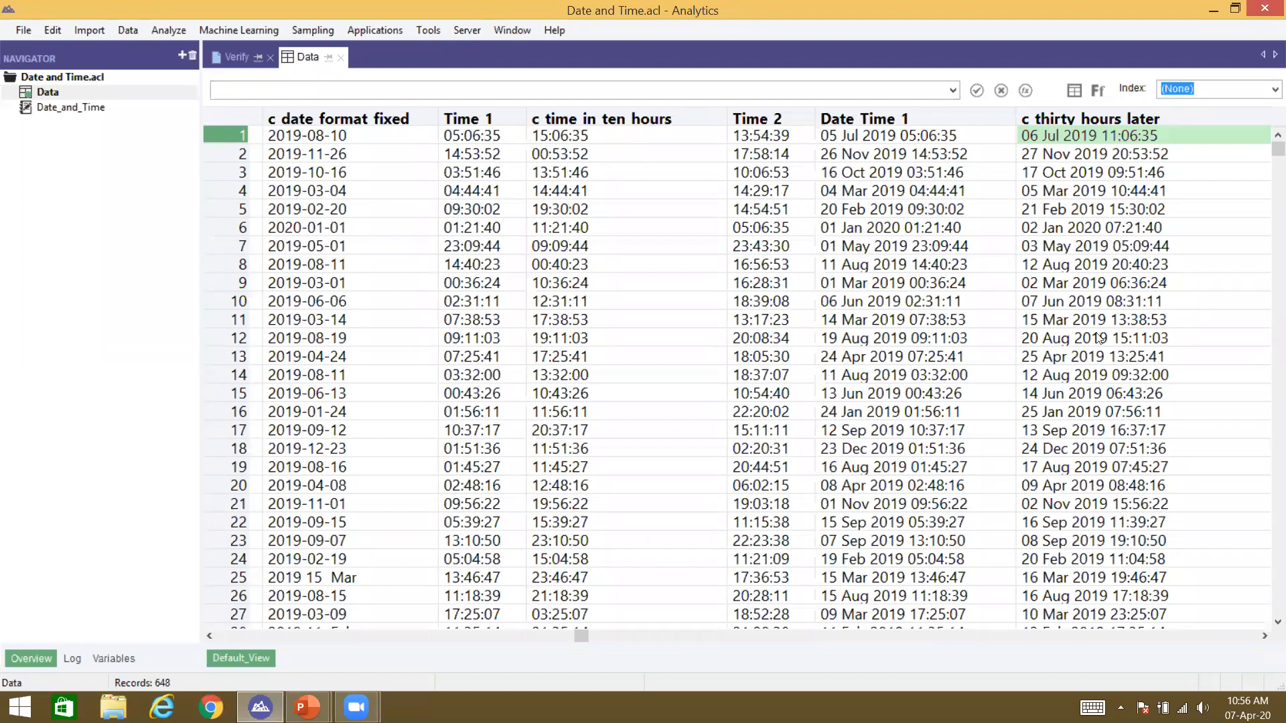
left_click(582, 133)
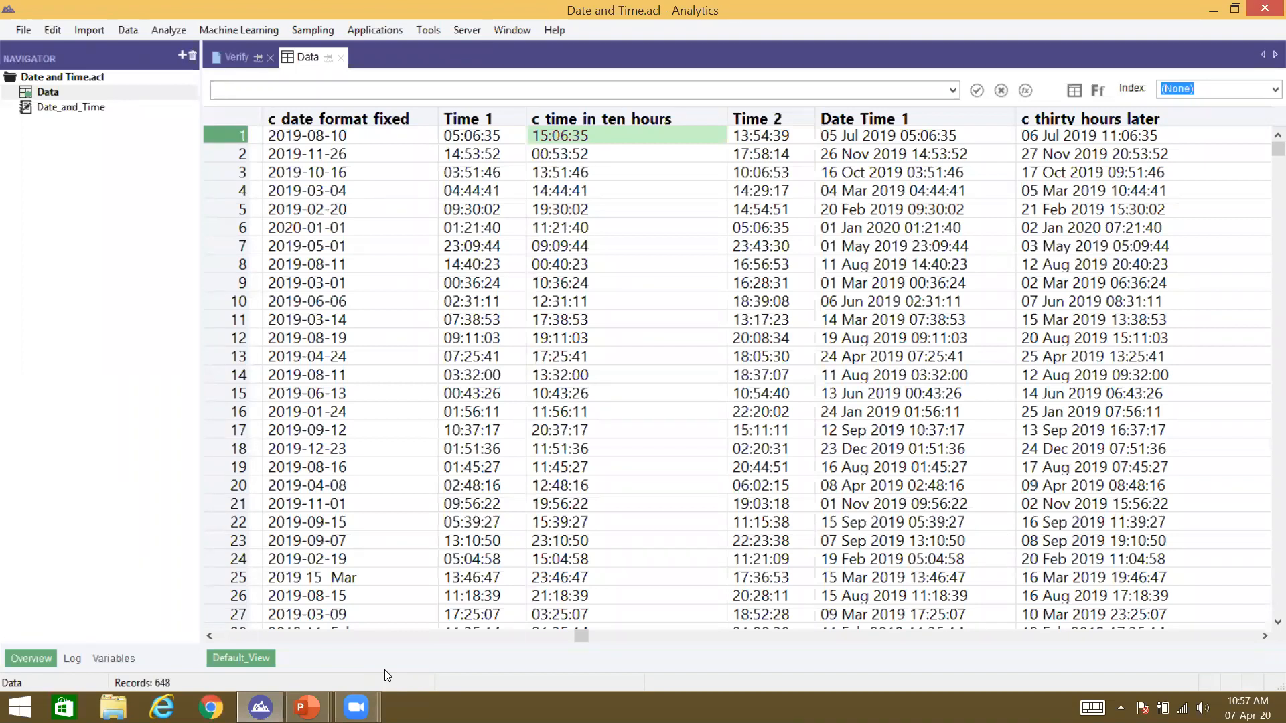
mouse_move(356, 707)
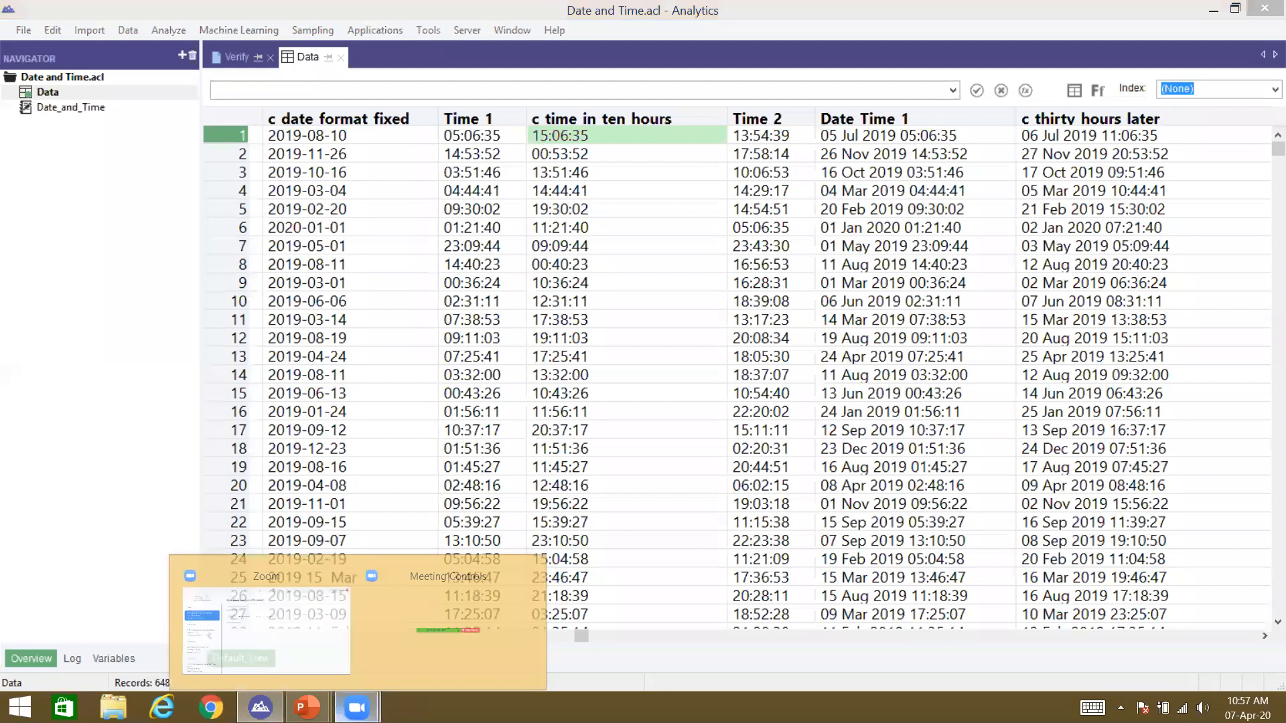
left_click(392, 660)
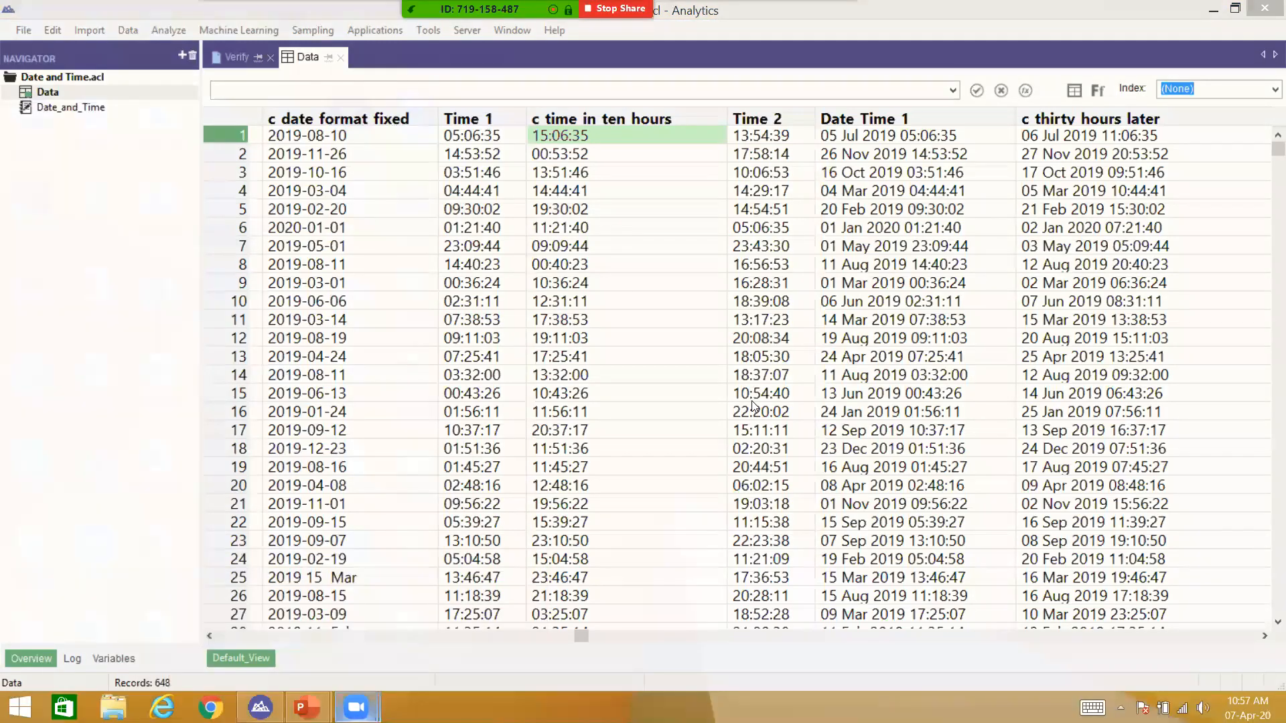